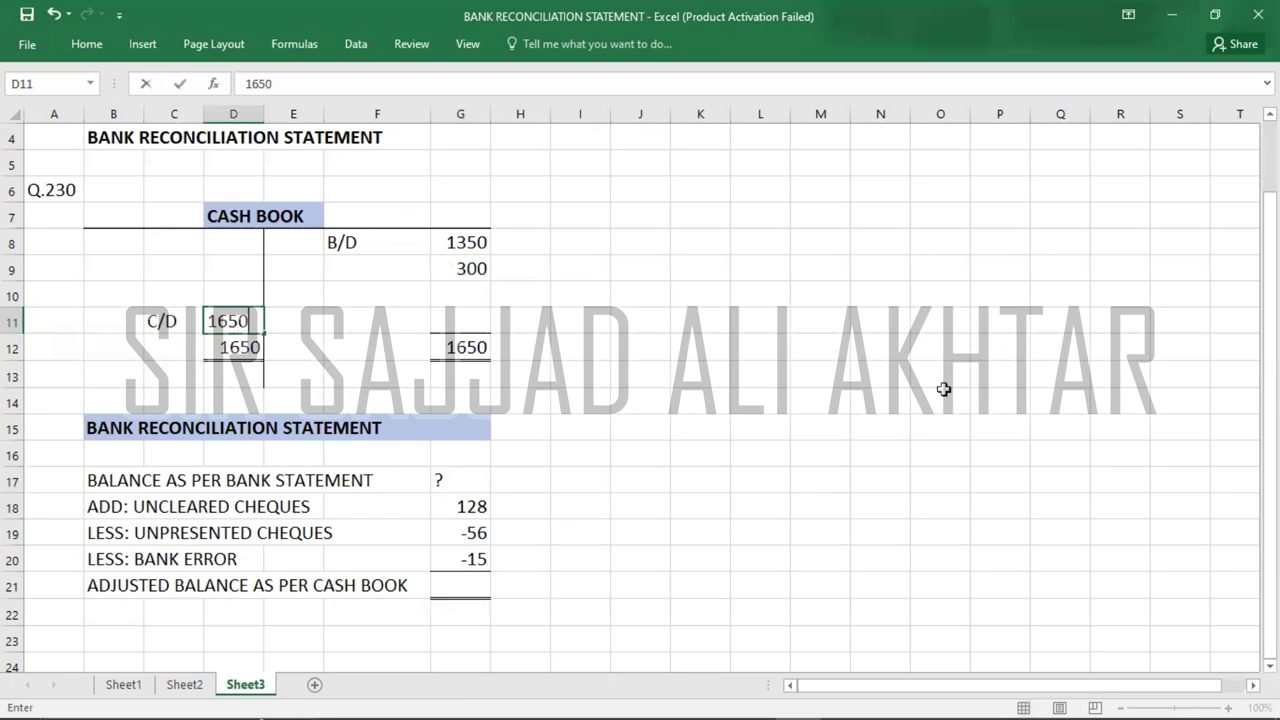
- Bring down the cash book's closing balance in row 13, entering B/D in F13 and 1650 in G13
key("Down")
key("Right")
key("Right")
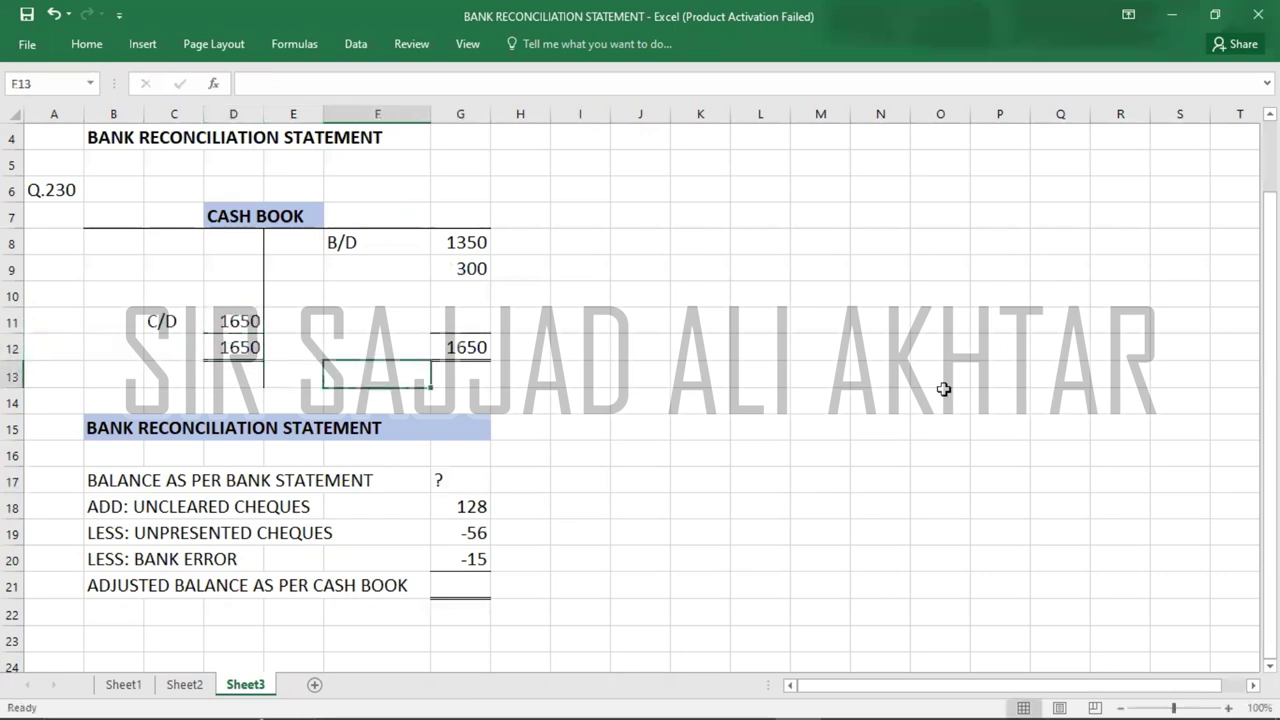
type("B/D")
key("Right")
type("1650")
key("Return")
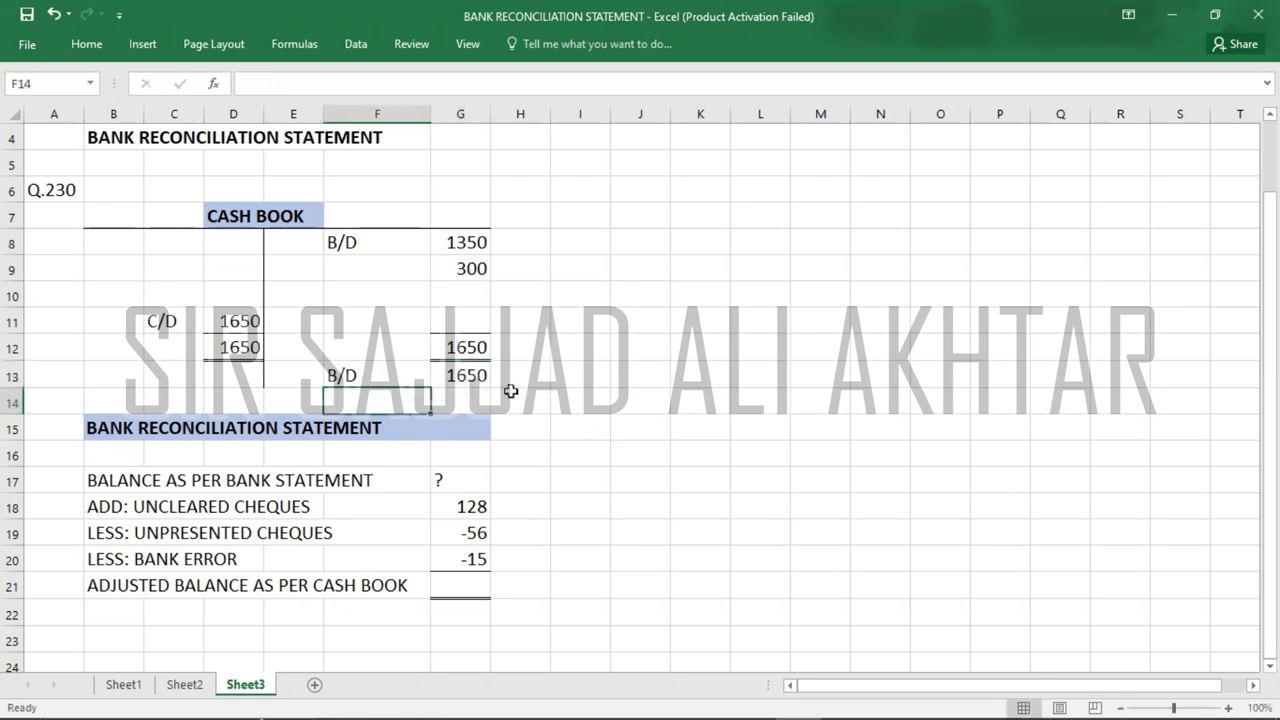
- Enter -1650 in G21 as the adjusted balance as per cash book
left_click(466, 588)
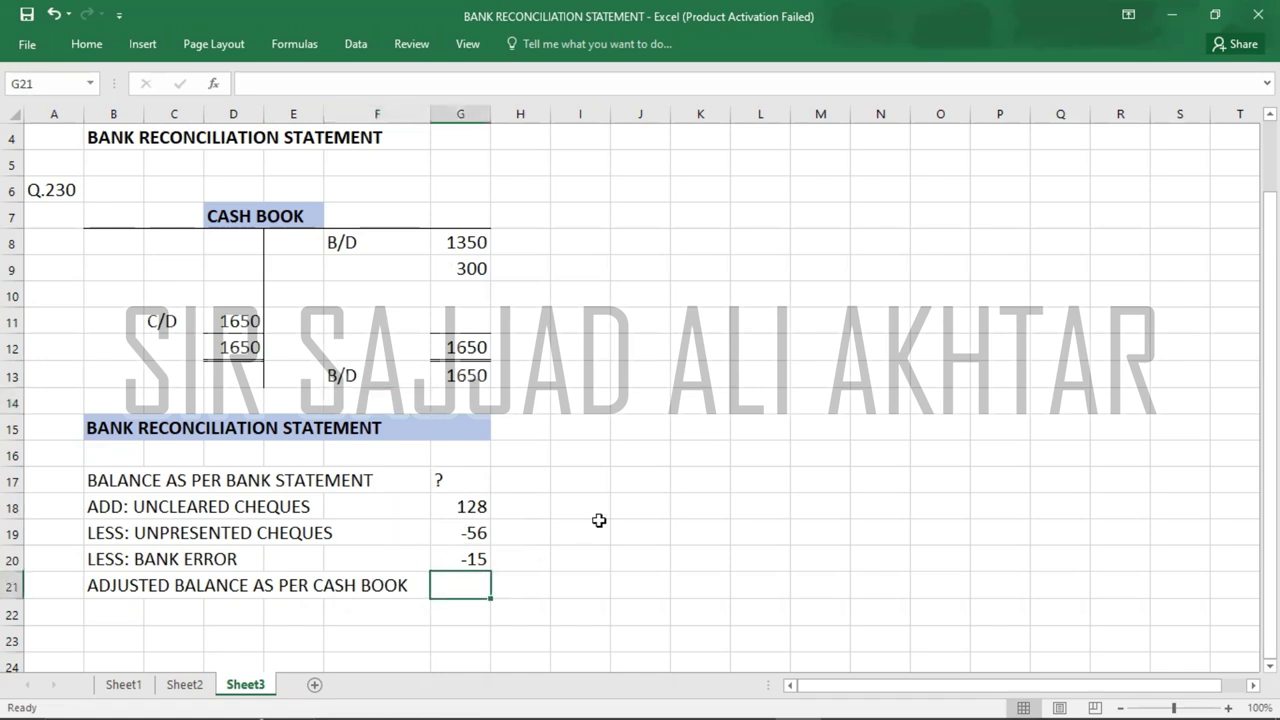
left_click(472, 386)
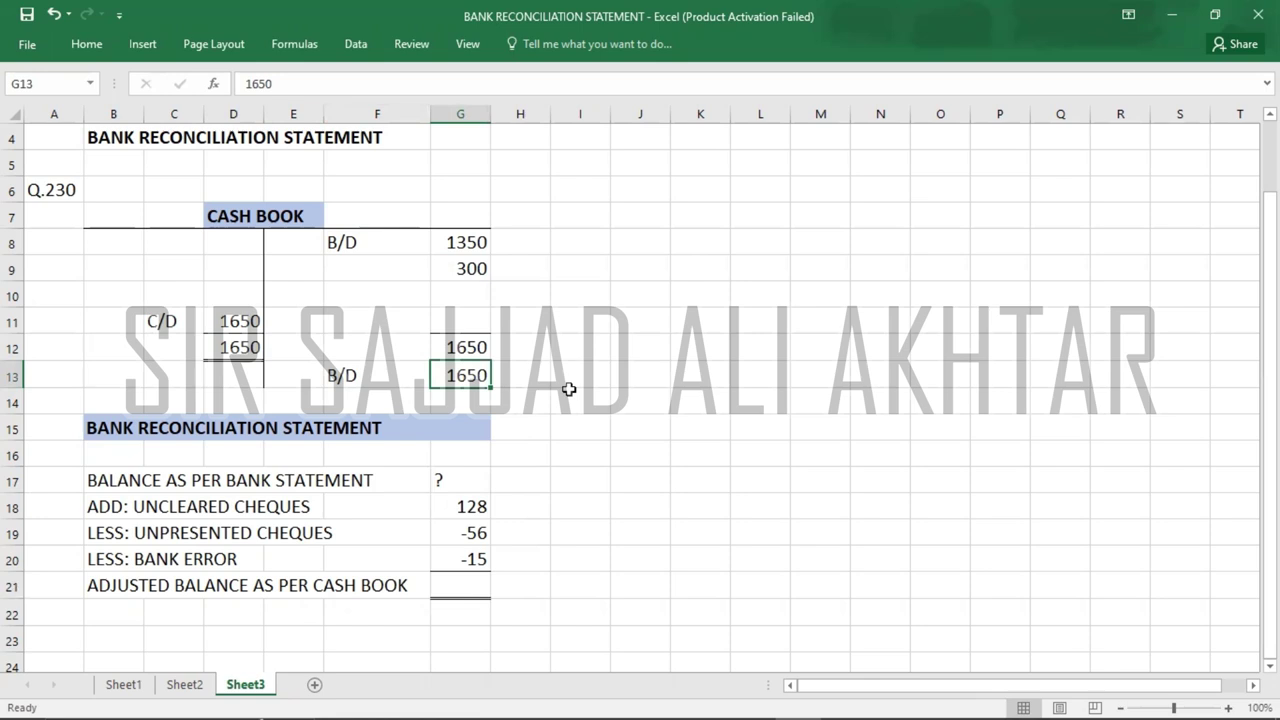
left_click(473, 583)
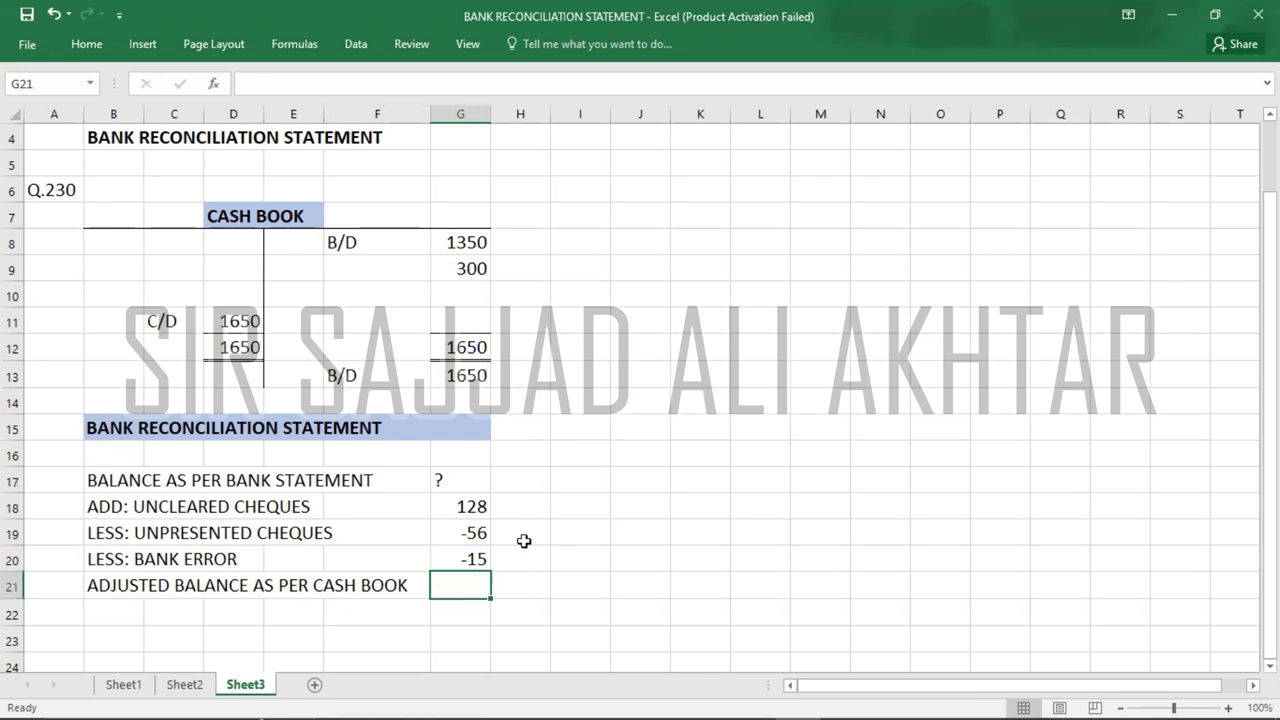
type("-16")
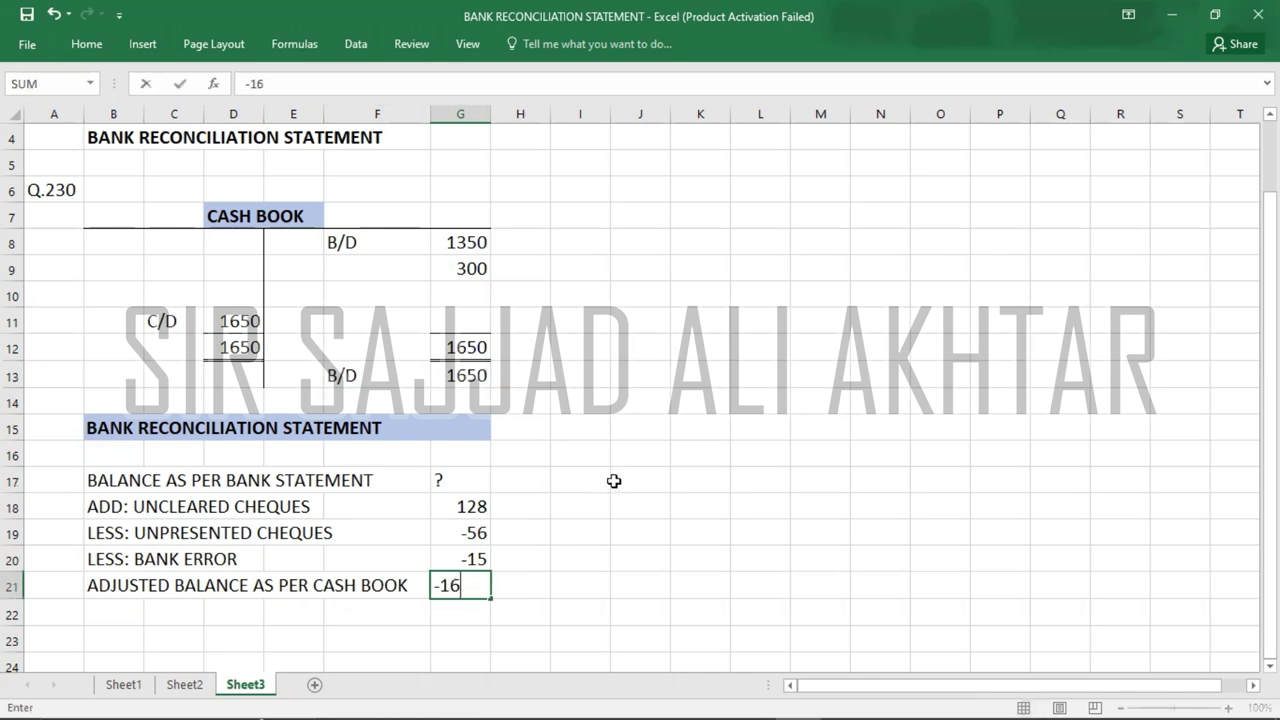
type("50")
key("Return")
key("Return")
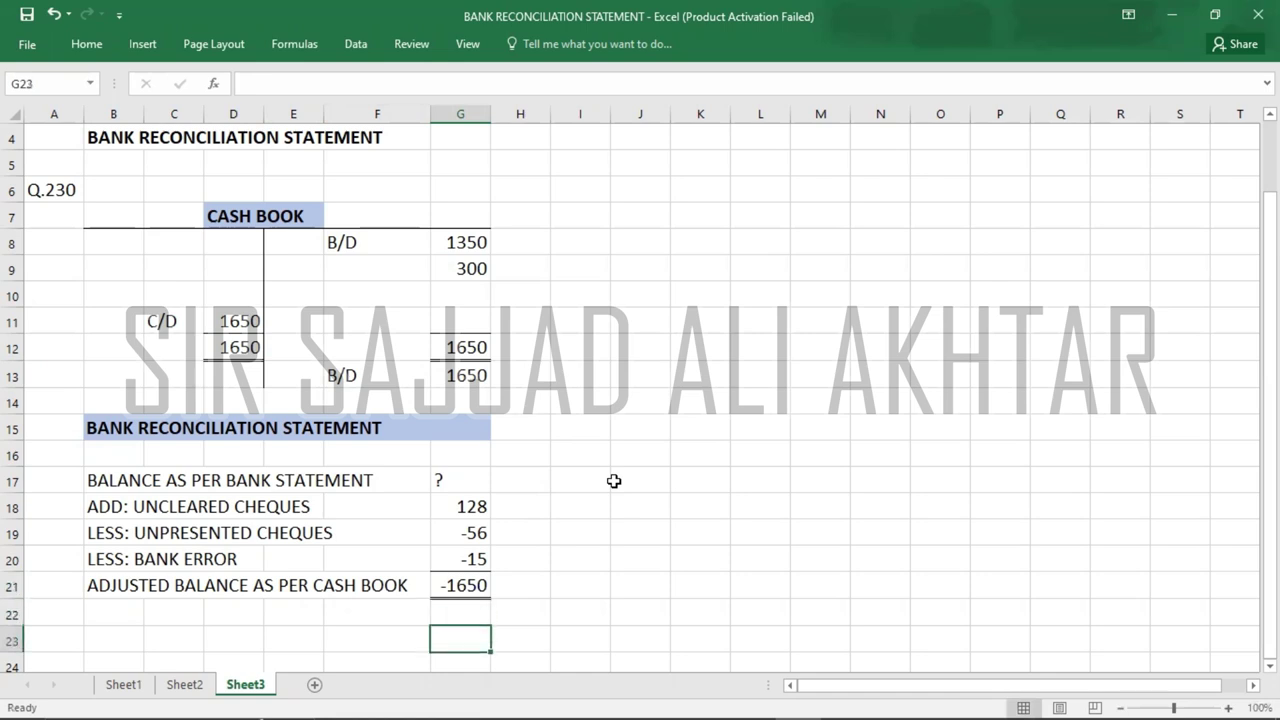
- Move the question mark from G17 to the end of the BALANCE AS PER BANK STATEMENT label in B17
double_click(113, 481)
left_click(414, 480)
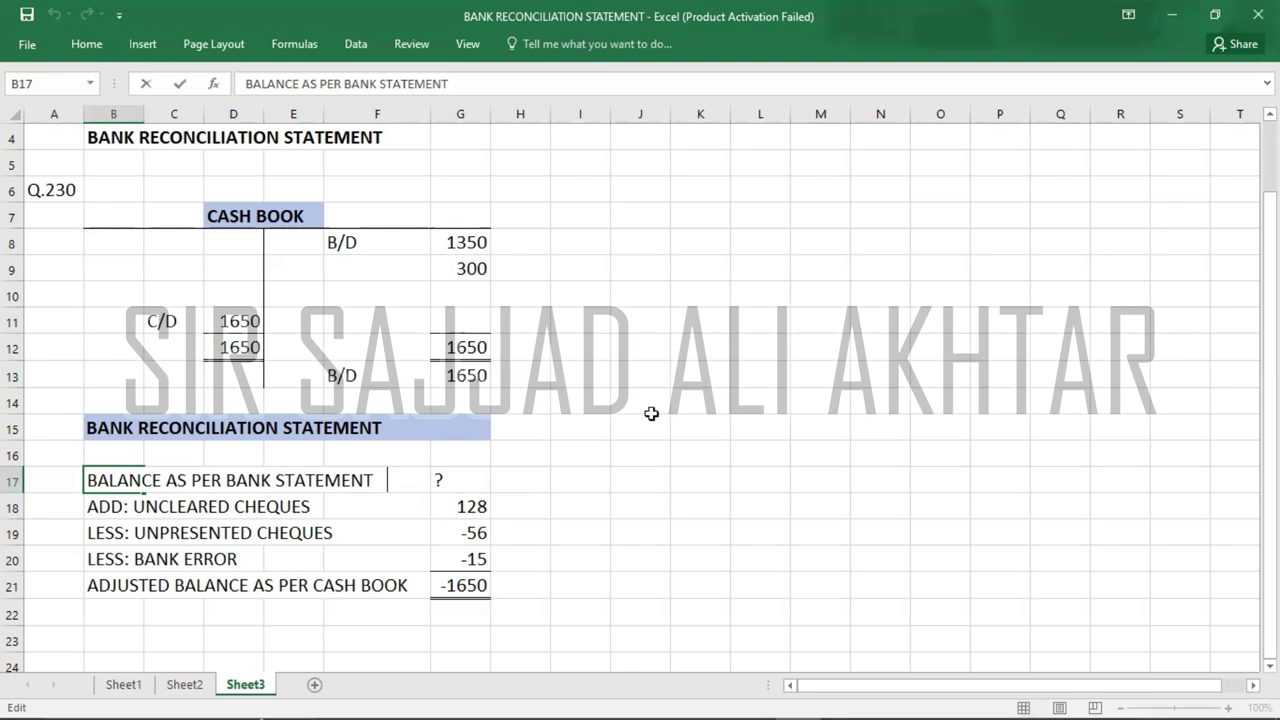
type("?")
key("Tab")
key("Right")
key("Right")
key("Right")
key("Right")
key("Delete")
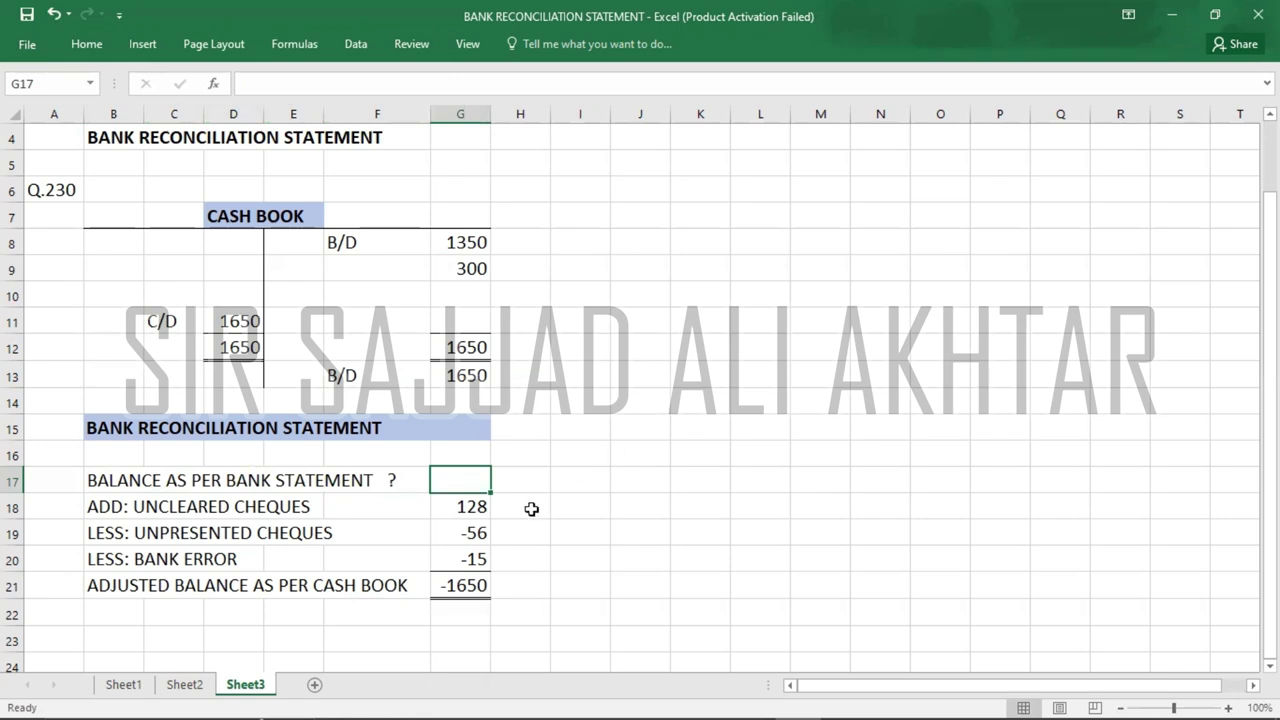
left_click(478, 561)
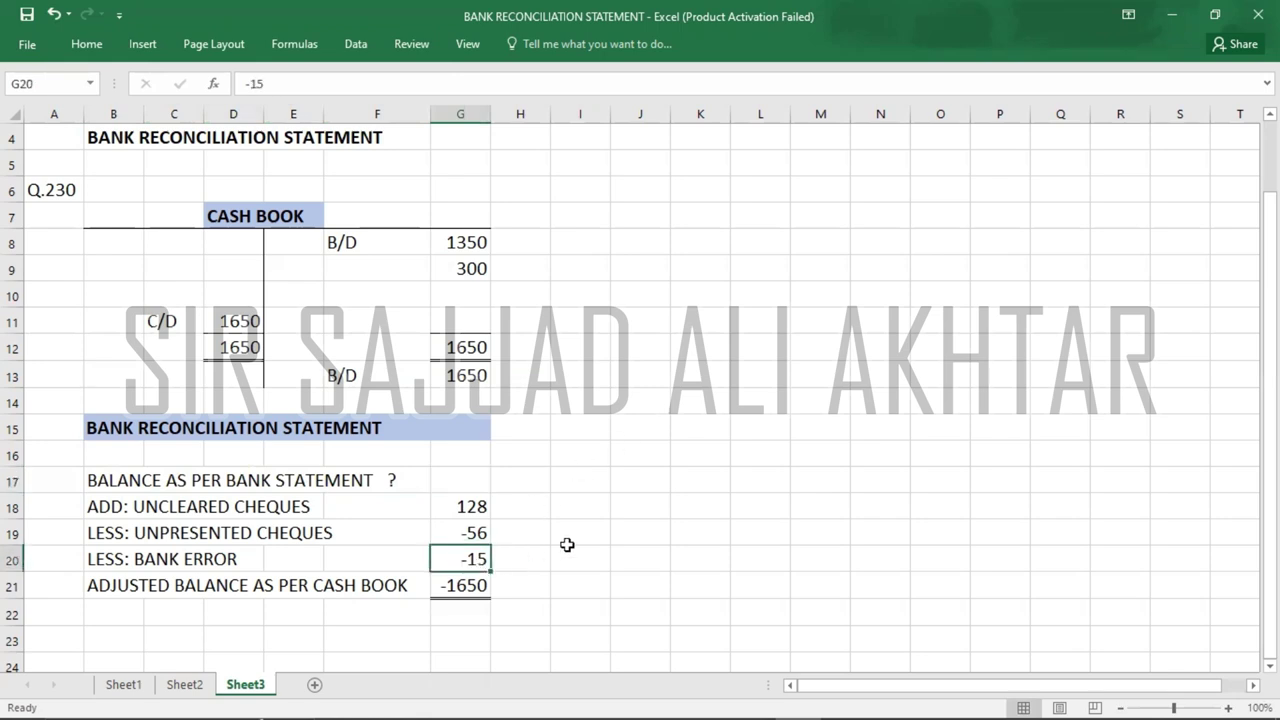
left_click(537, 564)
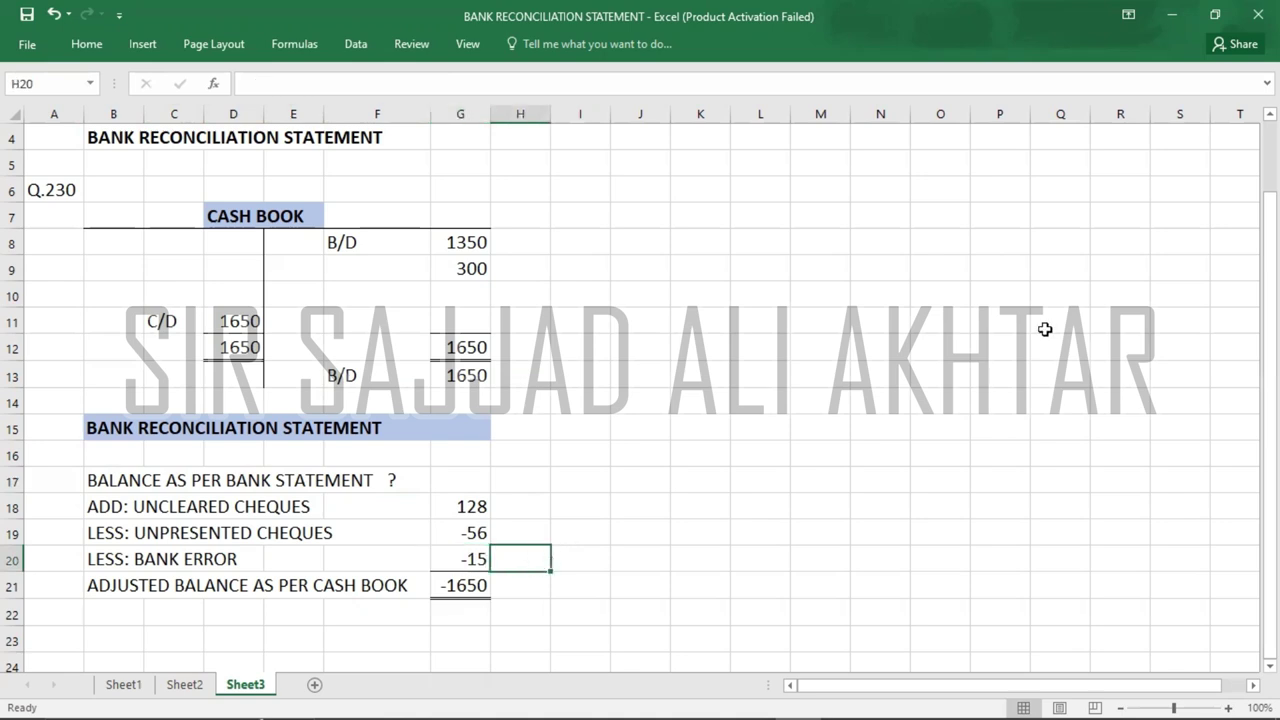
type("+")
key("Up")
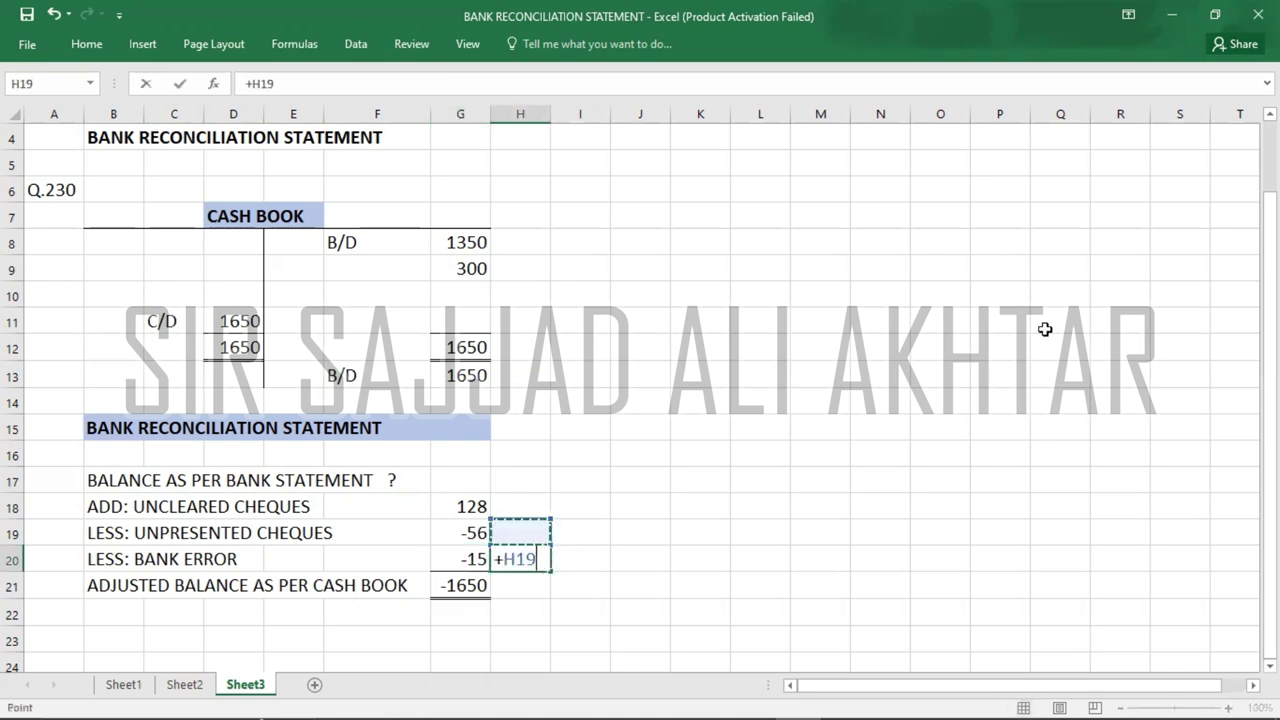
key("Down")
key("BackSpace")
key("BackSpace")
key("BackSpace")
key("BackSpace")
key("Up")
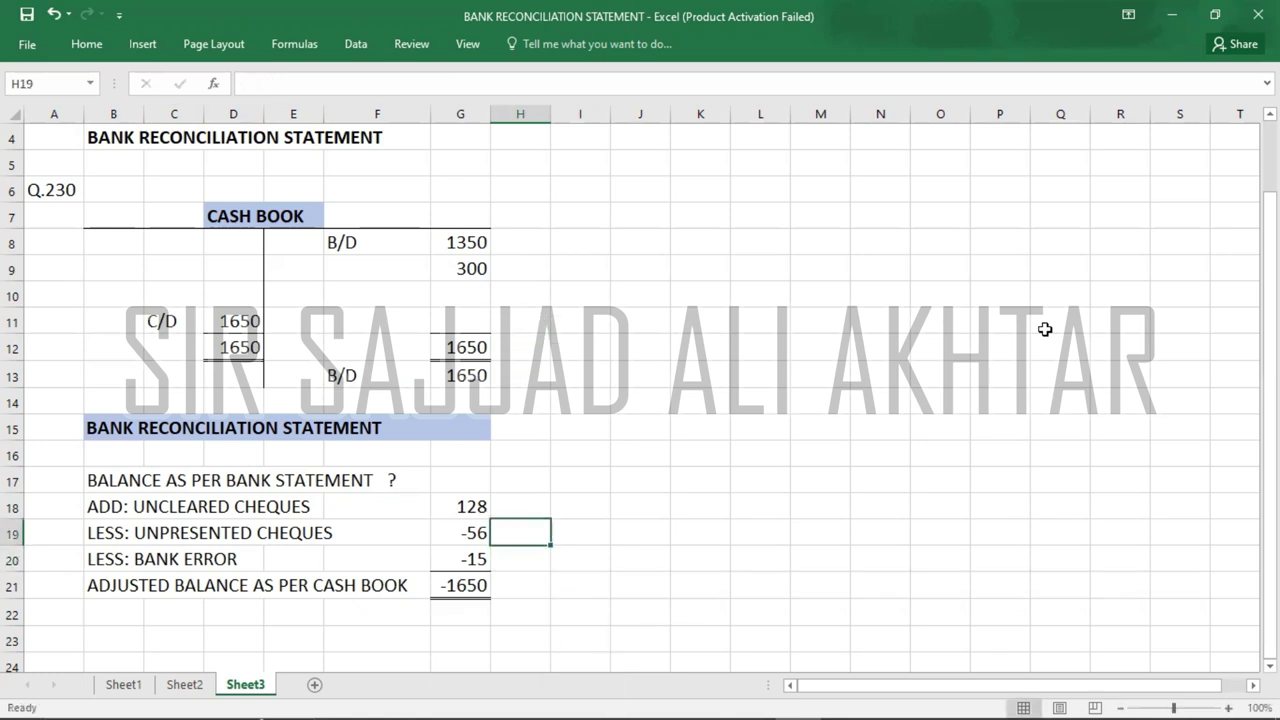
key("Up")
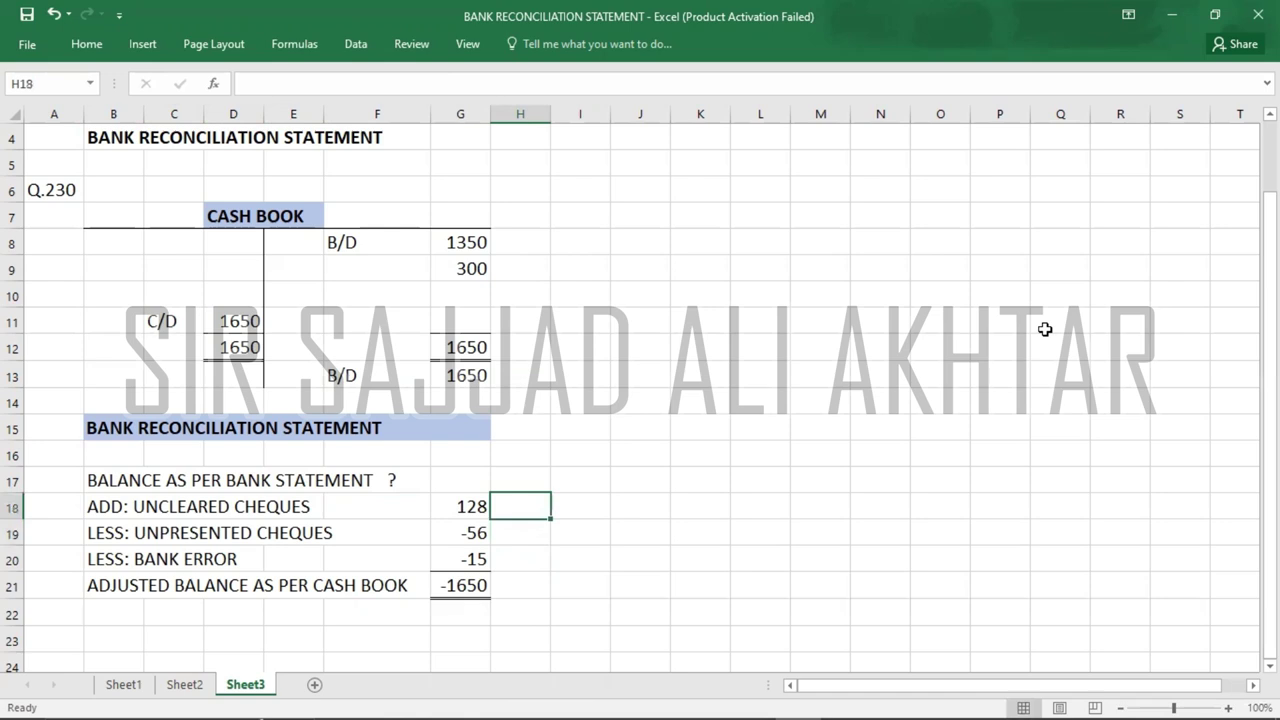
- Switch to Calculator and work back from the cash book balance by computing -1650 + 15 + 56 - 128
key("alt+Tab")
key("alt+Tab")
key("alt+Tab")
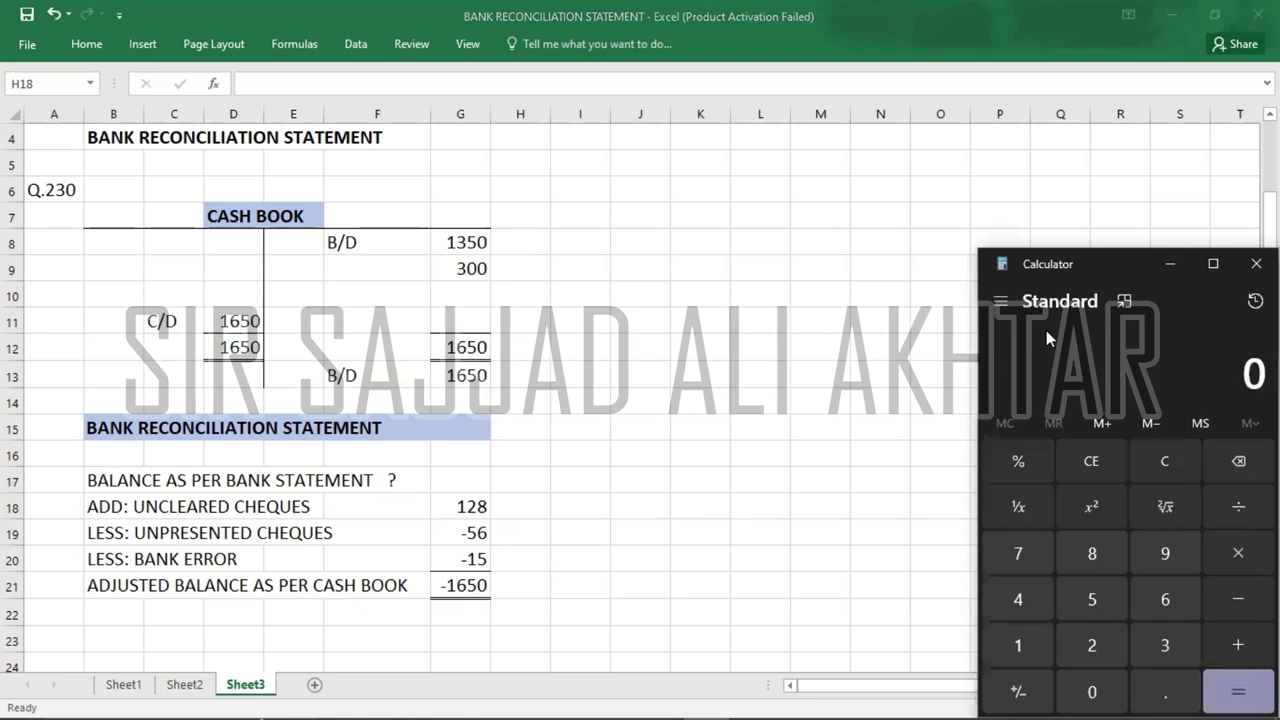
type("-1650")
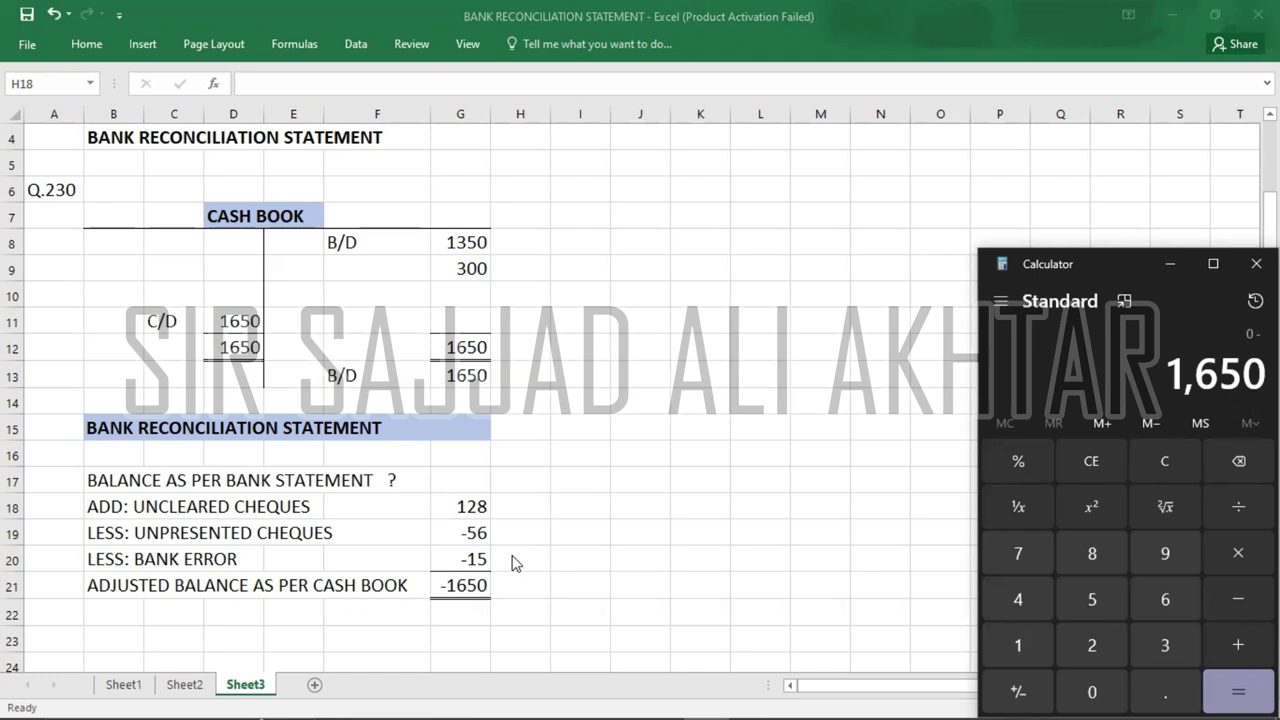
key("F9")
type("+15")
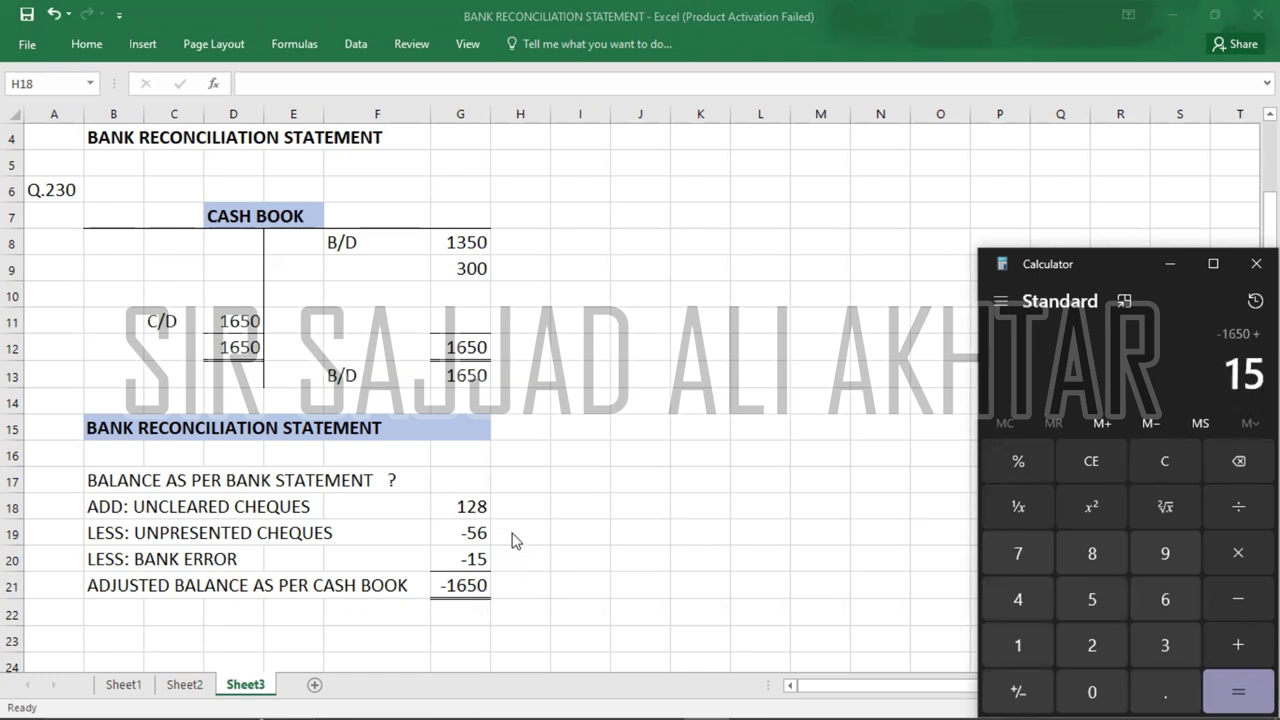
type("+56")
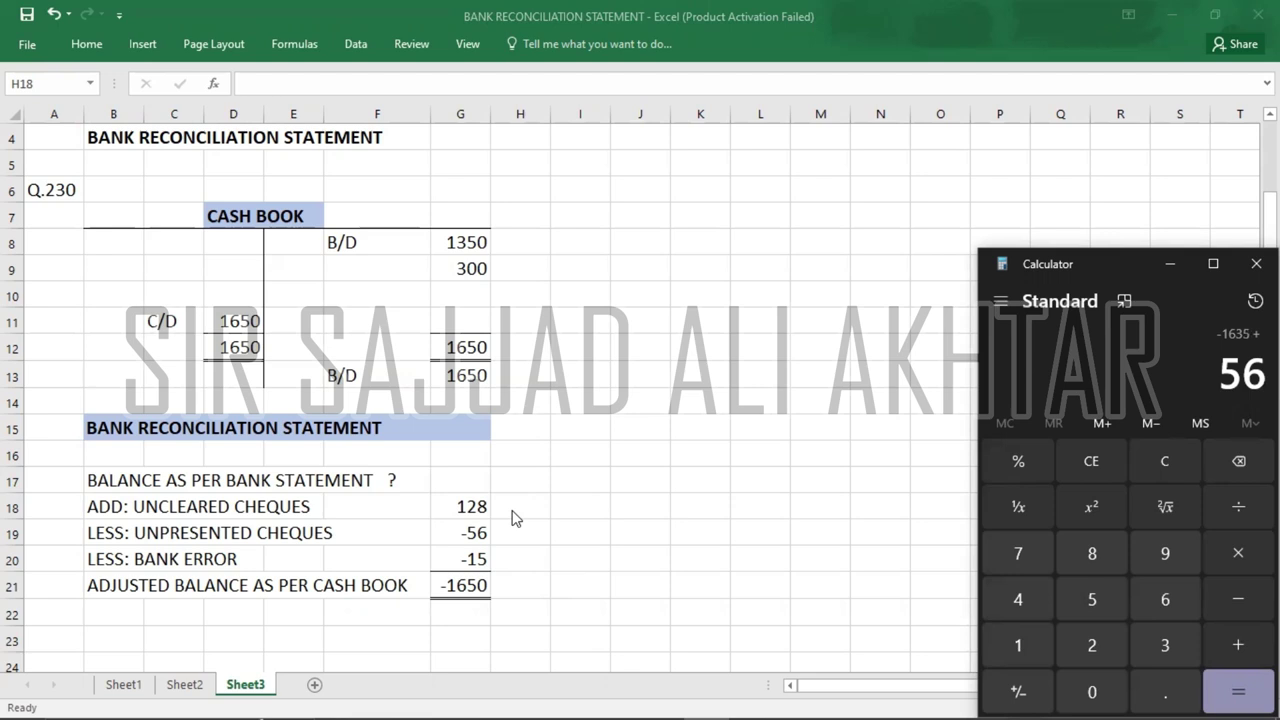
type("+128")
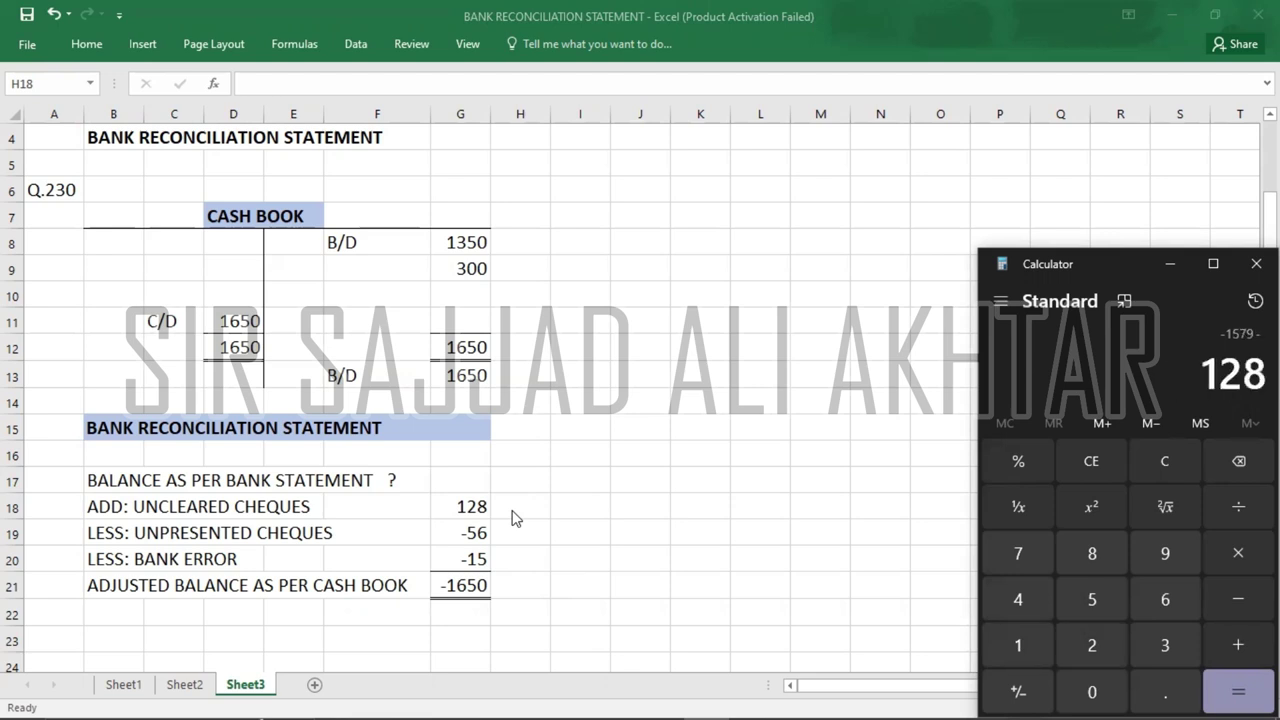
key("Return")
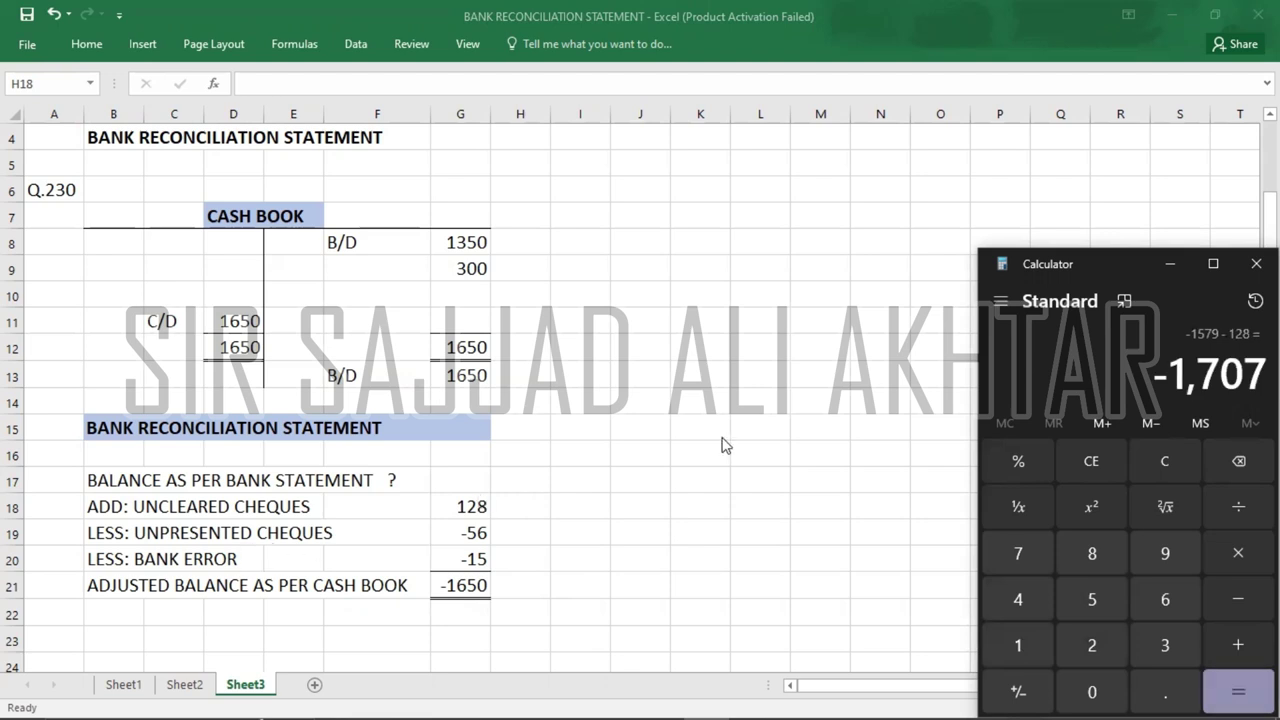
- Return to the Excel workbook and enter -1707 in G17 as the balance as per bank statement
left_click(460, 482)
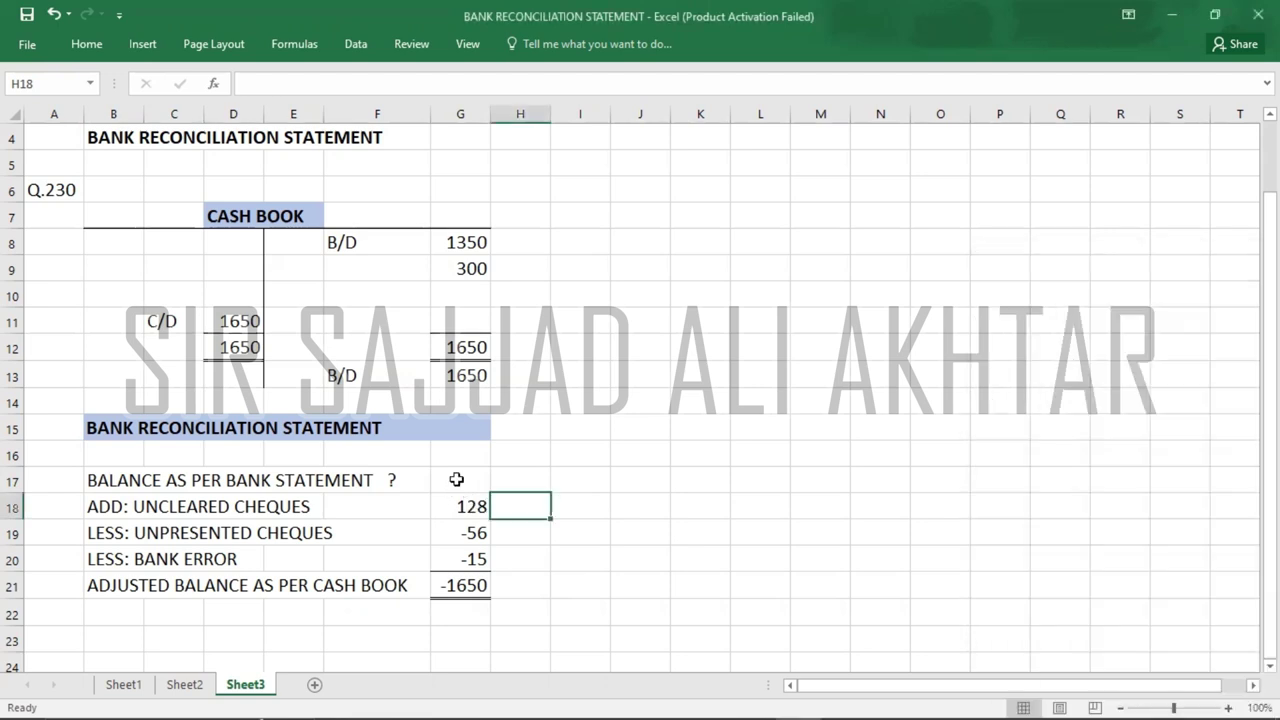
left_click(460, 481)
type("-1707")
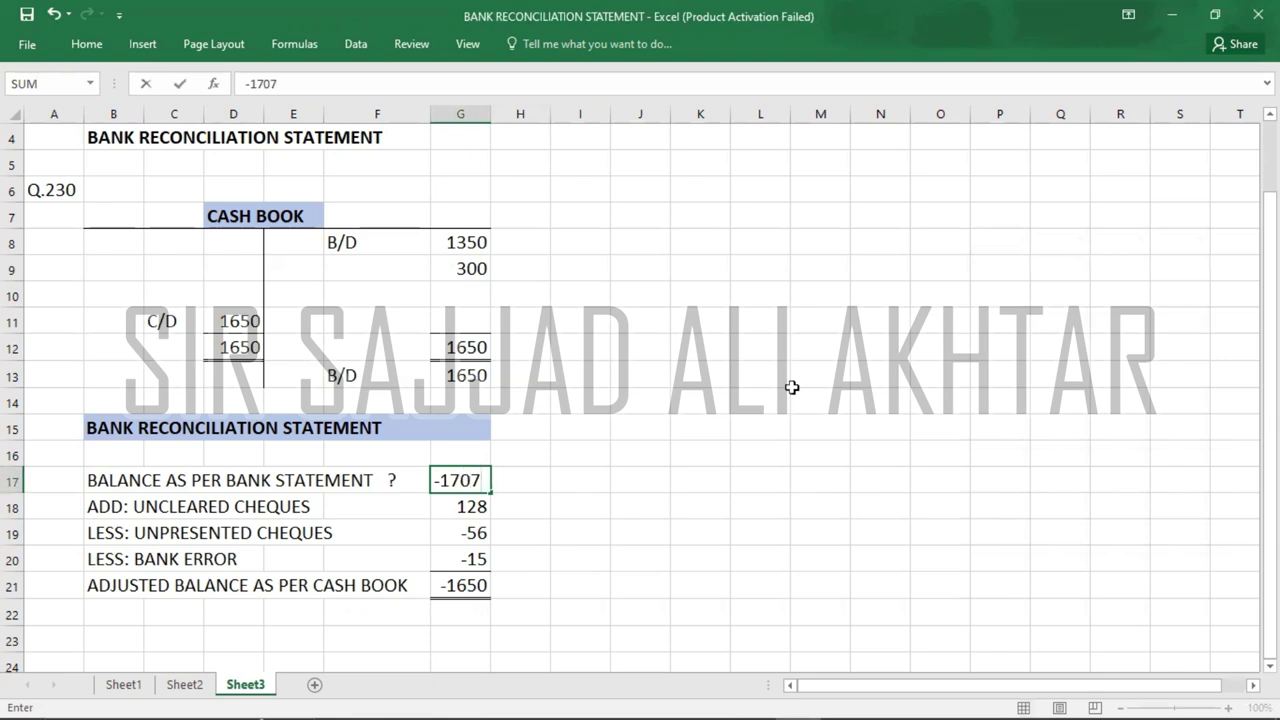
key("Return")
key("Up")
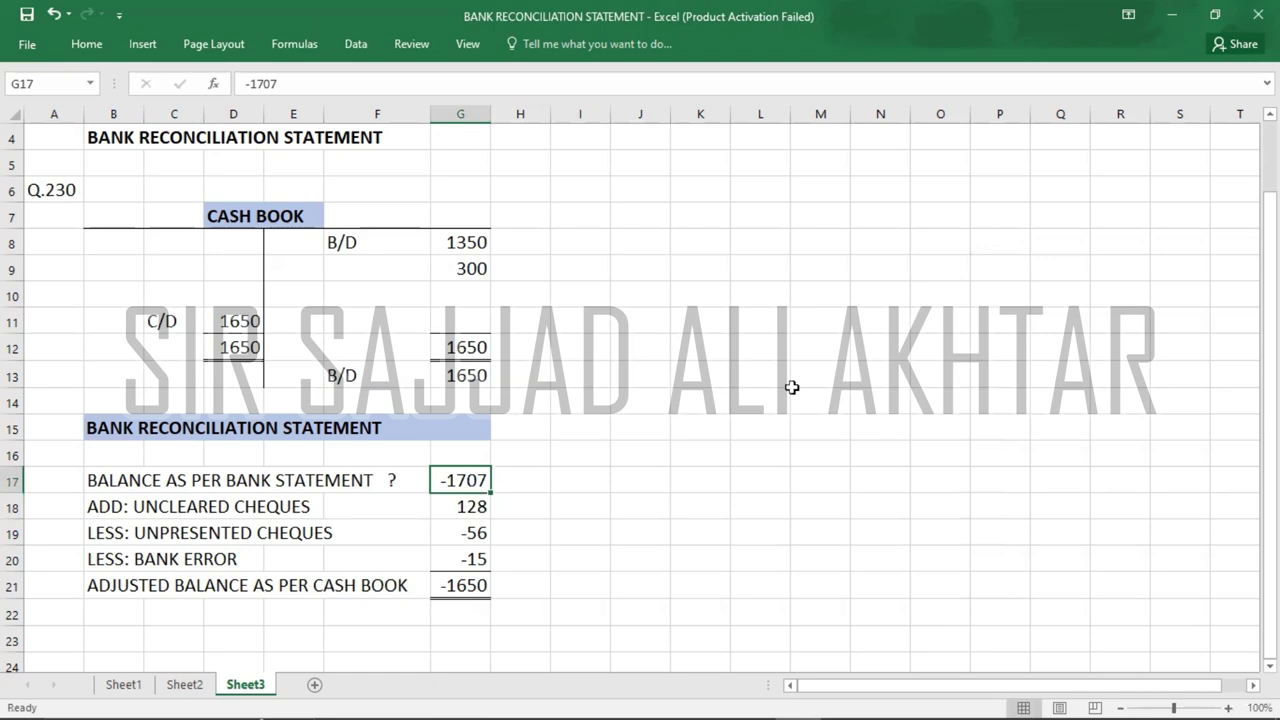
- Check question 230's answer options in the Exam Kit in Chrome and record answer D in A7, below Q.230 in the Excel sheet
key("alt+Tab")
key("alt+Tab")
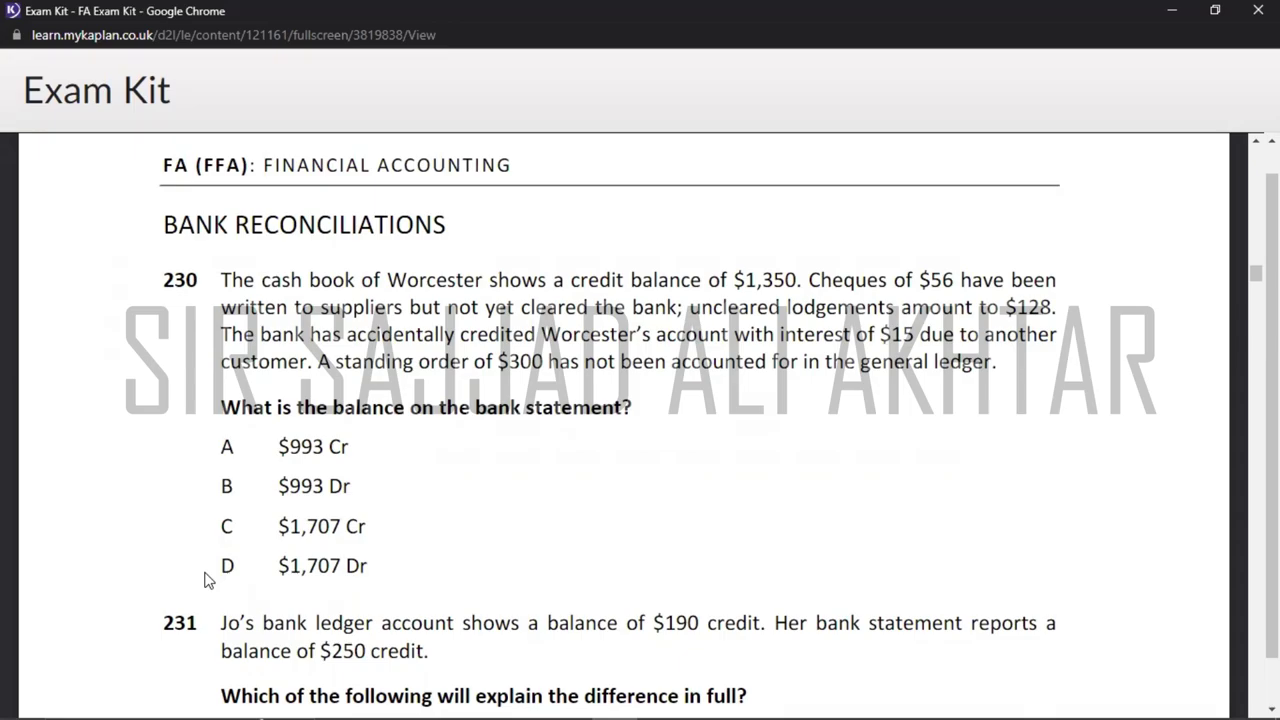
key("alt+Tab")
key("Left")
key("Left")
key("Left")
key("Left")
key("Left")
key("Left")
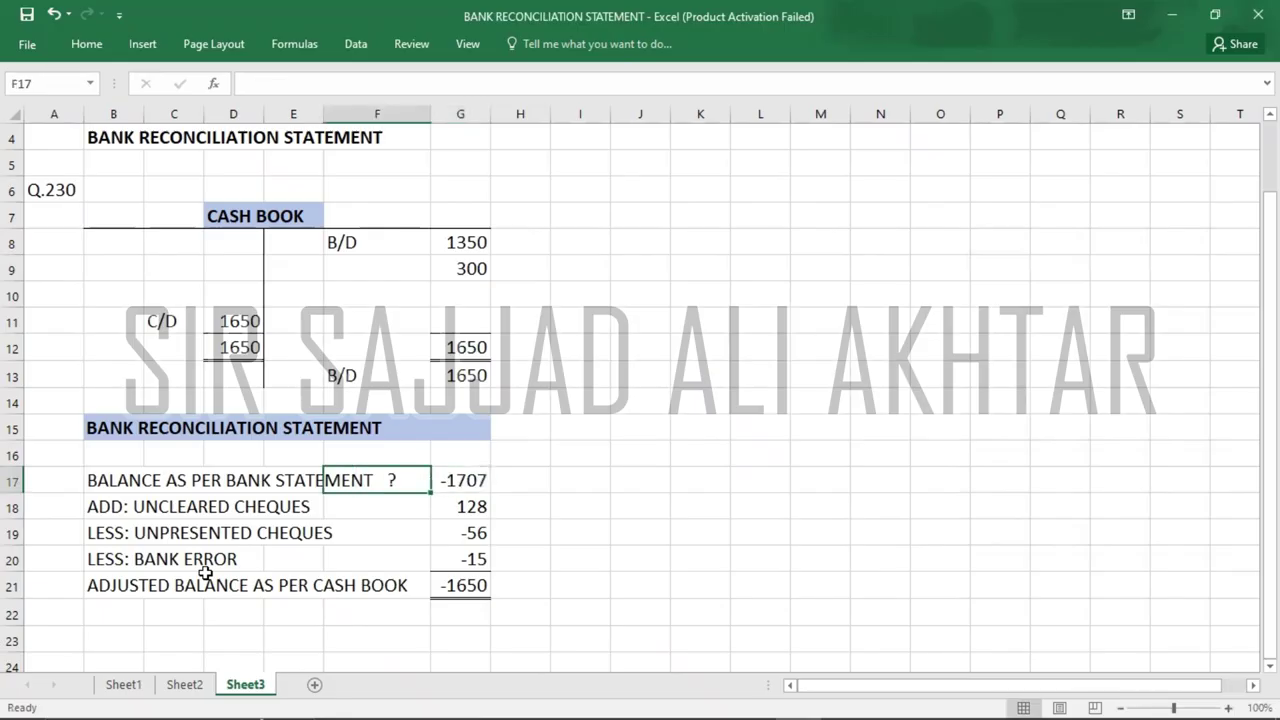
key("Up")
key("Up")
key("Up")
key("Up")
key("Up")
key("Up")
key("Up")
key("Up")
key("Up")
key("Up")
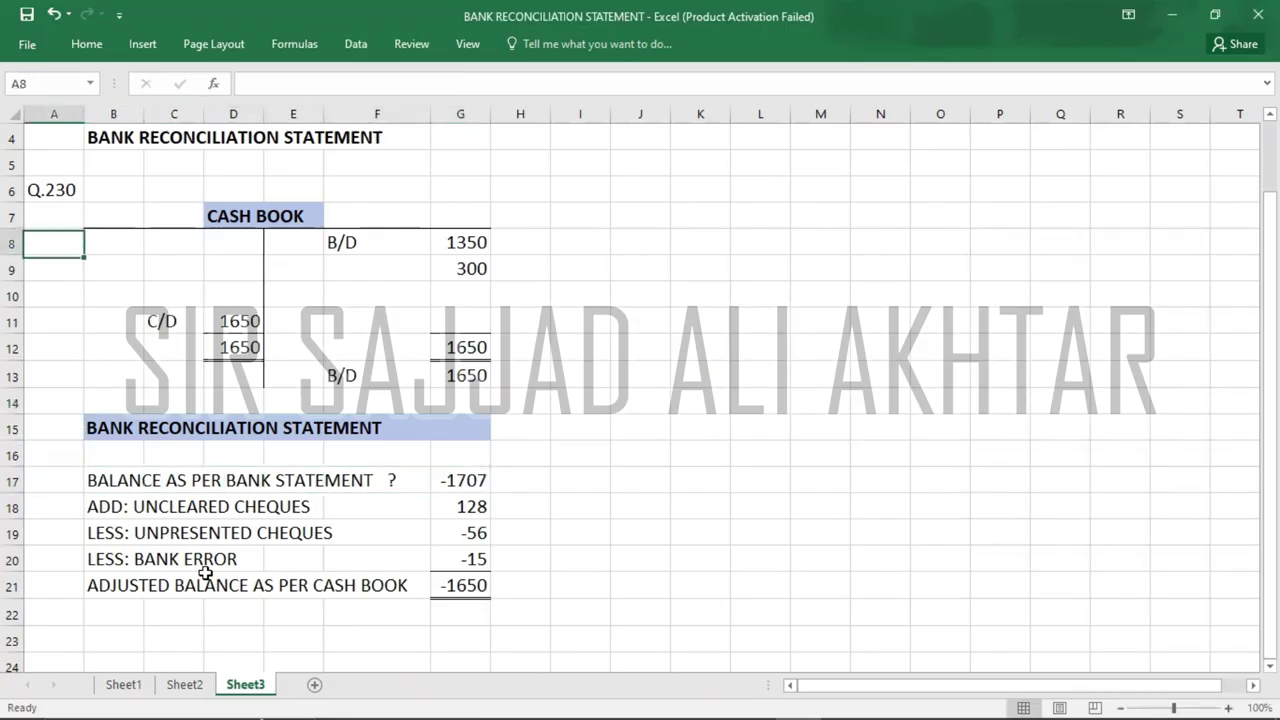
type("D")
key("Return")
- Mark the bank statement balance as DEBIT in H17
key("Down")
key("Down")
key("Down")
key("Down")
key("Down")
key("Down")
key("Down")
key("Down")
key("Down")
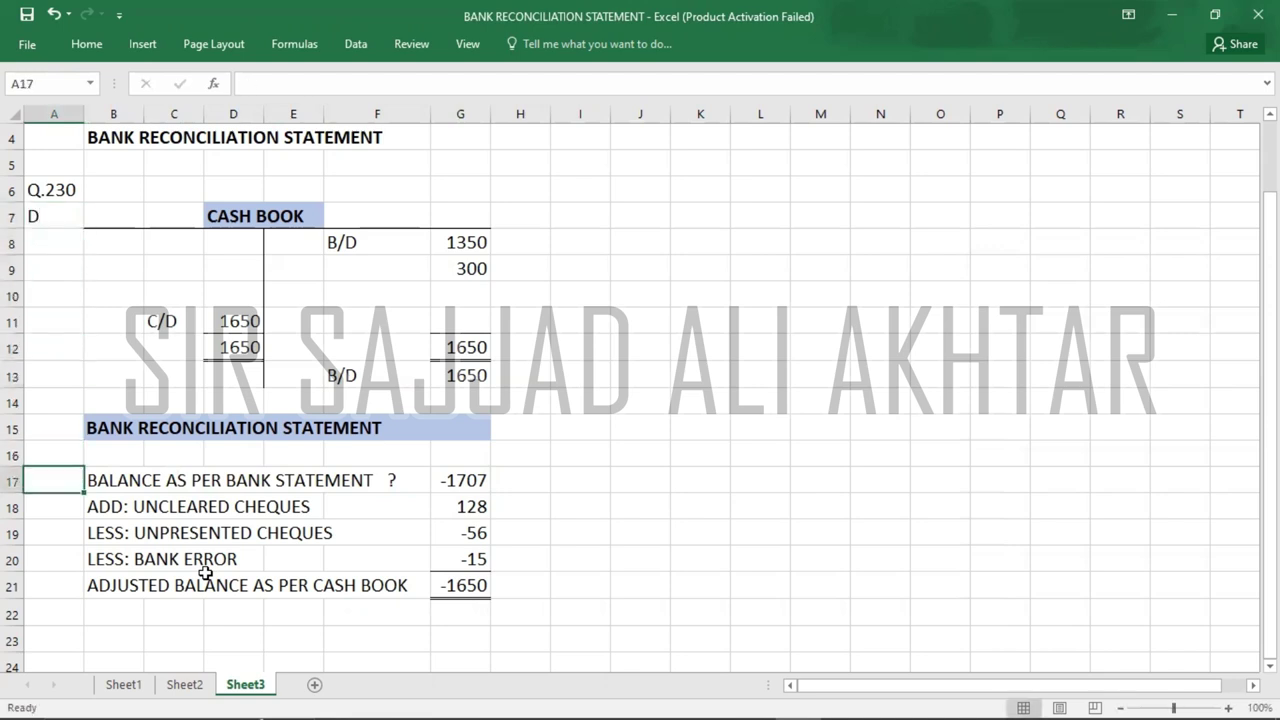
left_click(531, 479)
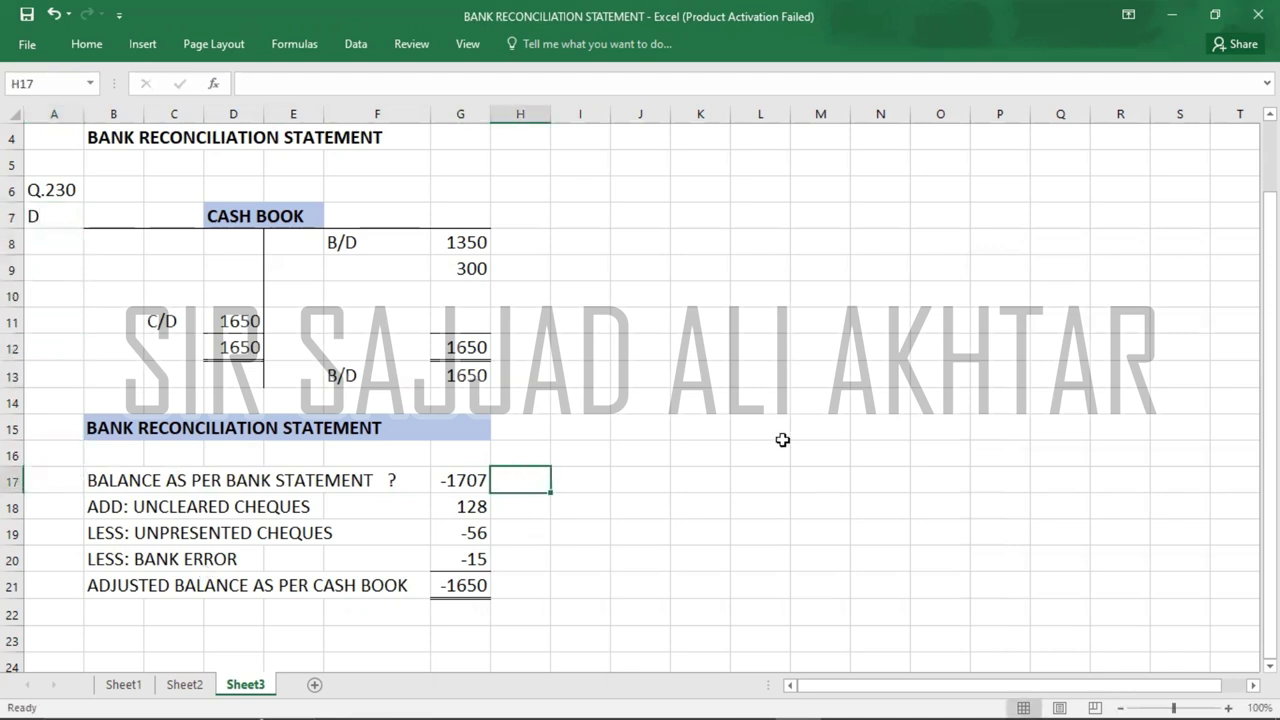
type("DEBIT")
key("Return")
key("Down")
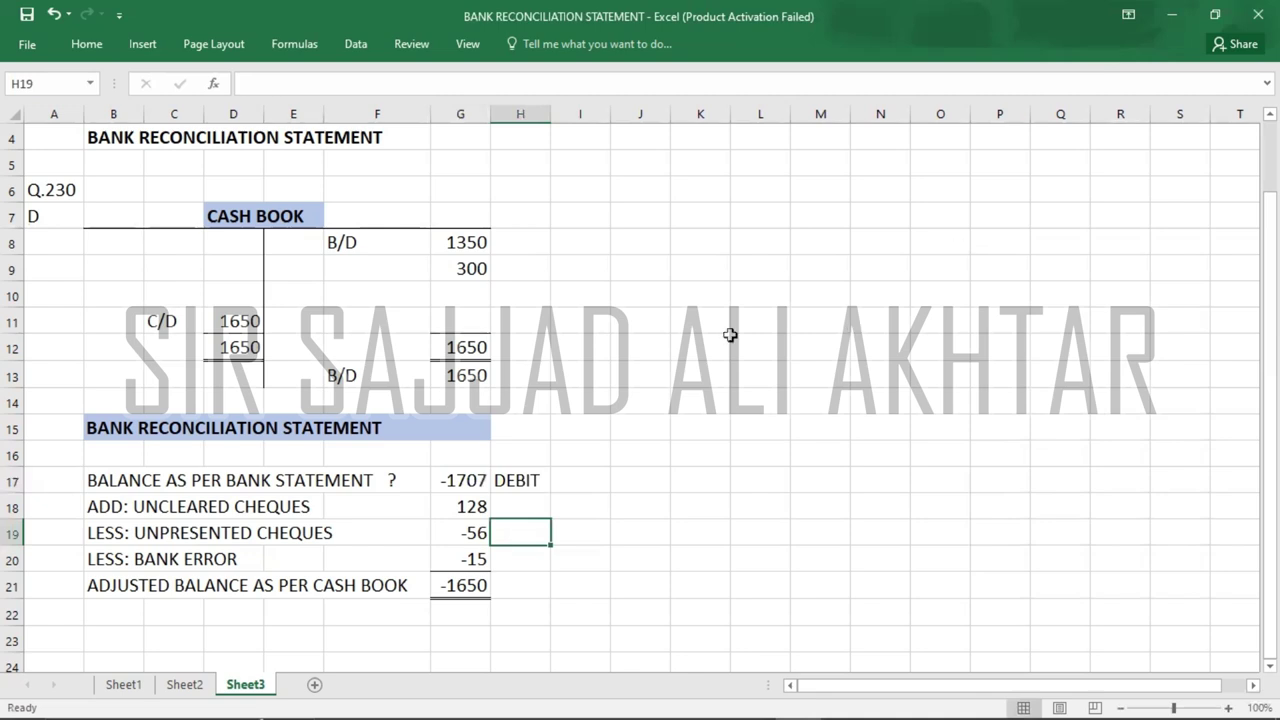
- Look up the next question in the Exam Kit in Chrome and enter the heading Q.231 in A23 of the Excel sheet
left_click(63, 638)
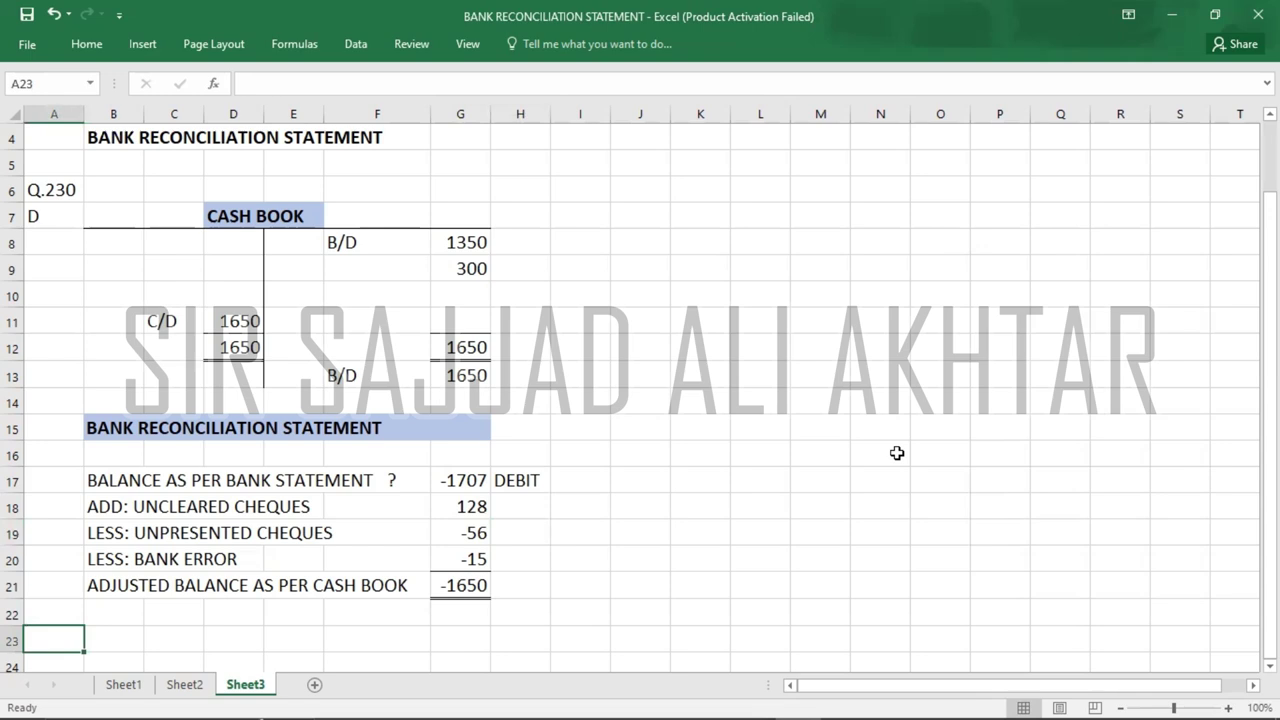
key("alt+Tab")
scroll(898, 460, "down", 4)
scroll(898, 460, "down", 1)
key("alt+Tab")
key("Down")
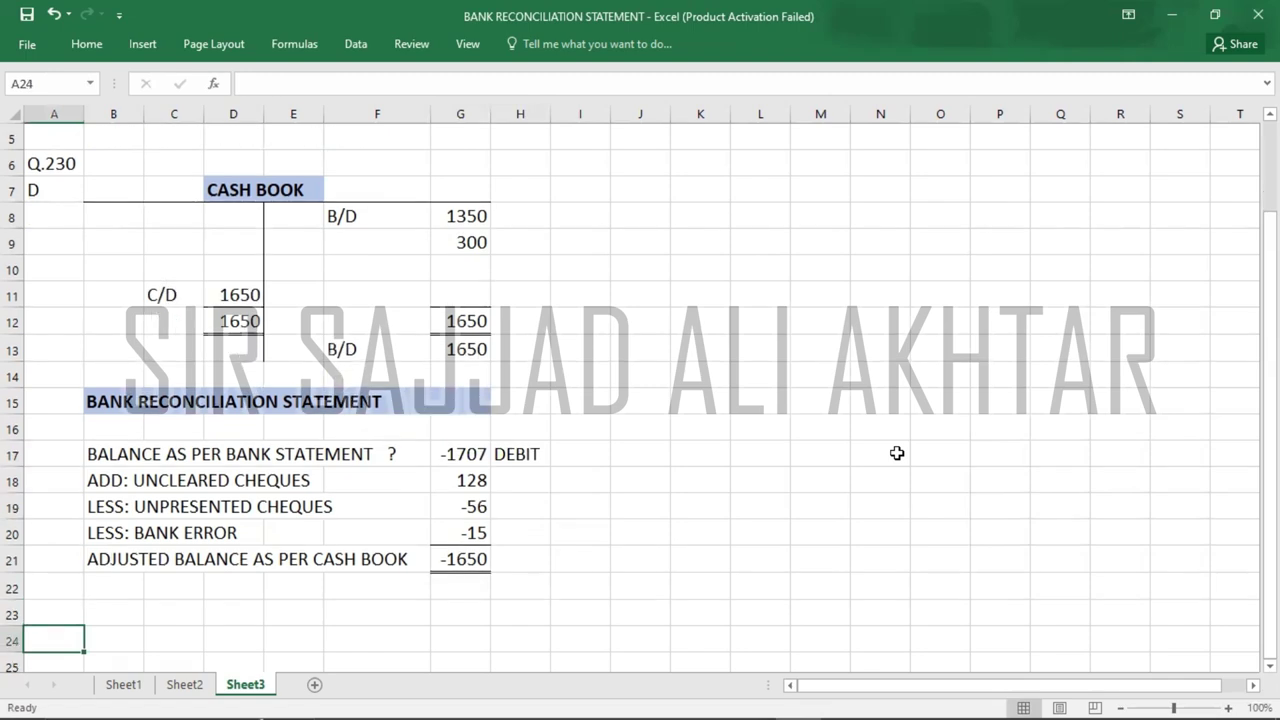
key("Up")
type("Q")
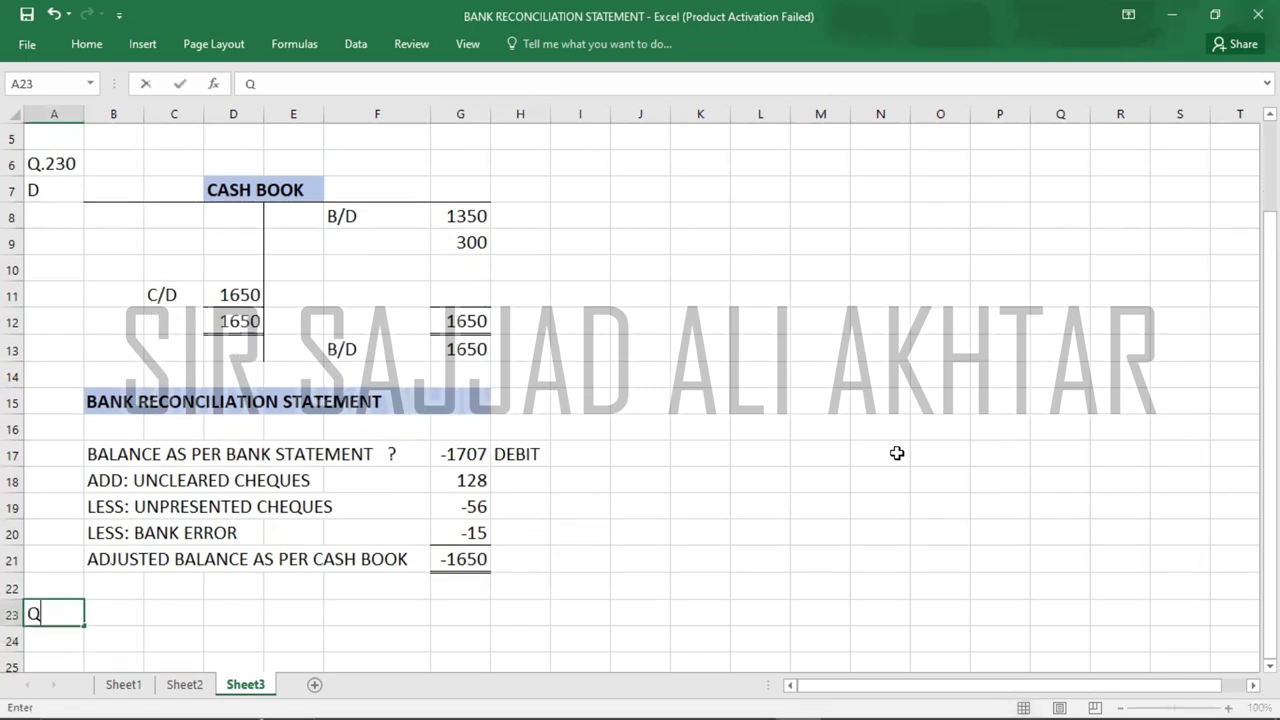
type(".231")
key("Return")
key("Down")
key("Down")
key("Down")
key("Down")
key("Down")
key("Down")
key("Down")
key("Down")
key("Down")
key("Down")
key("Down")
key("Down")
key("Down")
key("Down")
key("Down")
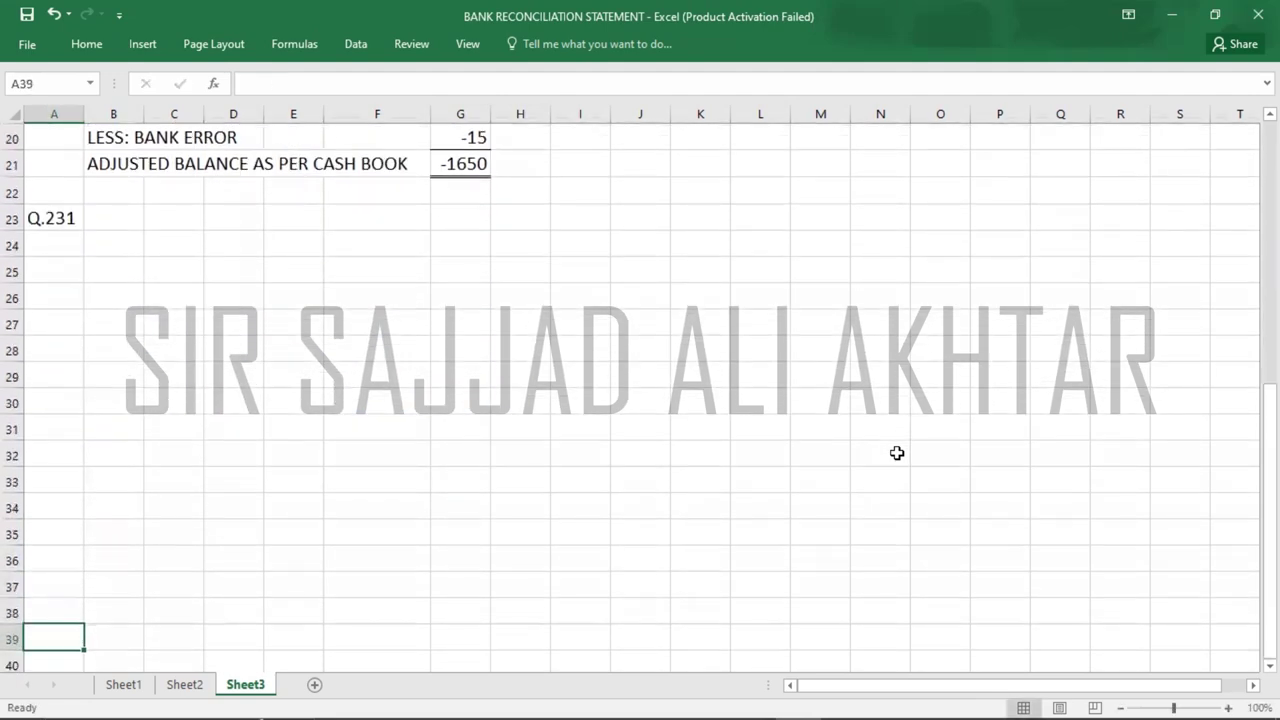
- Switch to the Exam Kit in Chrome and read question 231 with its answer options
key("alt+Tab")
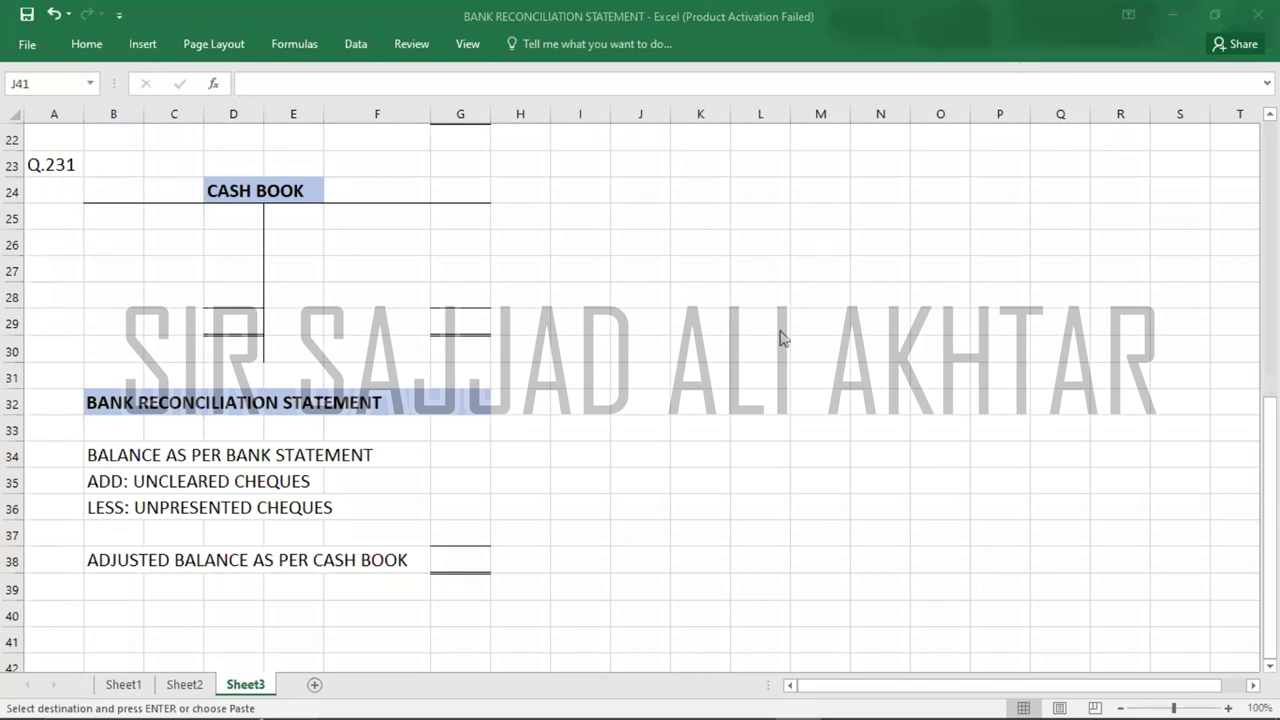
key("alt+Tab")
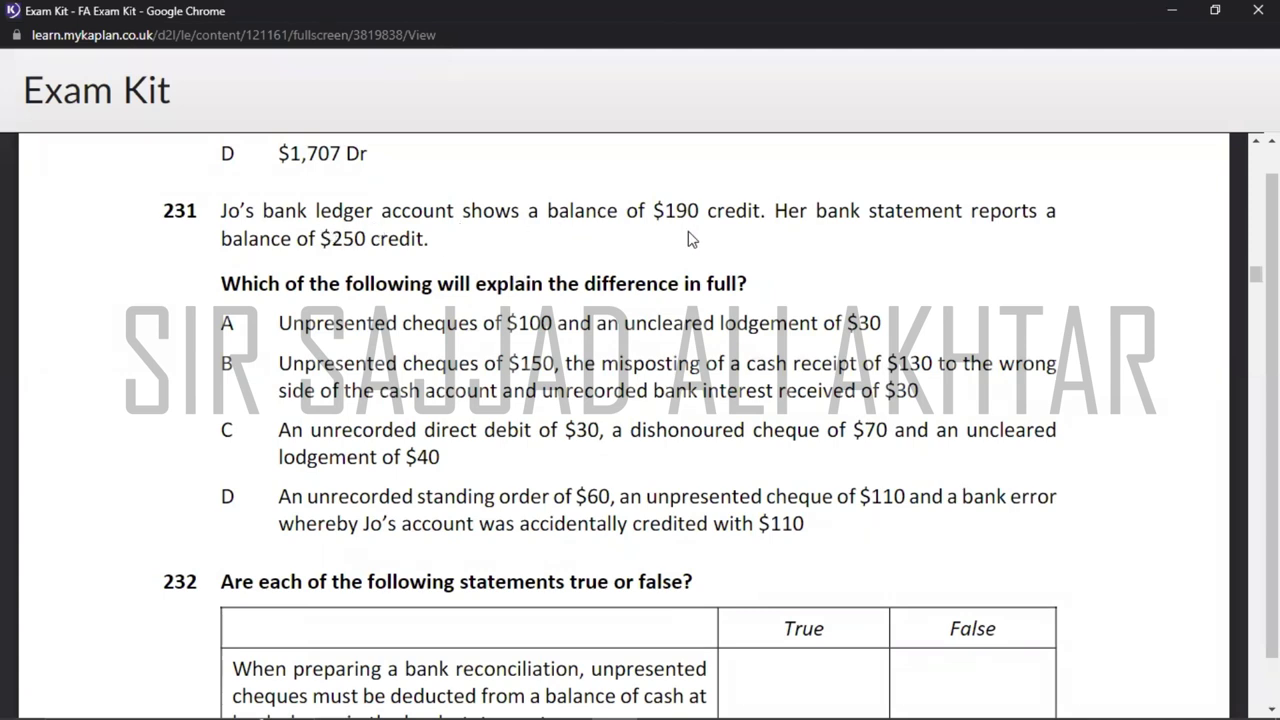
- Switch to the Excel sheet and enter the cash book's credit opening balance for Q.231, with B/D in F25 and 190 in G25
key("alt+Tab")
key("Right")
key("Left")
key("Up")
key("Up")
key("Up")
key("Up")
key("Up")
key("Up")
key("Left")
key("Left")
key("Left")
key("Left")
key("Down")
key("Escape")
type("B/D")
key("Tab")
type("190")
key("Return")
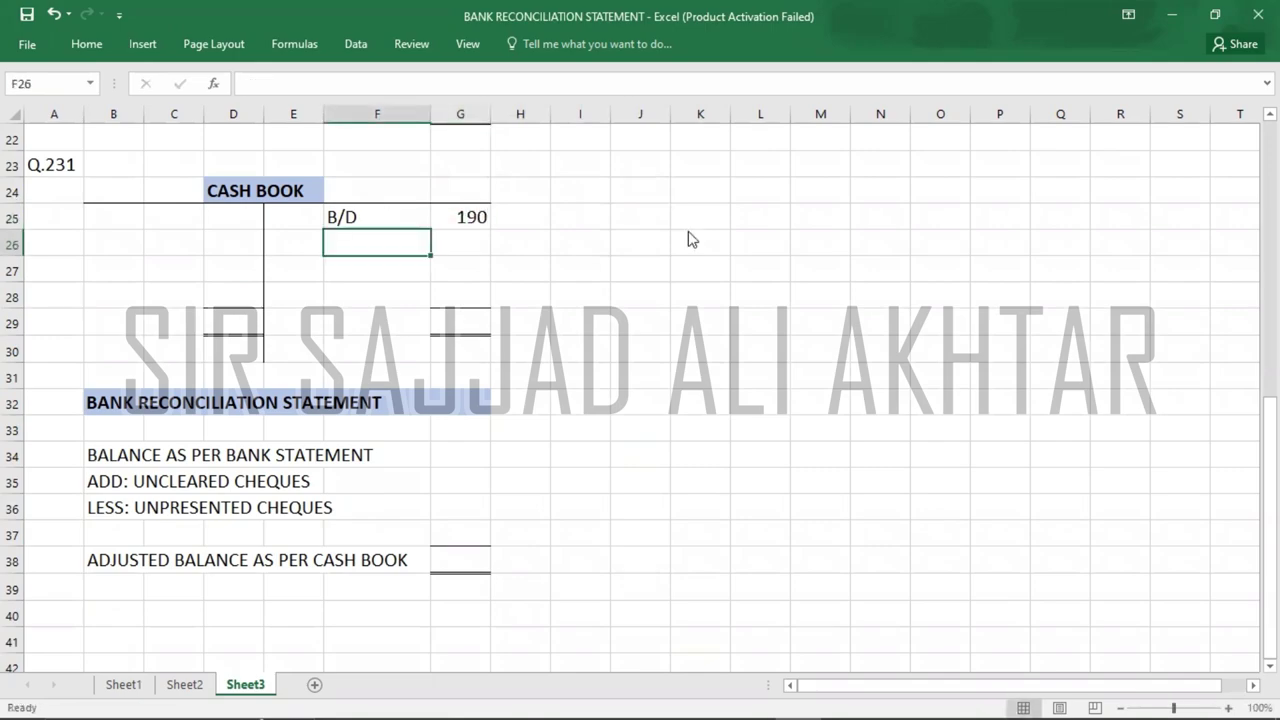
- Check the bank statement balance in the Exam Kit in Chrome, then enter 250 in G34 and CREDIT in H34 of the Excel sheet
key("alt+Tab")
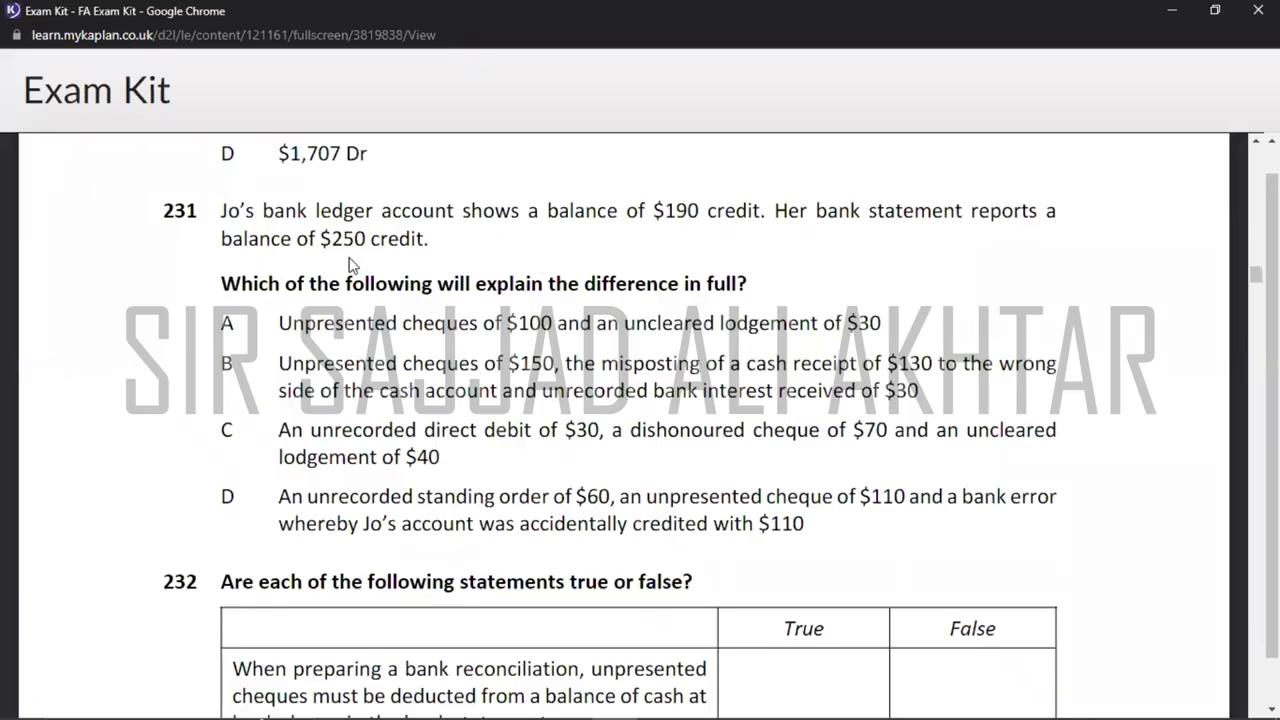
key("alt+Tab")
key("Right")
key("Down")
key("Down")
key("Down")
key("Down")
key("Down")
key("Down")
key("Down")
key("Down")
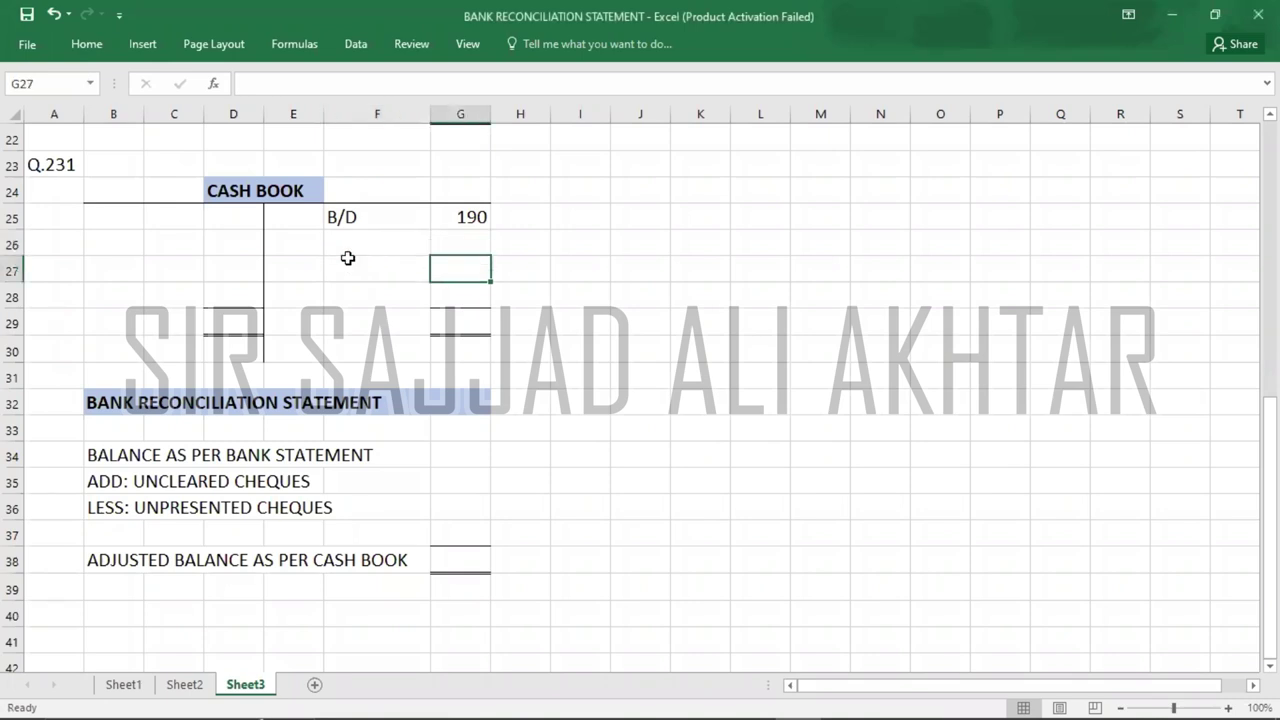
type("250")
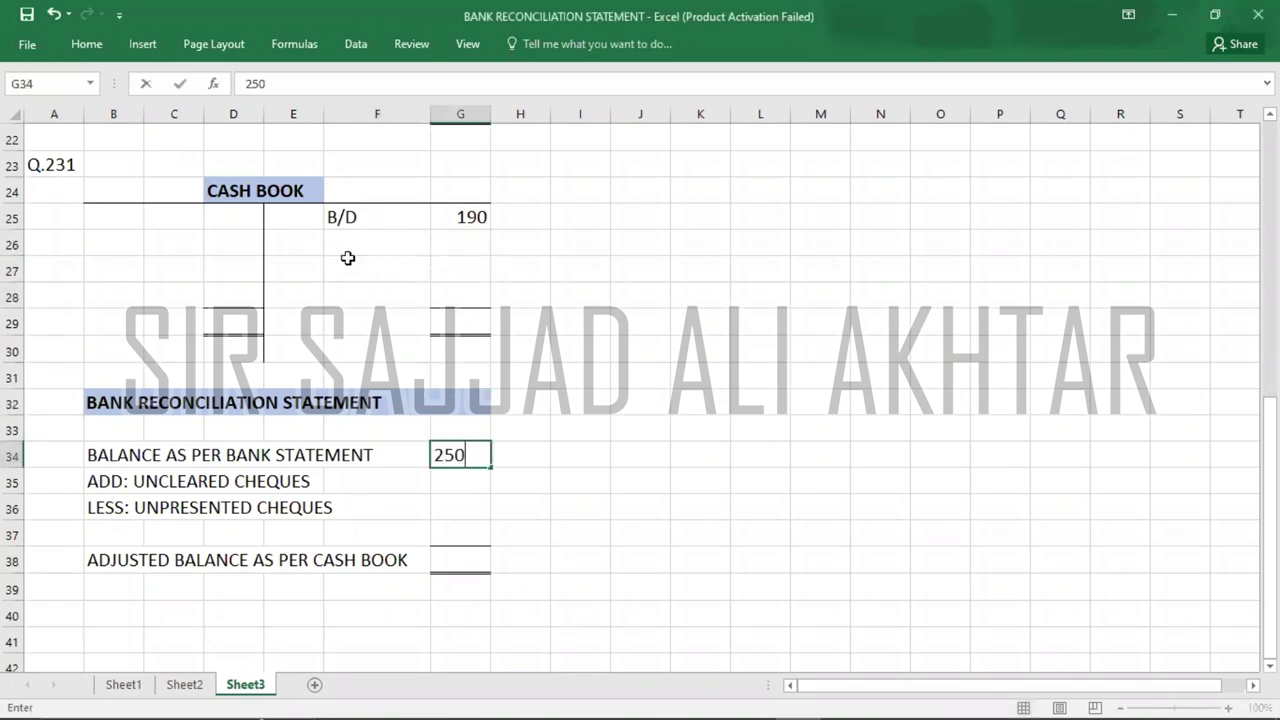
key("Tab")
type("CREDIT")
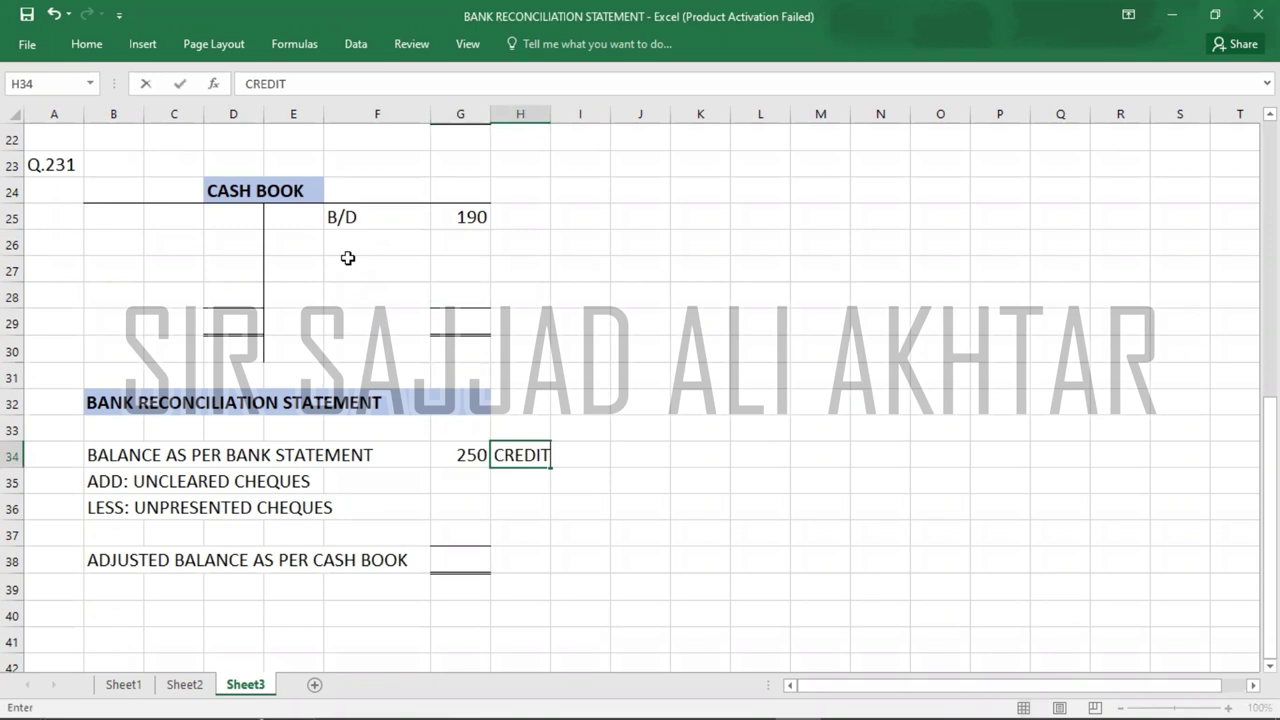
key("Return")
key("Down")
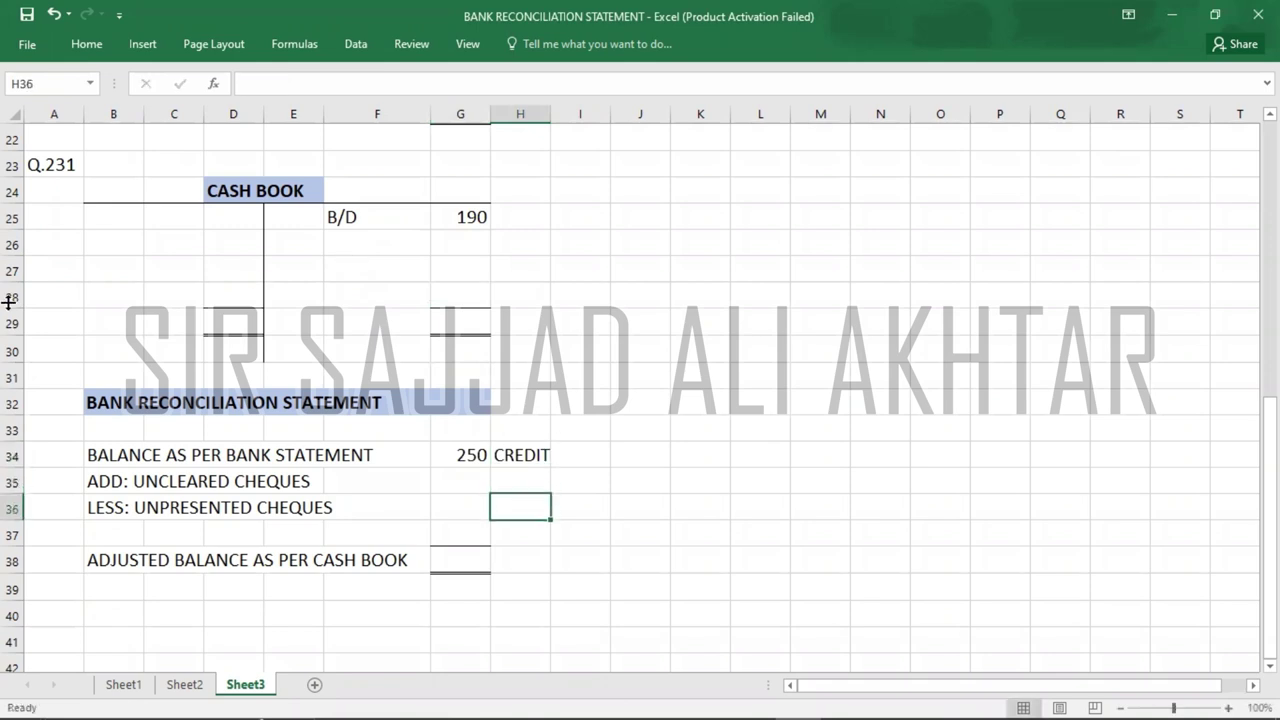
left_click(237, 217)
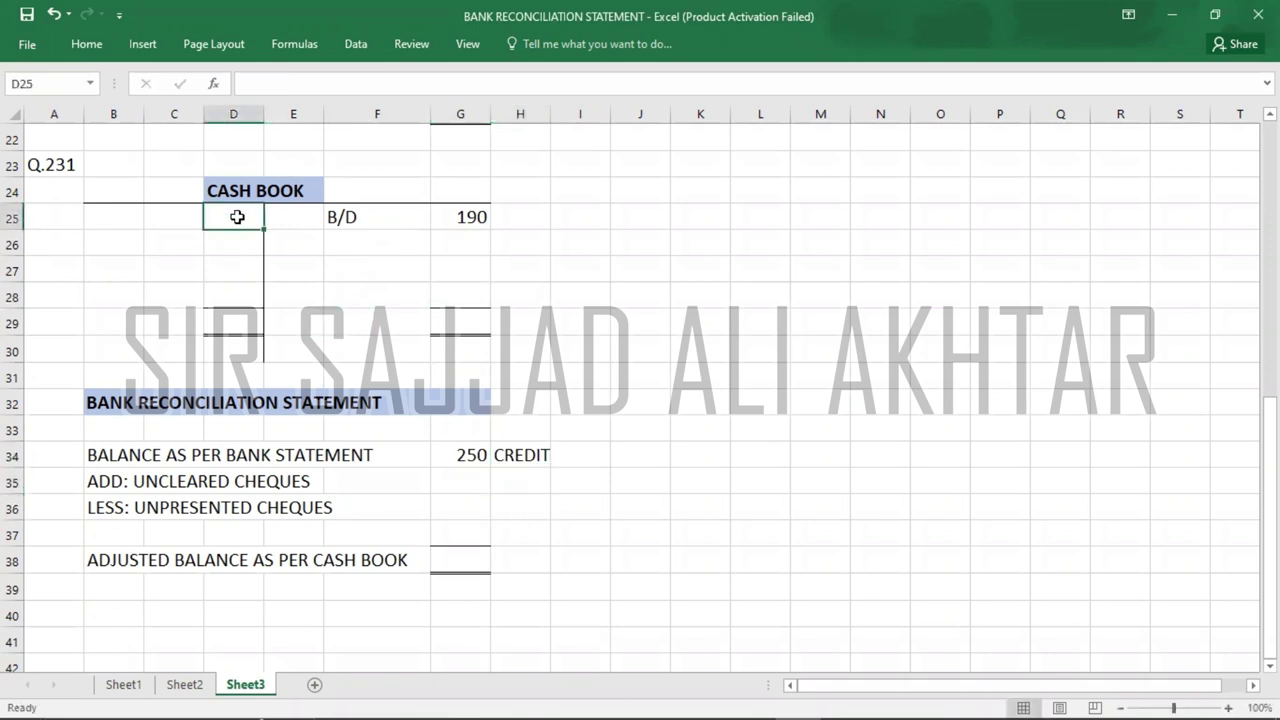
left_click(467, 456)
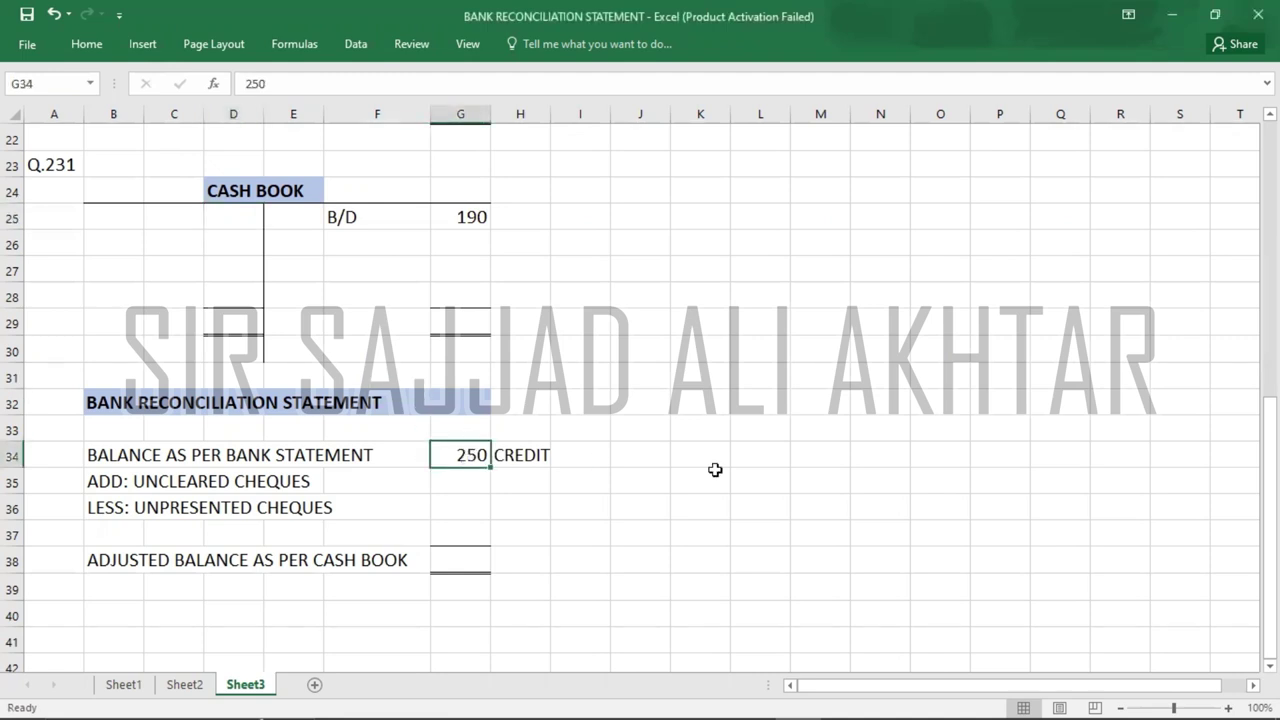
key("Down")
key("Down")
key("Down")
key("Down")
key("Down")
key("Down")
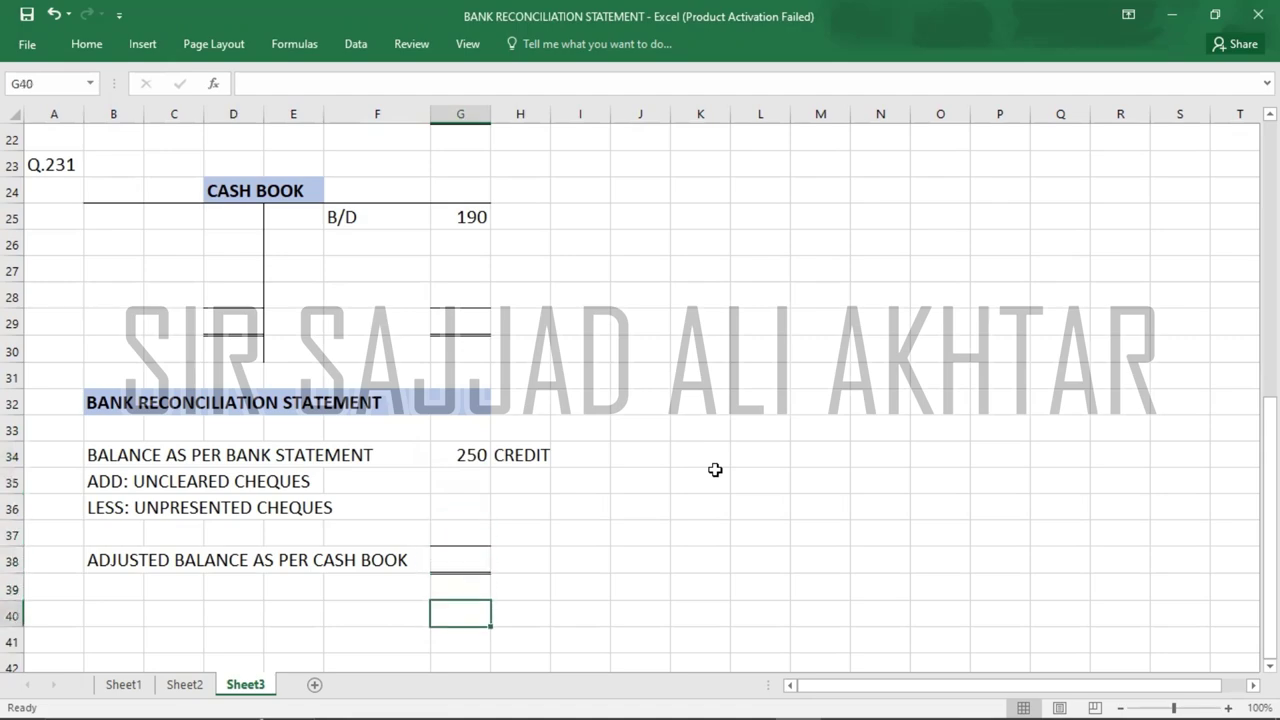
- Read option A of question 231 in Chrome and enter its unpresented cheques as -100 in G36 of the Excel sheet
key("alt+Tab")
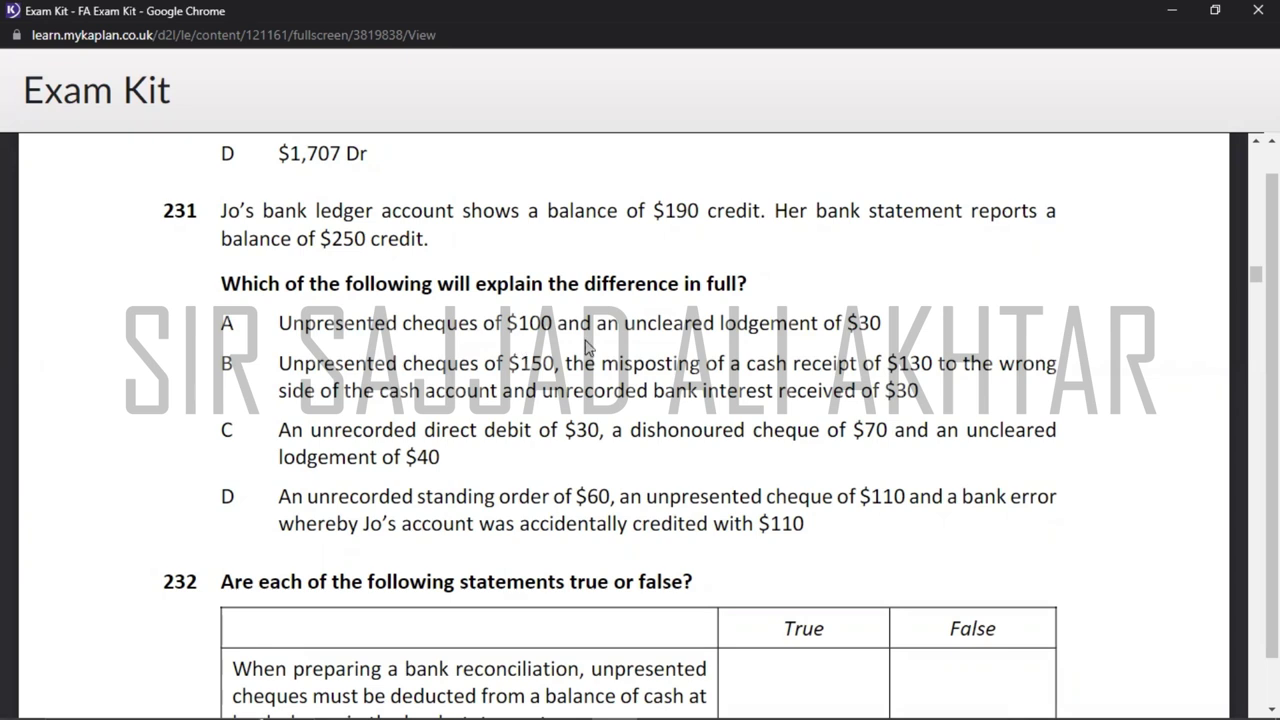
key("alt+Tab")
key("Up")
key("Up")
key("Up")
key("Up")
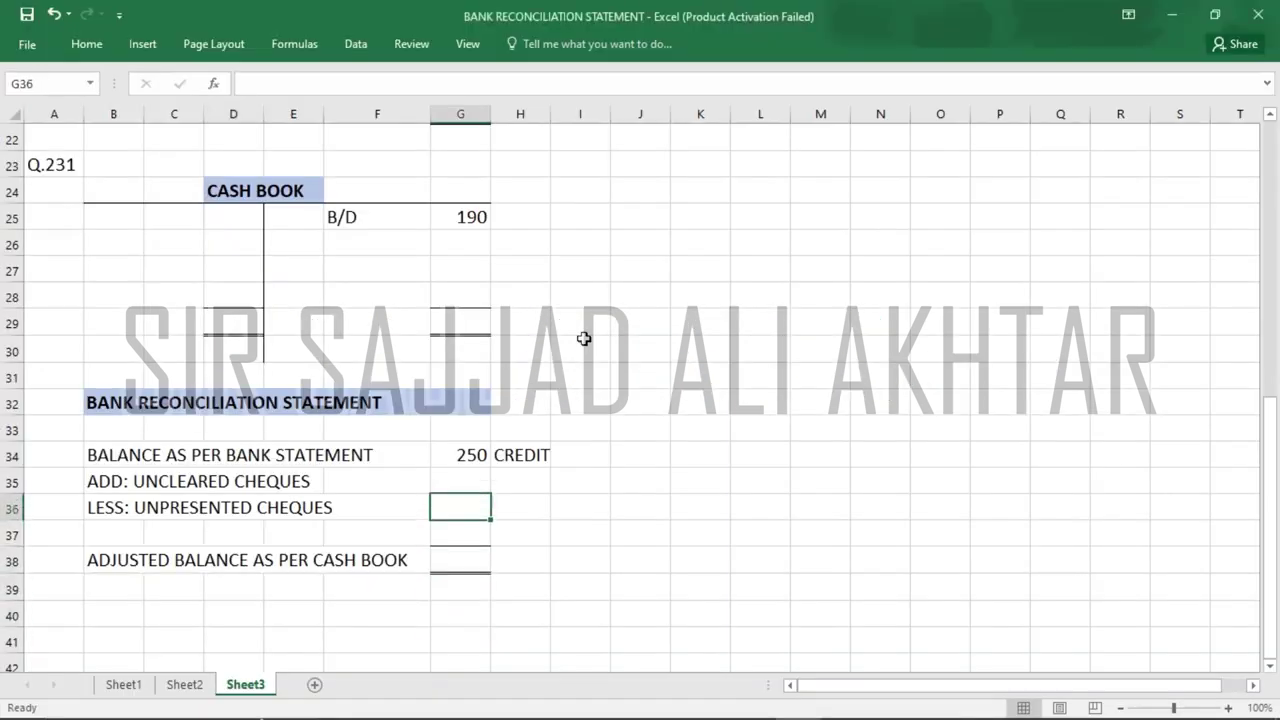
type("-100")
key("Return")
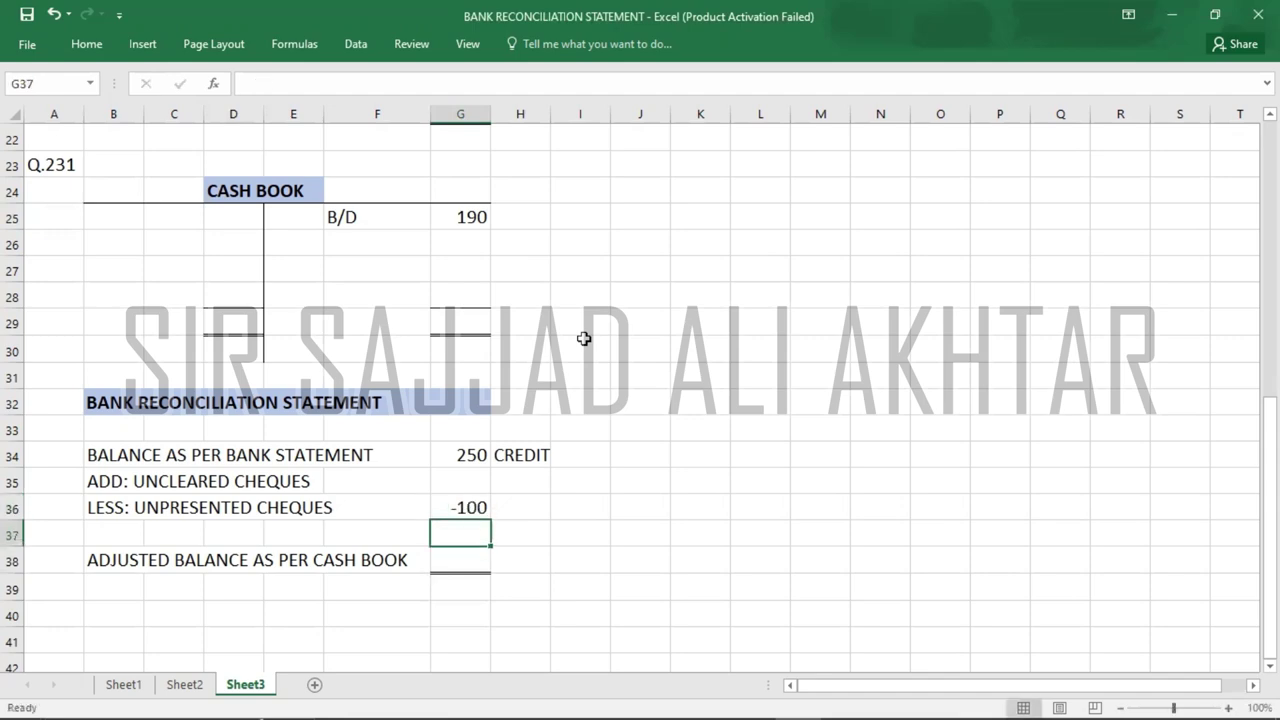
- Check option A's uncleared lodgement in Chrome and enter 30 beside the uncleared cheques in G35 of the Excel sheet
key("alt+Tab")
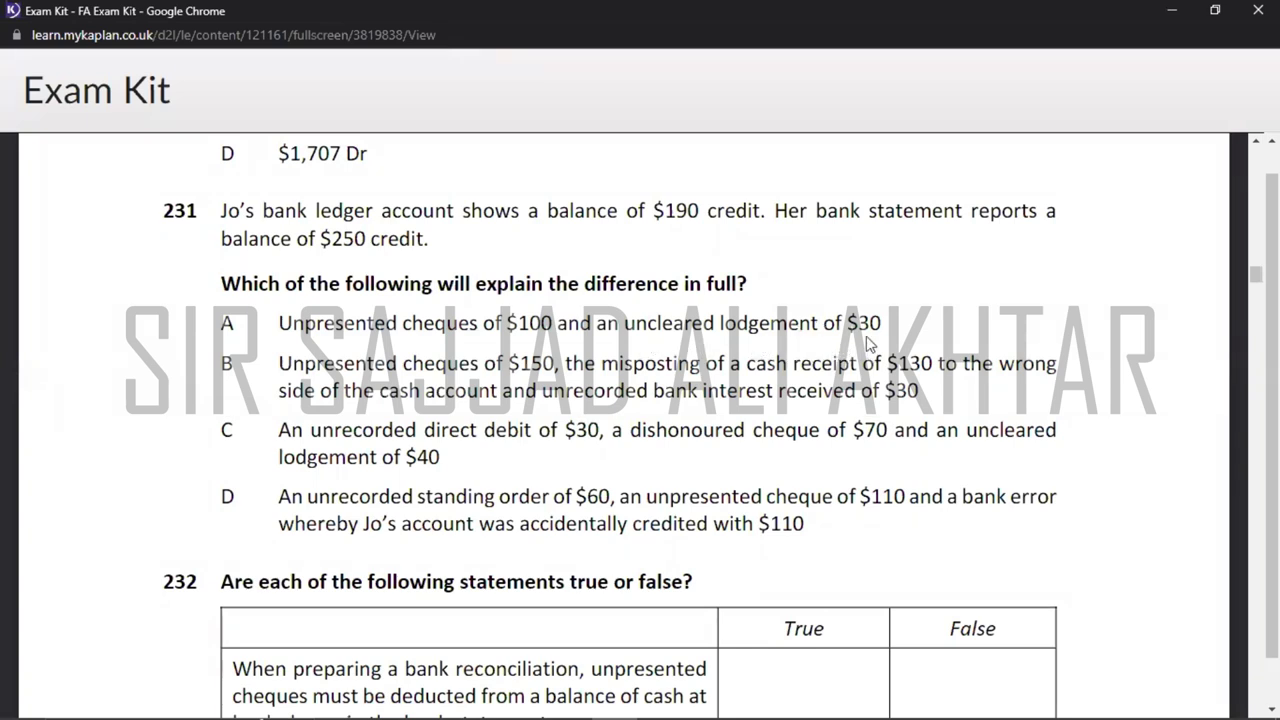
key("alt+Tab")
key("Up")
key("Up")
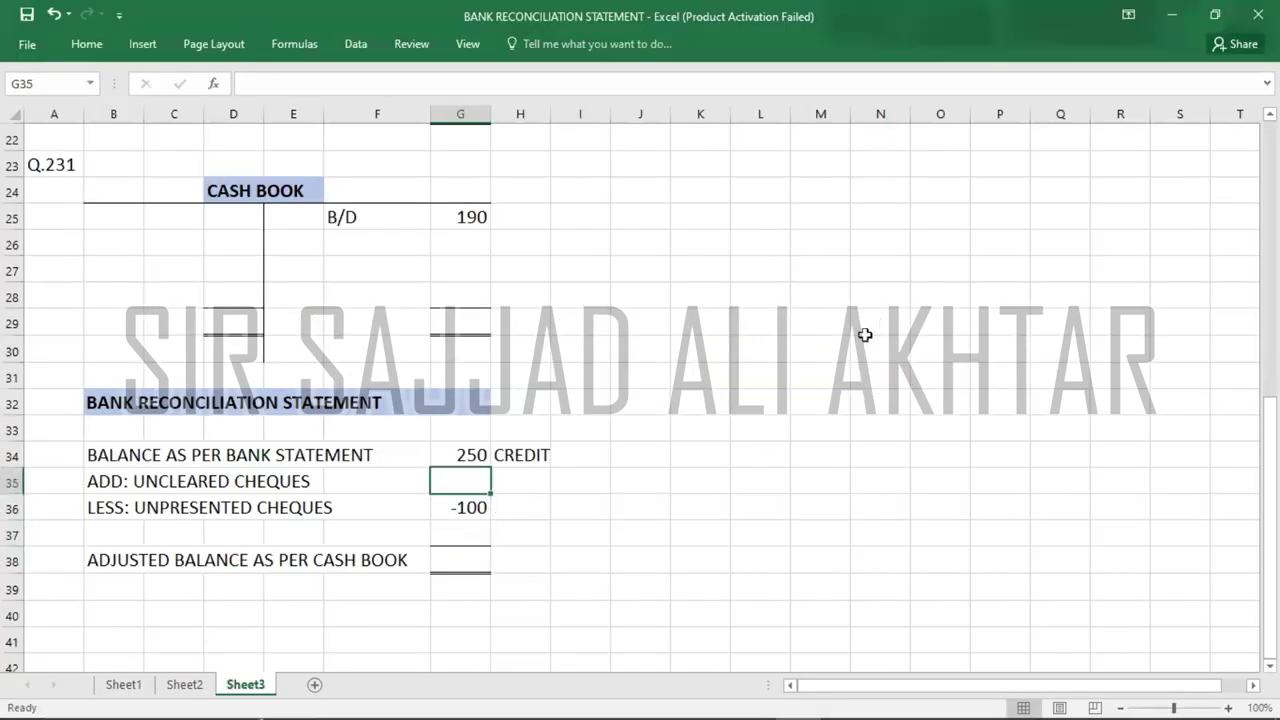
type("30")
key("Return")
key("Up")
key("Up")
key("Down")
key("Down")
key("Down")
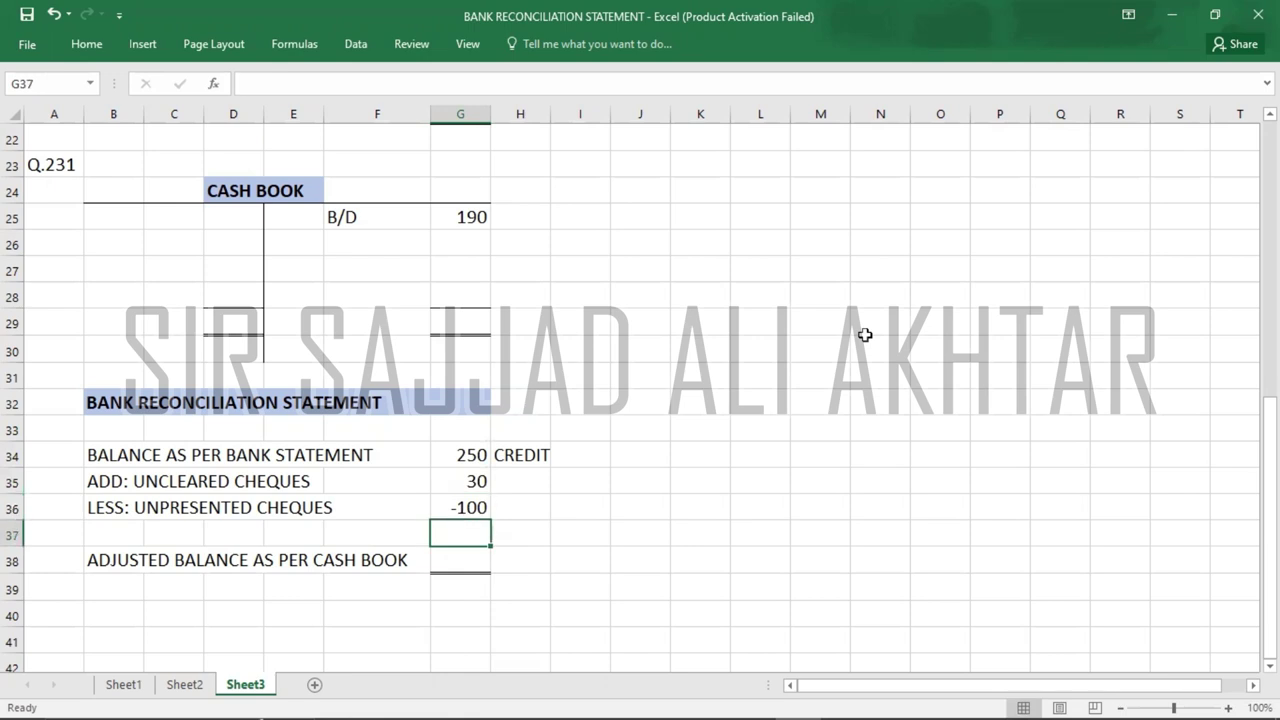
- Compute 250+30-100 in Calculator and enter 180 as the adjusted balance as per cash book in G38 of the Excel sheet
key("alt+Tab")
key("Escape")
type("250")
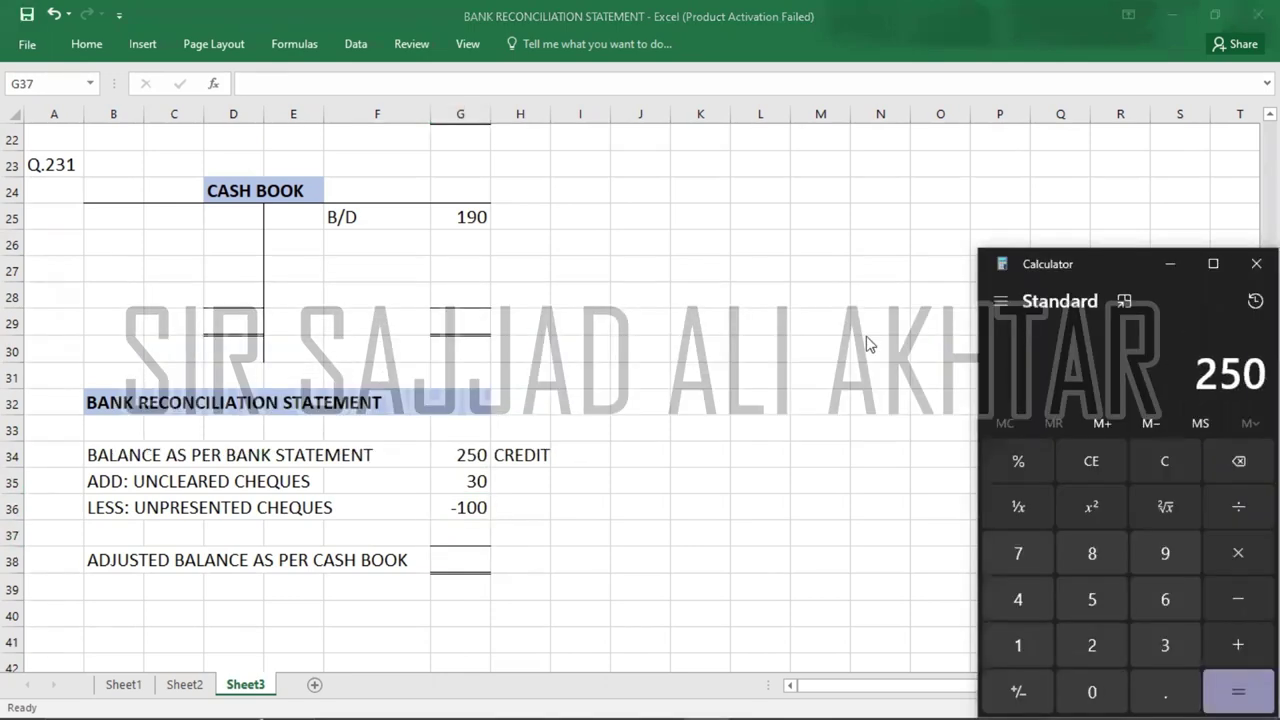
type("+30")
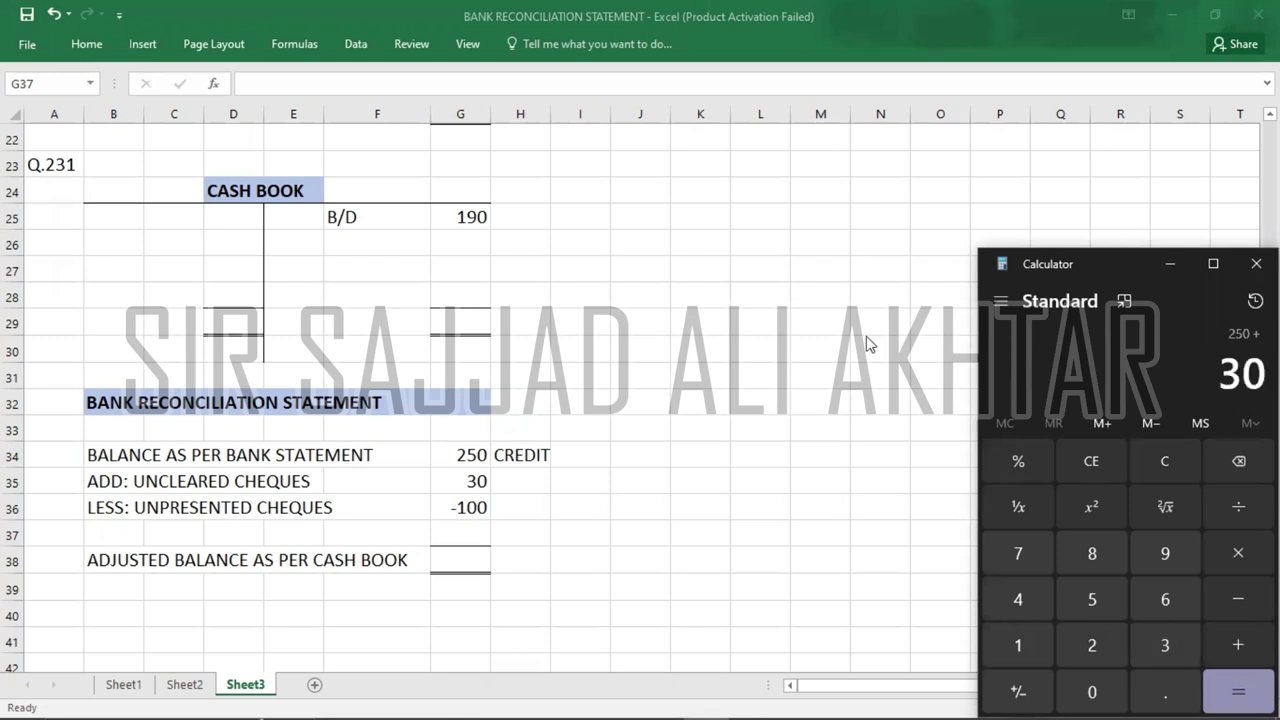
type("-100")
key("Return")
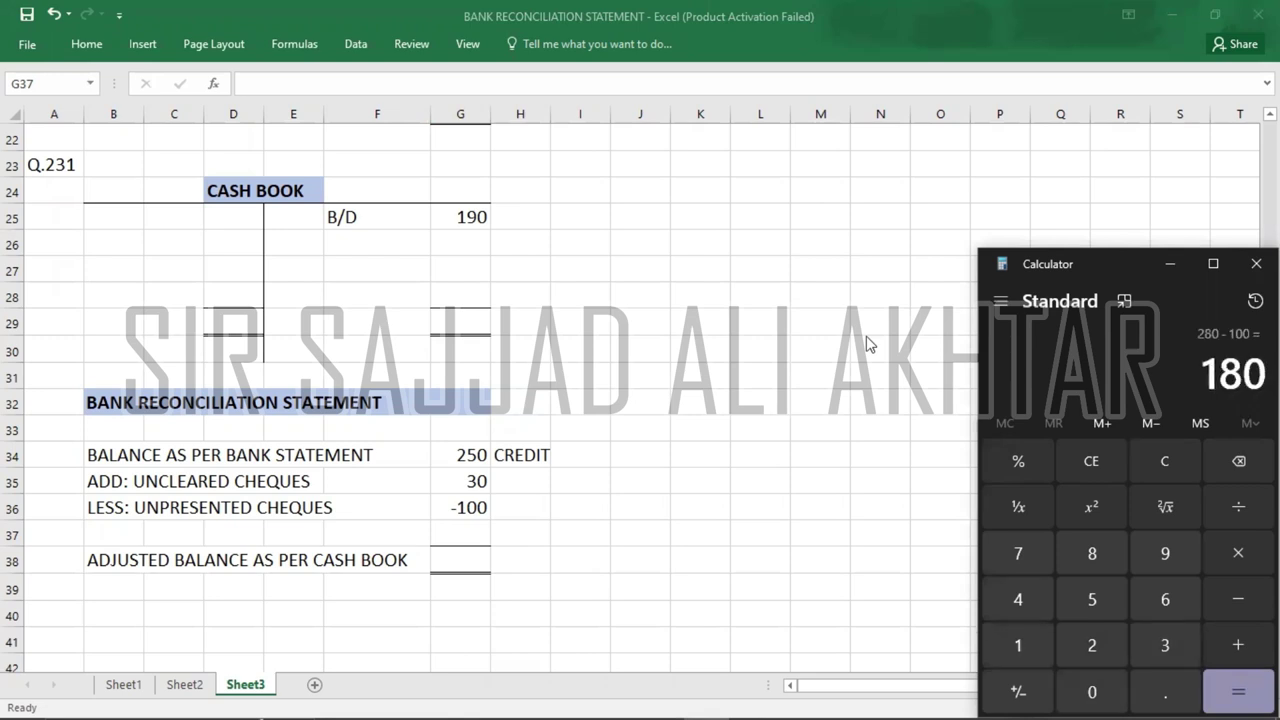
left_click(473, 566)
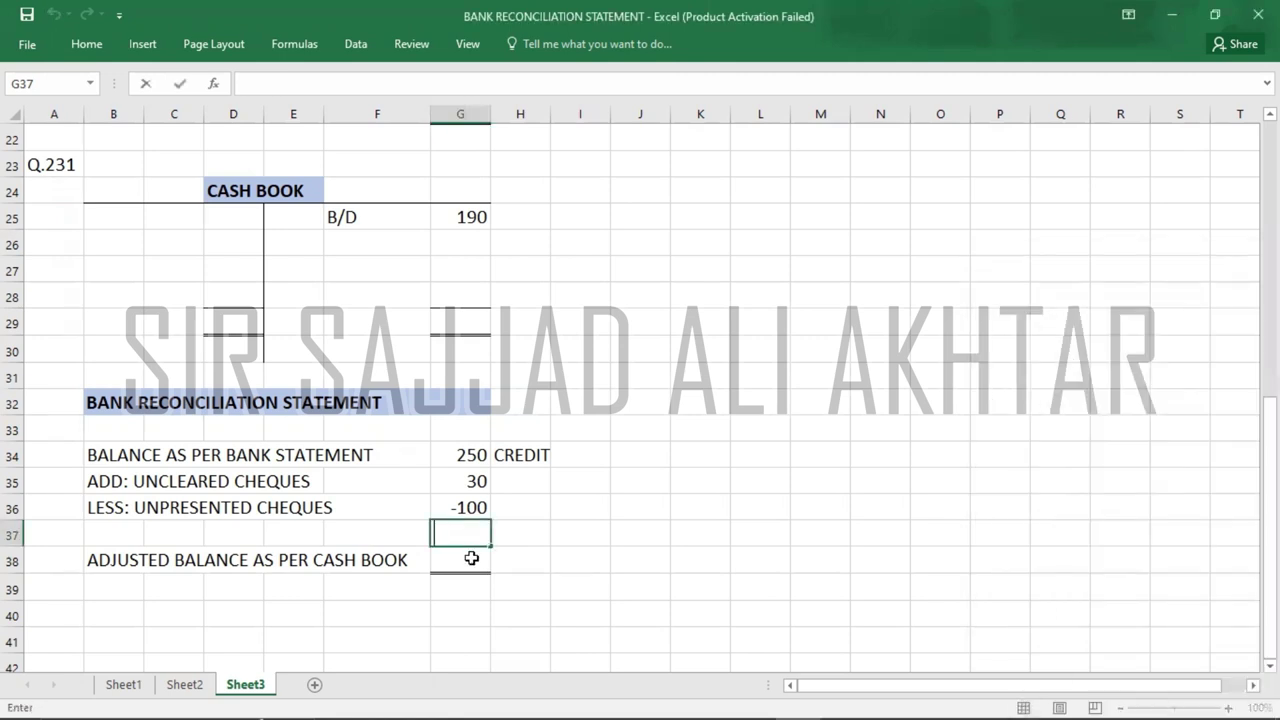
left_click(473, 562)
type("180")
key("Return")
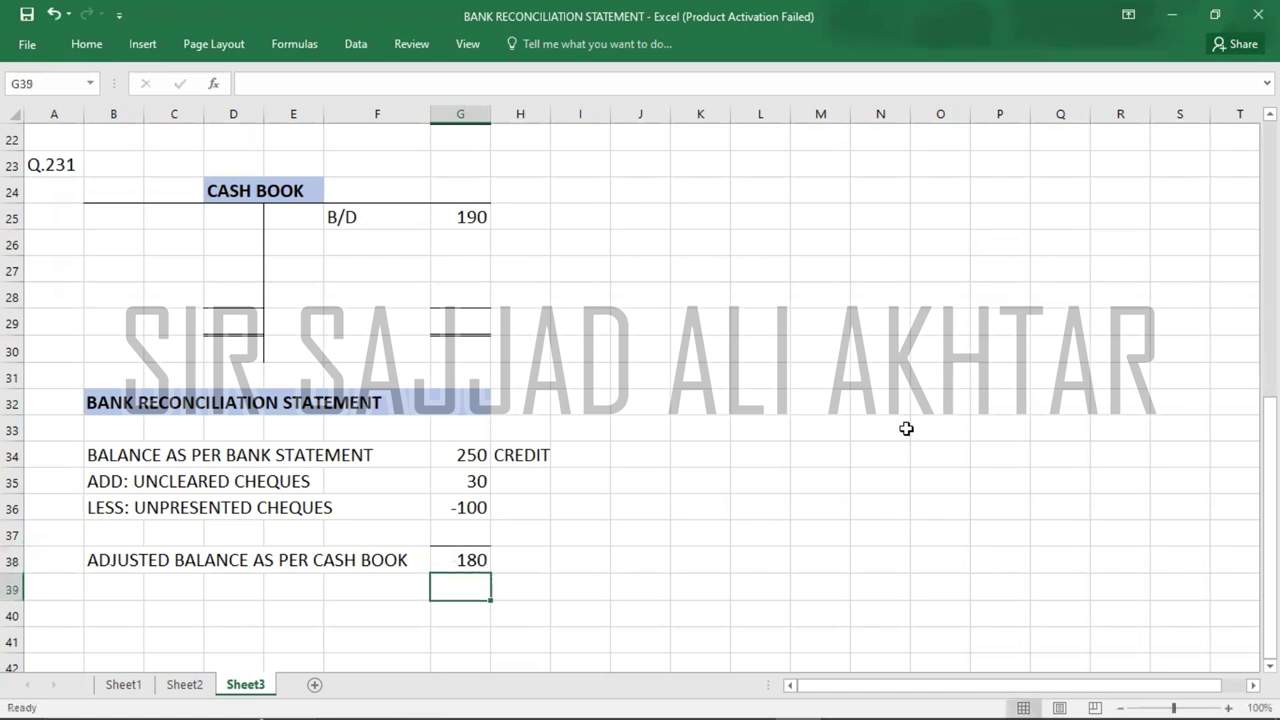
- Compare with the cash book balance in G25, then undo the three option A entries in the bank reconciliation statement
left_click(449, 217)
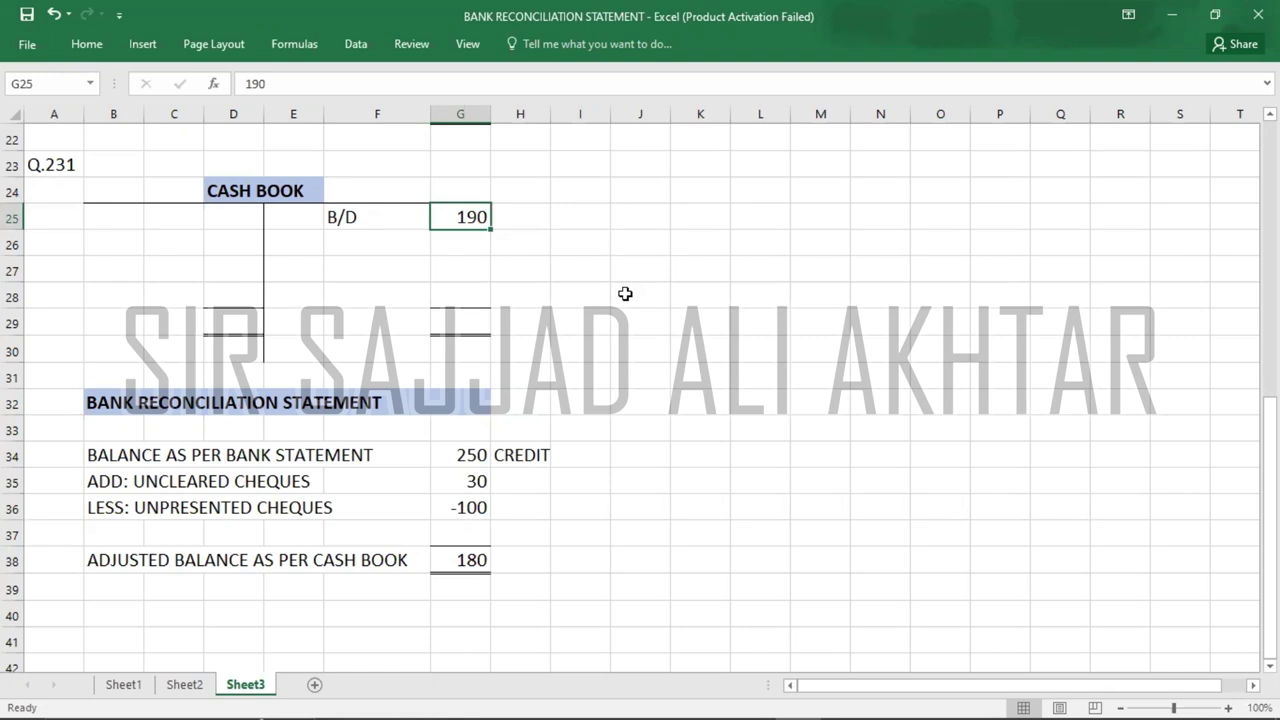
key("ctrl+z")
key("ctrl+z")
key("ctrl+z")
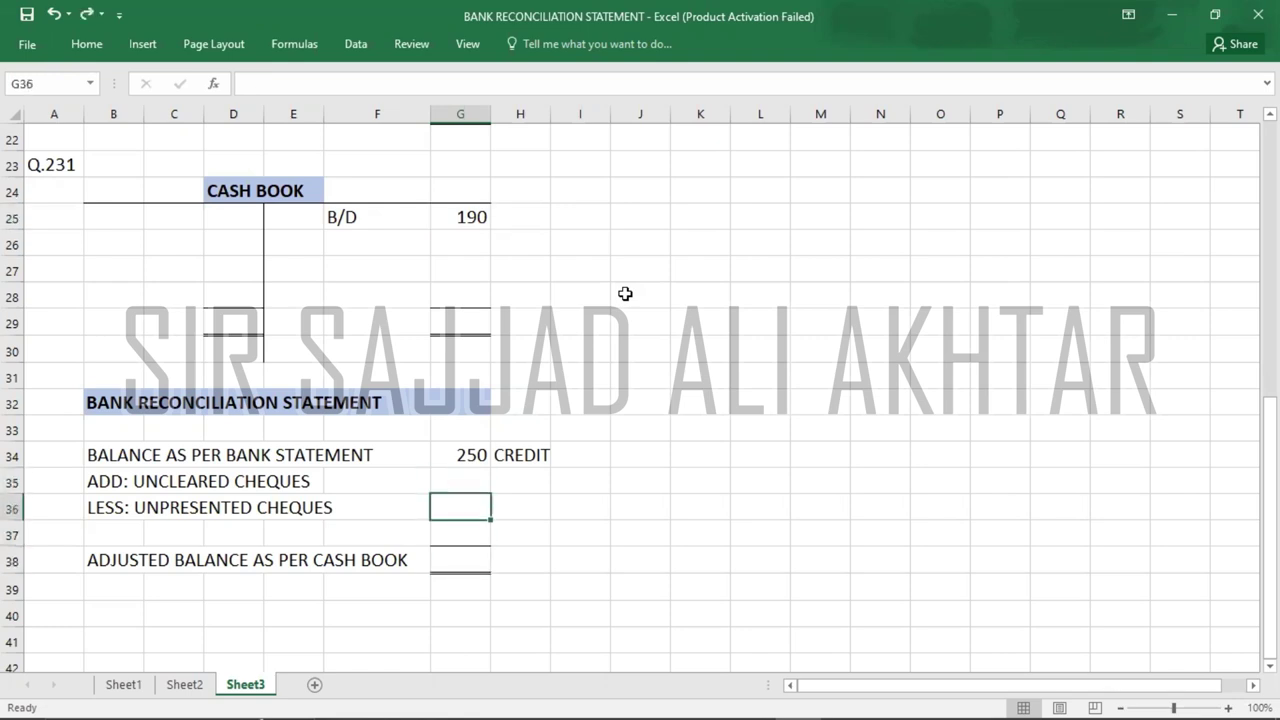
- Look up option B's unpresented cheques in the Exam Kit in Chrome and enter -150 in G36 of the Excel sheet
key("alt+Tab")
key("alt+Tab")
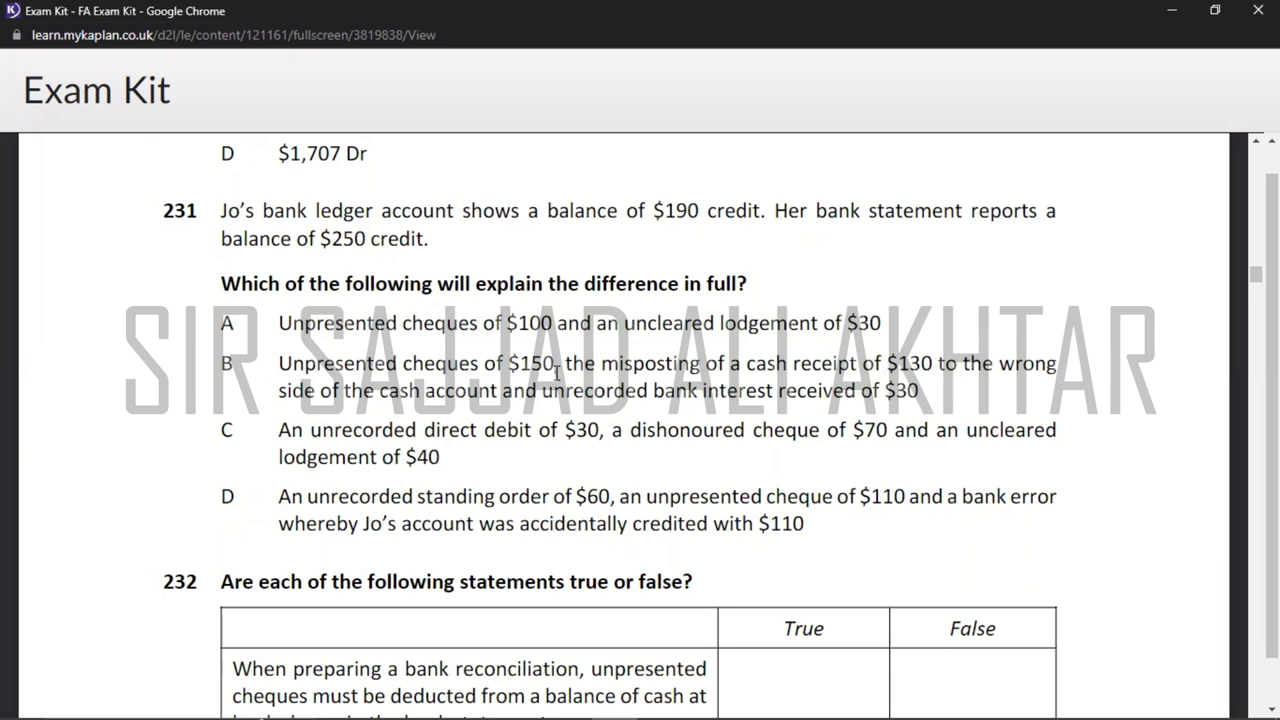
key("alt+Tab")
type("-150")
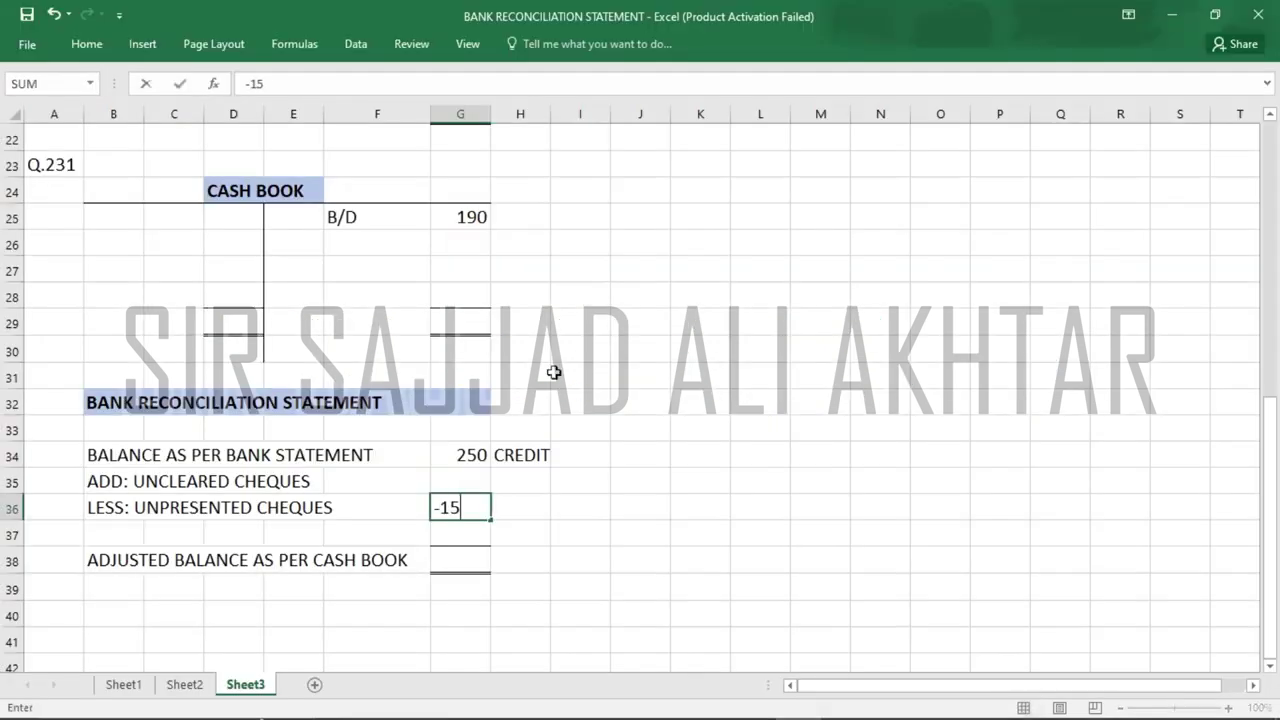
key("Return")
- Read option B's misposted cash receipt in Chrome and enter its correction of 260 on the cash book's debit side in D25 in Excel
key("alt+Tab")
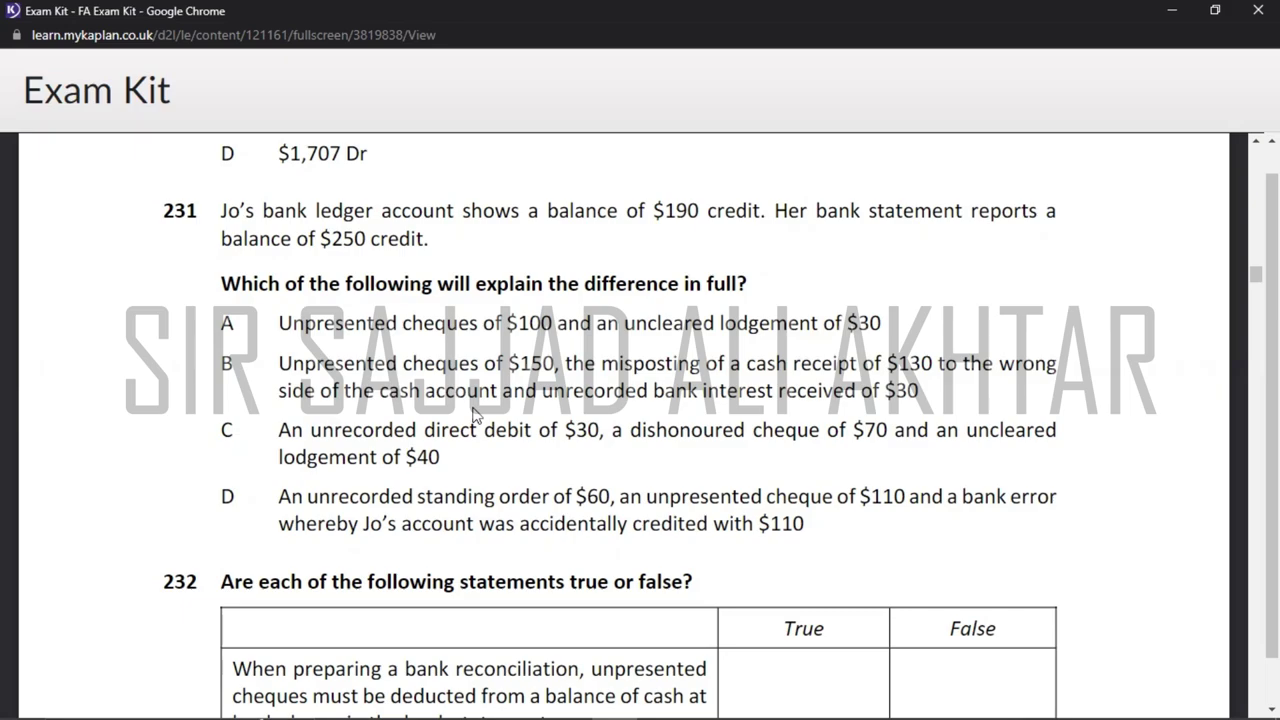
key("alt+Tab")
key("Up")
key("Up")
key("Up")
key("Up")
key("Up")
key("Up")
key("Up")
key("Up")
key("Up")
key("Up")
key("Left")
key("Left")
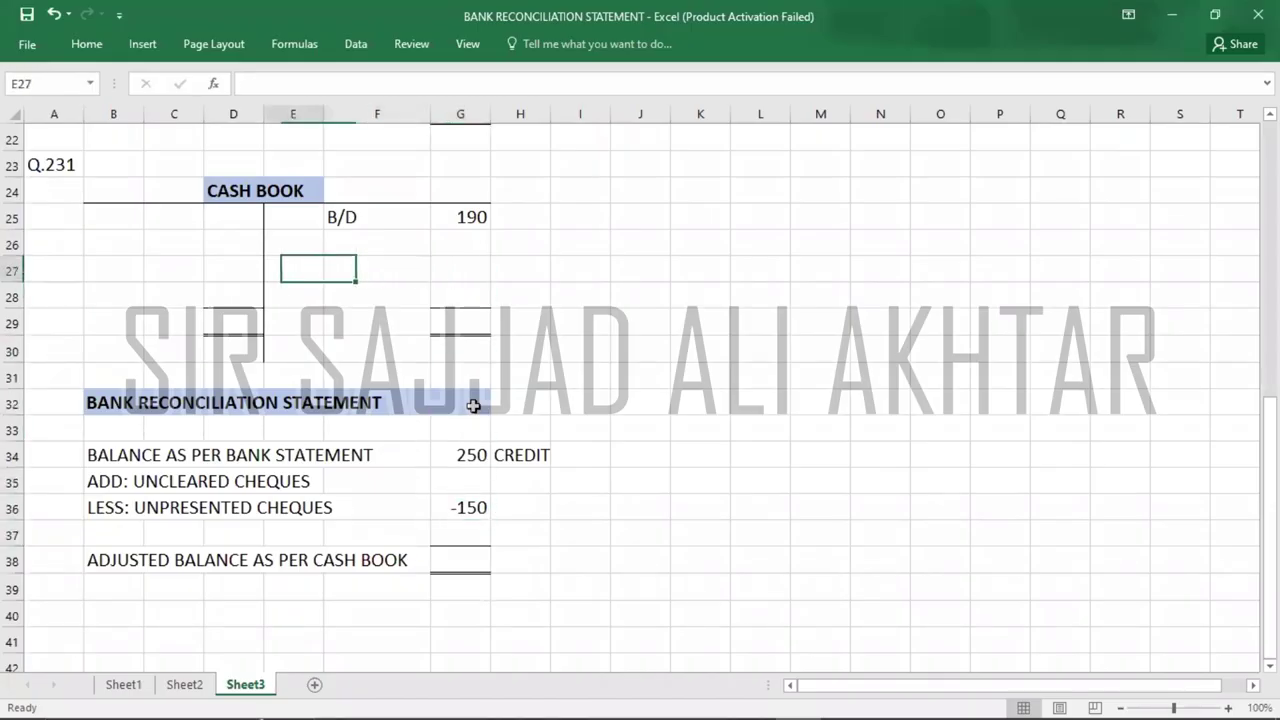
key("Left")
key("Up")
key("Up")
type("260")
key("ctrl+Return")
key("Down")
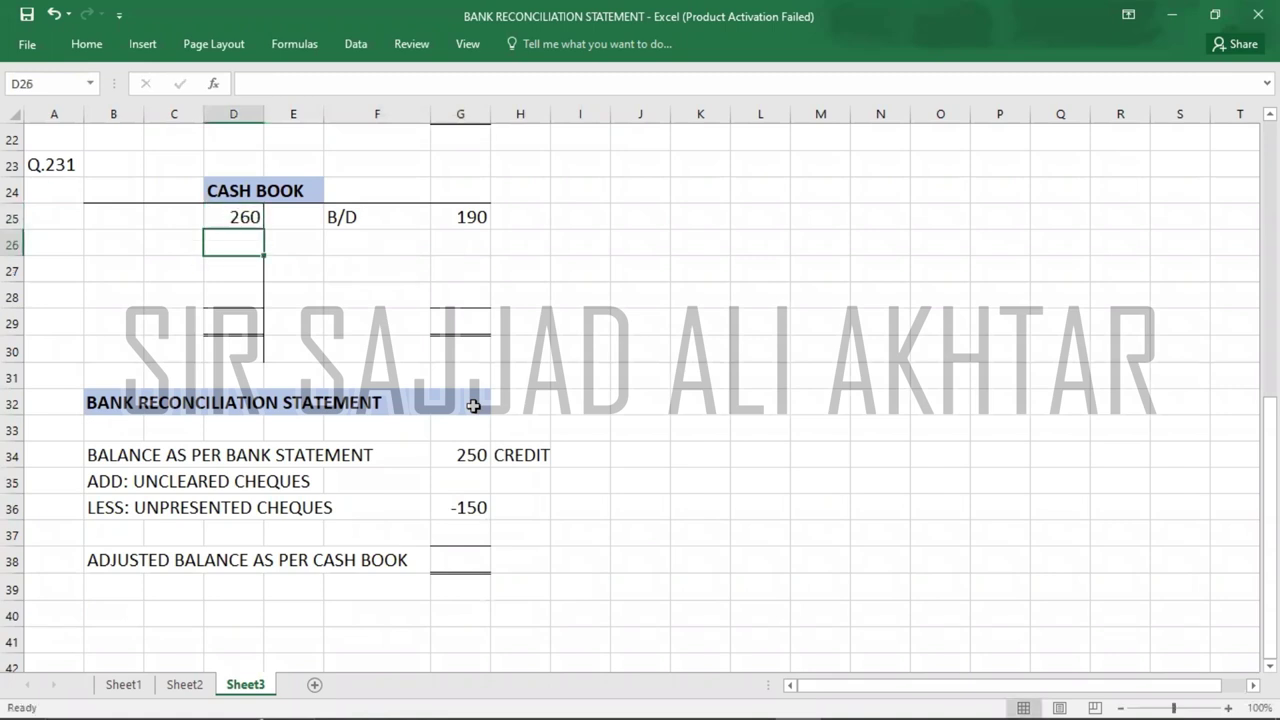
- Check option B's unrecorded bank interest in Chrome and enter 30 in D26 of the Excel cash book
key("alt+Tab")
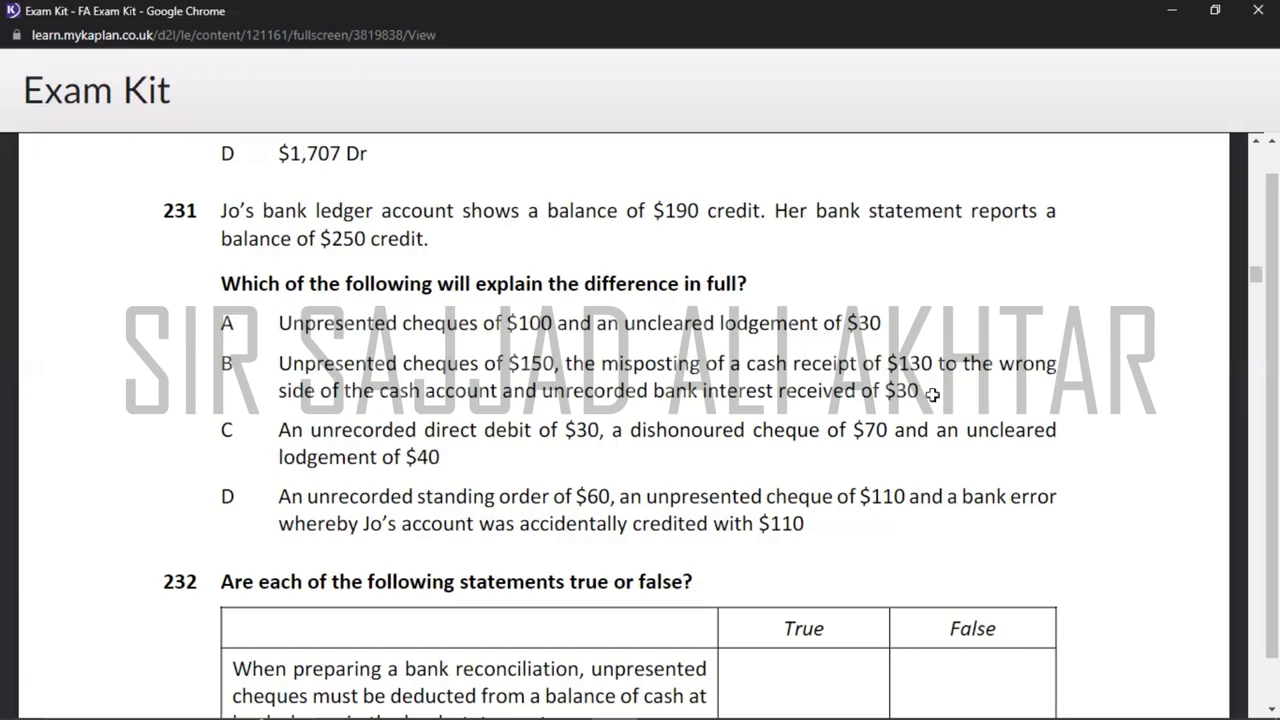
key("alt+Tab")
type("30")
key("Return")
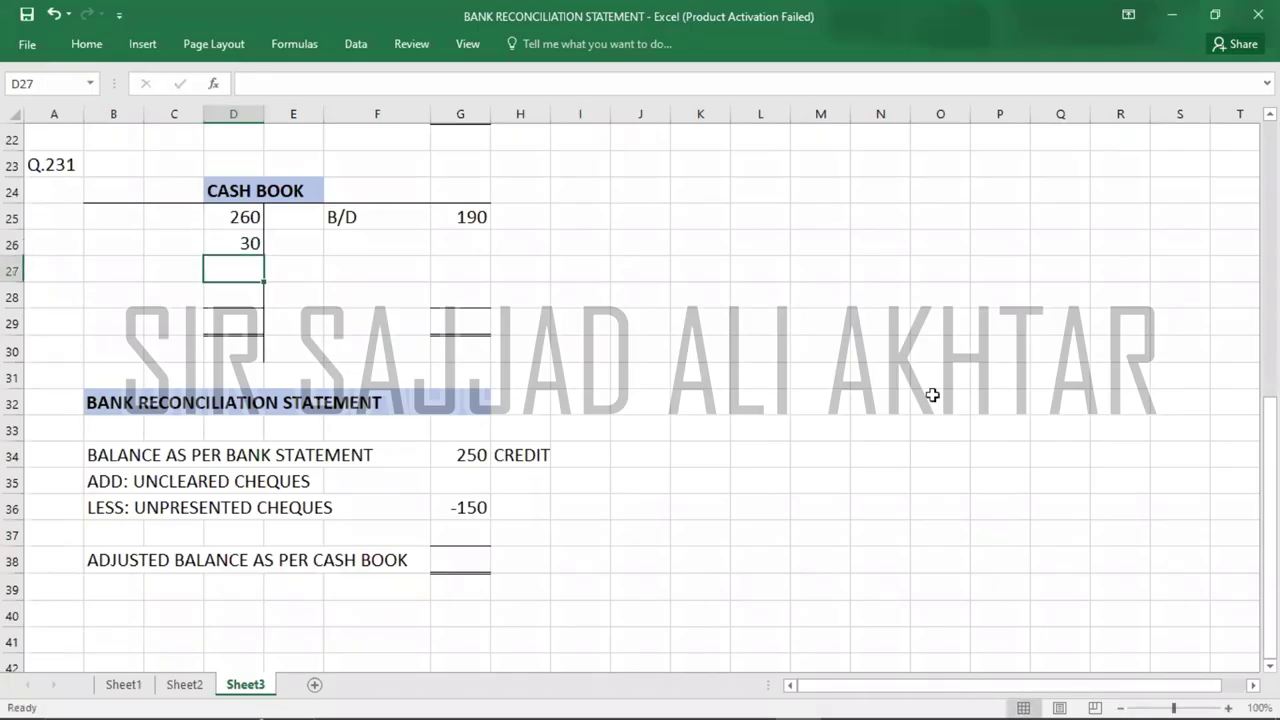
- Enter 290 as the total on both sides of the cash book, in D29 and G29
key("Down")
key("Down")
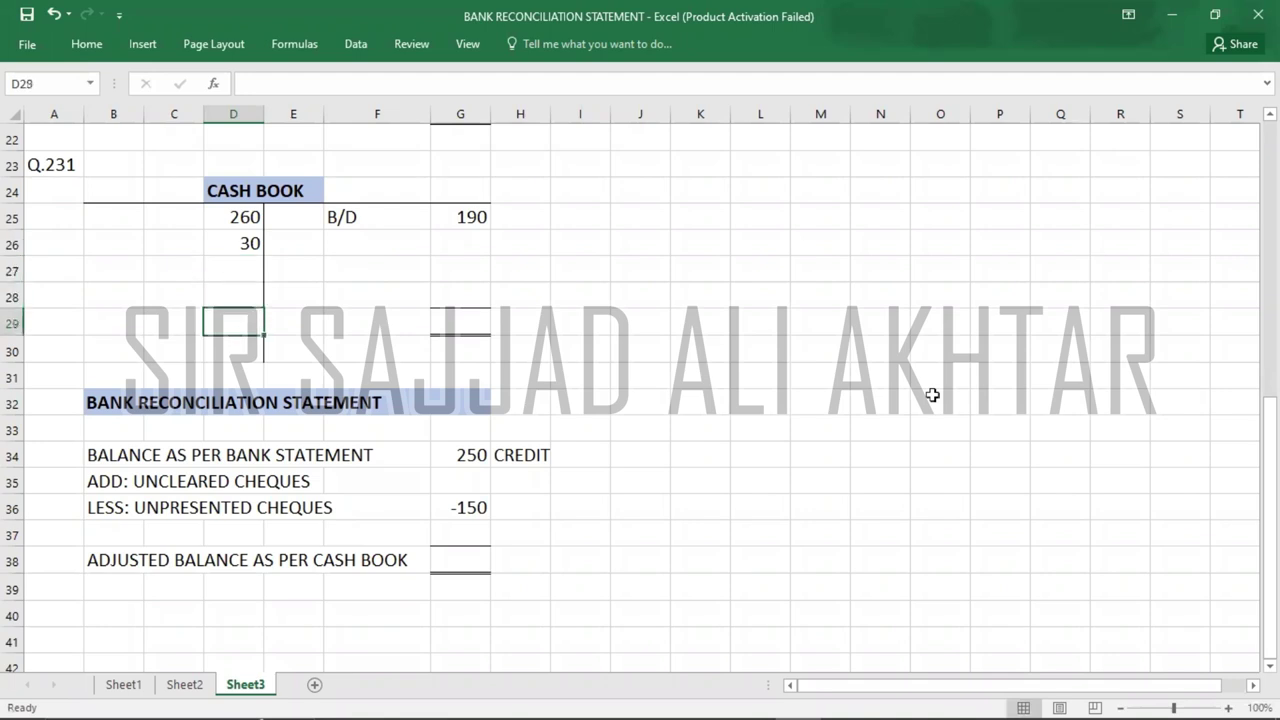
type("290")
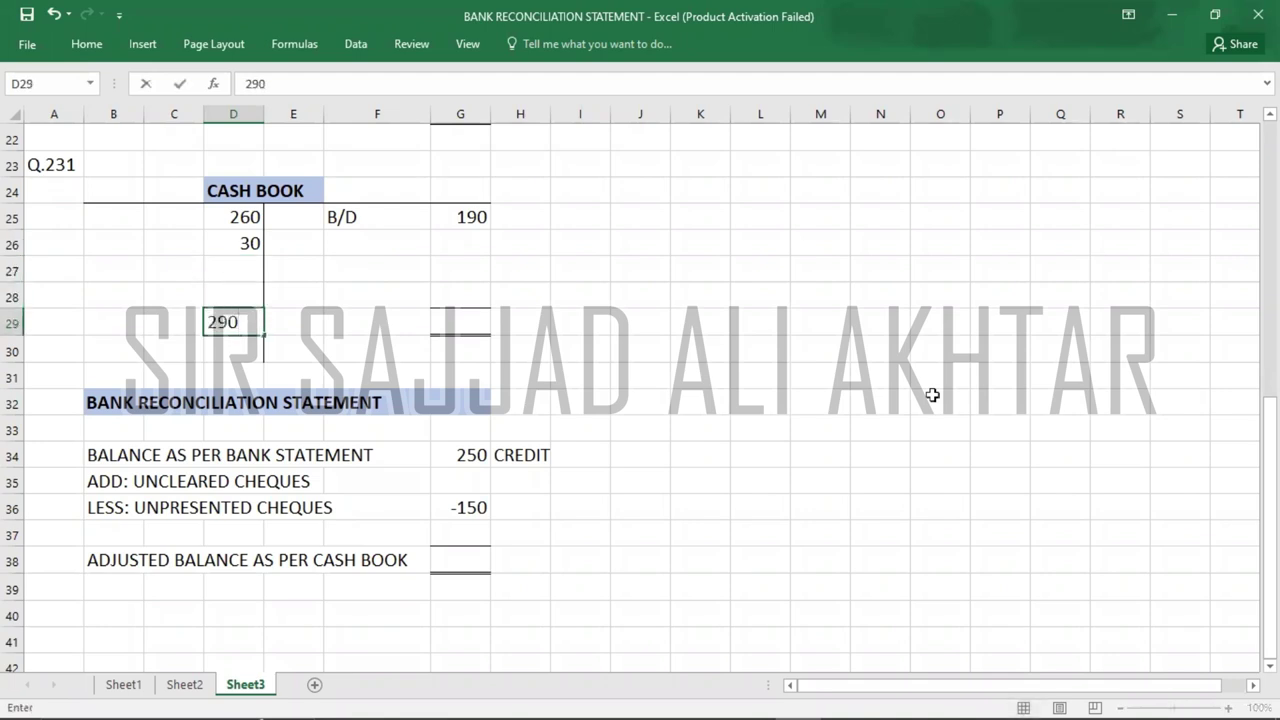
key("Right")
key("Right")
key("Right")
type("290")
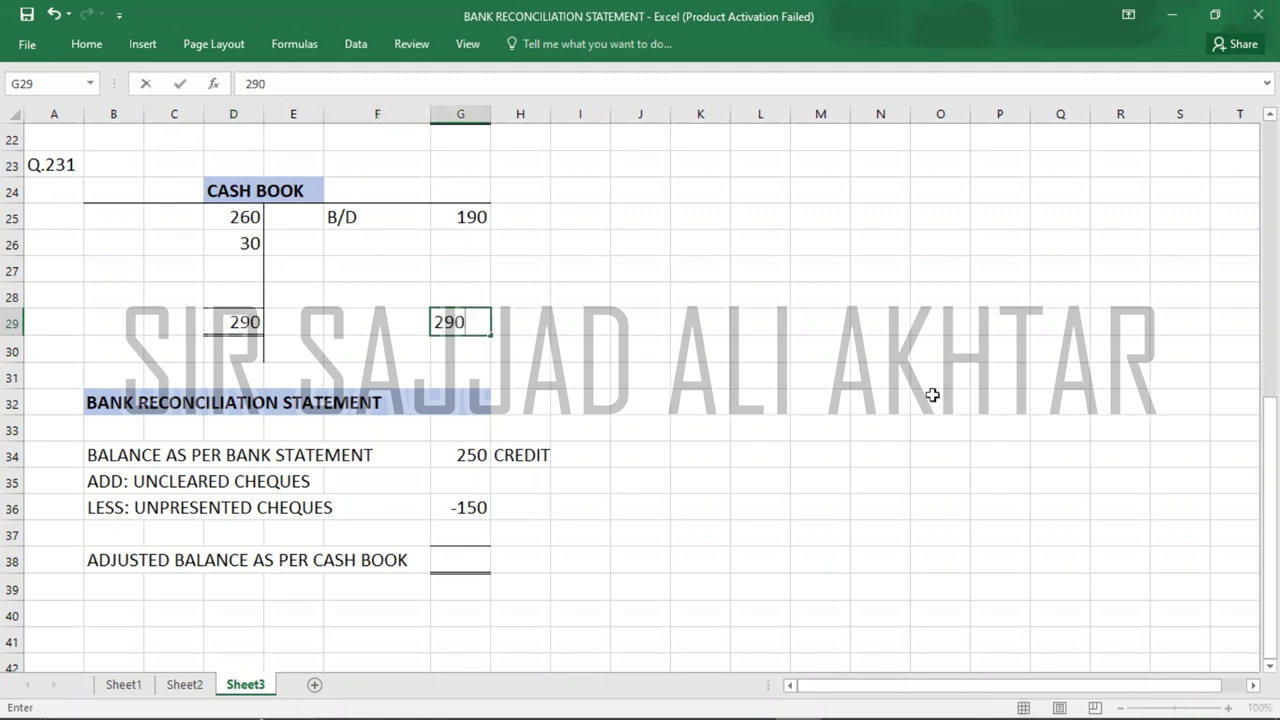
- Enter the cash book's closing balance, with C/D in F28 and 100 in G28
key("Up")
key("Left")
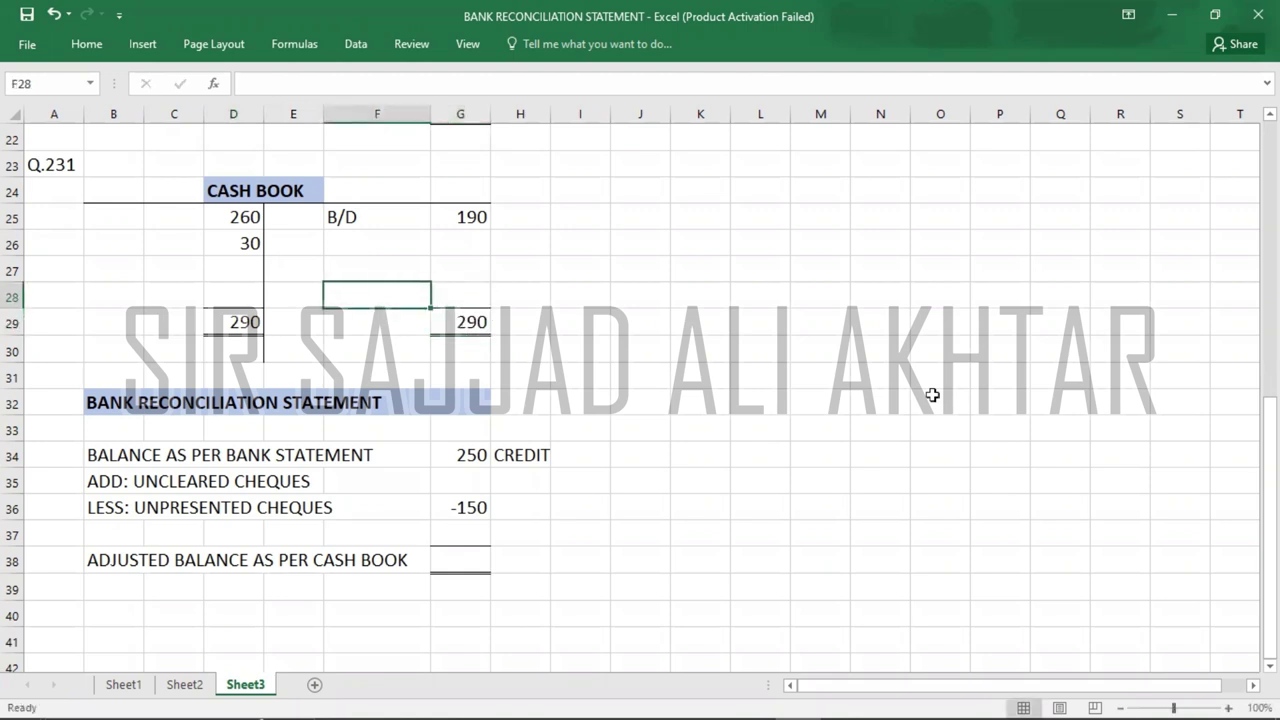
type("C/D")
key("Right")
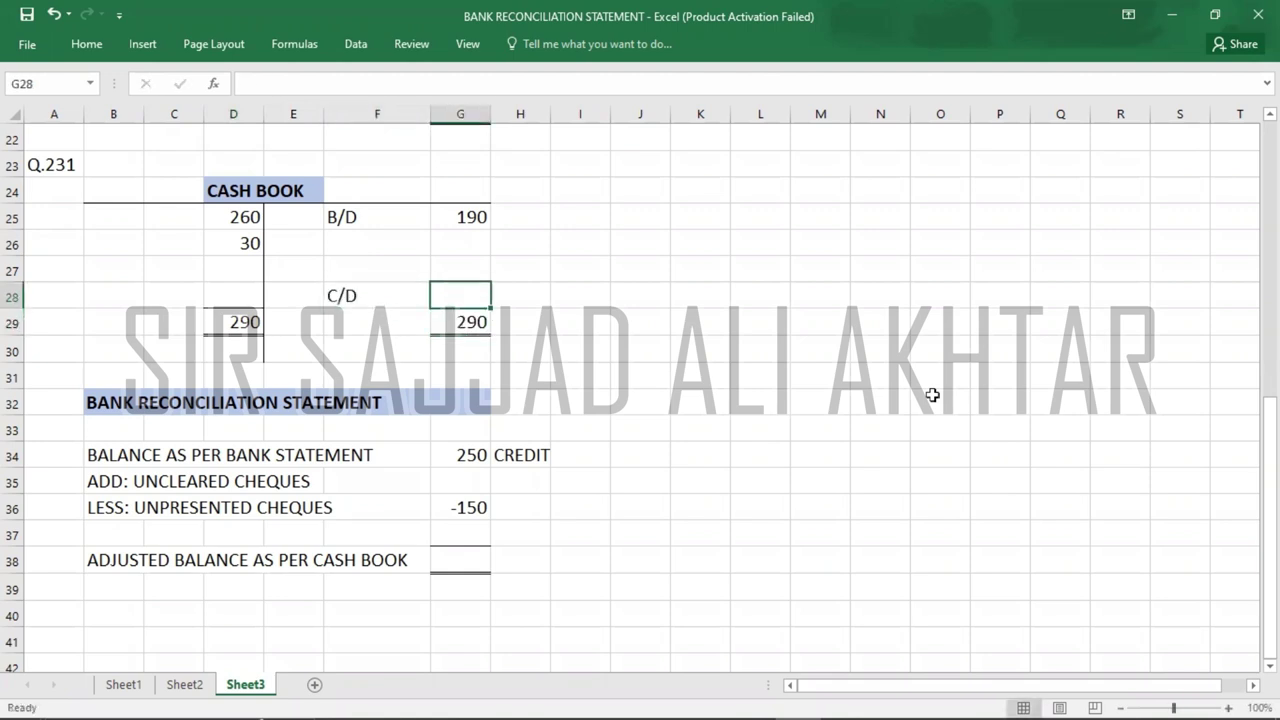
type("100")
key("Down")
key("Left")
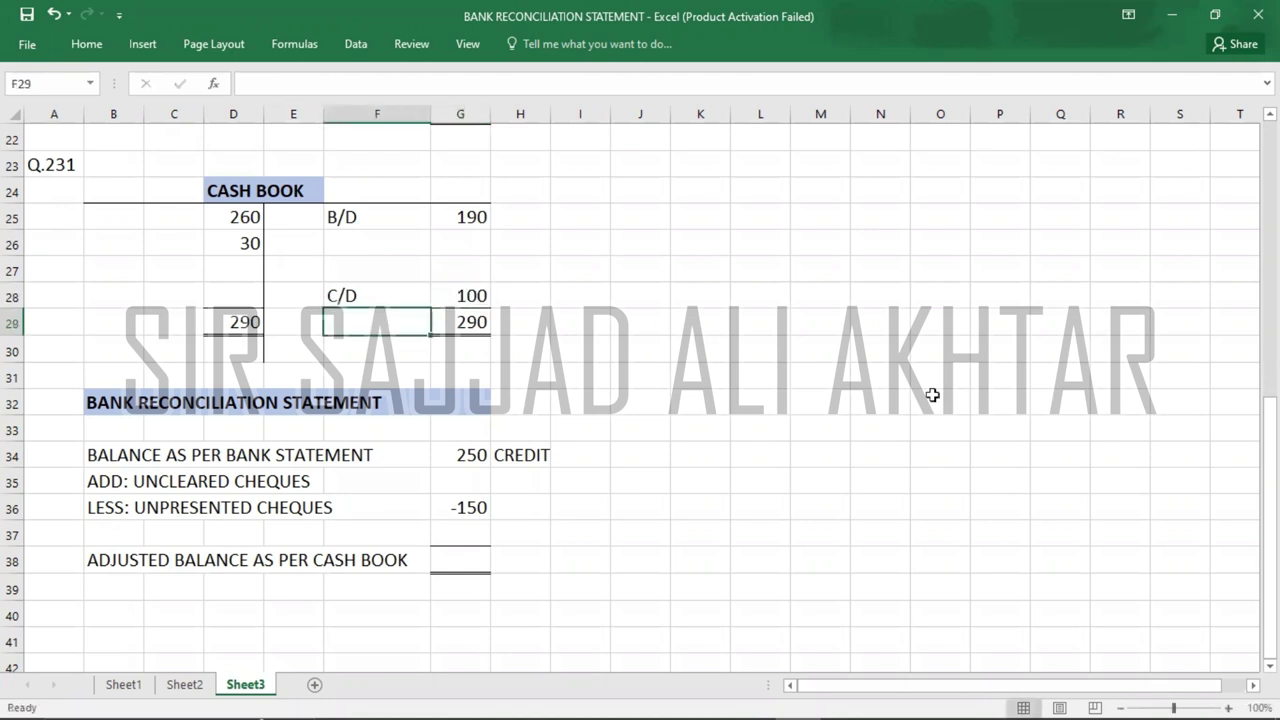
- Bring down the cash book's closing balance on the debit side, with B/D in C30 and 100 in D30
left_click(171, 355)
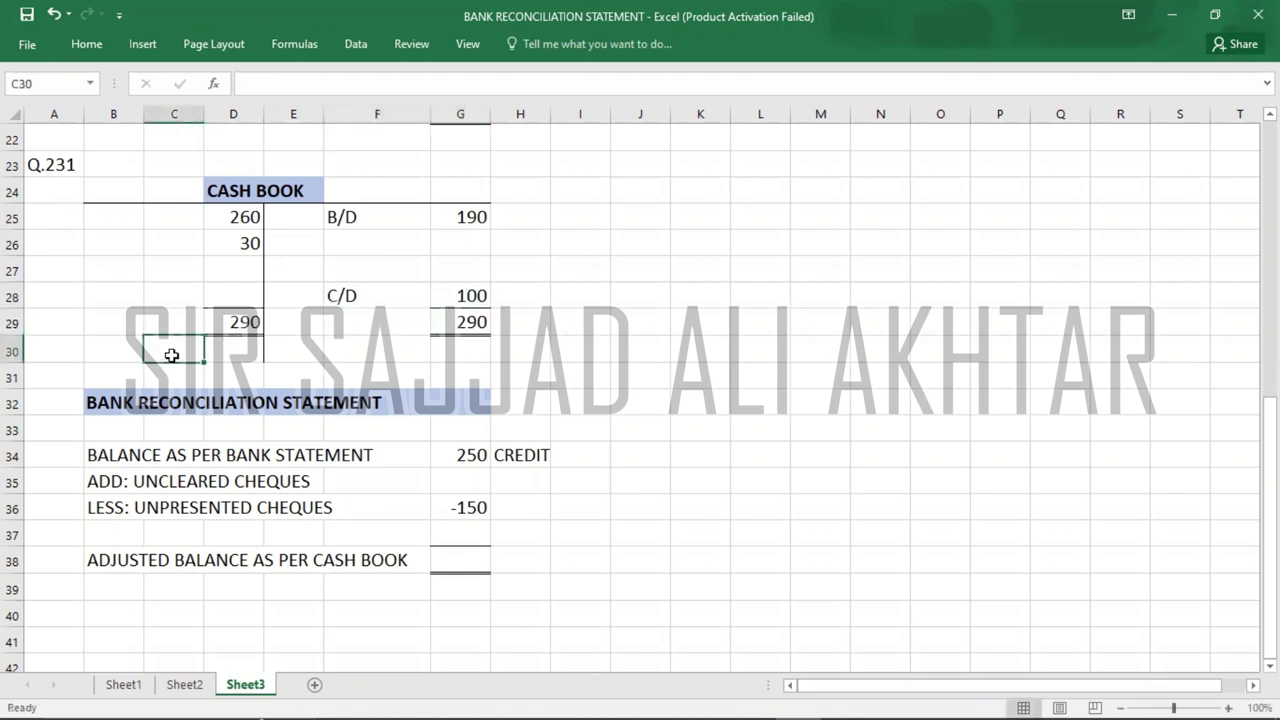
type("B/D")
key("Right")
type("100")
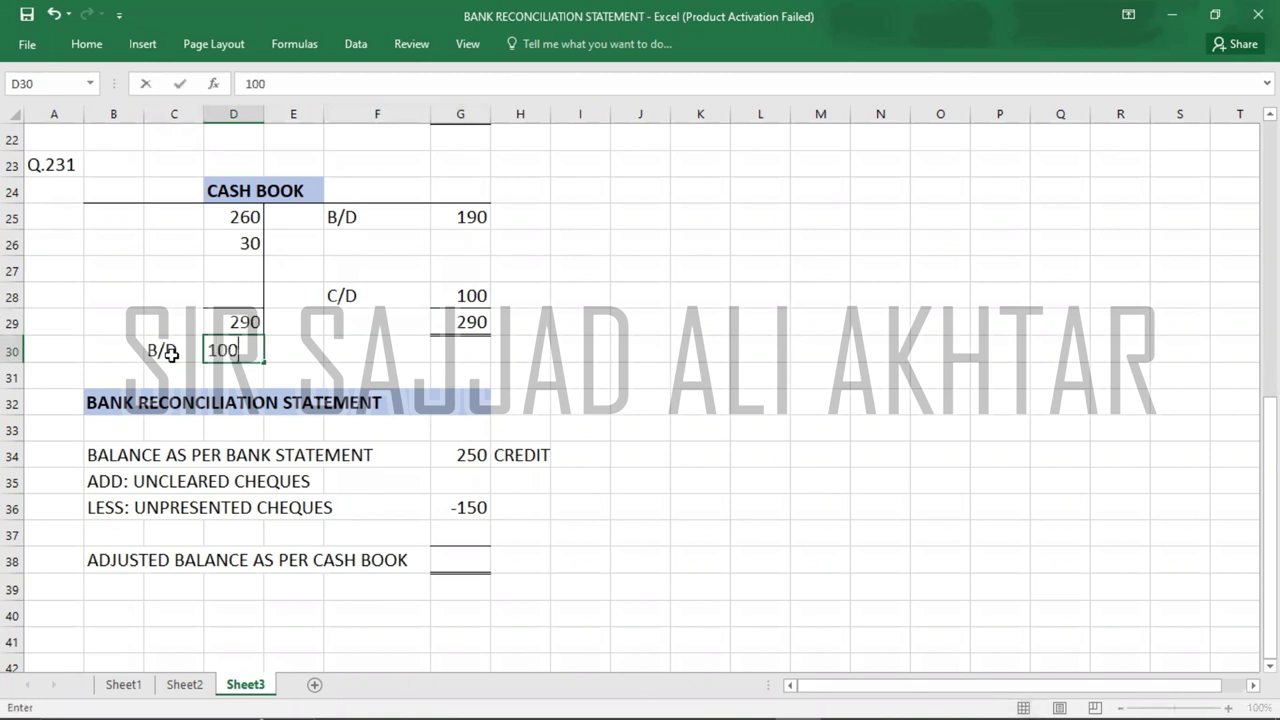
key("Return")
key("Left")
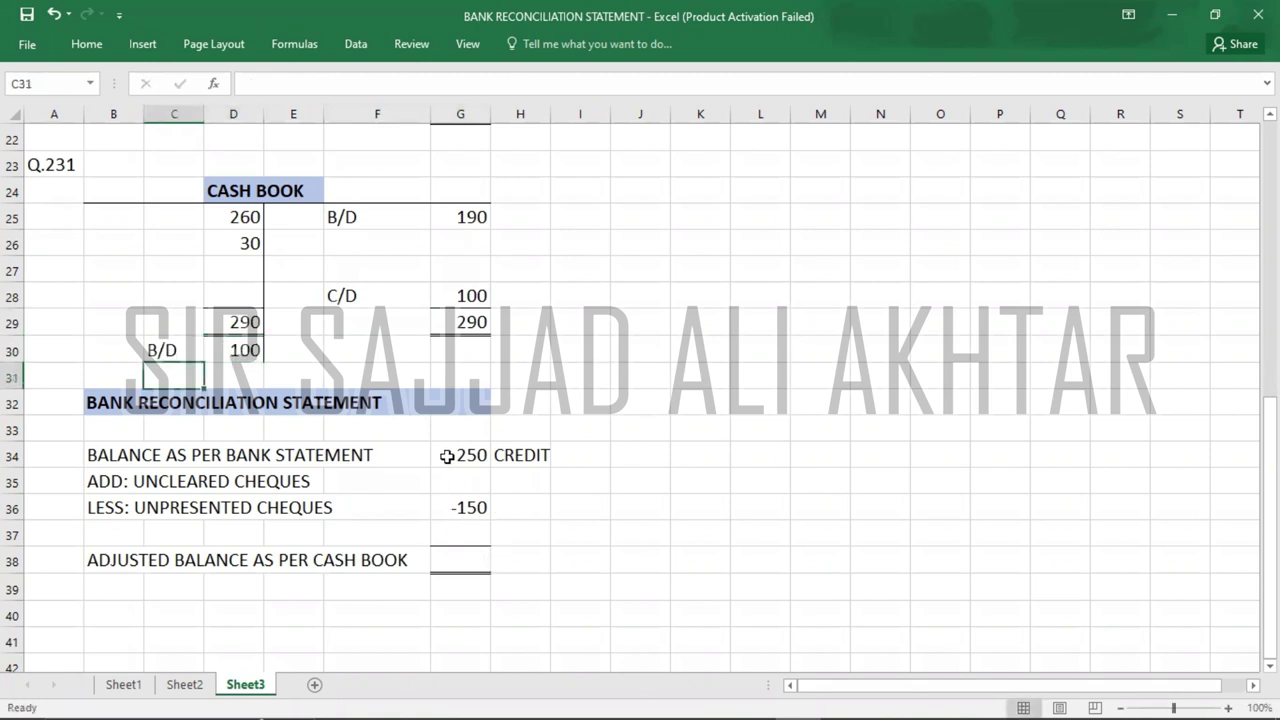
- Enter 100 as the adjusted balance as per cash book in G38 of the bank reconciliation statement
left_click(455, 555)
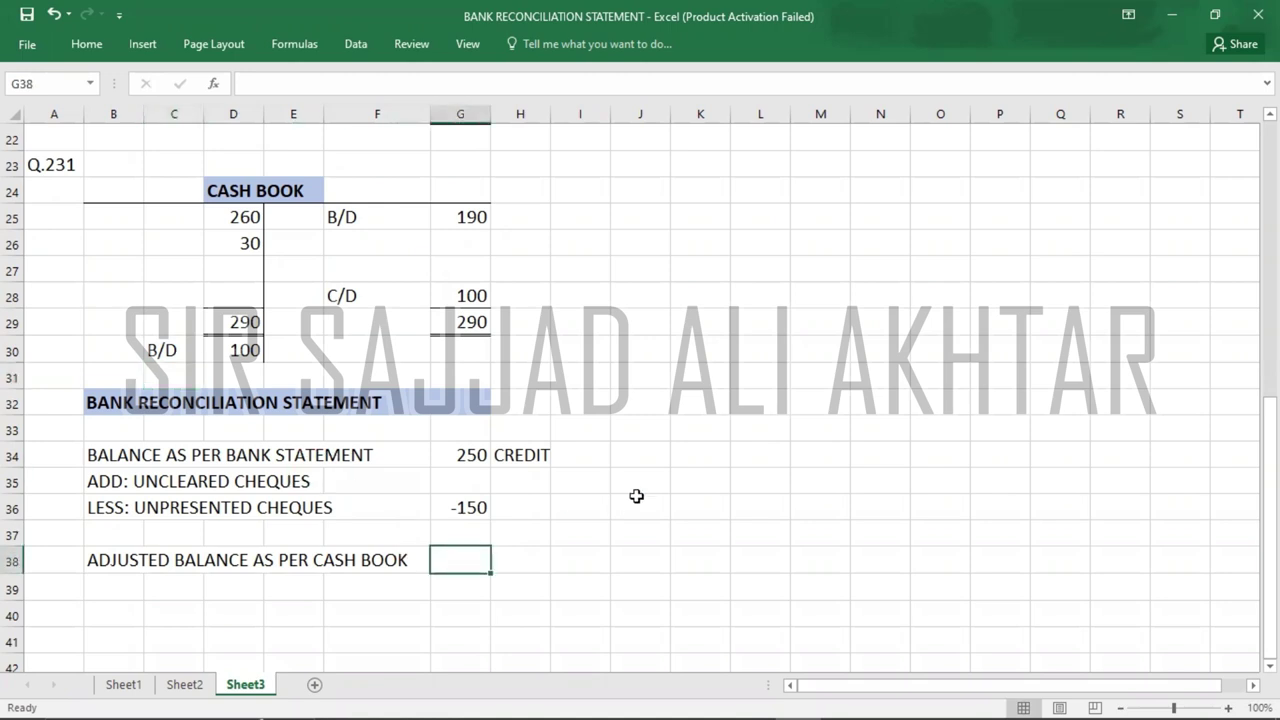
type("1000")
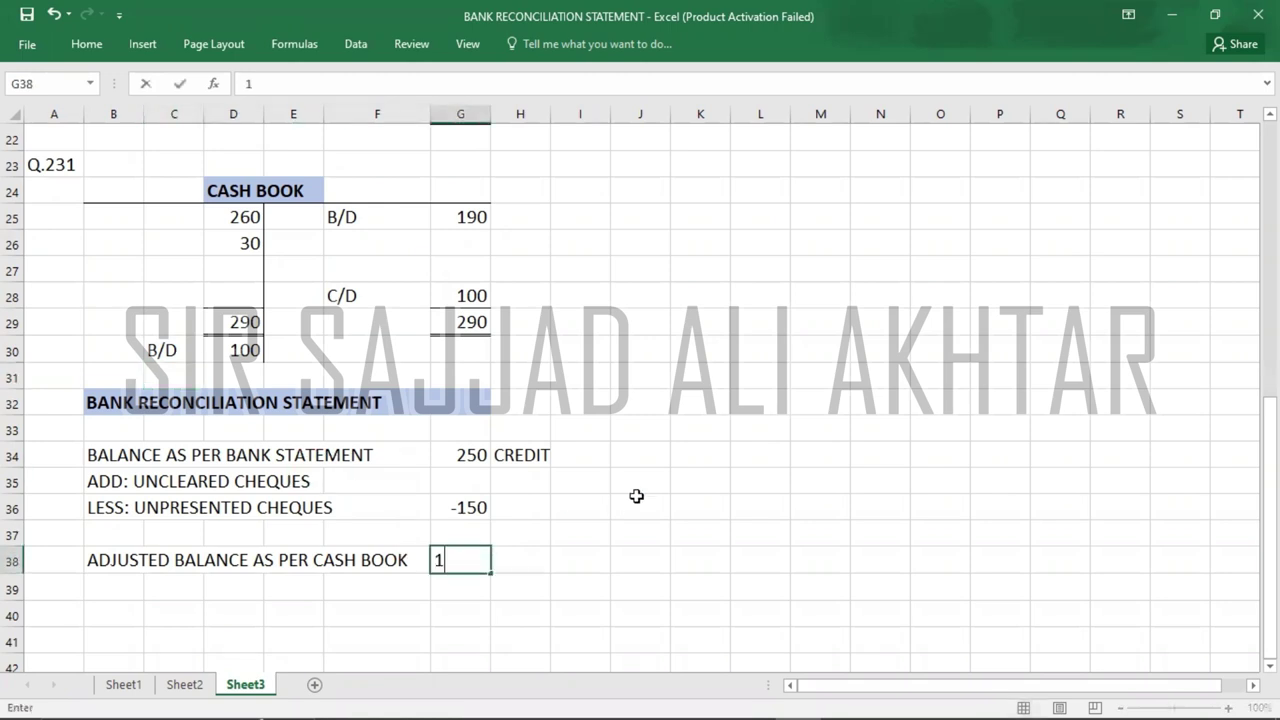
key("BackSpace")
key("ctrl+Return")
key("alt+h")
key("b")
key("u")
key("Down")
key("Down")
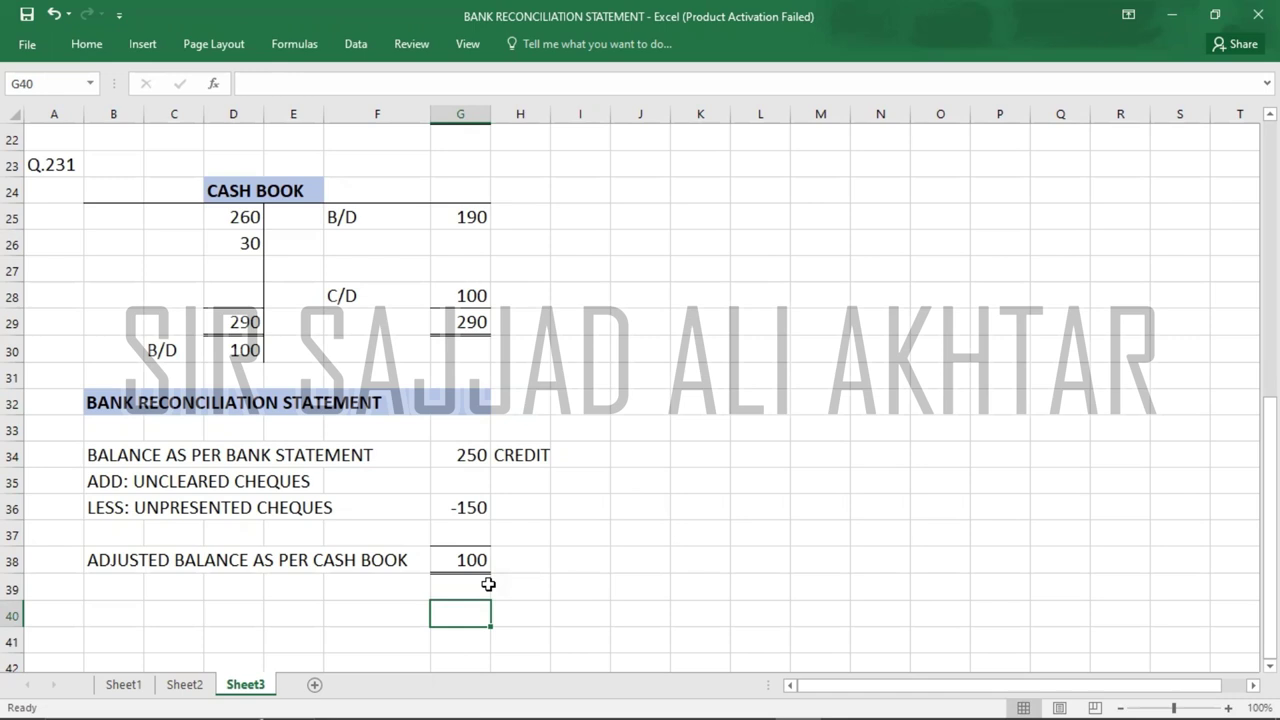
- Record B as the answer for Q.231 in A24
left_click(46, 194)
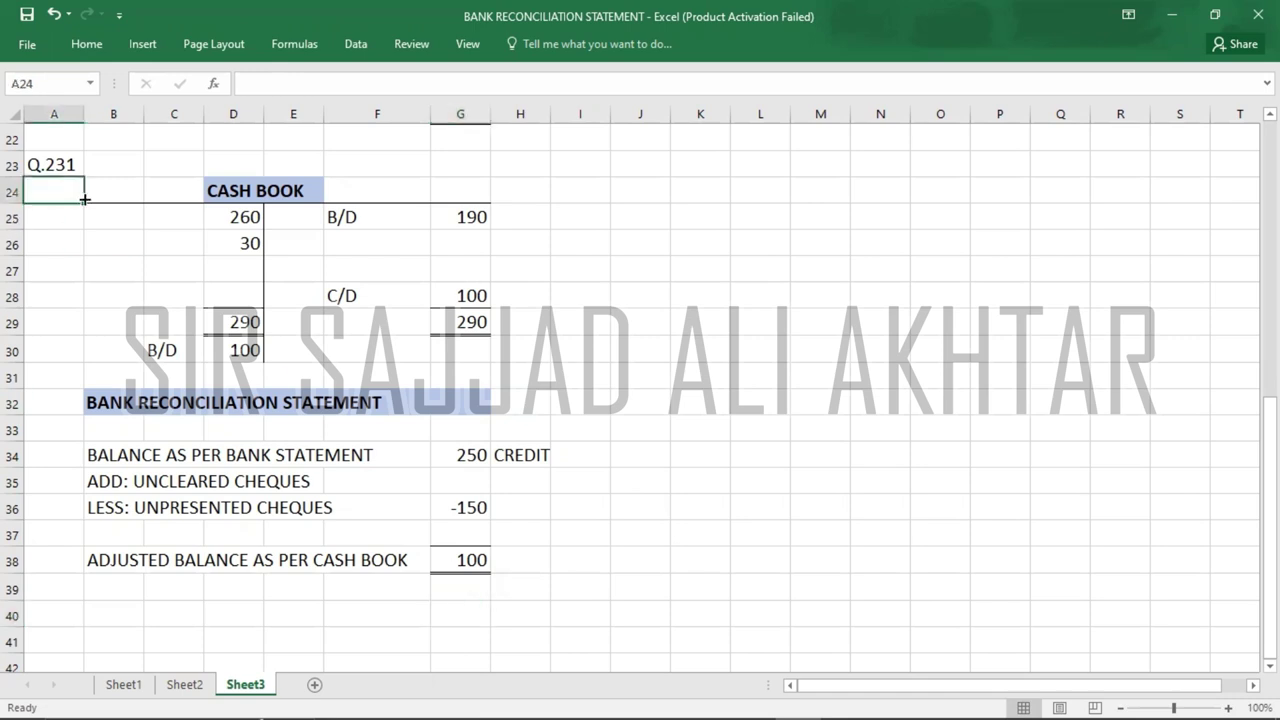
type("B")
key("Return")
key("Return")
key("Return")
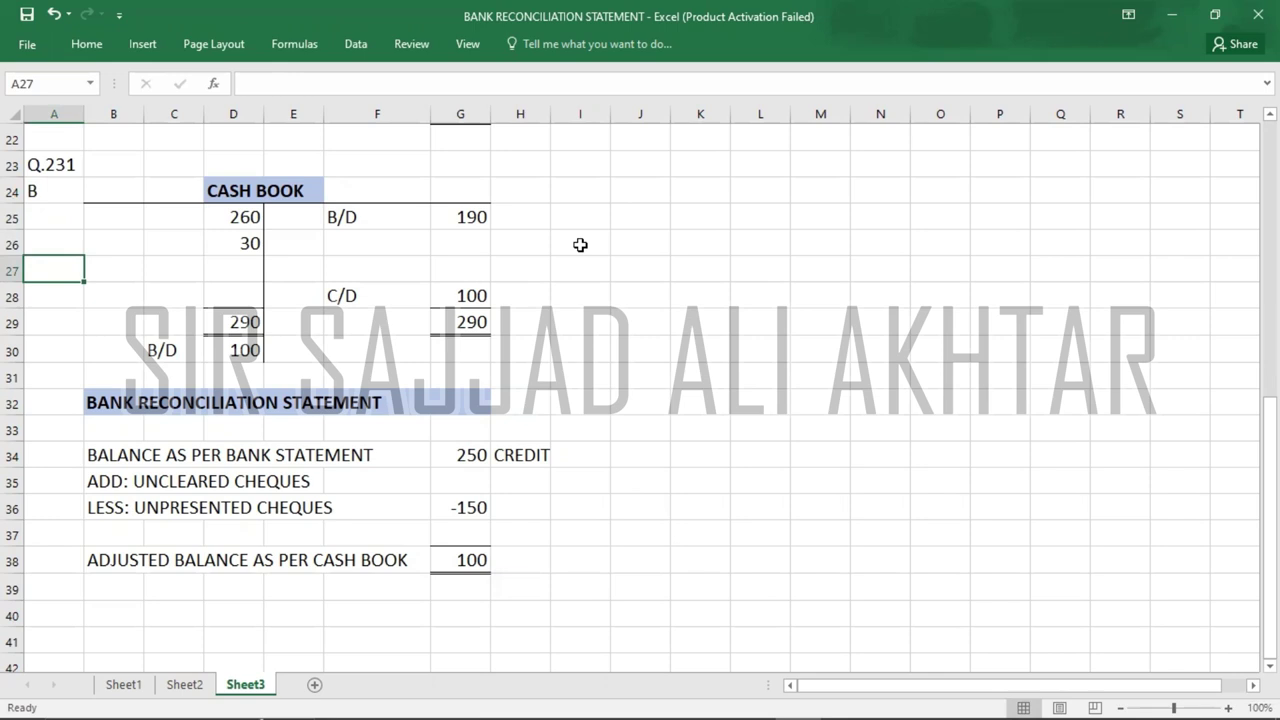
- Check Q.231's remaining options in Chrome, and undo all option B entries in the Excel cash book and reconciliation statement
key("alt+Tab")
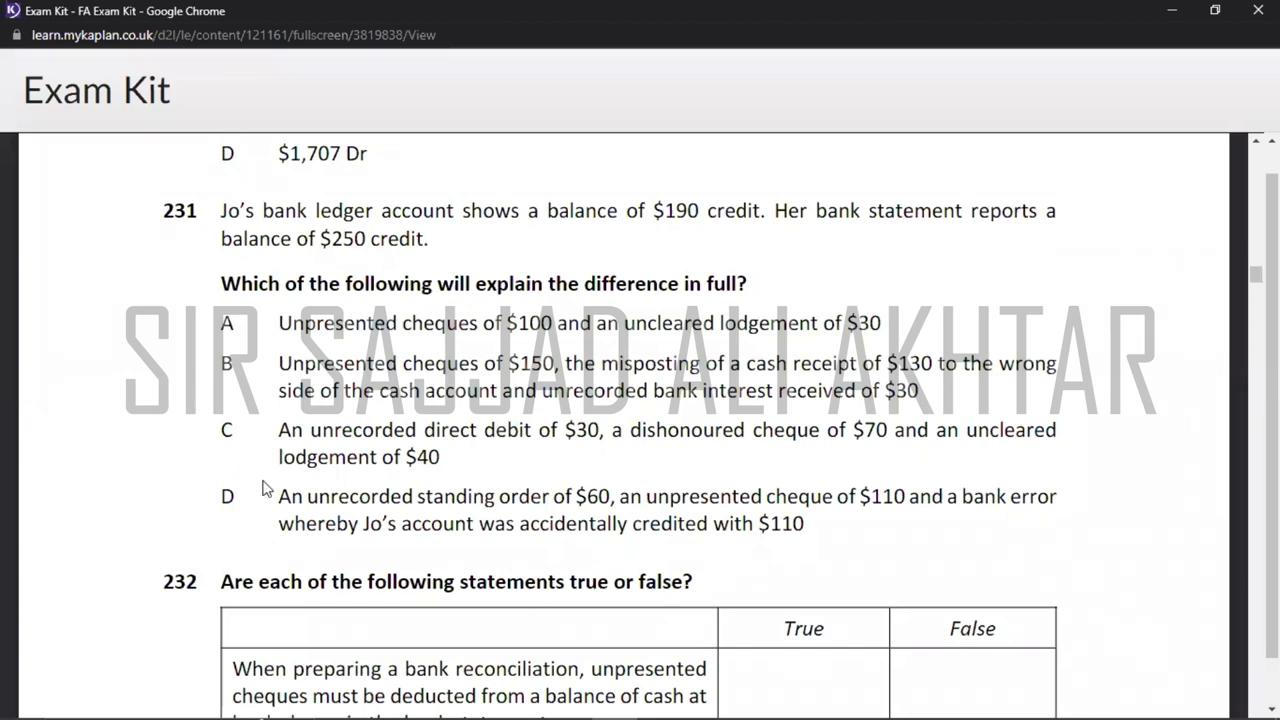
key("alt+Tab")
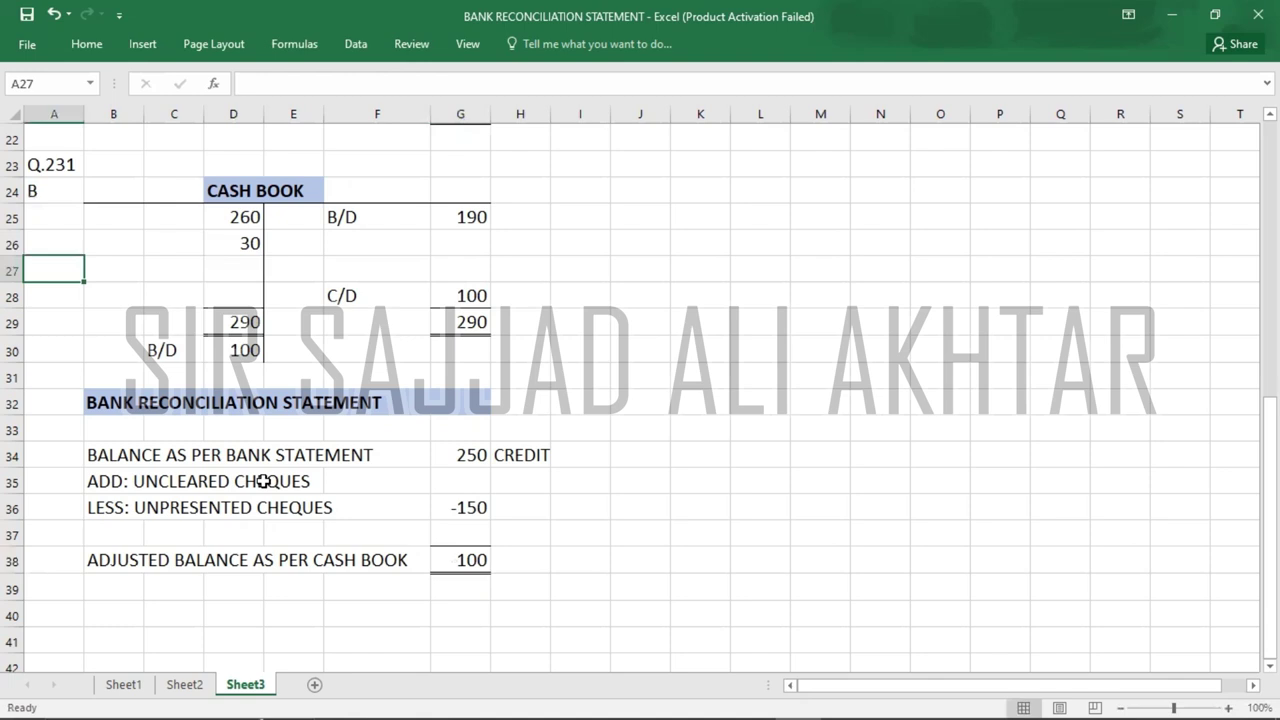
key("ctrl+z")
key("ctrl+z")
key("ctrl+z")
key("ctrl+z")
key("ctrl+z")
key("ctrl+z")
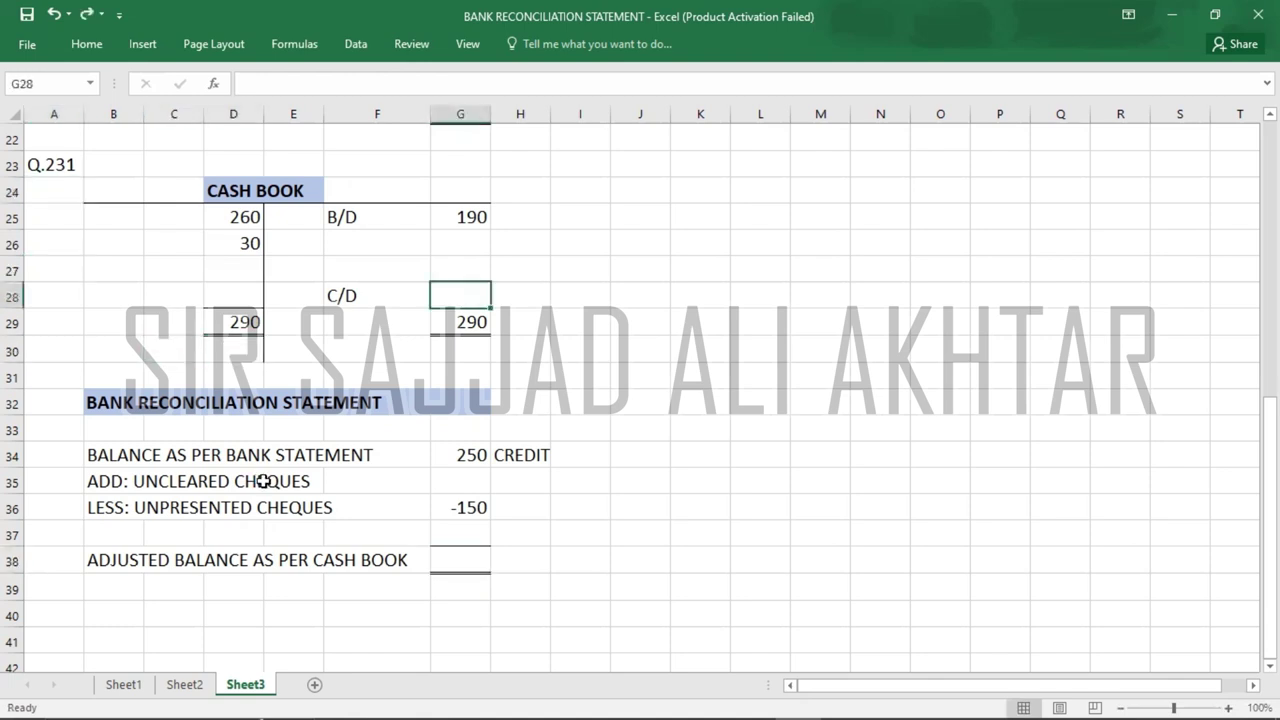
key("ctrl+z")
key("ctrl+z")
key("ctrl+z")
key("ctrl+z")
key("ctrl+z")
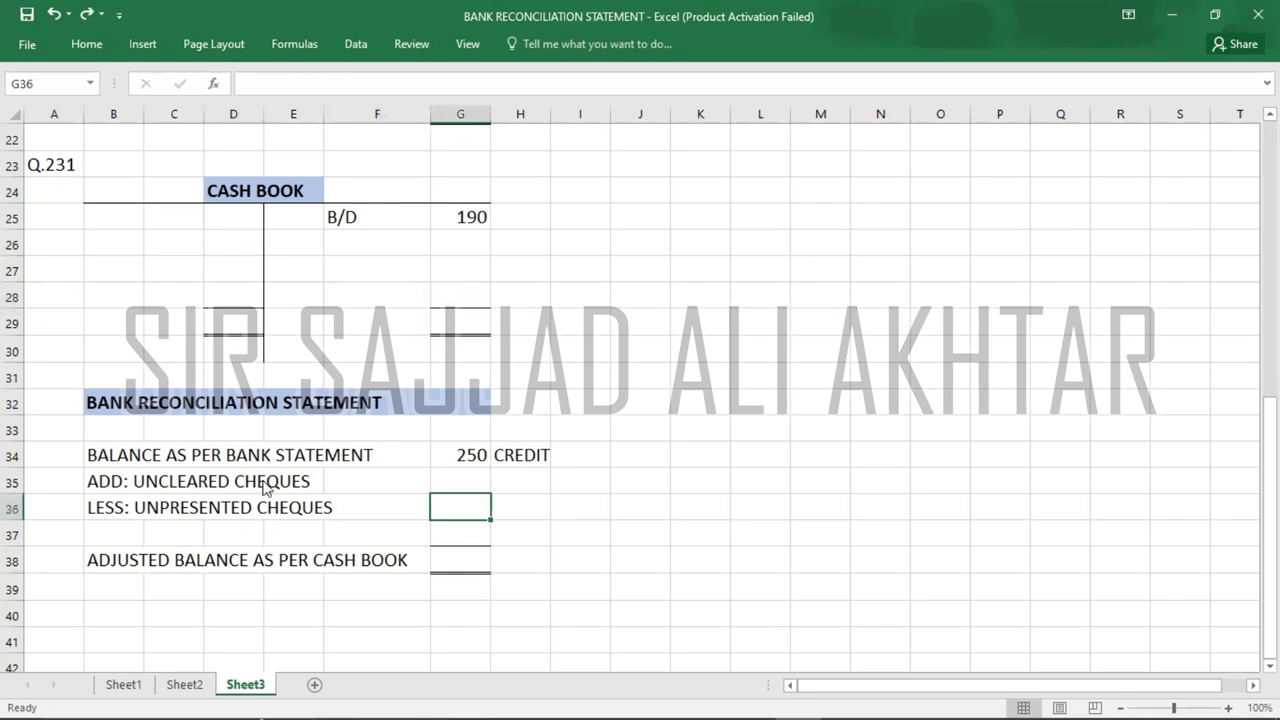
- Read option C's unrecorded direct debit in Chrome and enter 30 on the cash book's credit side in G26 in Excel
key("alt+Tab")
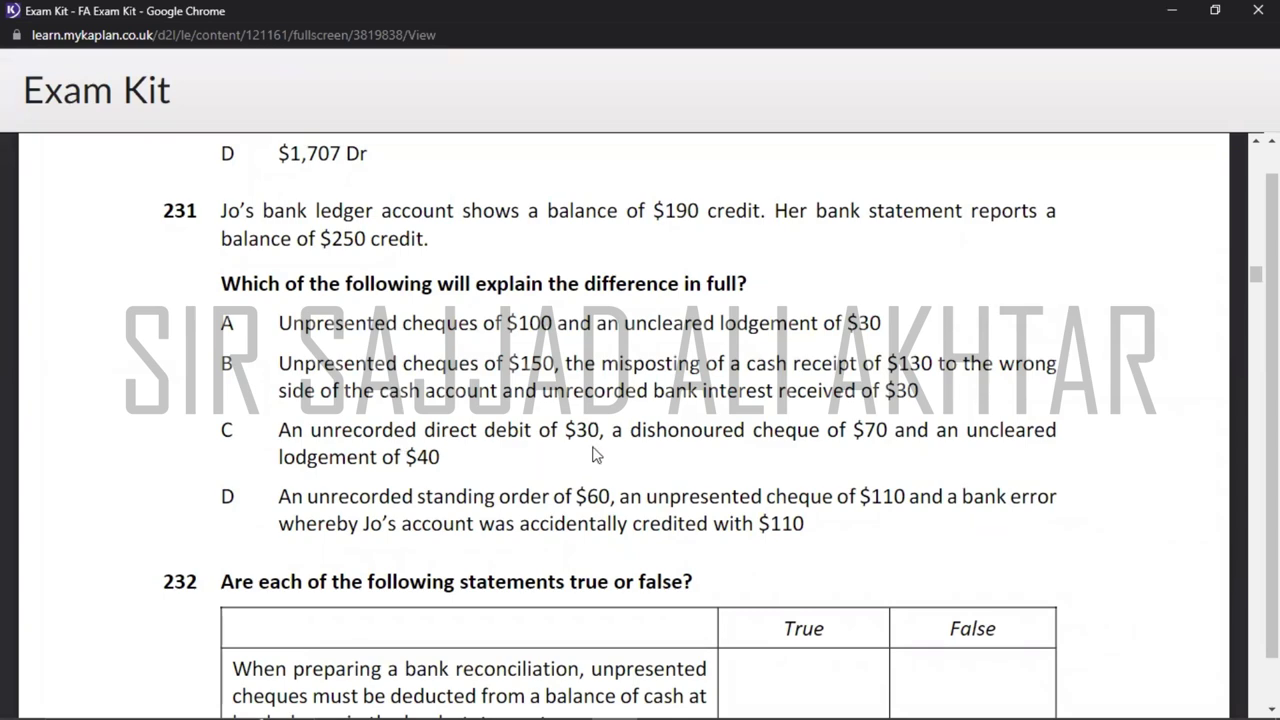
key("alt+Tab")
key("Up")
key("Up")
key("Up")
key("Up")
key("Up")
key("Up")
key("Up")
key("Up")
key("Up")
key("Up")
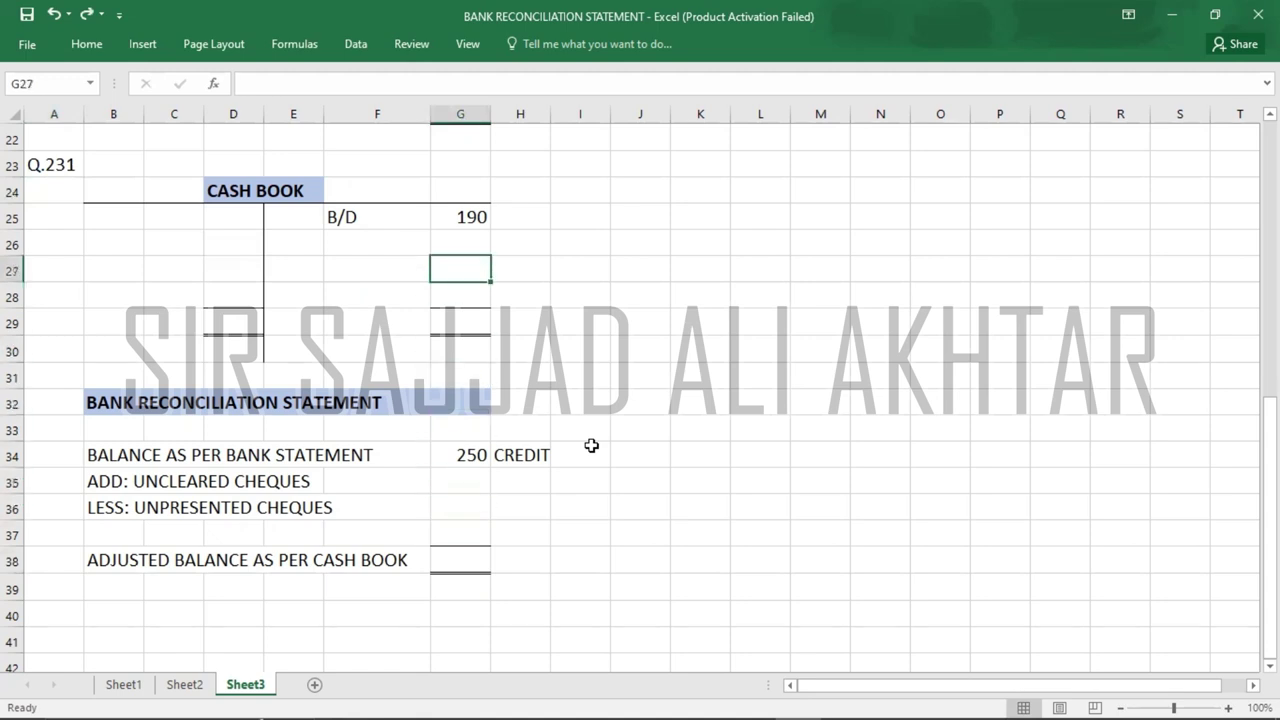
type("30")
key("Return")
- Check option C's dishonoured cheque in Chrome and enter 70 in G27 of the Excel cash book
key("alt+Tab")
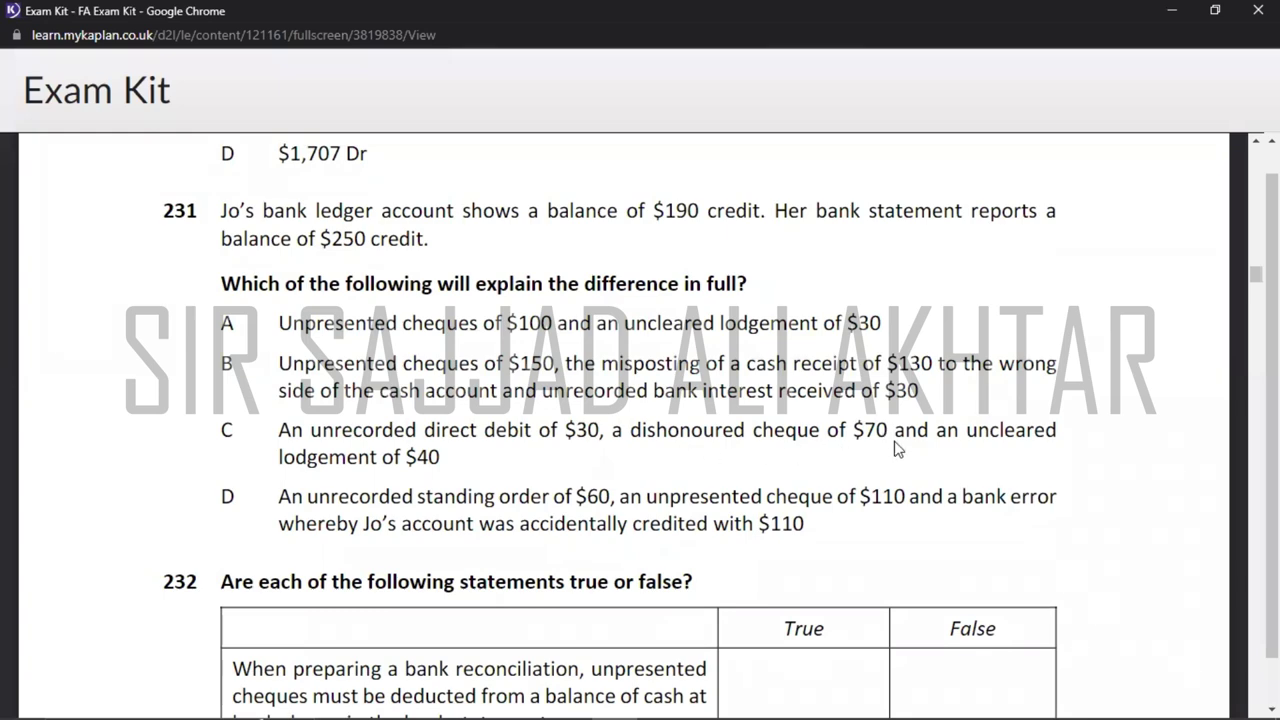
key("alt+Tab")
type("70")
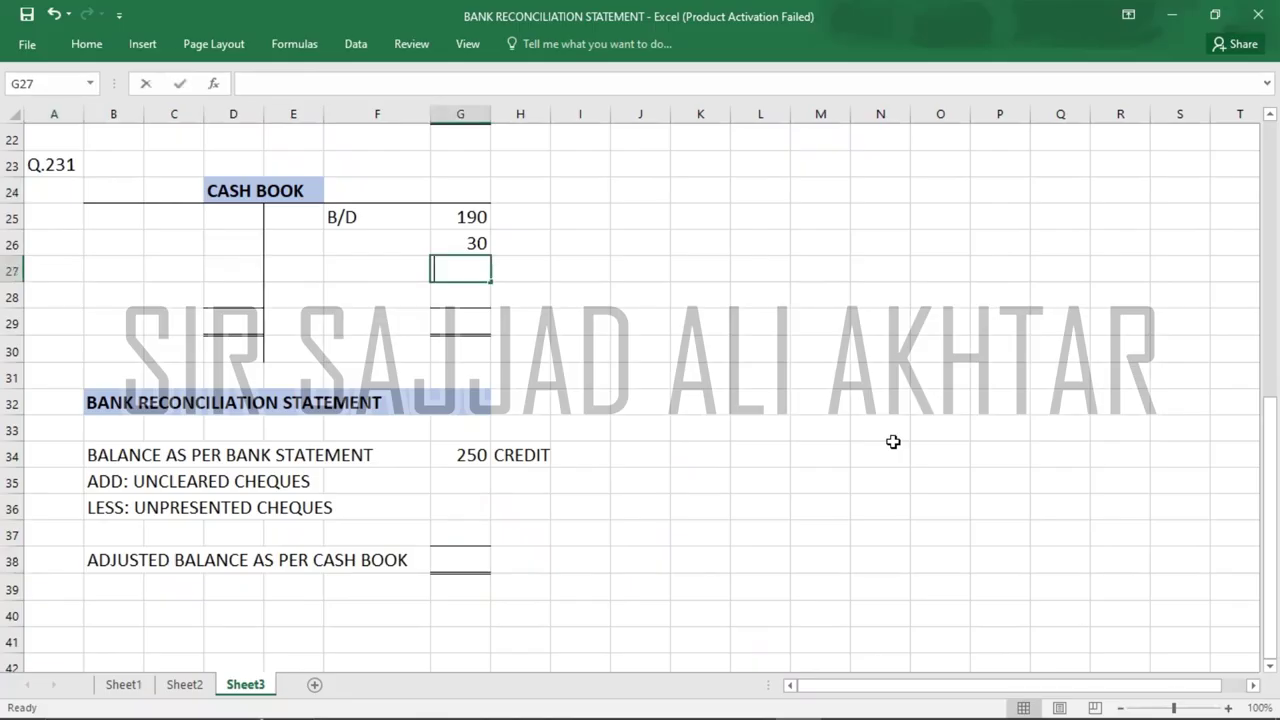
key("Return")
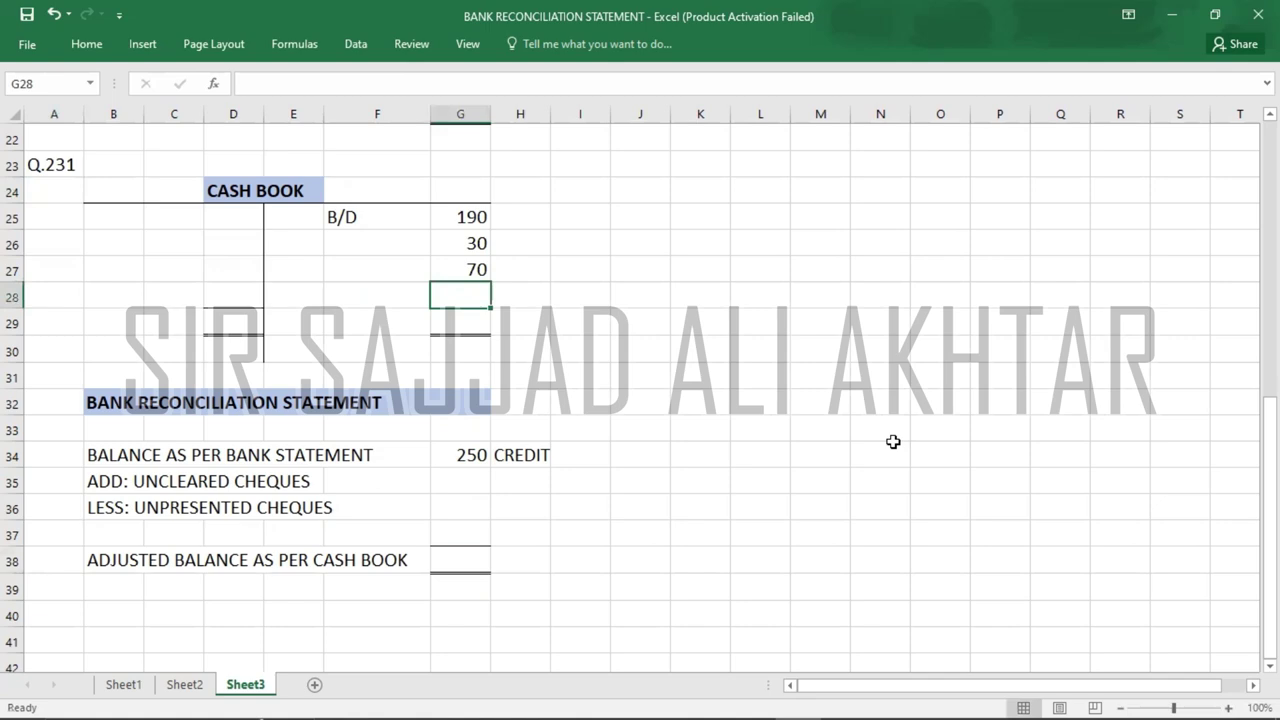
- Read option C's uncleared lodgement in Chrome and enter 40 for uncleared cheques in G35 in Excel
key("alt+Tab")
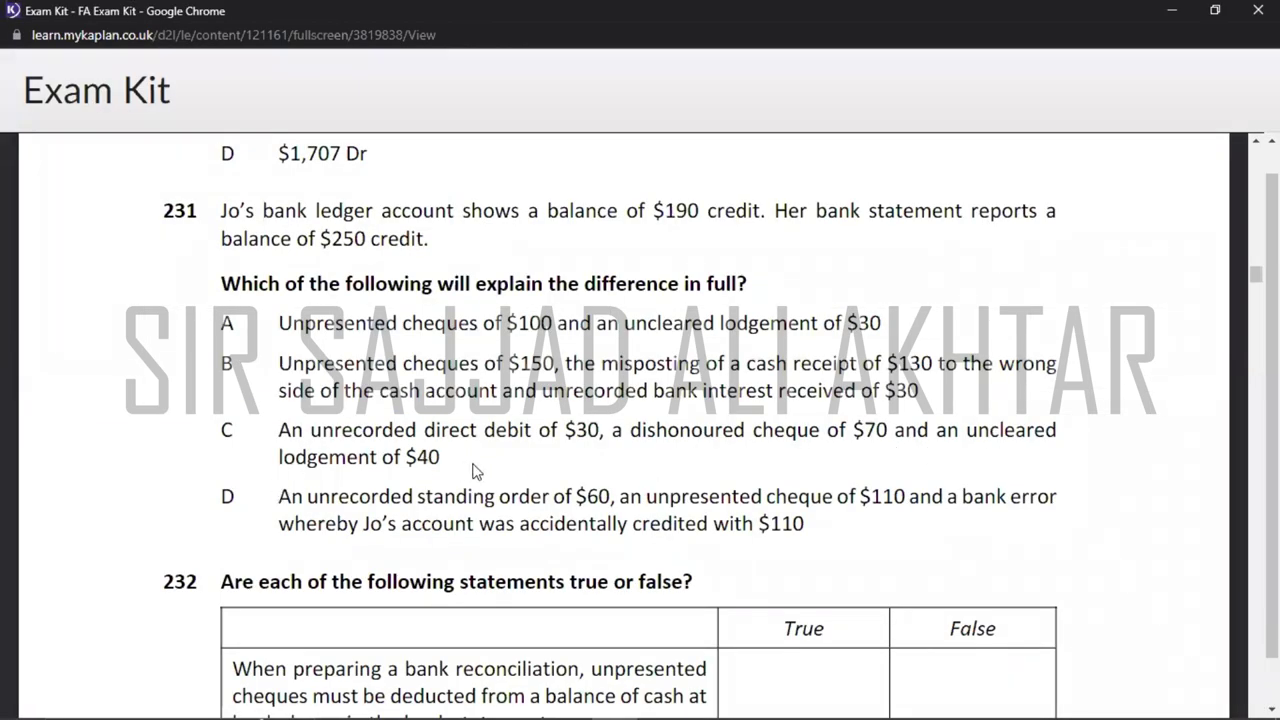
key("alt+Tab")
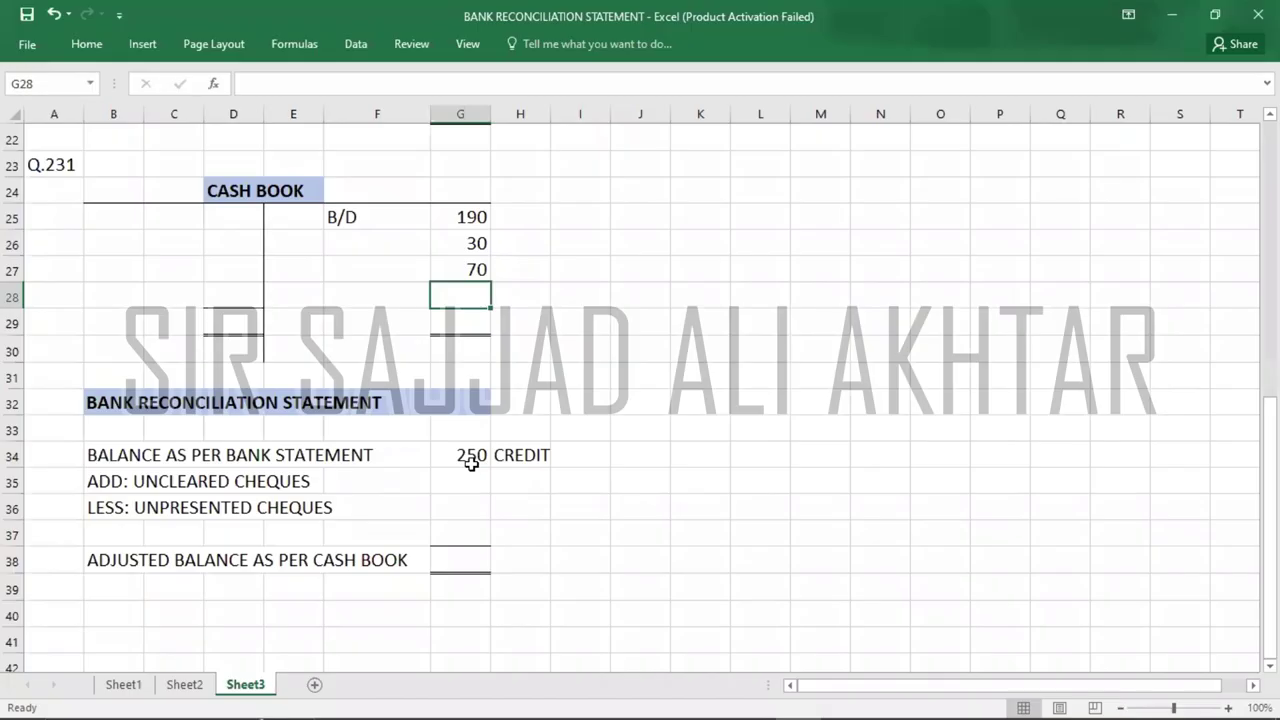
left_click(471, 482)
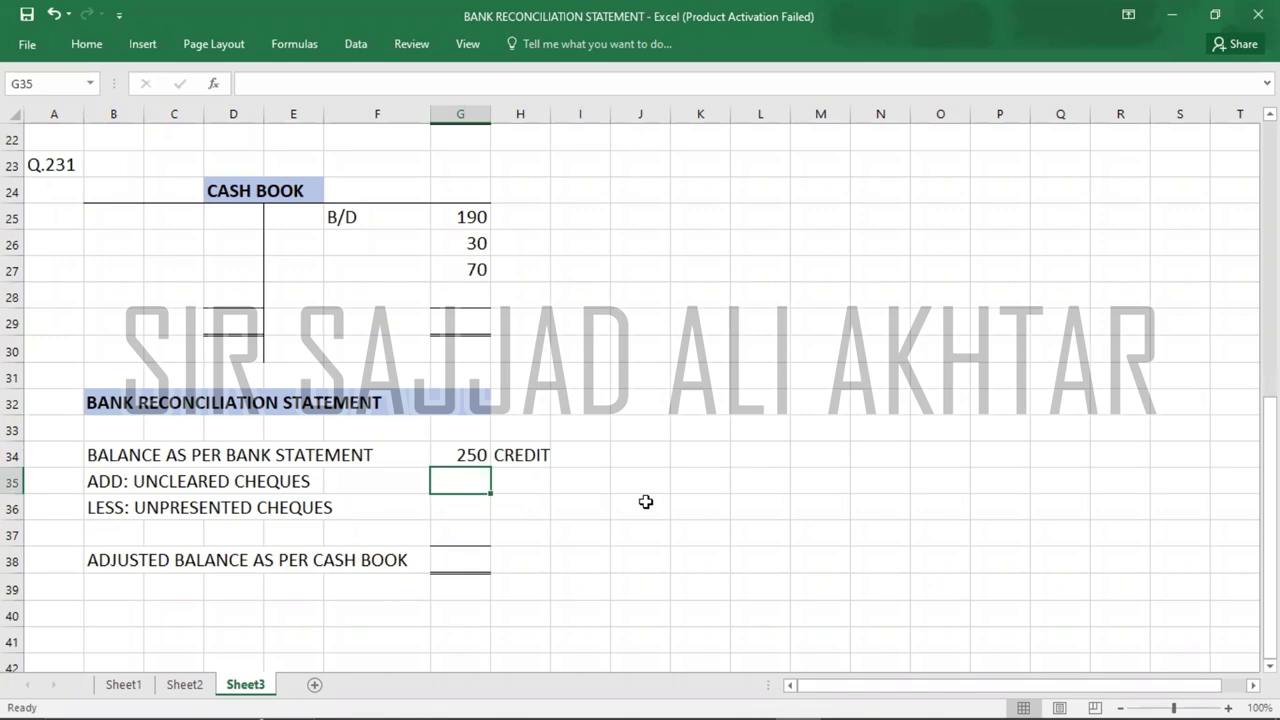
key("alt+Tab")
key("alt+Tab")
type("40")
key("Return")
key("Right")
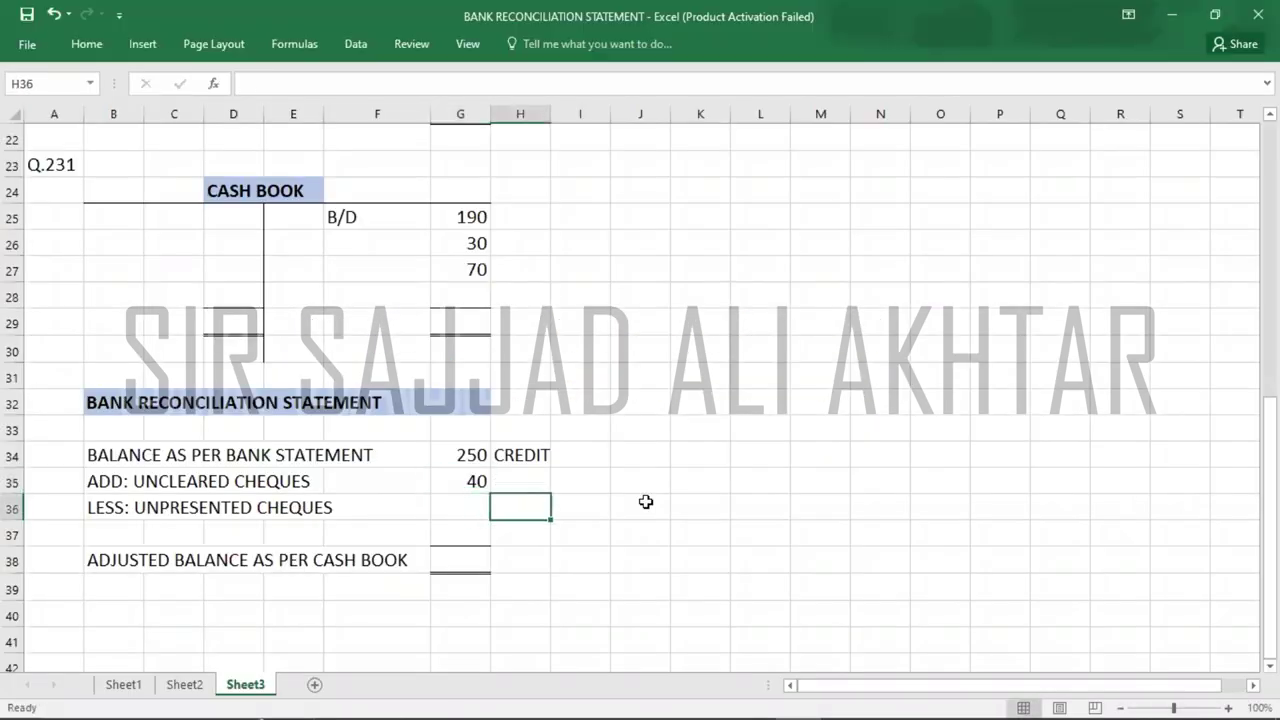
- Enter 290 in G38 as the adjusted balance as per cash book
key("Left")
key("Down")
key("Down")
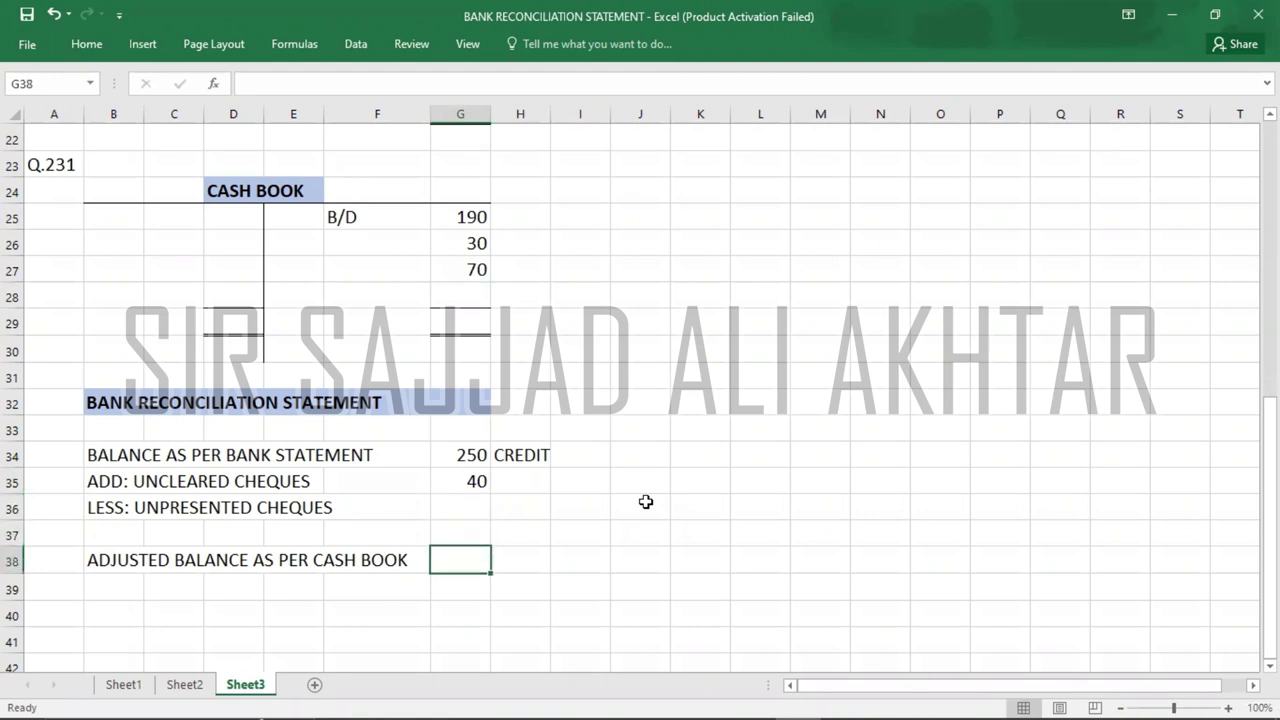
type("290")
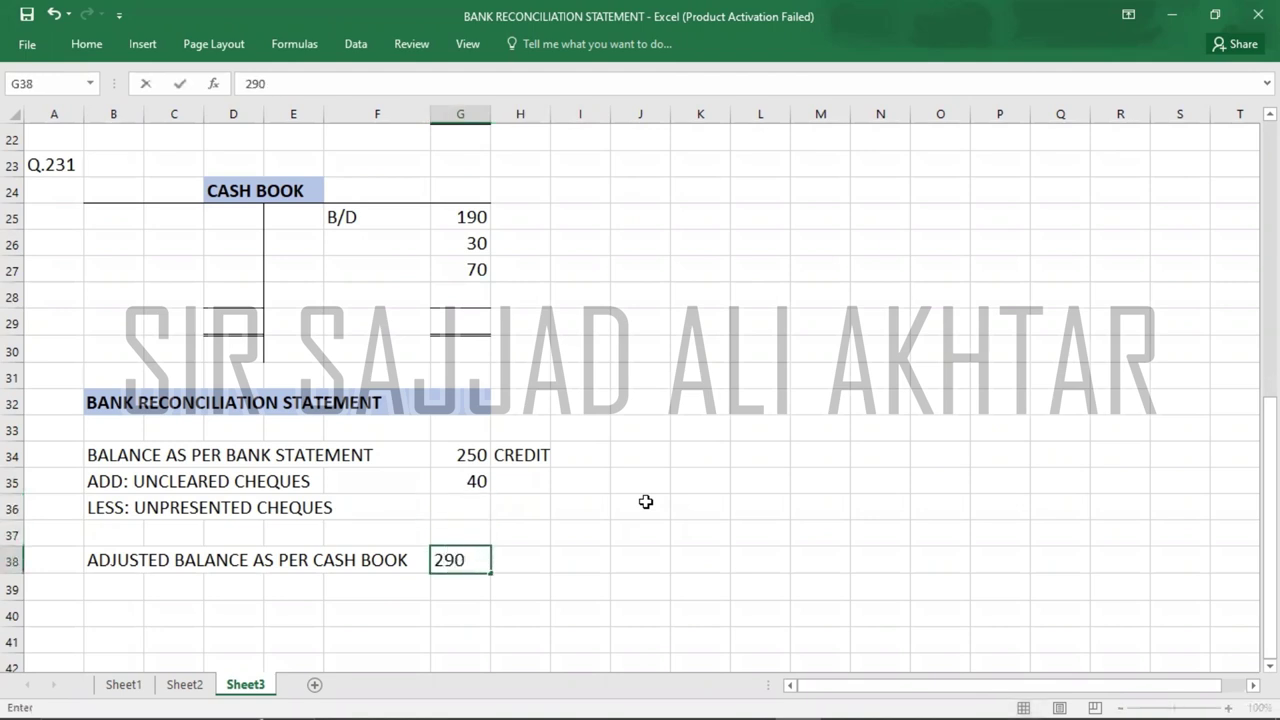
- Enter 290 as the total on both sides of the cash book, in G29 and D29
key("Up")
key("Up")
key("Up")
key("Up")
key("Up")
key("Up")
key("Up")
key("Up")
key("Up")
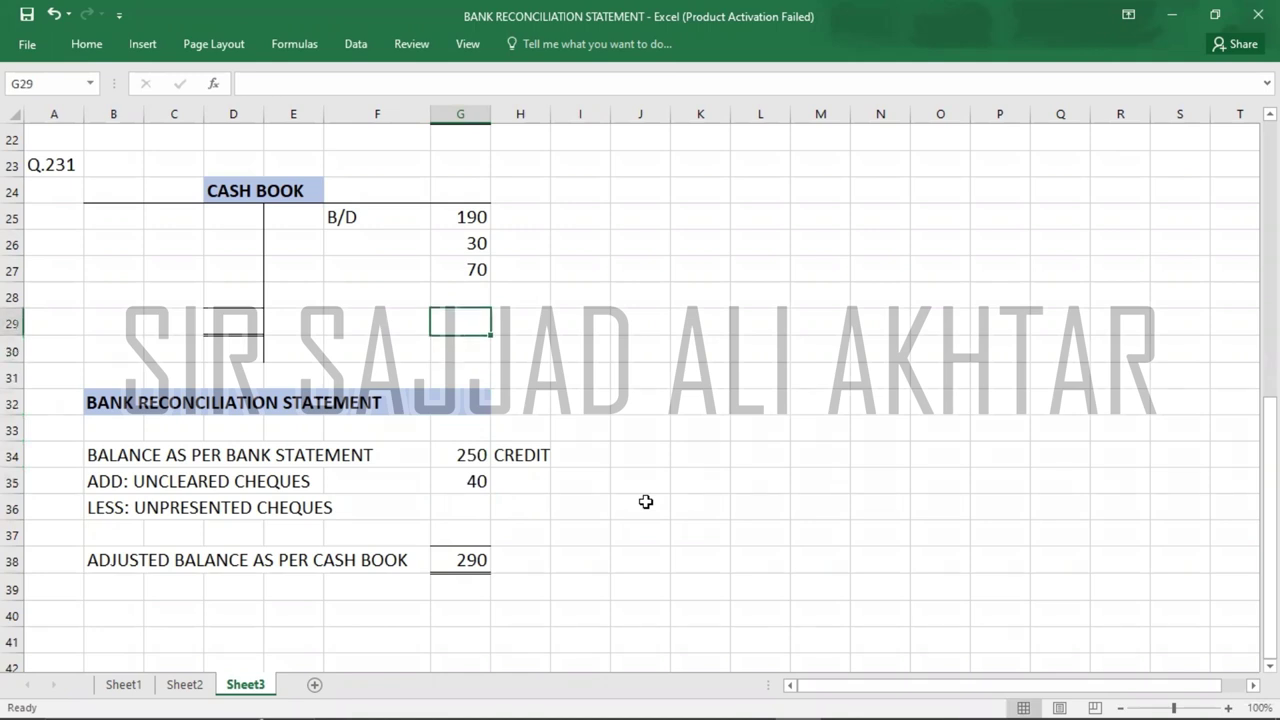
type("290")
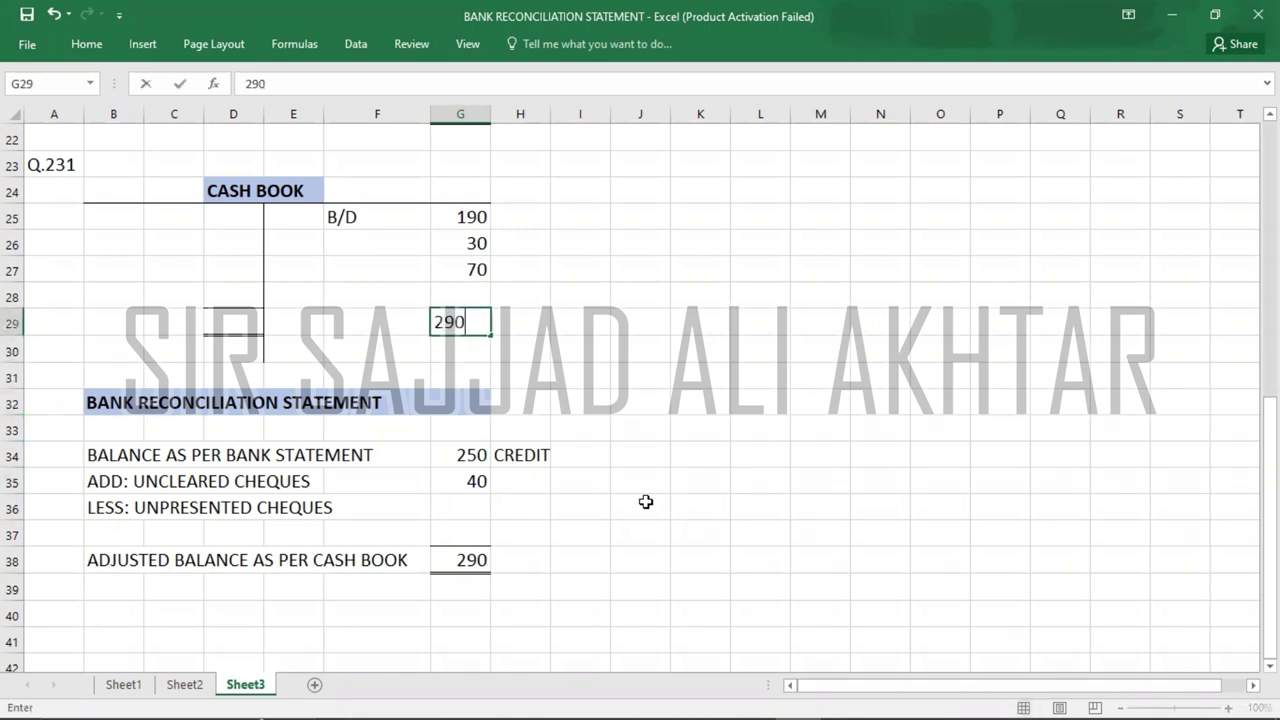
key("Left")
key("Left")
key("Left")
type("290")
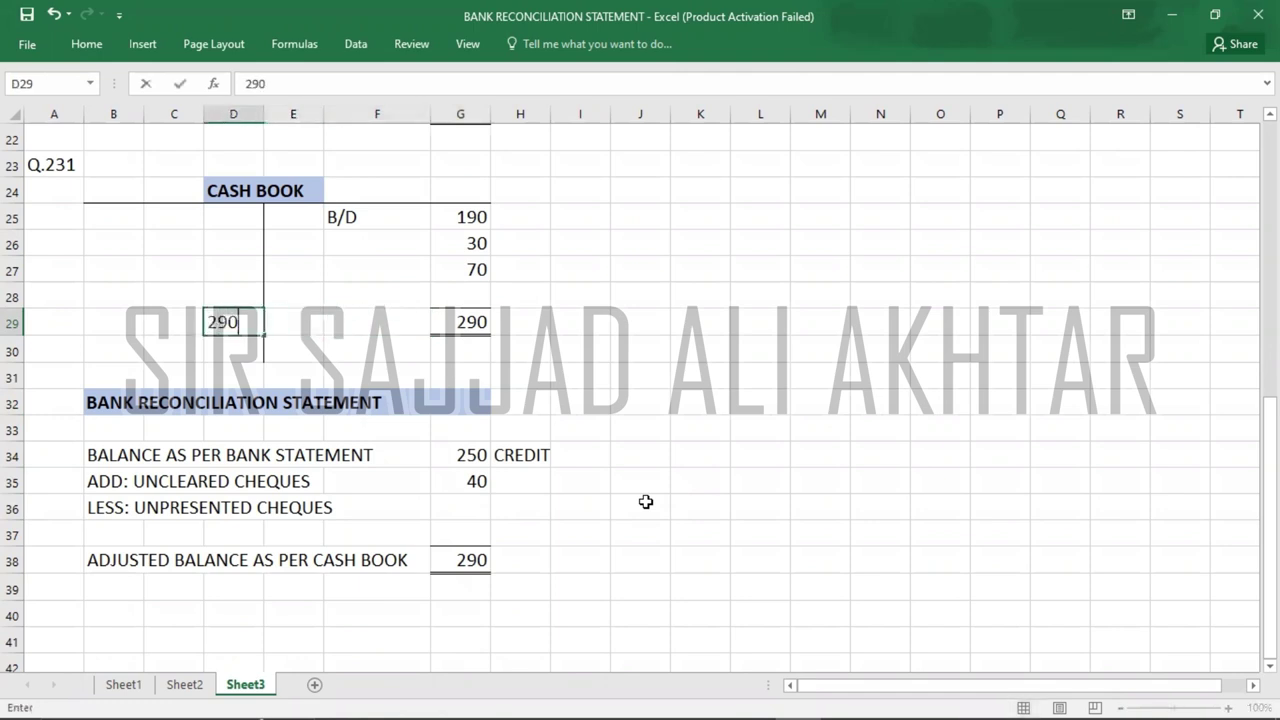
- Enter the cash book's closing balance on the debit side, with C/D in C28 and 290 in D28
key("Up")
key("Left")
type("C/D")
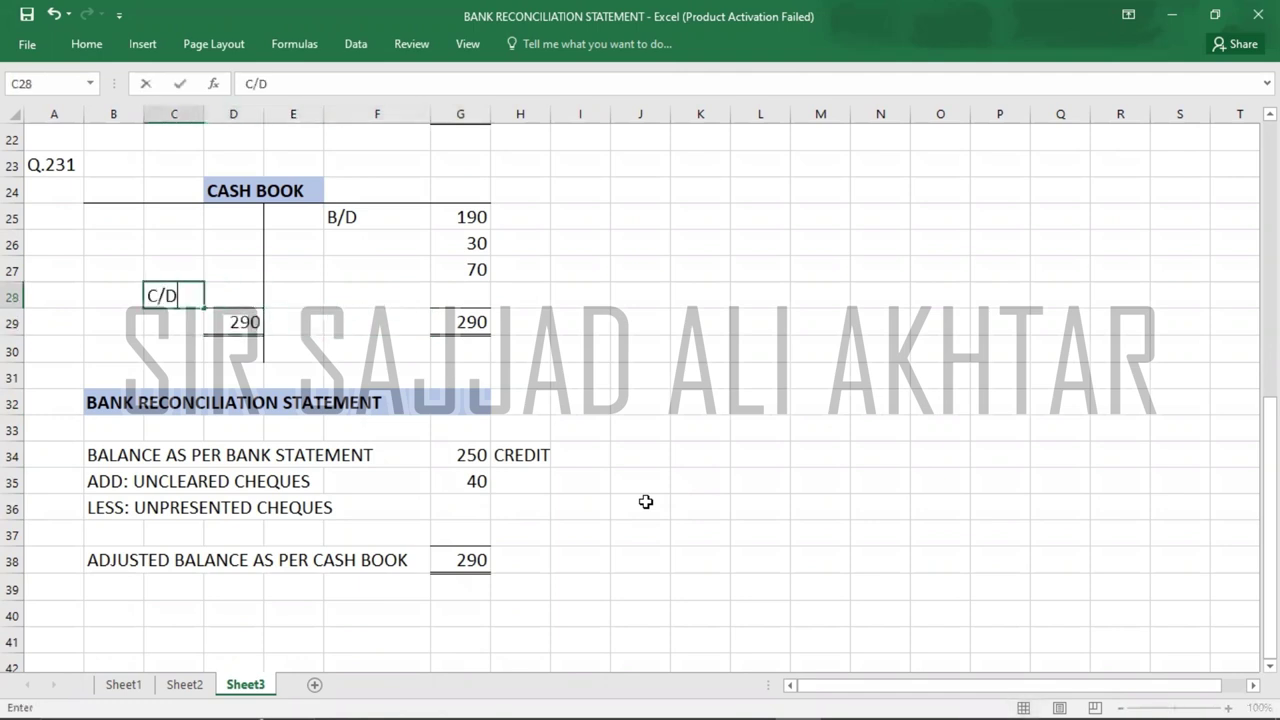
key("Right")
type("290")
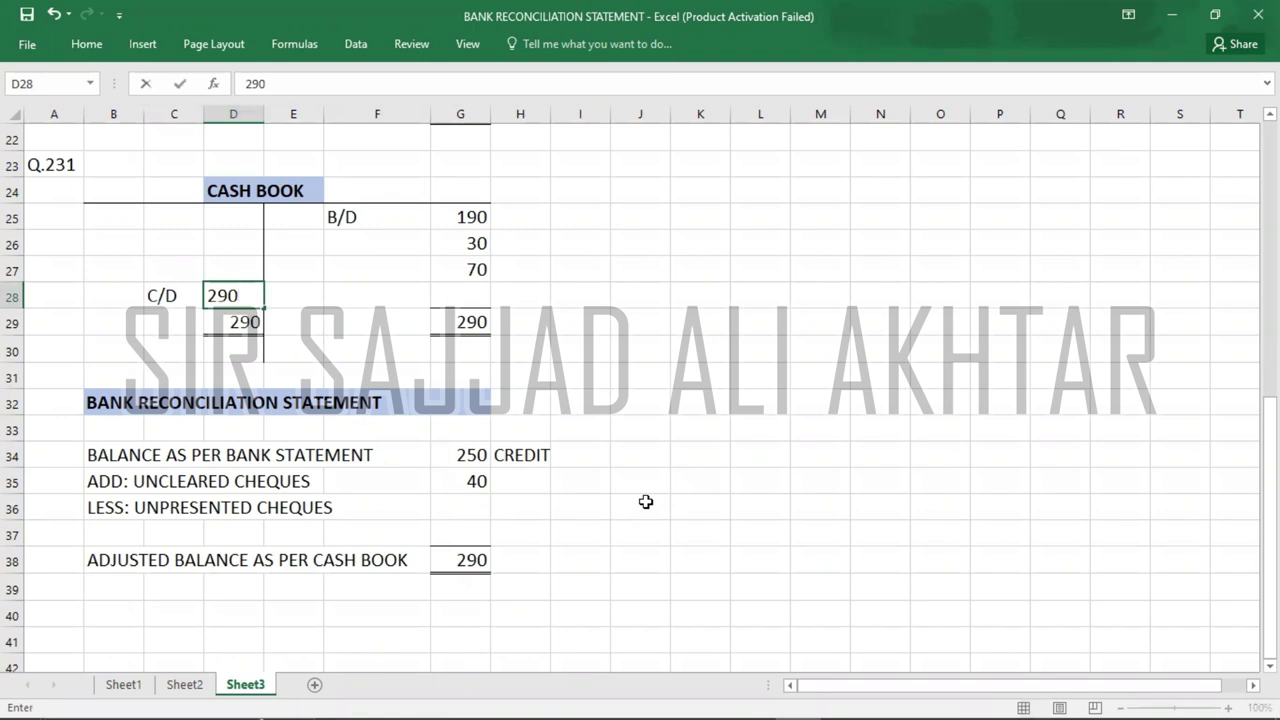
key("Return")
- Bring down the cash book balance on the credit side, with B/D in F30 and 290 in G30
left_click(371, 340)
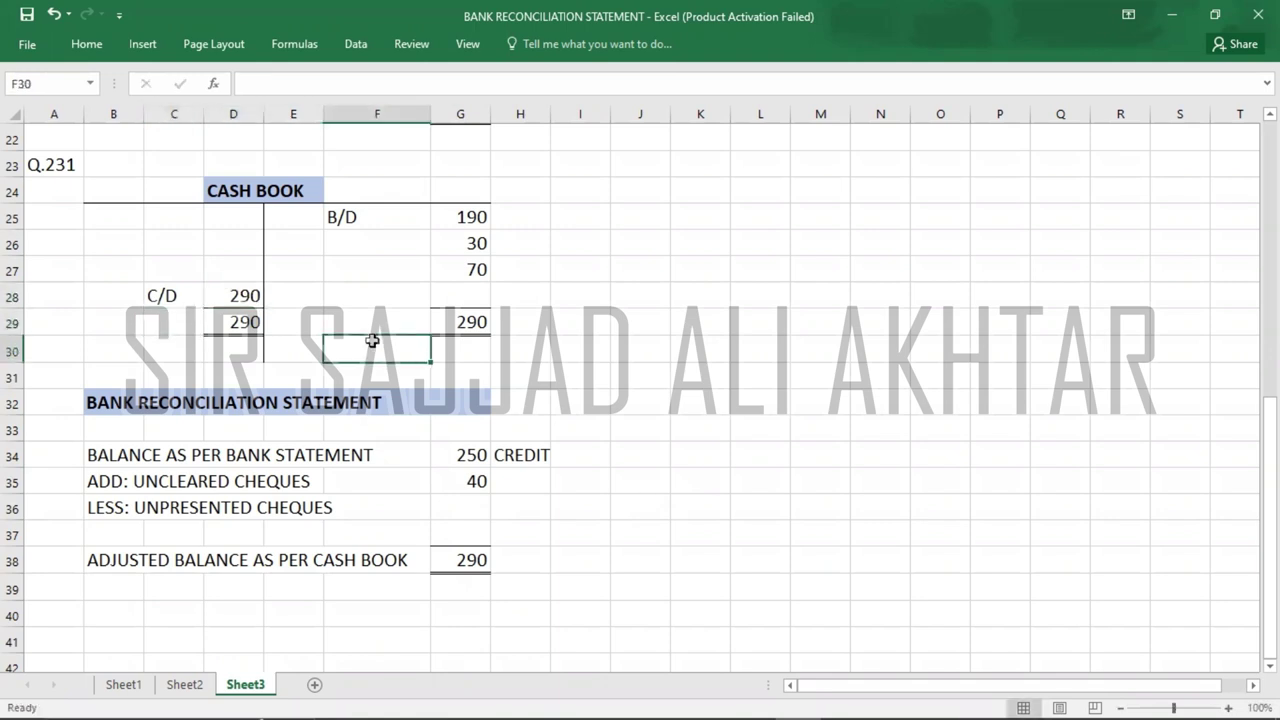
type("B/D")
key("Right")
type("290")
key("Return")
left_click(724, 366)
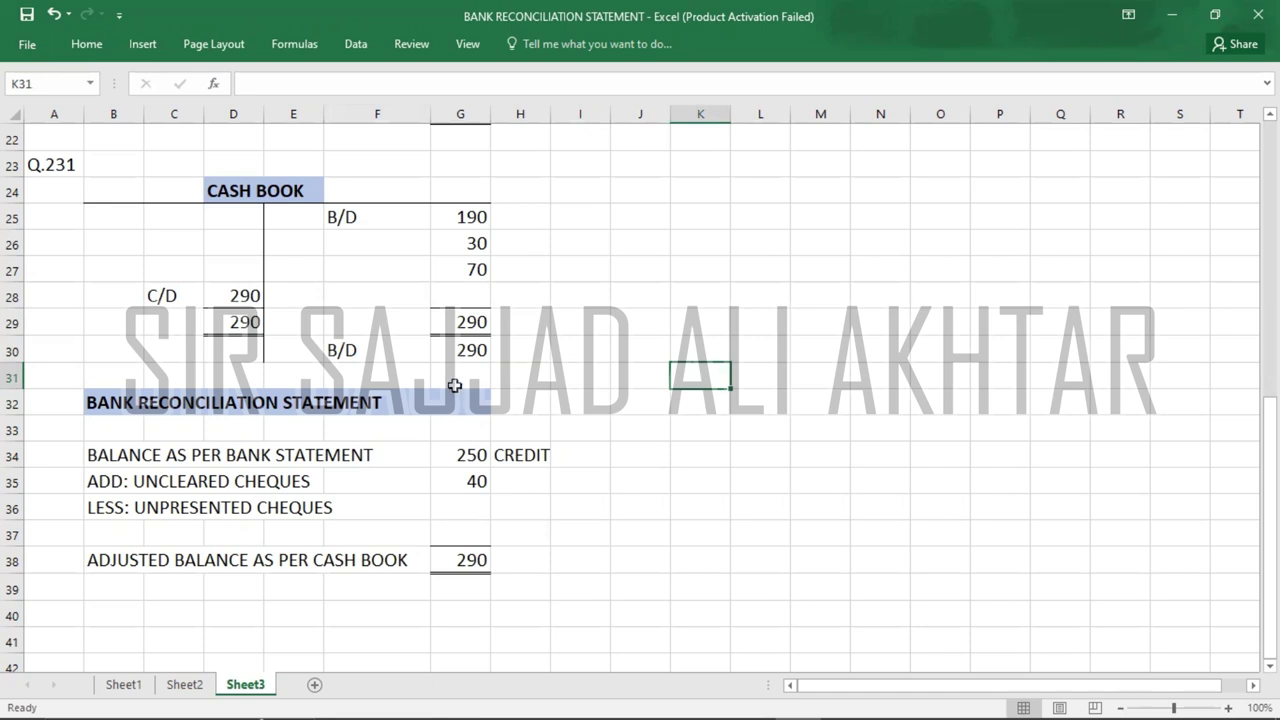
- Compare the cash book's brought-down credit balance in F30:G30 with the reconciliation statement's adjusted balance in G38
left_click(397, 358)
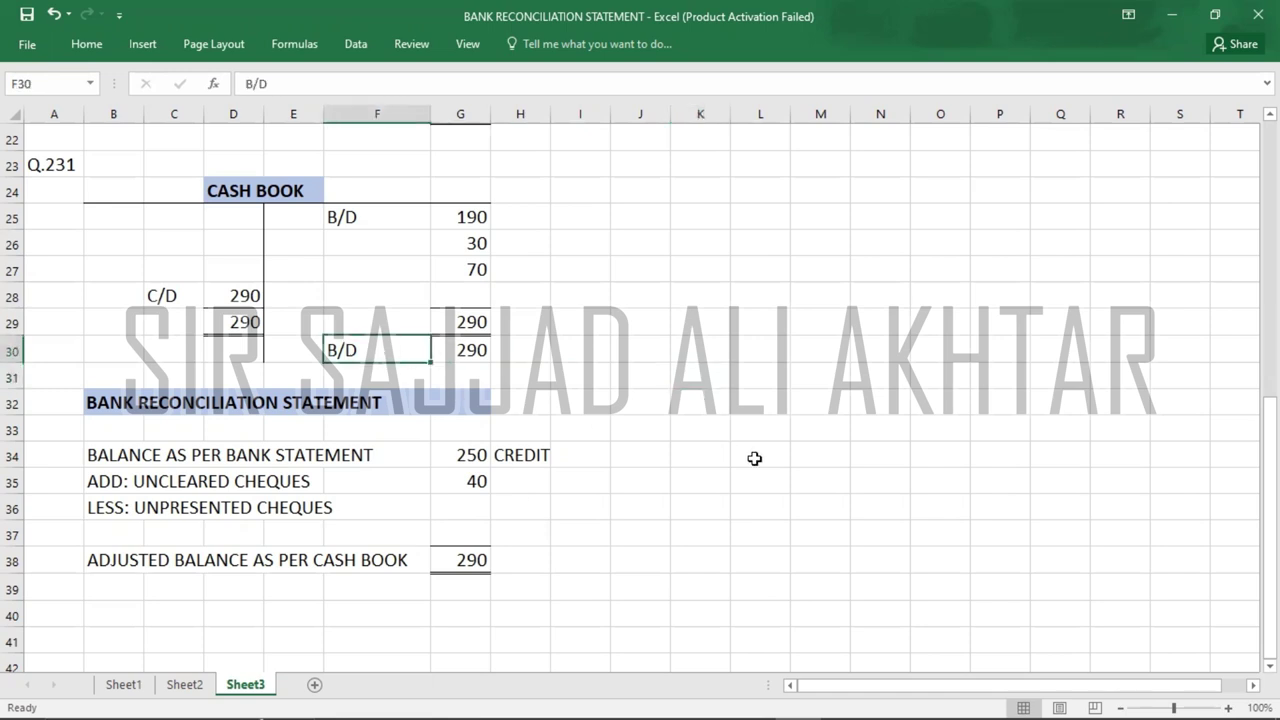
key("shift+Right")
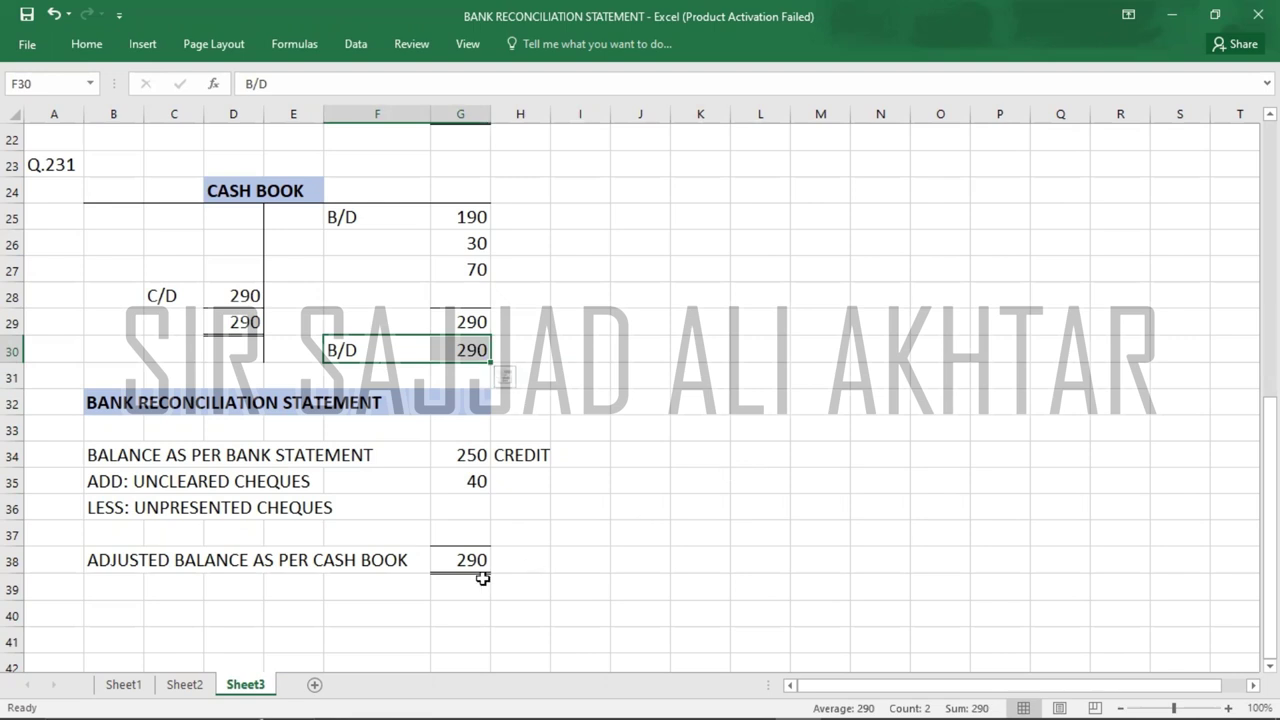
left_click(454, 565)
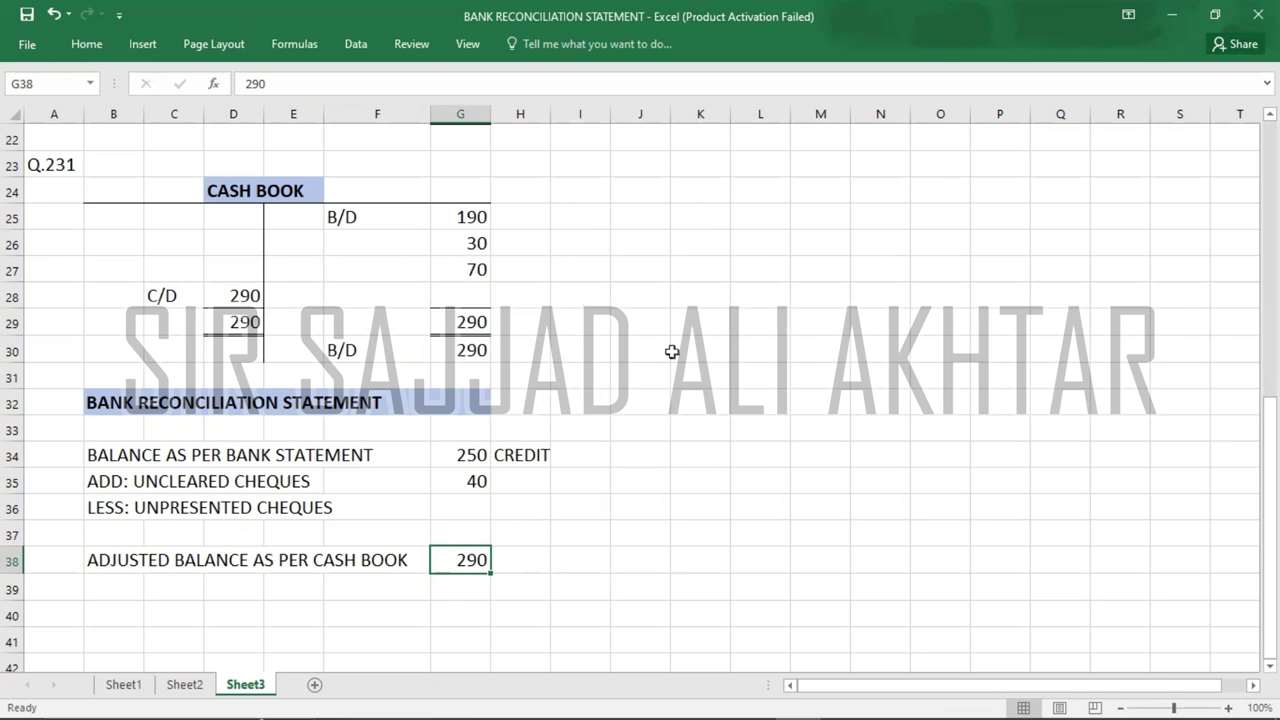
- Undo the option C entries in Q.231's cash book and bank reconciliation statement
key("ctrl+z")
key("ctrl+z")
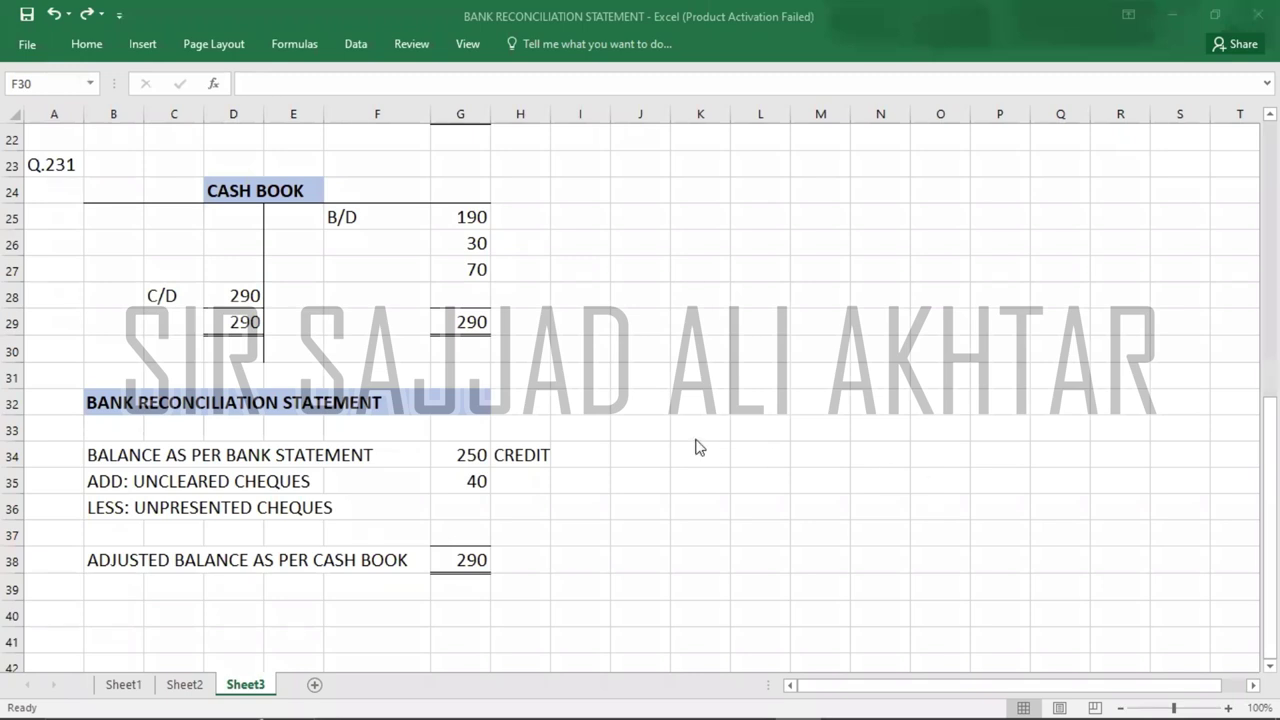
key("ctrl+z")
key("ctrl+z")
key("ctrl+z")
key("ctrl+z")
key("ctrl+z")
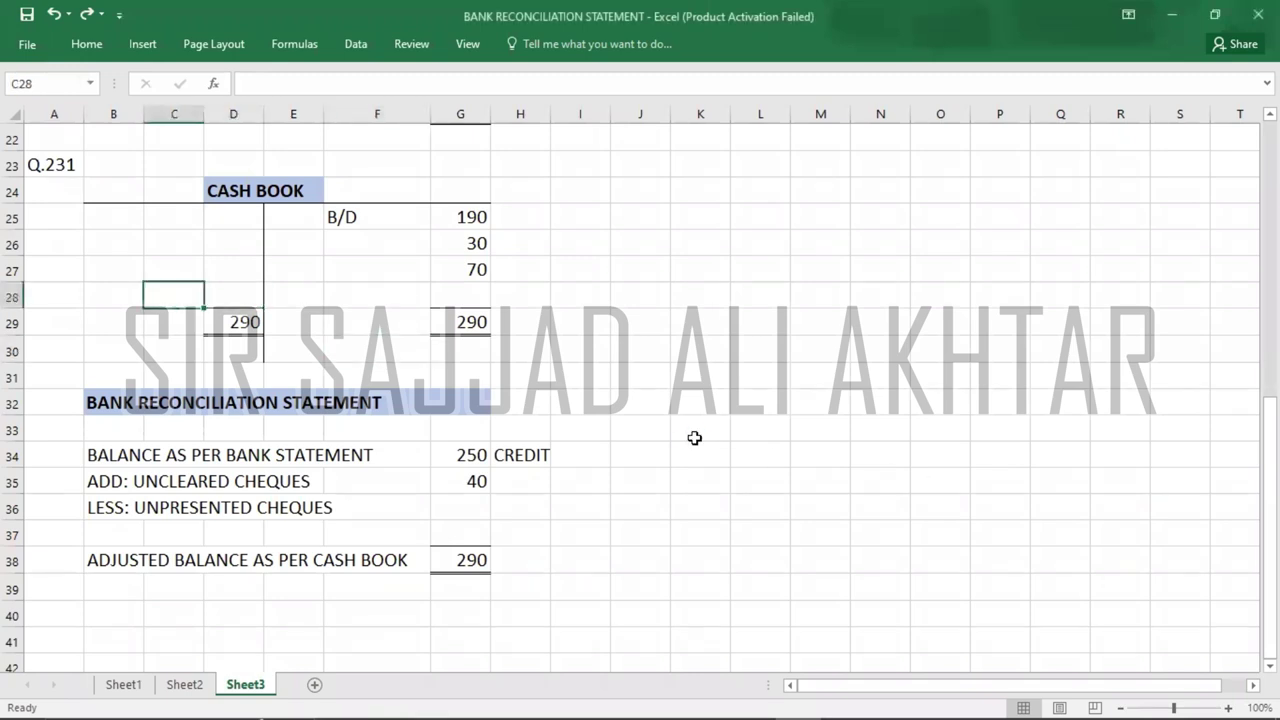
key("ctrl+z")
key("ctrl+z")
key("ctrl+z")
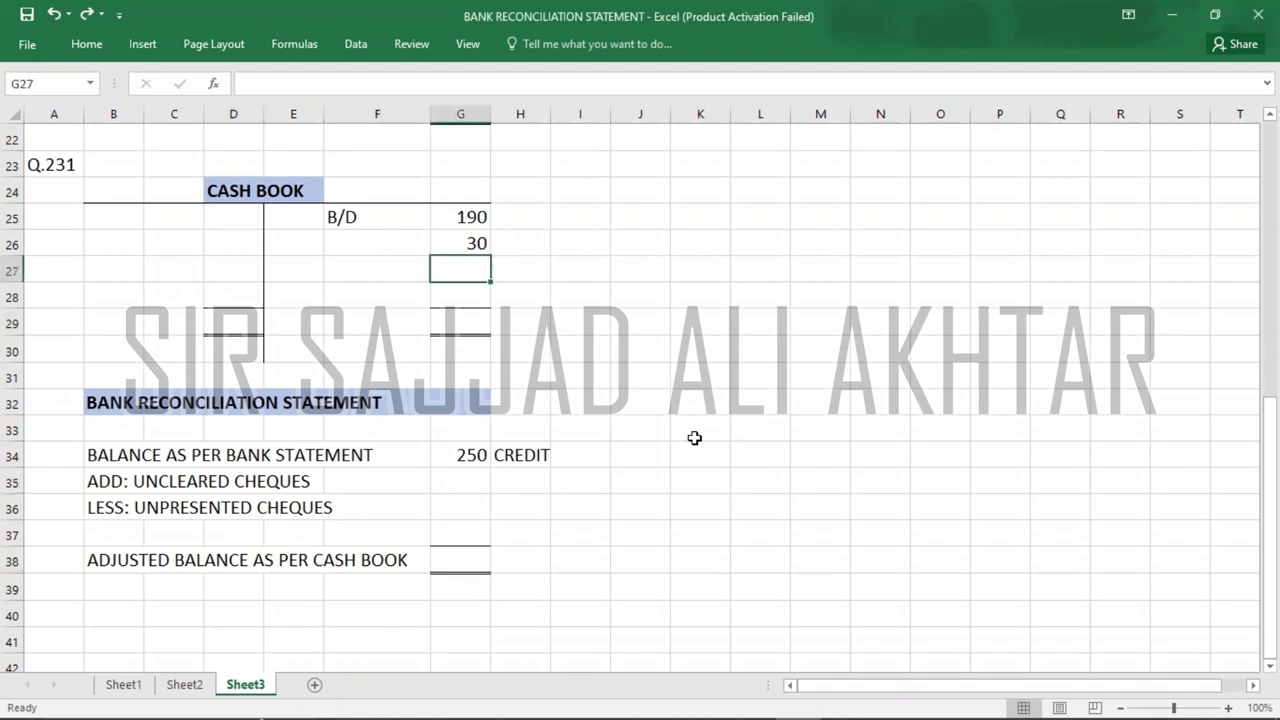
- Enter option D's unrecorded standing order of 60 on the credit side of the cash book, in G26
key("alt+Tab")
key("Tab")
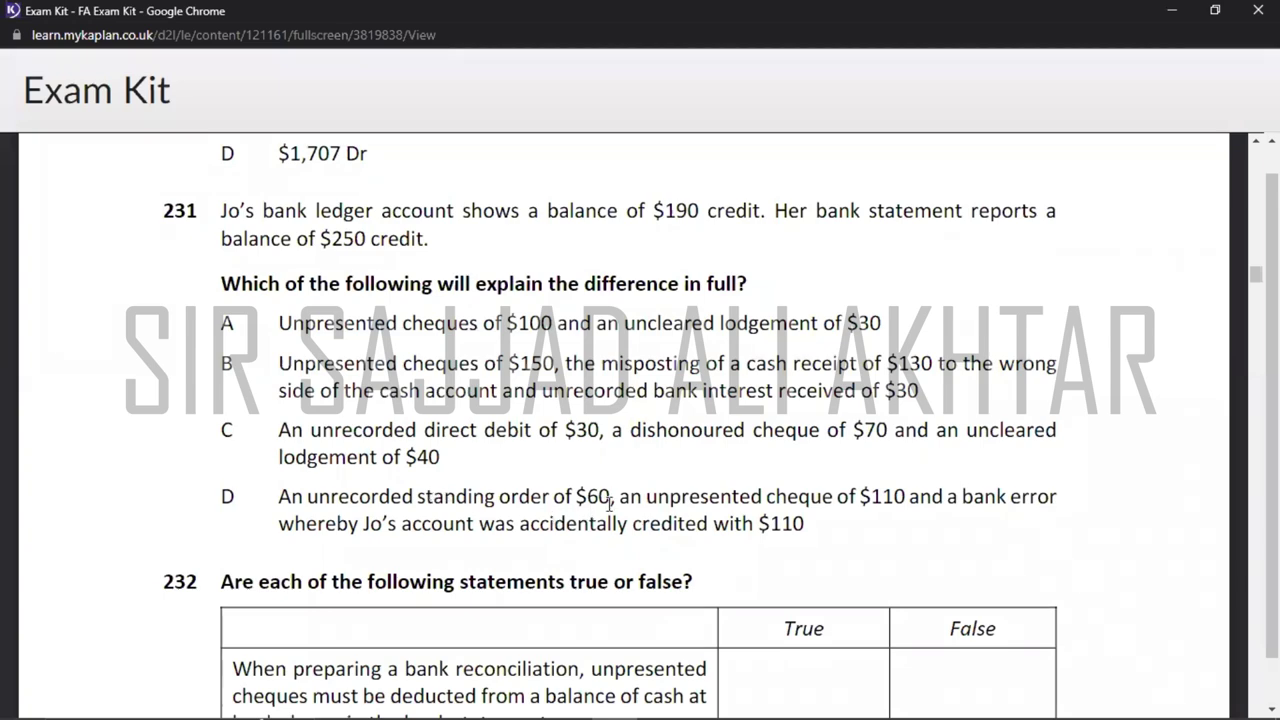
key("alt+Tab")
key("alt+Tab")
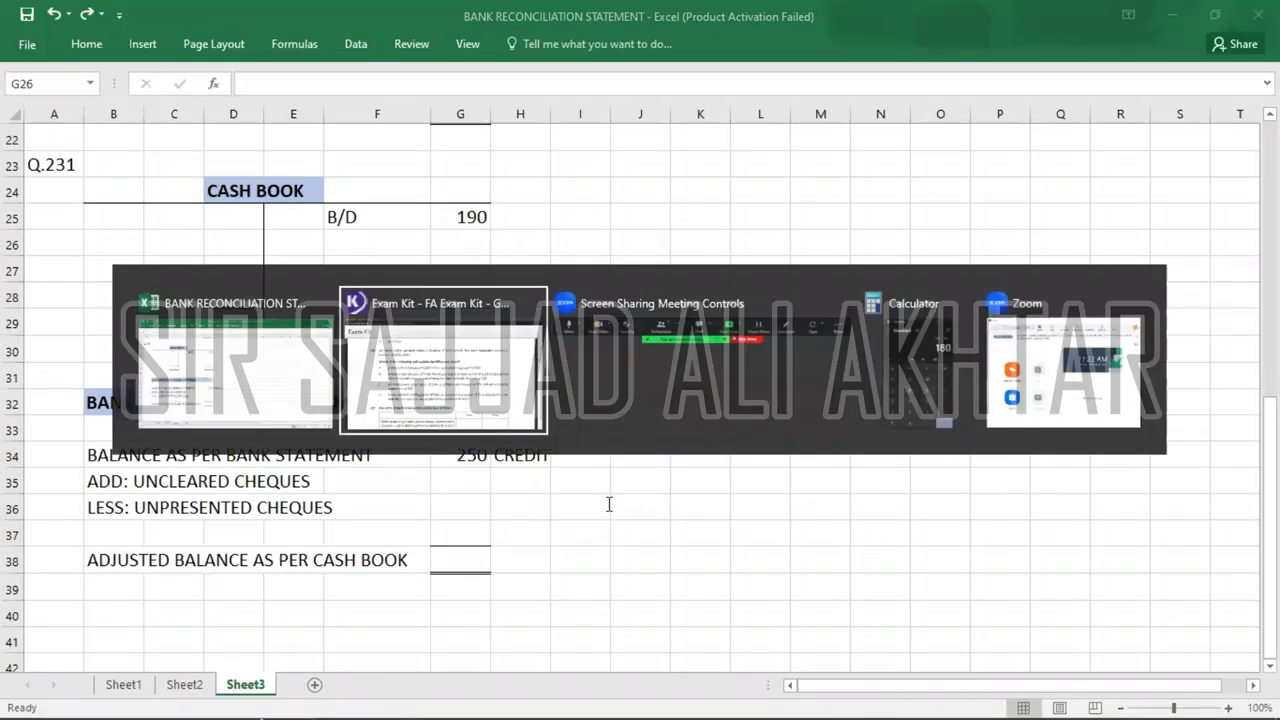
key("alt+Tab")
key("Up")
key("Down")
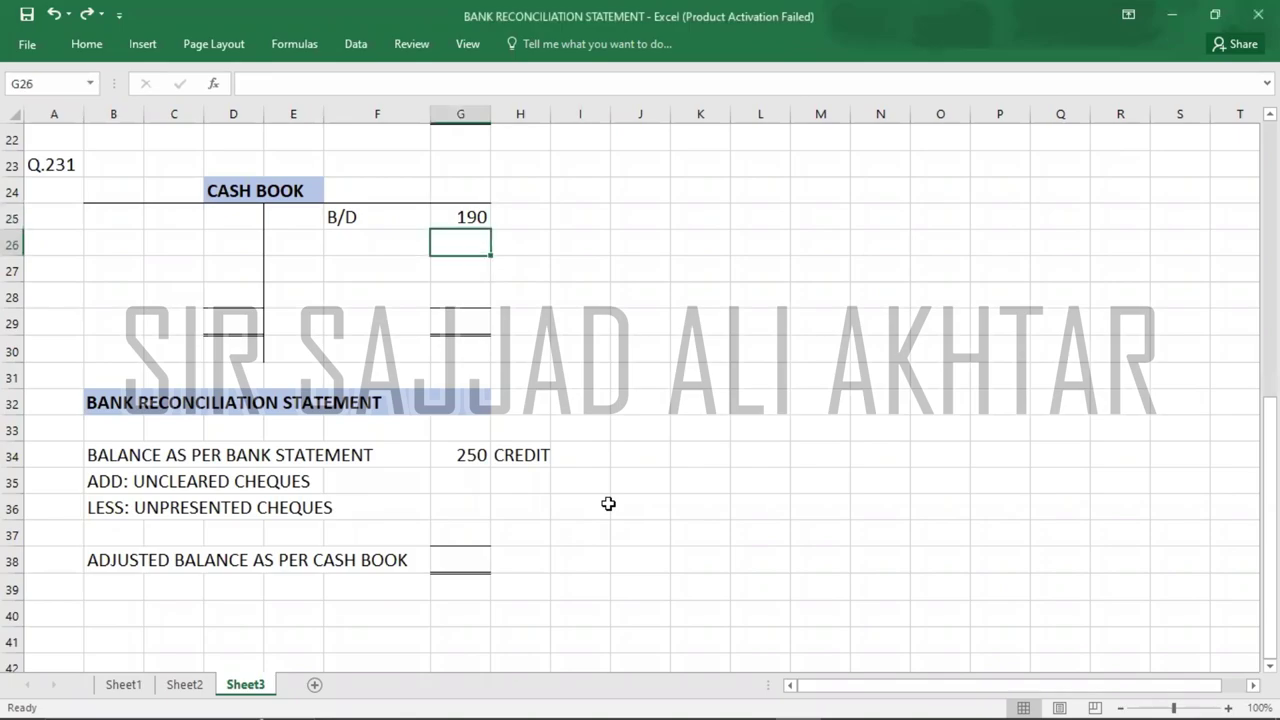
key("alt+Tab")
key("alt+Tab")
type("60")
key("Return")
- Enter option D's unpresented cheque as -110 in G36 of the bank reconciliation statement
key("alt+Tab")
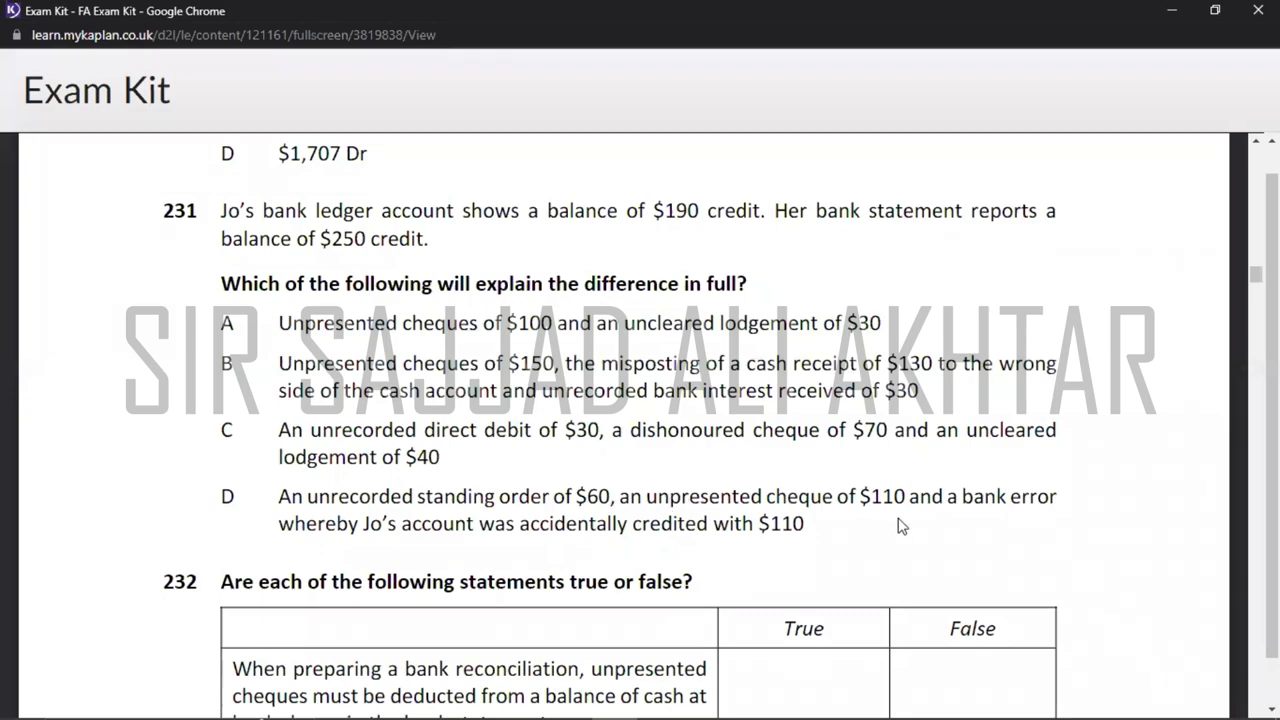
key("alt+Tab")
key("Down")
key("Down")
key("Down")
key("Down")
key("Down")
key("Down")
key("Down")
key("Down")
key("Down")
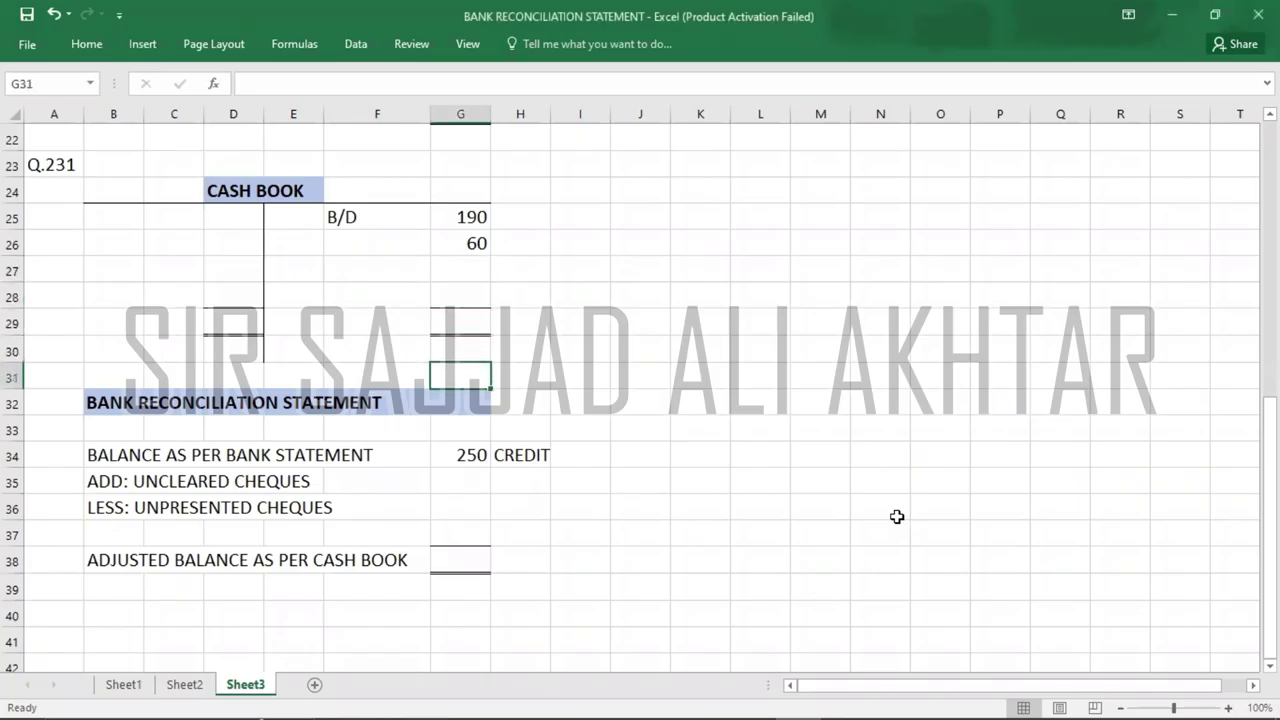
type("-110")
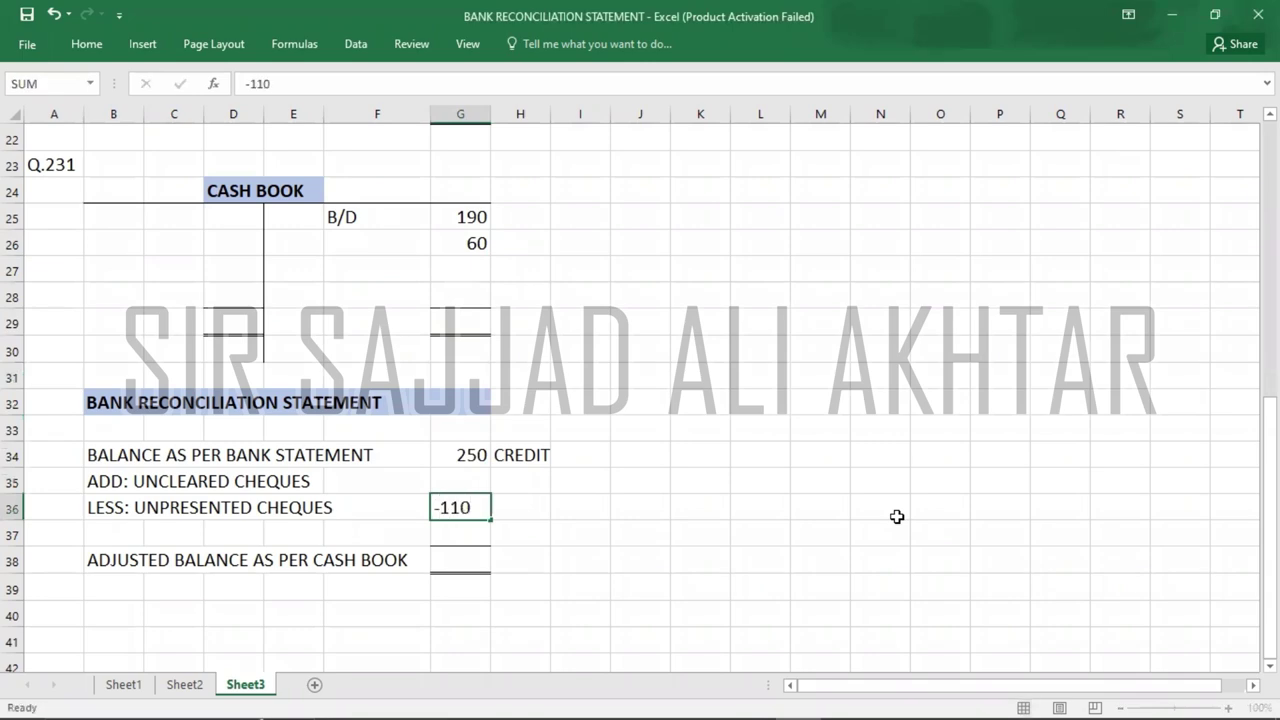
key("Return")
- Check option D's bank error in the Exam Kit and label B37 of the reconciliation statement LESS: BANK ERROR
key("alt+Tab")
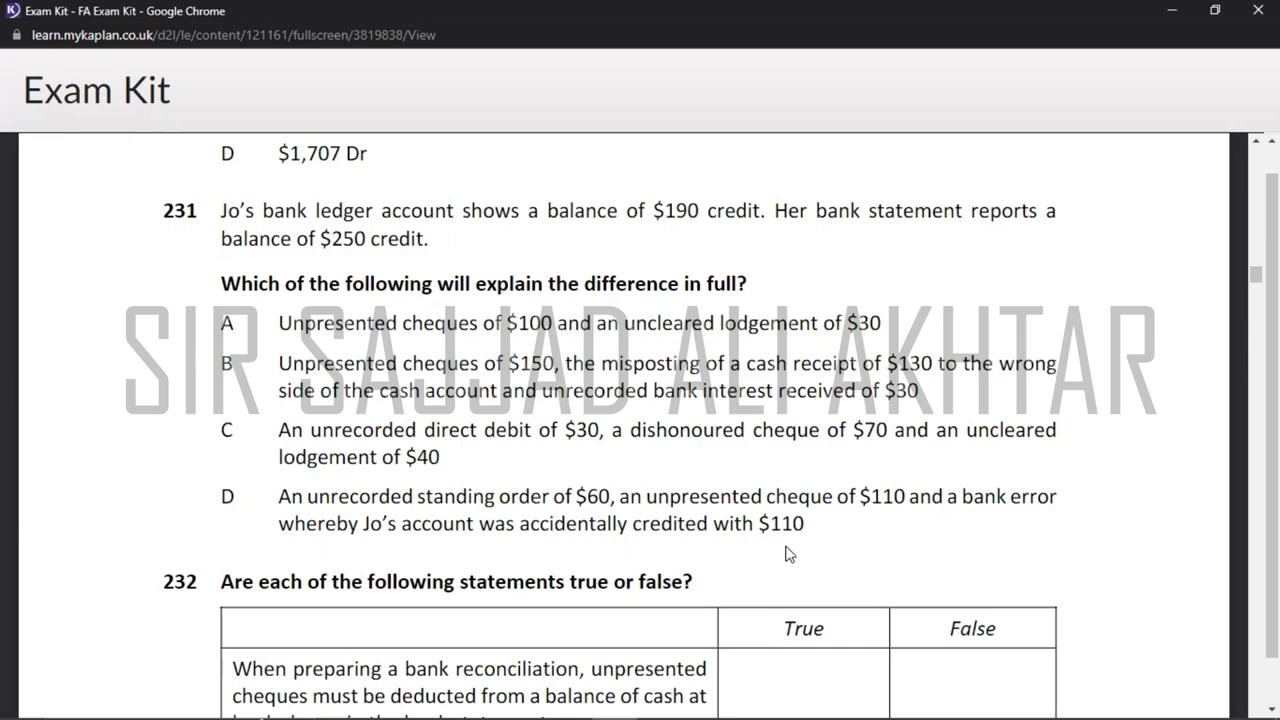
key("alt+Tab")
key("Left")
key("Left")
key("Left")
key("Left")
key("Left")
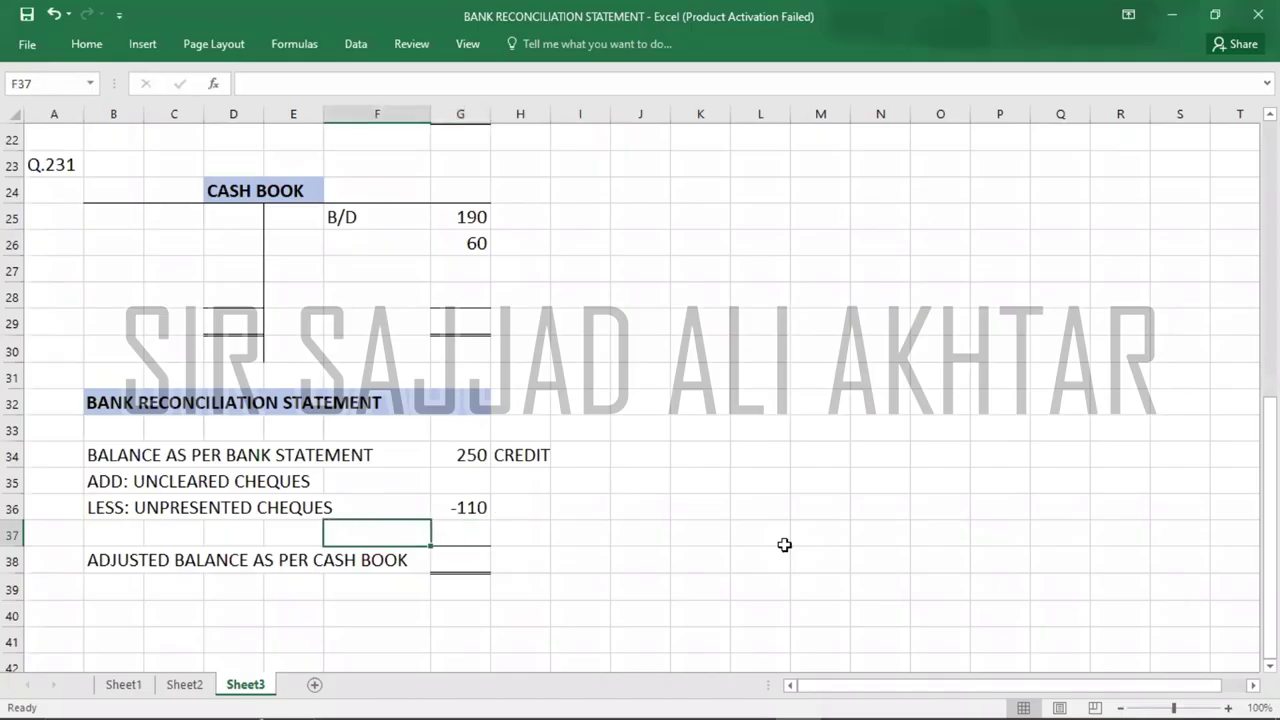
type("LESS")
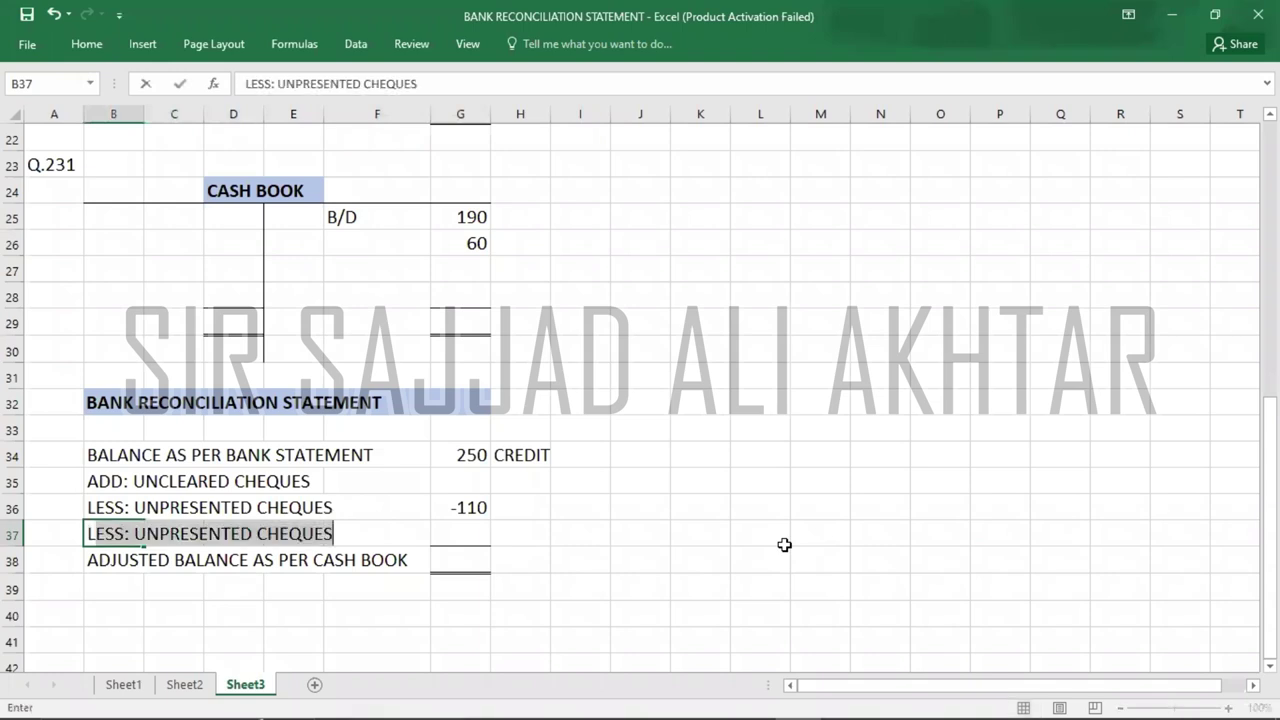
type(": BANK ")
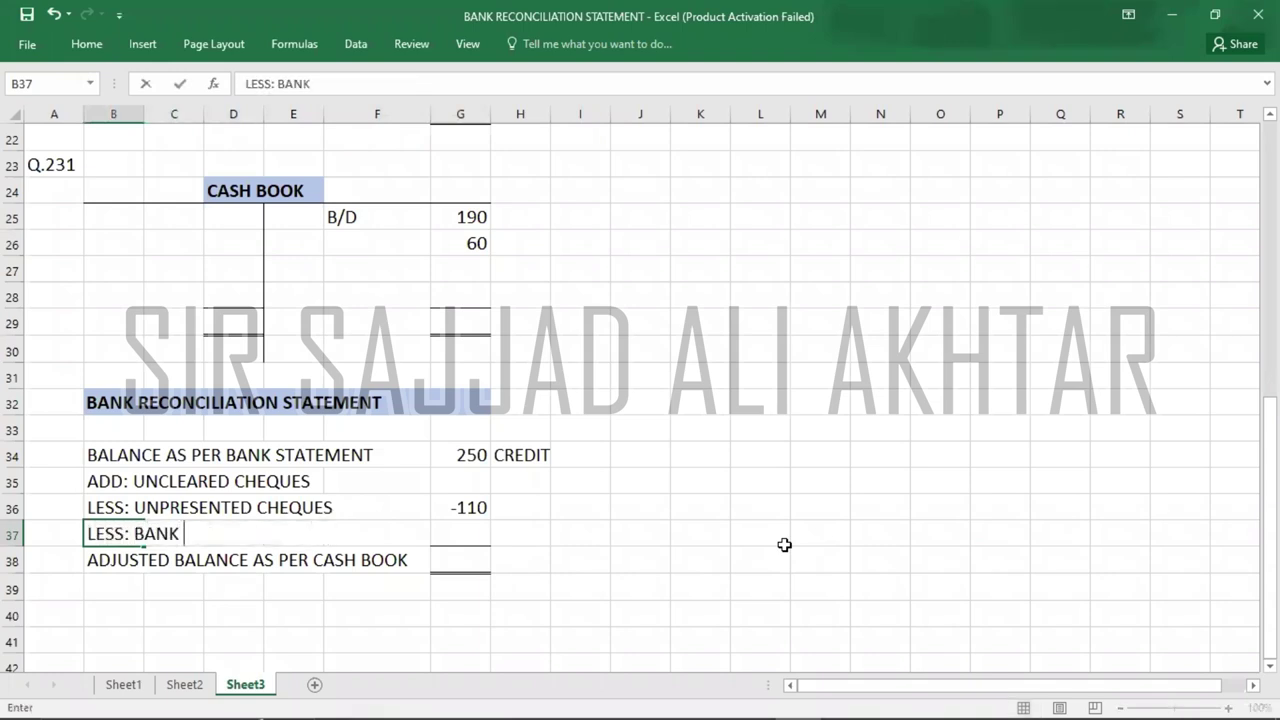
type("ERROR")
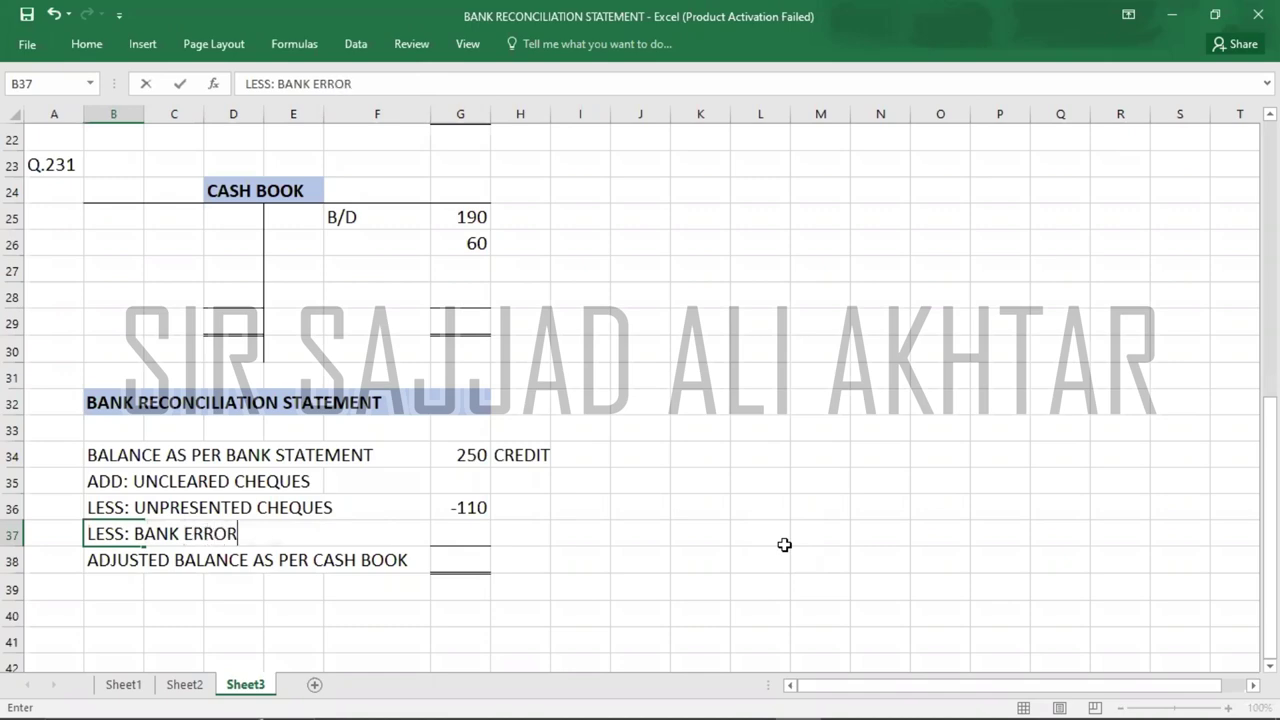
- Enter -110 in G37 as the bank error amount, checked against option D in the Exam Kit
key("Right")
key("Right")
key("Right")
key("Right")
key("Right")
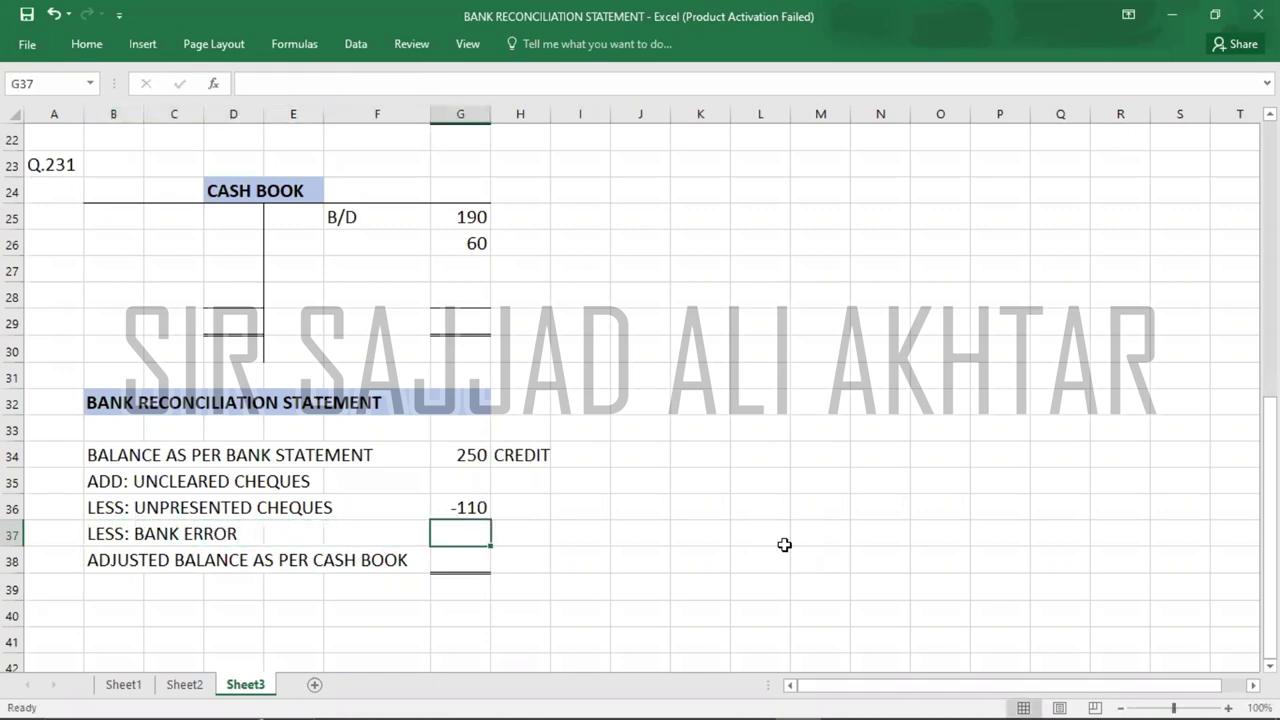
key("alt+Tab")
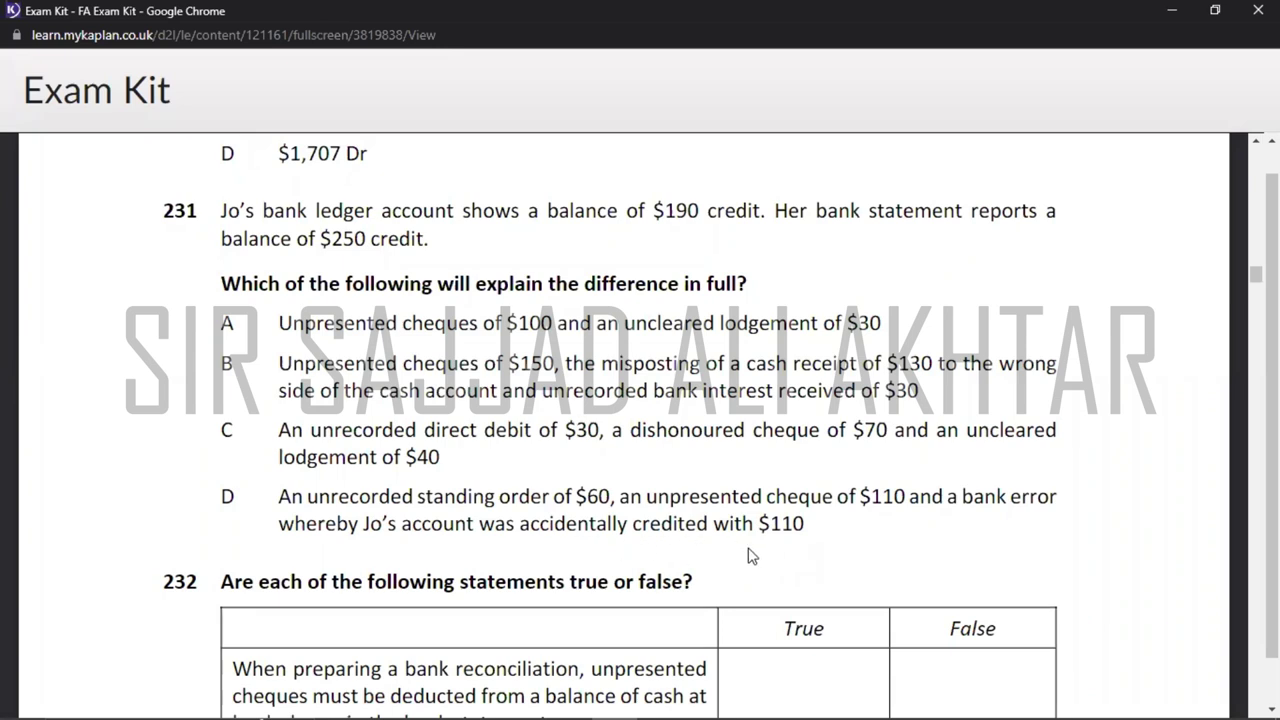
key("alt+Tab")
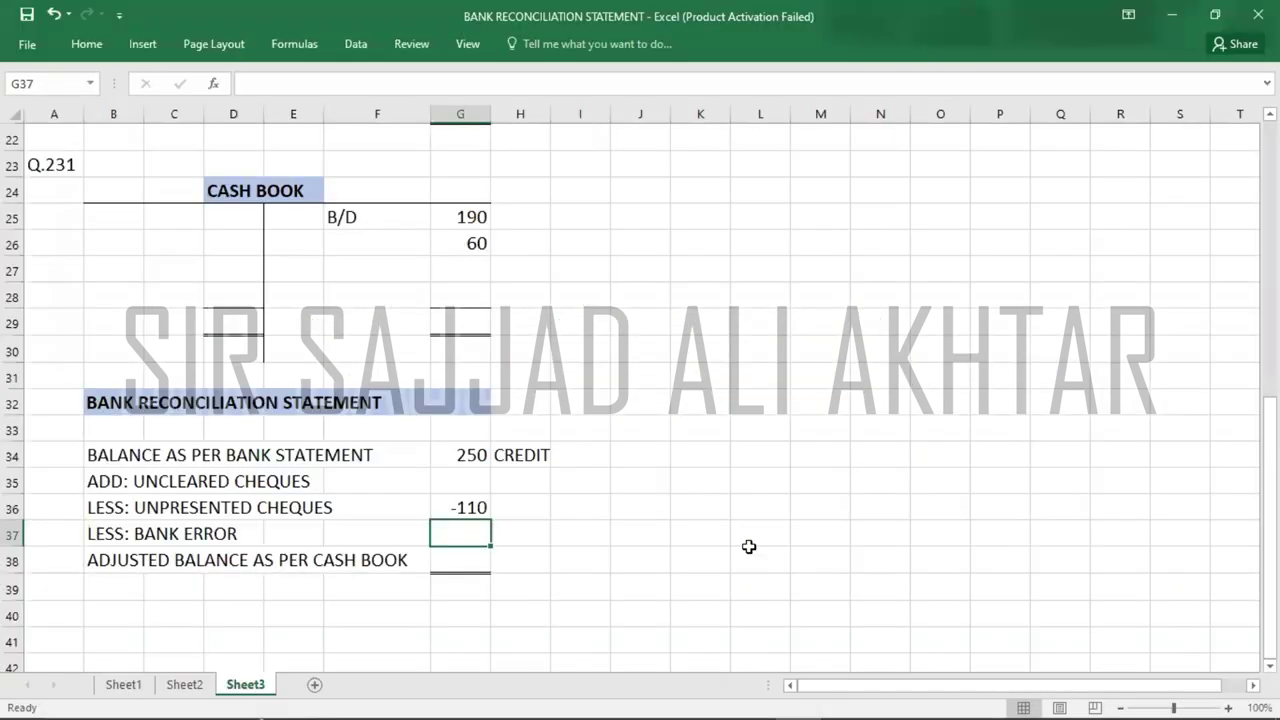
type("-110")
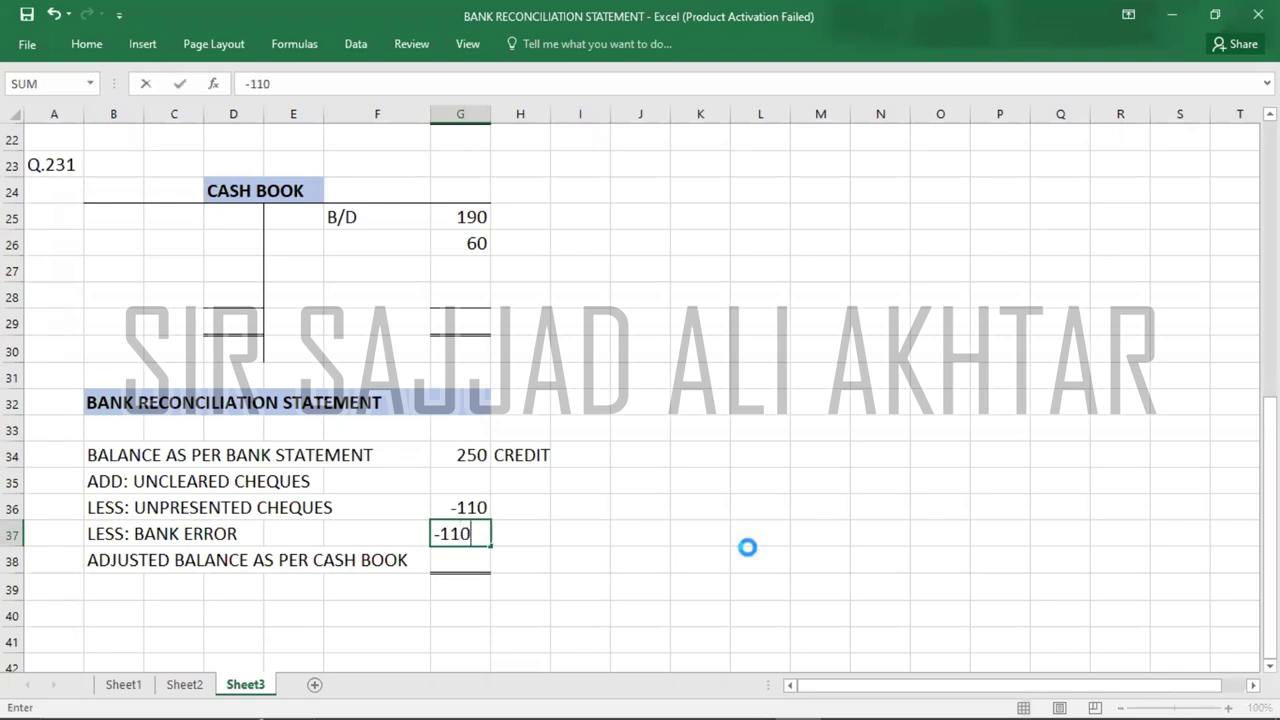
key("Return")
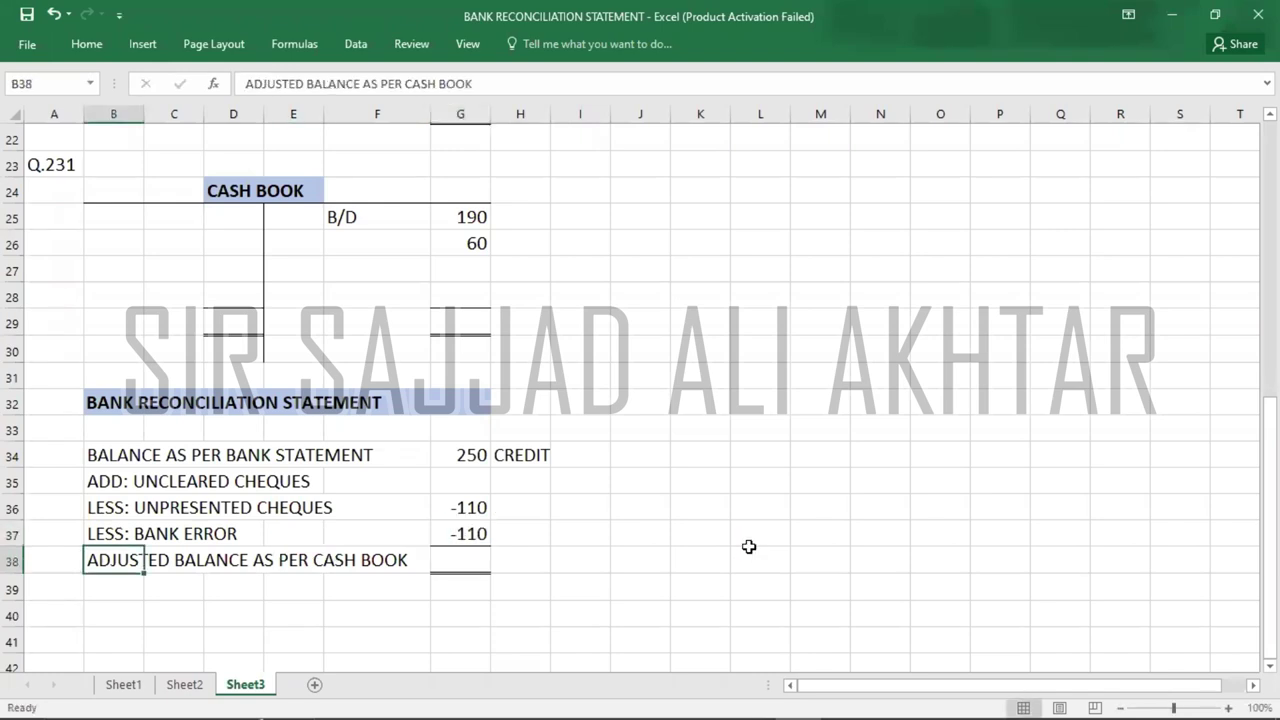
- Enter 250 as the total on both sides of the cash book, in G29 and D29
left_click(451, 328)
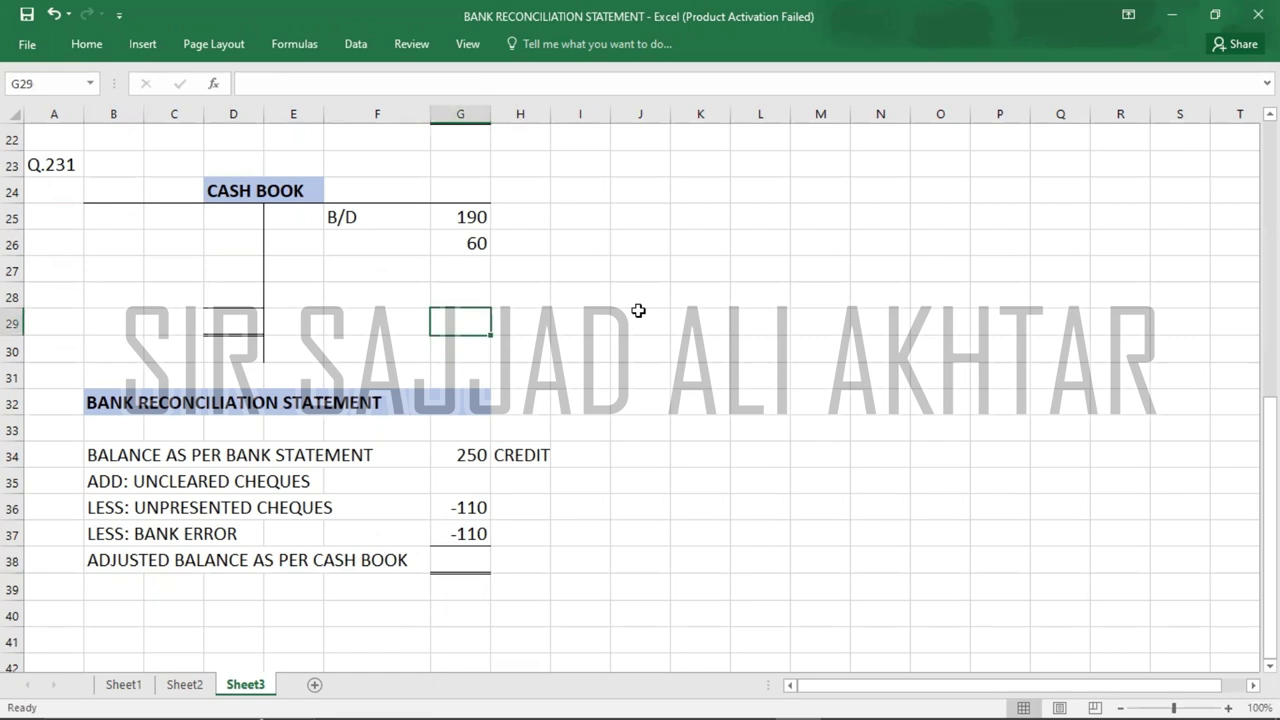
type("250")
key("Left")
key("Left")
key("Left")
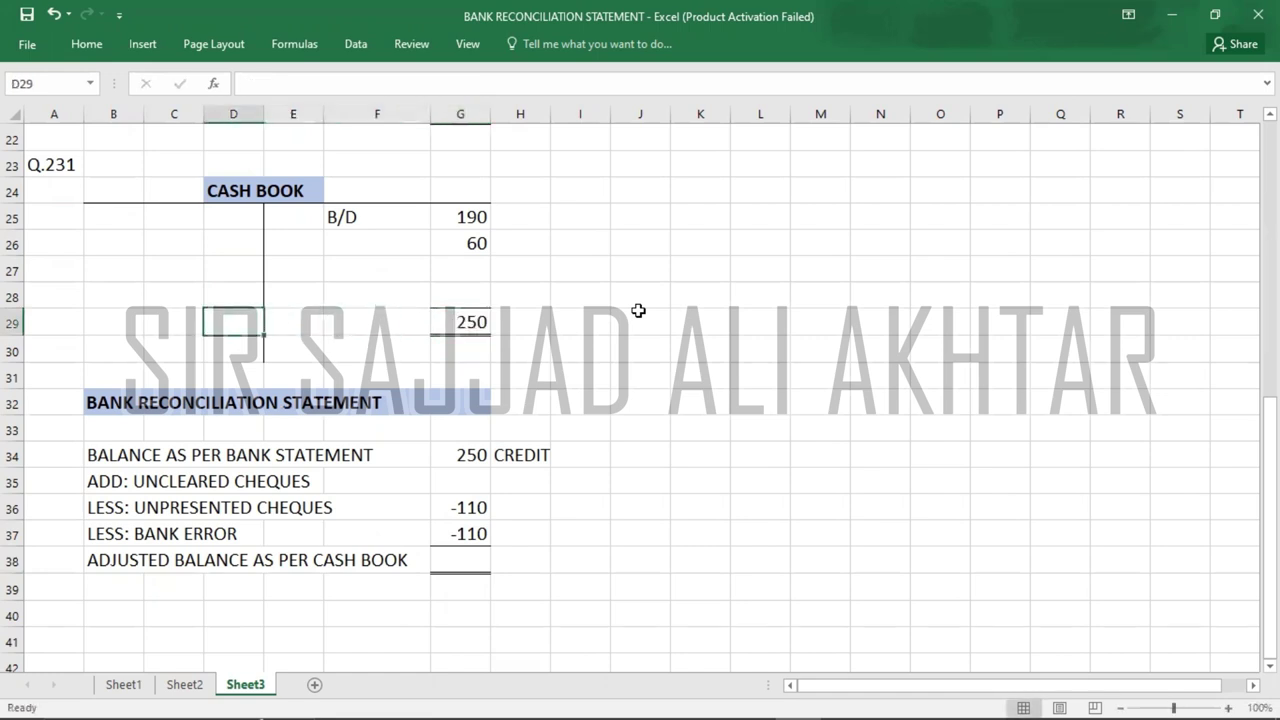
type("250")
- Enter the cash book's closing balance on the debit side, with C/D in C28 and 250 in D28
key("Up")
key("Left")
type("C/D")
key("Right")
type("250")
key("Down")
key("Left")
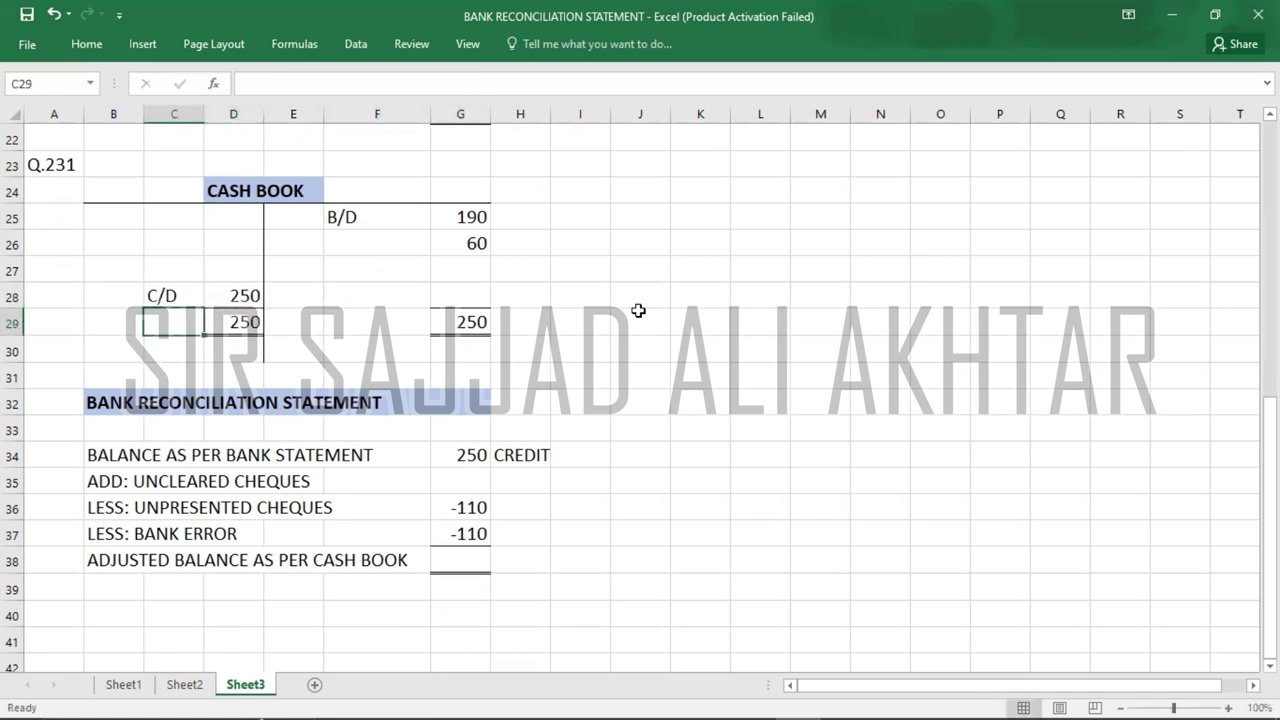
- Enter 250 as the adjusted balance in G38 and bring down the cash book balance with B/D in F30 and 250 in G30
left_click(455, 558)
type("250")
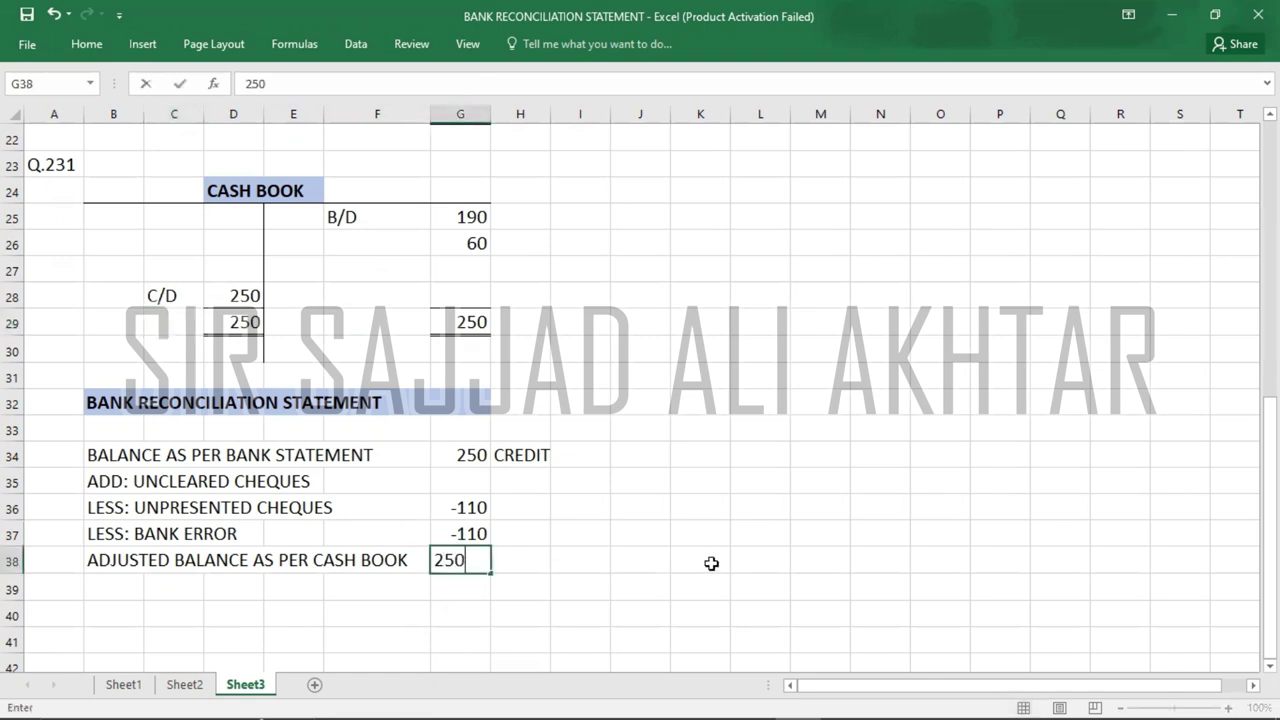
left_click(388, 352)
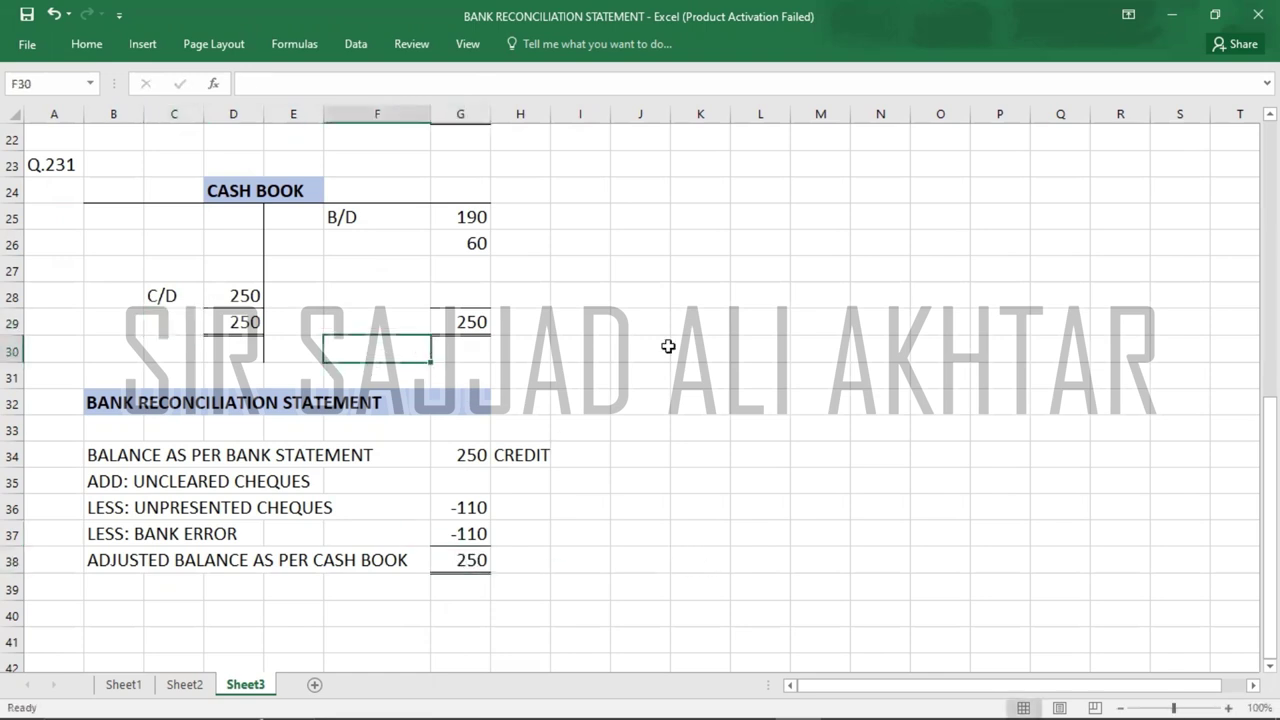
type("B/D")
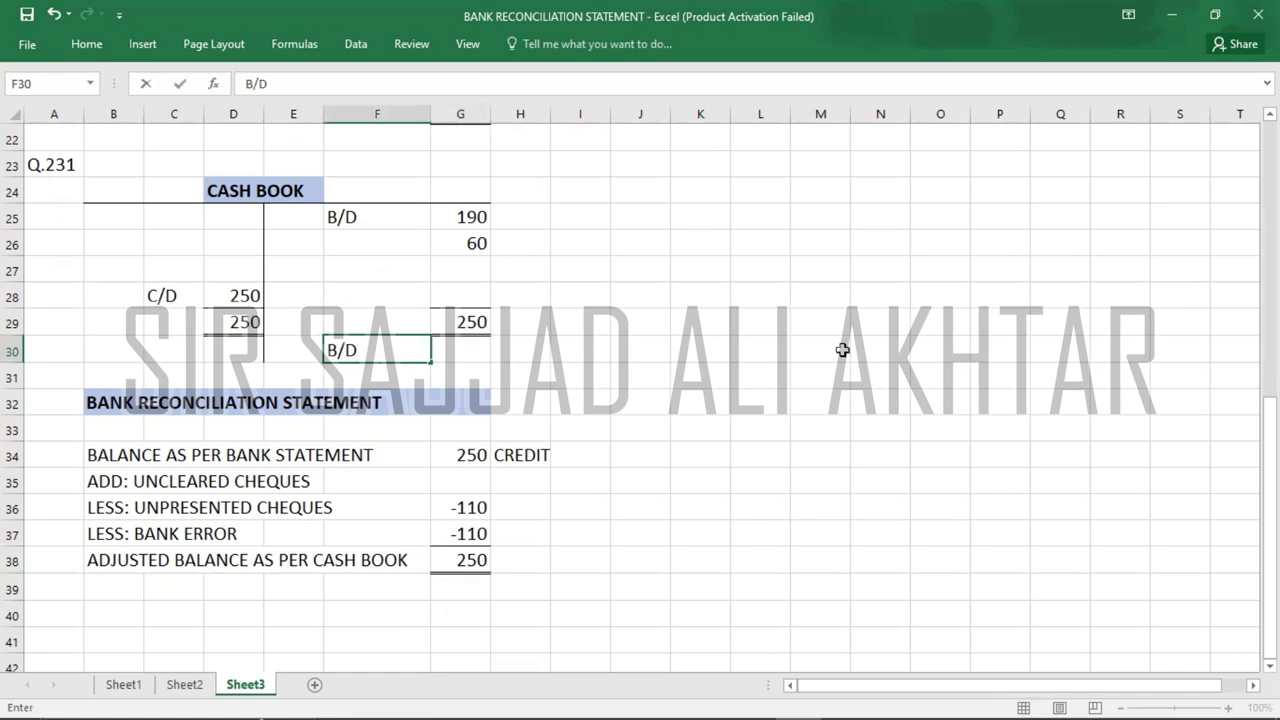
key("Tab")
type("250")
key("Return")
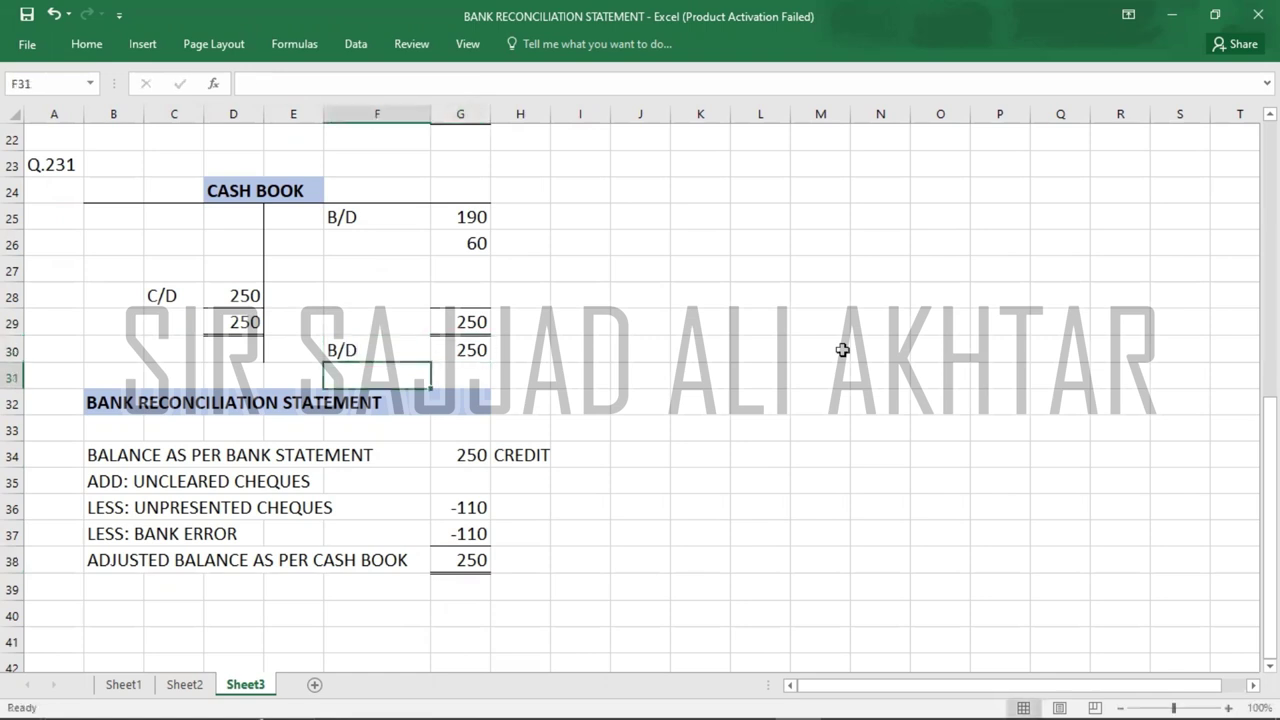
- Compare the cash book's brought-down balance in G30 with the reconciliation statement's adjusted balance in G38
left_click(482, 348)
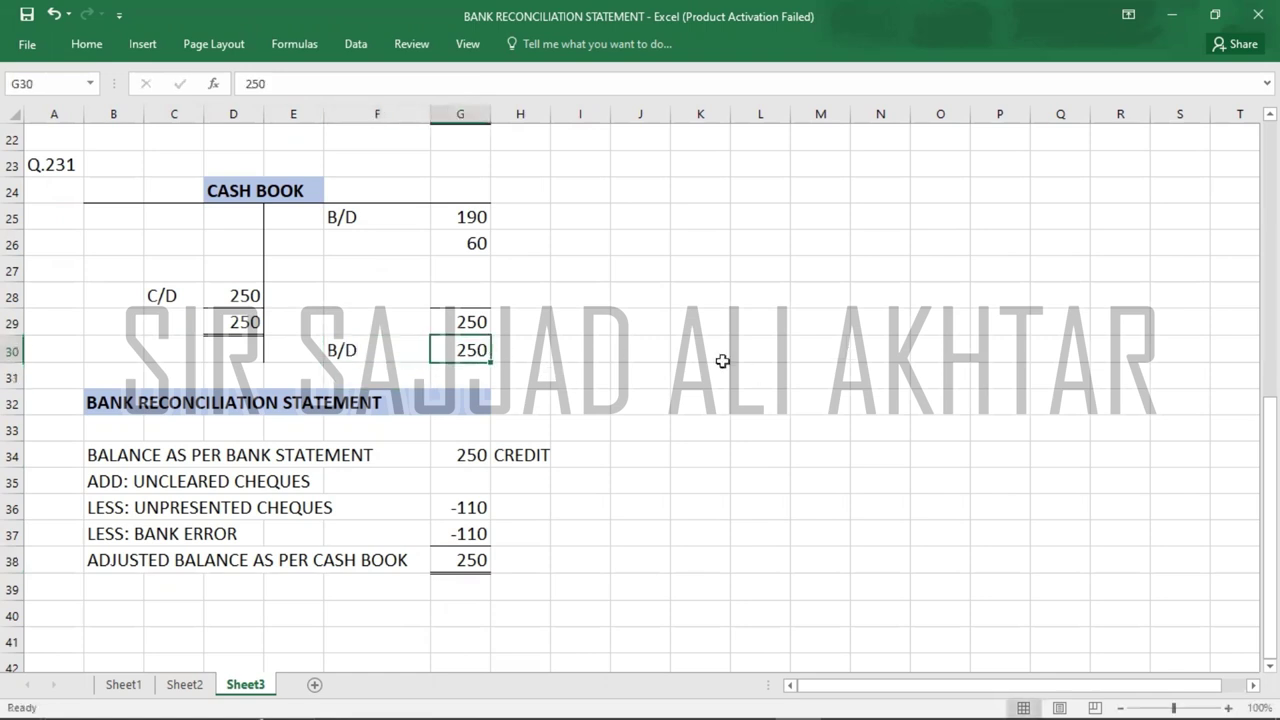
left_click(443, 566)
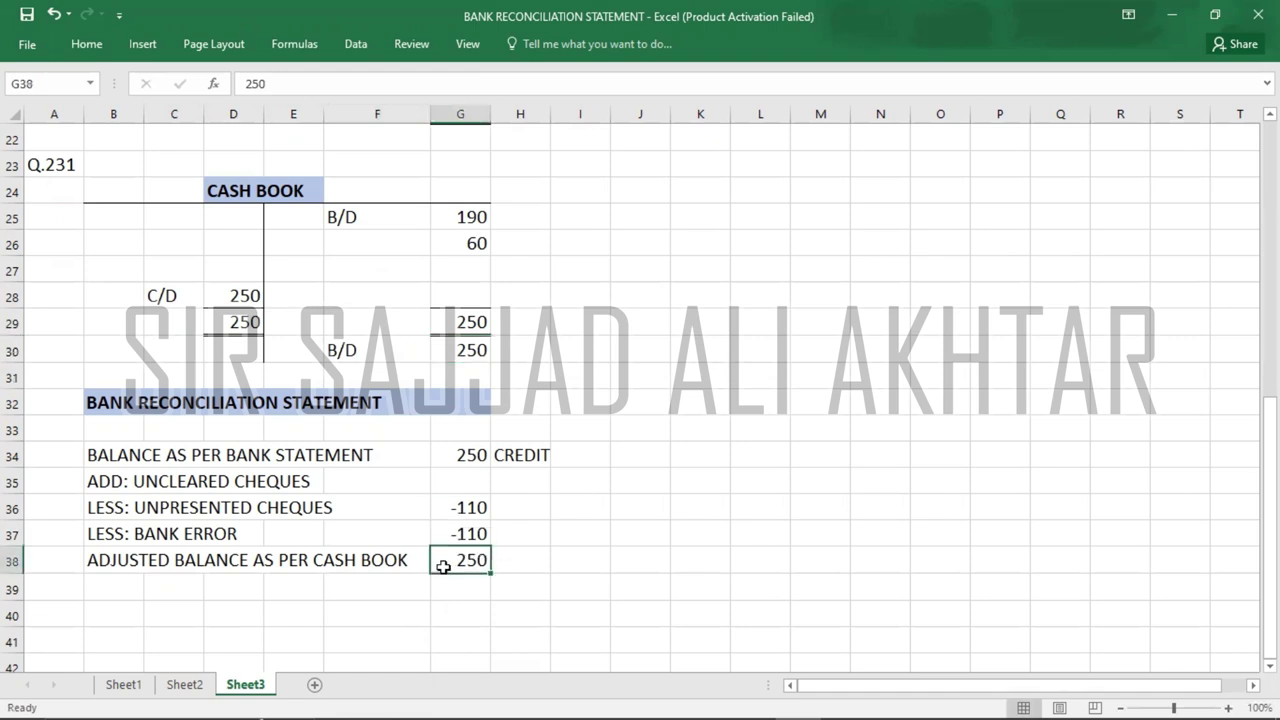
left_click(438, 360)
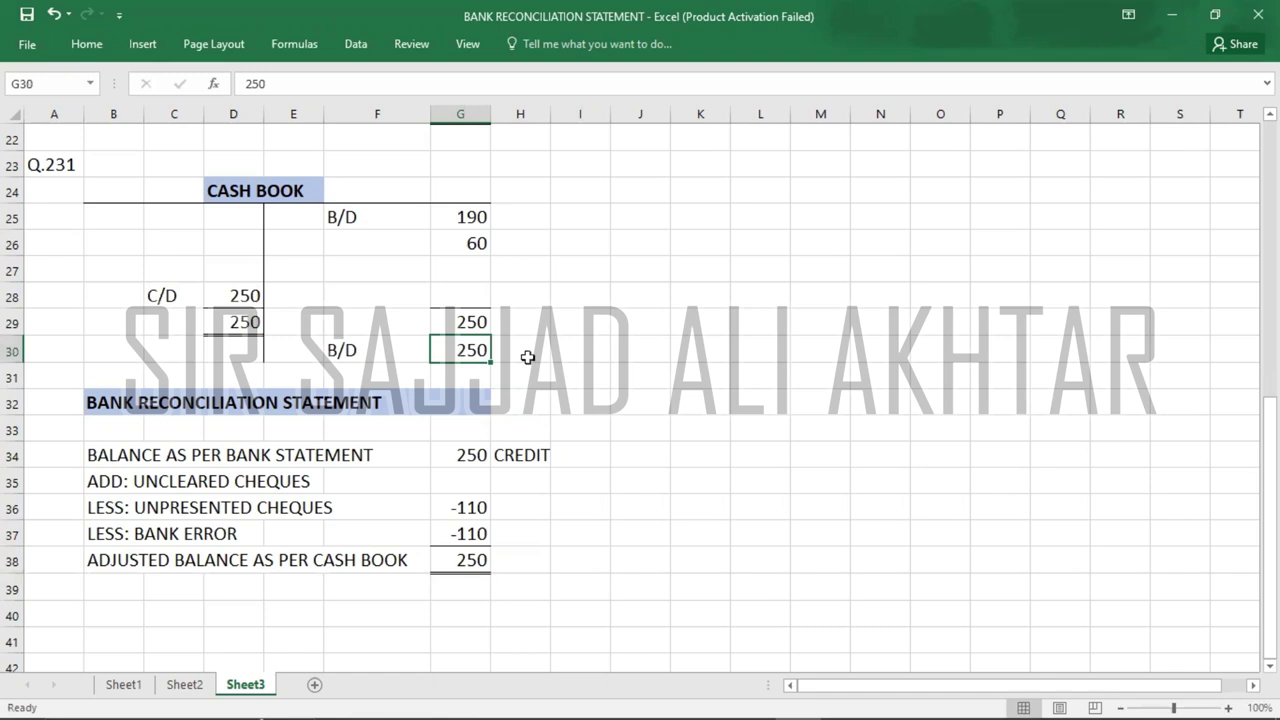
left_click(442, 560)
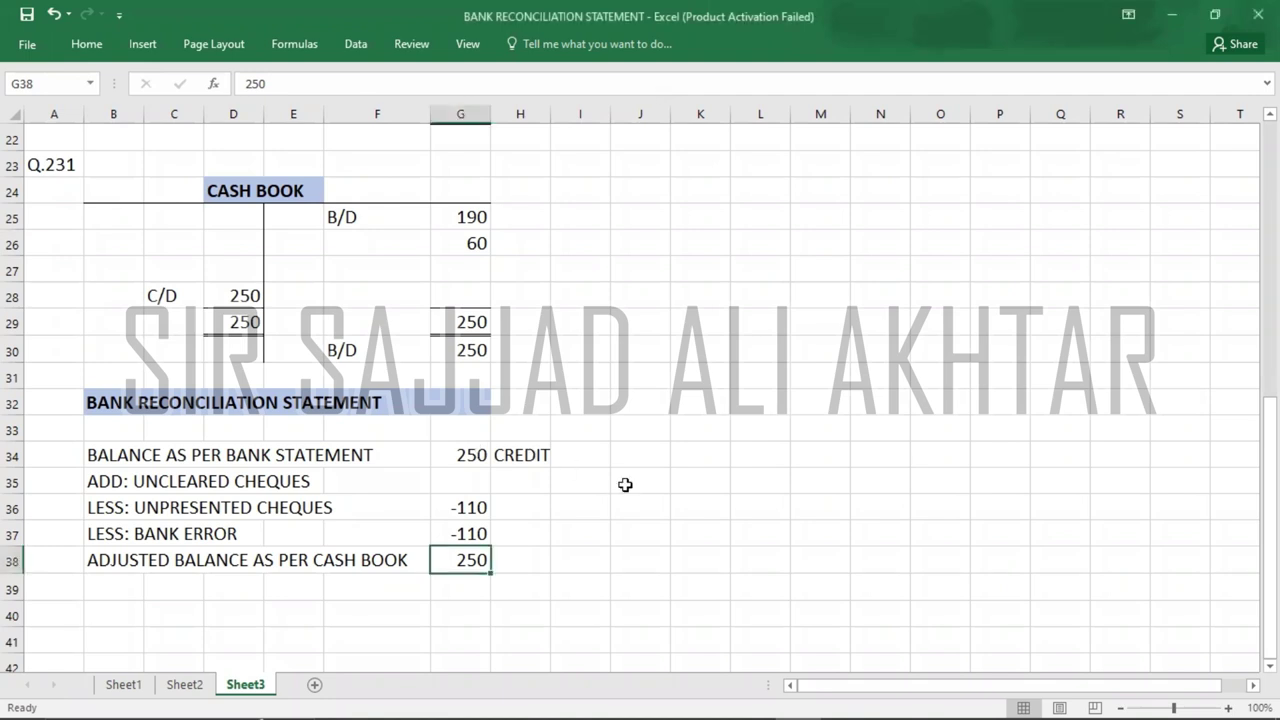
- Undo all option D entries in the cash book and bank reconciliation statement, including the bank error line
key("ctrl+z")
key("ctrl+z")
key("ctrl+z")
key("ctrl+z")
key("ctrl+z")
key("ctrl+z")
key("ctrl+z")
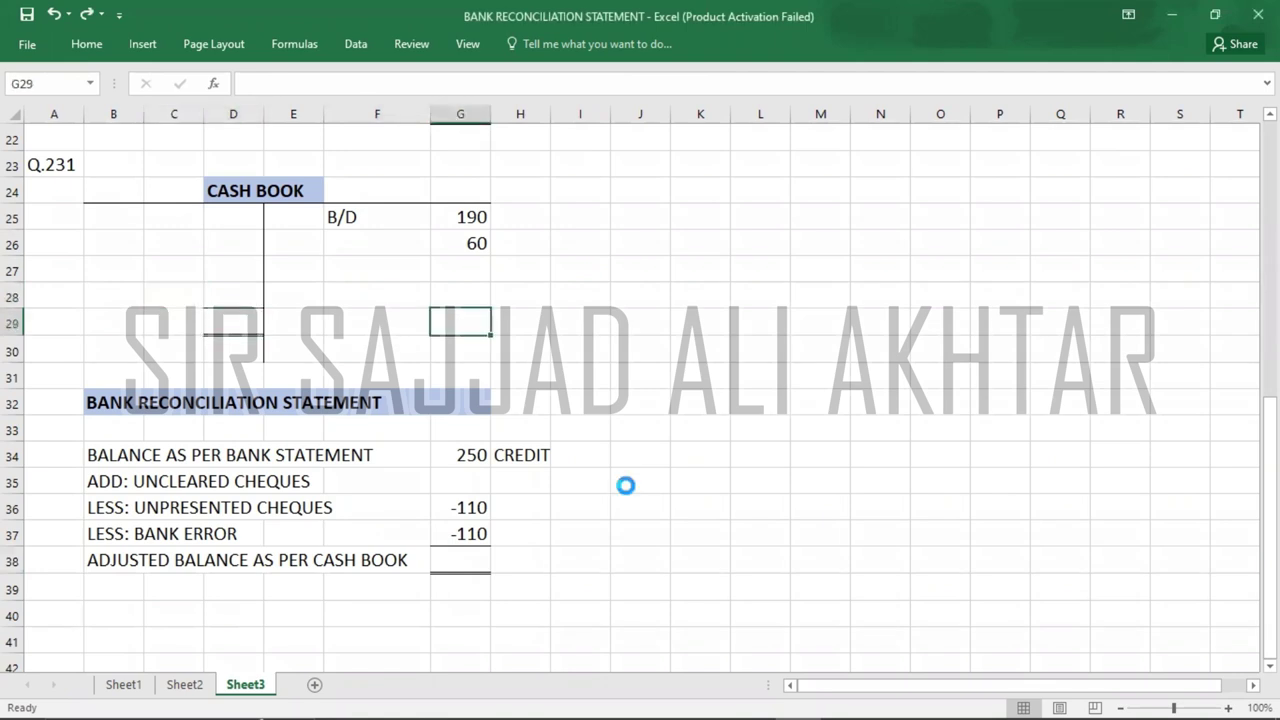
key("ctrl+z")
key("ctrl+z")
key("ctrl+z")
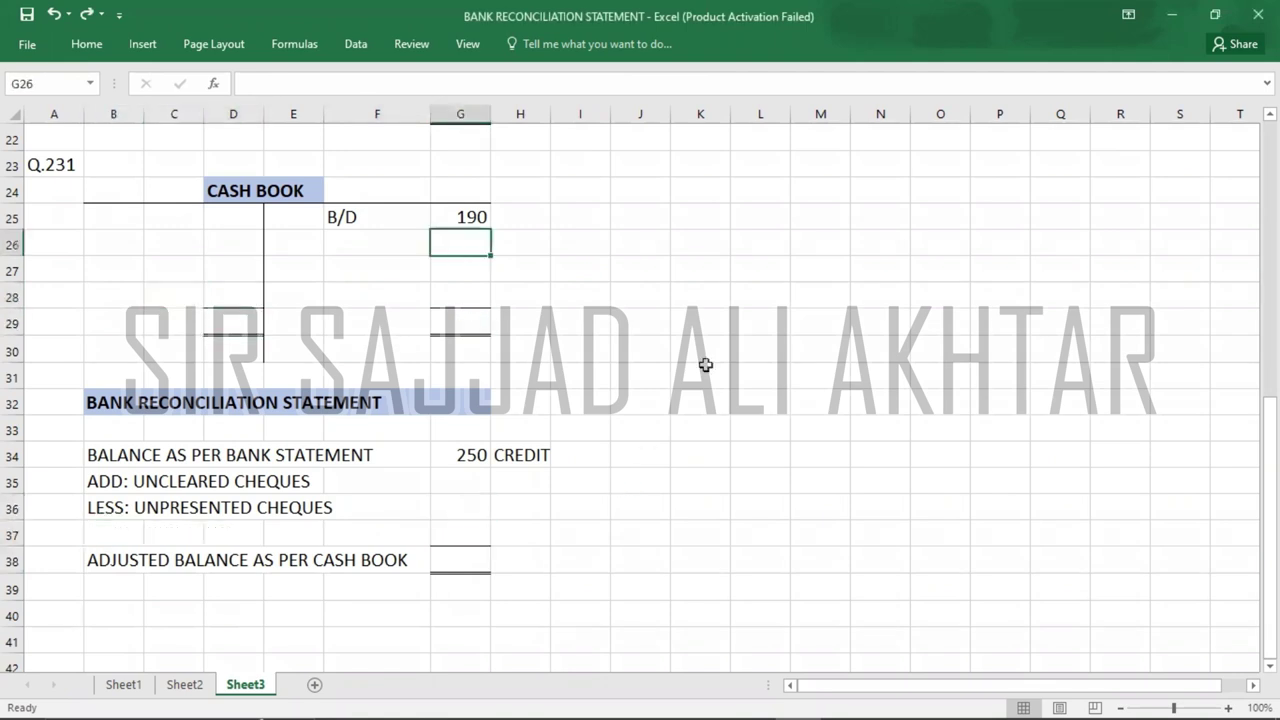
- Enter option B's unpresented cheques as -150 in G36 of the bank reconciliation statement
key("alt+Tab")
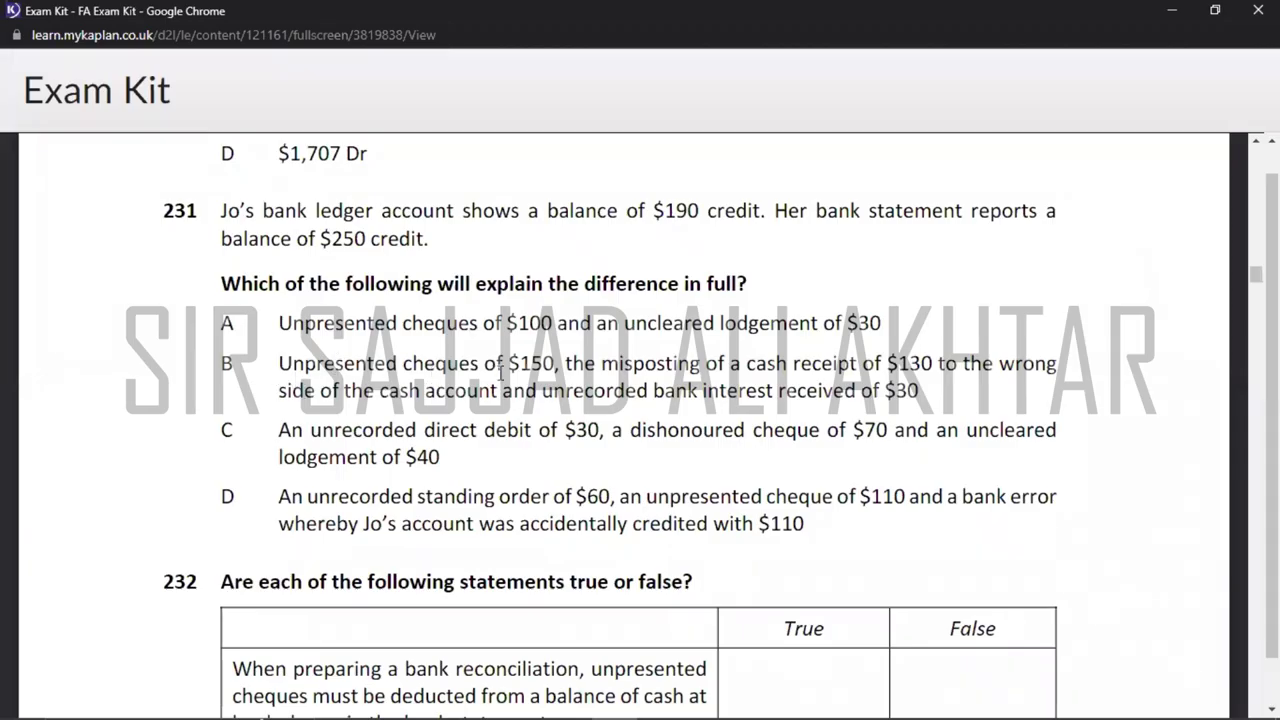
key("alt+Tab")
key("Down")
key("Down")
key("Down")
key("Down")
key("Down")
key("Down")
key("Down")
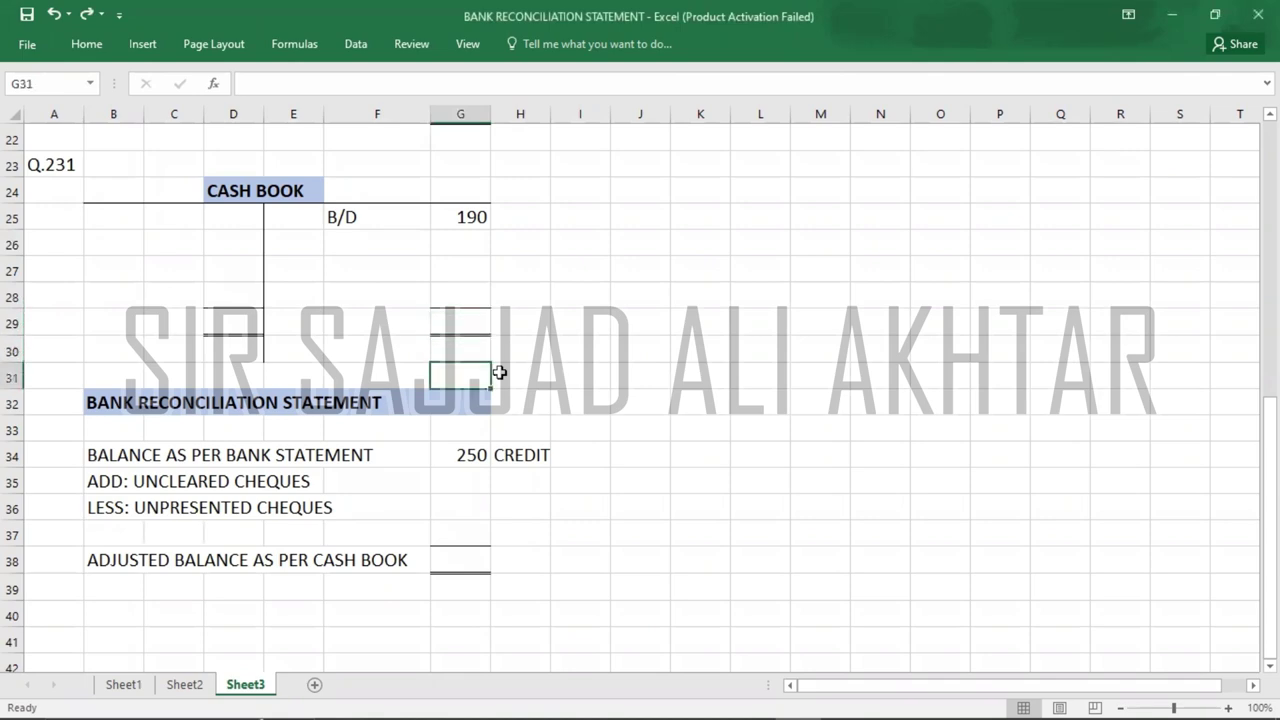
key("Down")
key("Down")
key("Down")
type("-150")
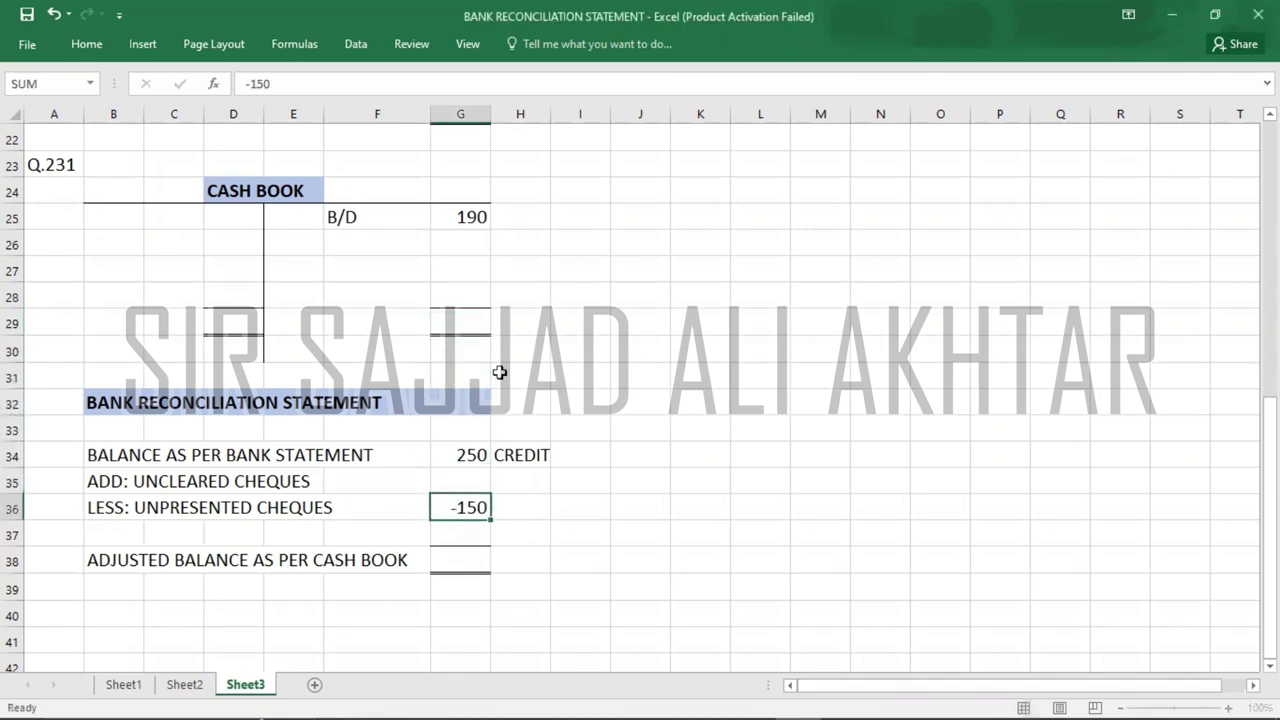
- Correct option B's misposted cash receipt by entering 260 on the cash book's debit side in D25
key("Return")
key("alt+Tab")
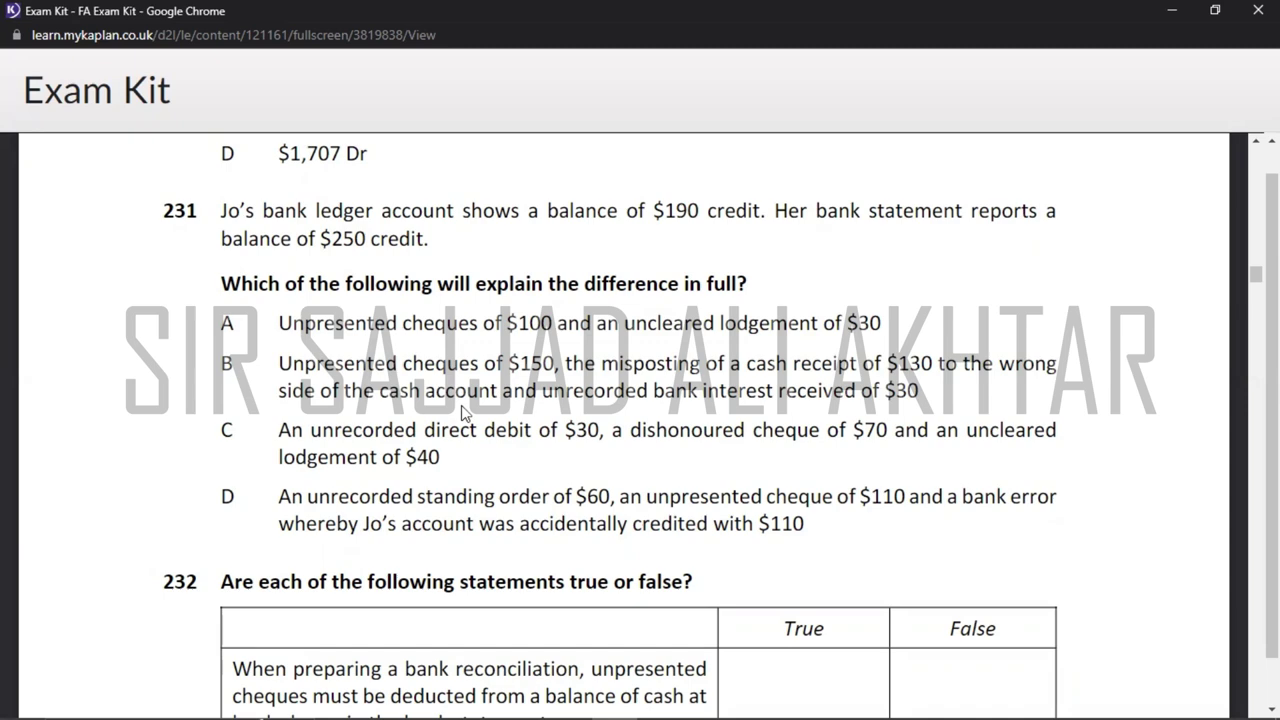
key("alt+Tab")
key("Up")
key("Up")
key("Up")
key("Up")
key("Up")
key("Up")
key("Up")
key("Up")
key("Up")
key("Up")
key("Up")
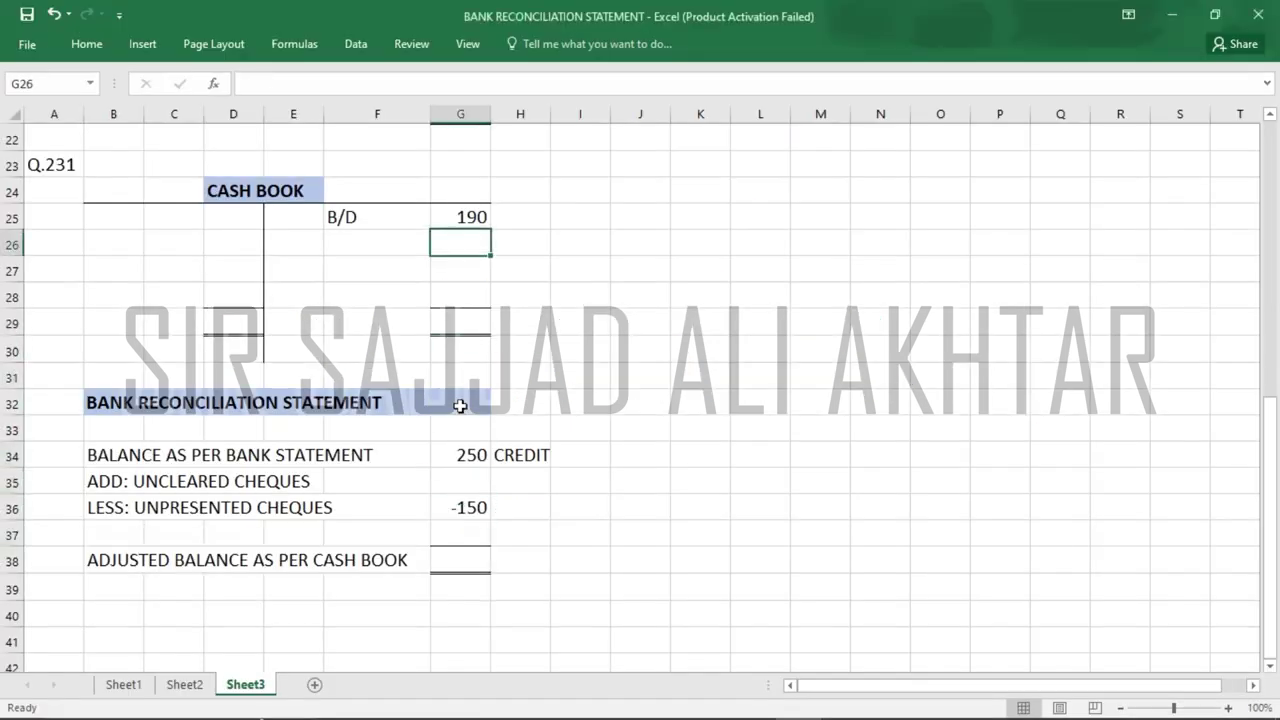
key("Left")
key("Left")
key("Left")
key("Up")
type("260")
key("Return")
- Enter option B's unrecorded bank interest of 30 on the cash book's debit side in D26
key("alt+Tab")
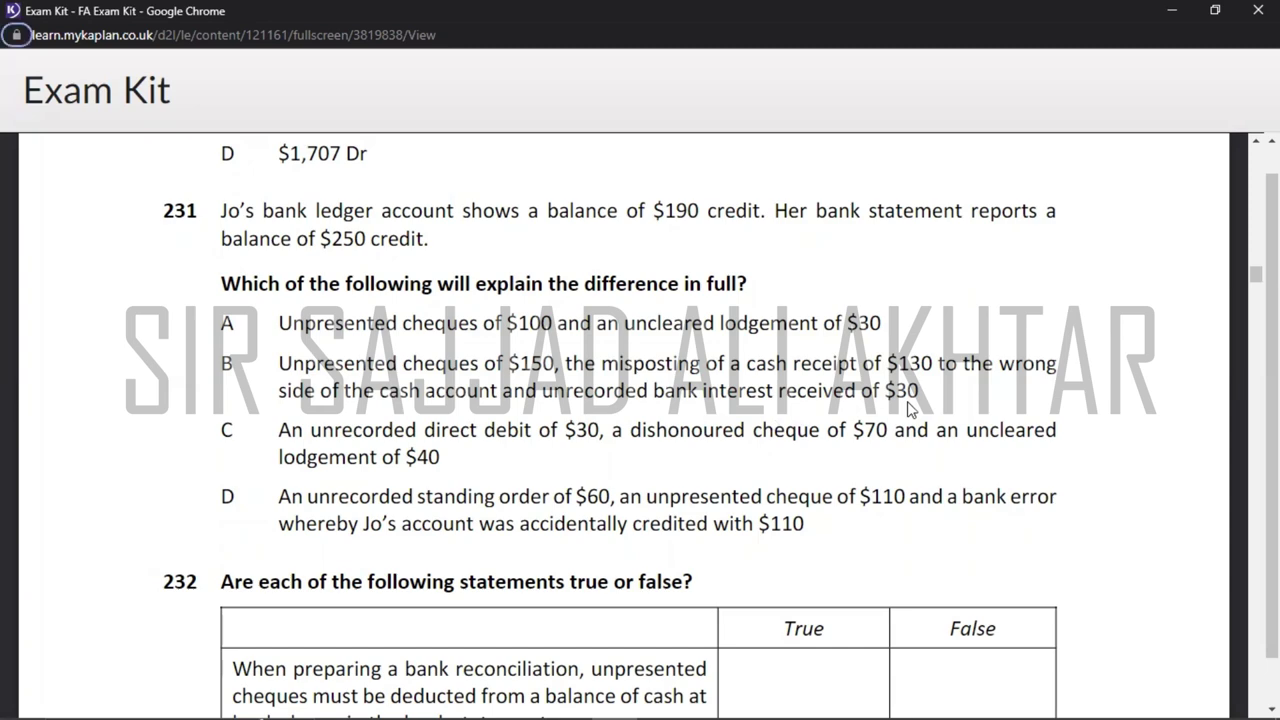
key("alt+Tab")
type("30")
key("Return")
- Enter 290 as the total on both sides of the cash book, in D29 and G29
key("Down")
key("Down")
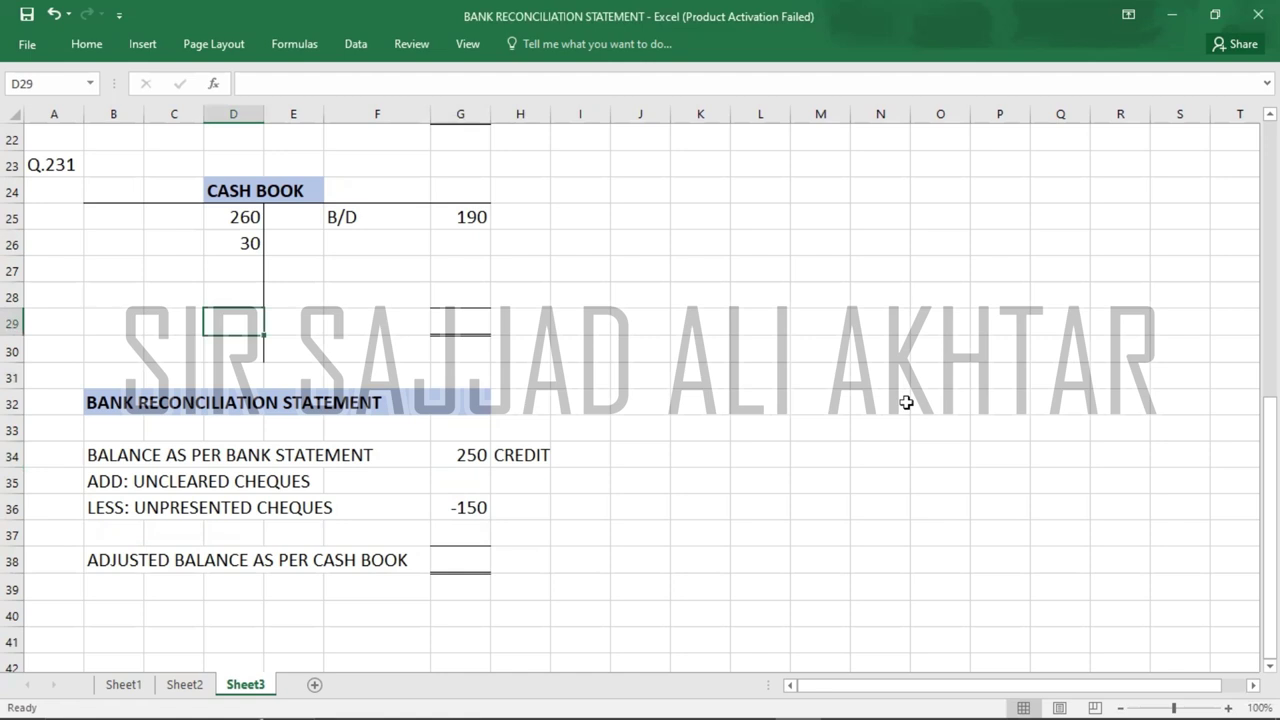
type("290")
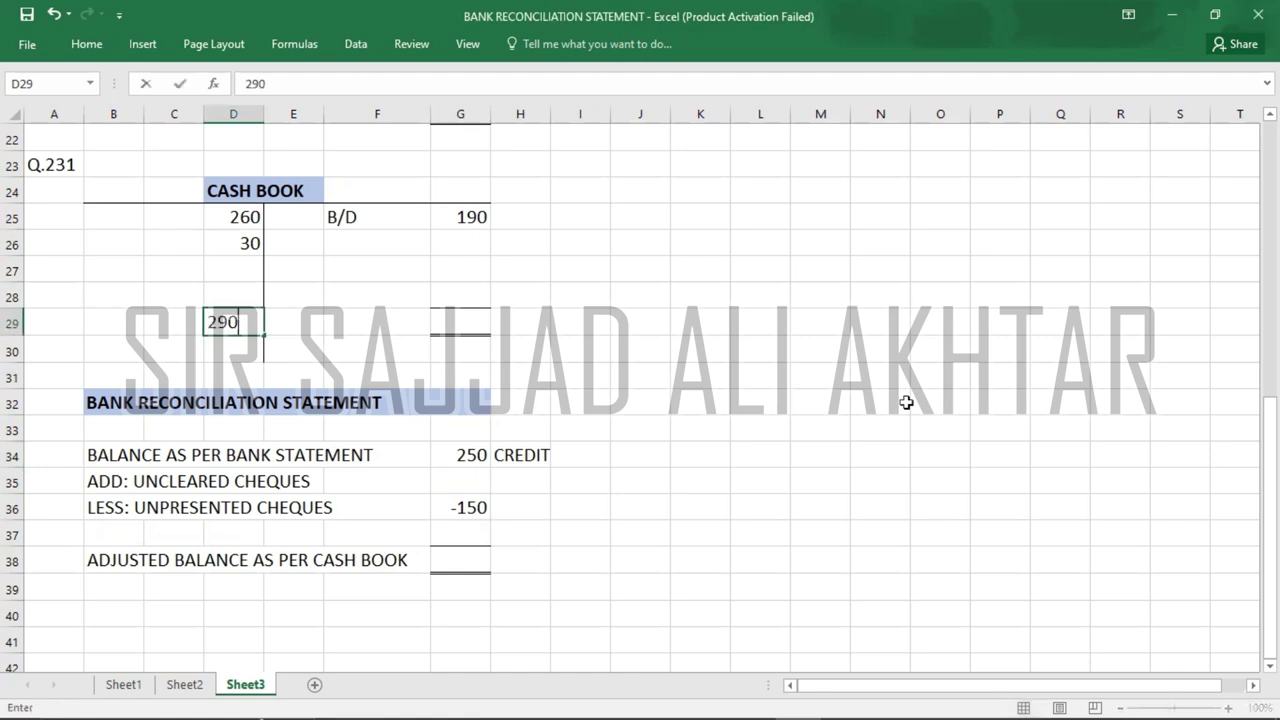
key("Right")
key("Right")
key("Right")
type("290")
key("Up")
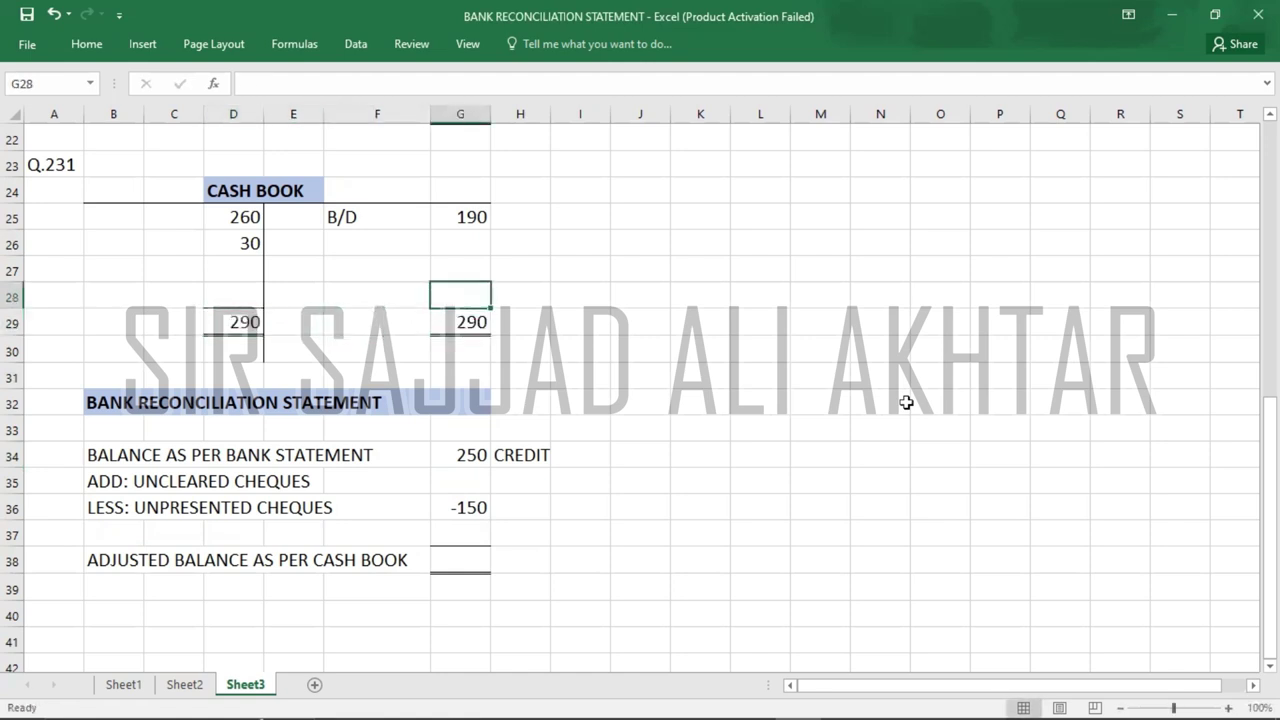
- Enter the cash book's closing balance with C/D in F28 and 100 in G28
key("Left")
type("C/D")
key("Right")
type("100")
- Bring down the cash book balance on the debit side with B/D in C30 and 100 in D30
key("Left")
key("Left")
key("Left")
key("Left")
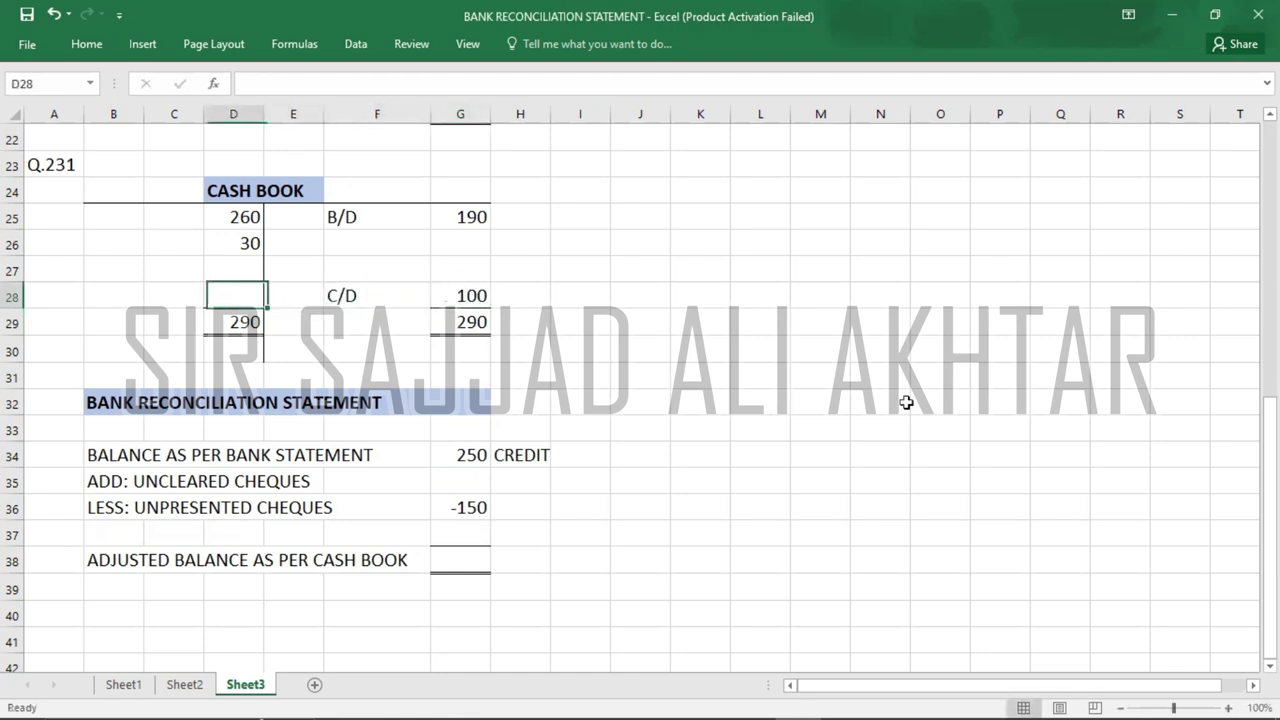
key("Down")
key("Down")
type("B/D")
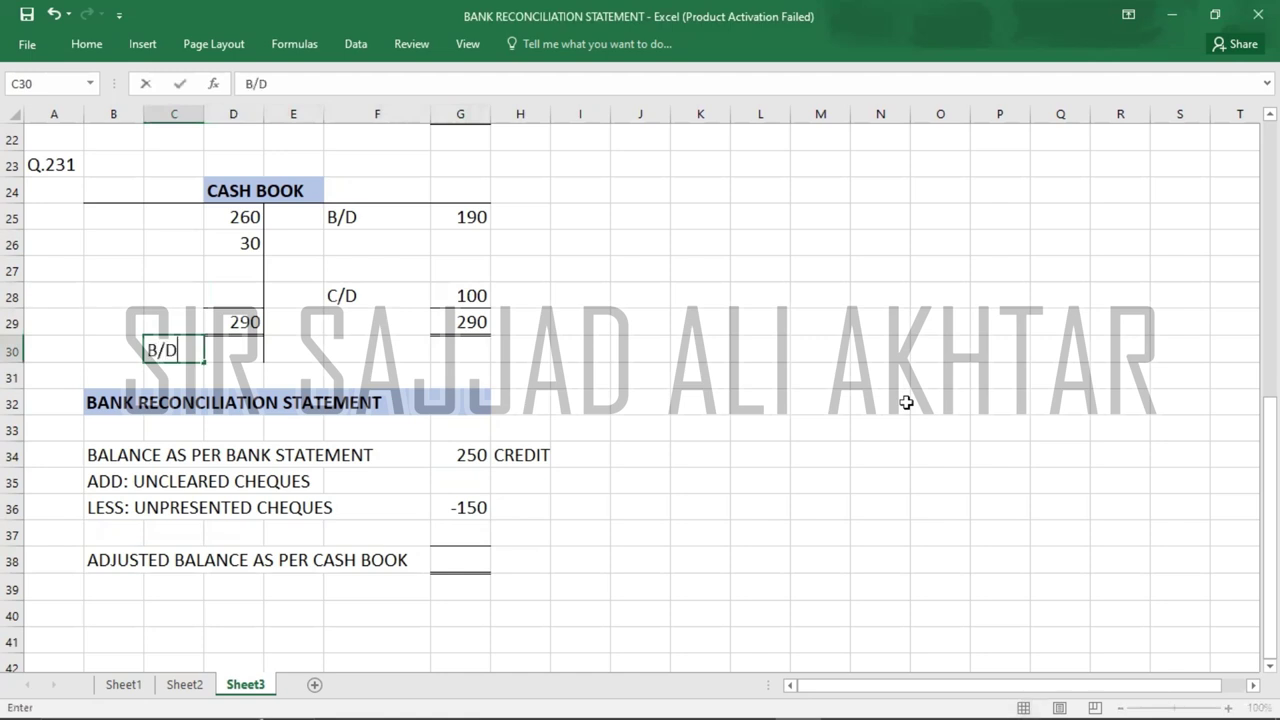
key("Tab")
type("100")
key("Return")
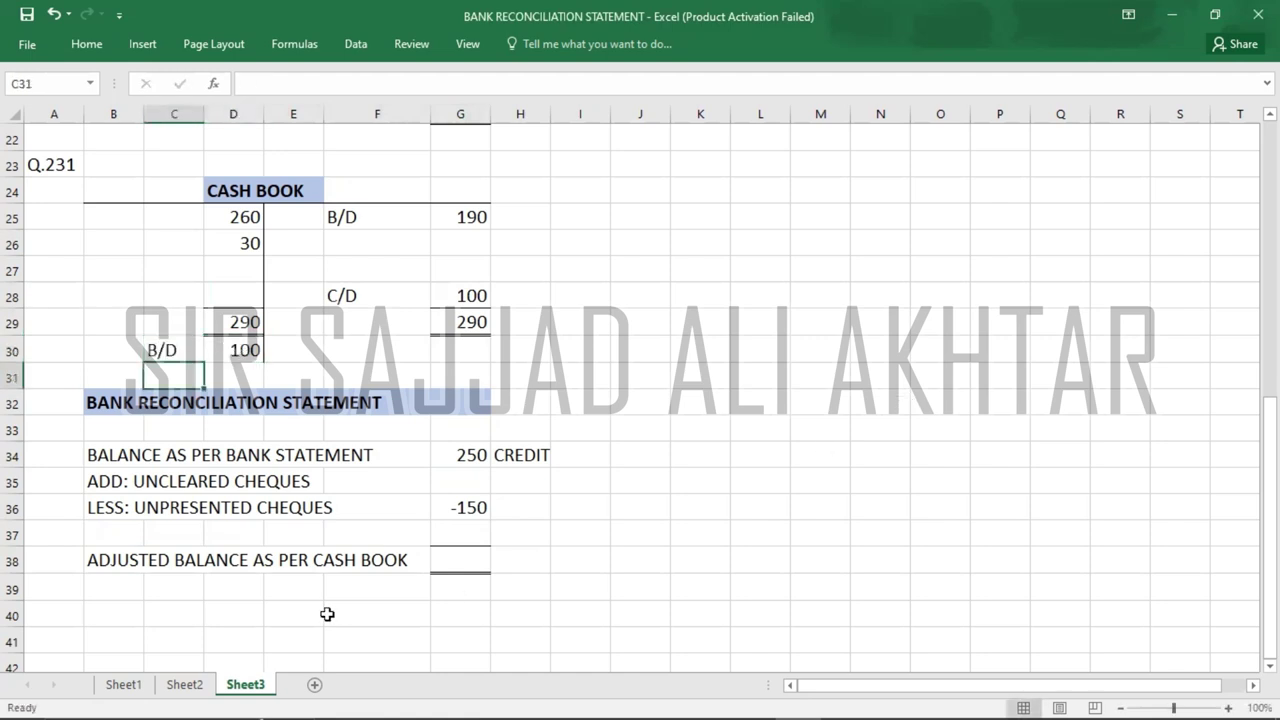
- Enter 100 as the adjusted balance as per cash book in G38 of the reconciliation statement
left_click(462, 556)
type("100")
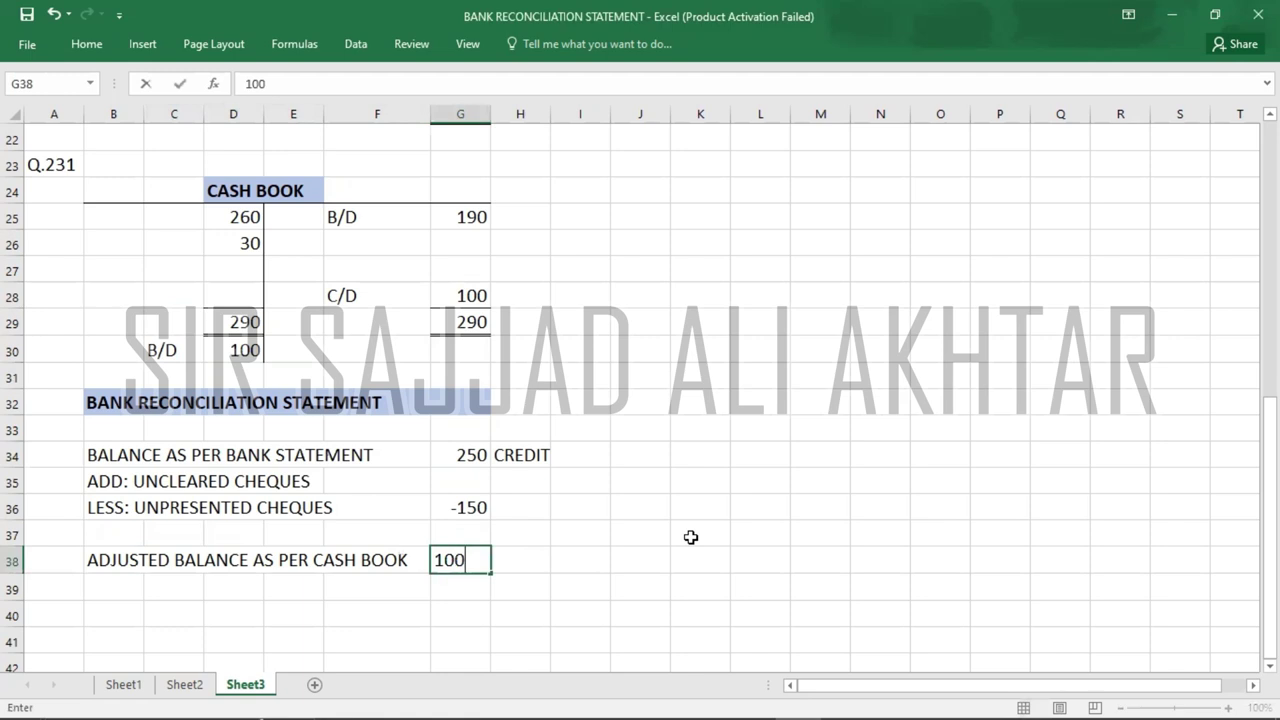
key("Return")
key("Down")
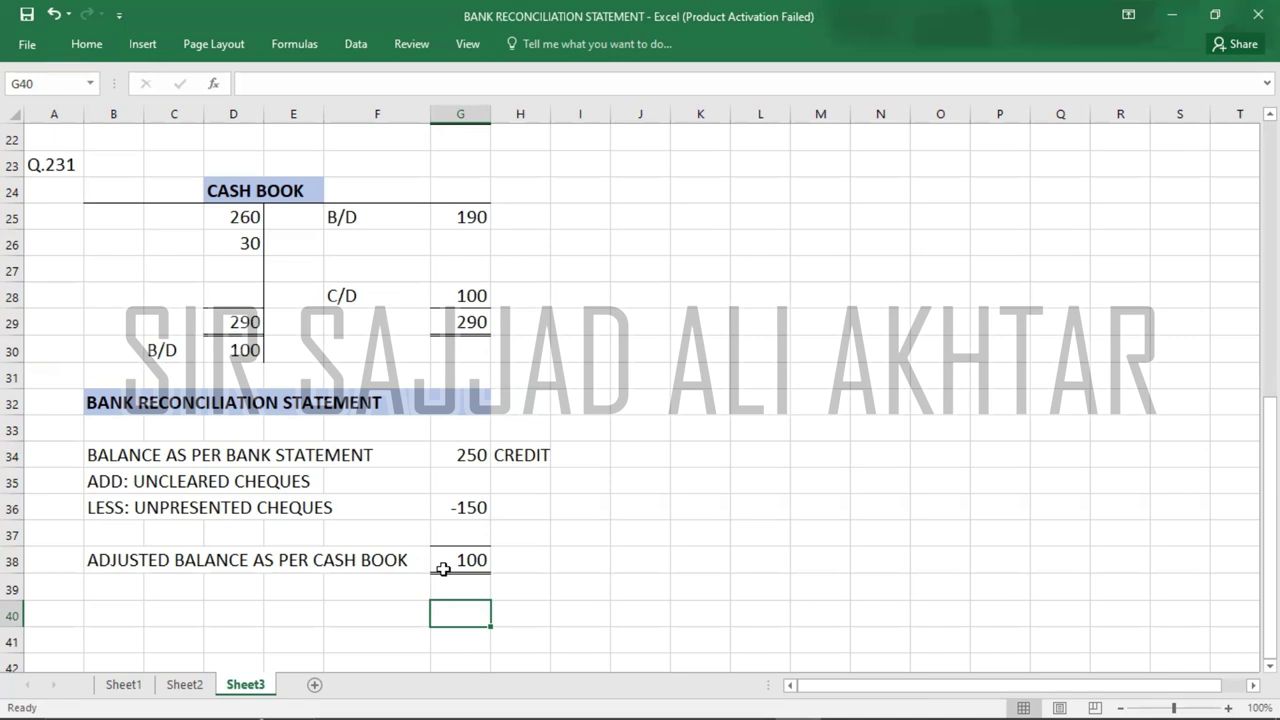
- Record B as the answer to Q.231 in A24
left_click(54, 189)
type("B")
key("Return")
- Label the next question by entering Q.232 in A41
key("Return")
key("Return")
key("Return")
key("Return")
key("Return")
key("Return")
key("Return")
key("Return")
key("Return")
key("Return")
key("Return")
key("Return")
key("Return")
key("Return")
key("Return")
key("Return")
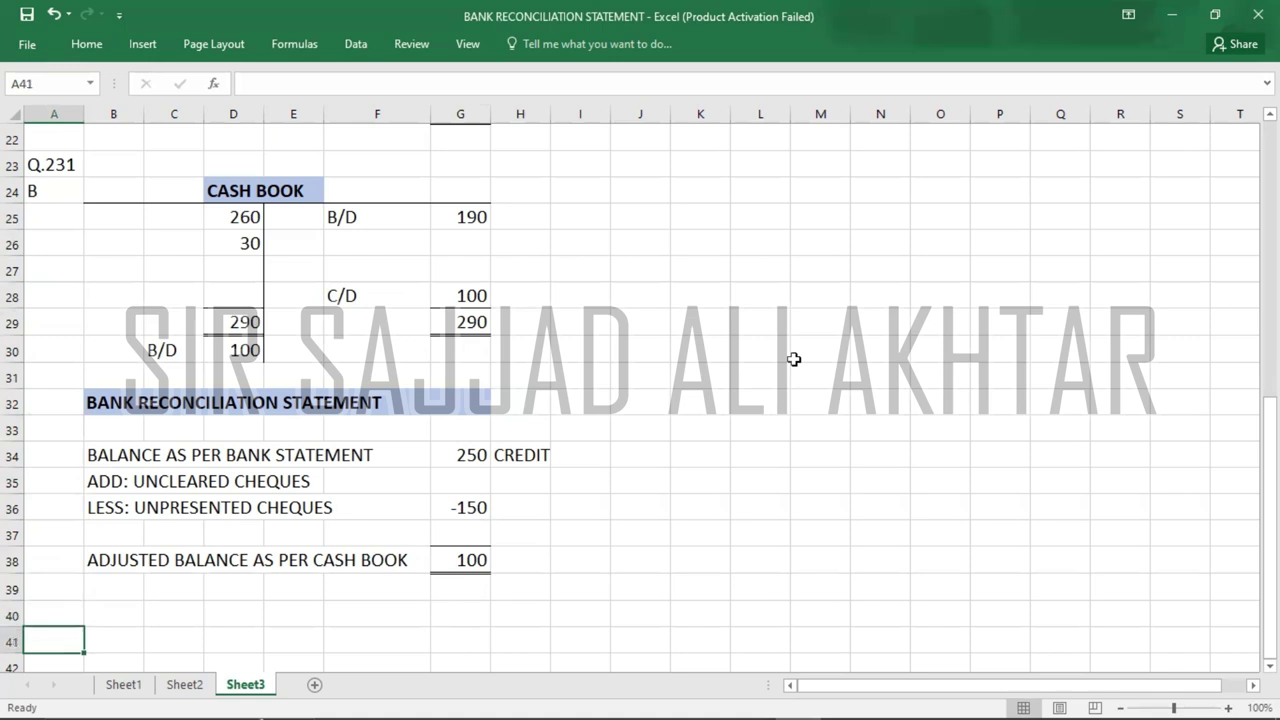
type("Q.")
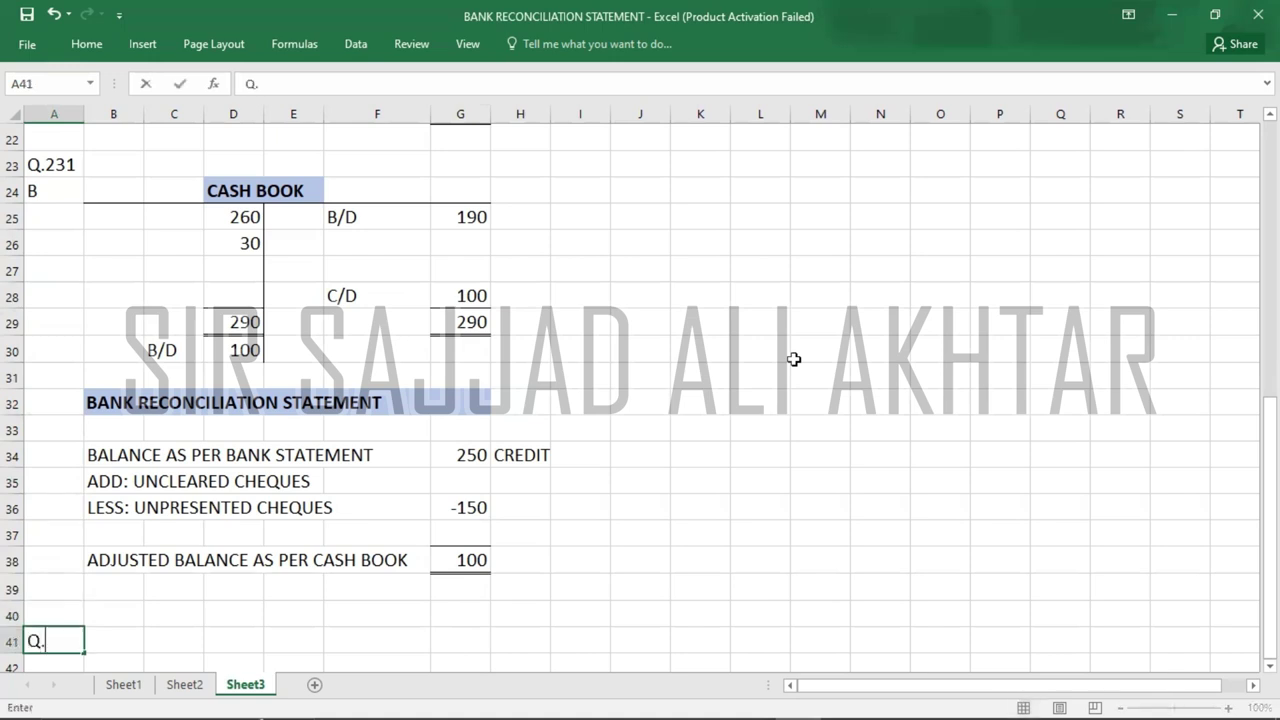
type("232")
key("Return")
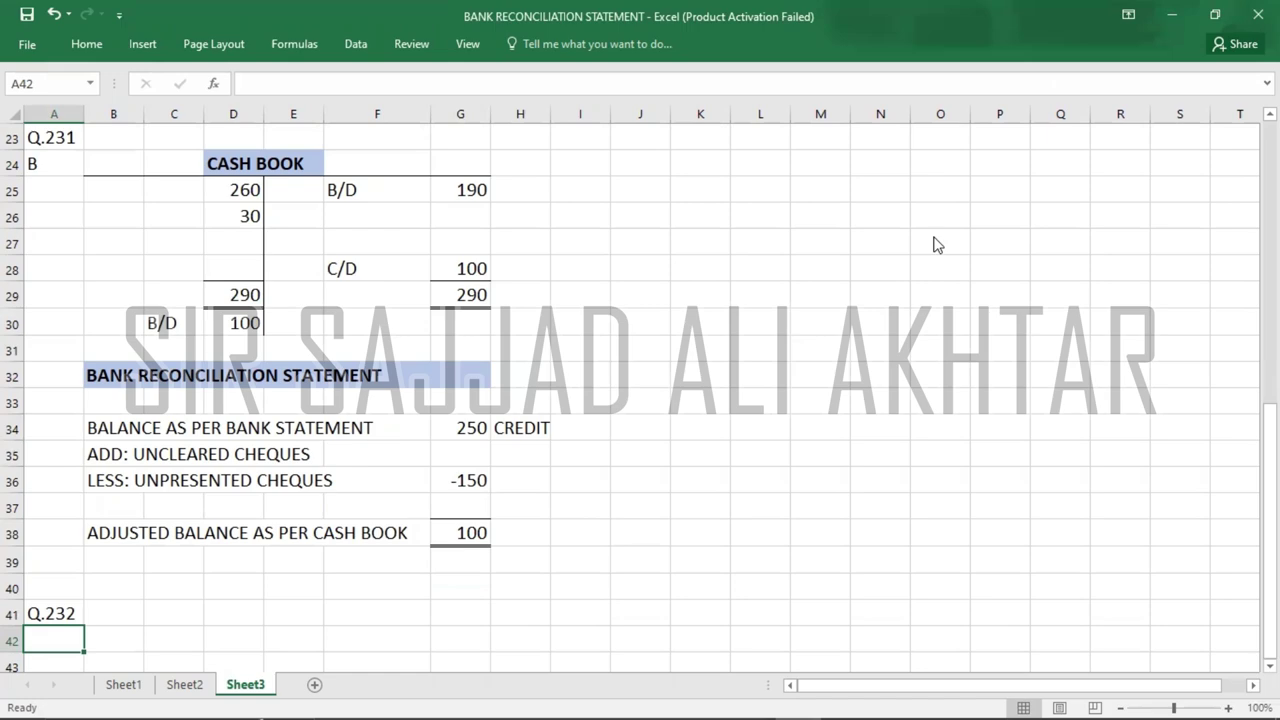
- Switch to the Exam Kit and read question 232's true-or-false statements on bank reconciliation
key("alt+Tab")
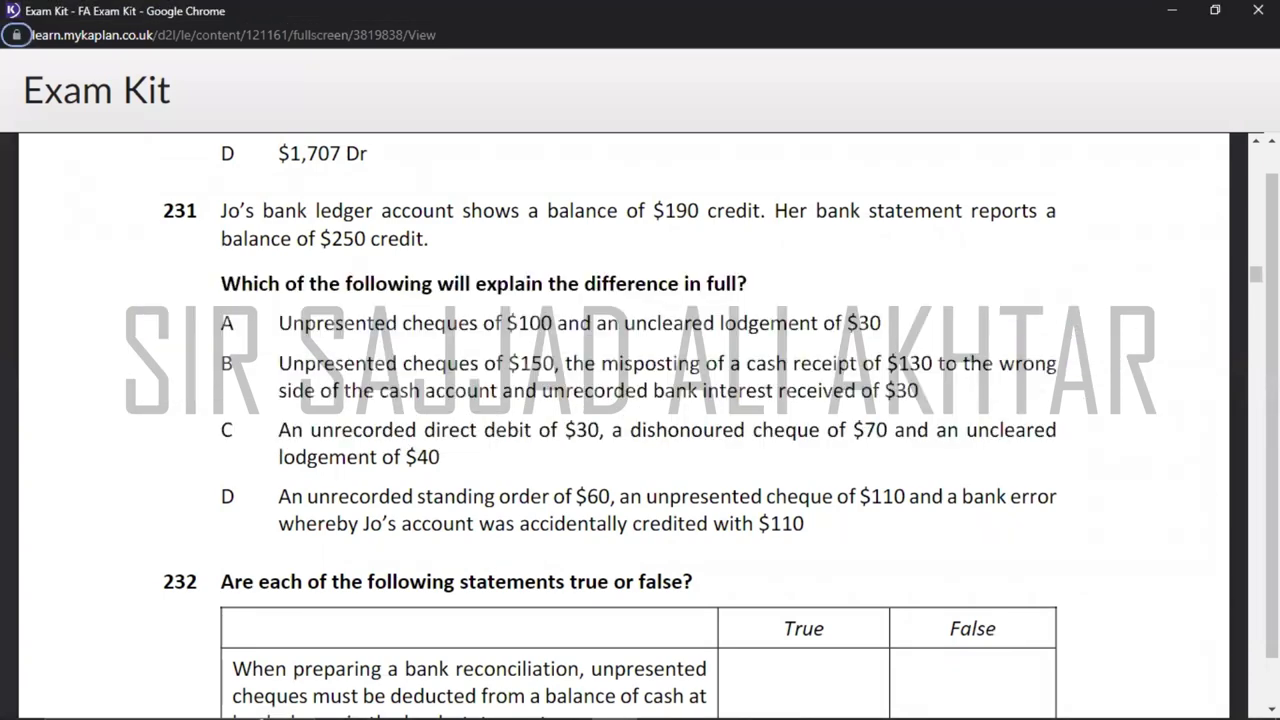
scroll(640, 420, "down", 1)
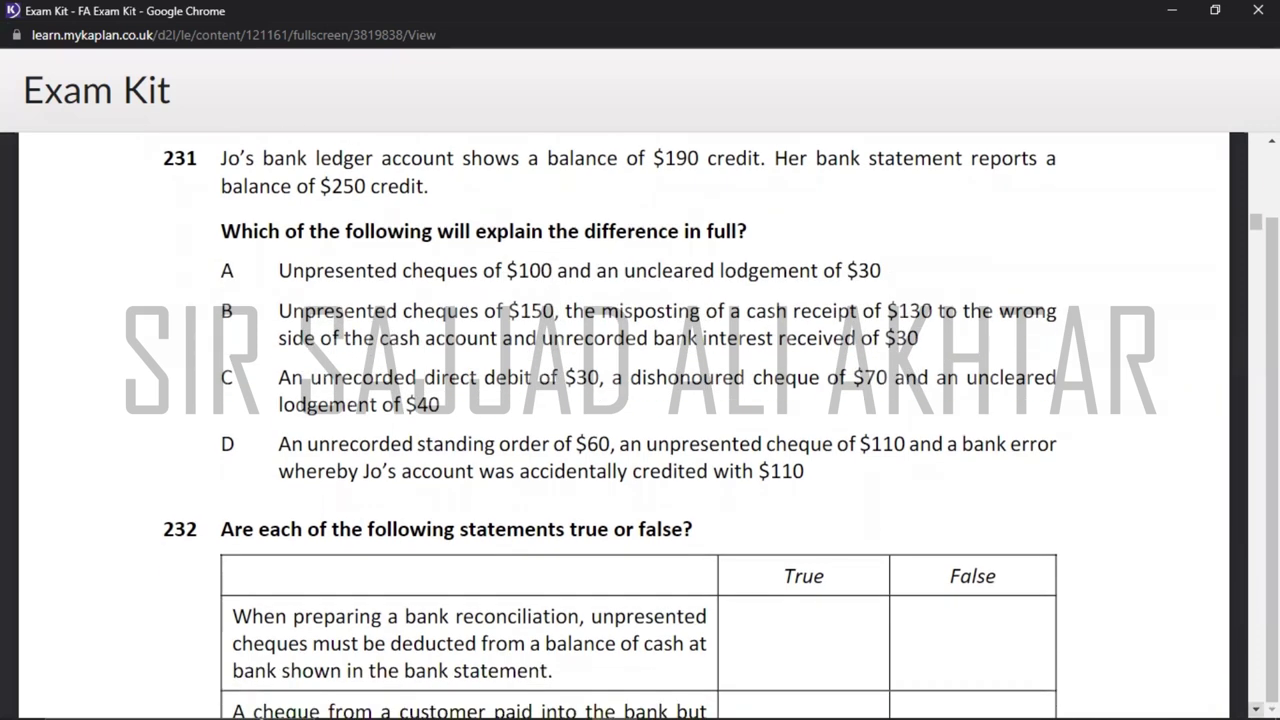
scroll(713, 430, "down", 6)
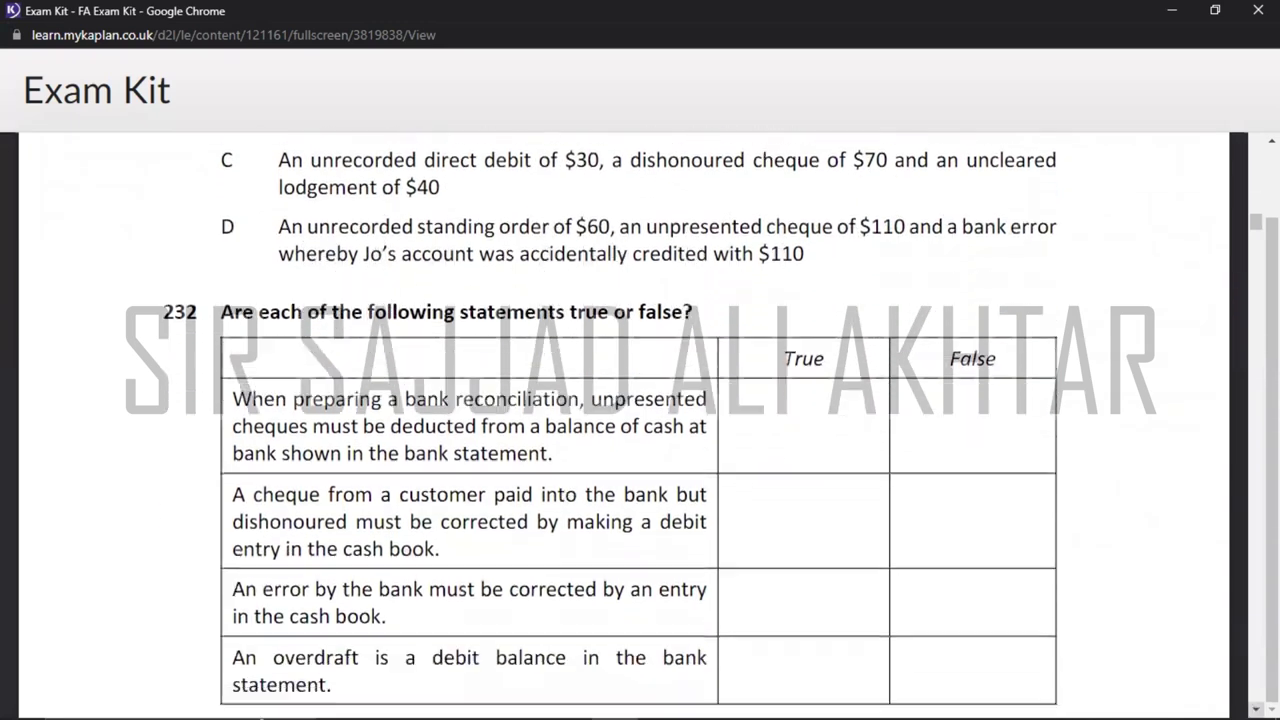
scroll(640, 430, "down", 1)
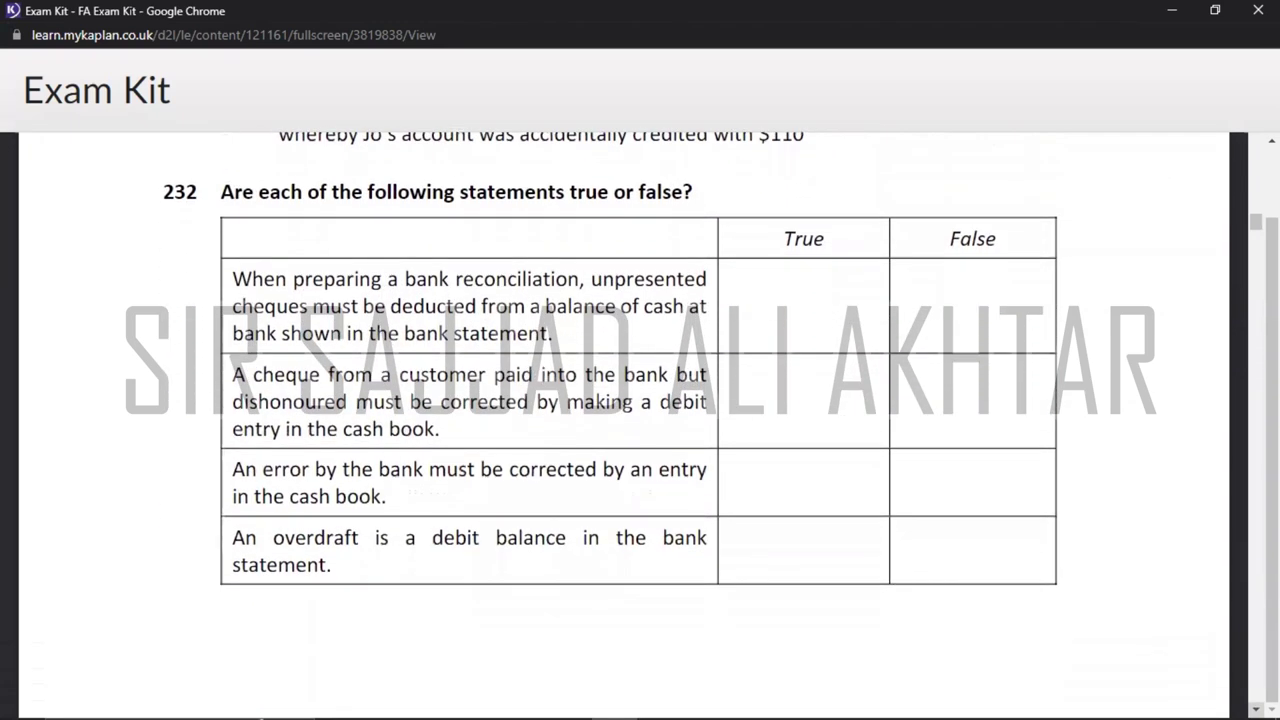
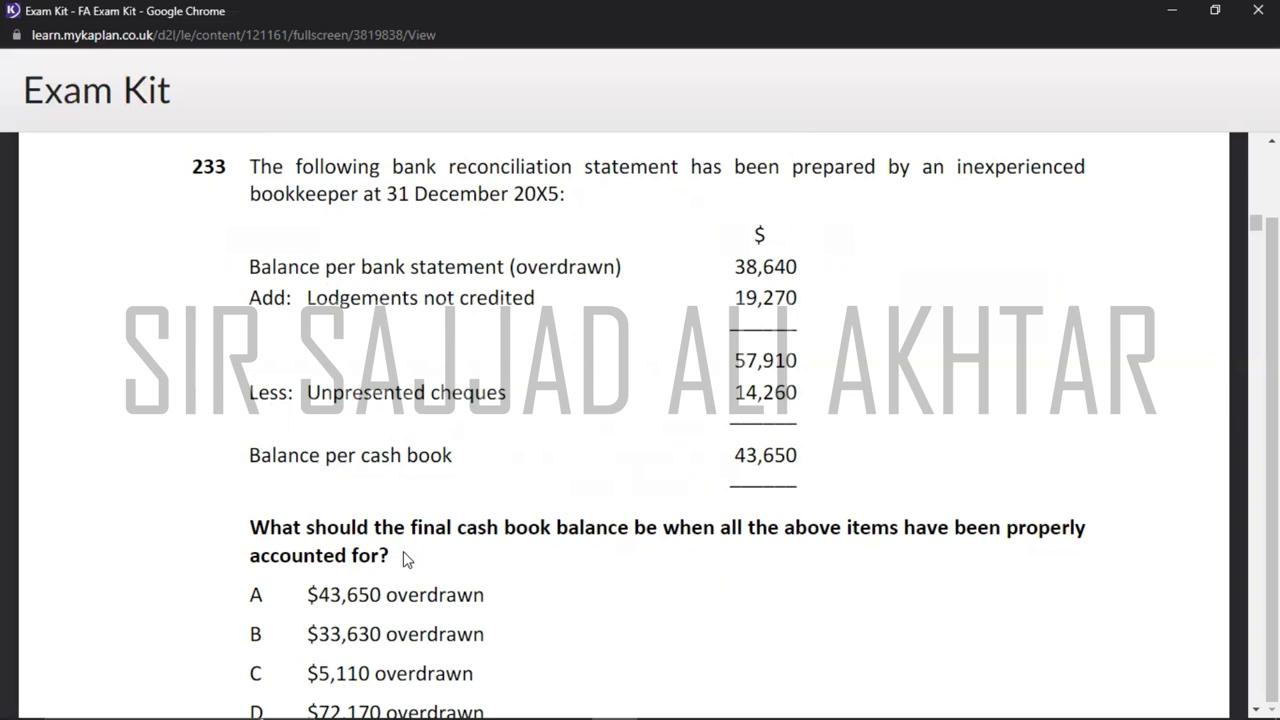
- Calculate question 233's corrected cash book balance in Calculator as -38640 + 19270 - 14260
scroll(403, 551, "down", 1)
scroll(404, 551, "up", 1)
key("alt+Tab")
key("alt+Tab")
key("alt+Tab")
key("Escape")
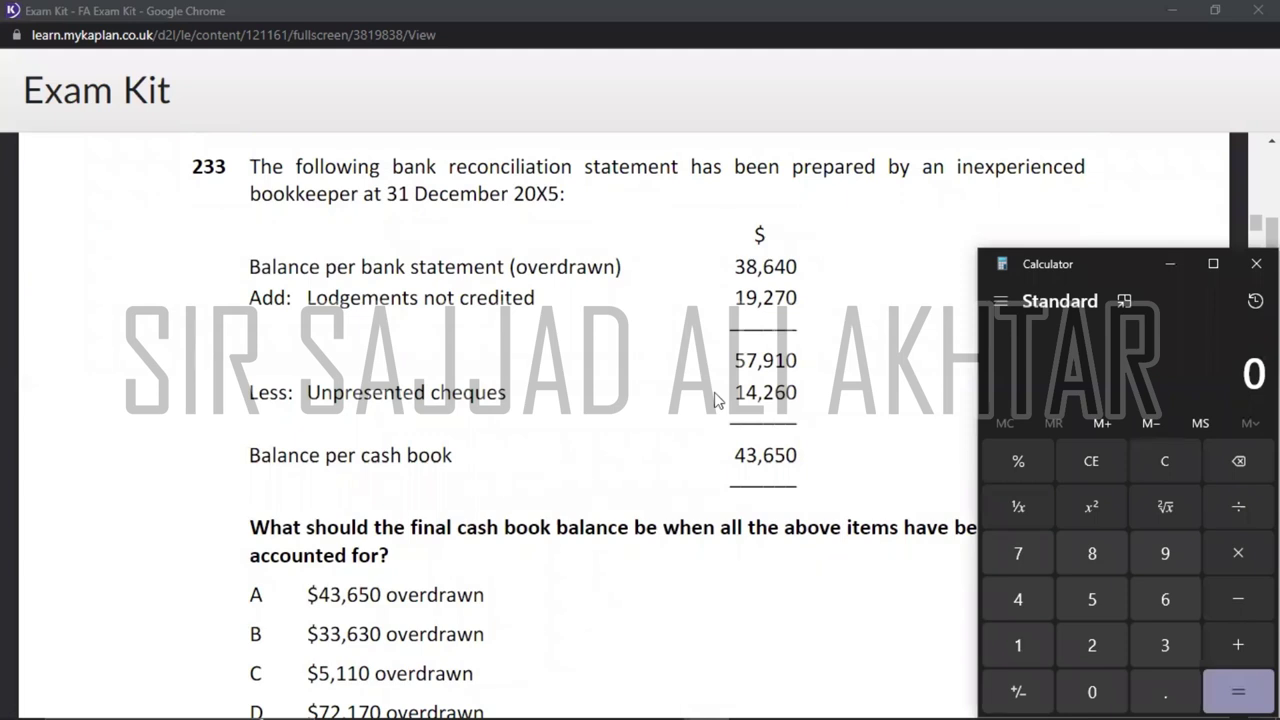
key("minus")
type("38")
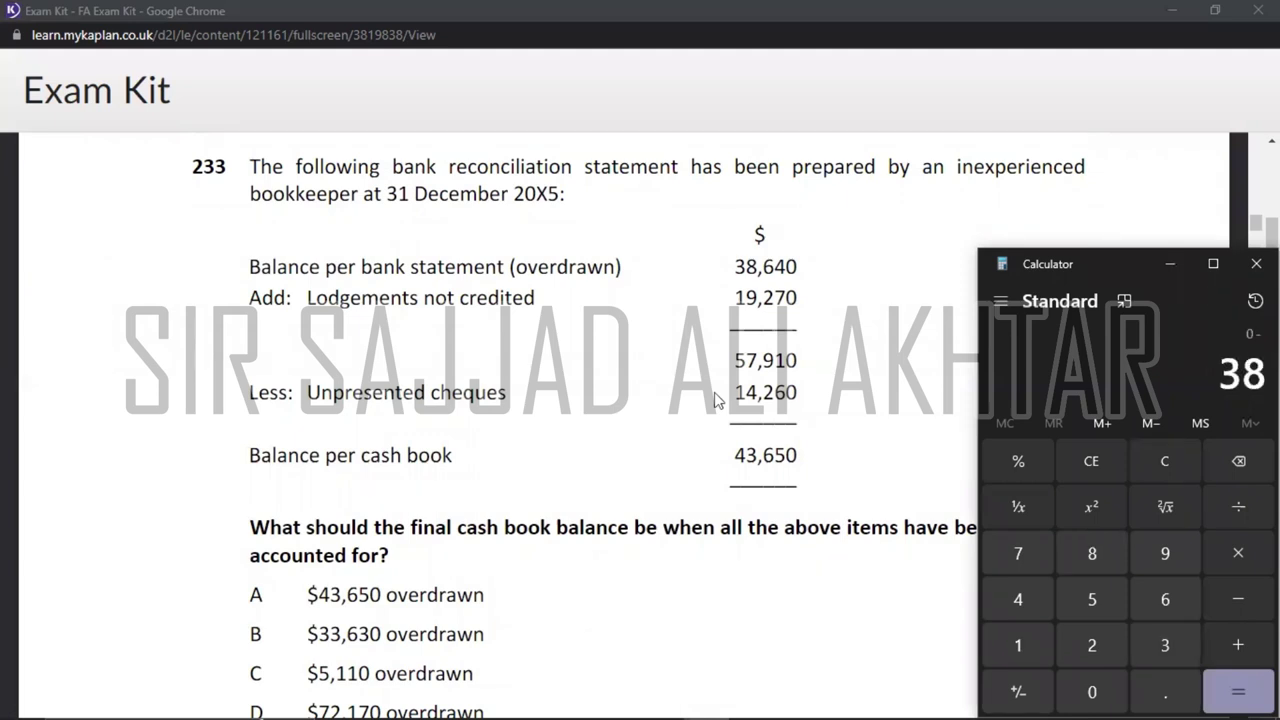
type(",640")
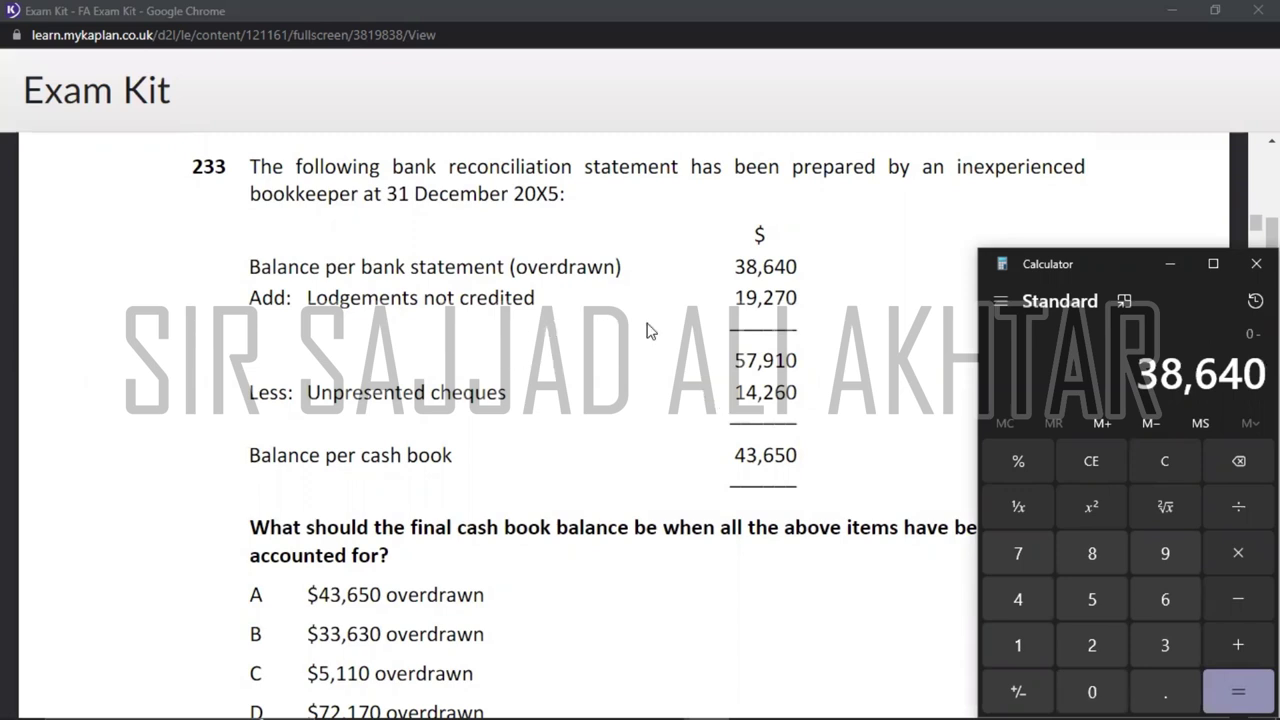
key("F9")
type("+192")
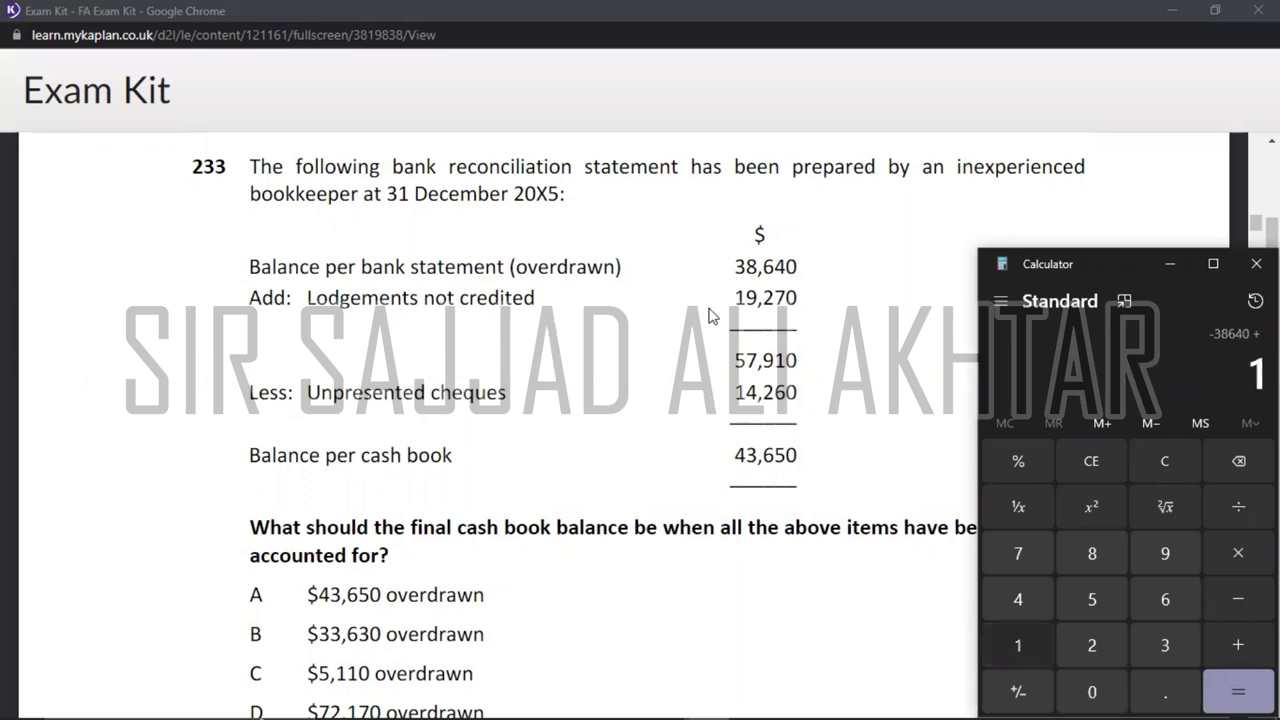
type("70")
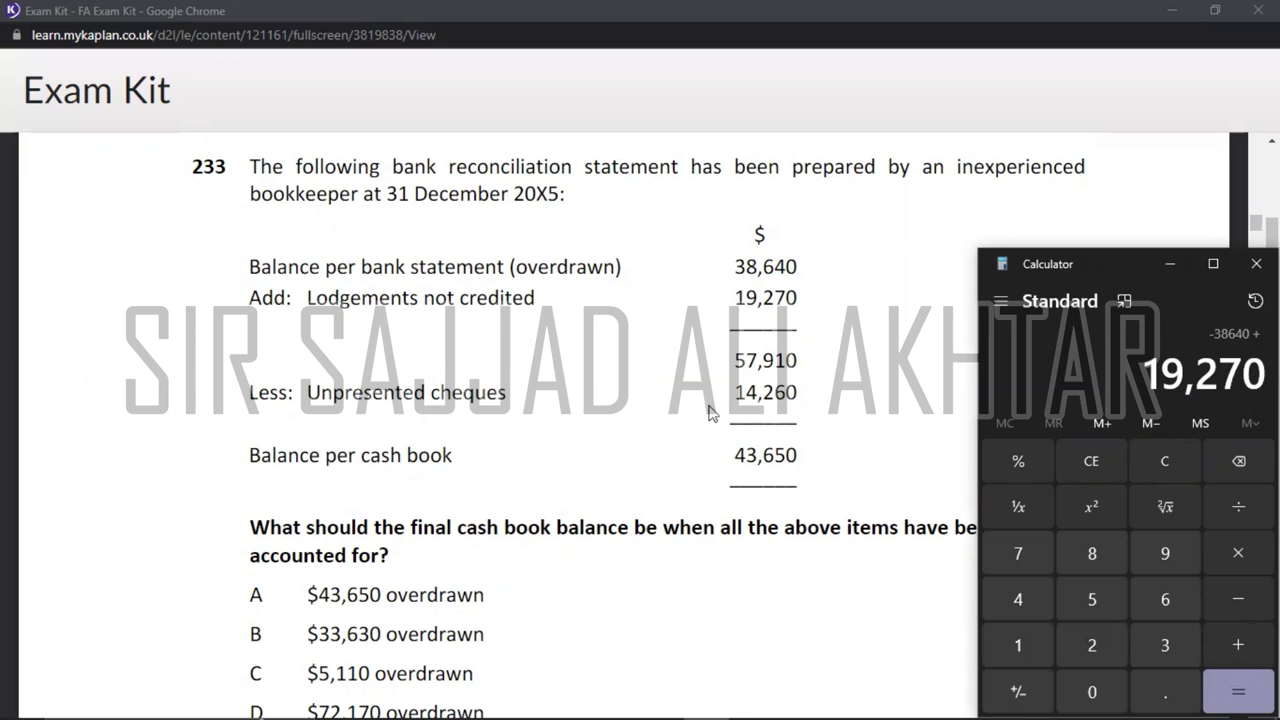
key("minus")
type("14260")
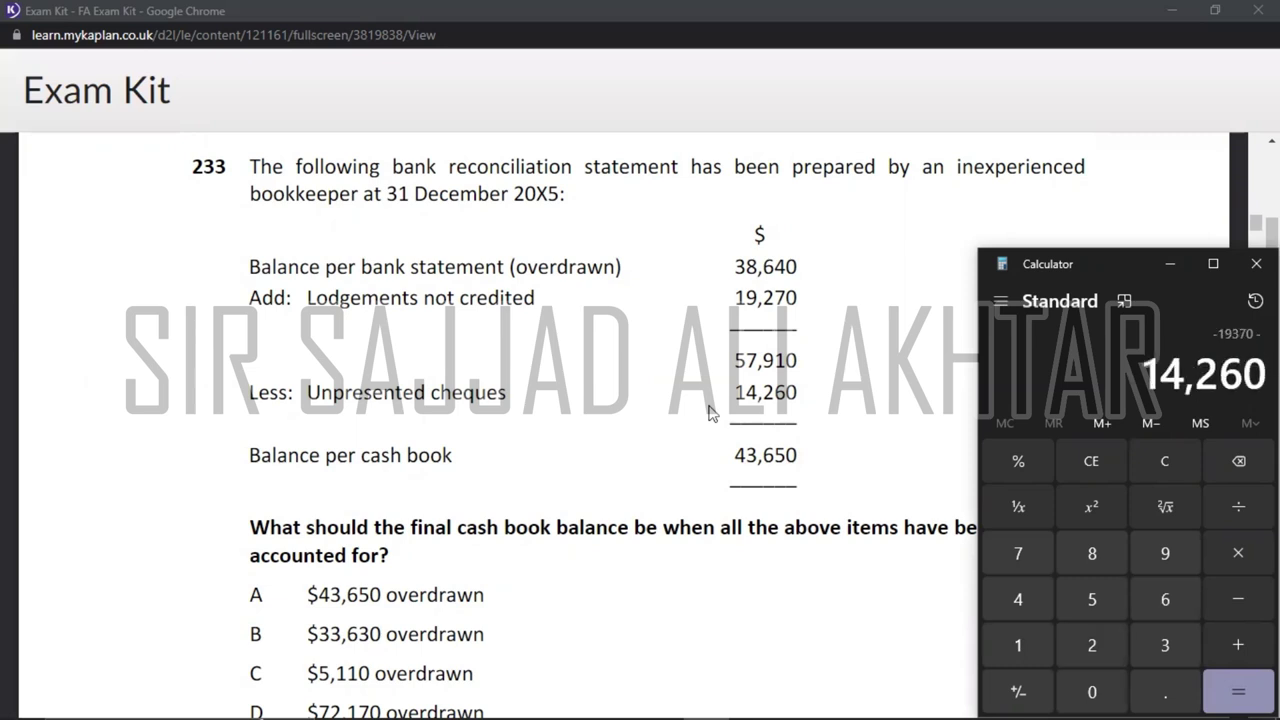
key("Return")
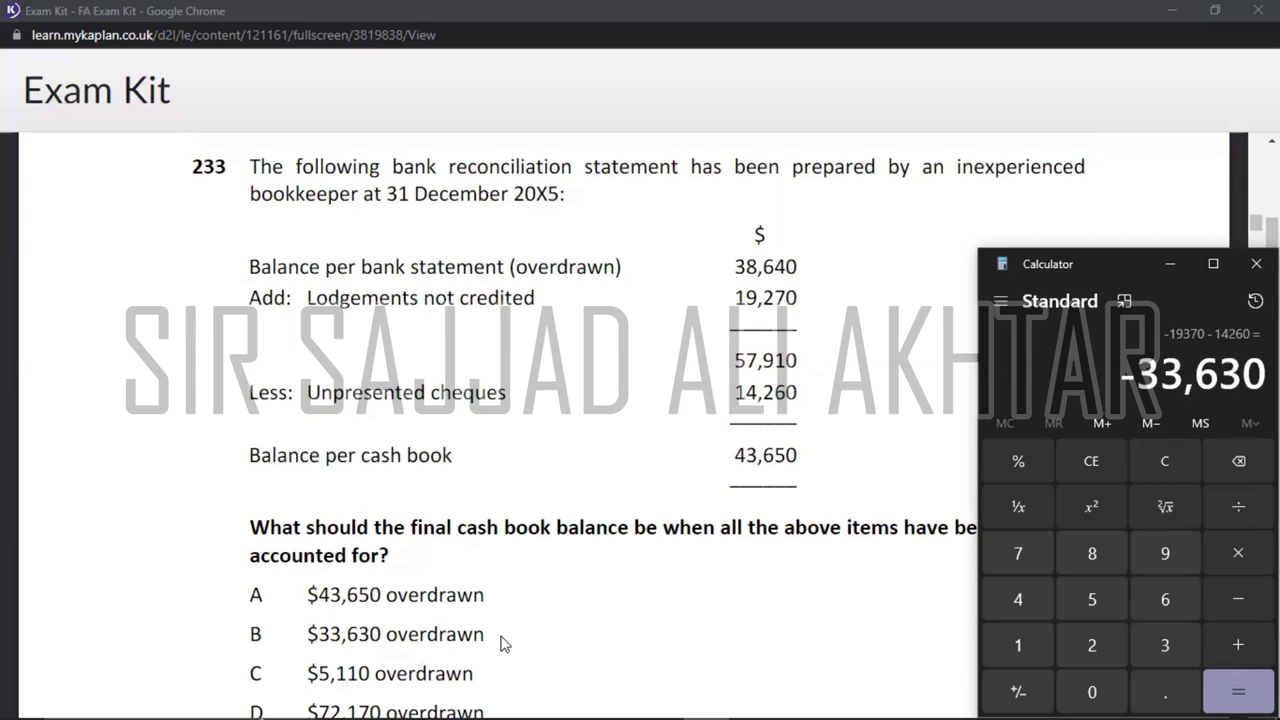
- Switch back to the Excel sheet and enter the label Q.233 in A43
key("alt+Tab")
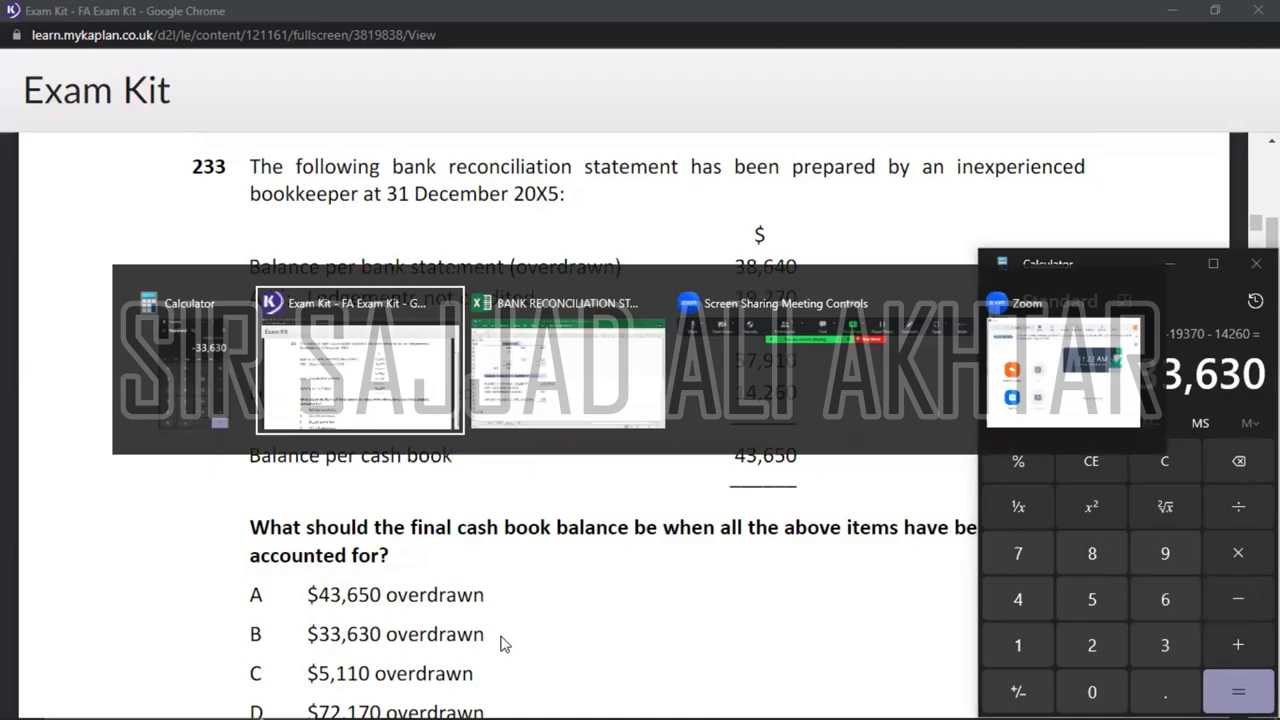
key("alt+Tab")
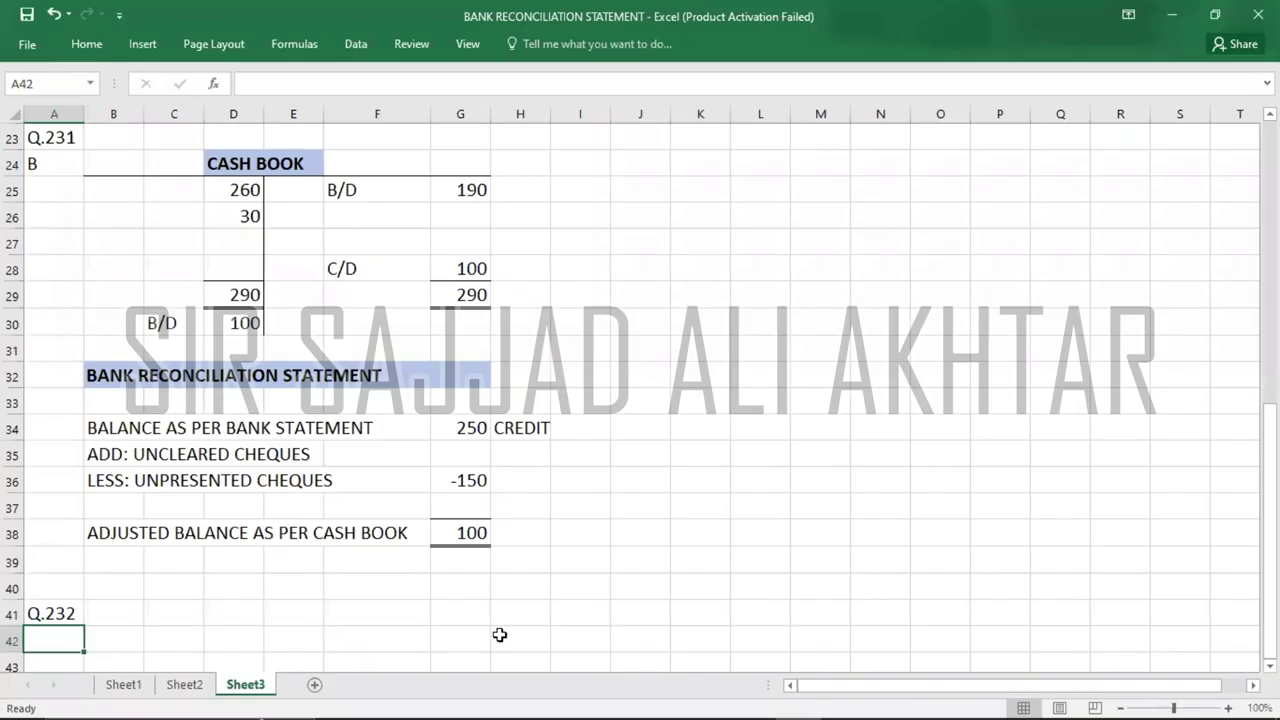
key("Down")
key("Down")
key("Down")
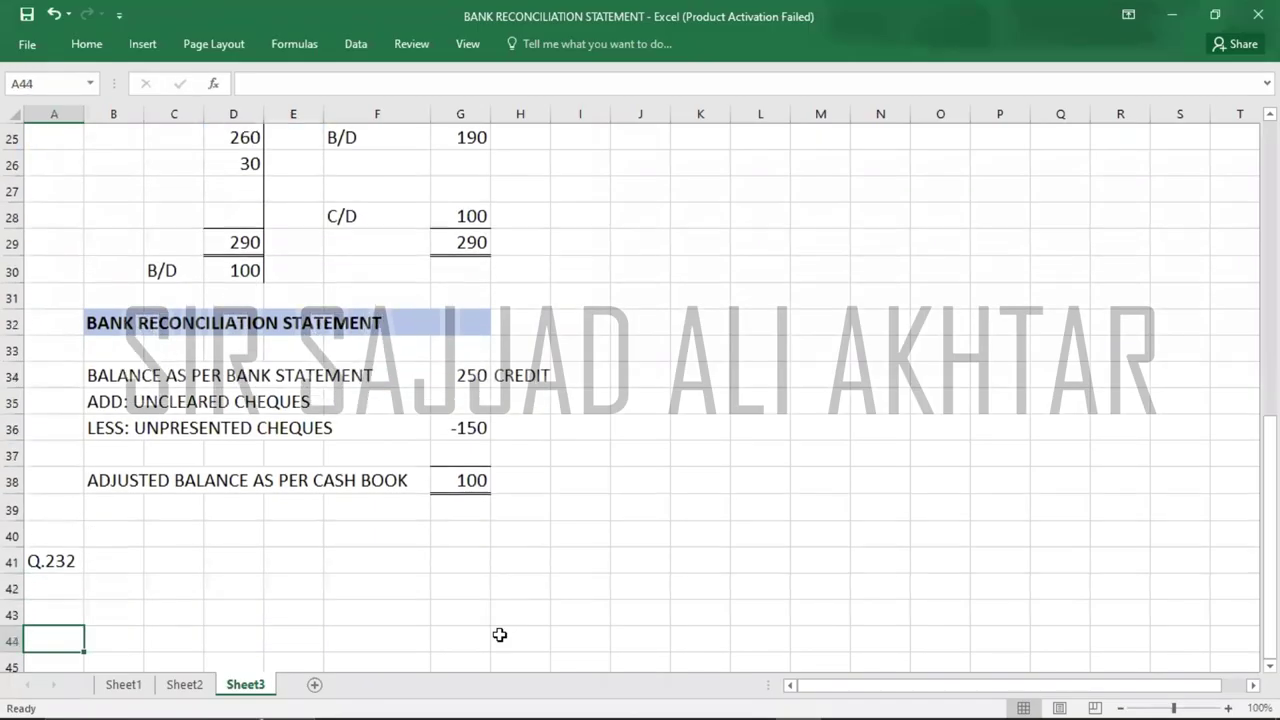
key("Down")
key("Down")
key("Down")
key("Down")
key("Down")
key("Down")
key("Down")
key("Down")
key("Down")
key("Up")
key("Up")
key("Up")
key("Up")
key("Up")
key("Up")
key("Up")
key("Up")
key("Up")
key("Up")
key("Up")
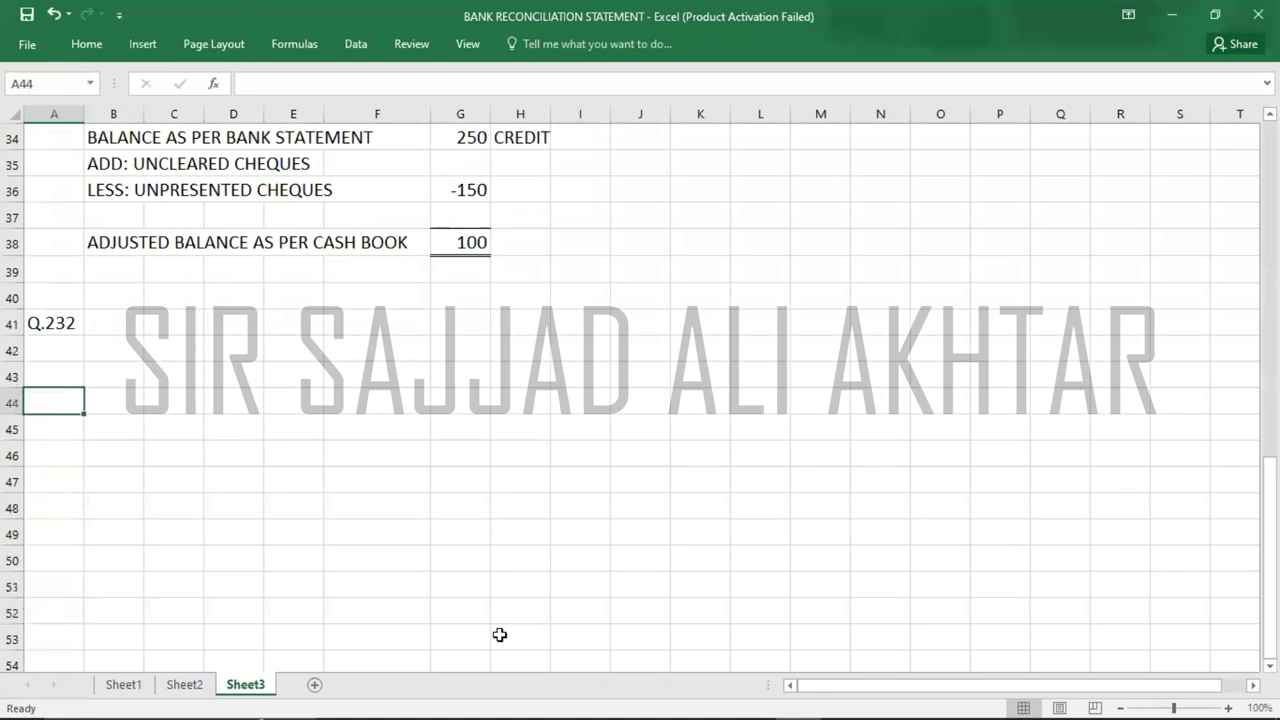
type("Q.233")
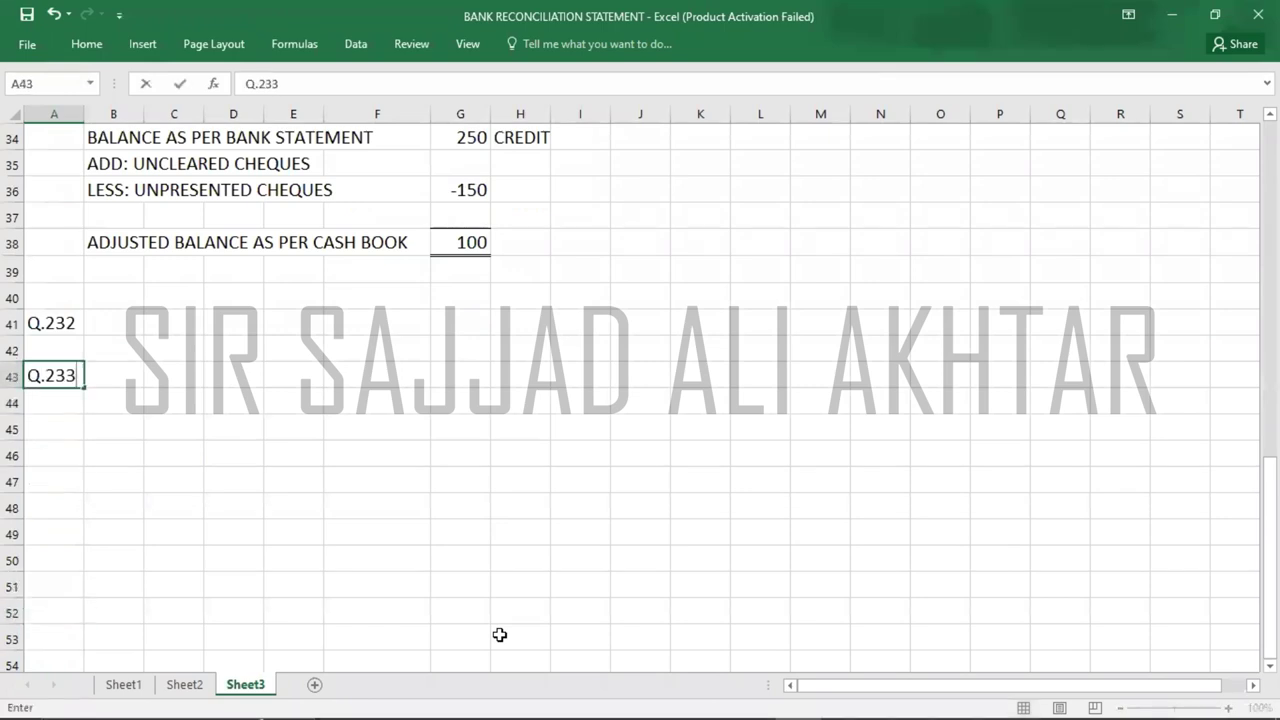
key("Return")
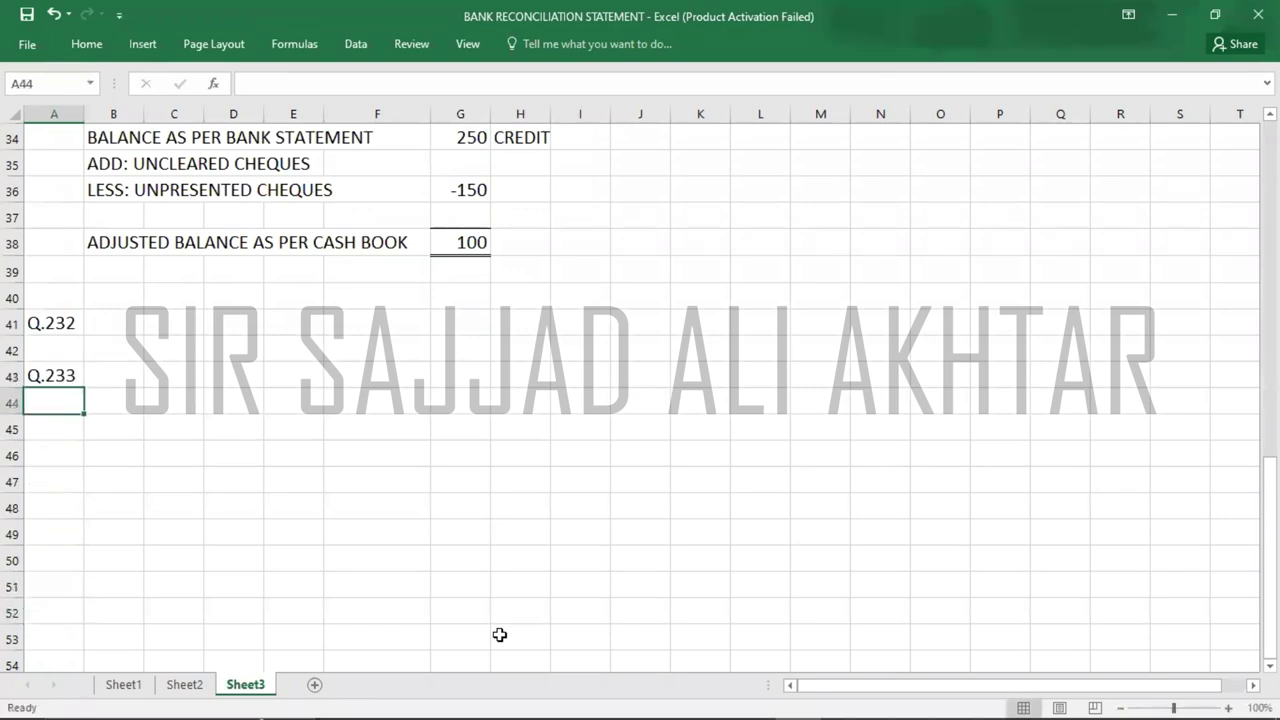
- Record B as the answer to Q.233 in B43 and return to the question in the Exam Kit
key("Up")
key("Right")
type("B")
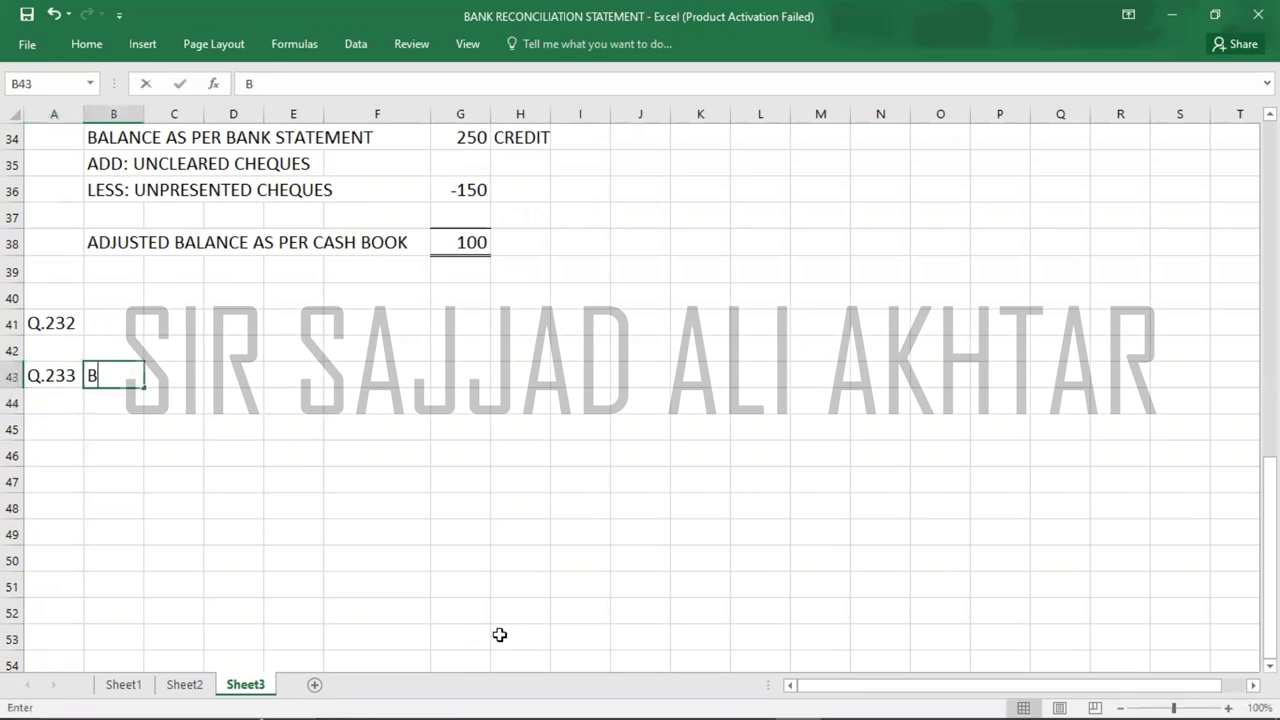
key("Return")
key("Return")
key("Left")
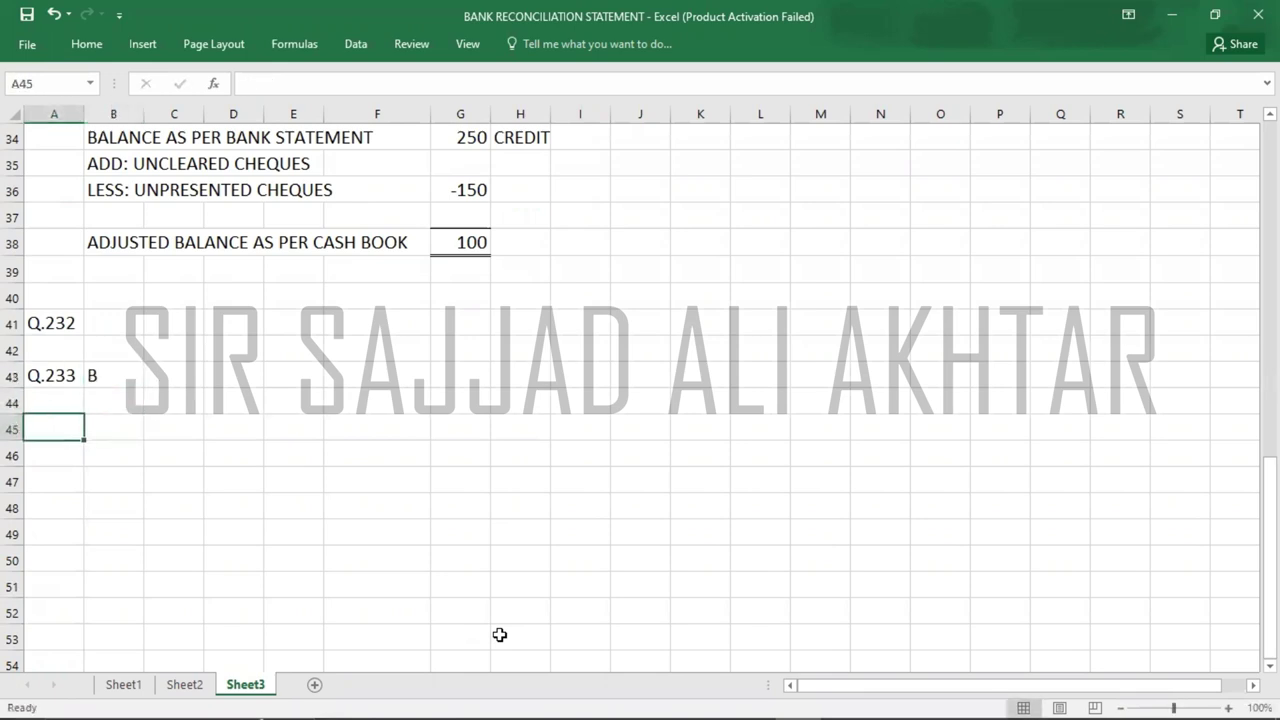
key("alt+Tab")
key("alt+Tab")
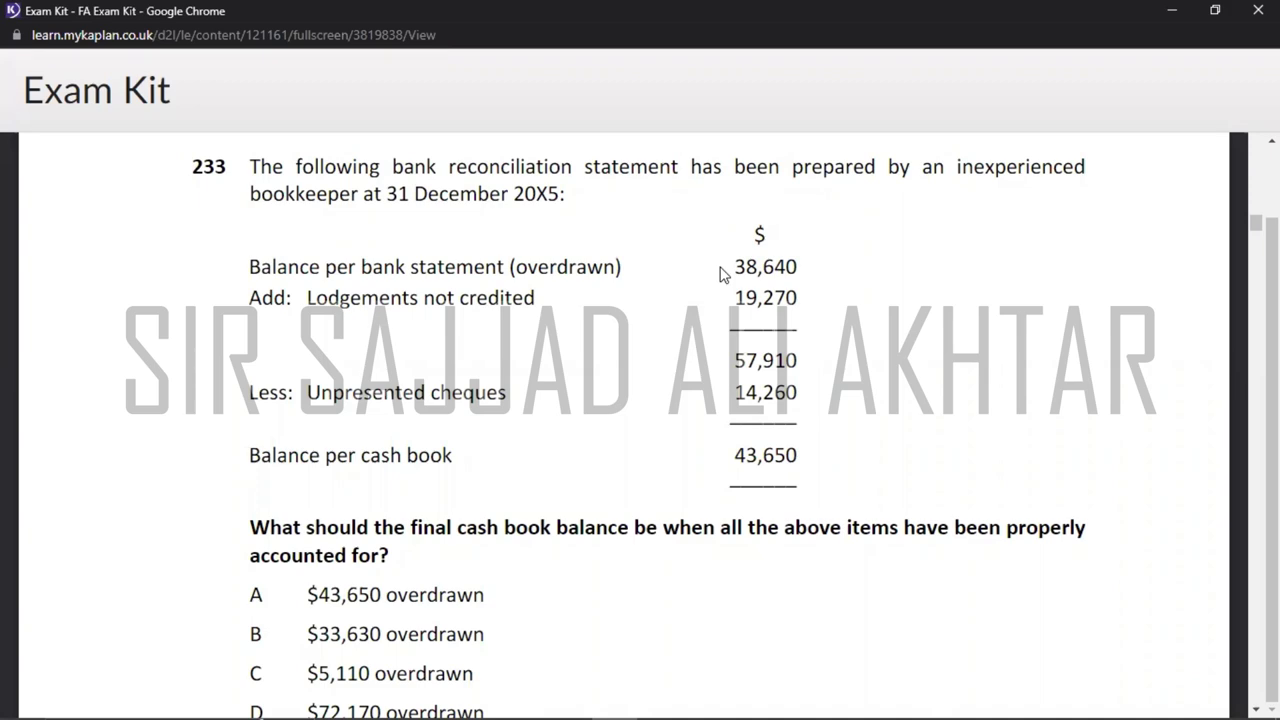
- Find question 234 in the Exam Kit, switch to the Excel sheet and enter the label Q.234 in A45
scroll(720, 272, "down", 5)
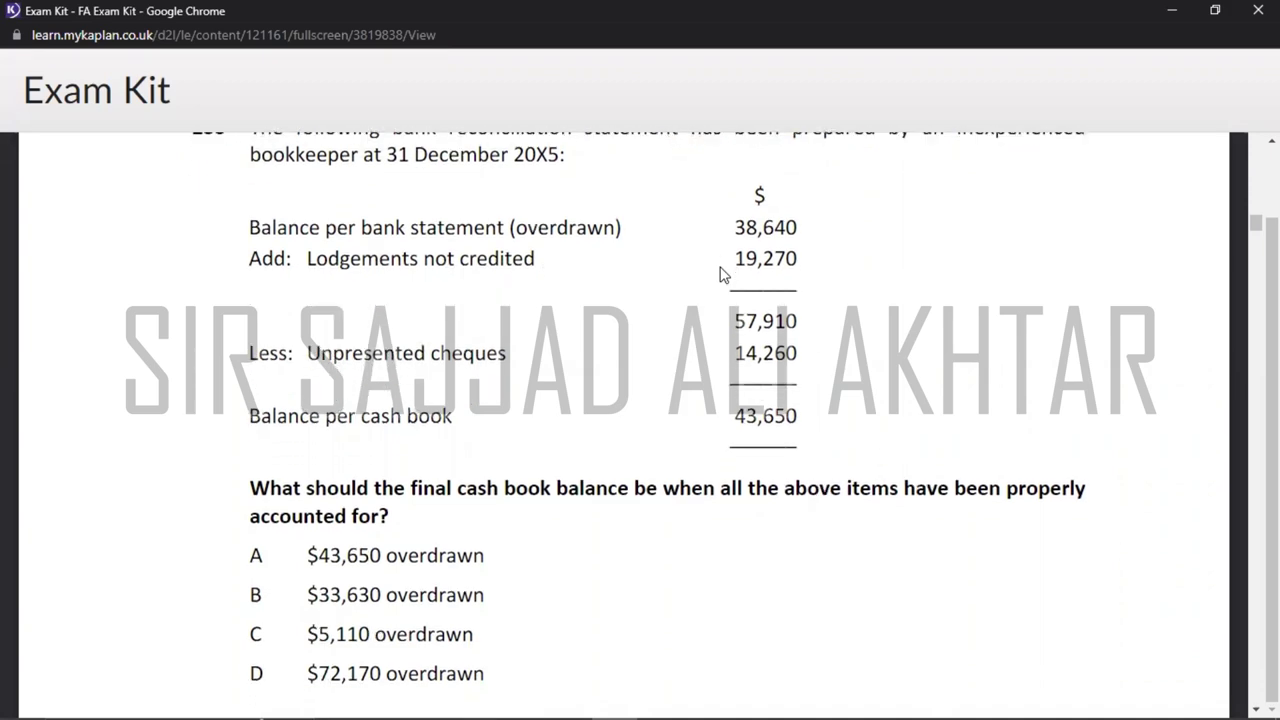
scroll(720, 272, "down", 2)
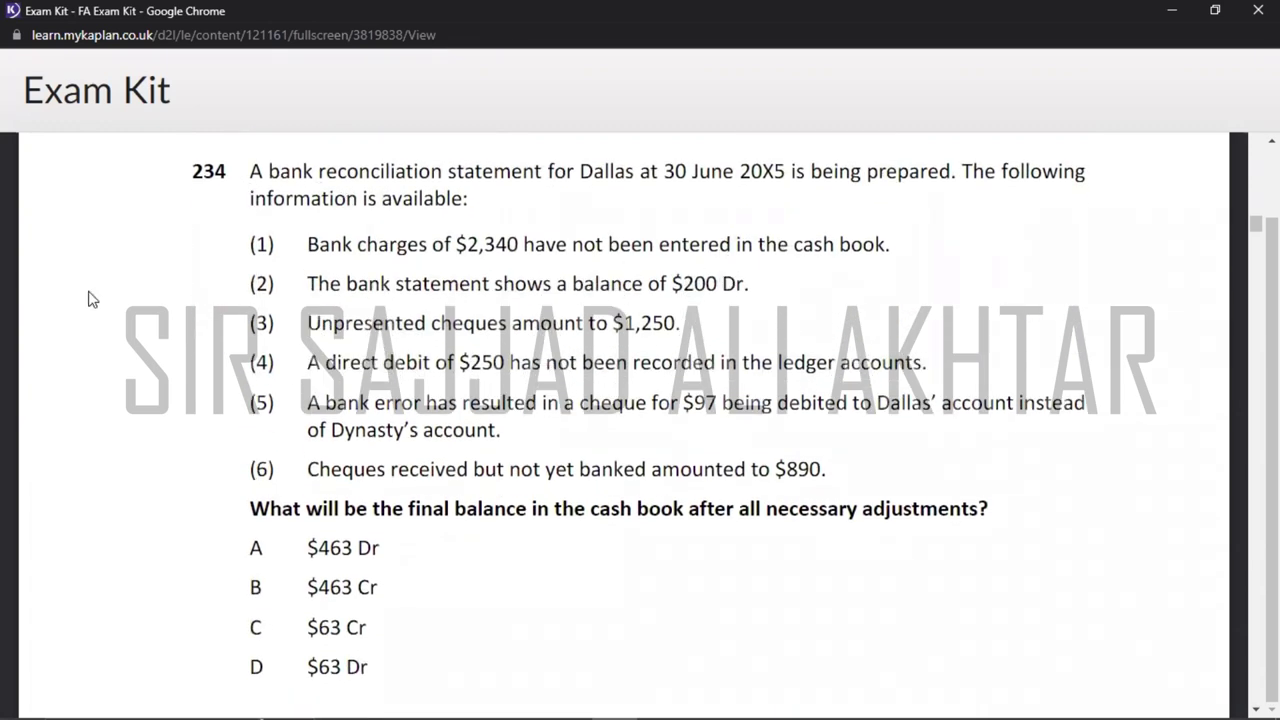
key("alt+Tab")
type("Q.234")
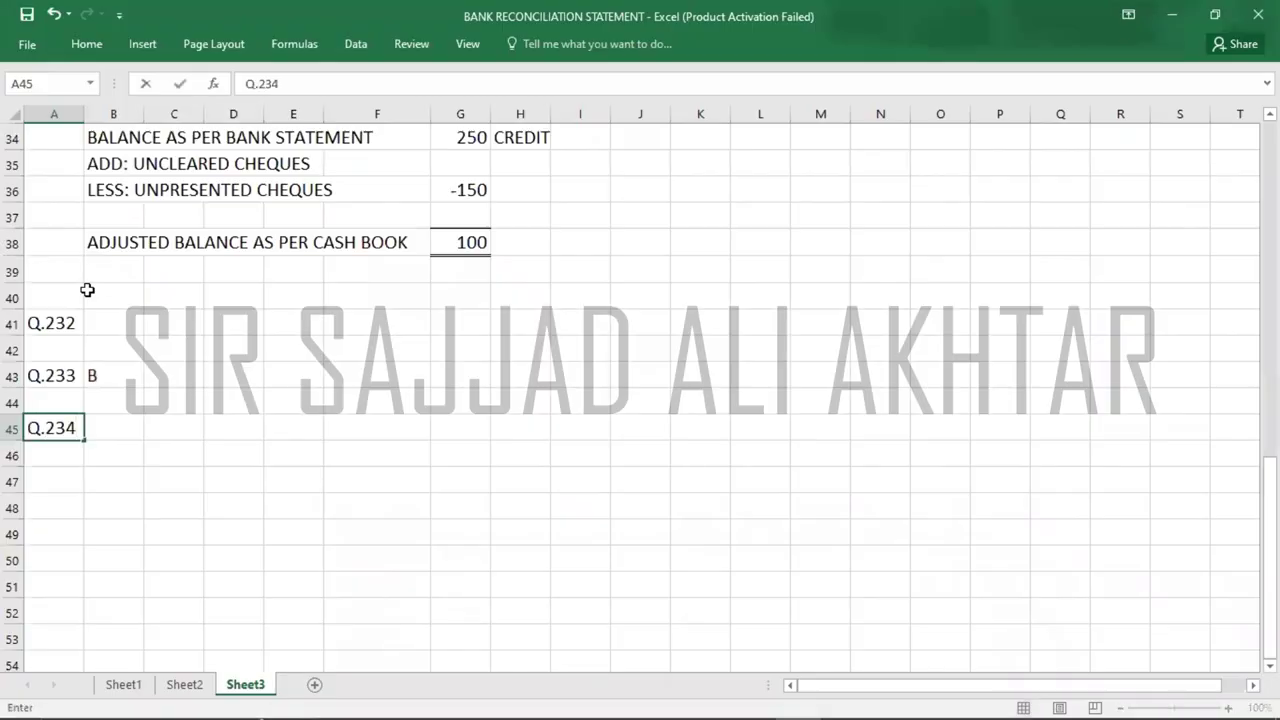
key("Tab")
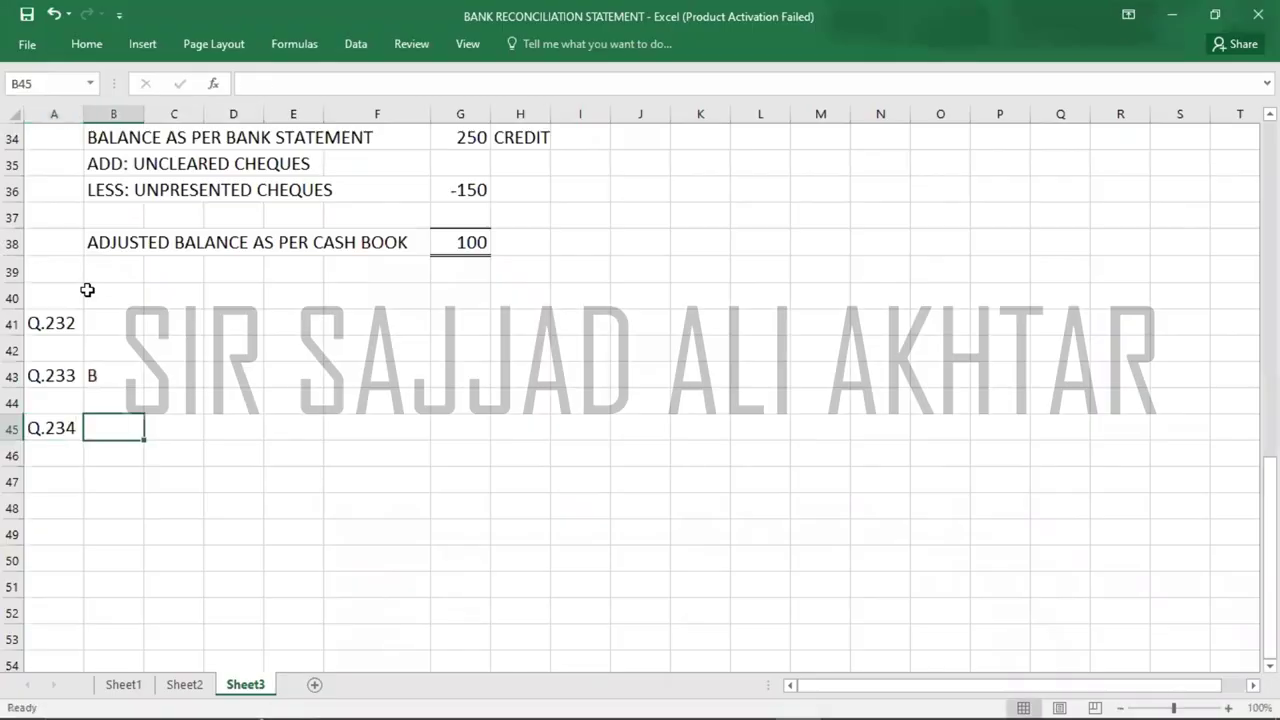
- Read question 234 in the Exam Kit, highlight item (2) on the bank statement balance, and return to the Excel sheet
key("alt+Tab")
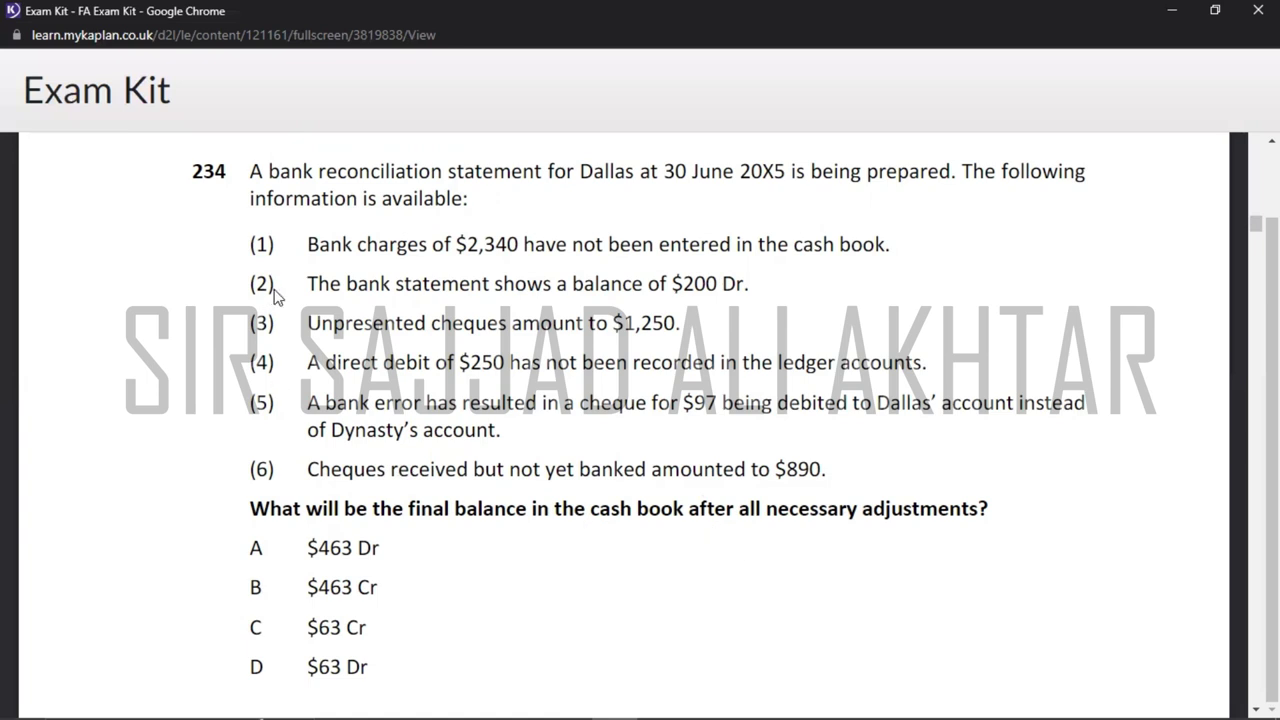
left_click_drag(308, 283, 766, 287)
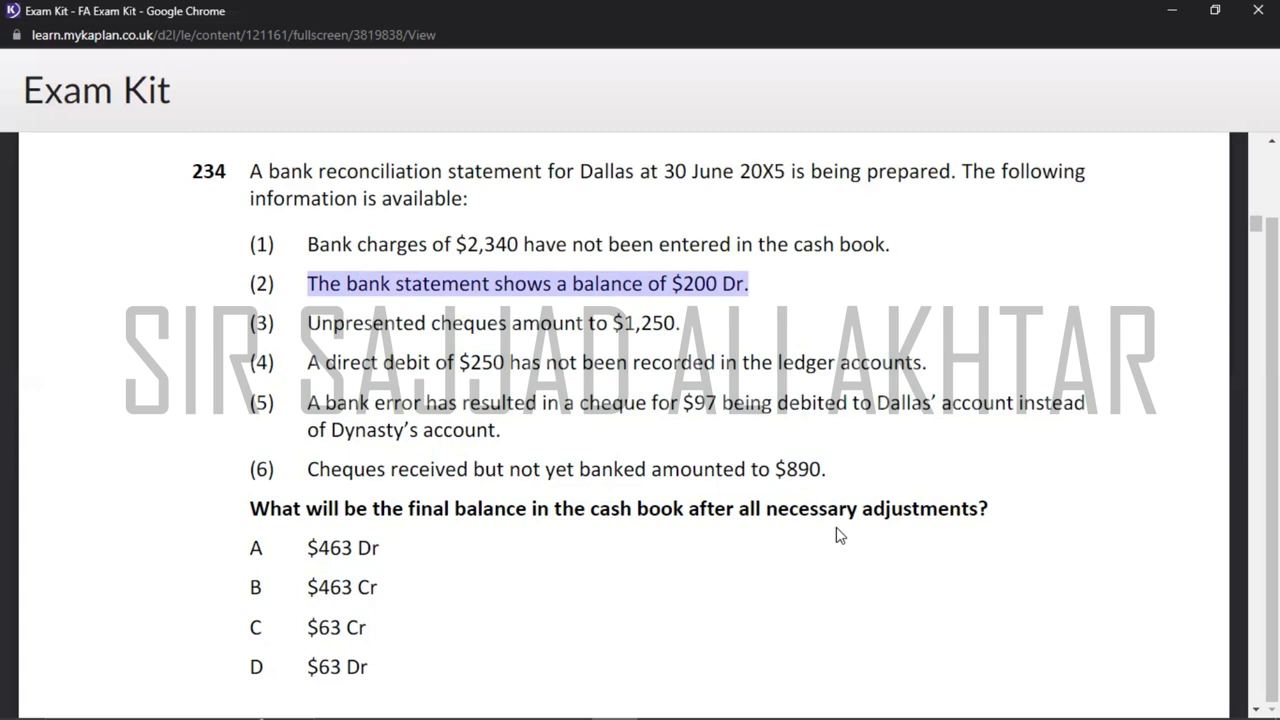
key("alt+Tab")
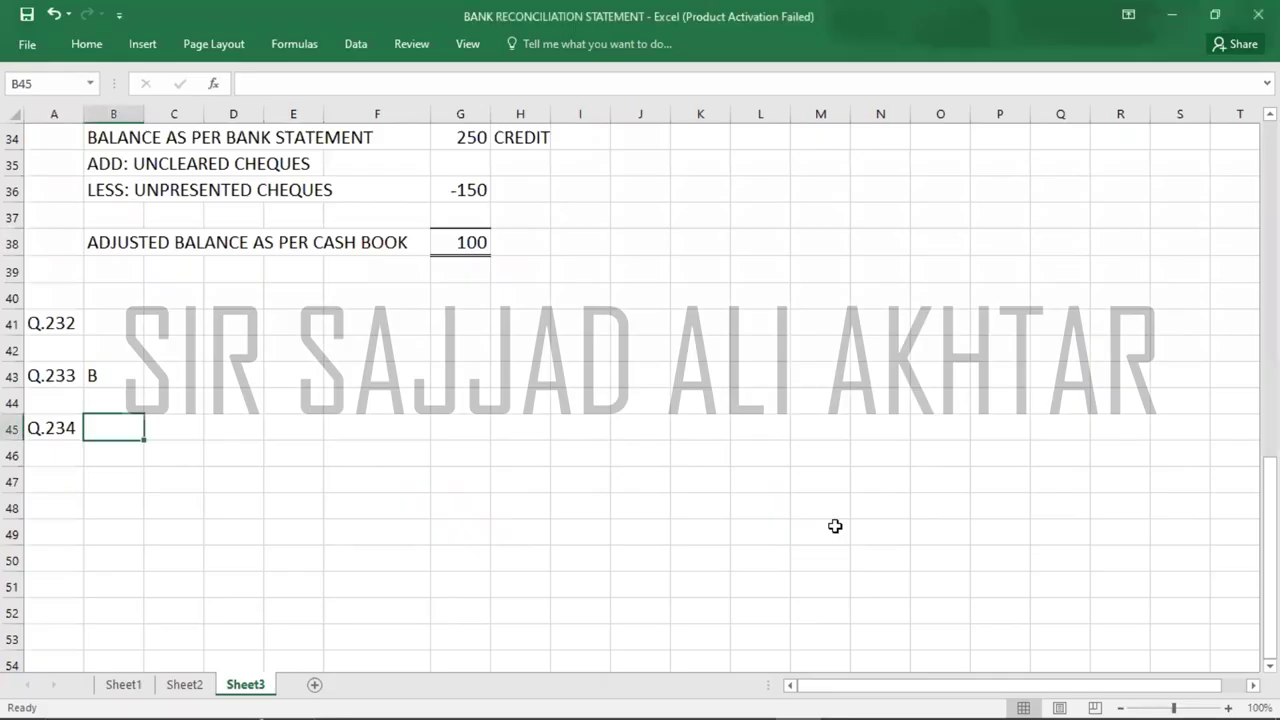
- Copy the blank cash book and bank reconciliation statement template from Sheet2 into Sheet3 starting at B45
left_click(184, 686)
key("ctrl+c")
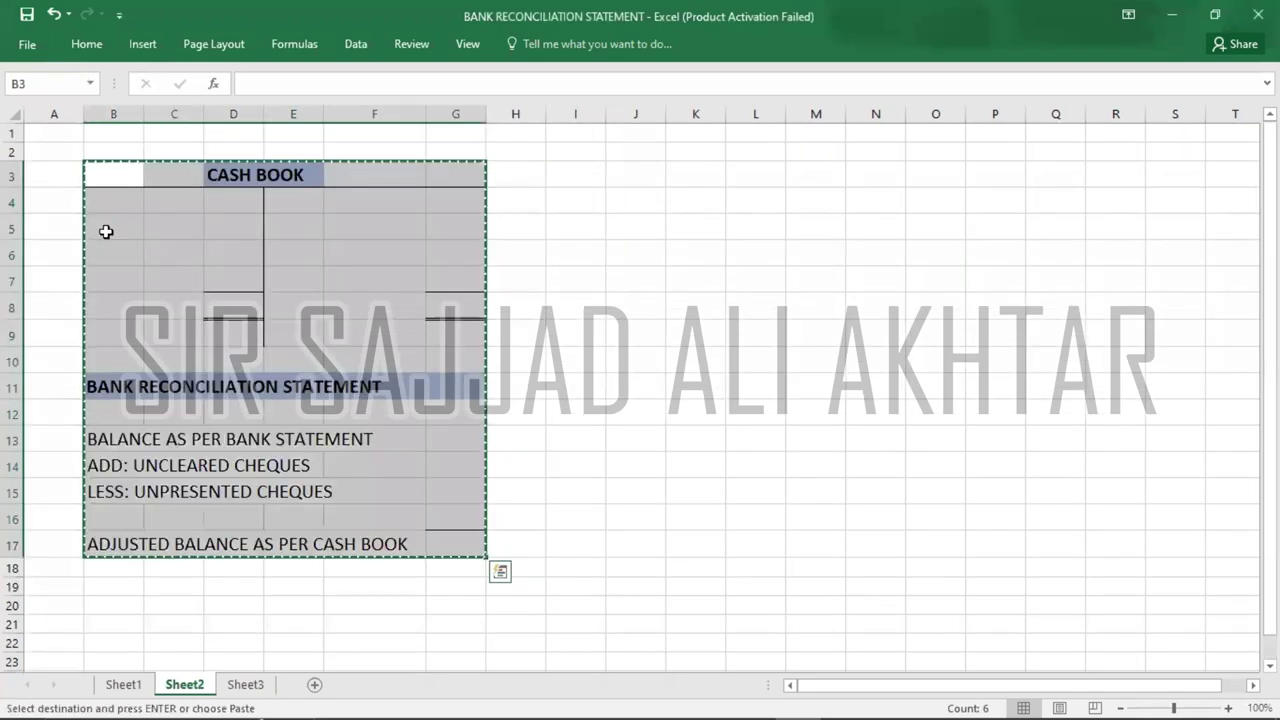
left_click(244, 689)
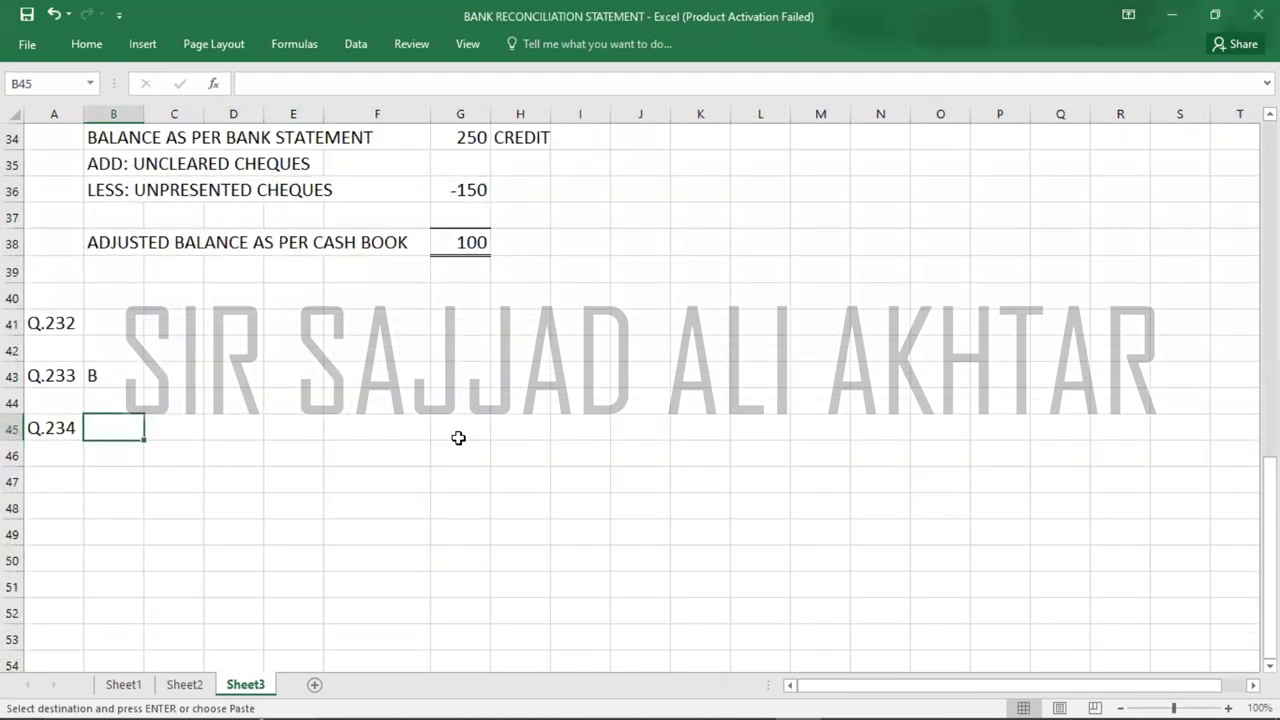
key("ctrl+v")
key("Down")
key("Down")
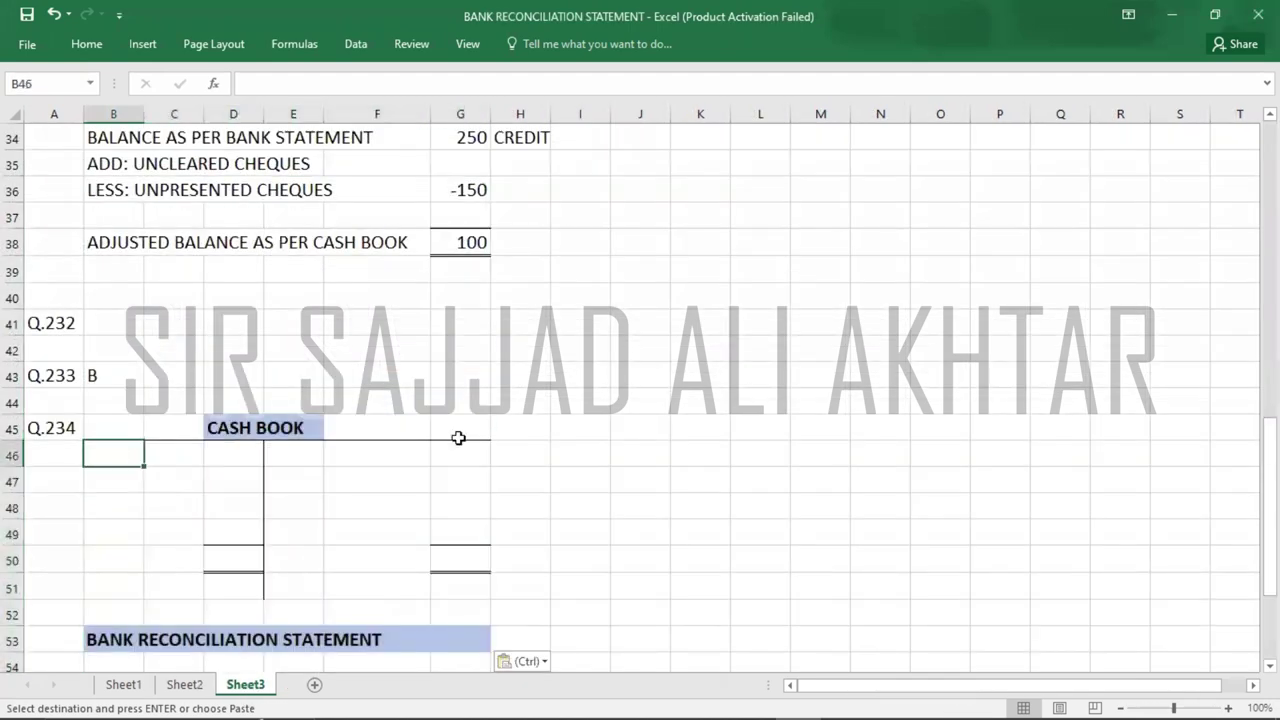
key("Down")
key("Down")
key("Down")
key("Down")
key("Down")
key("Down")
key("Down")
key("Down")
key("Down")
key("Down")
key("Down")
key("Down")
key("Down")
key("Down")
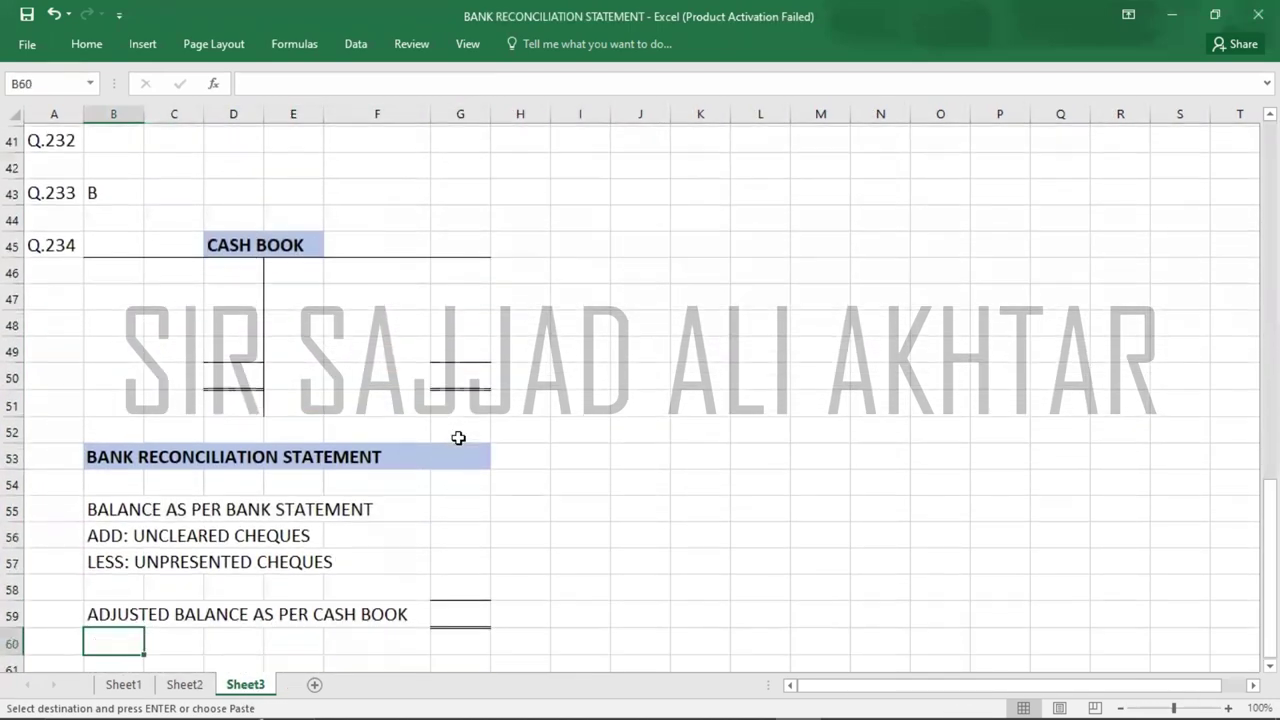
key("Down")
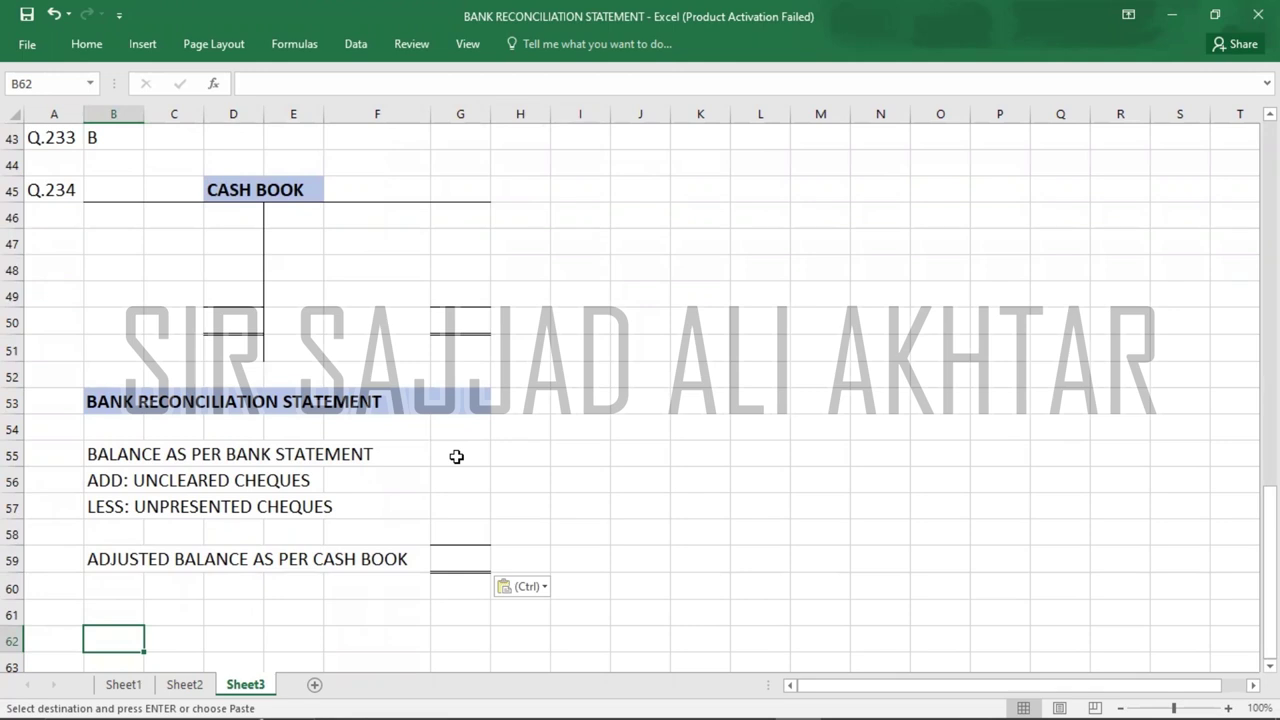
- Check question 234's bank statement balance in the Exam Kit and enter it in Excel as 200 in G55, marked DEBIT in H55
key("alt+Tab")
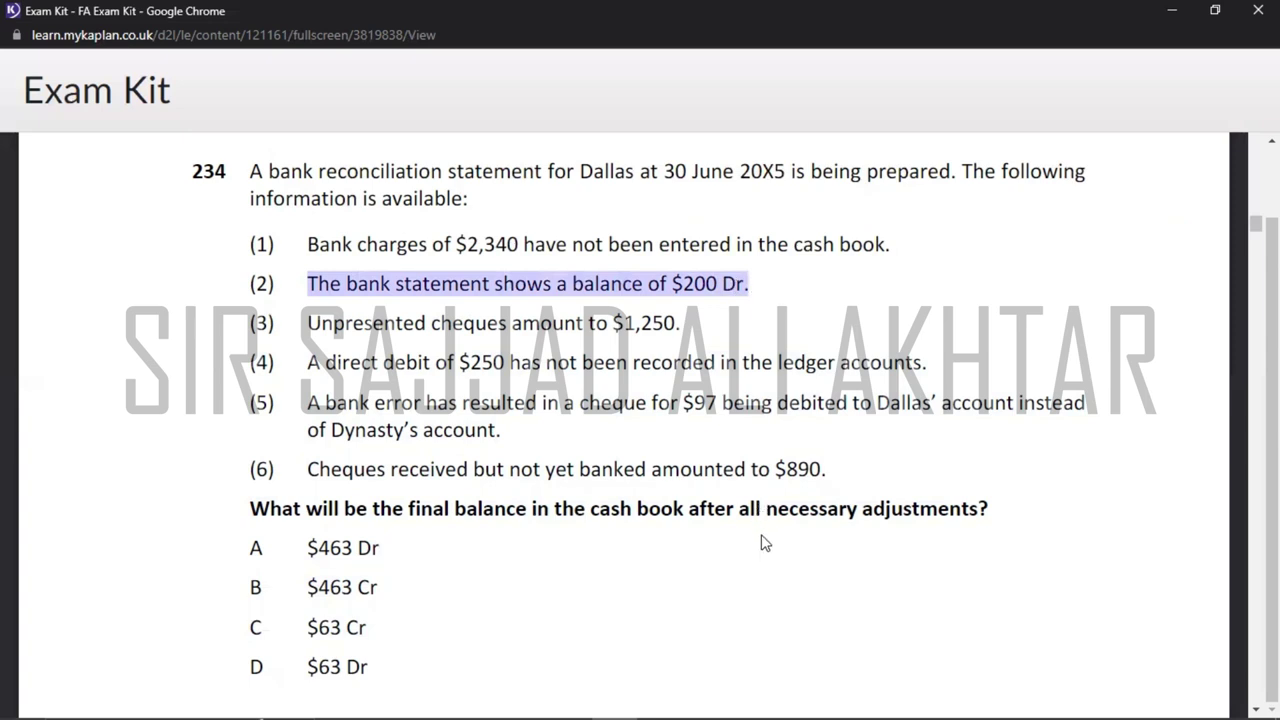
key("alt+Tab")
left_click(467, 451)
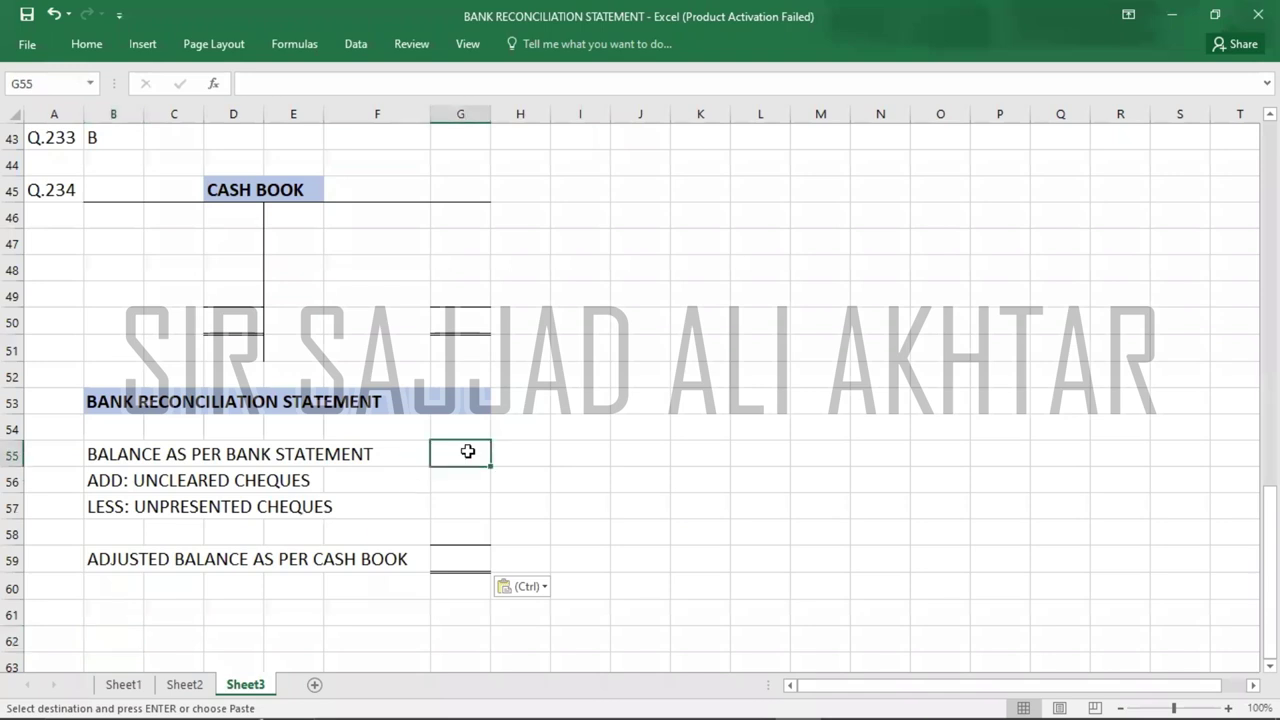
left_click(461, 555)
left_click(465, 456)
key("alt+Tab")
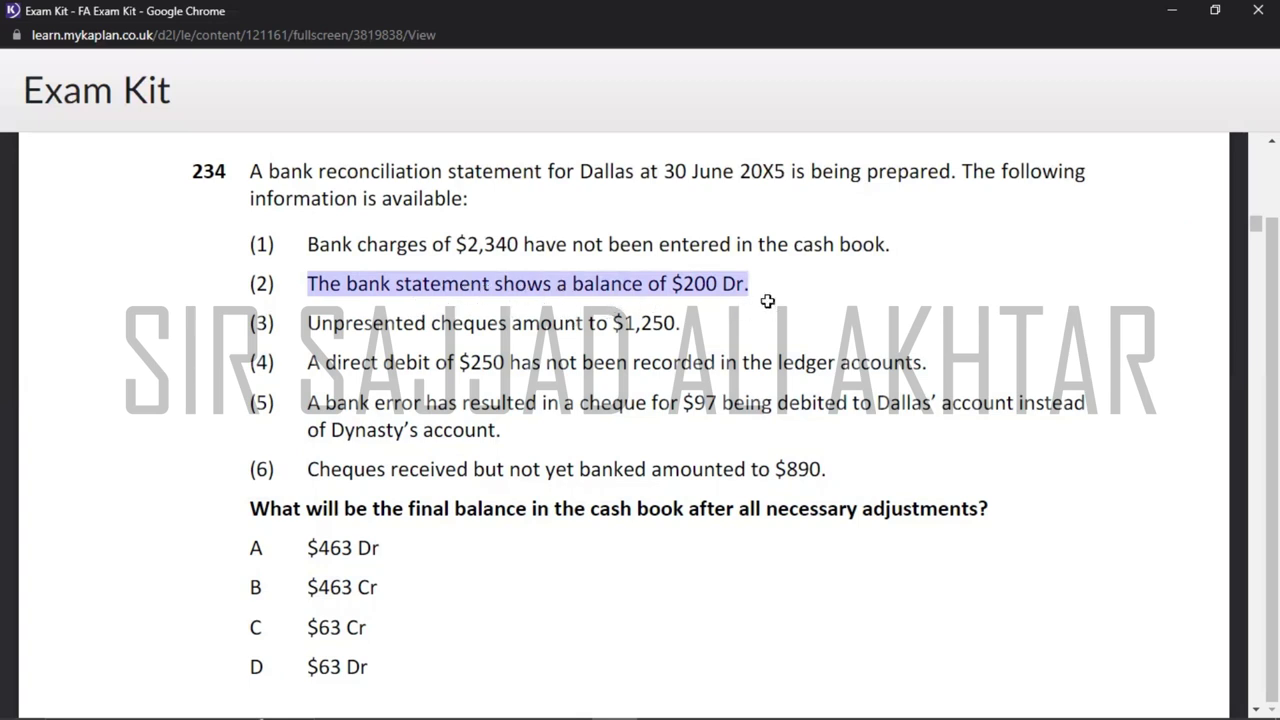
key("alt+Tab")
type("200")
key("Tab")
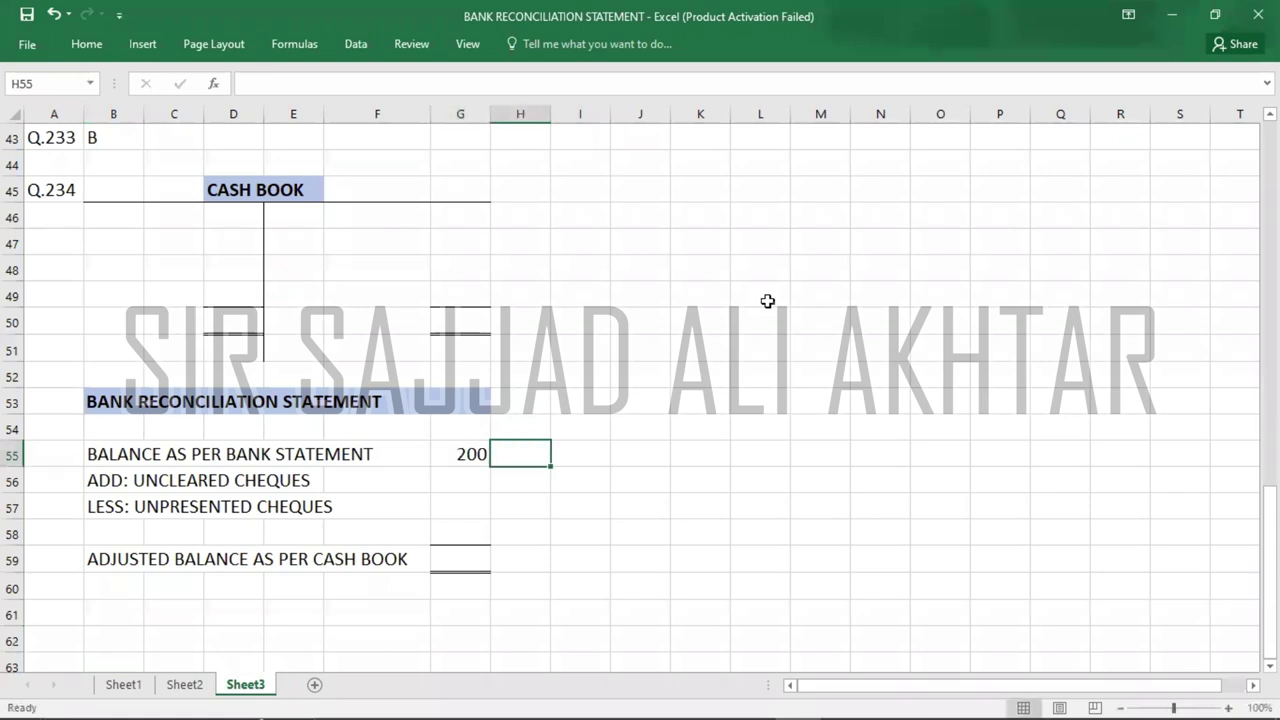
type("DEBIT")
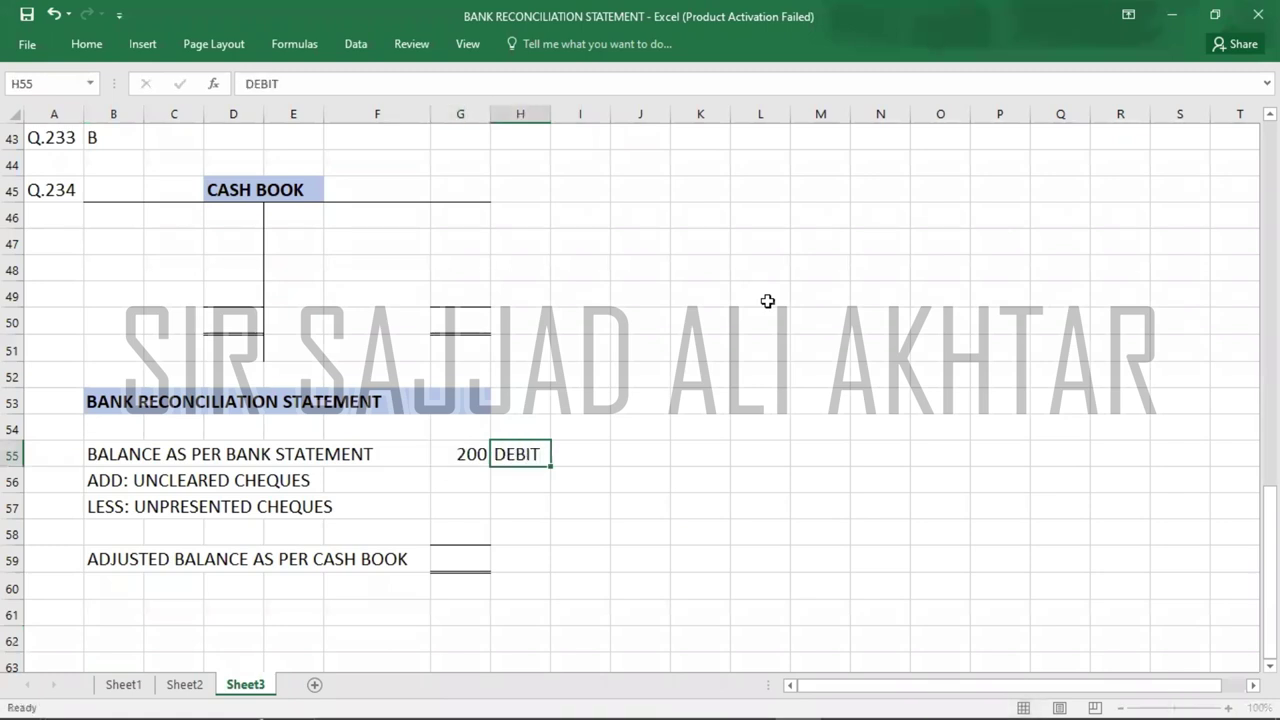
key("Return")
- Check the unpresented cheques in the Exam Kit and enter -1250 for them in G57 of the Excel sheet
key("alt+Tab")
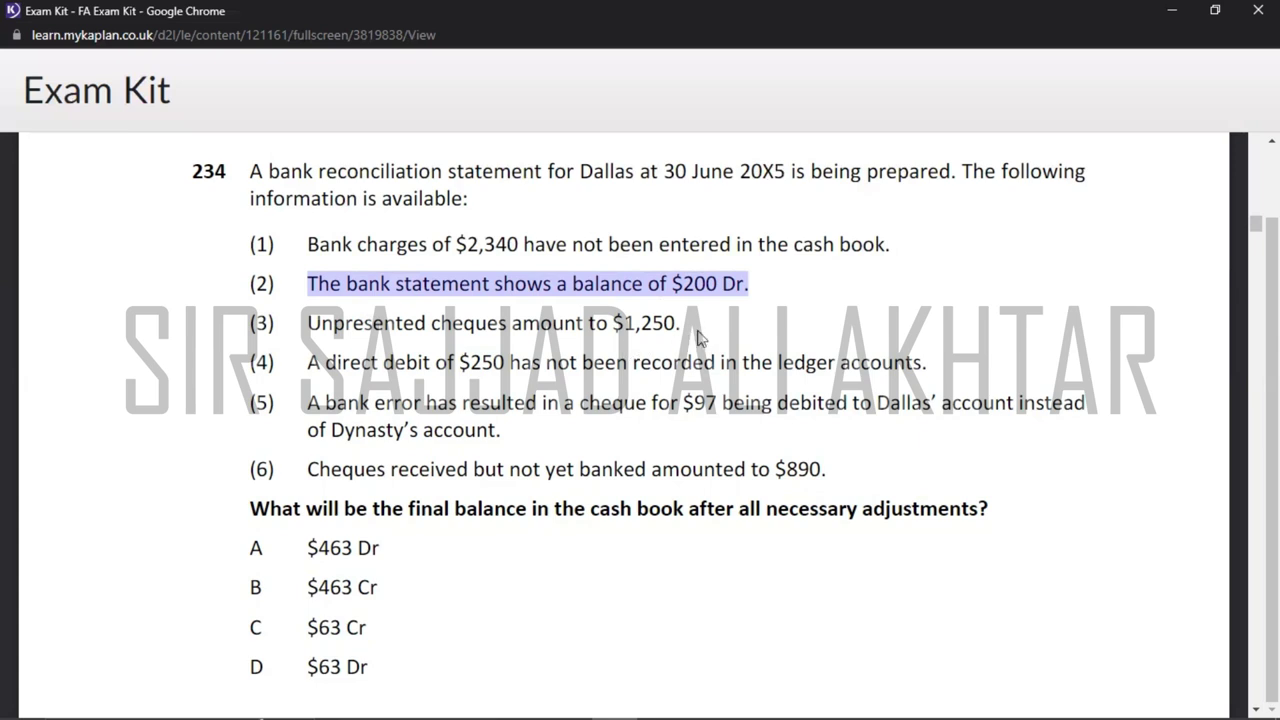
key("alt+Tab")
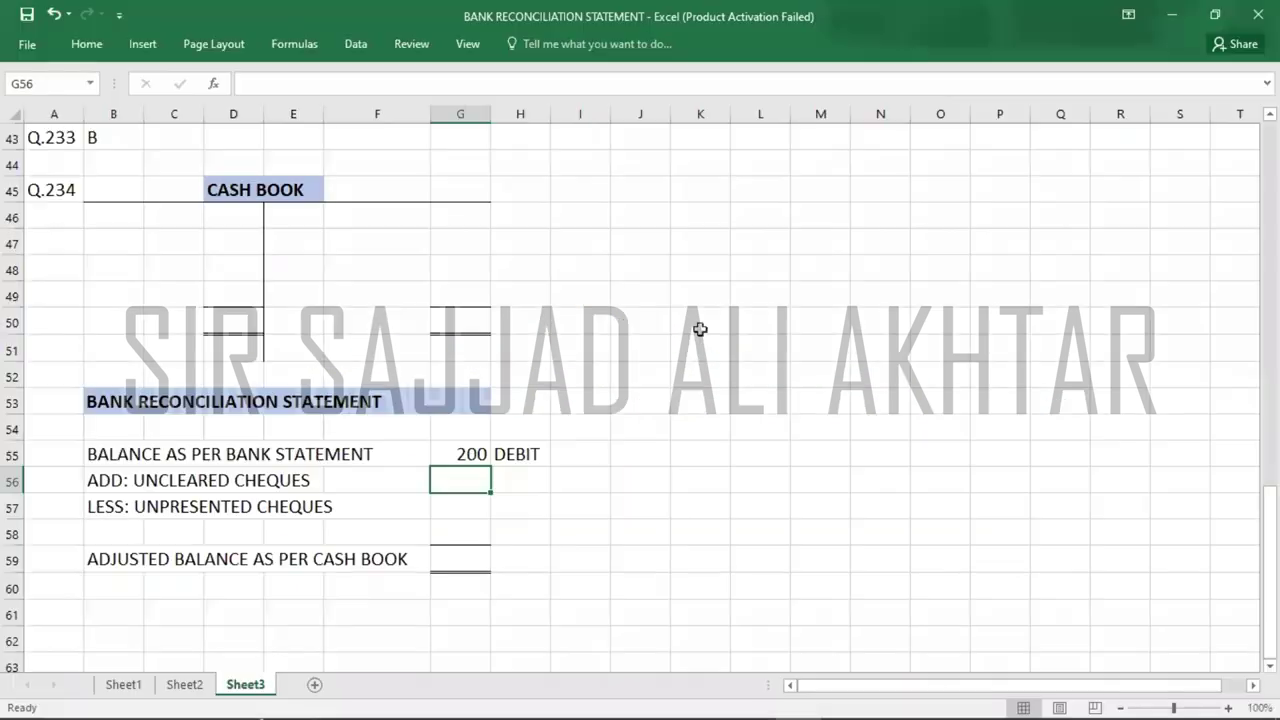
key("Down")
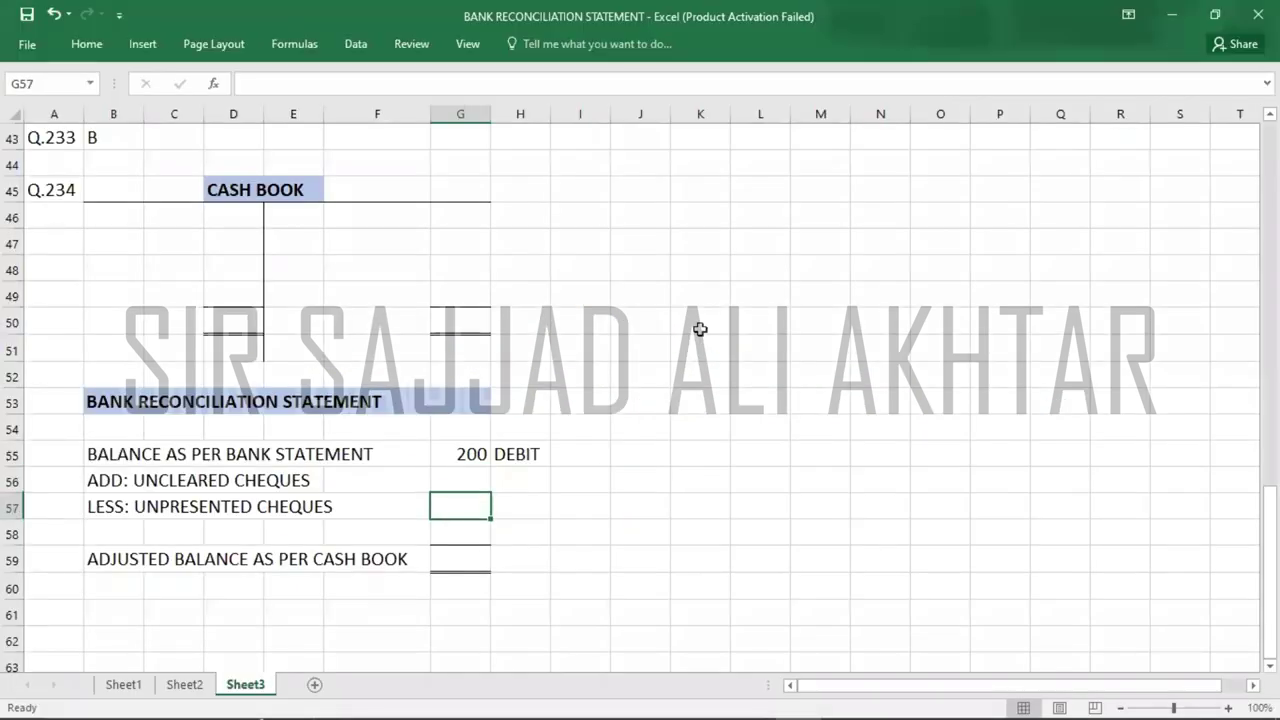
type("-1250")
key("Return")
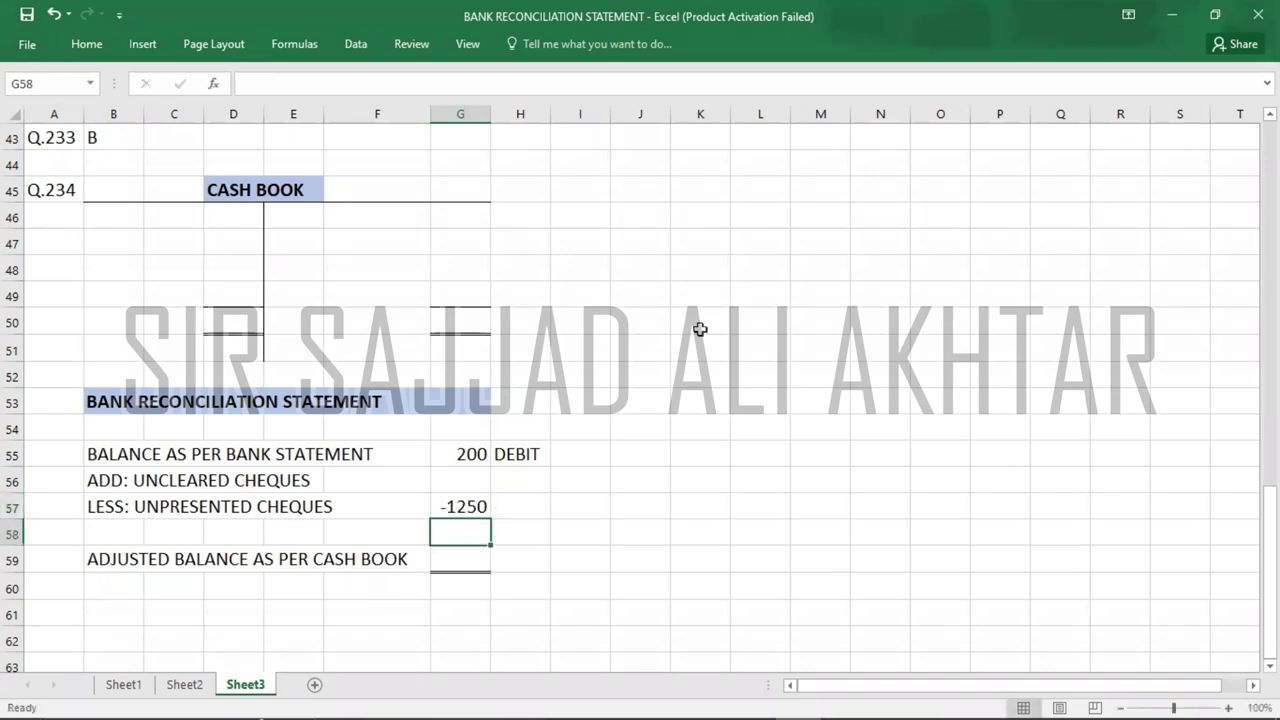
- Read the bank error item in the Exam Kit and enter its amount, 97, in G58 of the Excel sheet
key("alt+Tab")
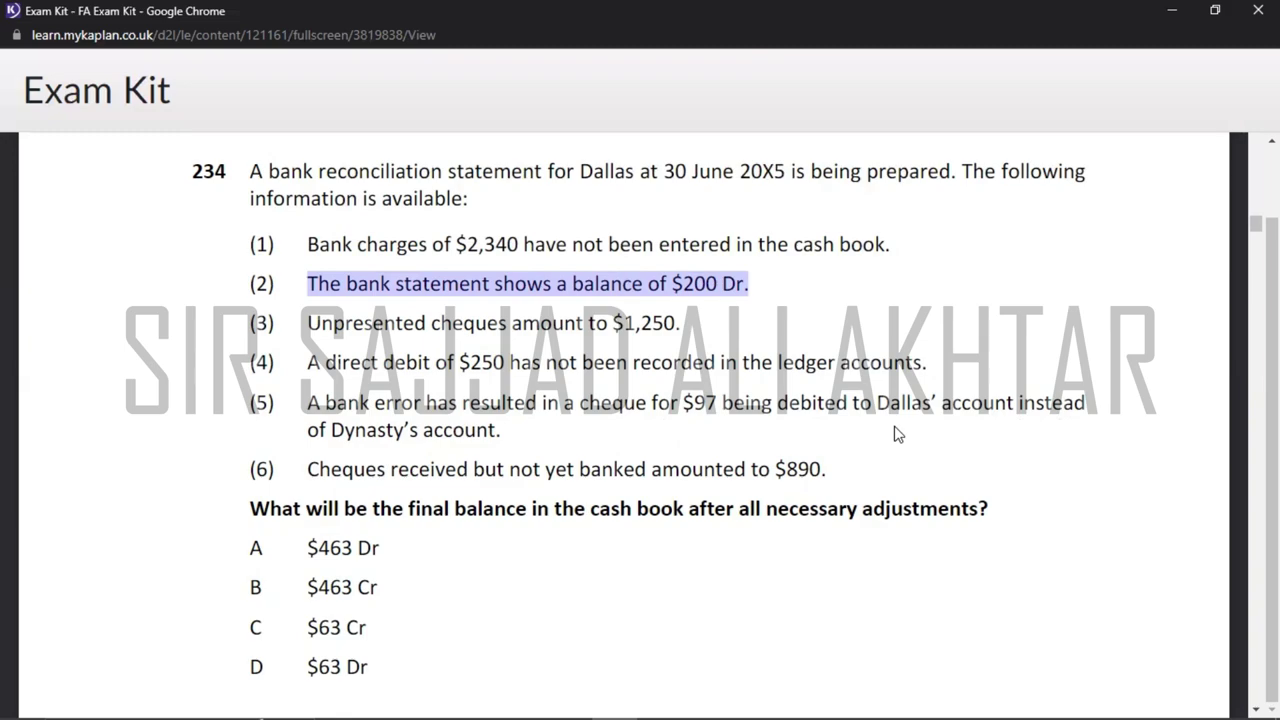
key("alt+Tab")
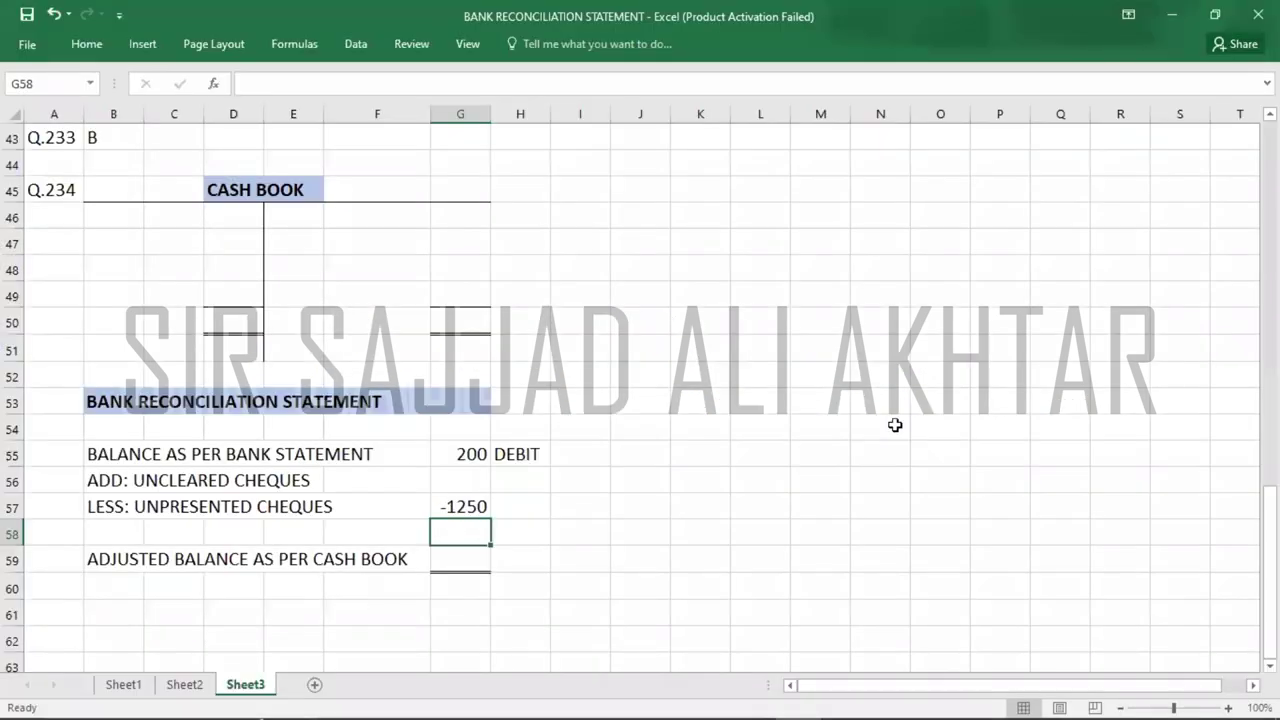
key("alt+Tab")
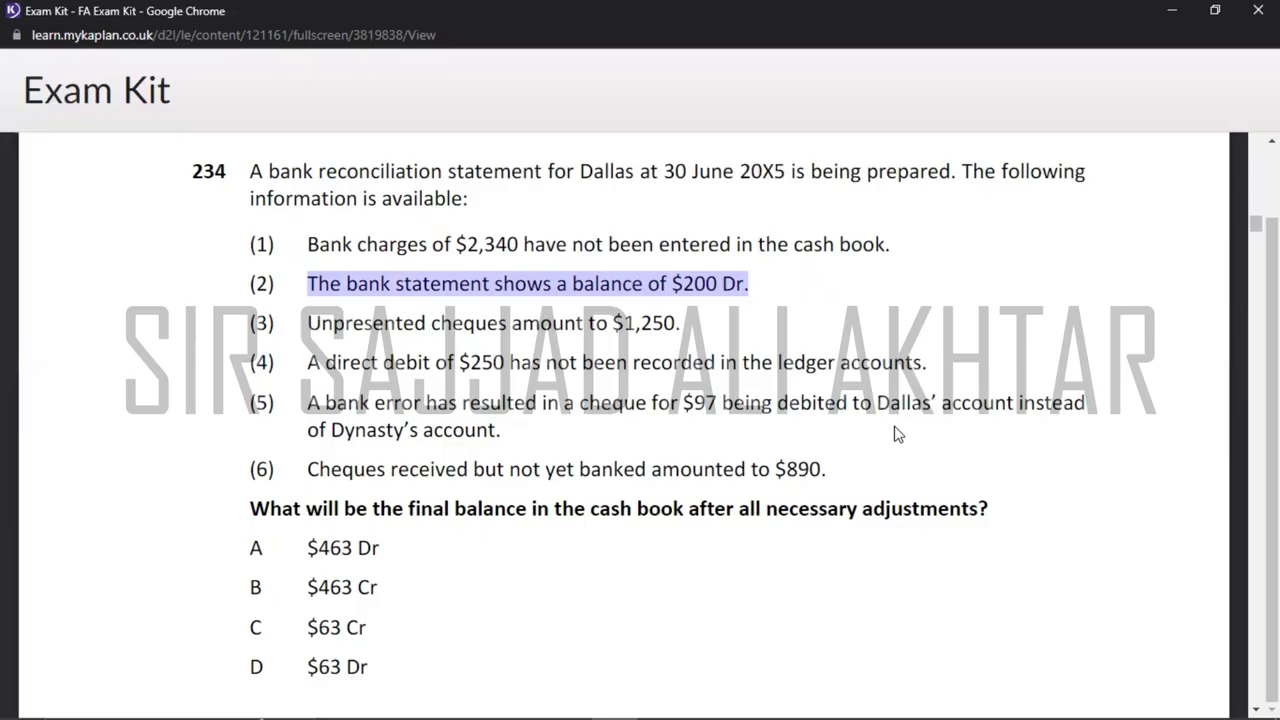
key("alt+Tab")
type("97")
key("Left")
key("Left")
key("Left")
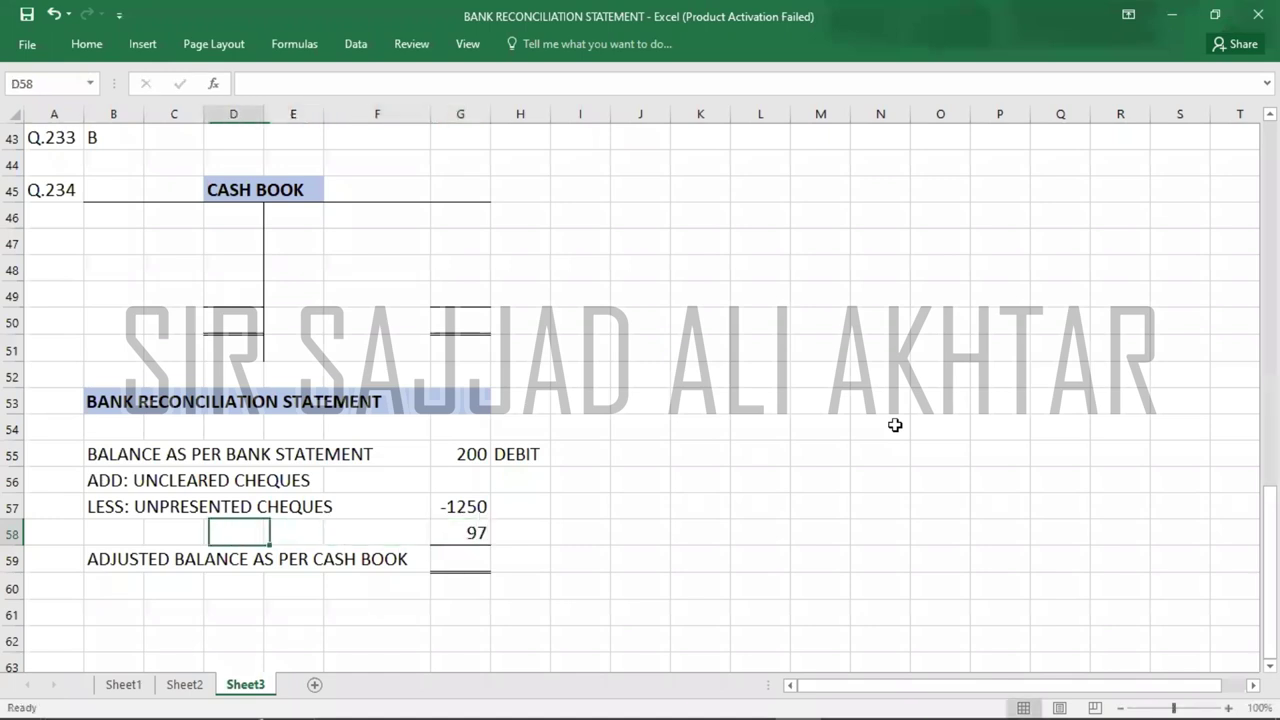
key("Left")
key("Left")
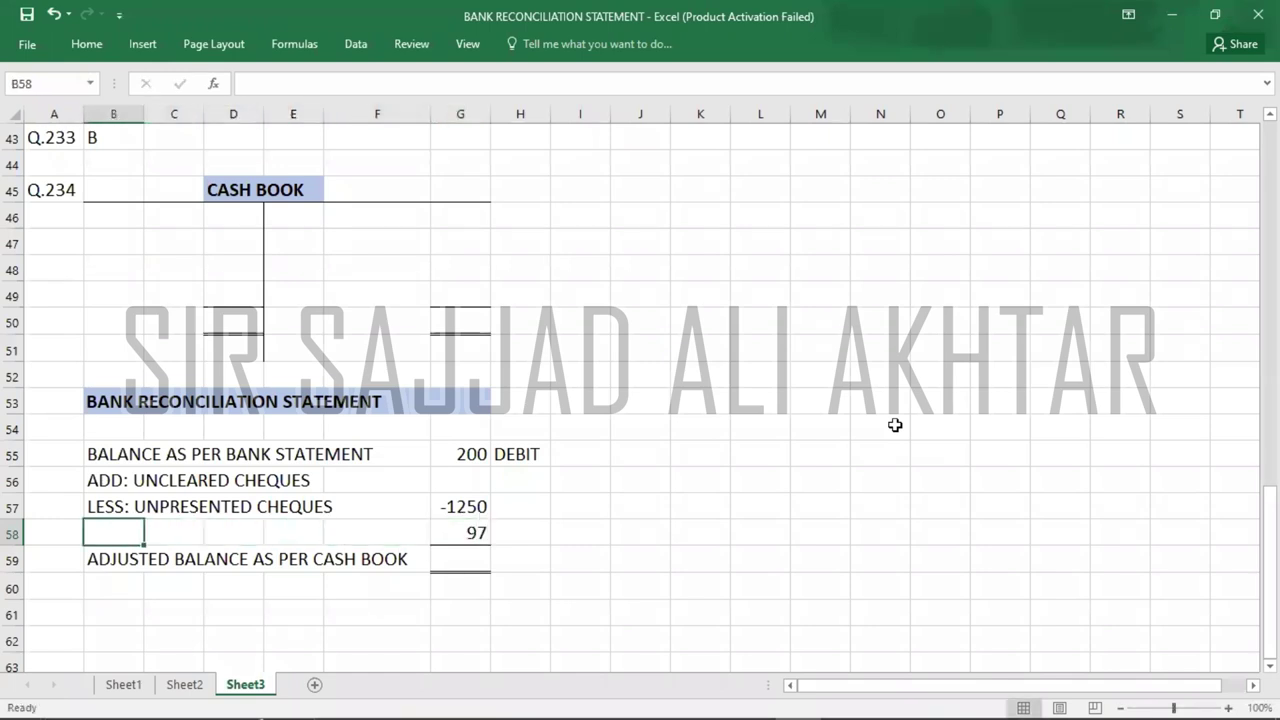
- Mark the bank error amount as CREDIT in H58
key("Right")
key("Right")
key("Right")
key("Right")
key("Right")
key("Right")
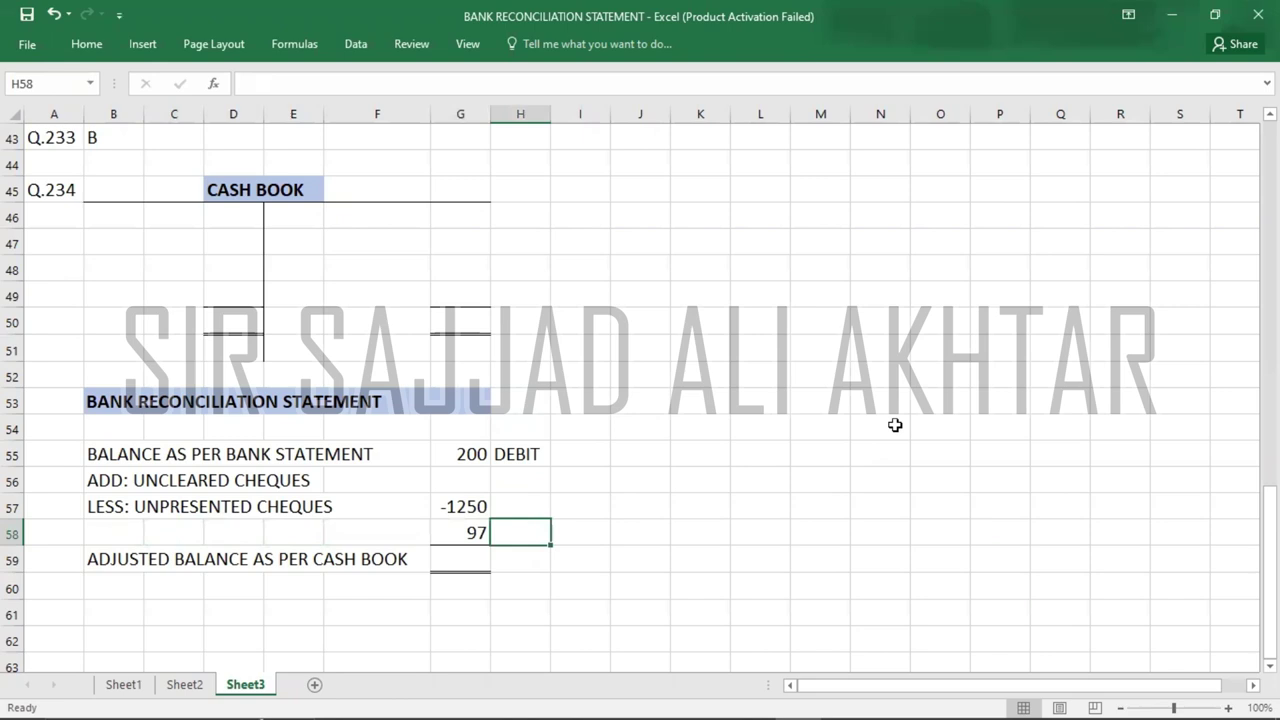
type("CRDIT")
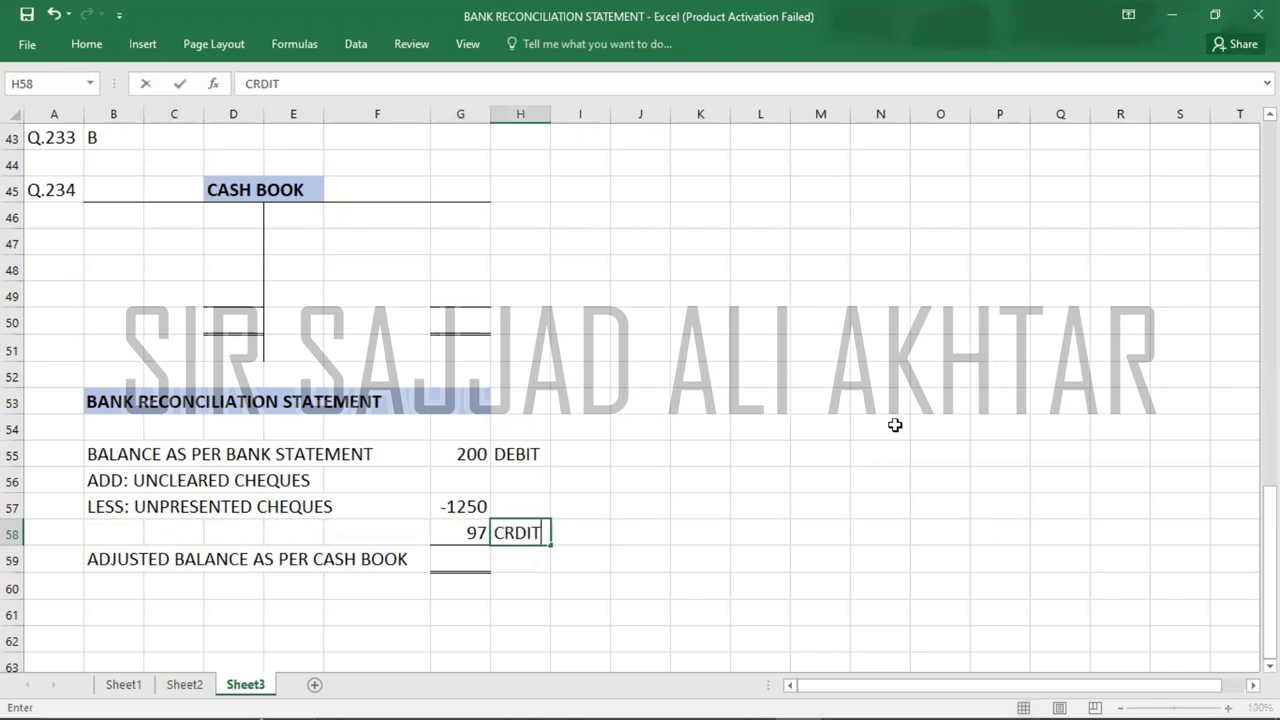
key("BackSpace")
key("BackSpace")
key("BackSpace")
type("EDIT")
- Describe the adjustment as ADD: BANK ERROR in B58 and check question 234's item (6) in the Exam Kit
key("Left")
key("Left")
key("Left")
key("Left")
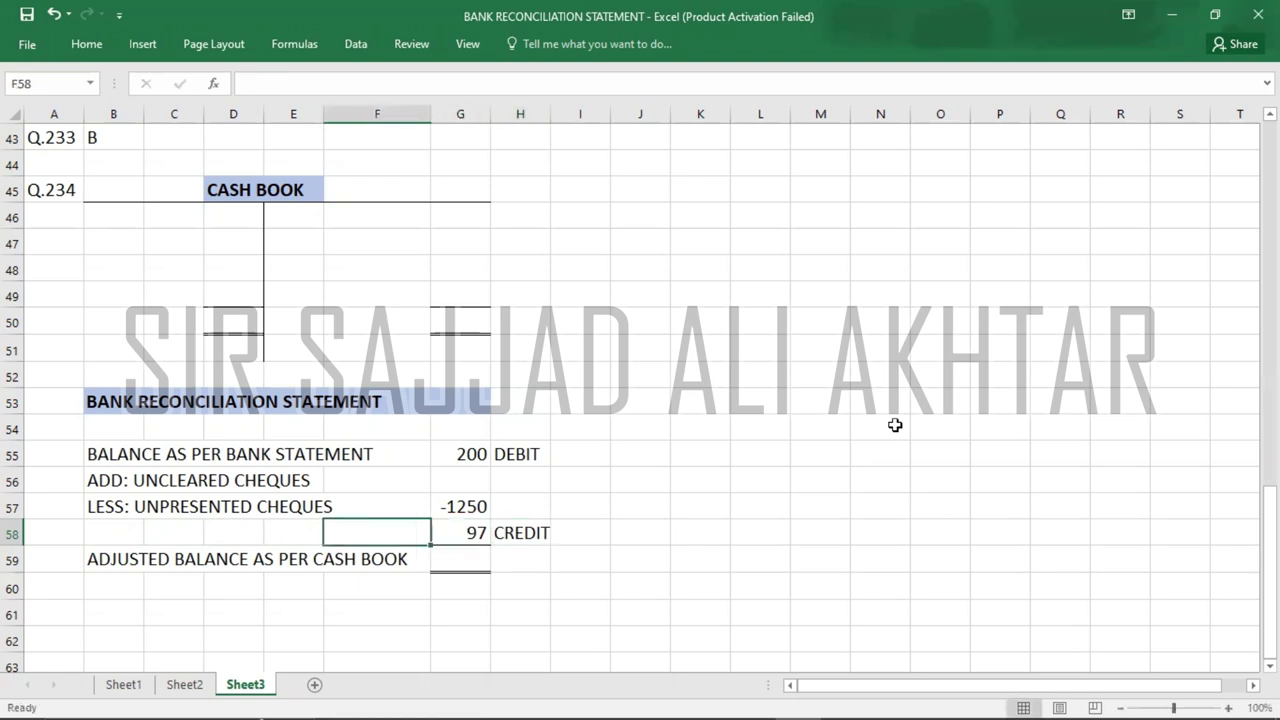
key("Left")
key("Left")
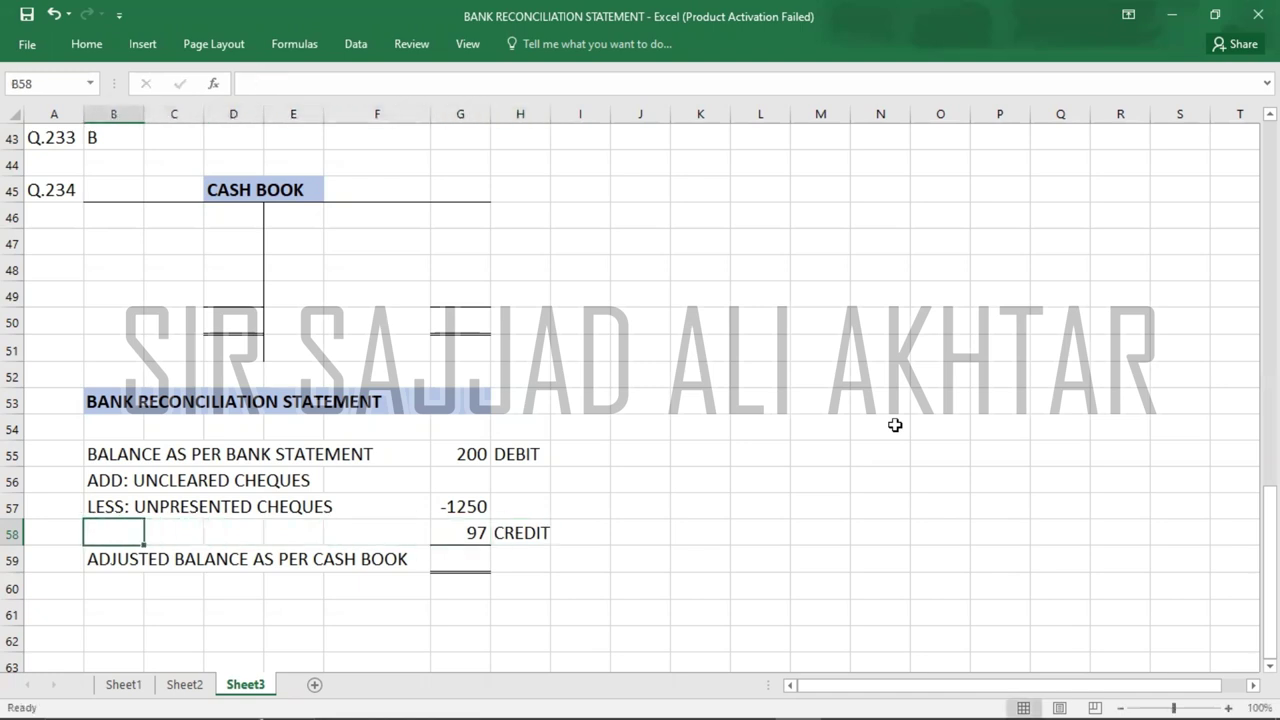
type("ADD: ")
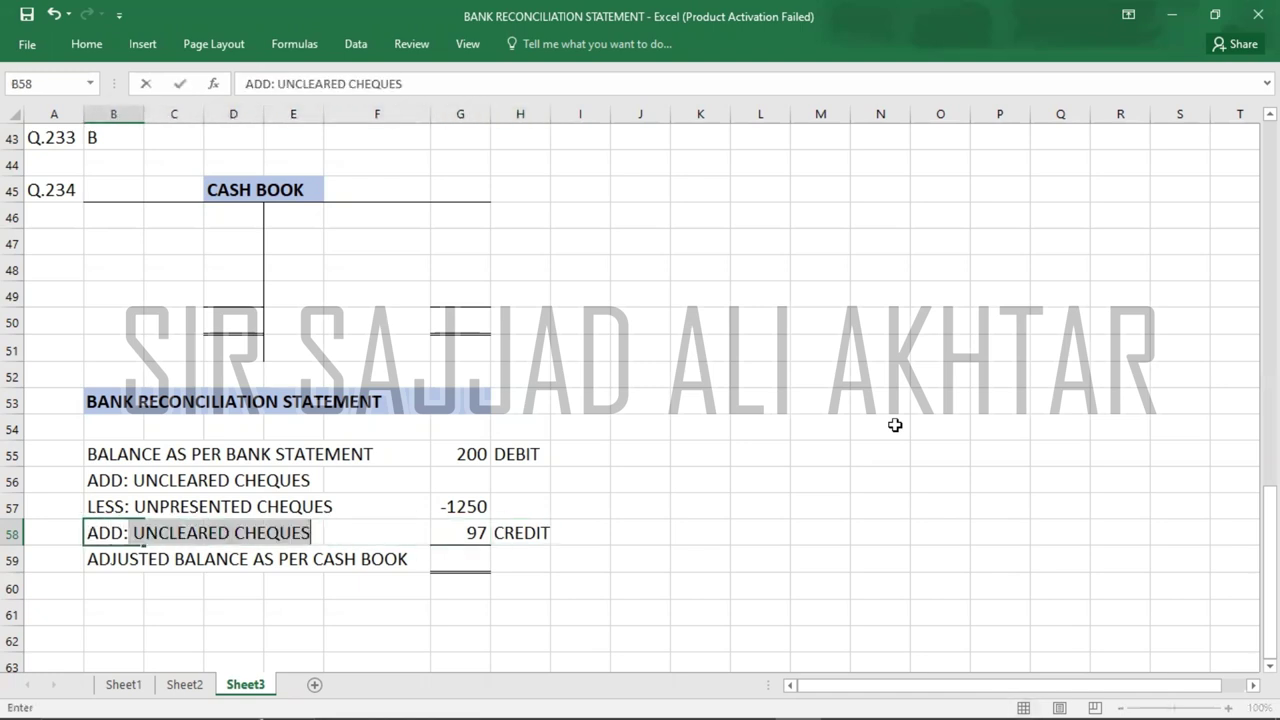
type("BANK ")
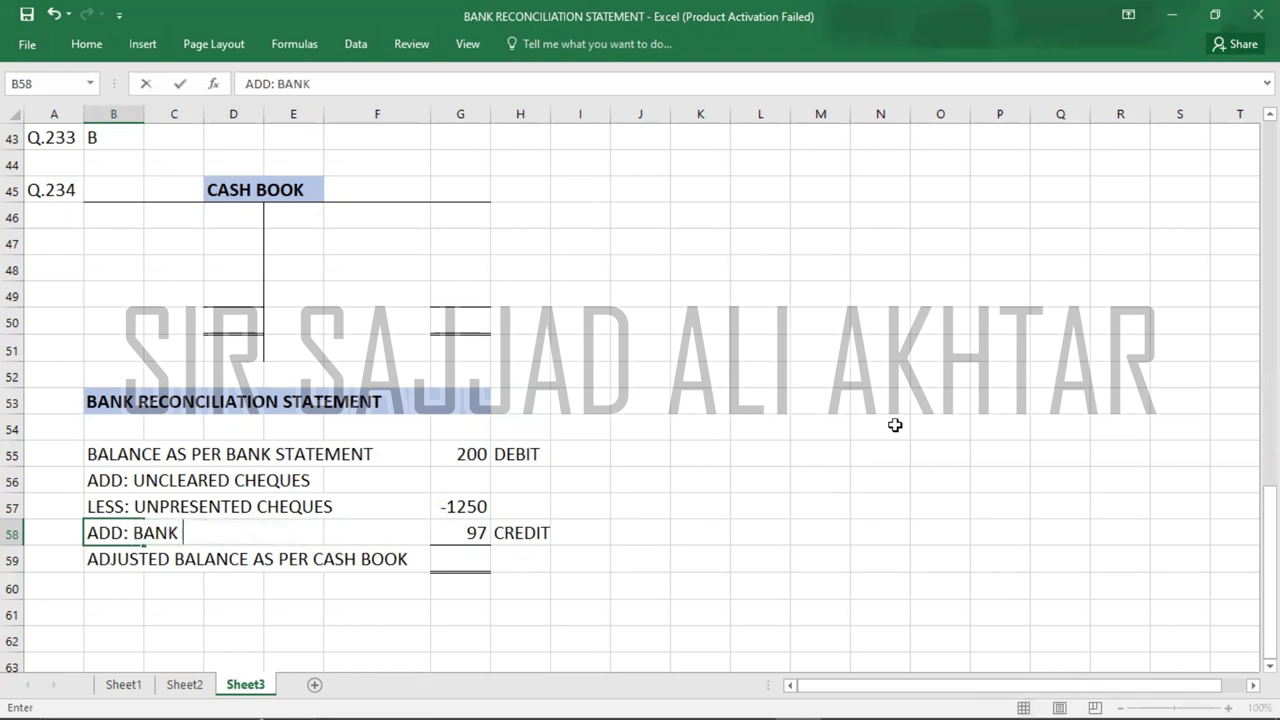
type("ERROR")
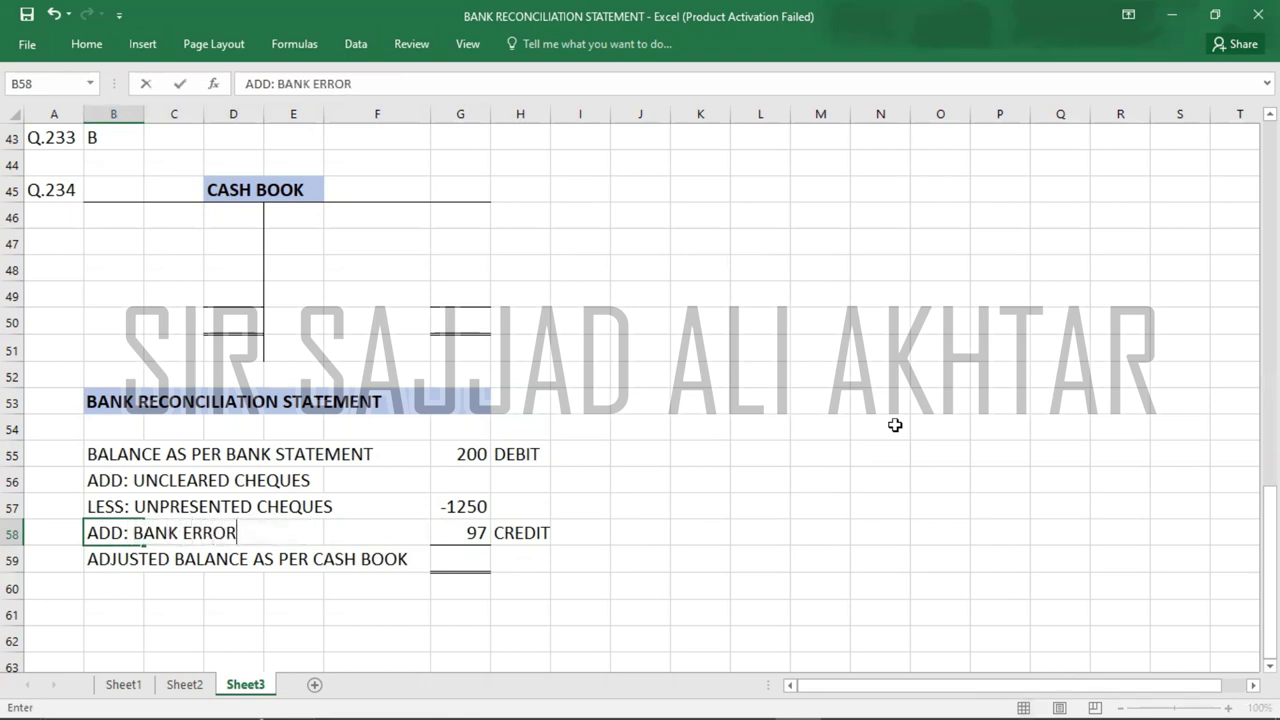
key("alt+Tab")
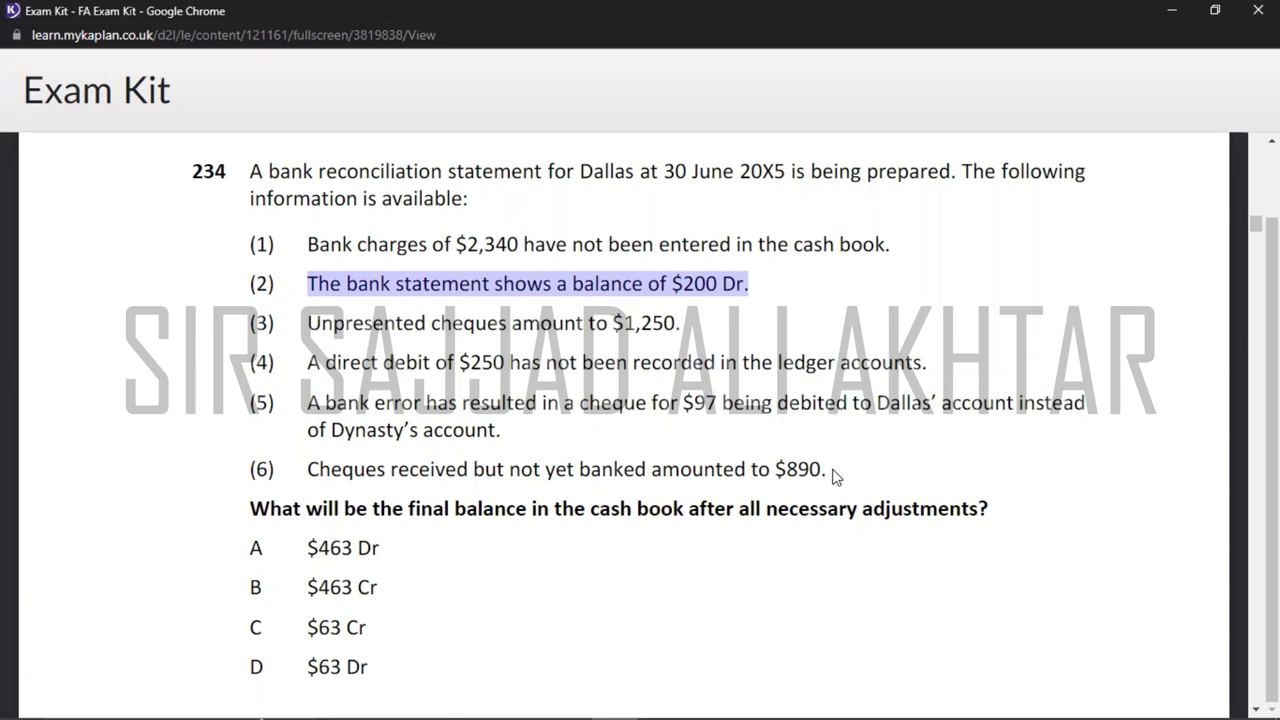
key("alt+Tab")
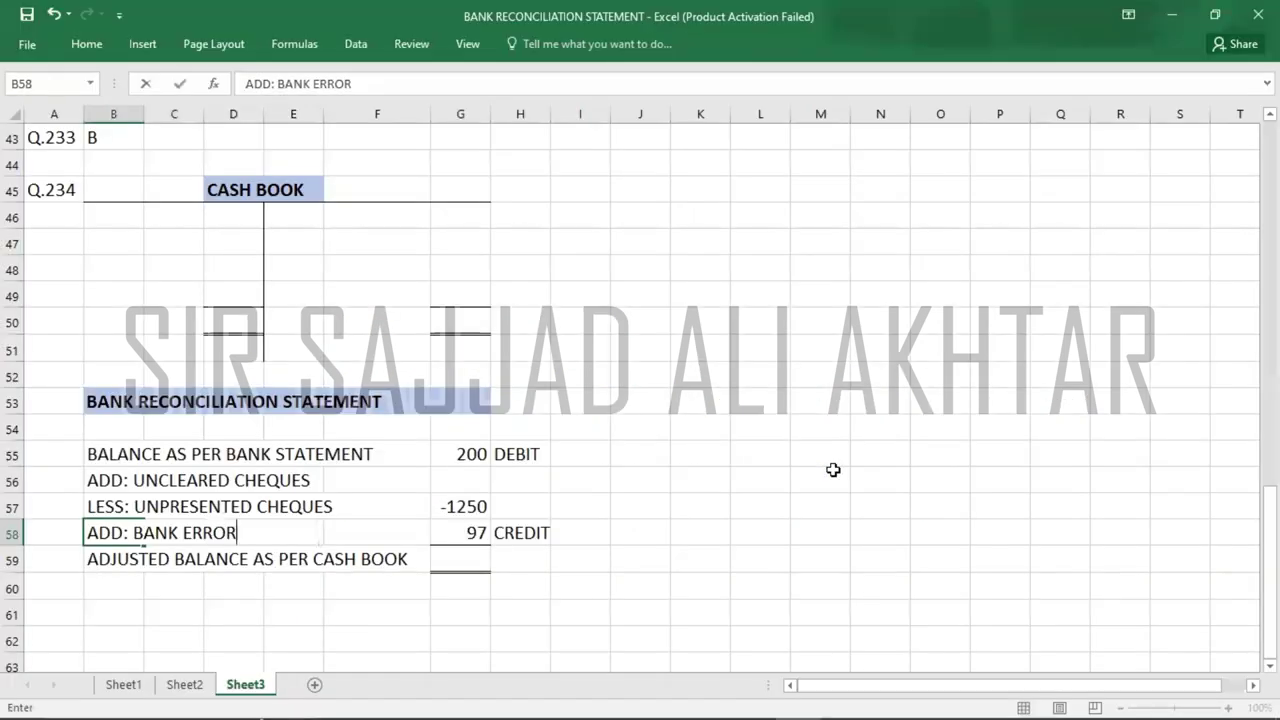
- Enter 890 for the uncleared cheques in G56
key("Right")
key("Right")
key("Right")
key("Right")
key("Right")
key("Up")
key("Up")
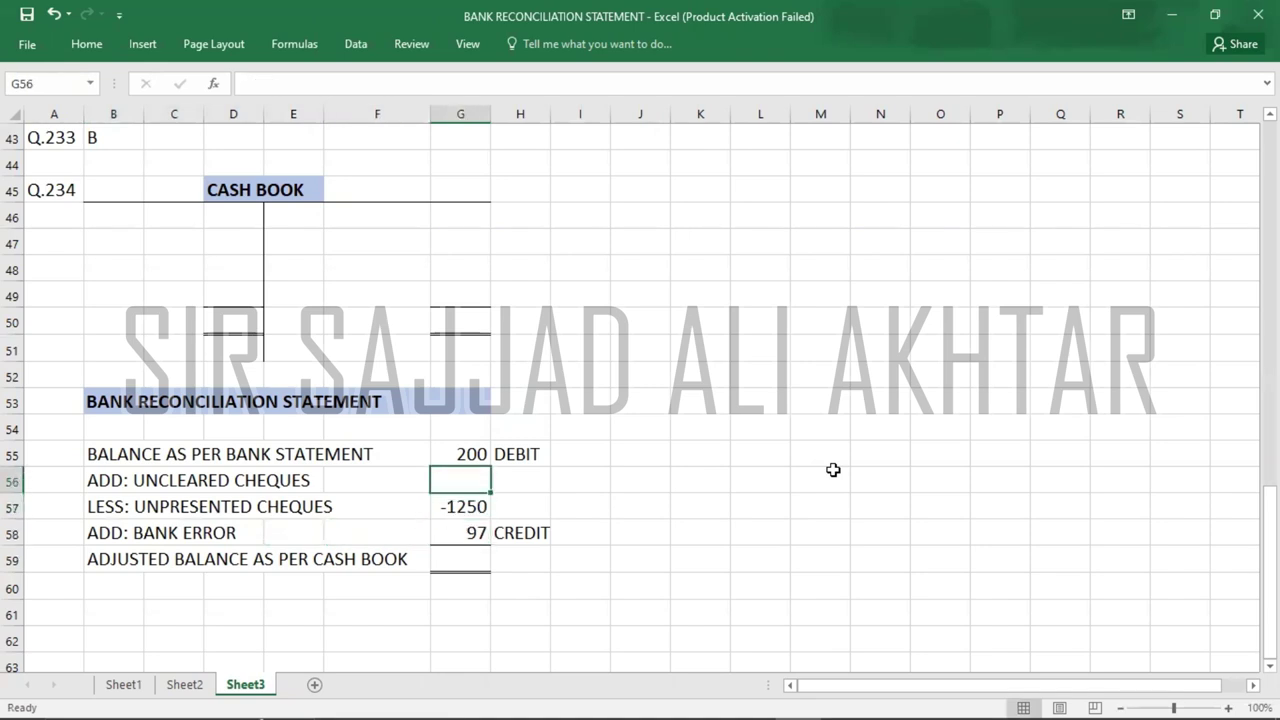
type("890")
key("Return")
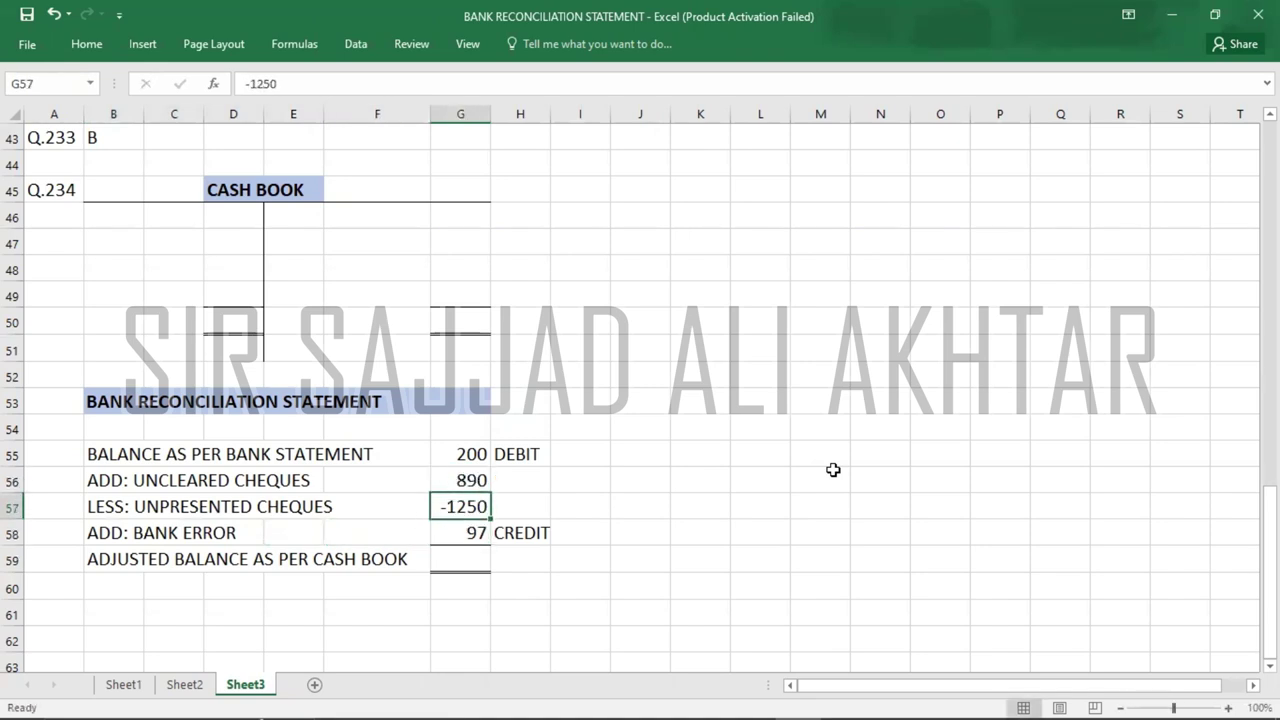
- Switch to the Calculator and clear its previous result
key("Down")
key("Down")
key("Down")
key("alt+Tab")
key("Tab")
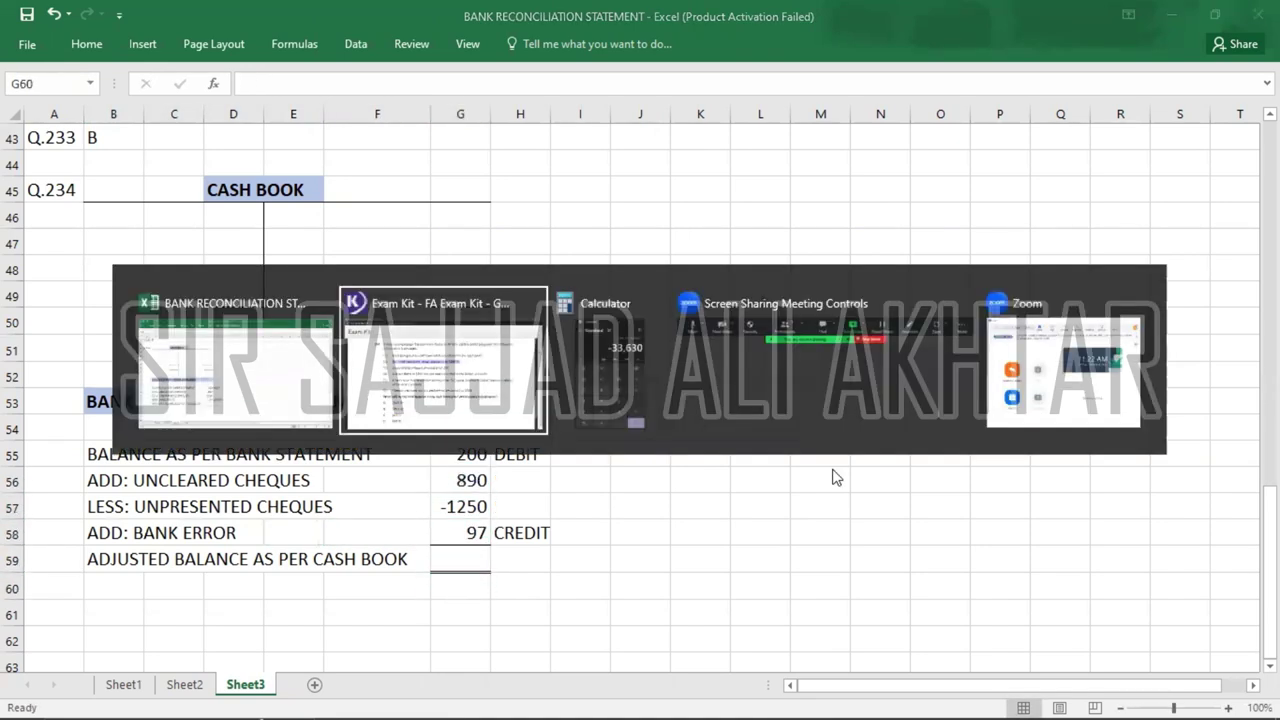
key("Escape")
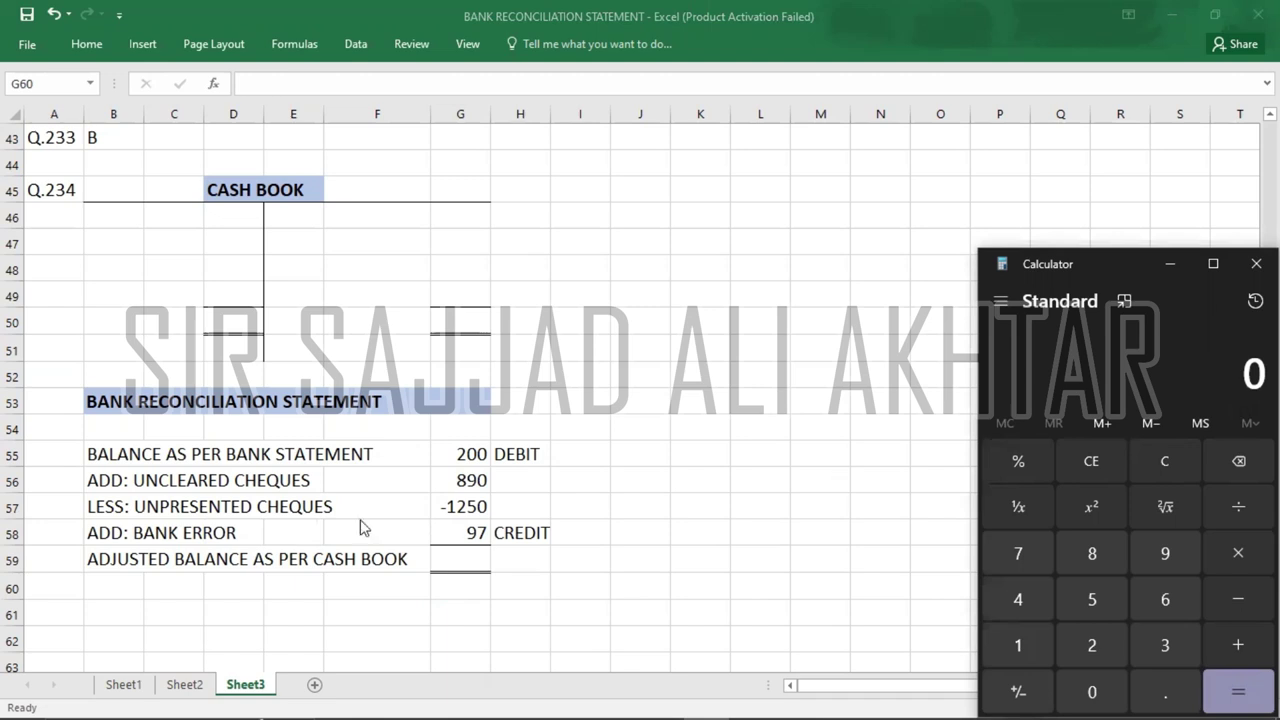
- Return to the Excel sheet and set the balance as per bank statement in G55 to -200
key("alt+Tab")
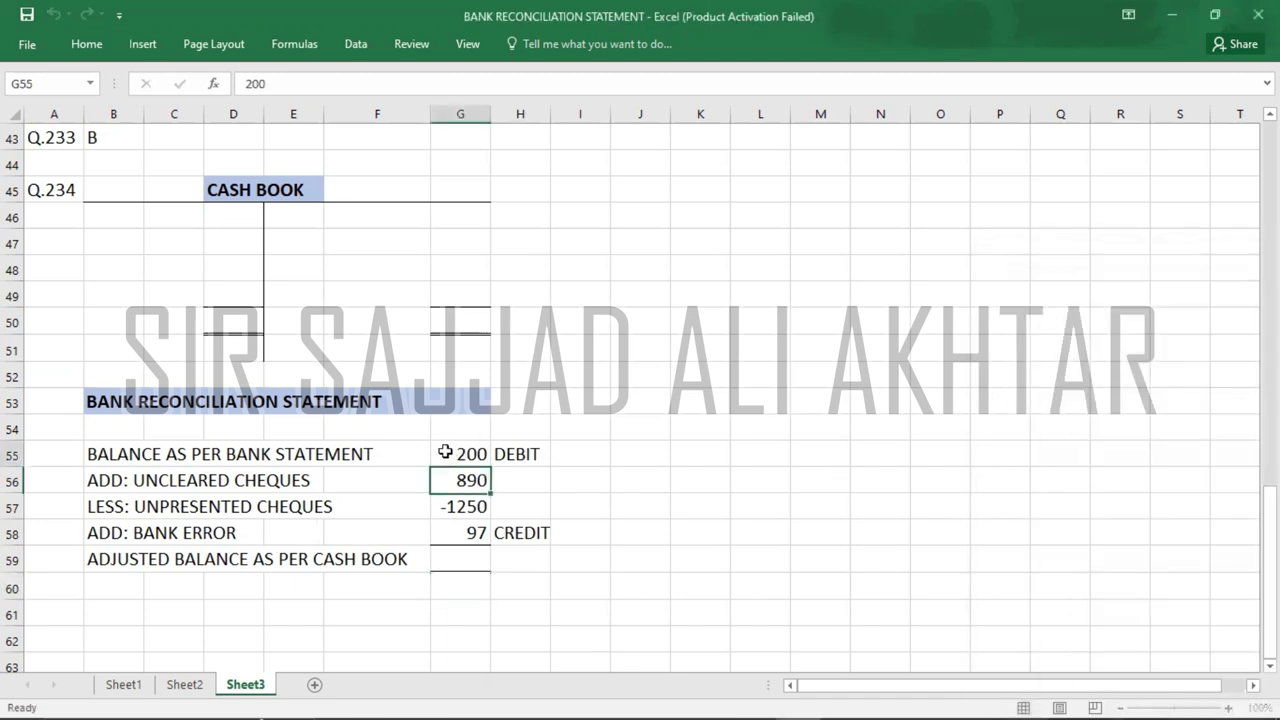
double_click(445, 453)
type("-")
left_click(732, 470)
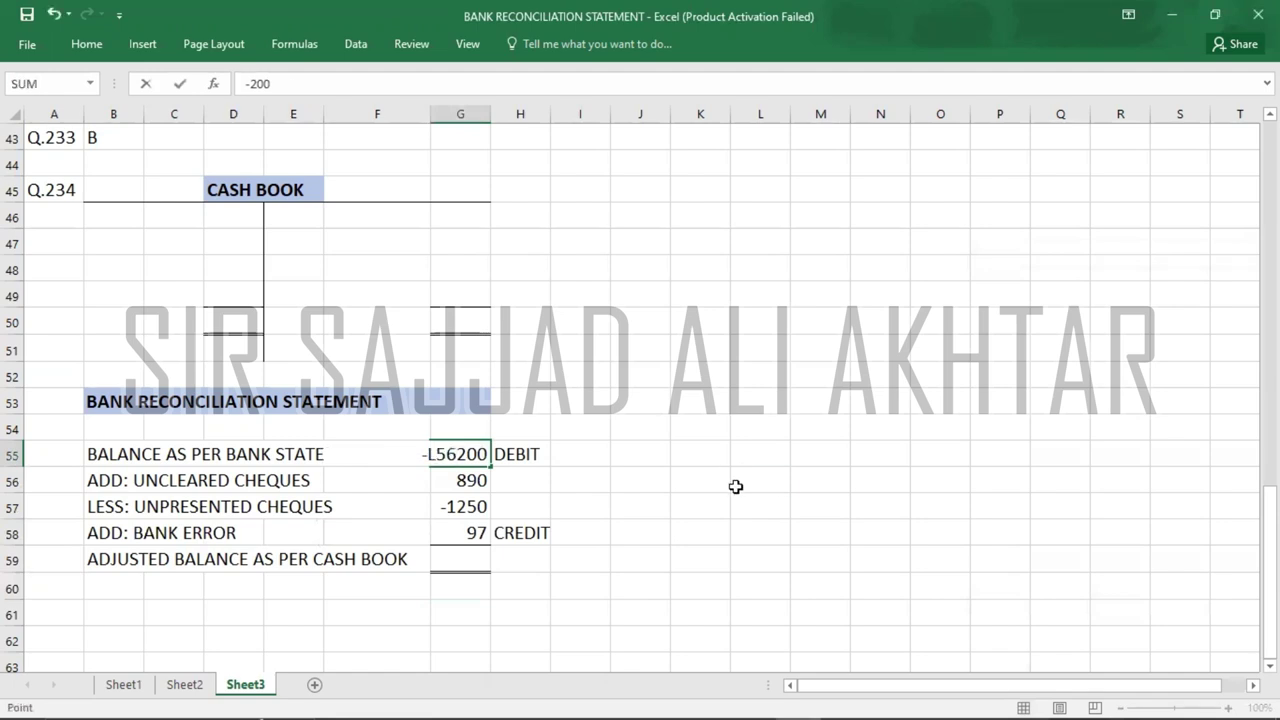
key("BackSpace")
key("BackSpace")
key("BackSpace")
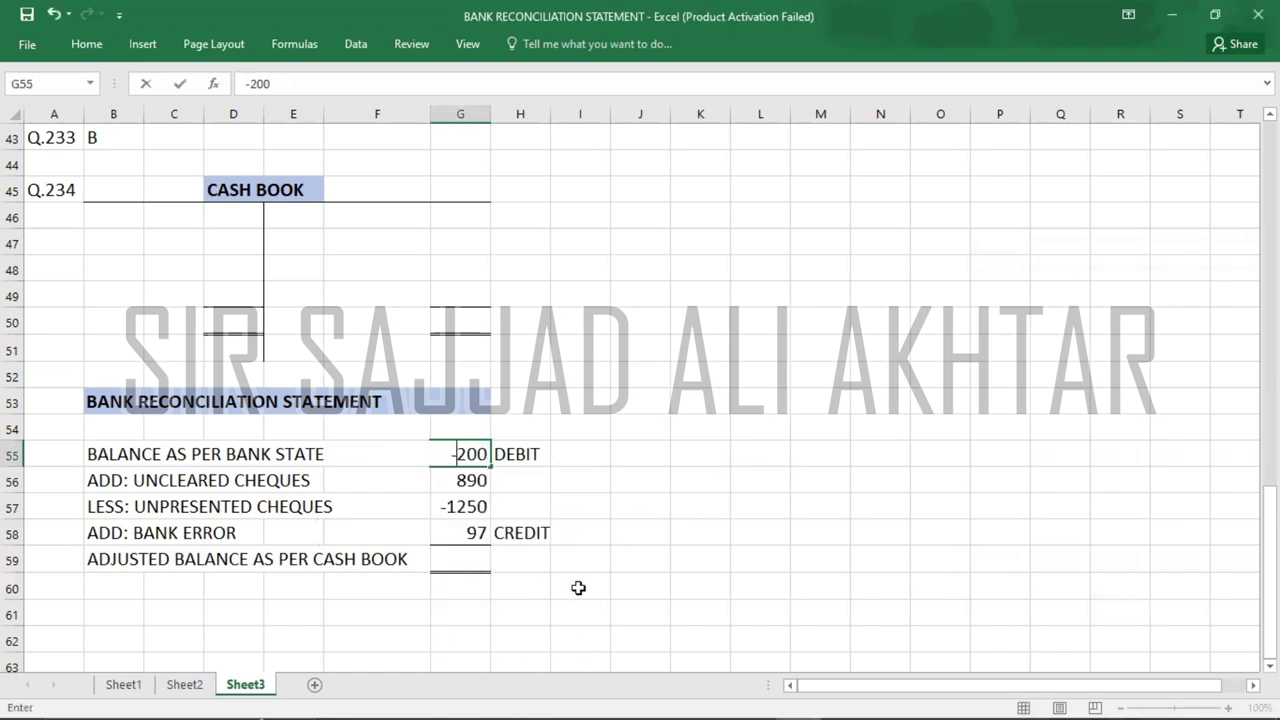
key("Return")
key("Down")
key("Down")
key("Down")
key("Down")
key("Down")
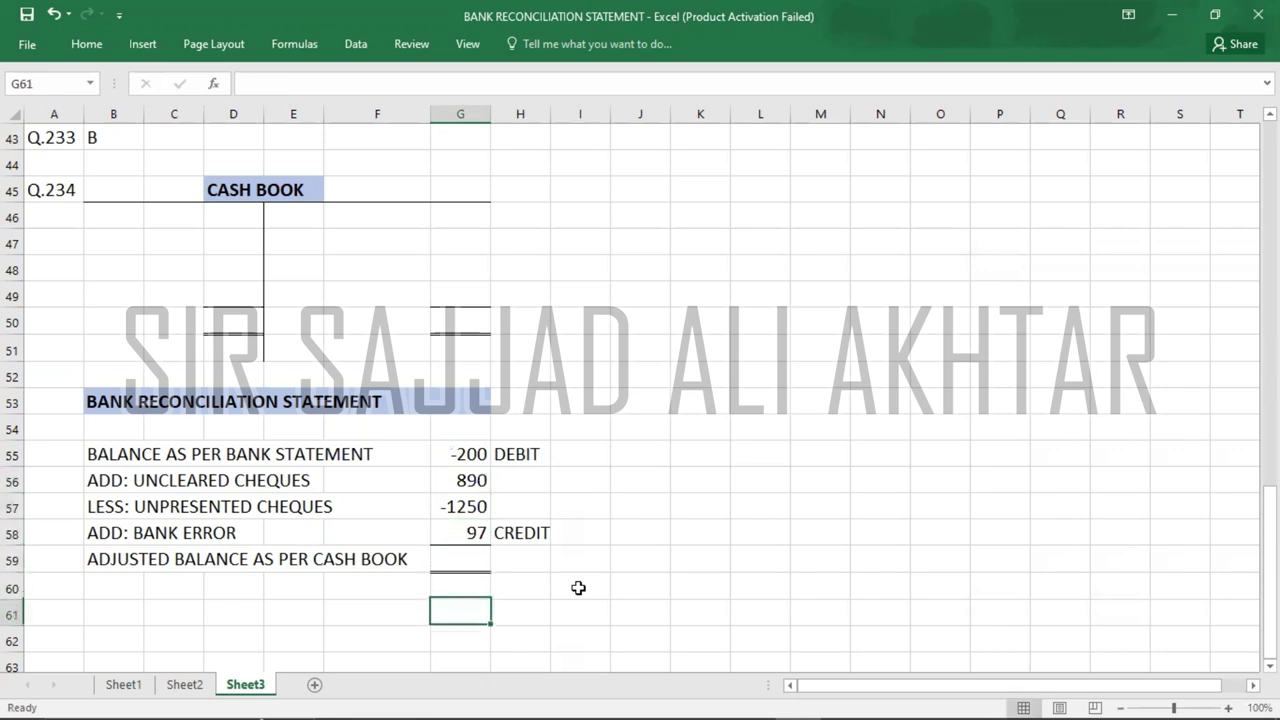
- Calculate -200 + 890 - 1250 + 97 in the Calculator to work out the adjusted cash book balance
key("alt+Tab")
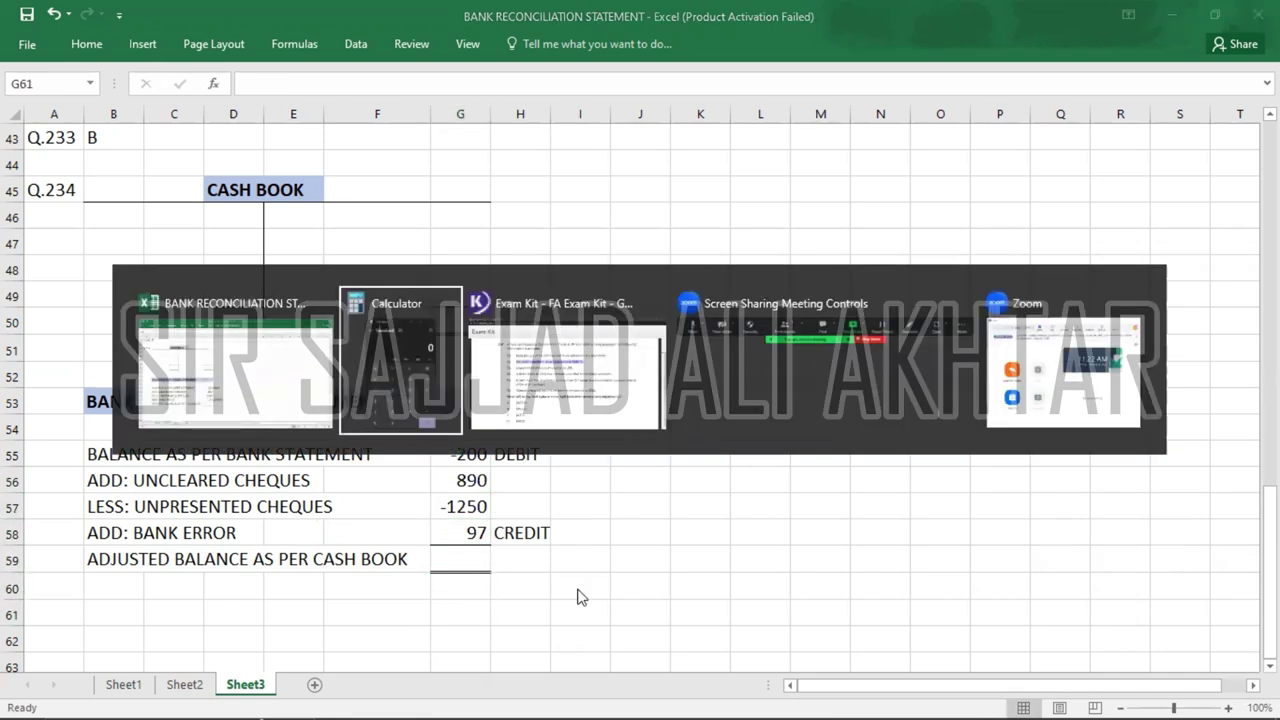
type("200")
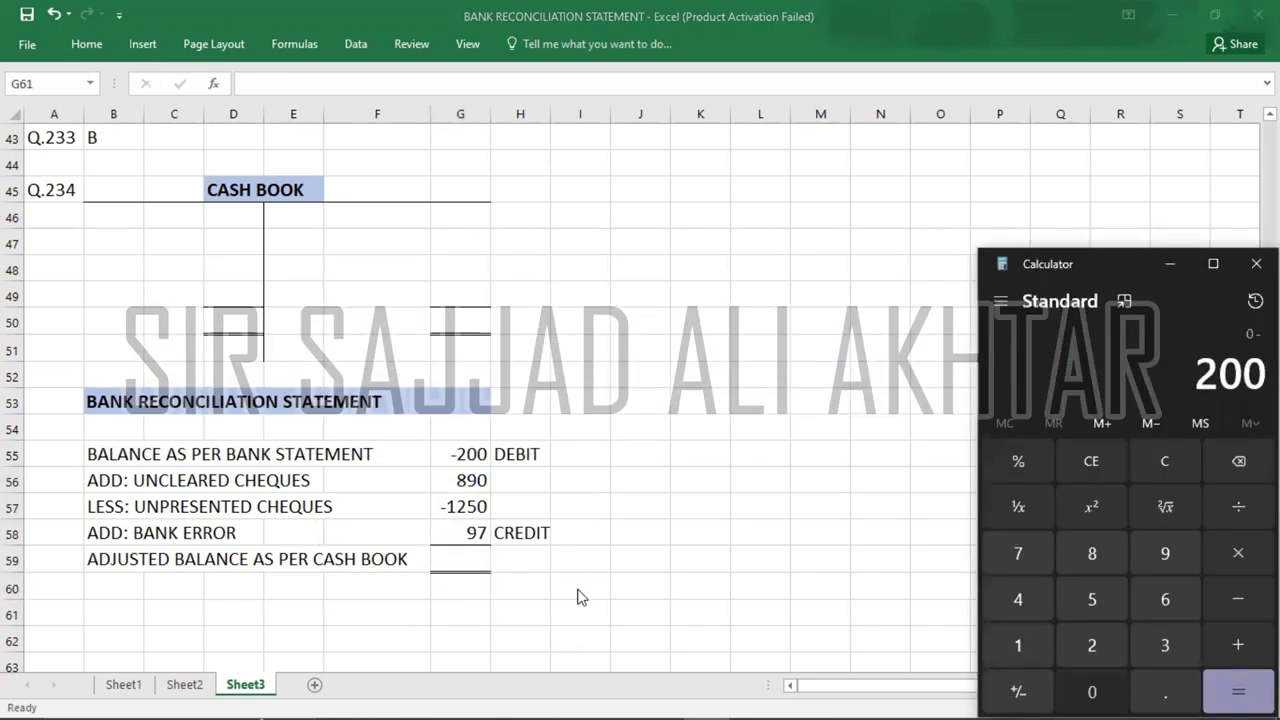
key("F9")
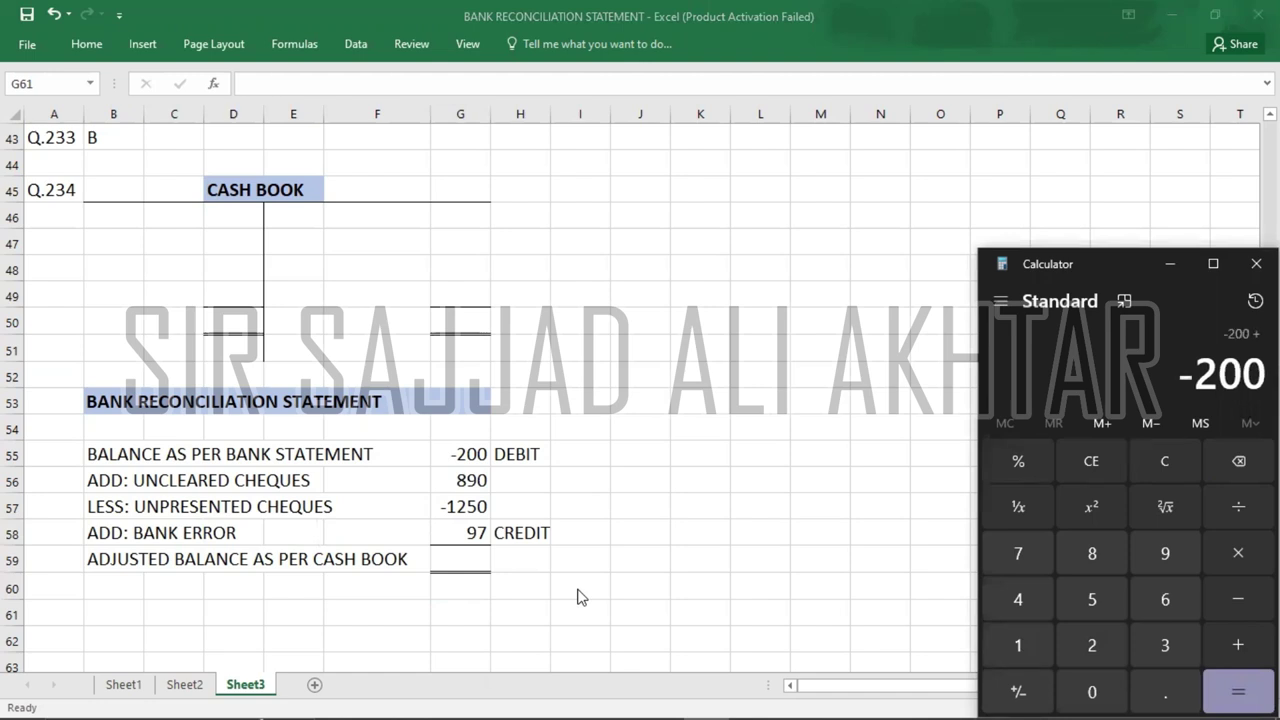
type("+890")
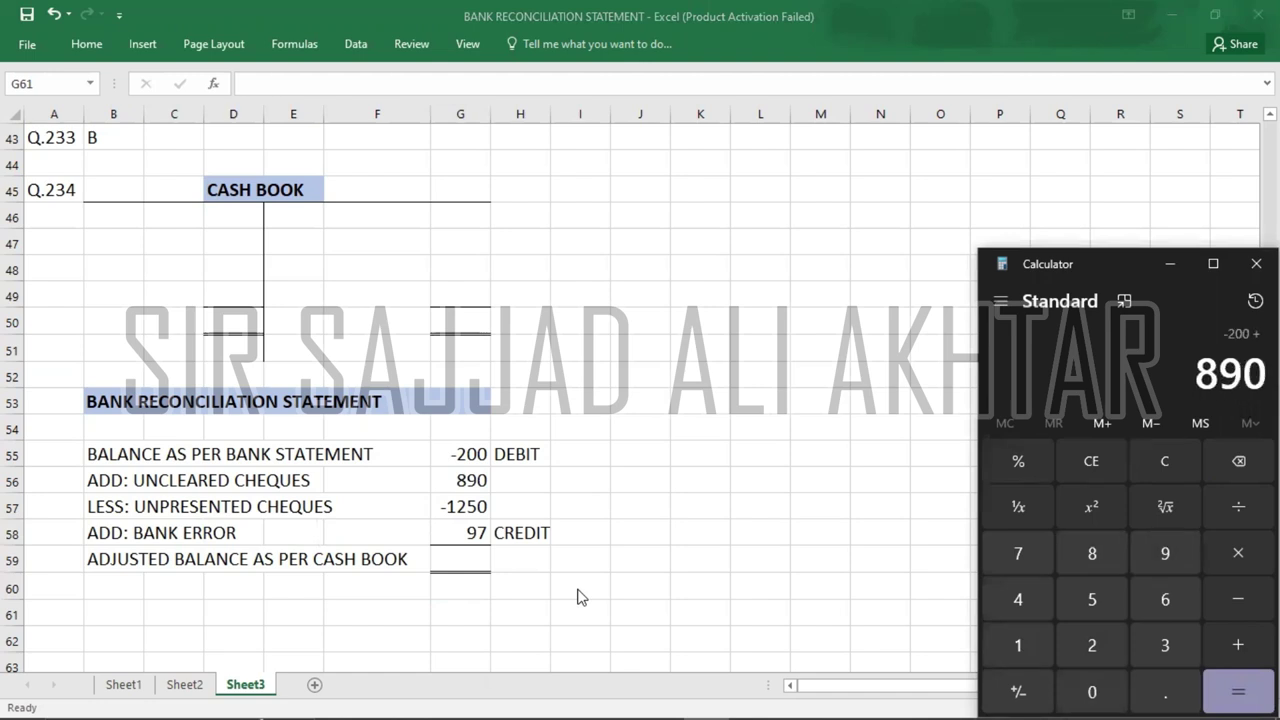
type("-1250")
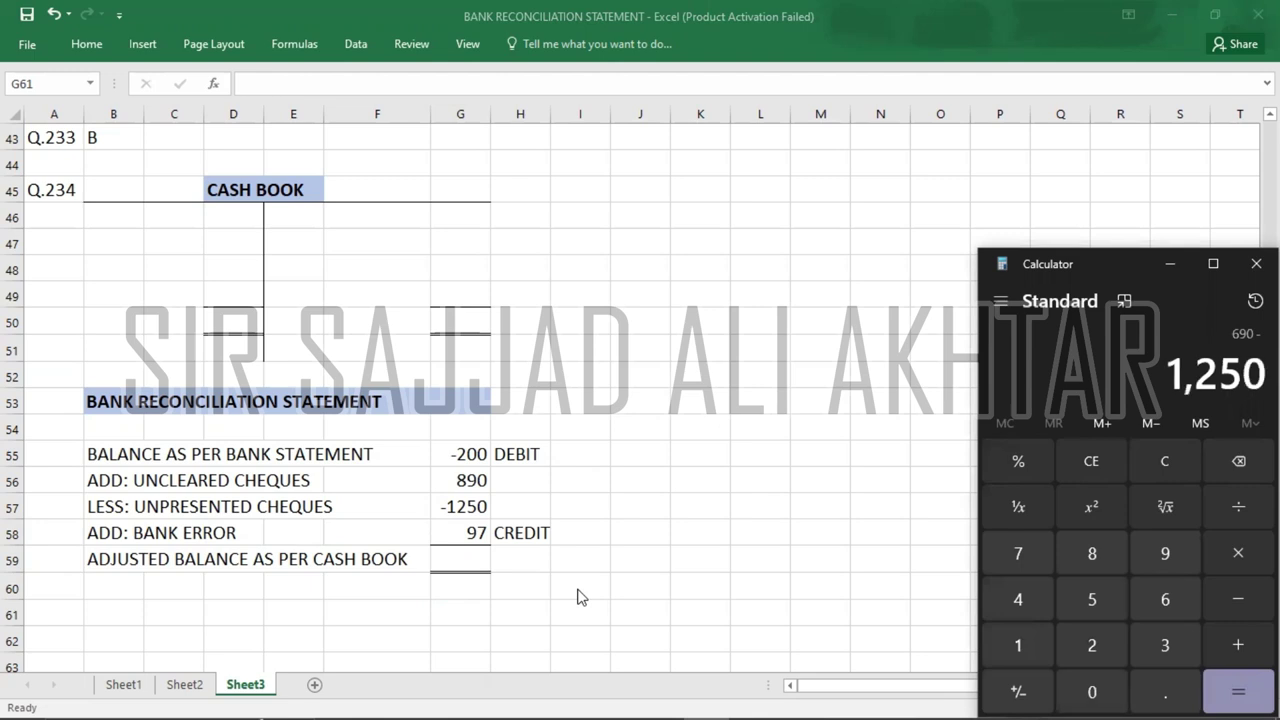
type("+97")
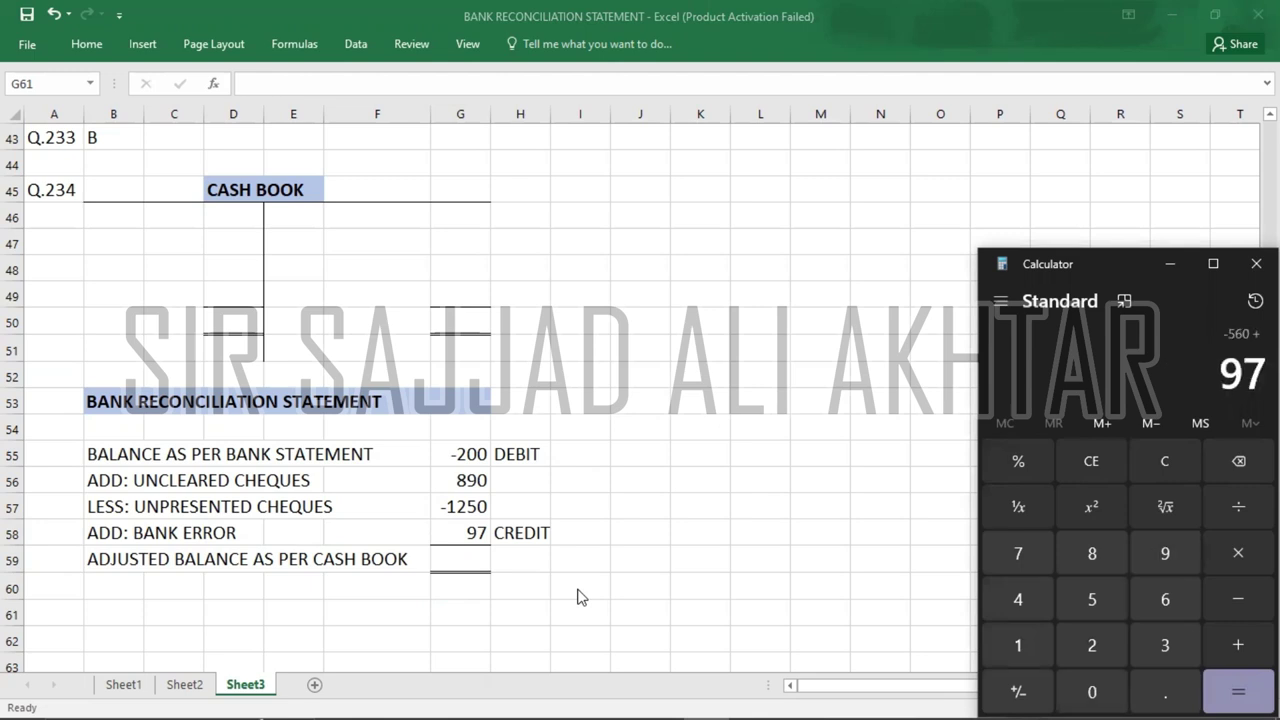
key("Return")
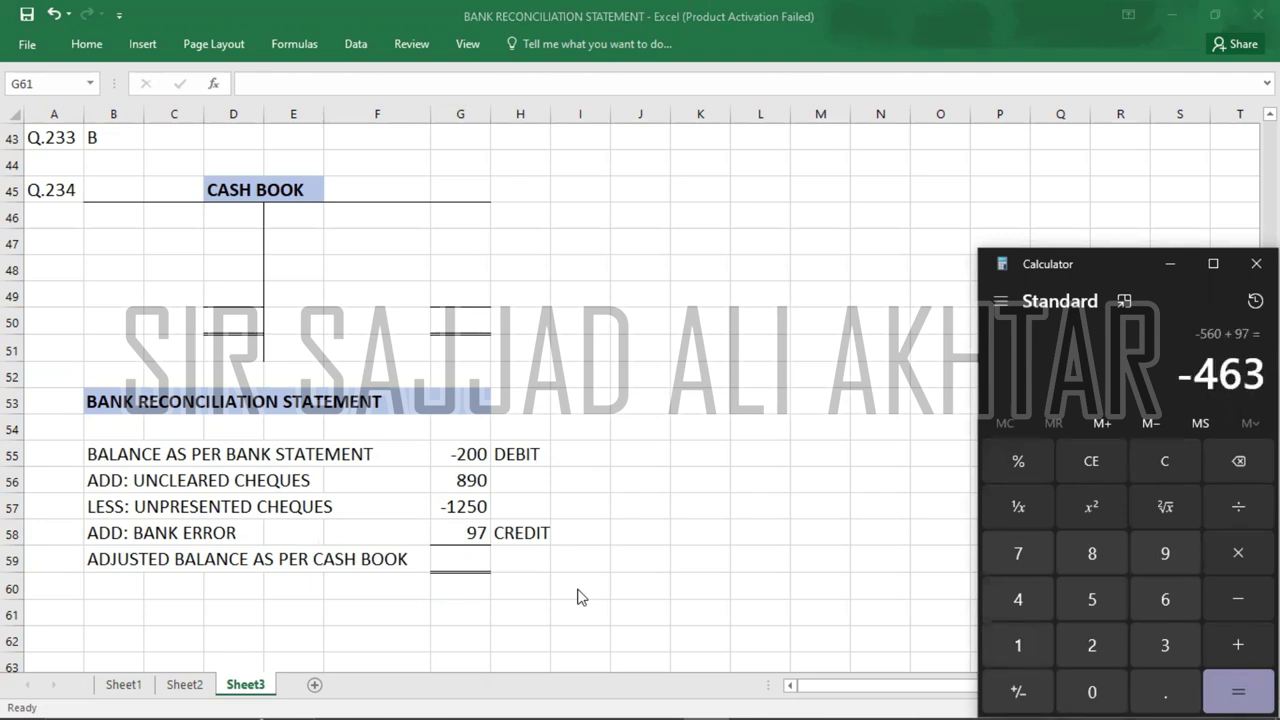
- Enter -463 as the adjusted balance as per cash book in G59 of the Excel sheet
key("alt+Tab")
left_click(456, 560)
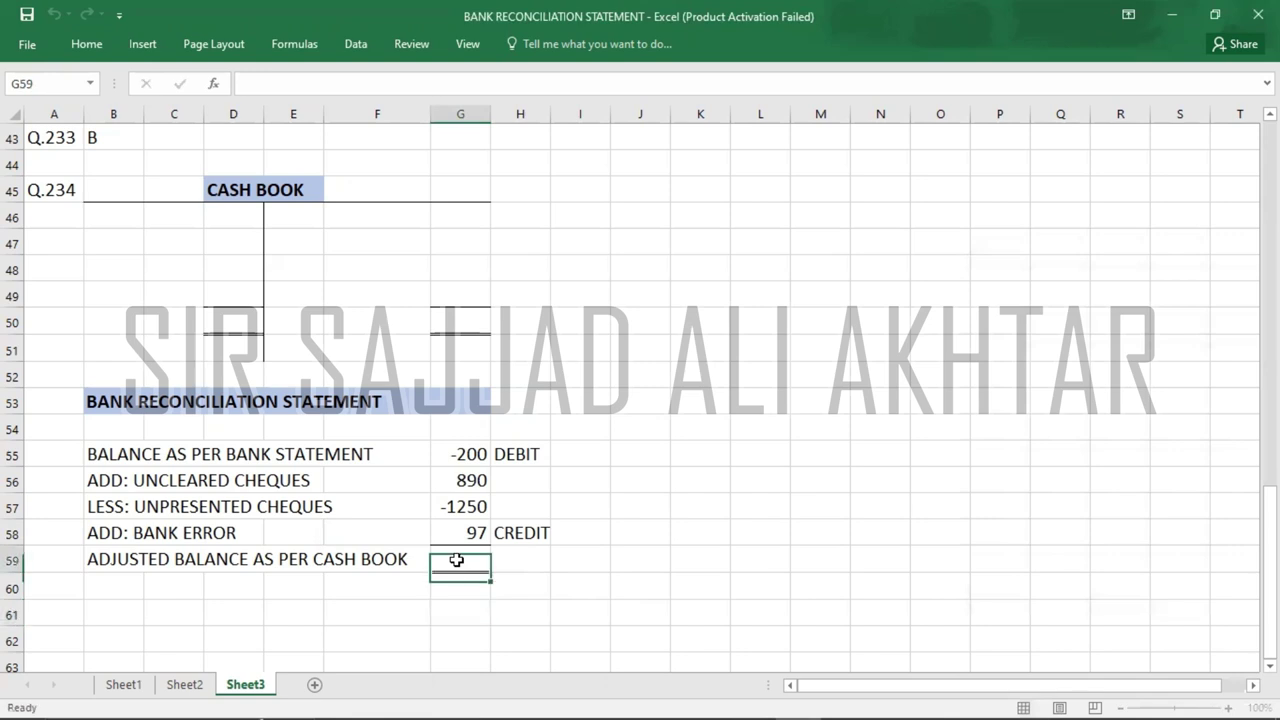
type("-463")
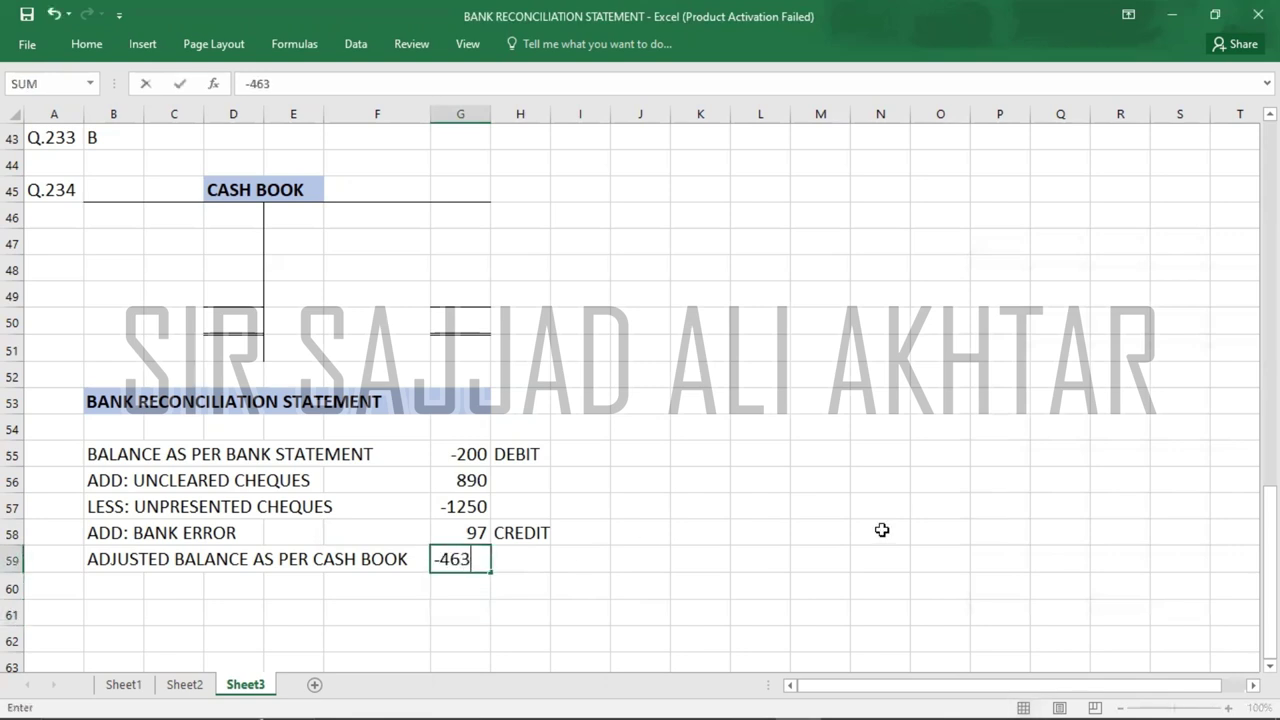
key("Return")
key("Return")
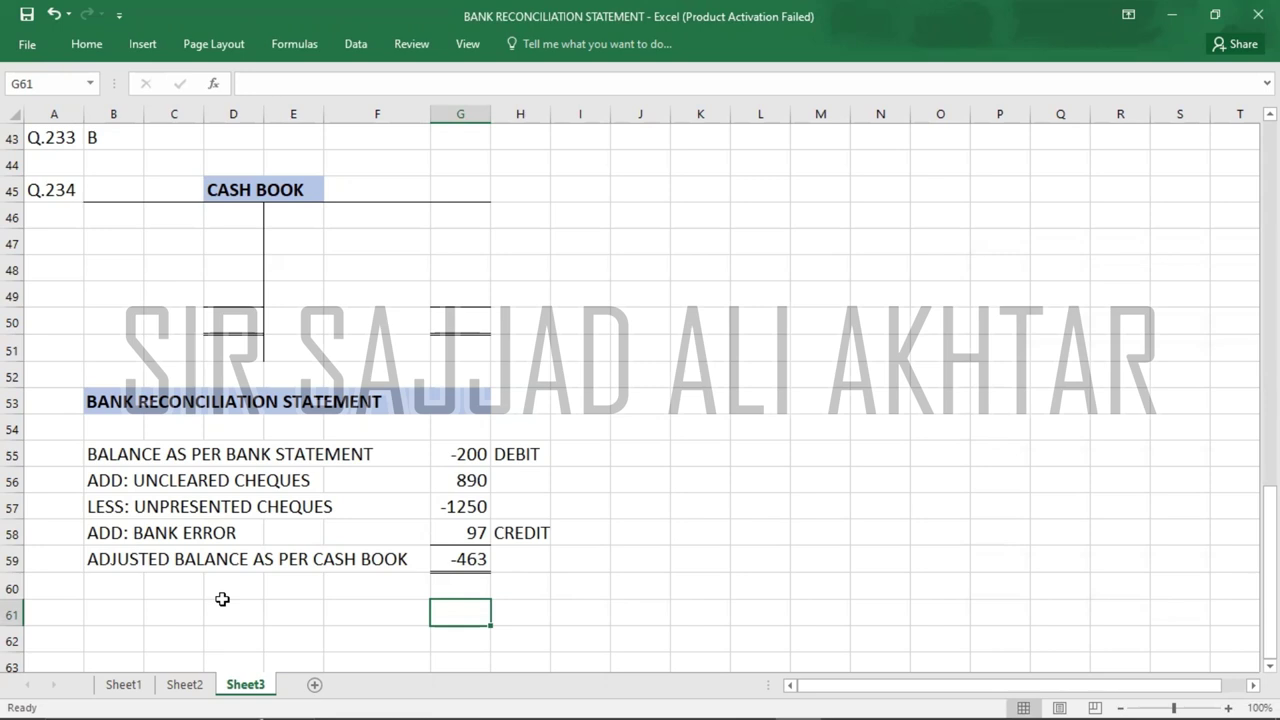
- Check question 234's answer options in the Exam Kit and record B as the answer in A46 of the Excel sheet
key("alt+Tab")
key("alt+Tab")
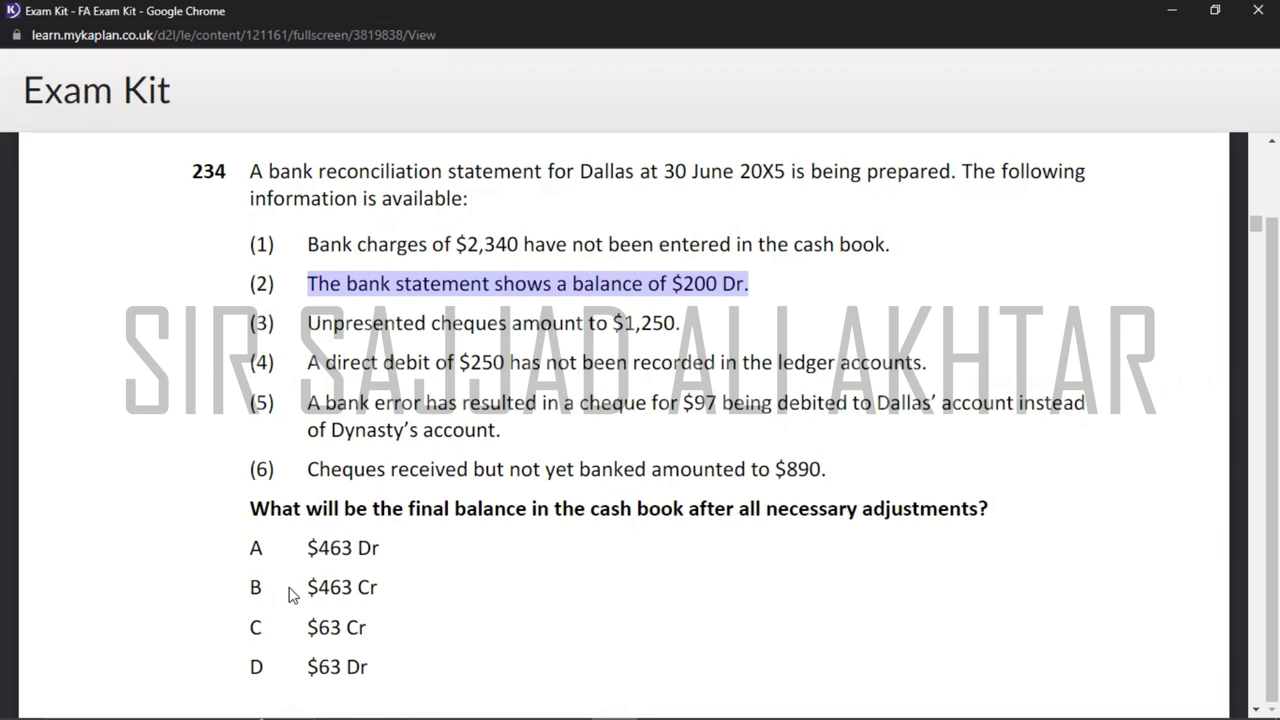
key("alt+Tab")
key("Left")
key("Left")
key("Left")
key("Left")
key("Left")
key("Left")
key("Up")
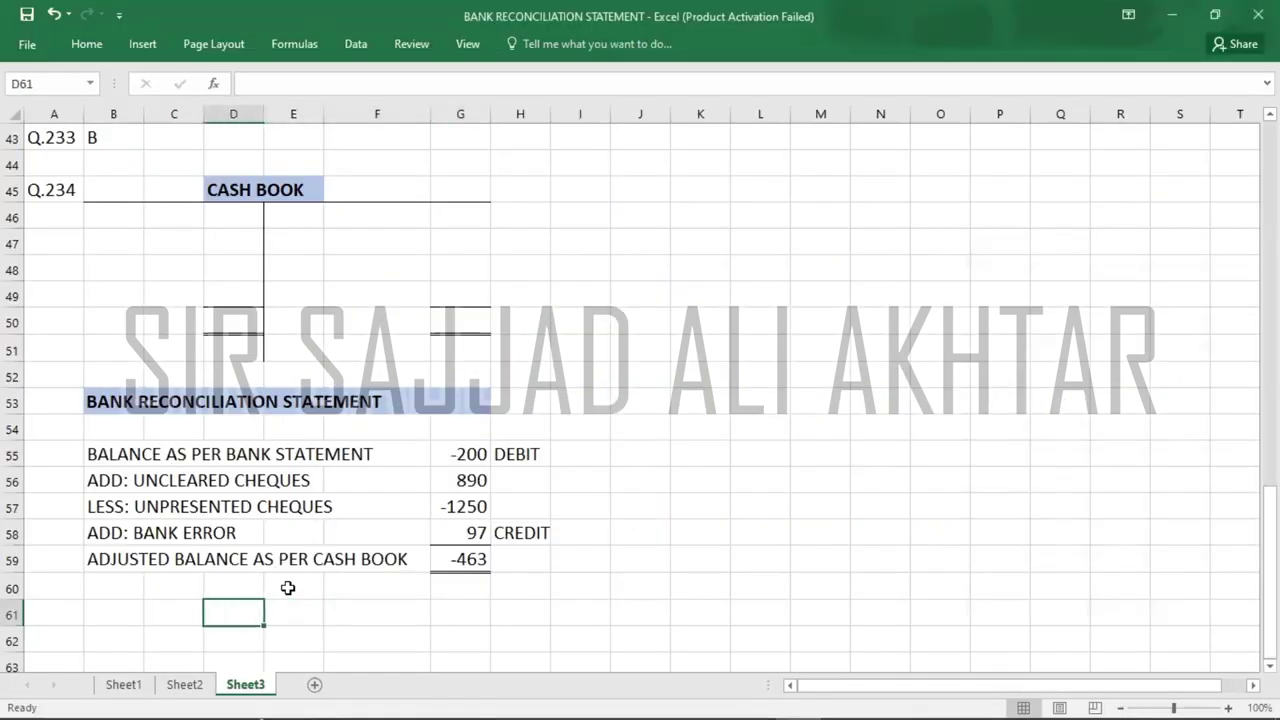
key("Up")
key("Up")
key("Up")
key("Up")
key("Up")
key("Up")
key("Up")
key("Up")
key("Up")
key("Up")
key("Up")
key("Up")
key("Up")
key("Up")
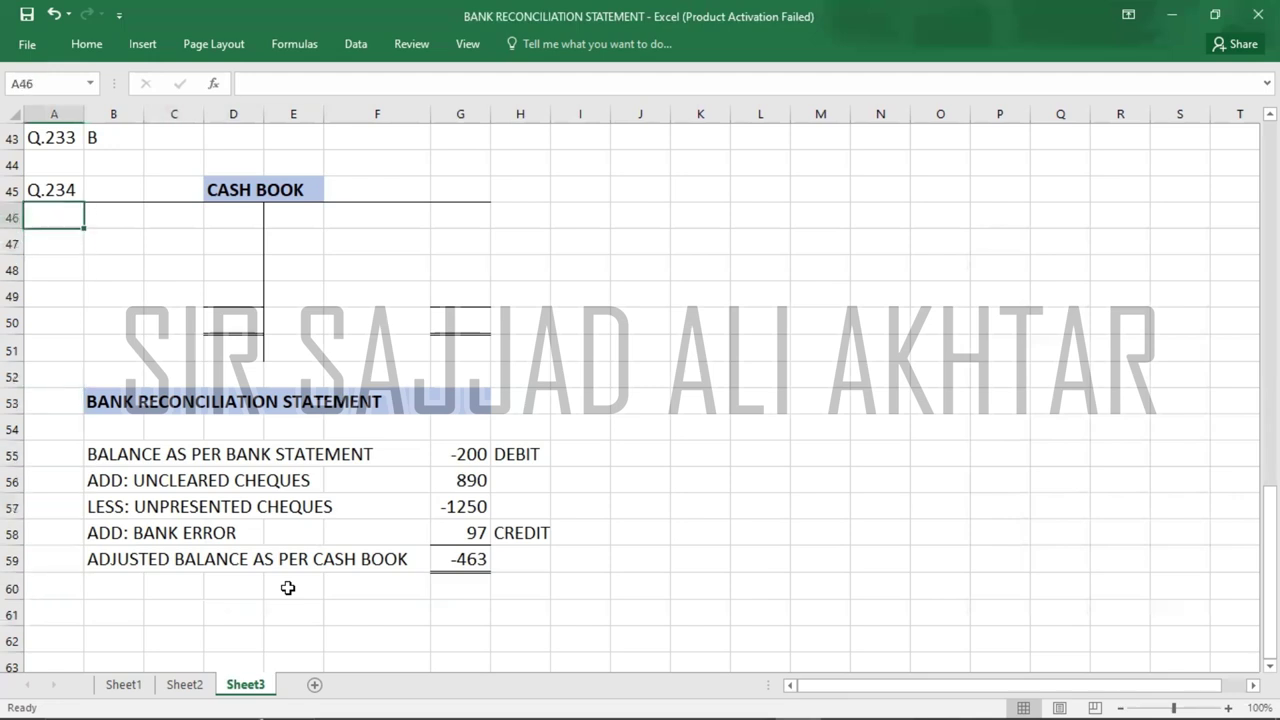
type("B")
key("Return")
key("Down")
key("Down")
key("Down")
key("Down")
key("Down")
key("Down")
key("Down")
key("Down")
key("Down")
key("Down")
key("Down")
key("Down")
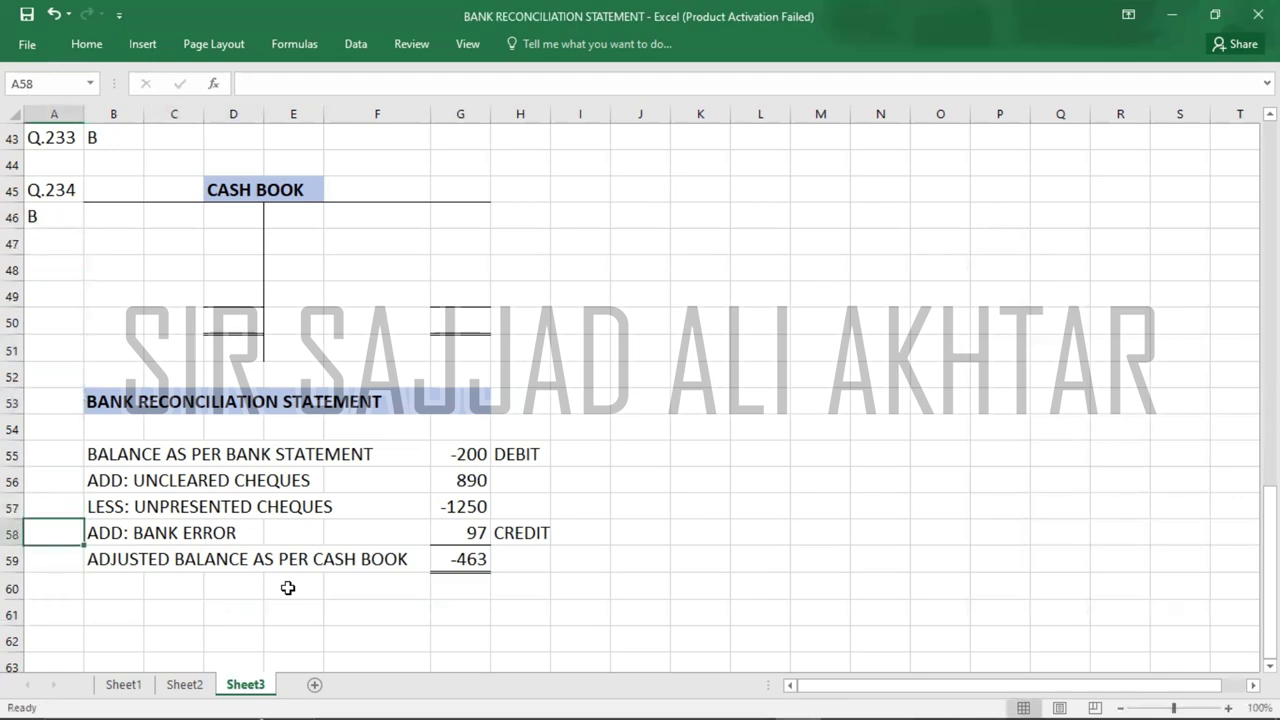
left_click(466, 560)
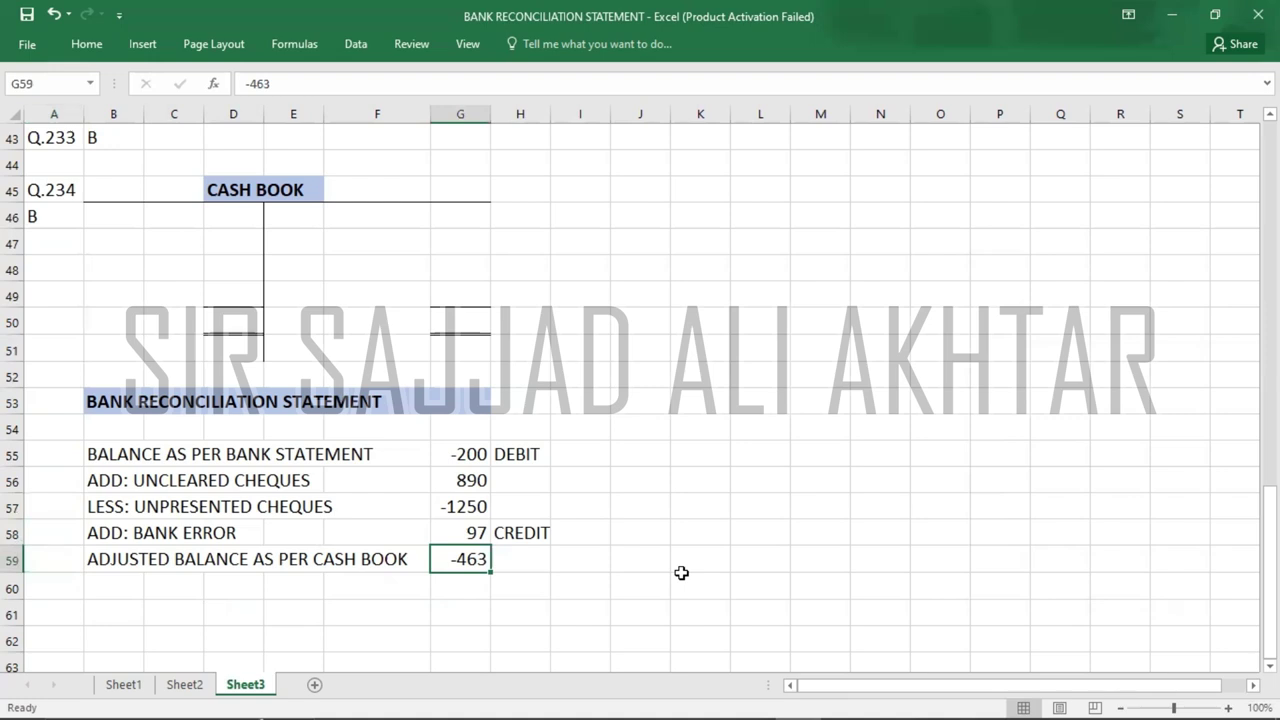
- Switch to the Exam Kit and read question 235 with its answer options
key("alt+Tab")
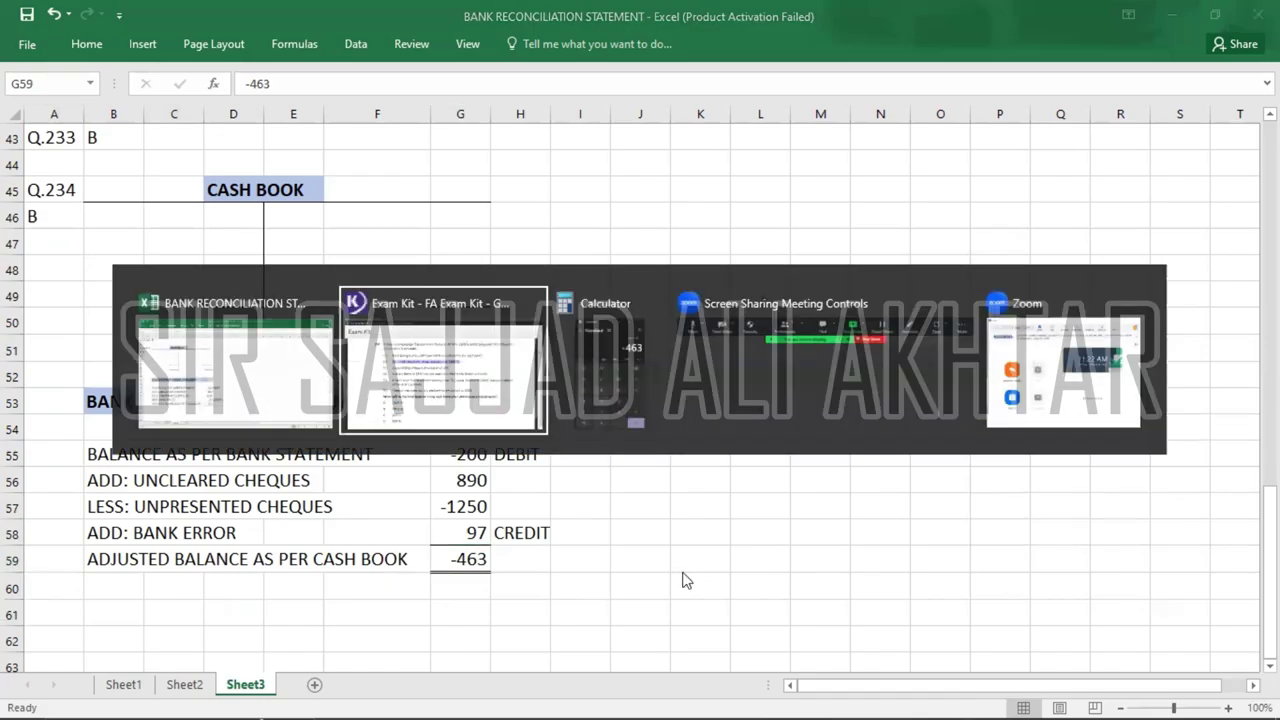
scroll(686, 580, "down", 2)
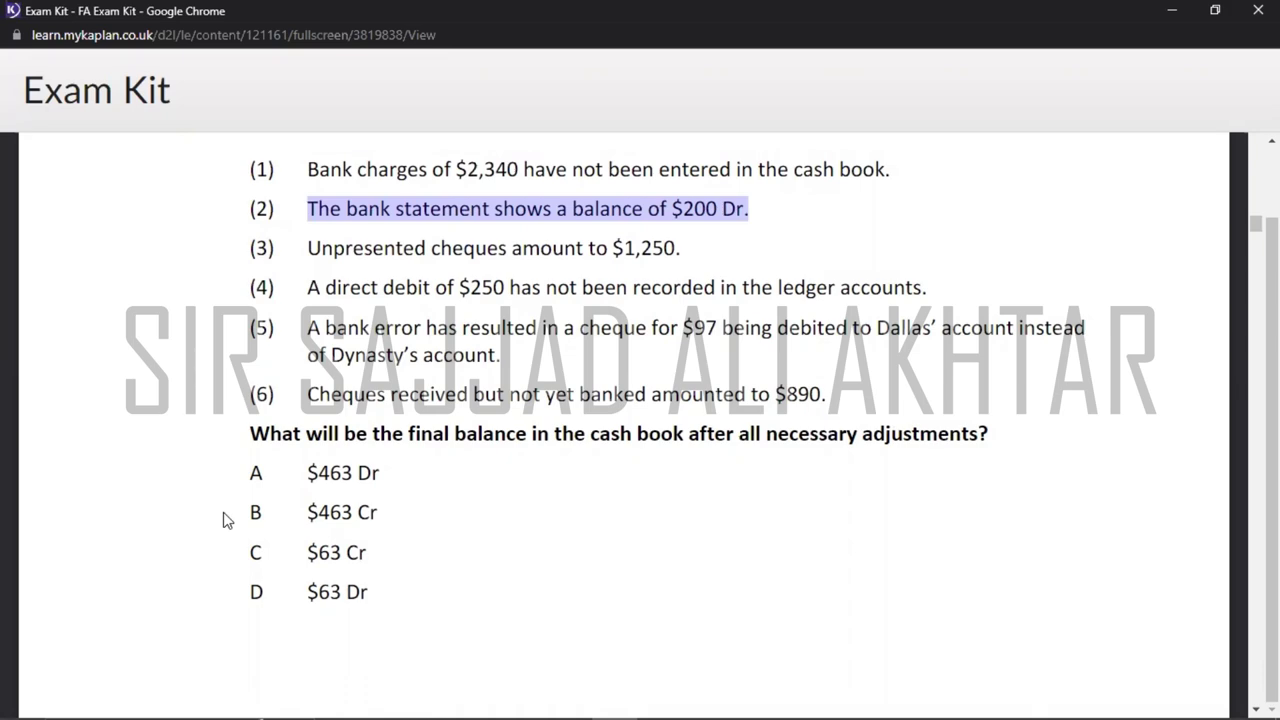
scroll(224, 519, "down", 5)
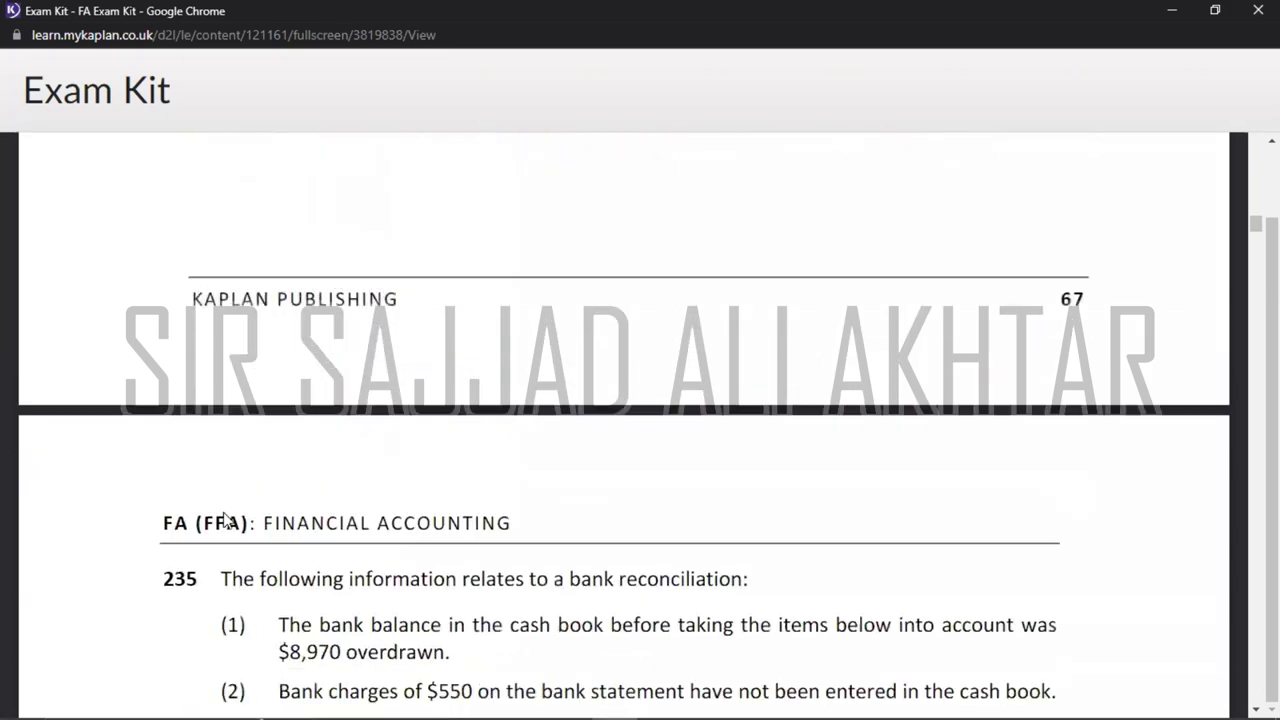
scroll(224, 519, "down", 3)
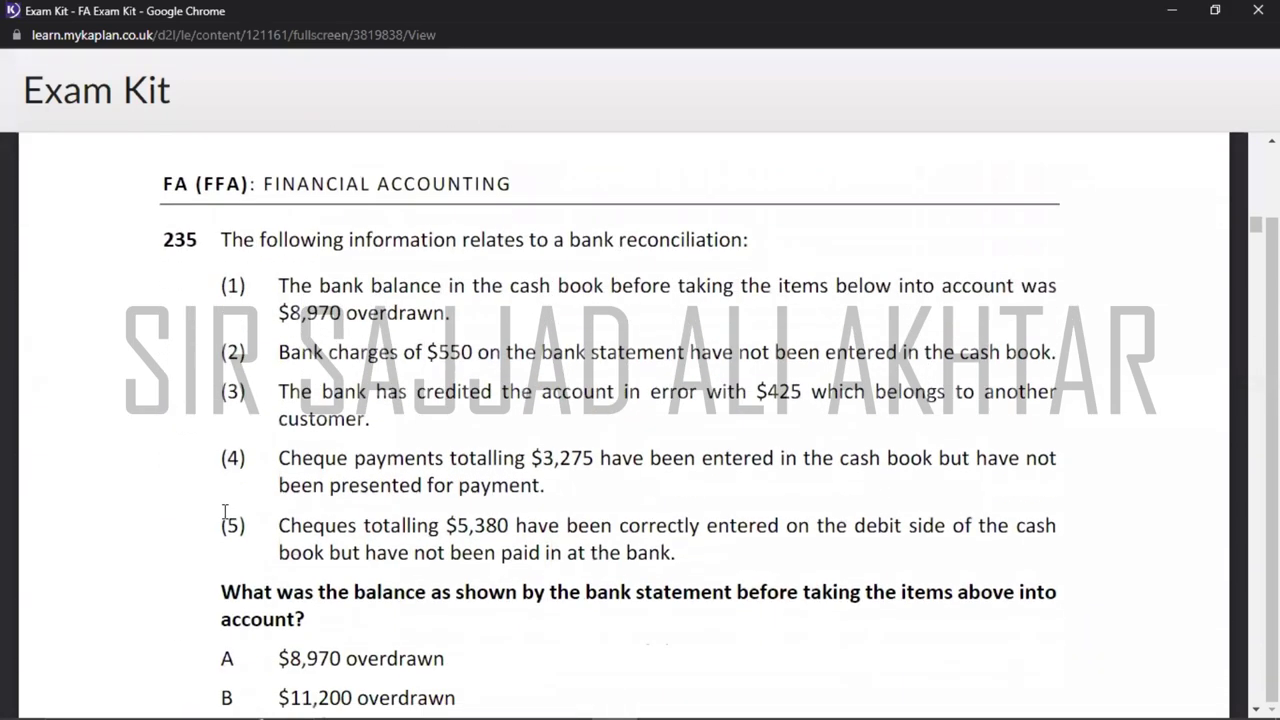
scroll(226, 516, "down", 1)
scroll(226, 519, "down", 1)
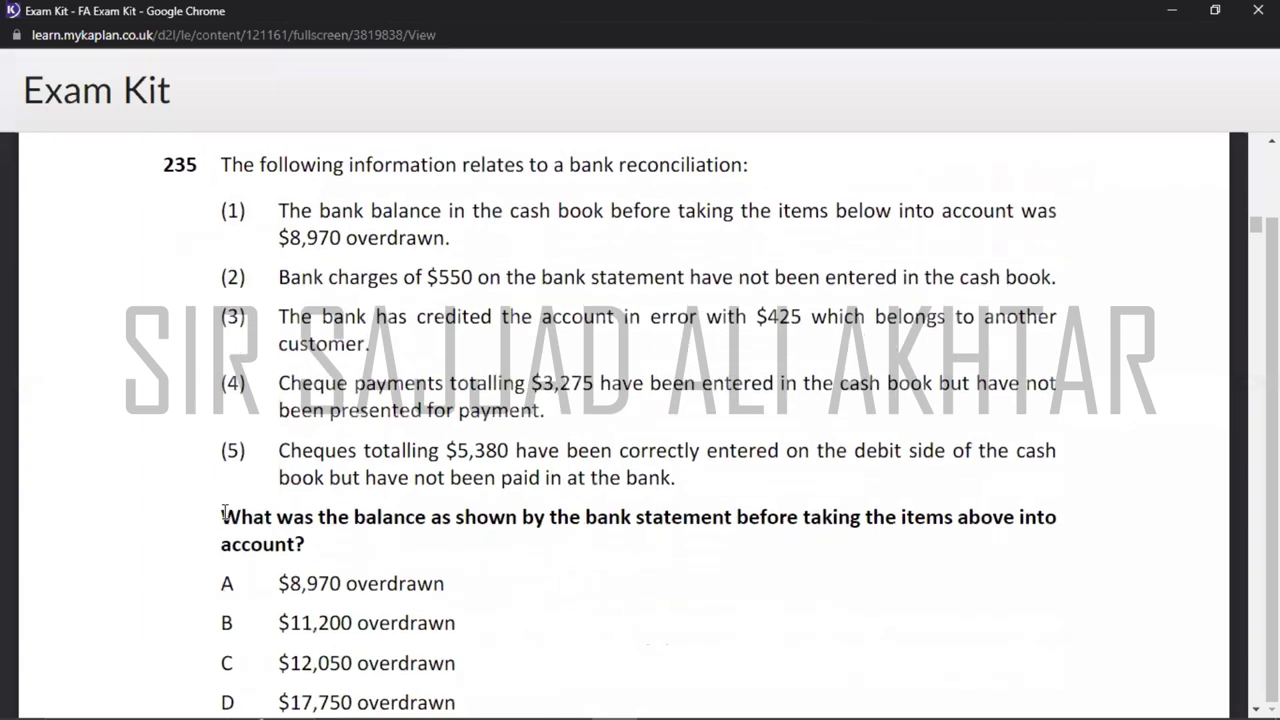
- Return to the Excel sheet and label A61 as Q.235, below the finished reconciliation
key("alt+Tab")
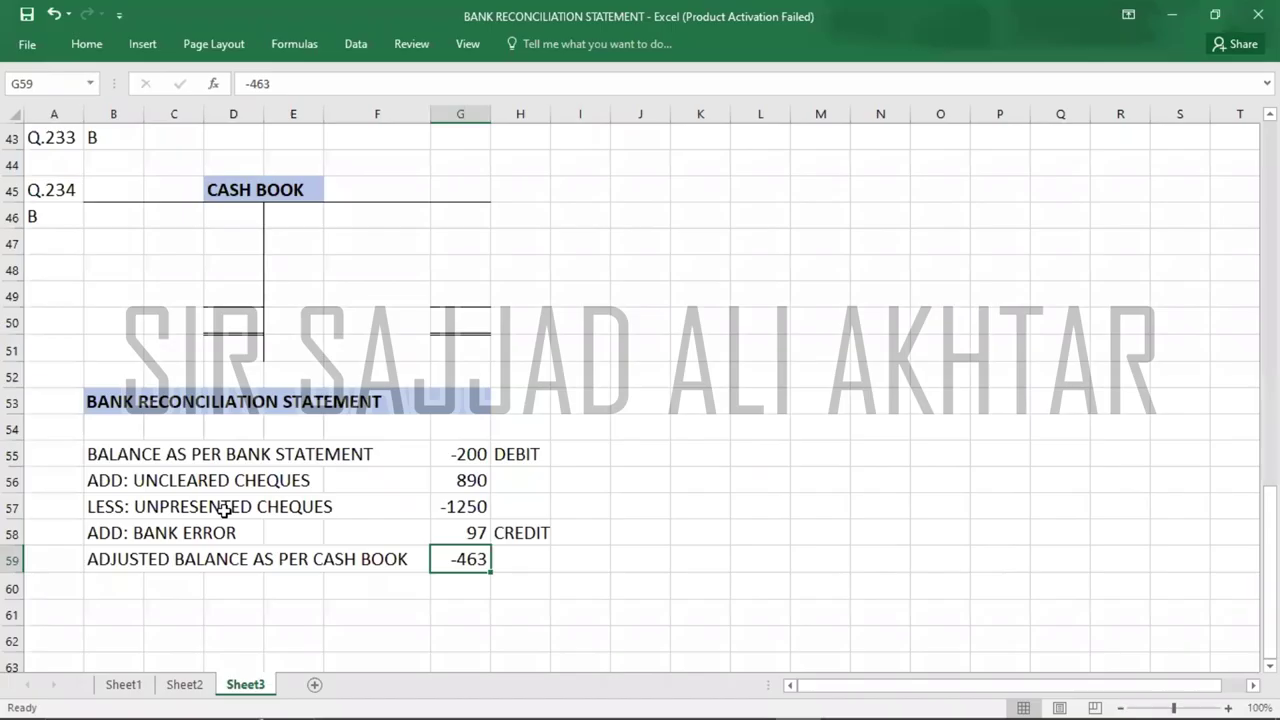
key("Down")
key("Down")
key("Down")
key("Down")
key("Down")
key("Down")
key("Down")
key("Down")
key("Down")
key("Down")
key("Down")
key("Down")
key("Down")
key("Down")
key("Down")
key("Down")
key("Down")
key("Down")
key("Down")
key("Down")
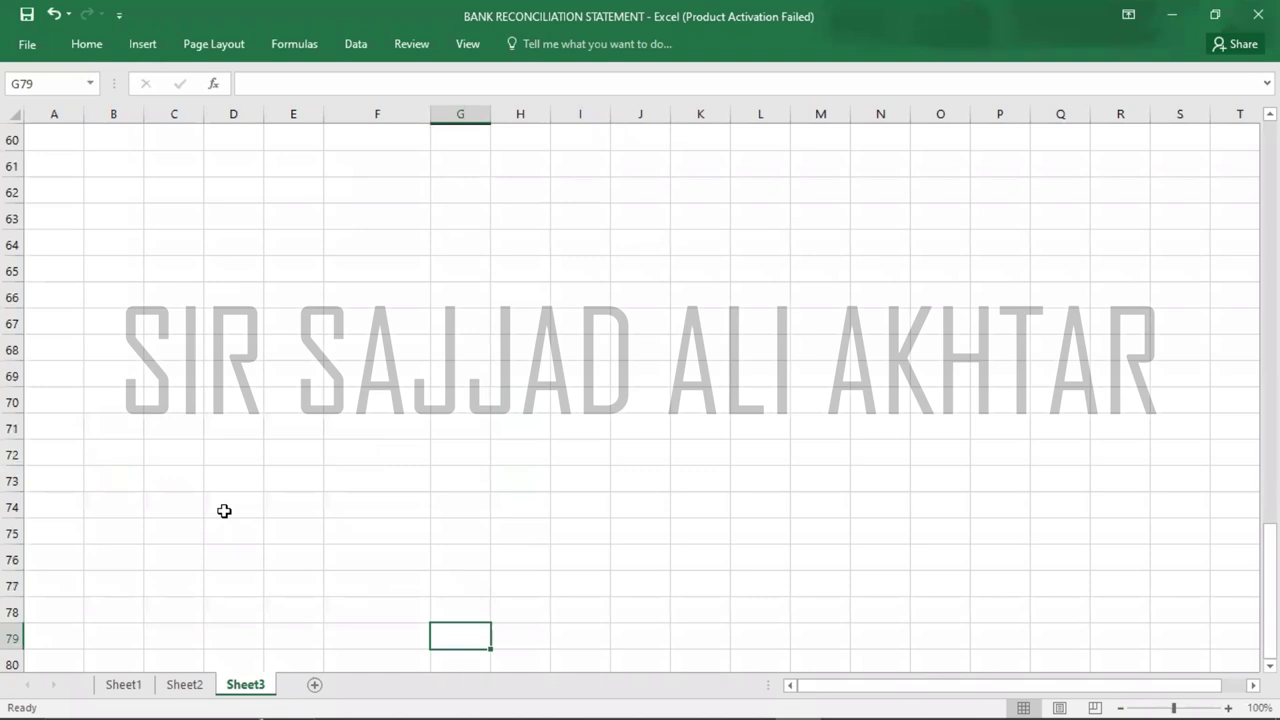
left_click(66, 172)
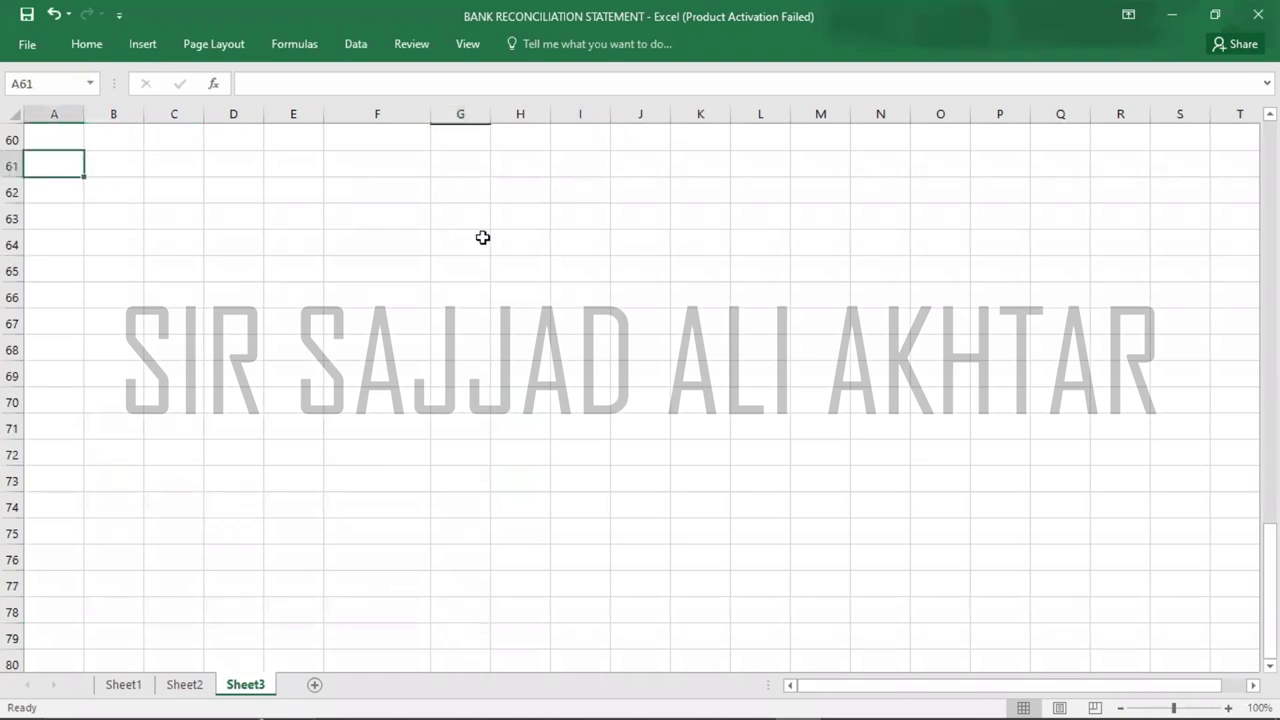
type("Q.235")
key("Return")
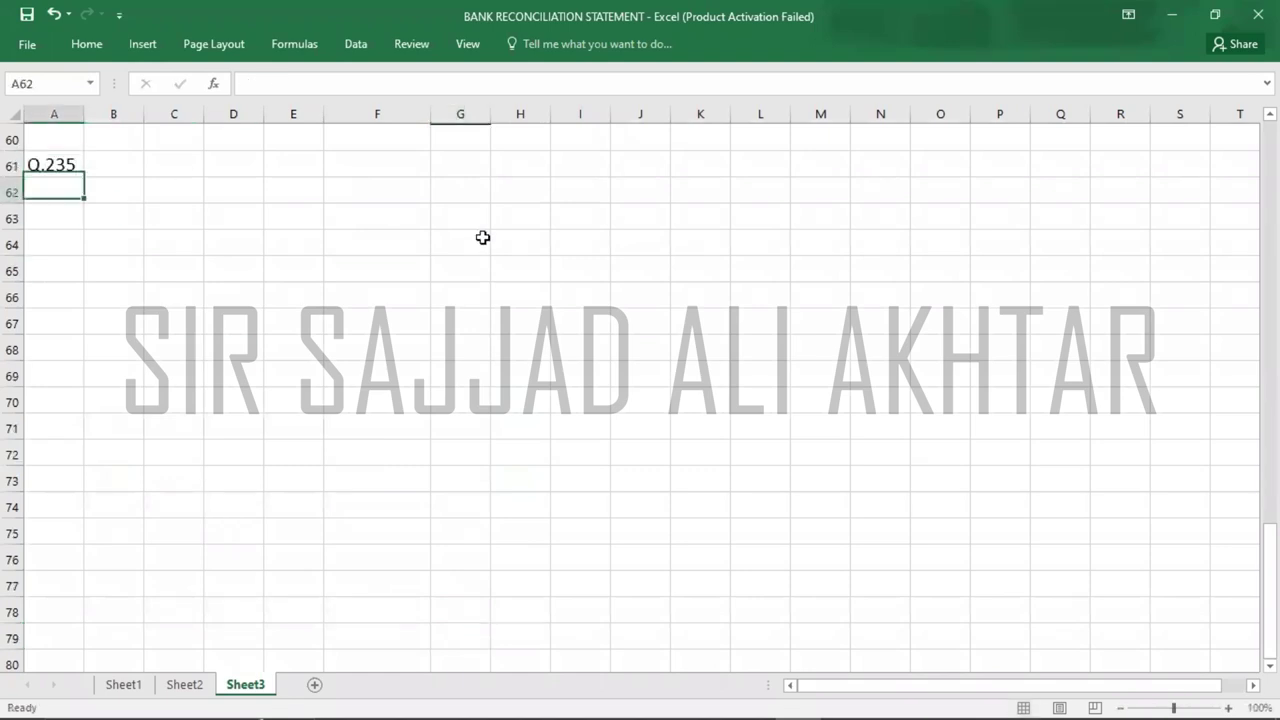
key("Tab")
- Recheck question 235 in the Exam Kit and copy the cash book and reconciliation template B3:G17 from Sheet2 into Sheet3 at B62
key("alt+Tab")
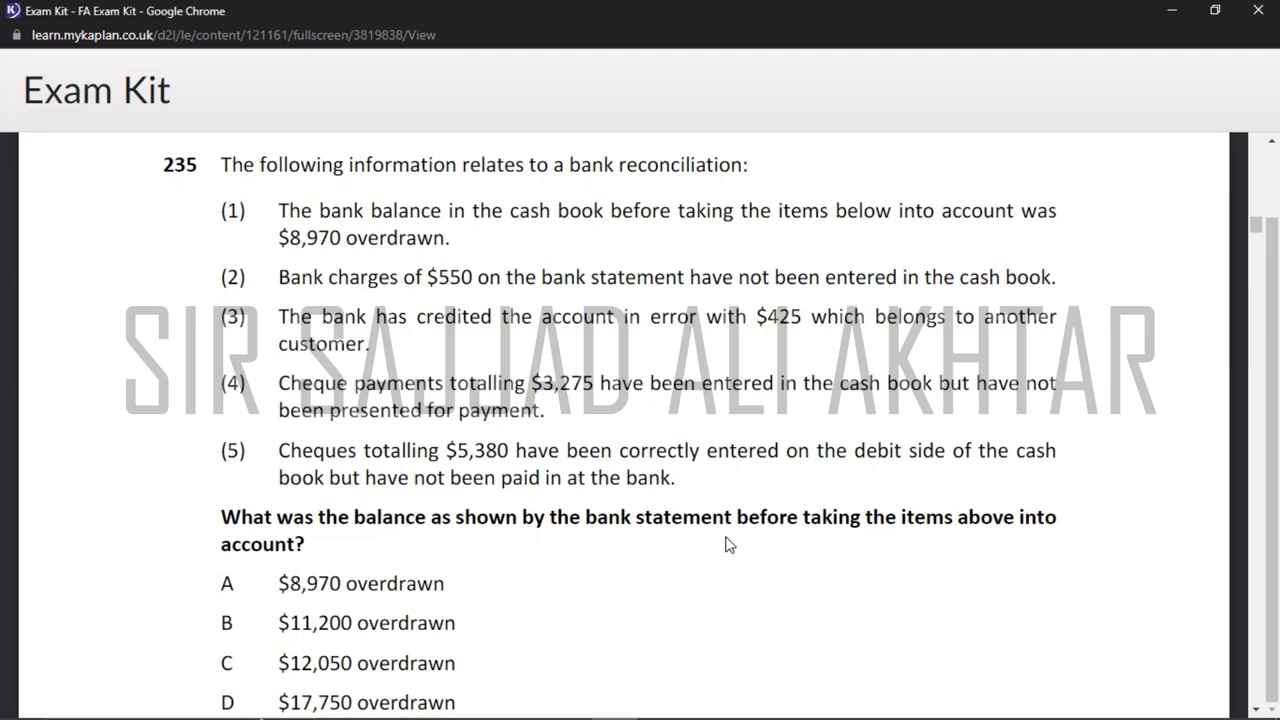
key("alt+Tab")
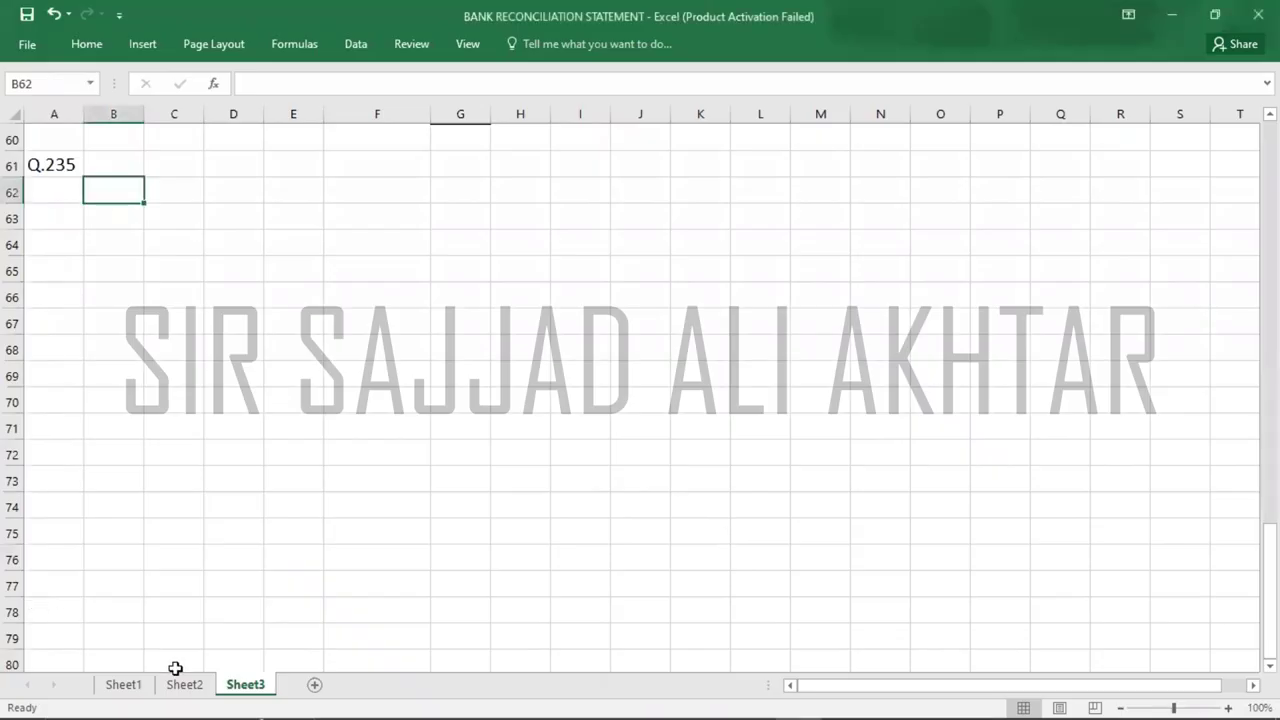
left_click(185, 686)
key("ctrl+c")
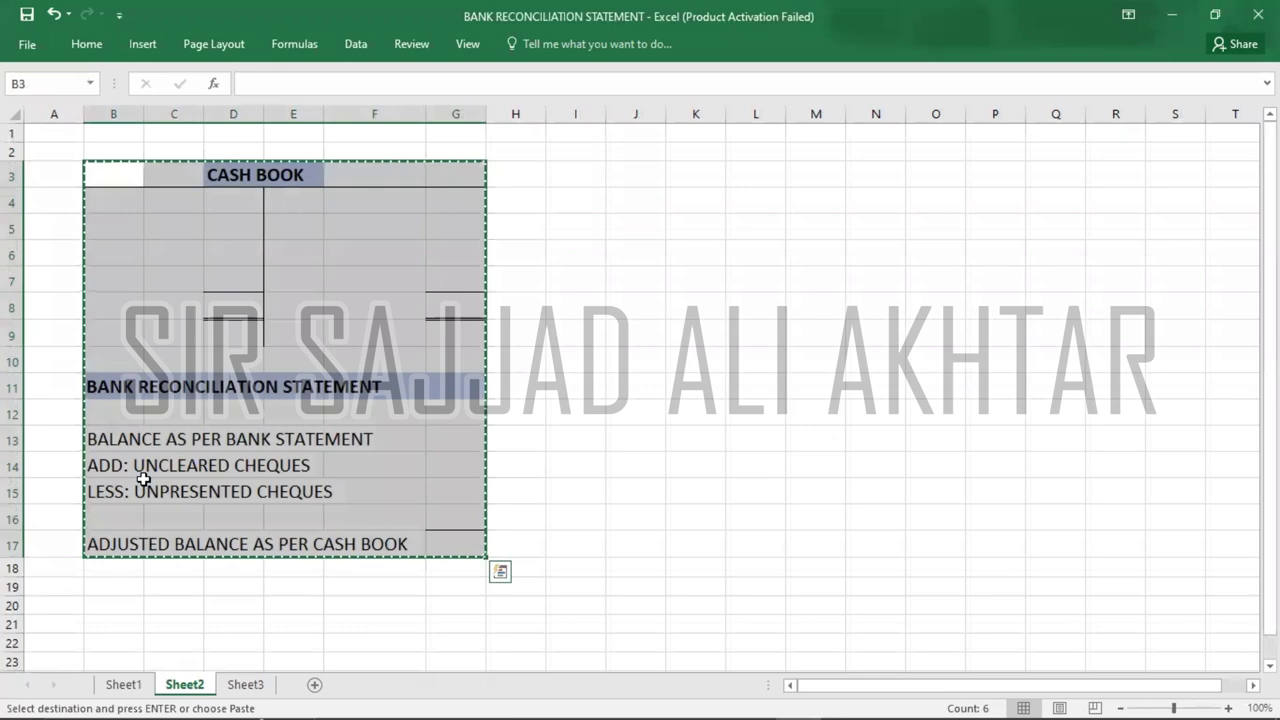
left_click(245, 686)
key("ctrl+v")
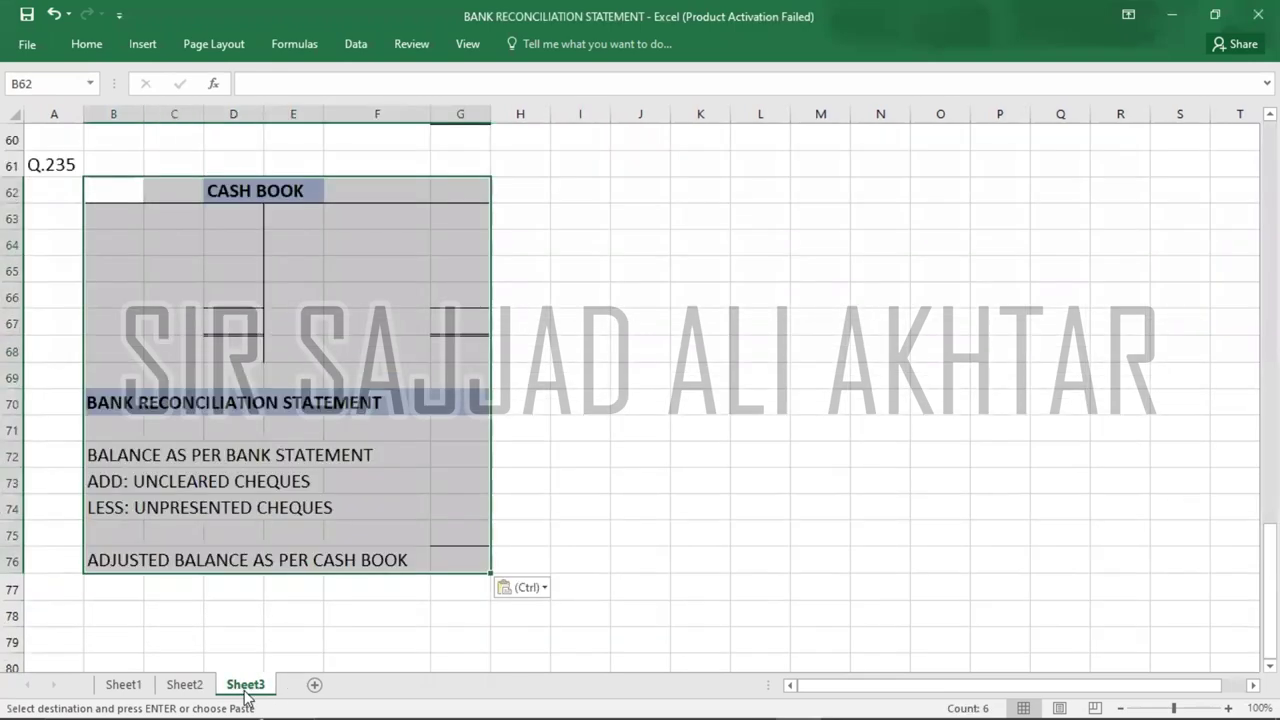
left_click(178, 214)
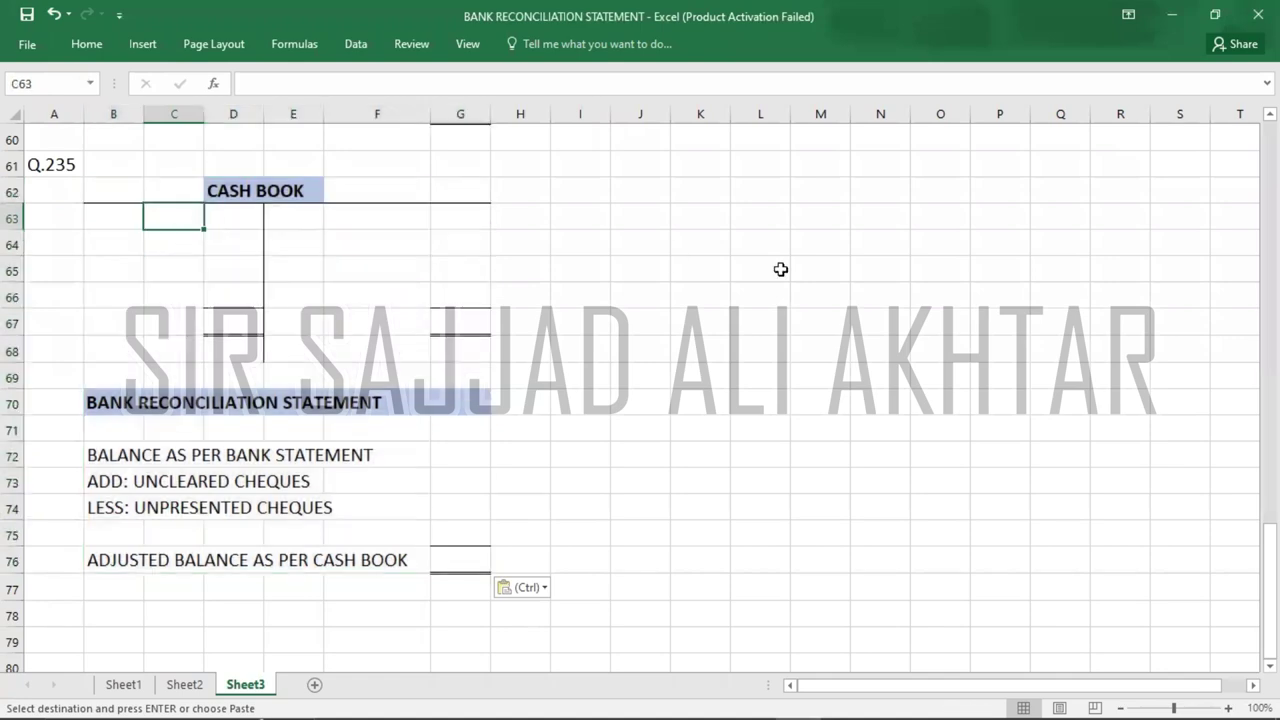
- Consult the Exam Kit's opening cash book balance and enter B/D in F63 with 8970 in G63 of the Excel sheet
key("alt+Tab")
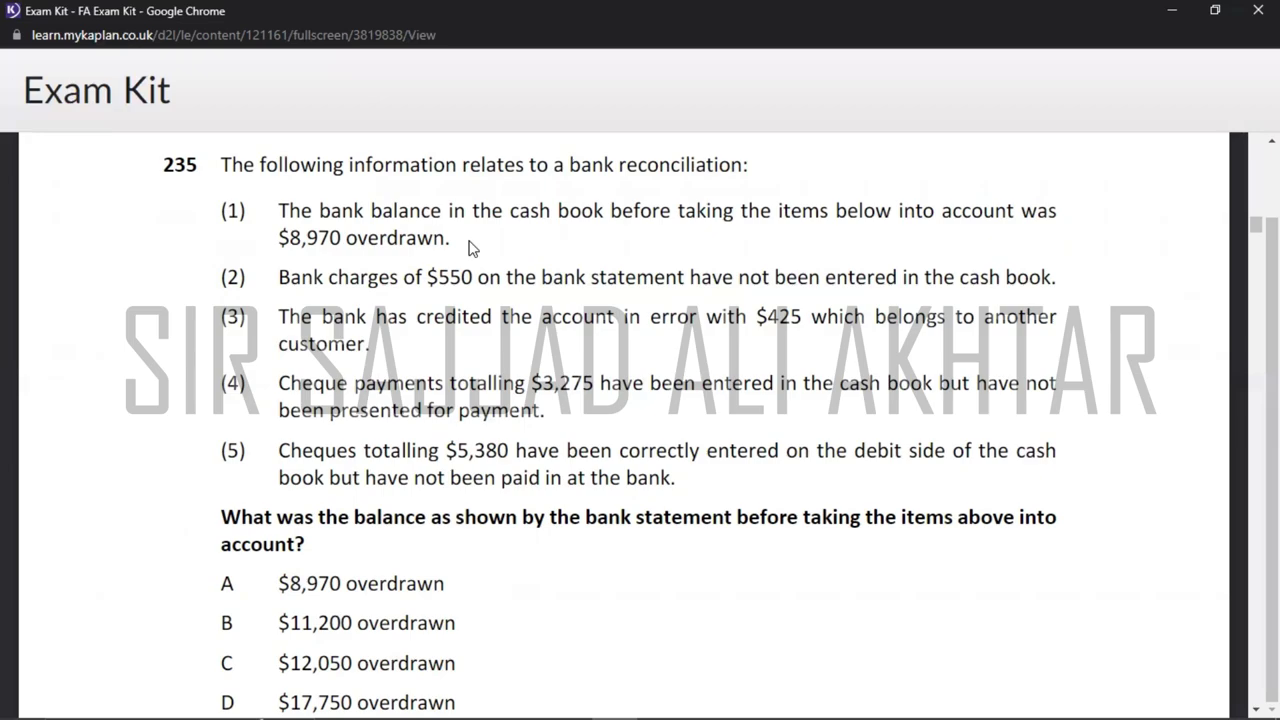
key("alt+Tab")
key("Right")
key("Right")
key("Right")
type("B/")
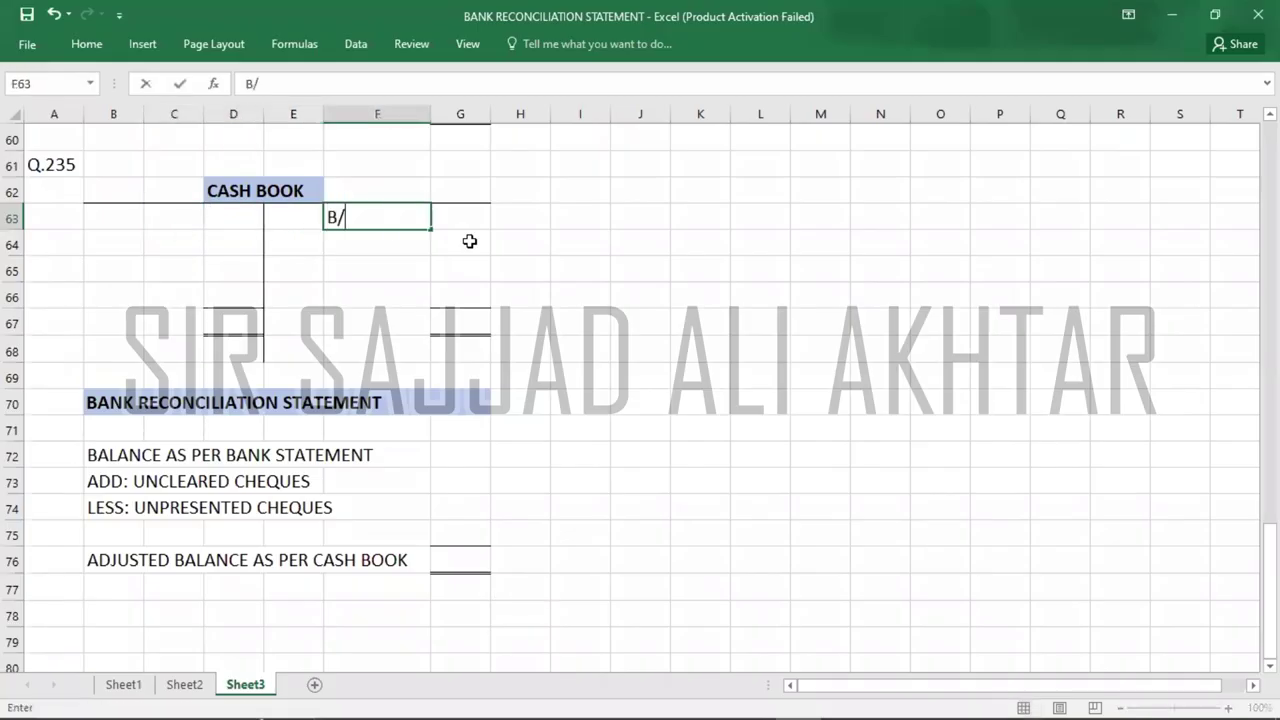
type("D")
key("Right")
key("alt+Tab")
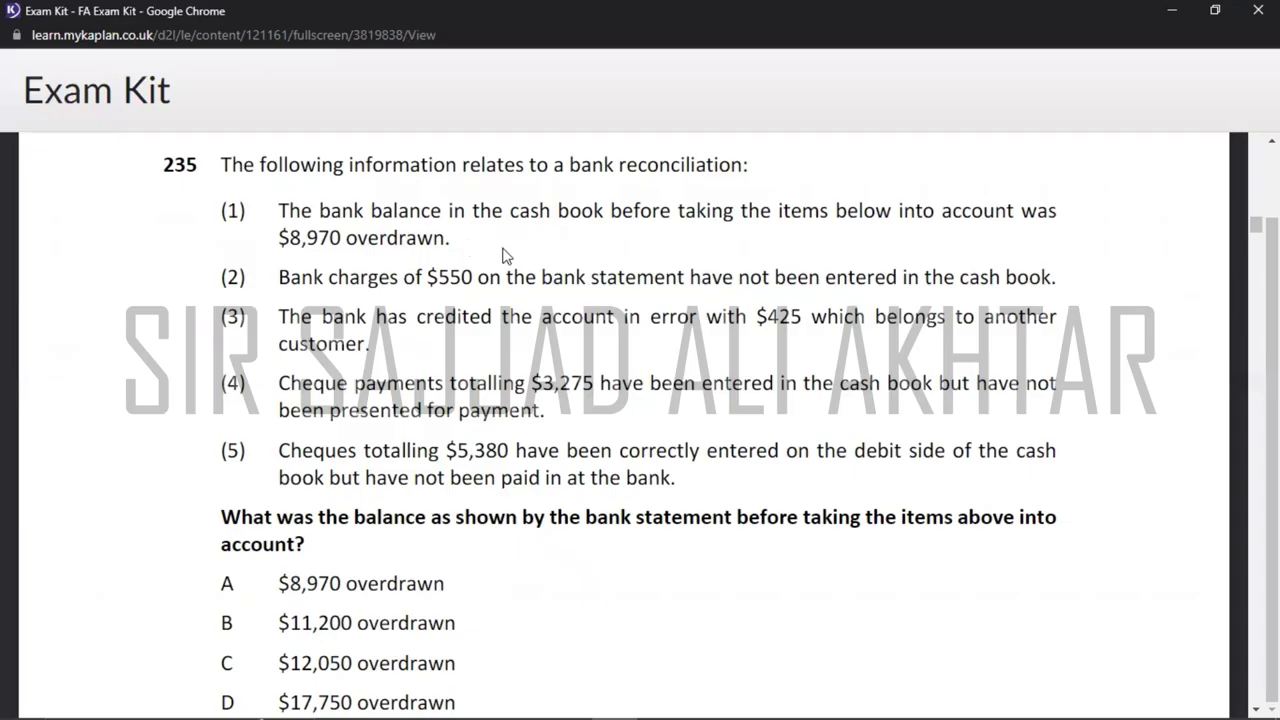
key("alt+Tab")
type("8970")
key("Return")
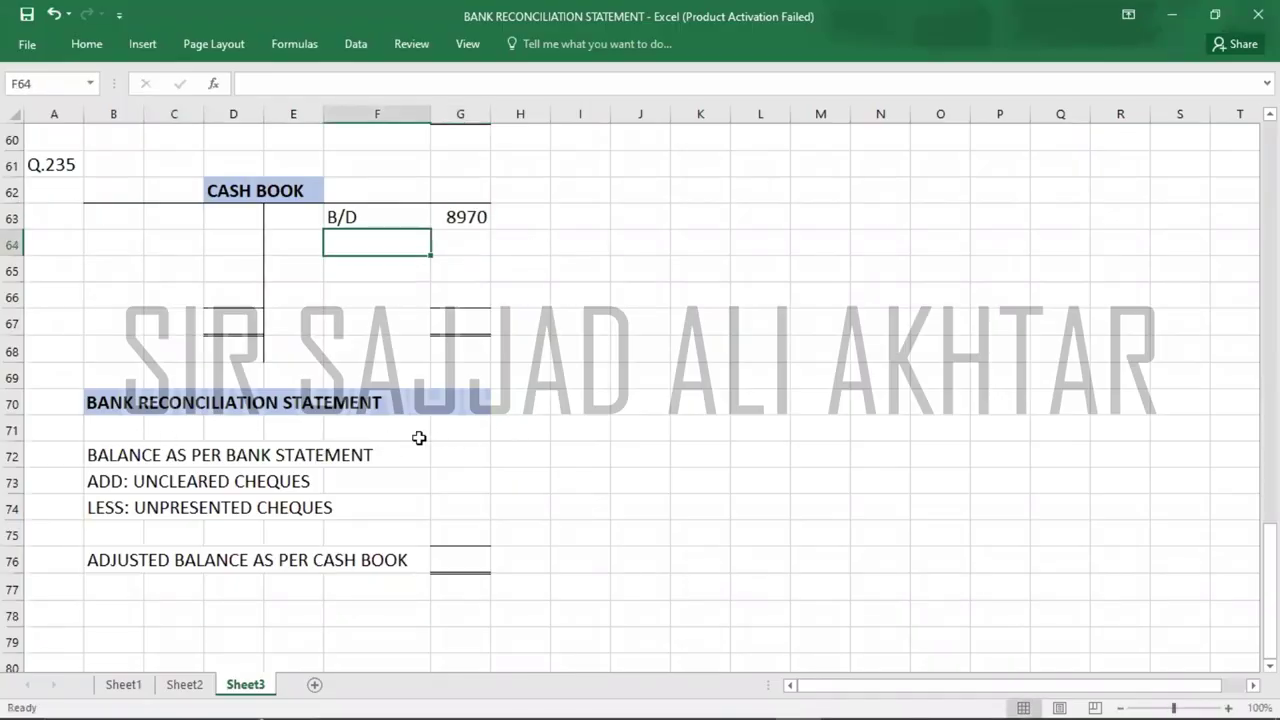
- Mark the balance as per bank statement as unknown with a ? in G72
left_click(464, 451)
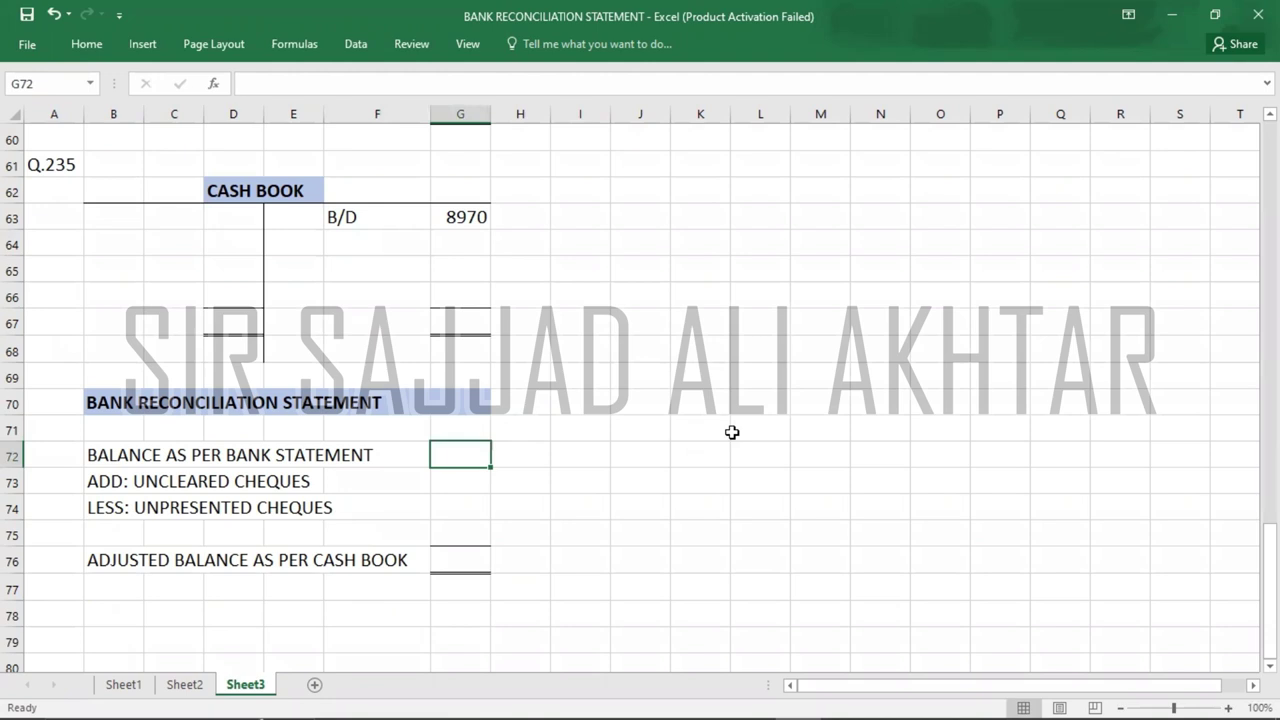
type("?")
key("Return")
key("Return")
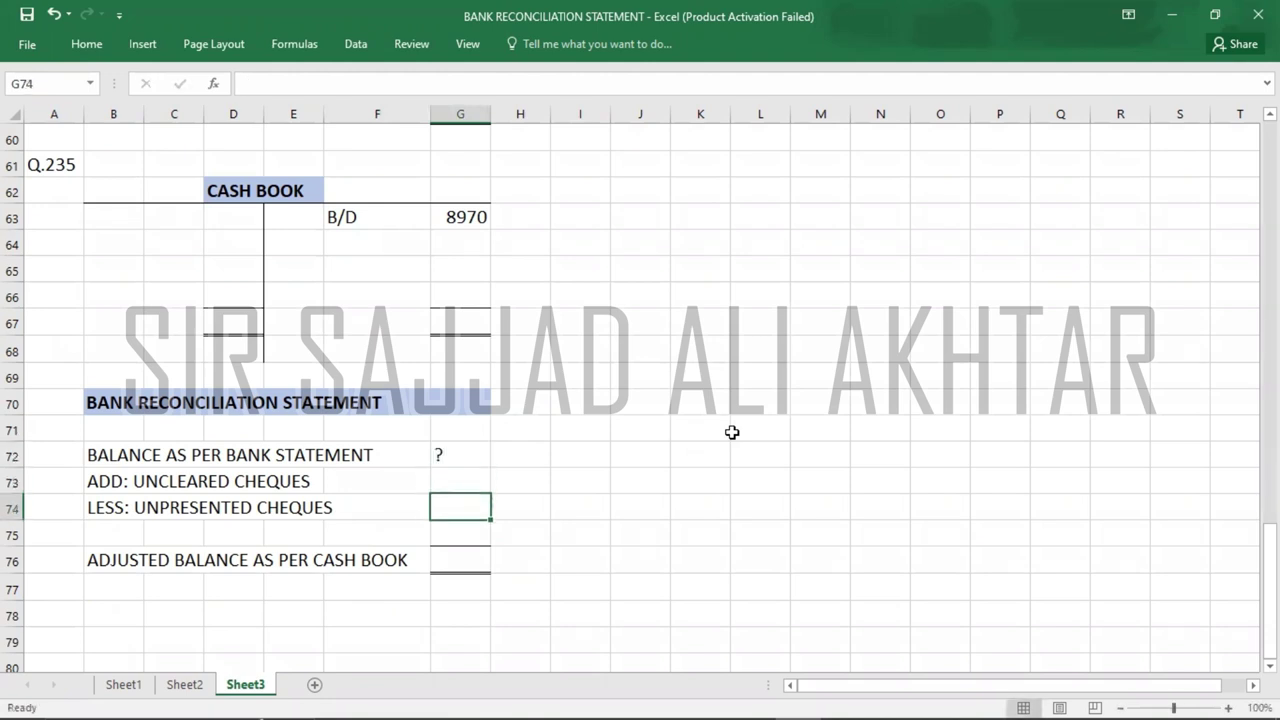
- Read the bank charges item of question 235 in the Exam Kit and enter 550 in G64 of the Excel cash book
key("alt+Tab")
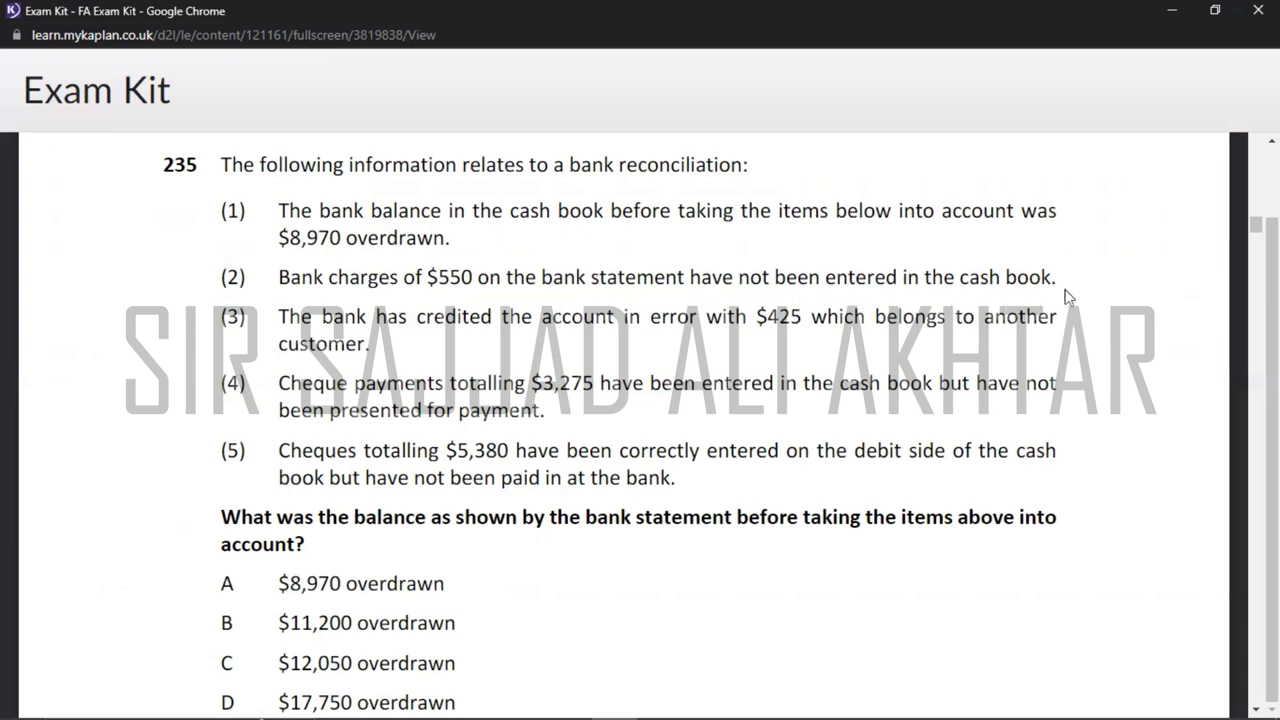
key("alt+Tab")
key("Up")
key("Up")
key("Up")
key("Up")
key("Up")
key("Up")
key("Up")
key("Up")
key("Up")
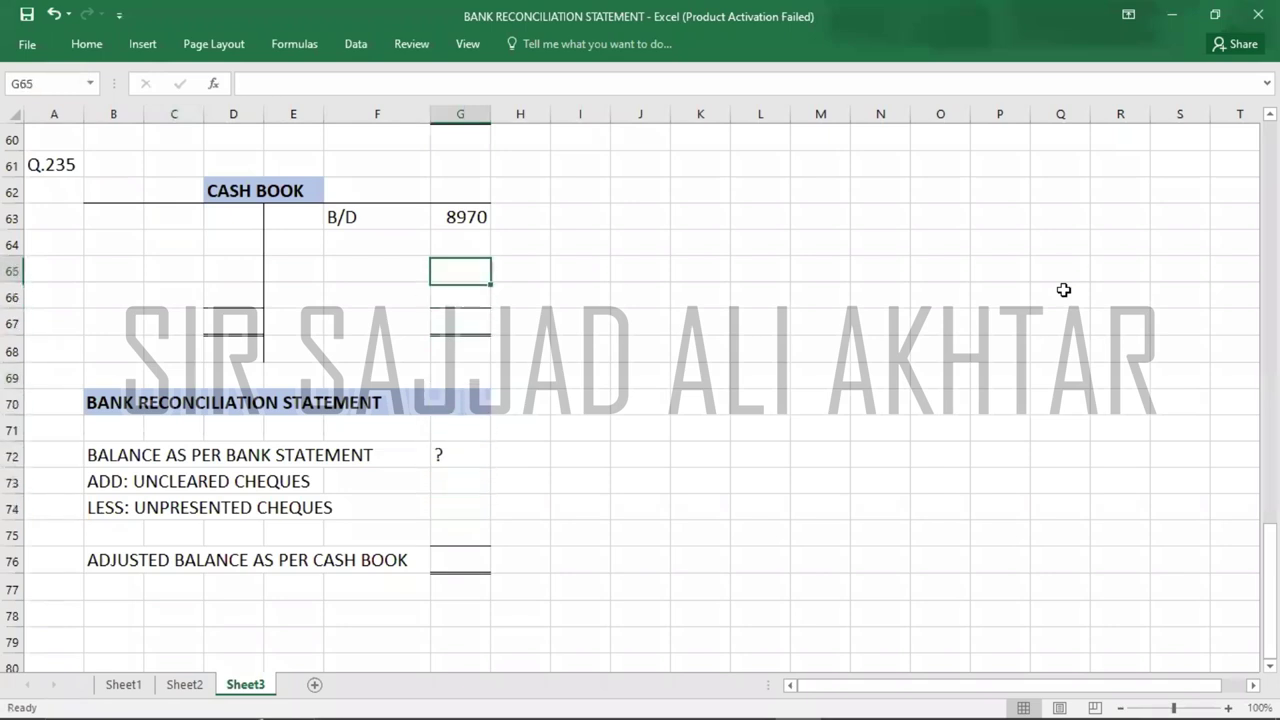
key("Up")
type("550")
key("Return")
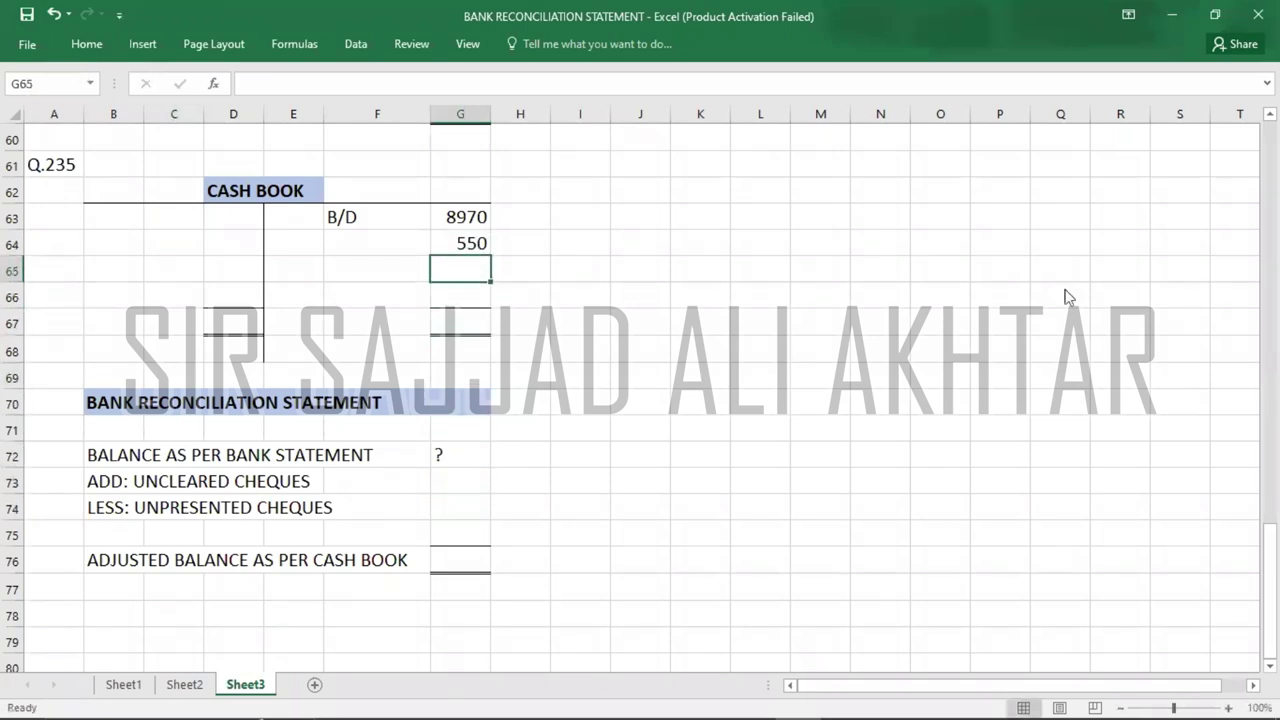
- Check item 3 in the Exam Kit and add the line LESS: BANK ERROR in B75 of the Excel reconciliation statement
key("alt+Tab")
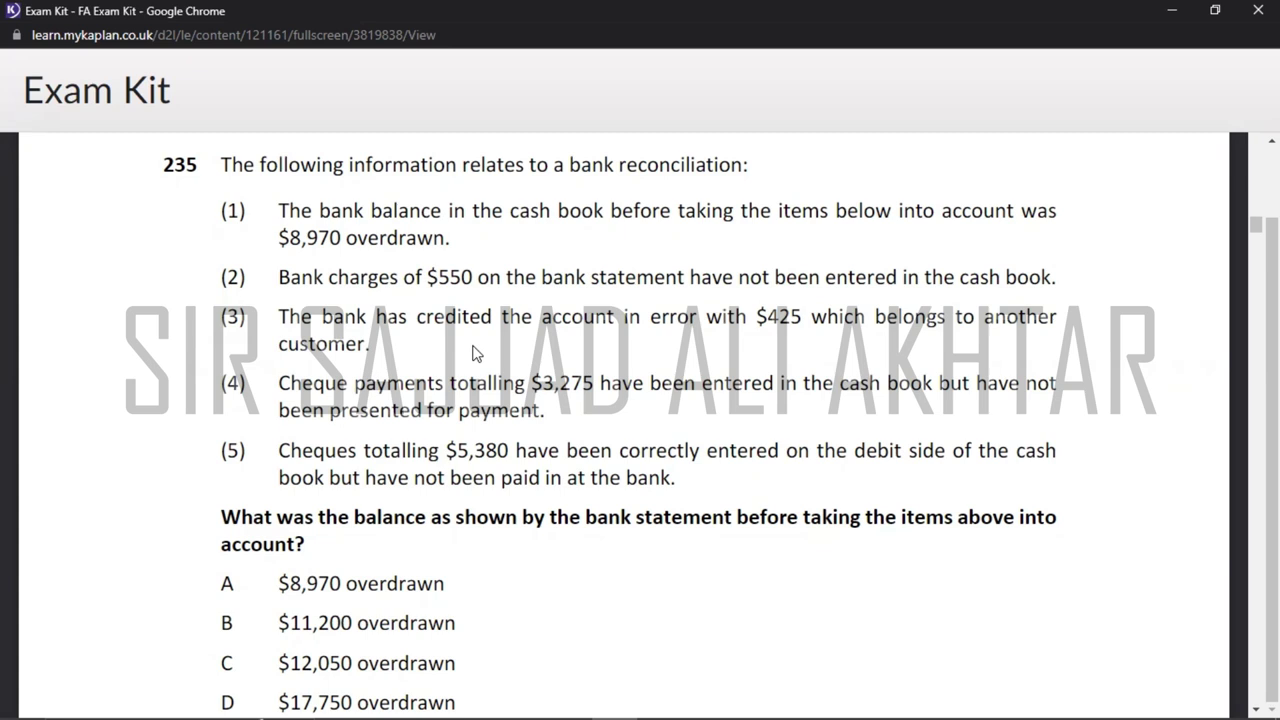
key("alt+Tab")
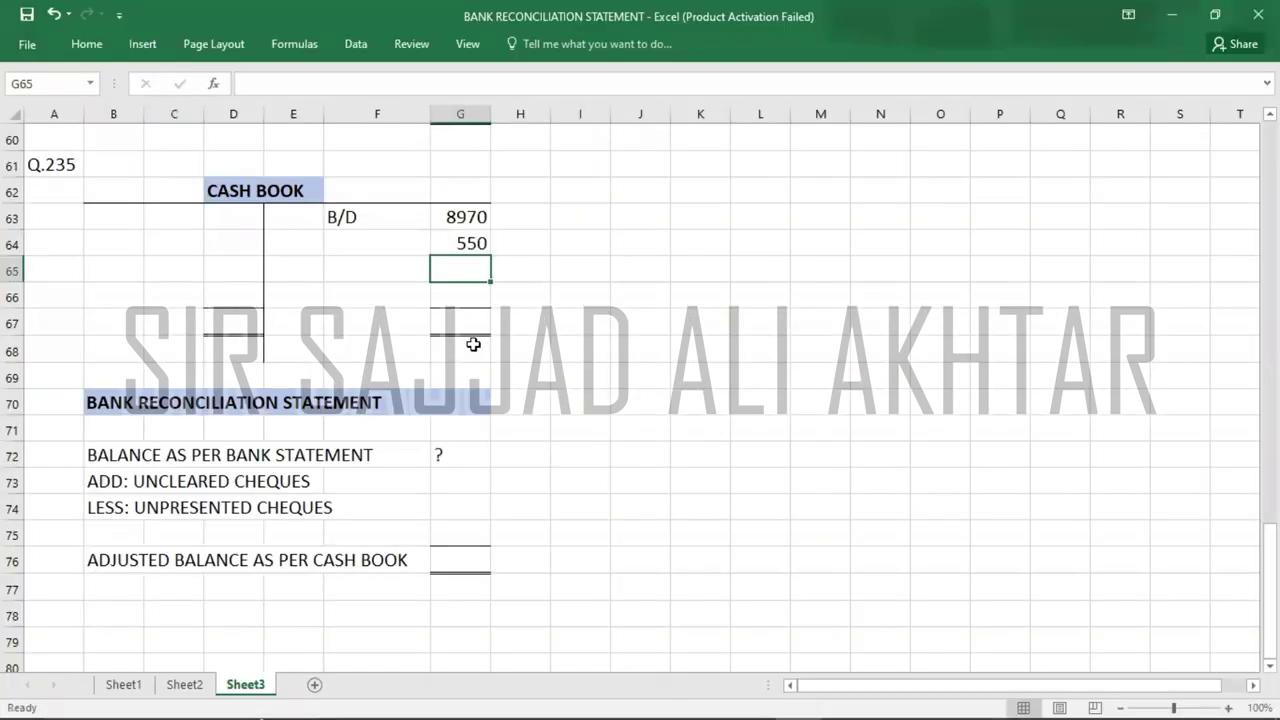
key("Down")
key("Down")
key("Down")
key("Down")
key("Down")
key("Down")
key("Down")
key("Down")
key("Down")
key("Down")
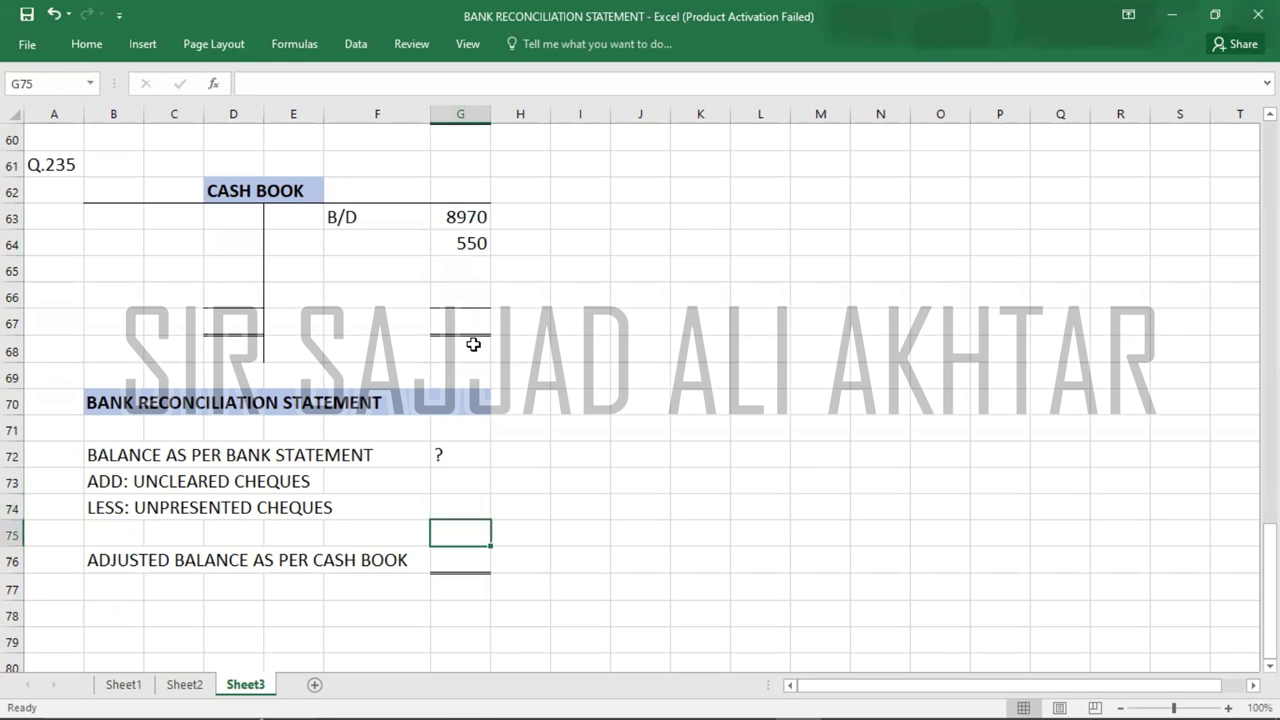
key("Left")
key("Left")
key("Left")
key("Left")
key("Left")
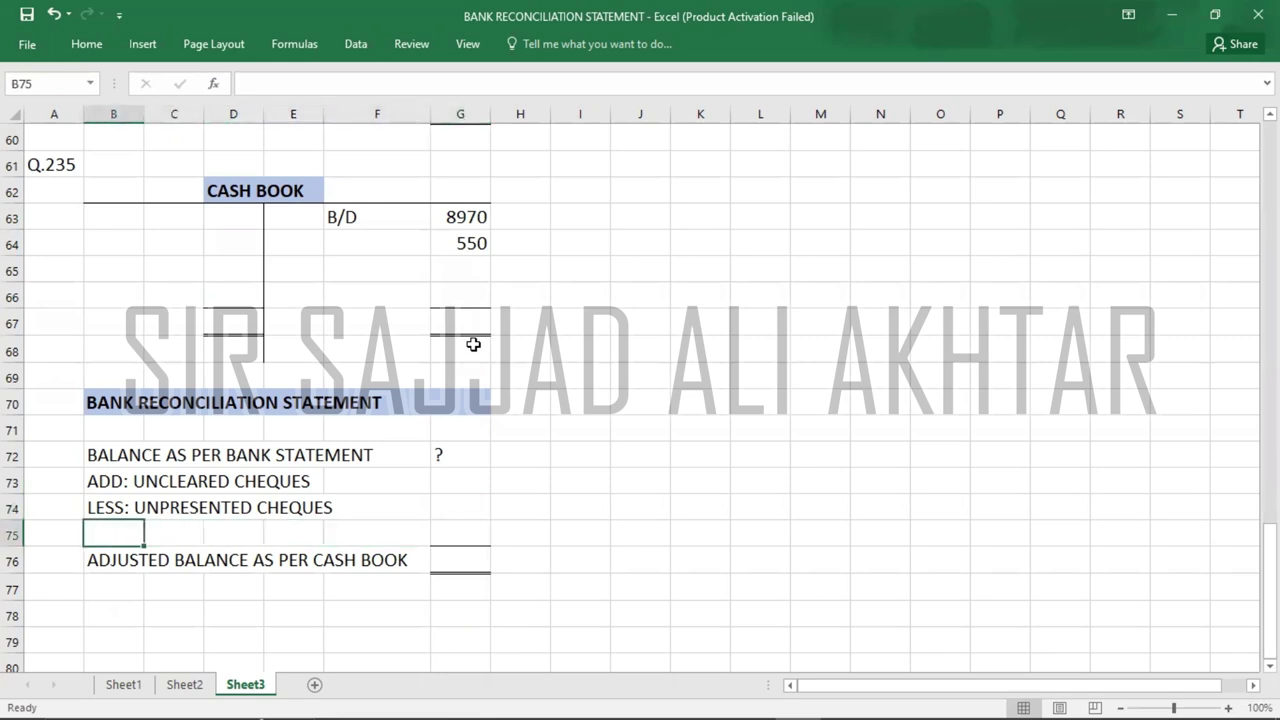
type("LESS: B")
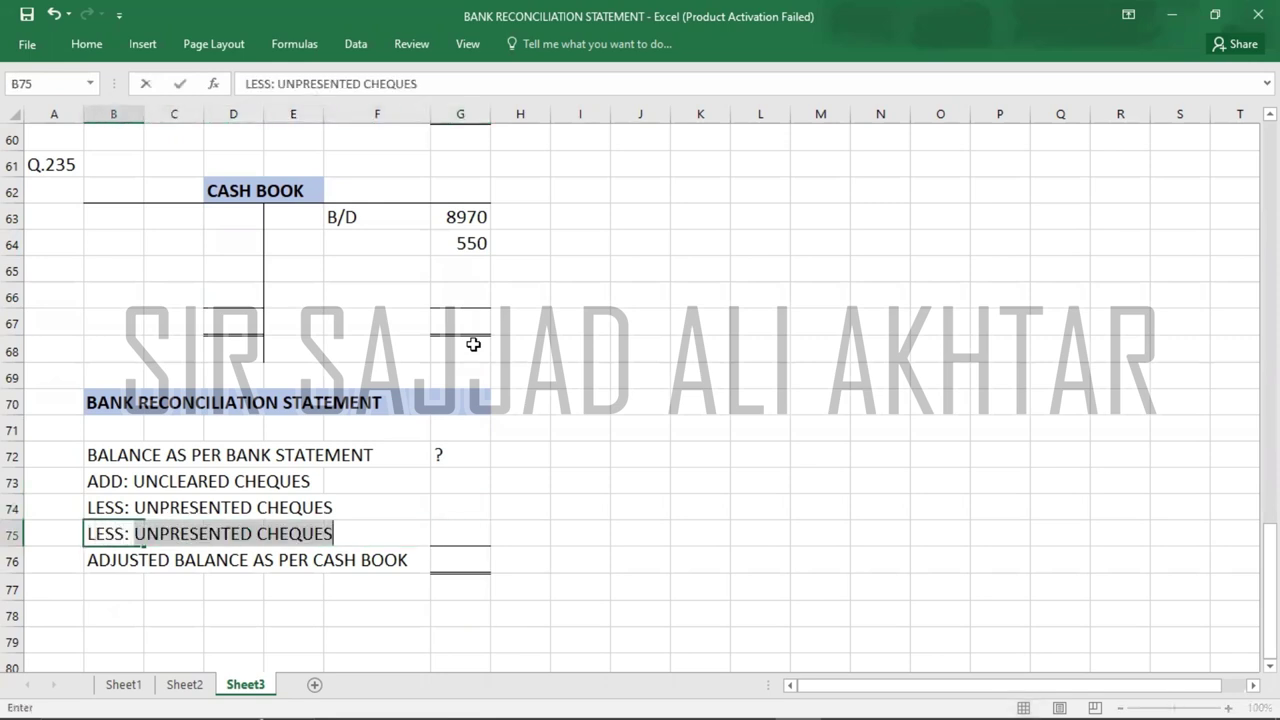
type("ANK ERROR")
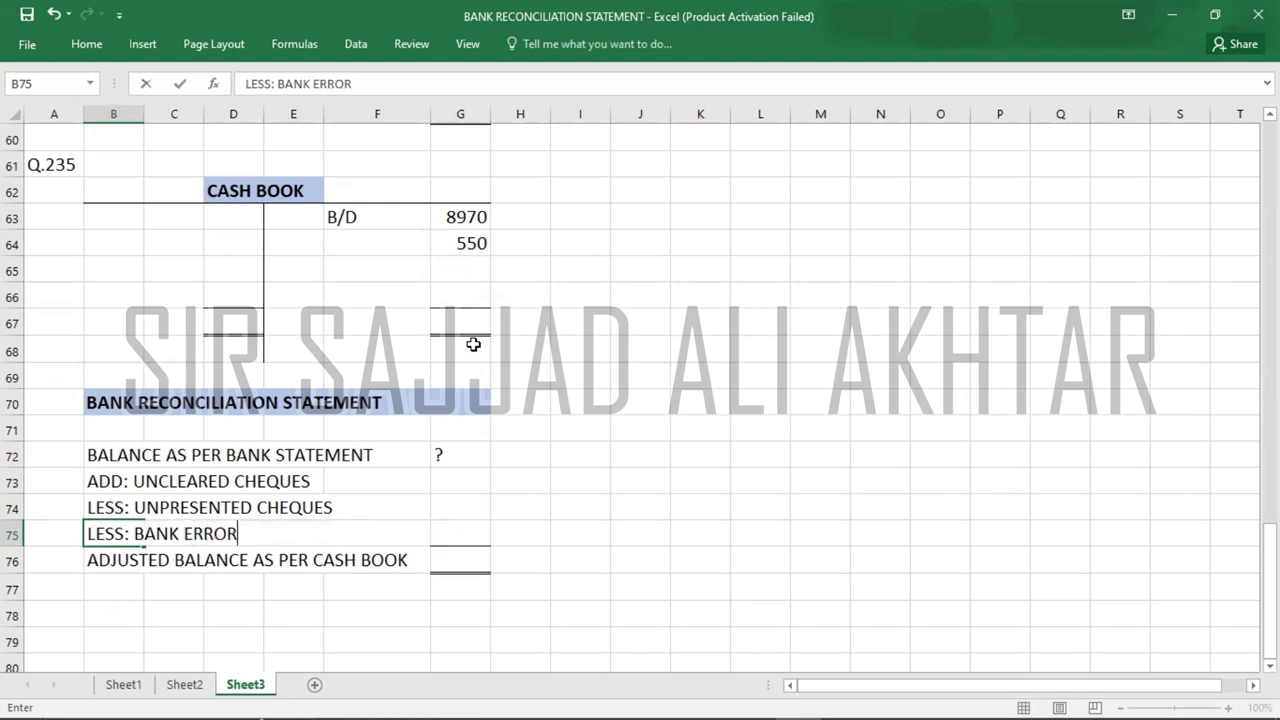
- Enter -425 in G75 as the bank error amount
key("Right")
key("Right")
key("Right")
key("Right")
key("Right")
type("-")
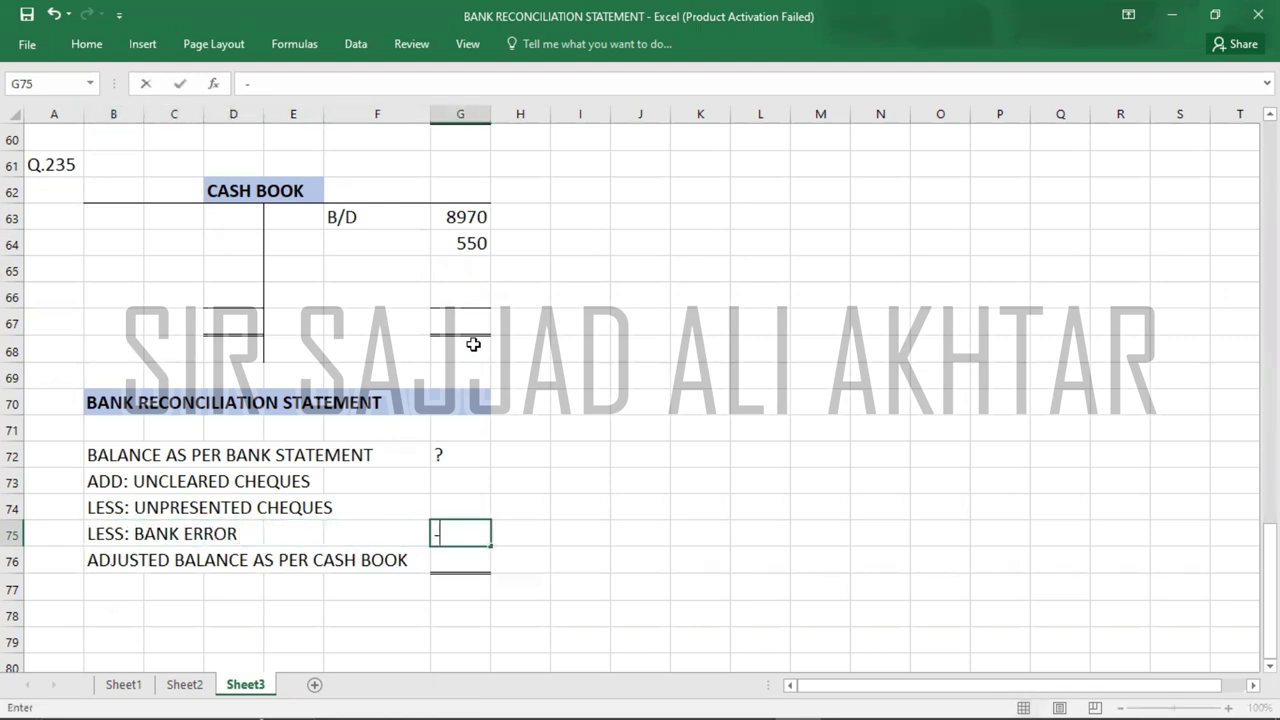
type("425")
key("Up")
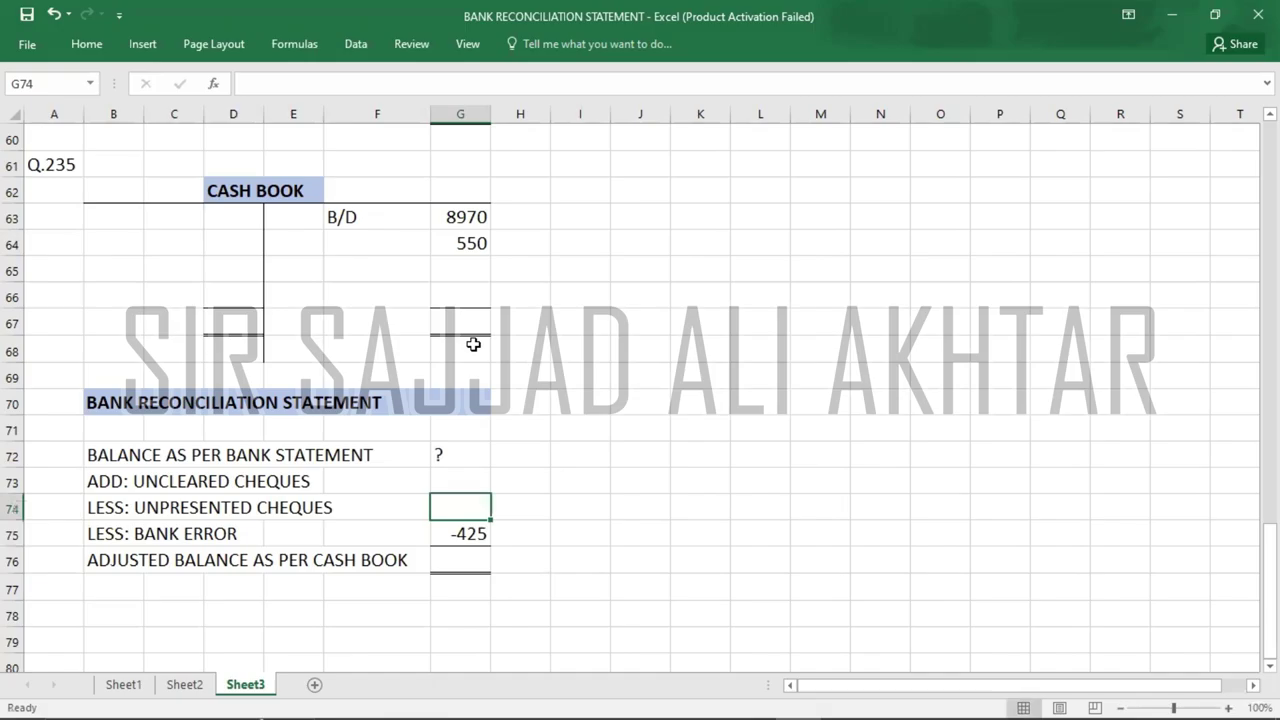
- Read item 4 in the Exam Kit and enter -3275 for unpresented cheques in G74 of the Excel sheet
key("alt+Tab")
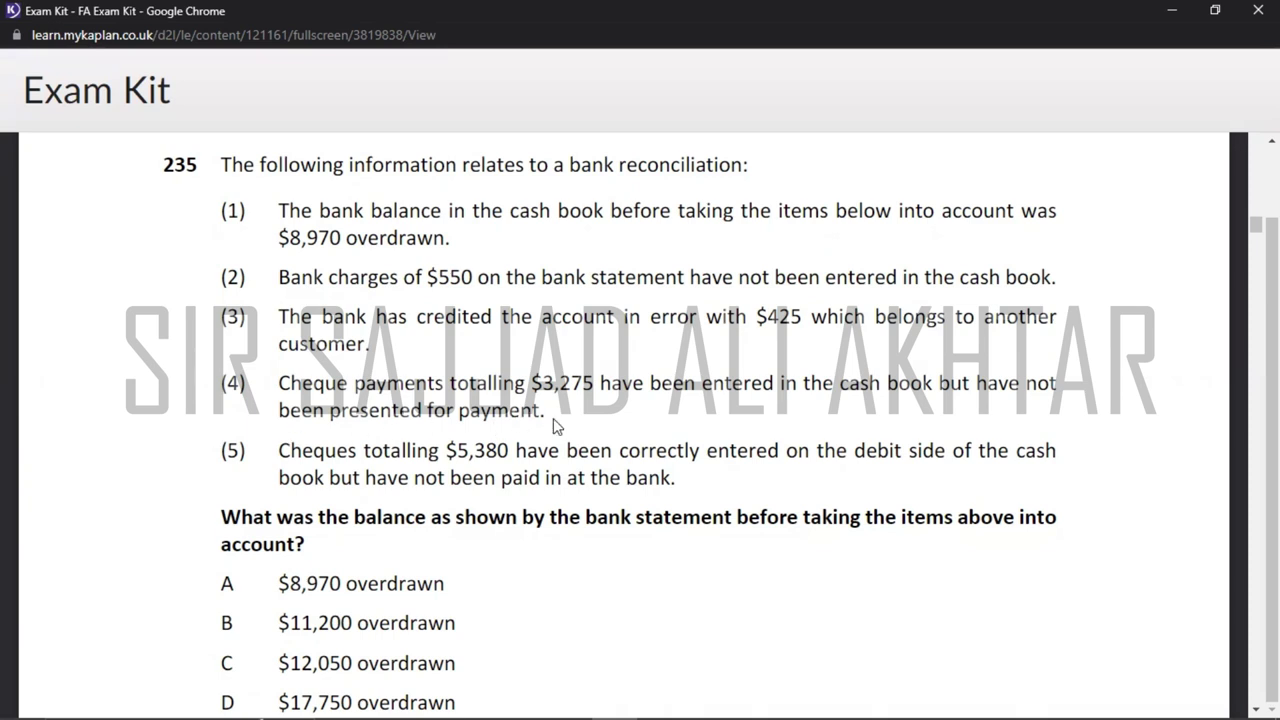
key("alt+Tab")
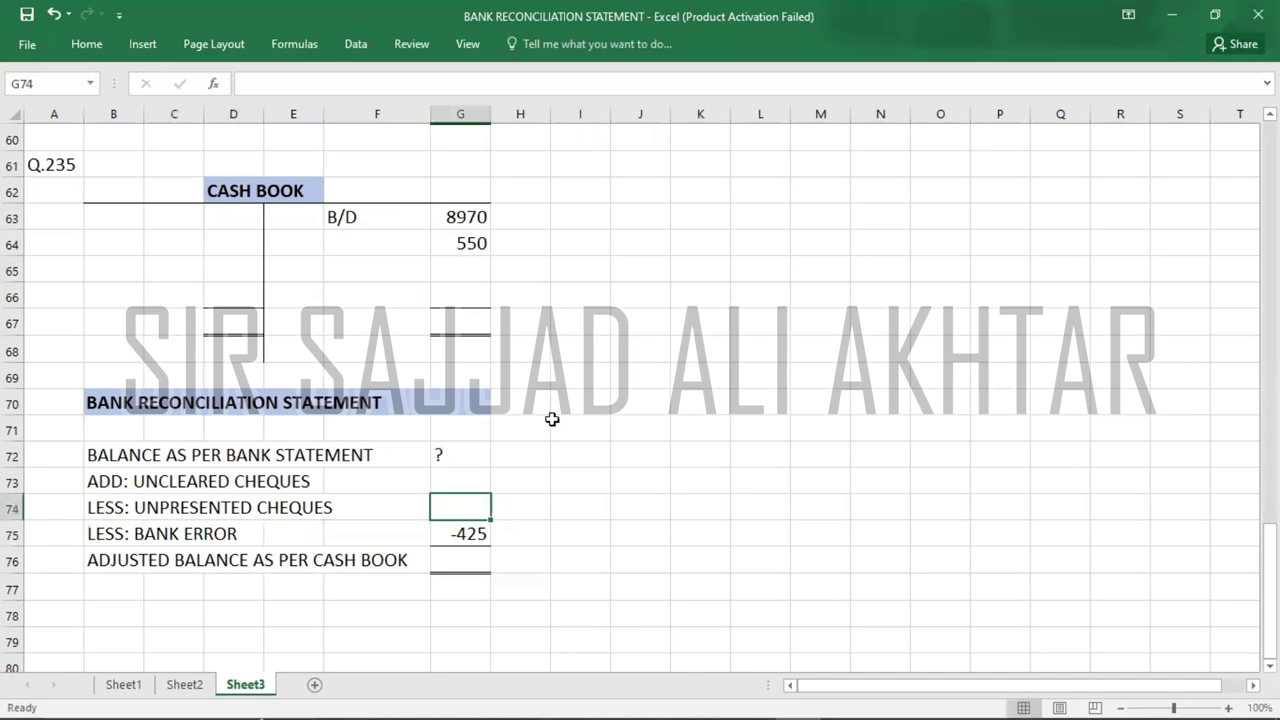
type("-3275")
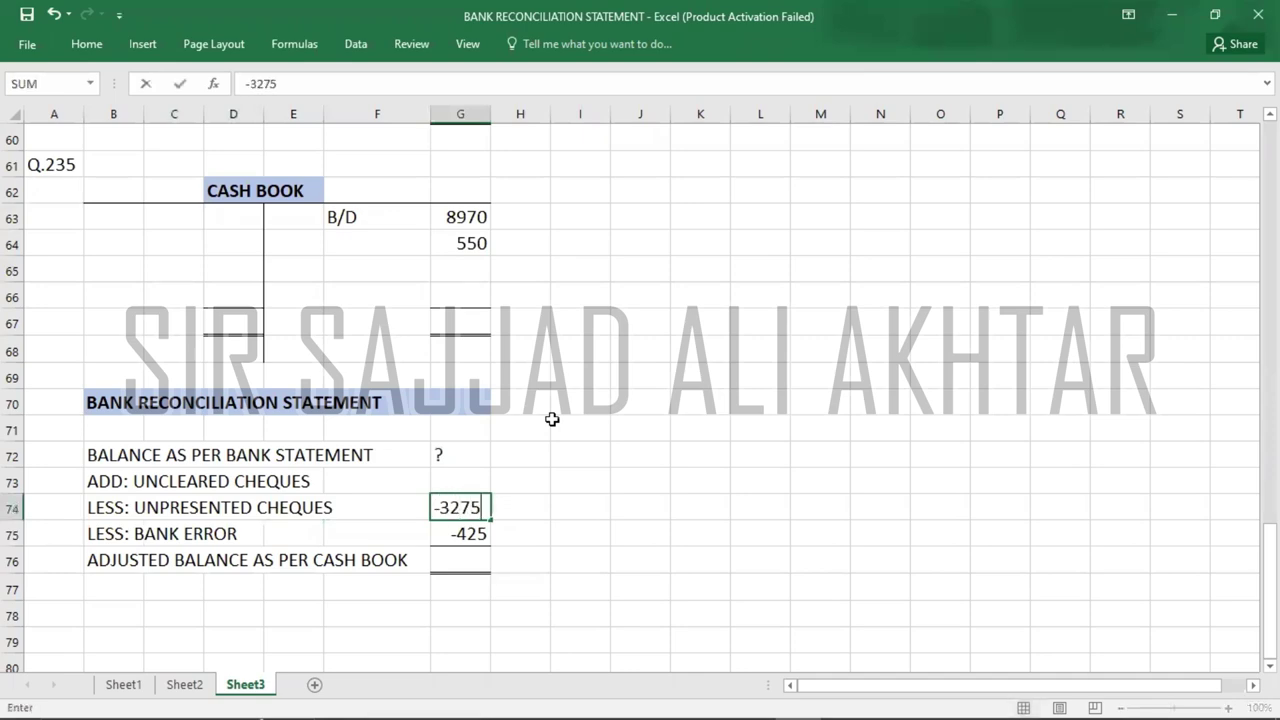
key("Return")
key("Return")
key("Return")
- Read item 5 in the Exam Kit and enter 5380 for uncleared cheques in G73 of the Excel sheet
key("alt+Tab")
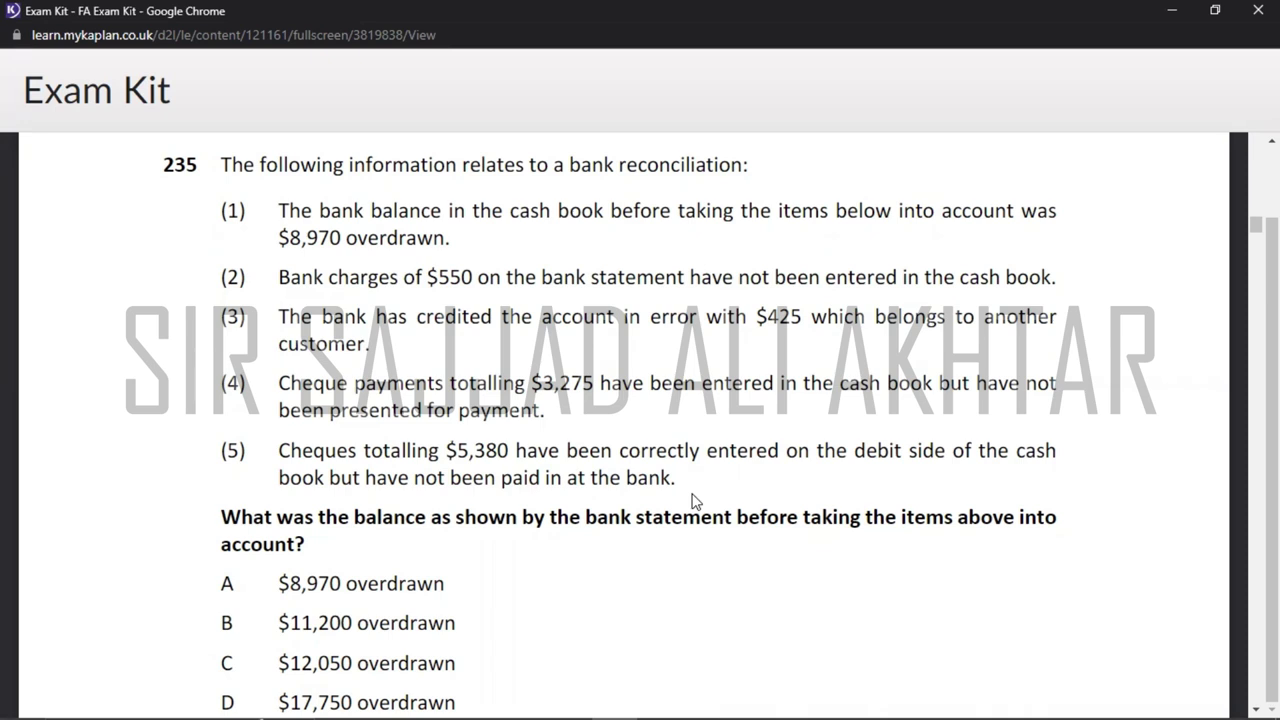
key("alt+Tab")
key("Up")
key("Up")
key("Up")
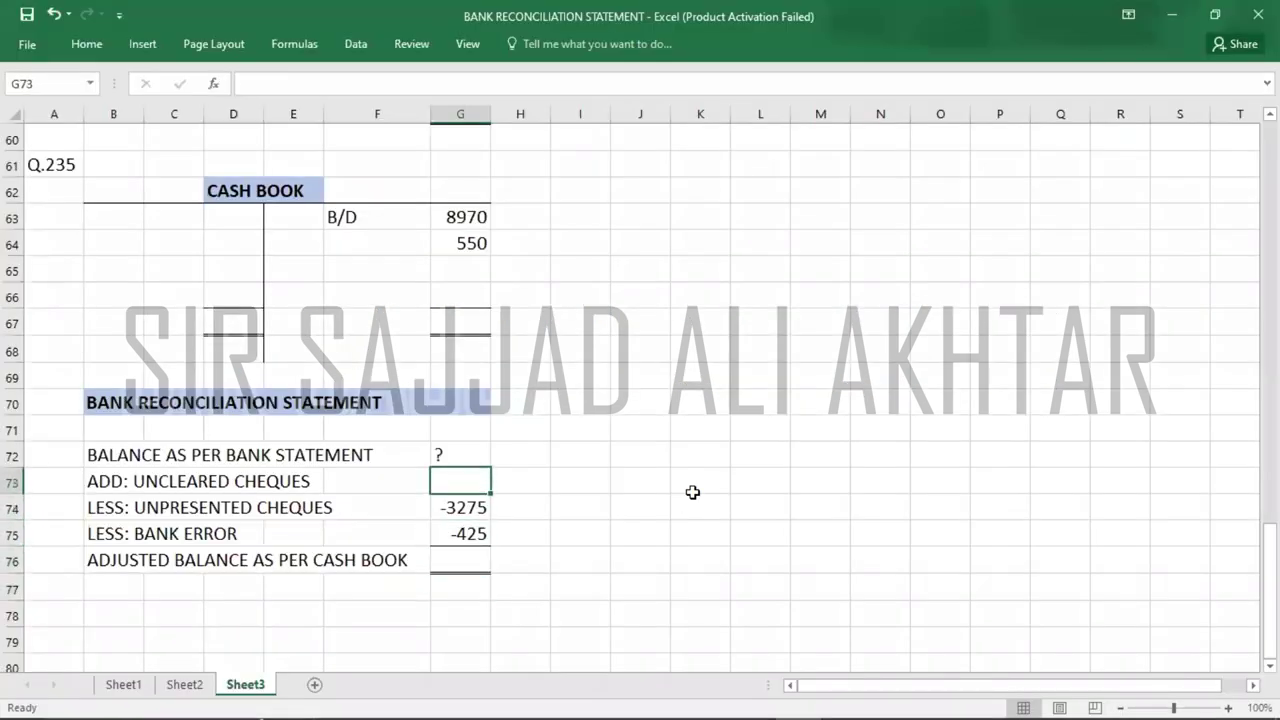
type("5380")
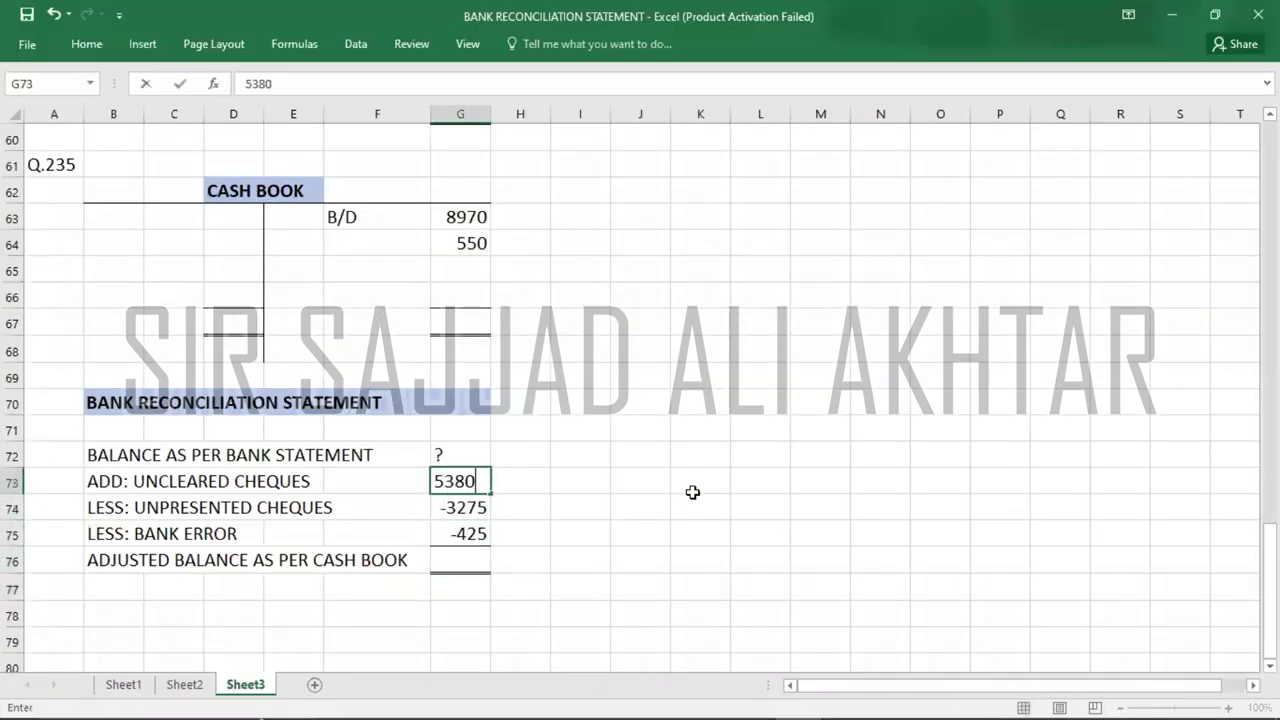
key("alt+Tab")
key("alt+Tab")
key("Return")
key("Return")
key("Down")
key("Down")
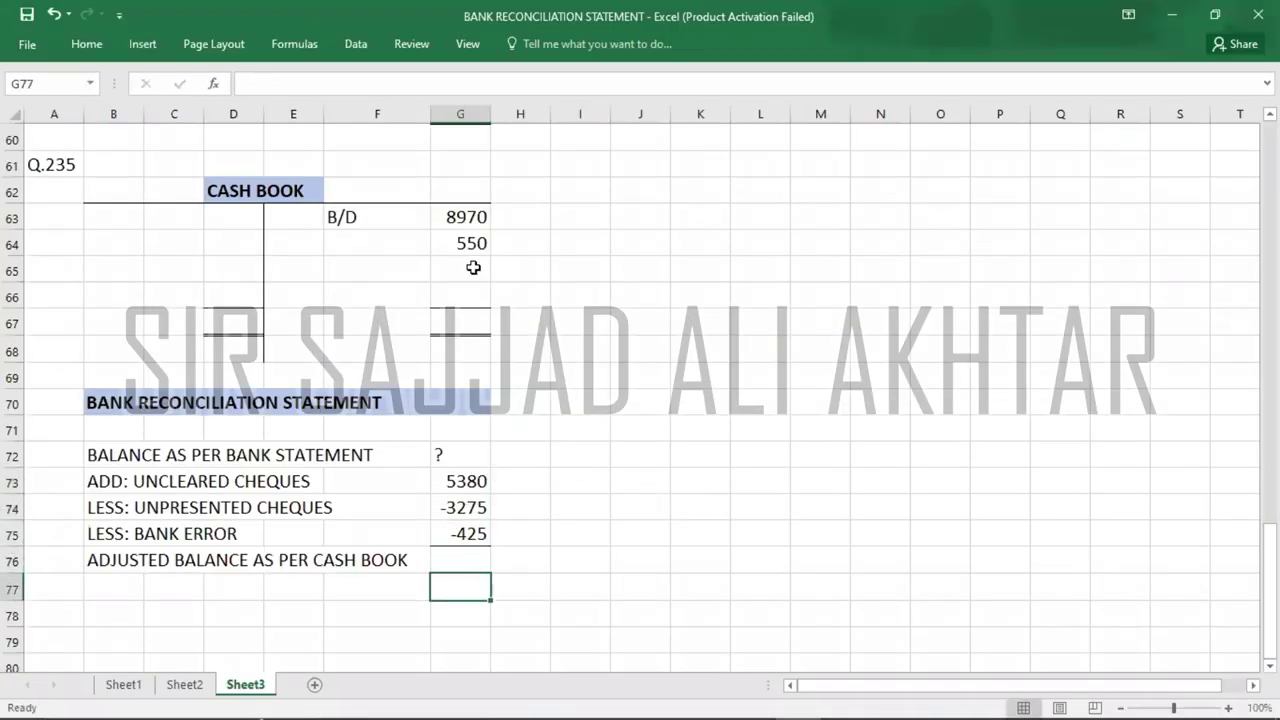
- Add 8970 and 550 in Calculator and enter 9520 as the cash book's credit total in G67 of the Excel sheet
left_click(467, 321)
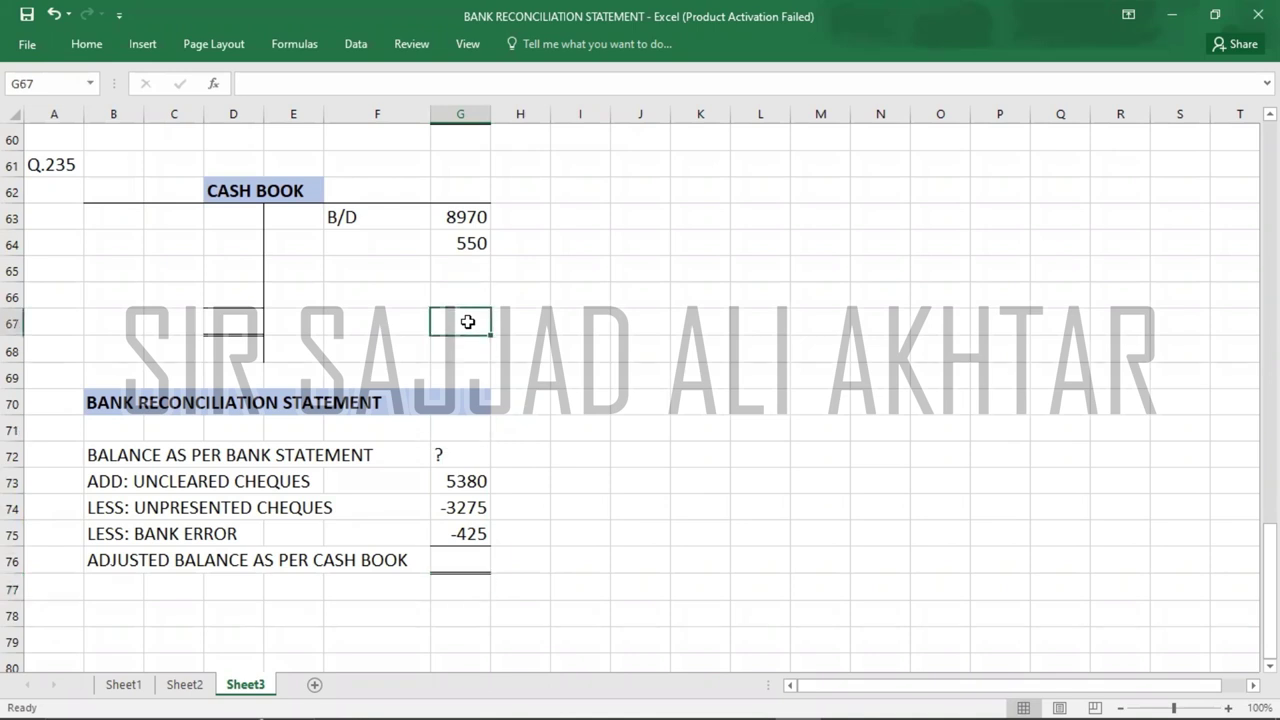
key("alt+Tab")
key("alt+Tab")
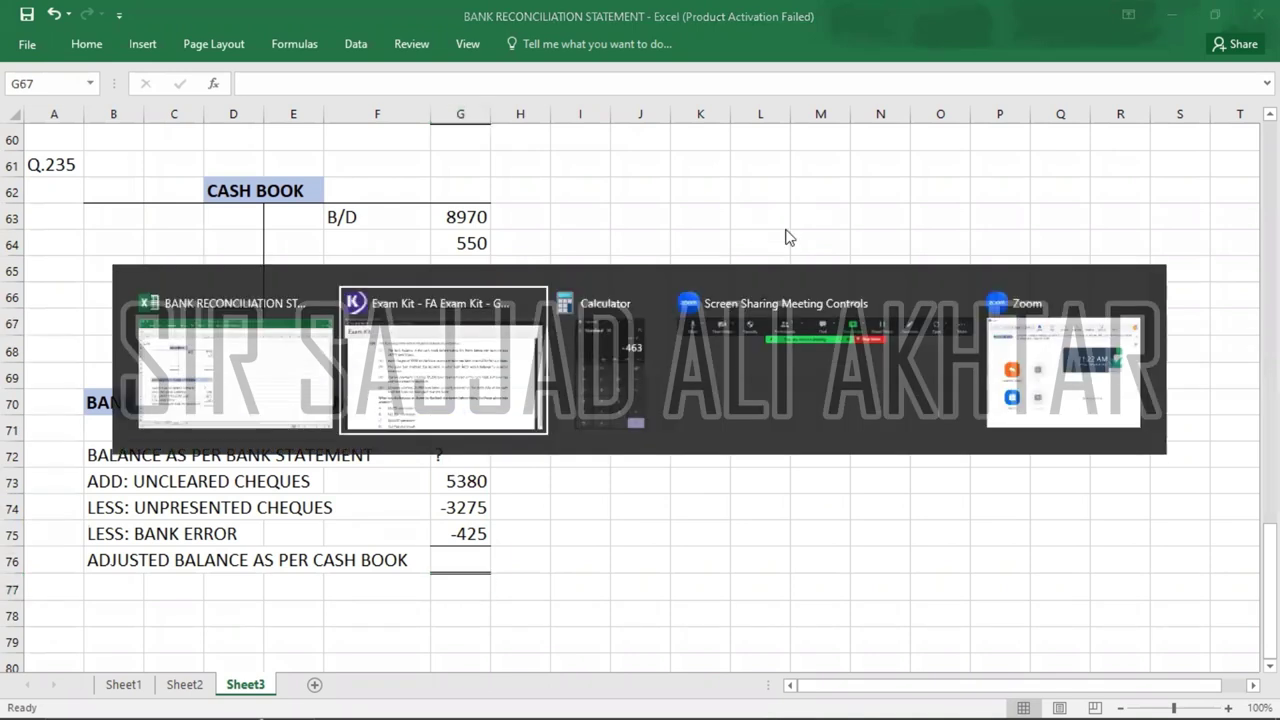
key("Escape")
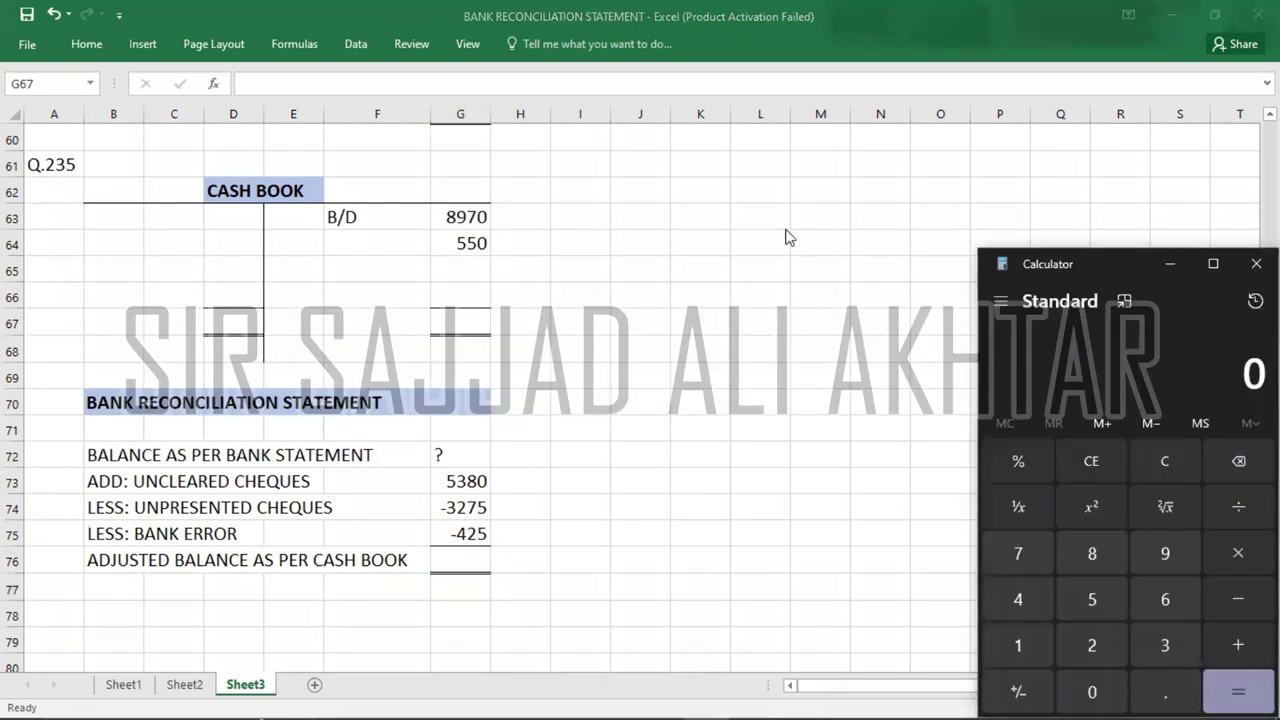
type("8970 ")
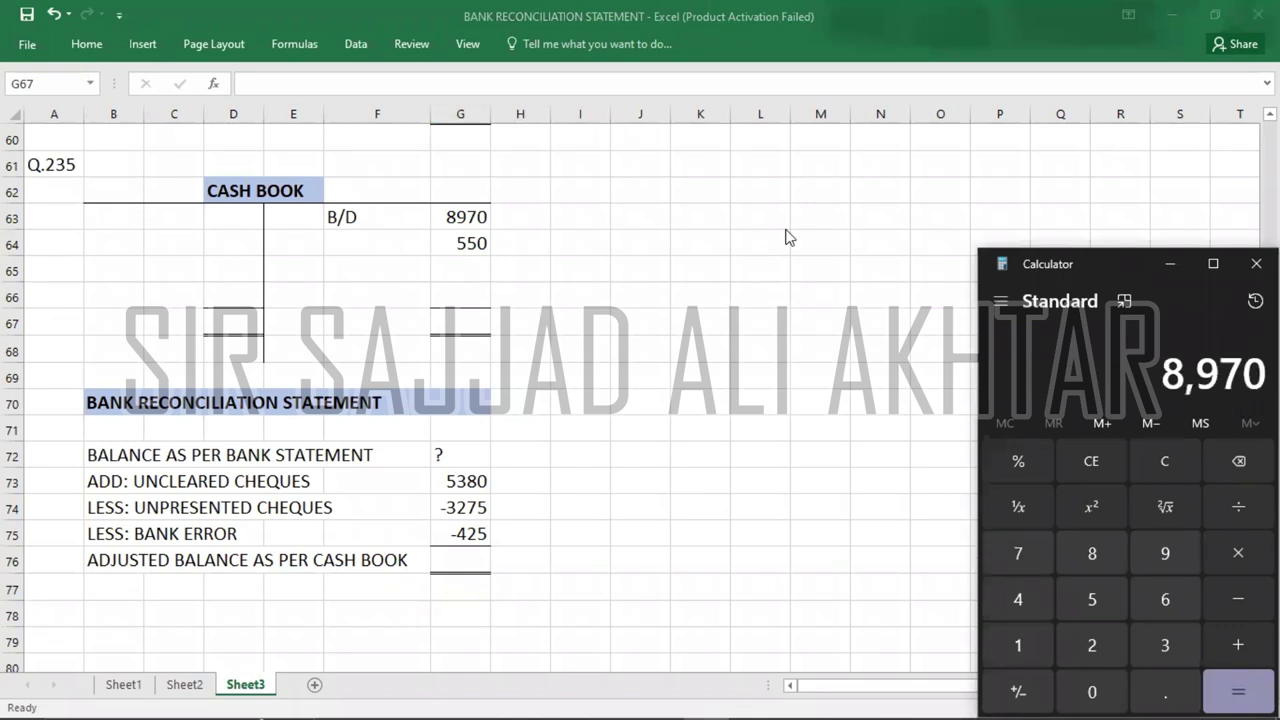
type("+ 550")
key("Return")
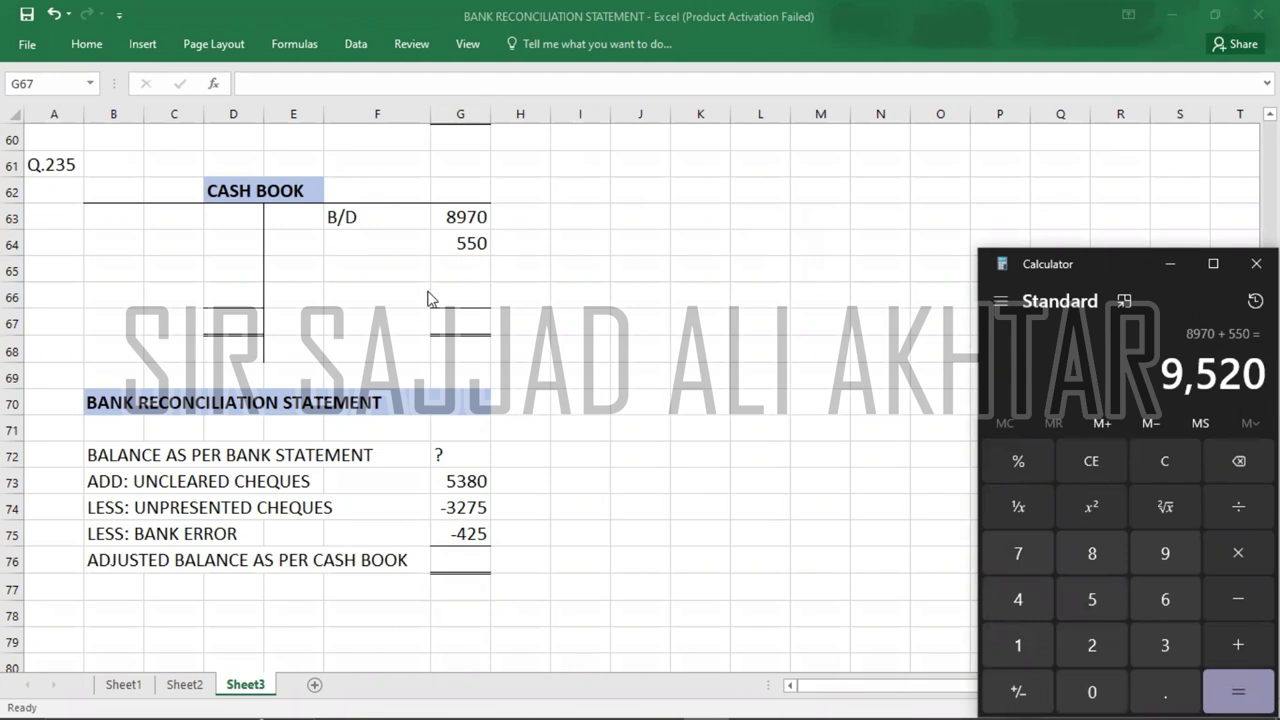
left_click(459, 331)
type("9520")
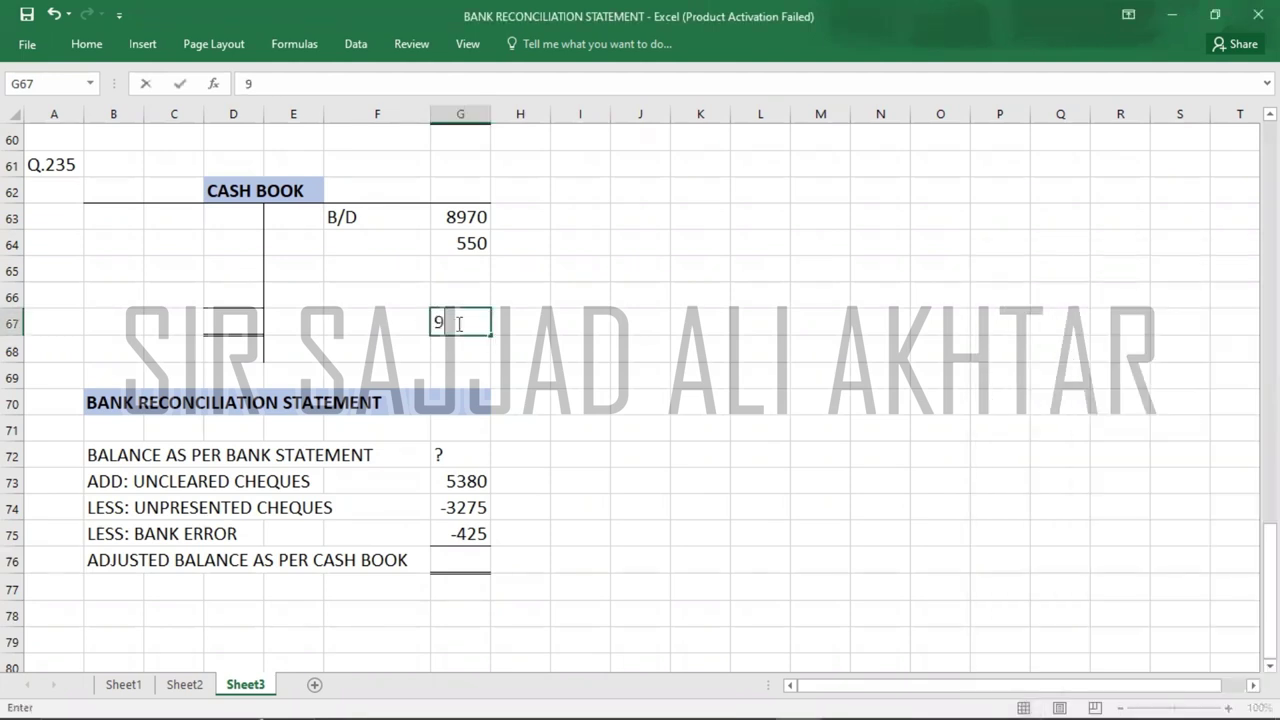
- Enter the debit total 9520 in D67 of the cash book and a C/D balance of 9520 in C66:D66
key("Left")
key("Left")
key("Left")
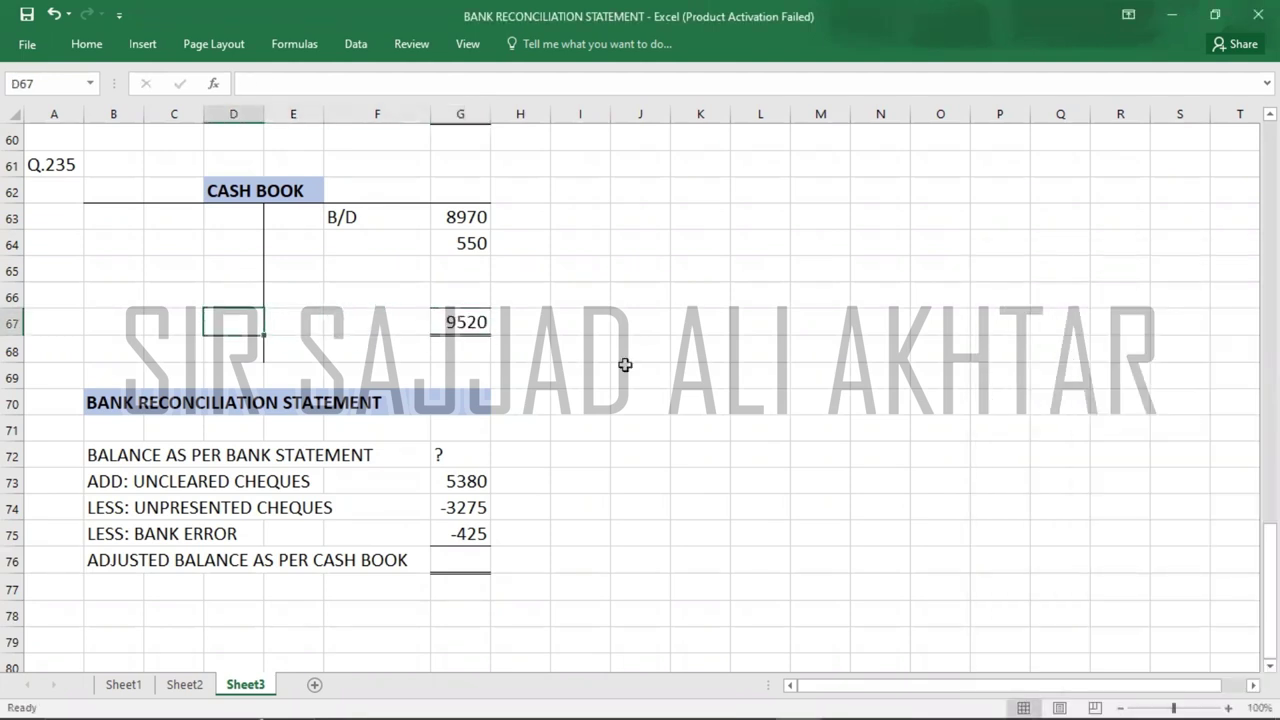
type("9520")
key("Up")
key("Left")
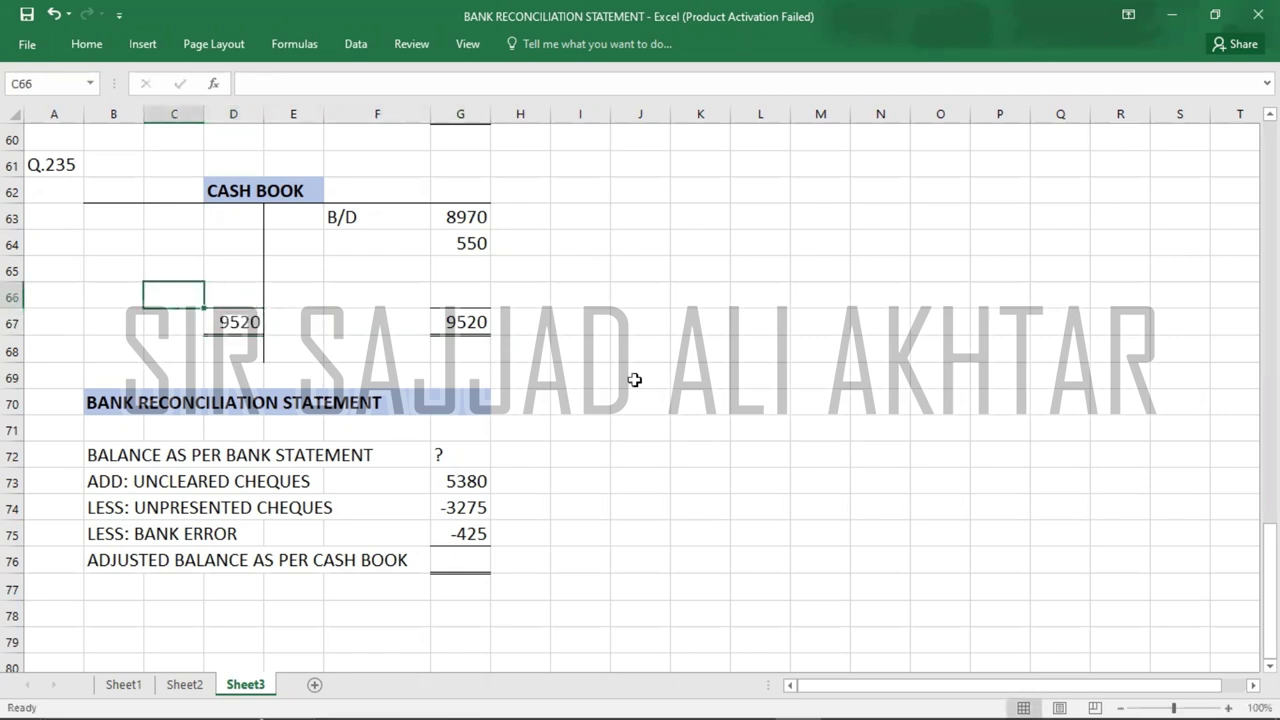
type("C/D")
key("Right")
type("9520")
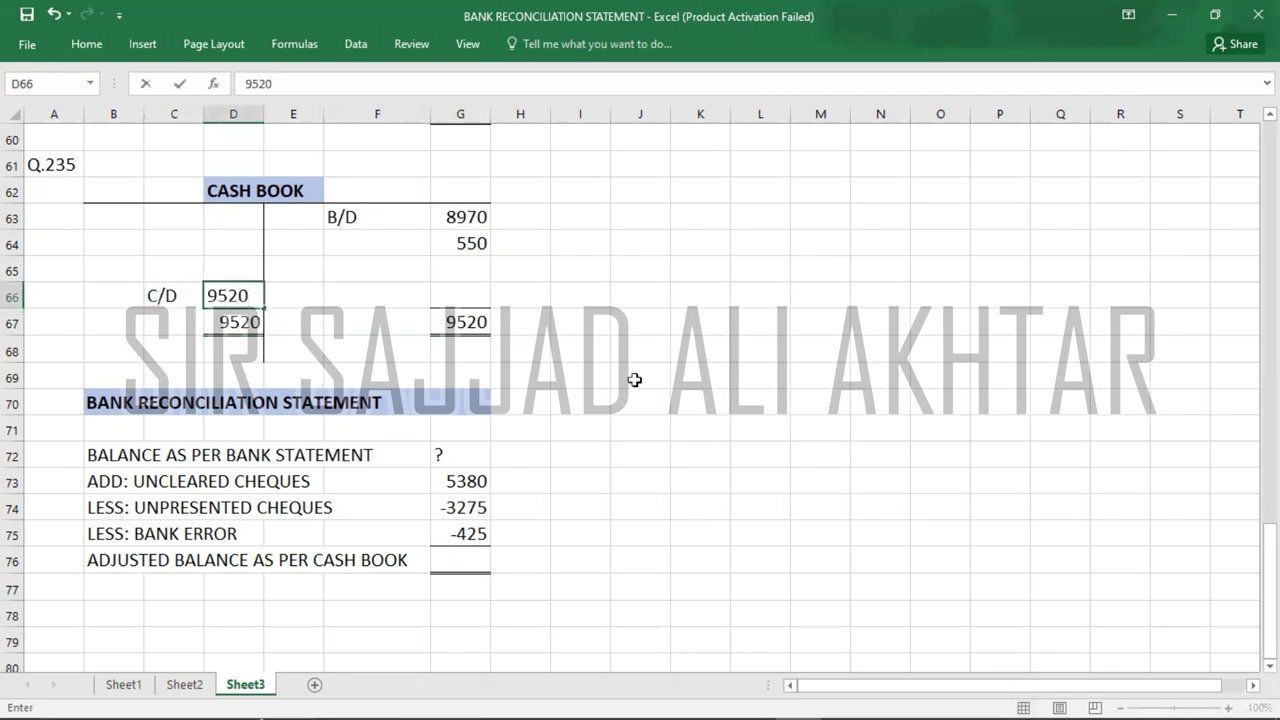
key("Return")
key("Down")
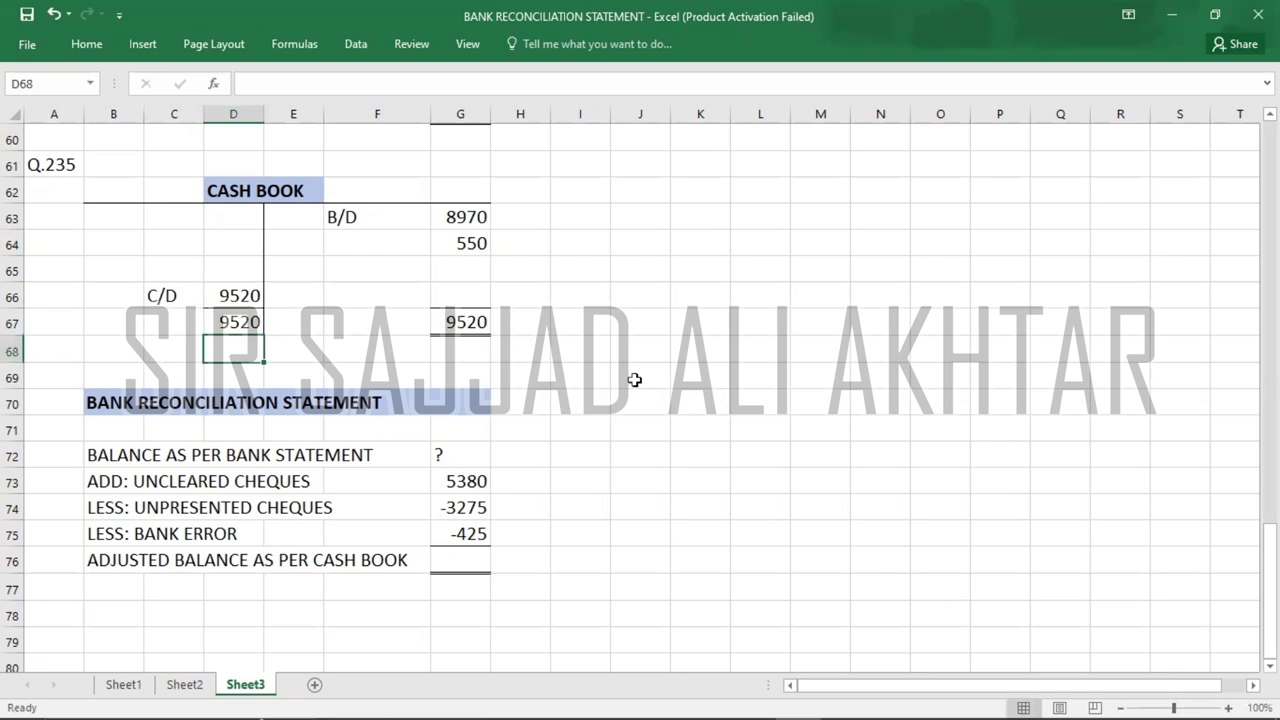
- Bring the cash book balance down by entering B/D in F68 and 9520 in G68
key("Right")
key("Right")
type("B/D")
key("Right")
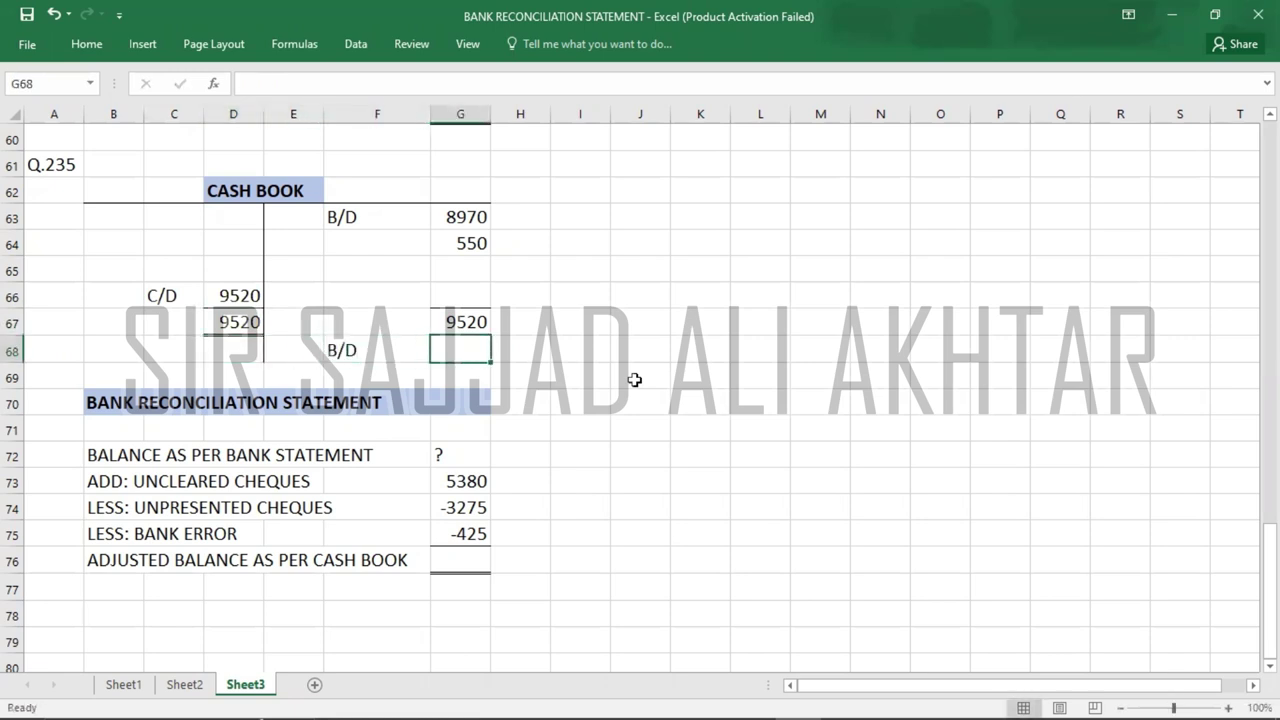
type("9520")
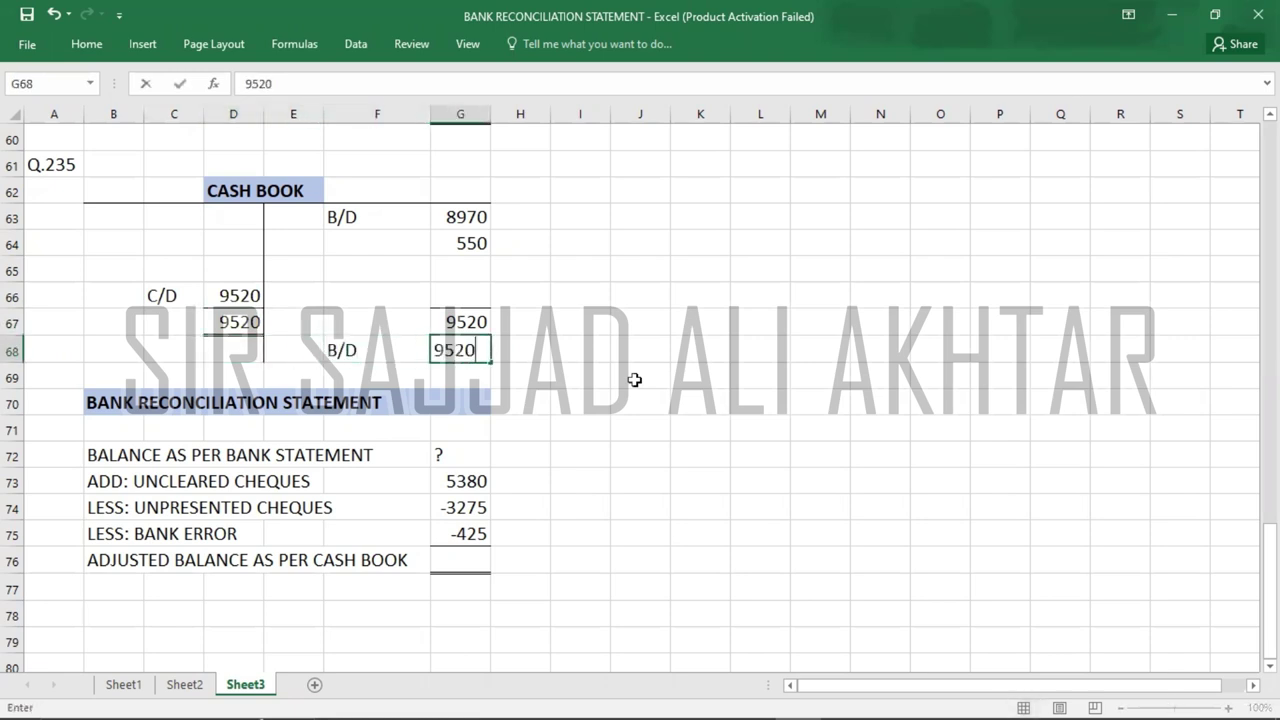
key("Return")
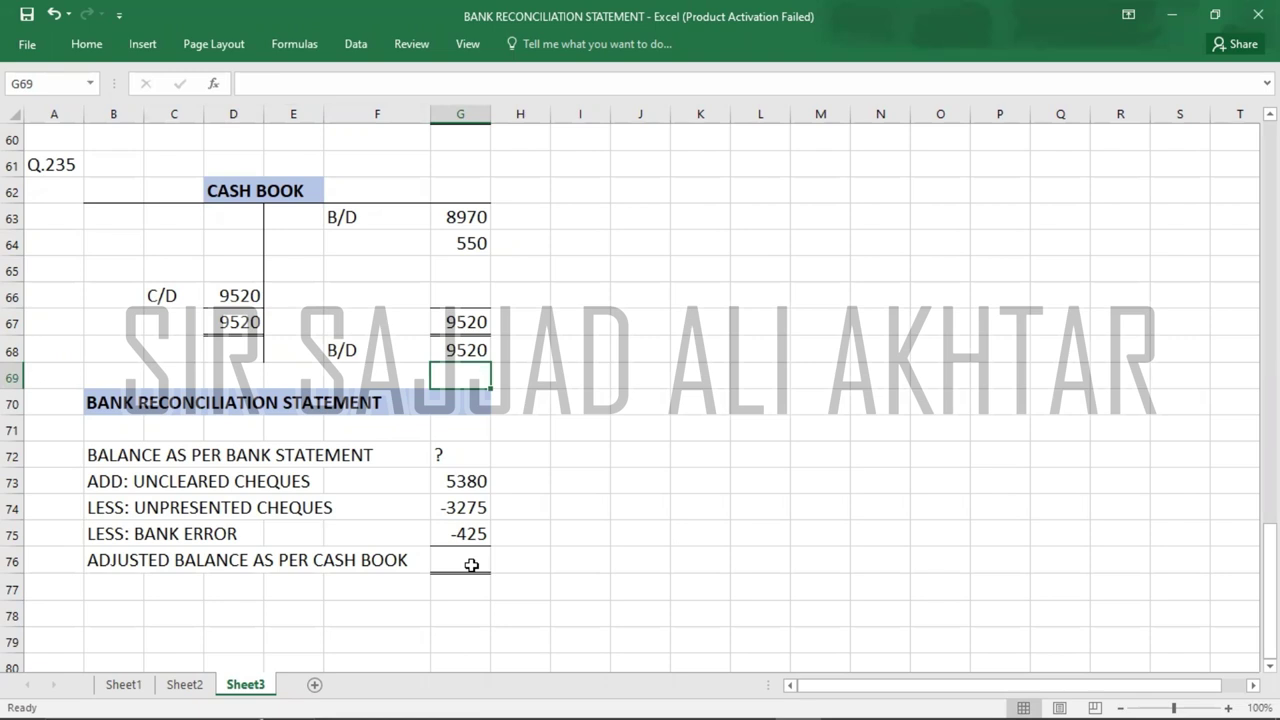
- Enter -9520 in G76 as the adjusted balance as per cash book
left_click(471, 565)
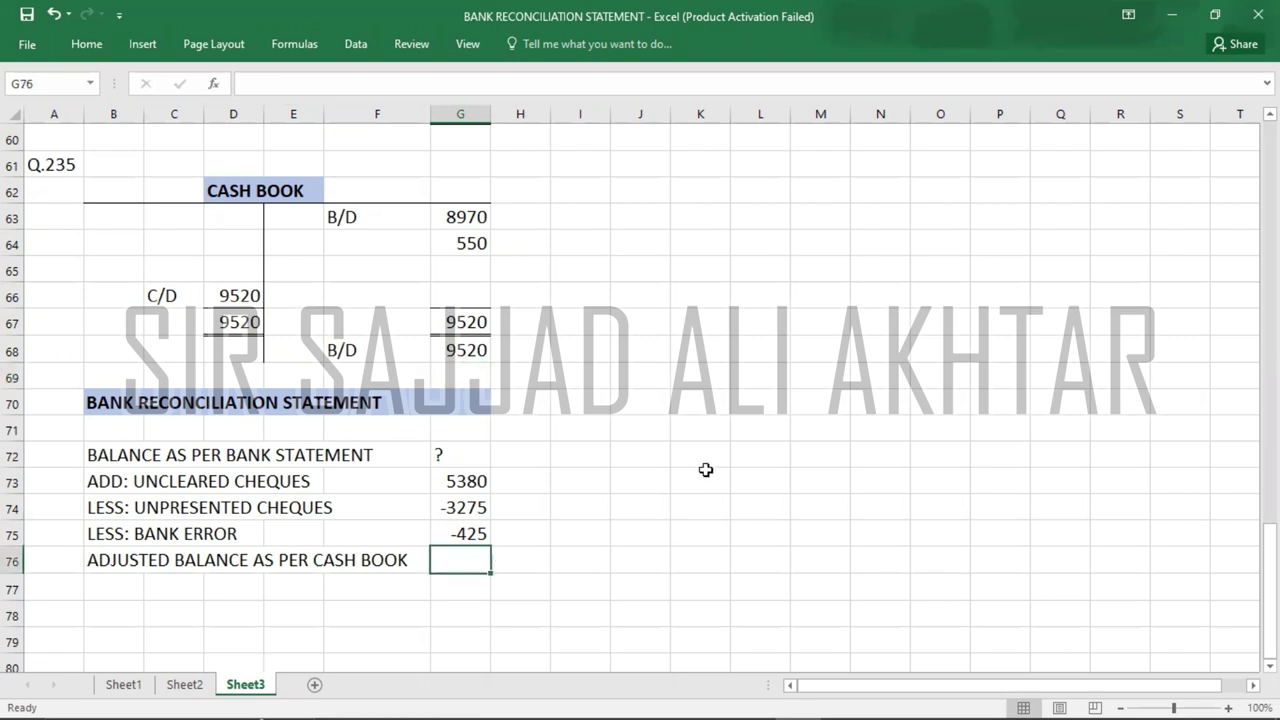
type("-9520")
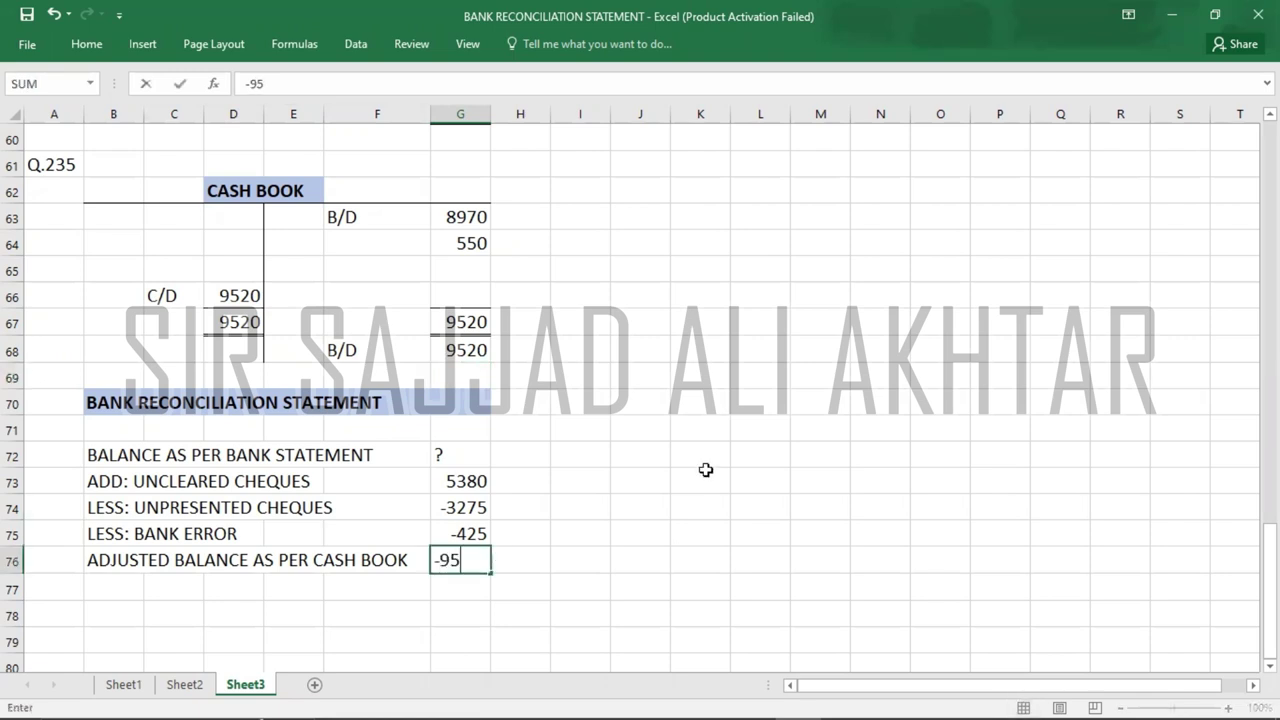
key("Return")
key("Return")
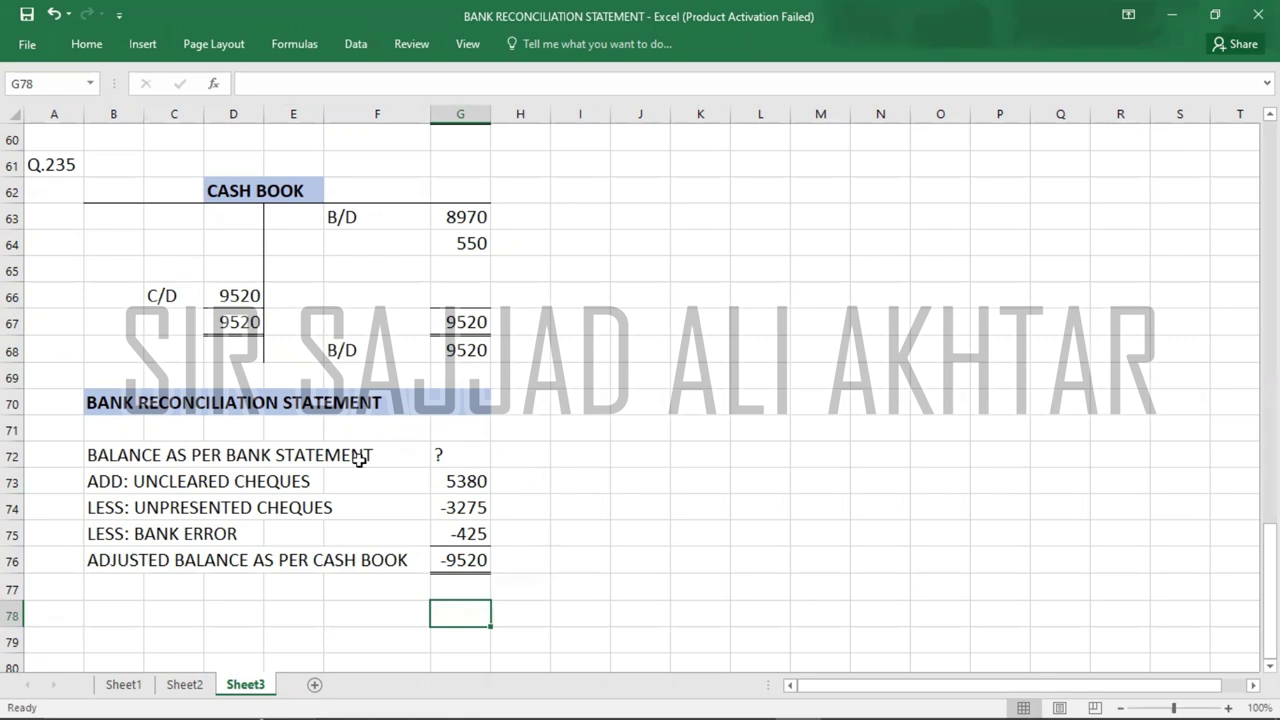
- Append a question mark to the BALANCE AS PER BANK STATEMENT label in B72 and clear cell G72
left_click(94, 456)
key("F2")
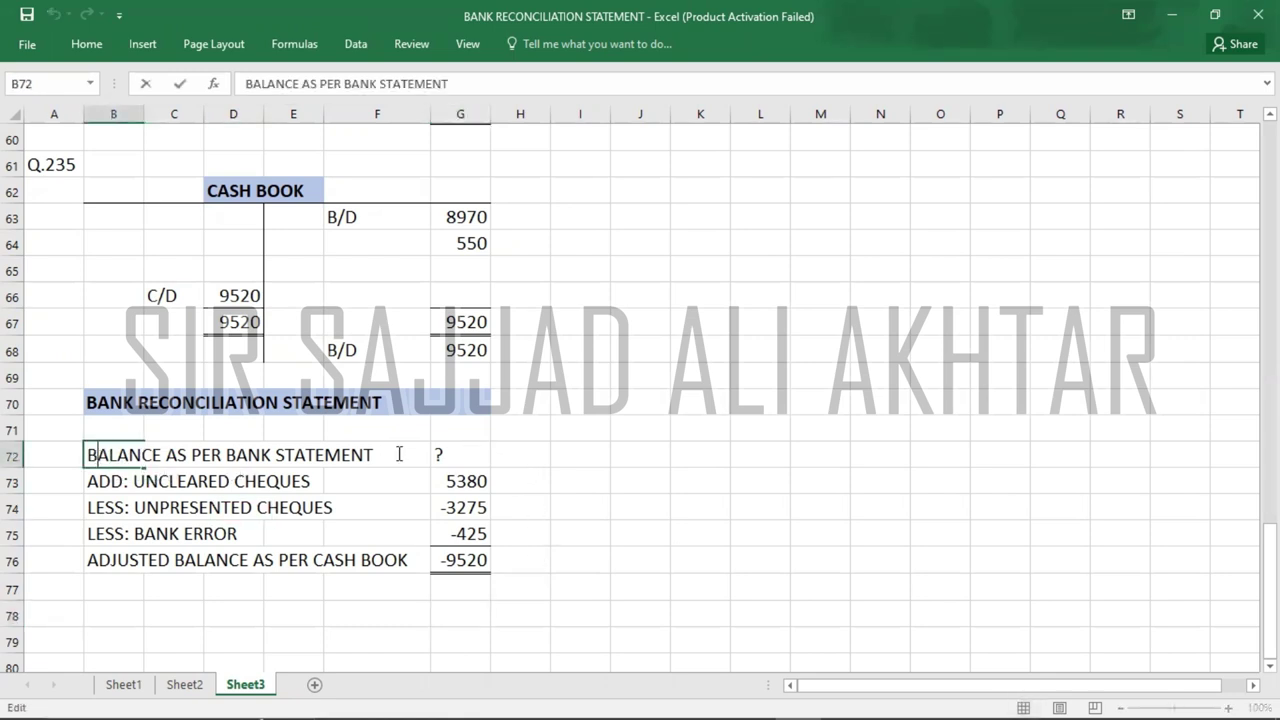
type("?")
key("Tab")
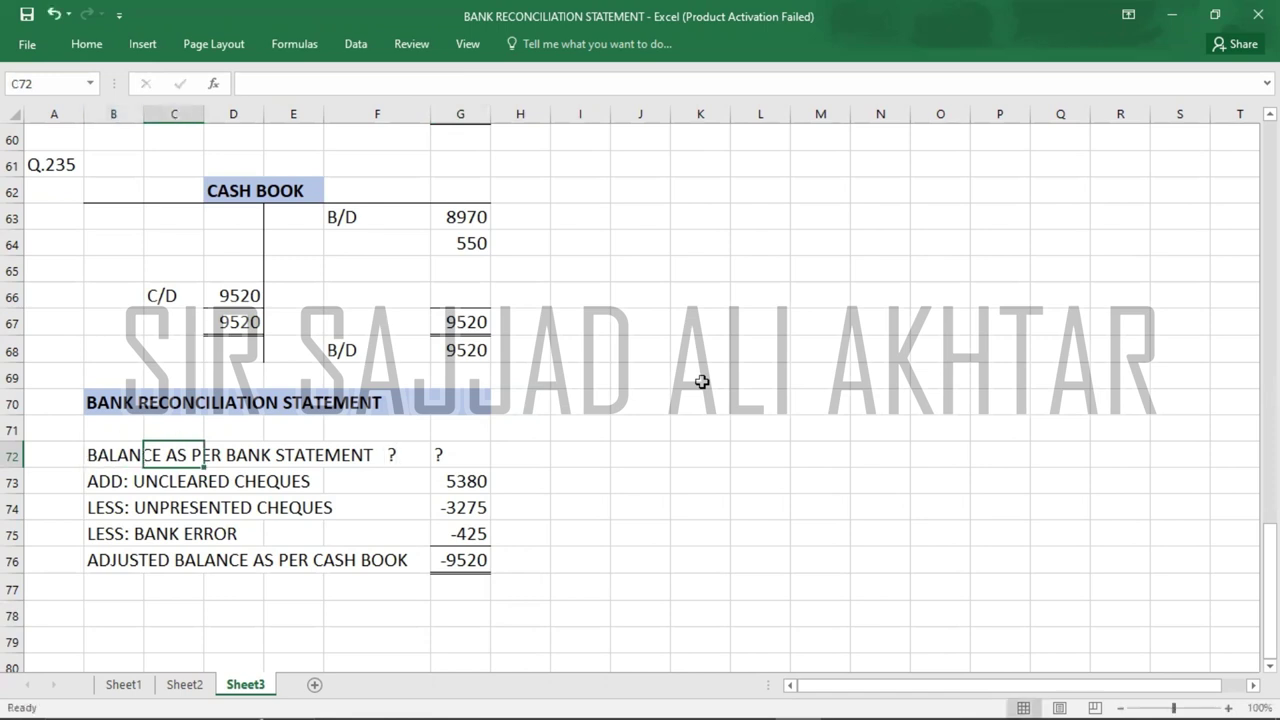
left_click(470, 456)
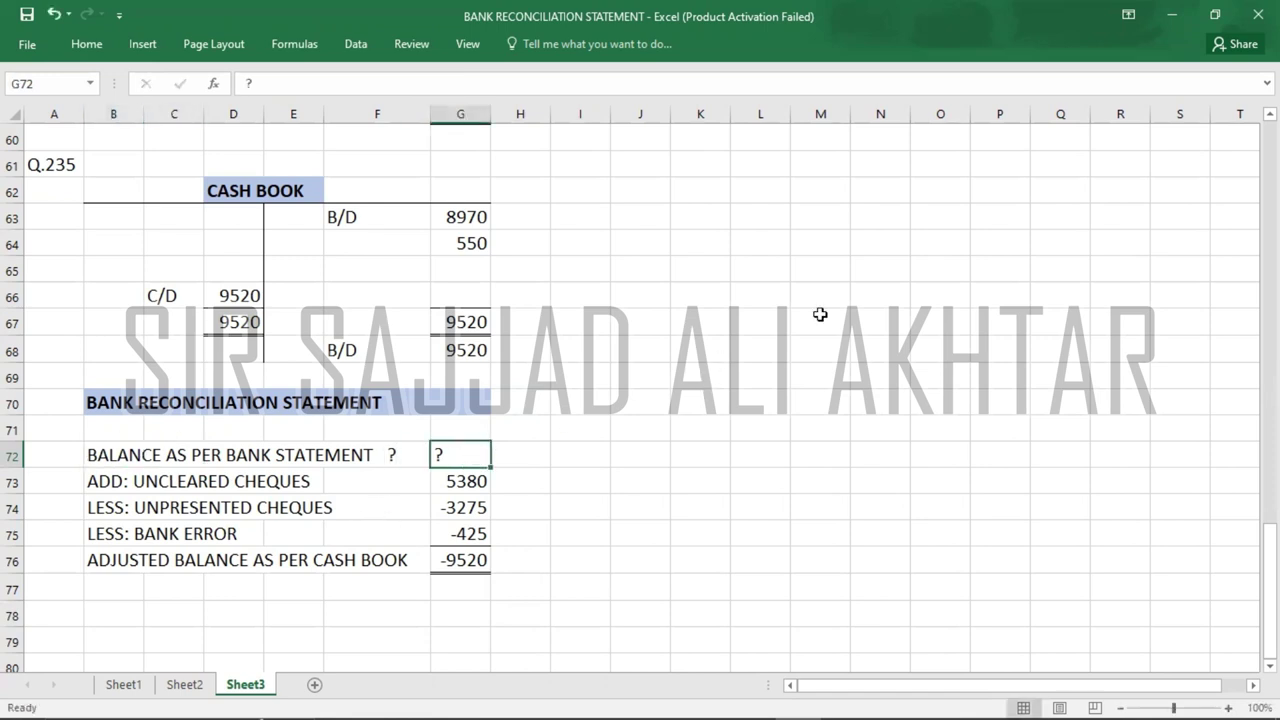
key("Delete")
- Work back to the bank statement balance in Calculator: -9520 + 425 + 3275 - 5380
key("alt+Tab")
key("Escape")
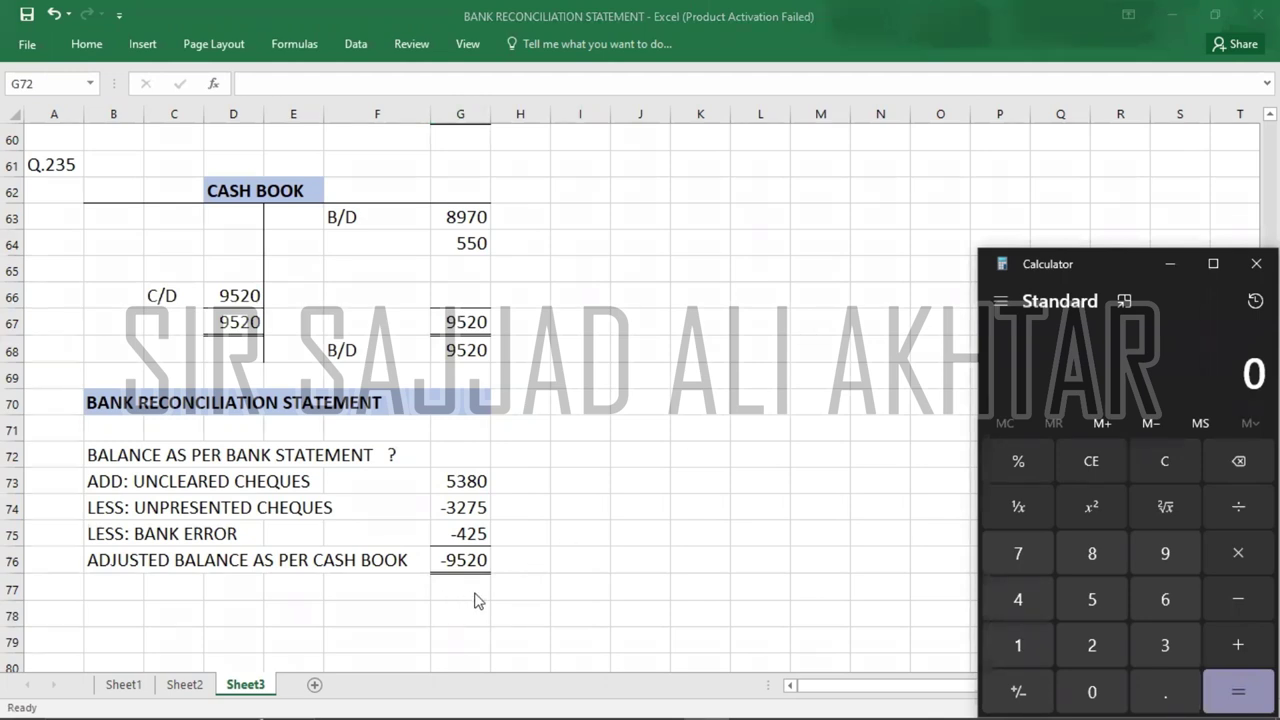
key("minus")
type("9520")
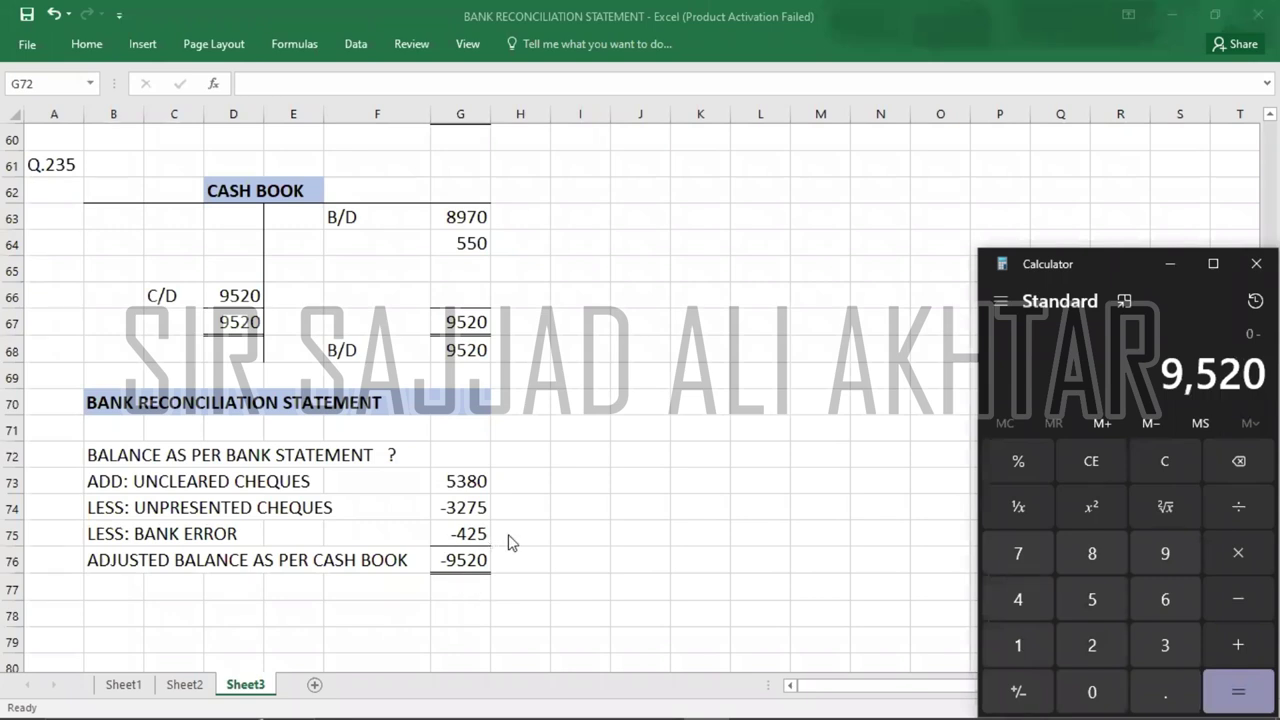
key("F9")
type("+425")
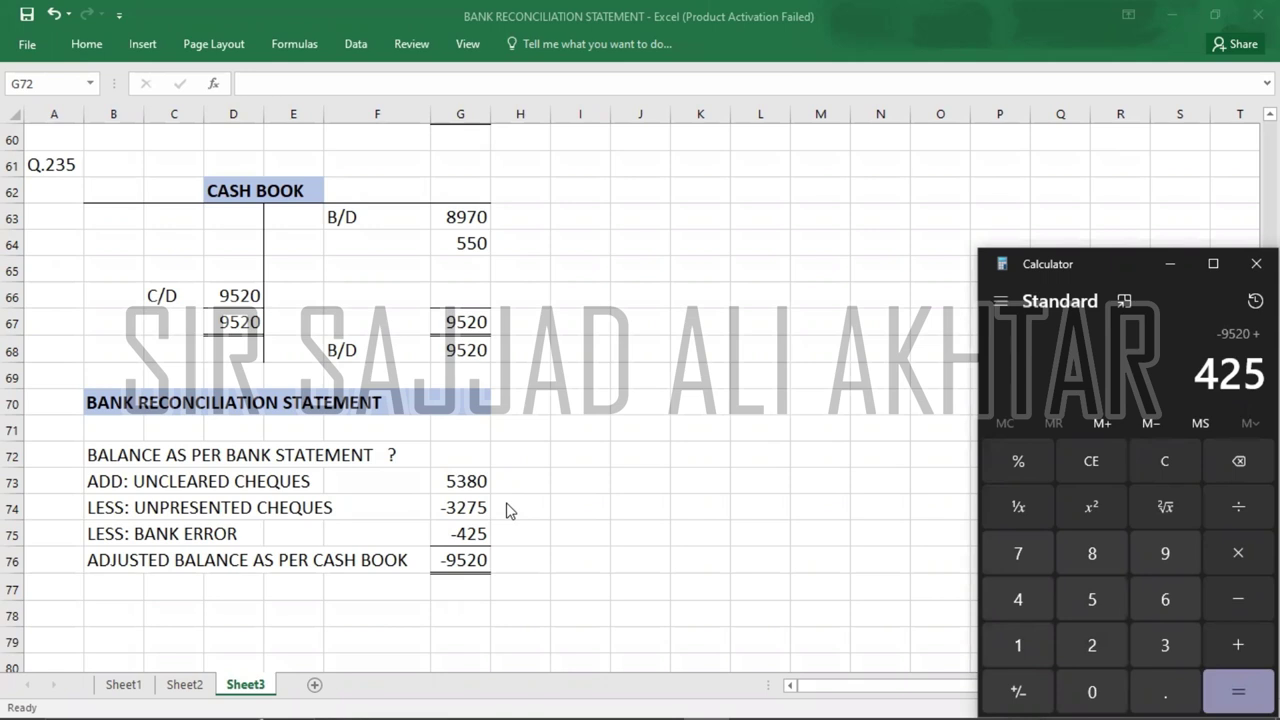
key("plus")
type("3275")
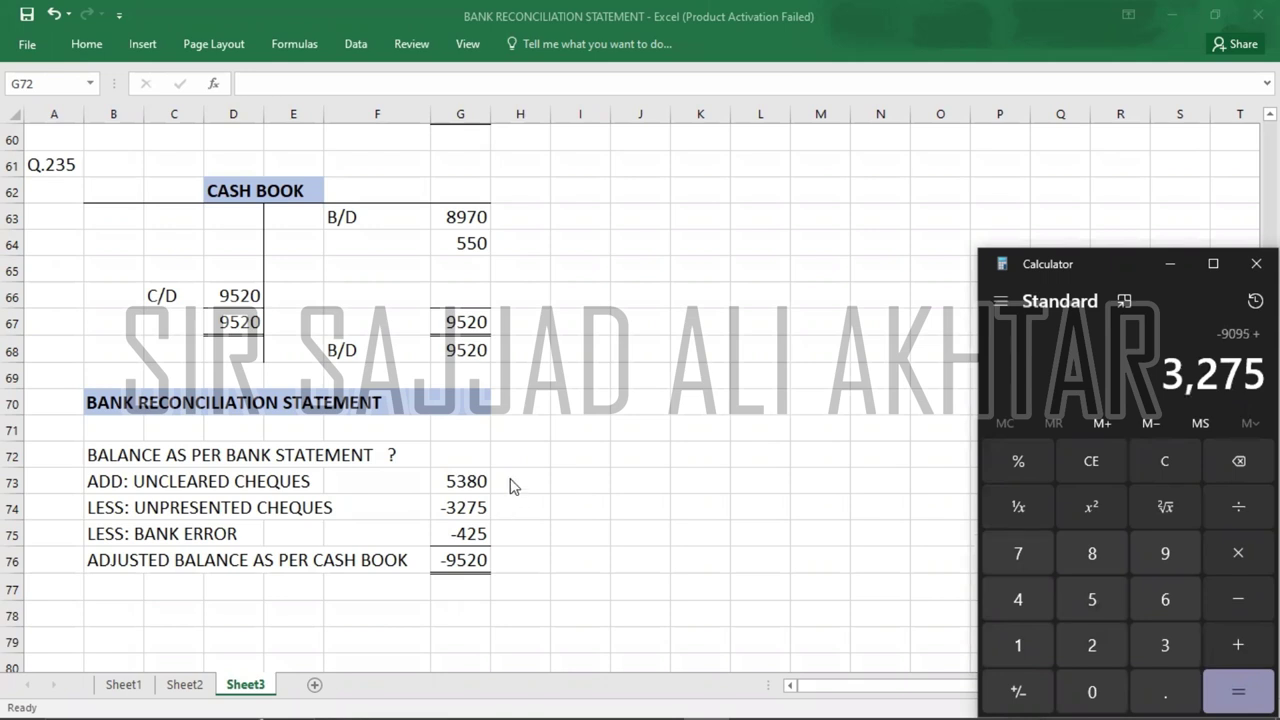
key("minus")
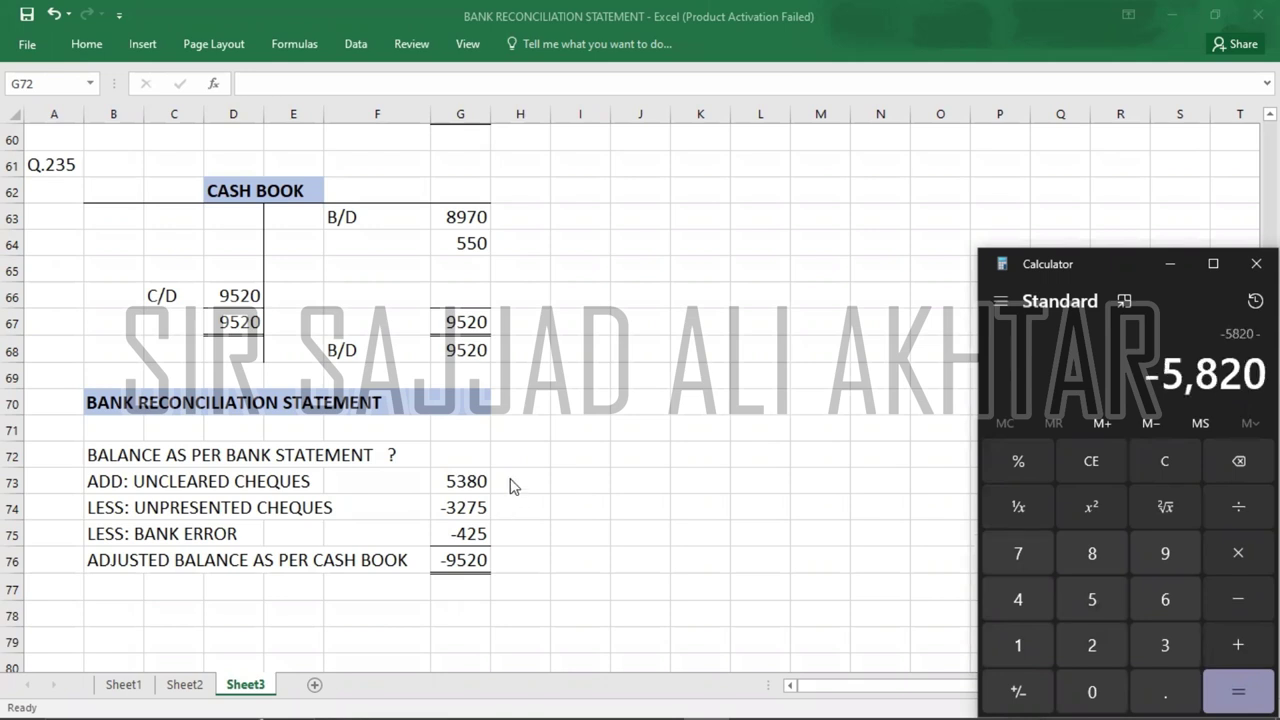
type("5380")
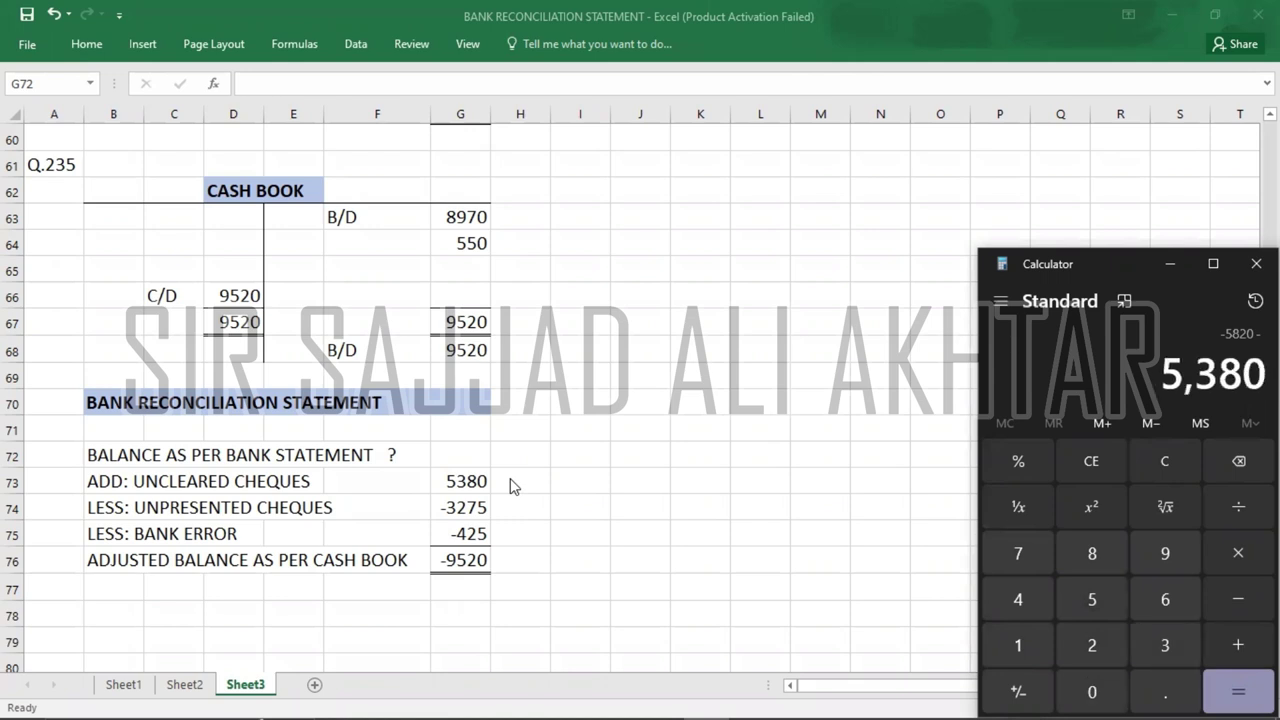
key("Return")
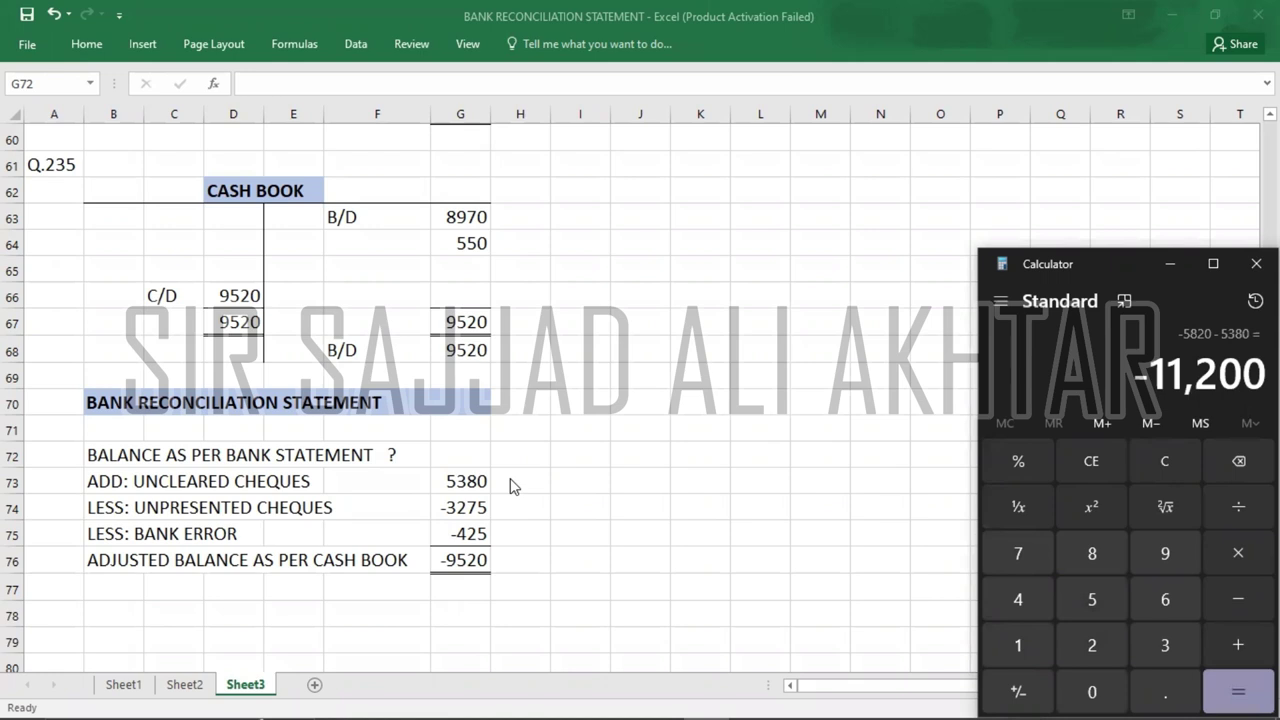
- Enter -11200 in G72 of the Excel sheet as the balance as per bank statement
left_click(462, 456)
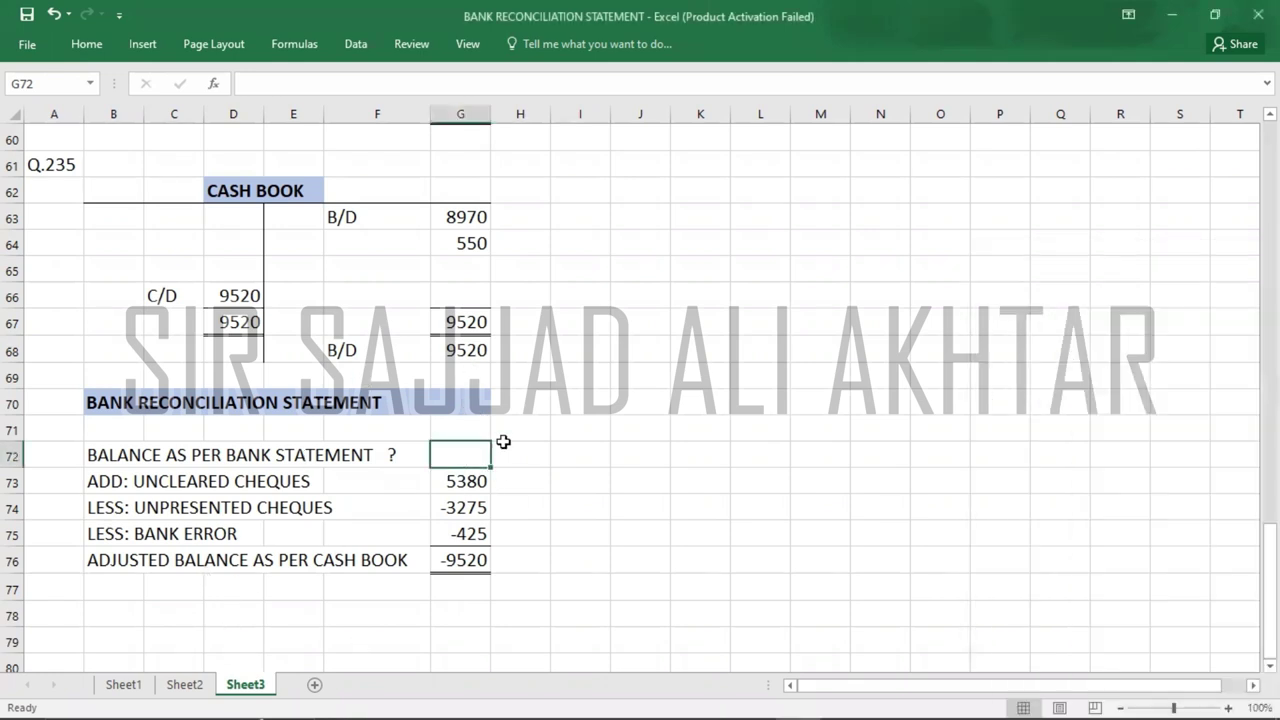
type("-11200")
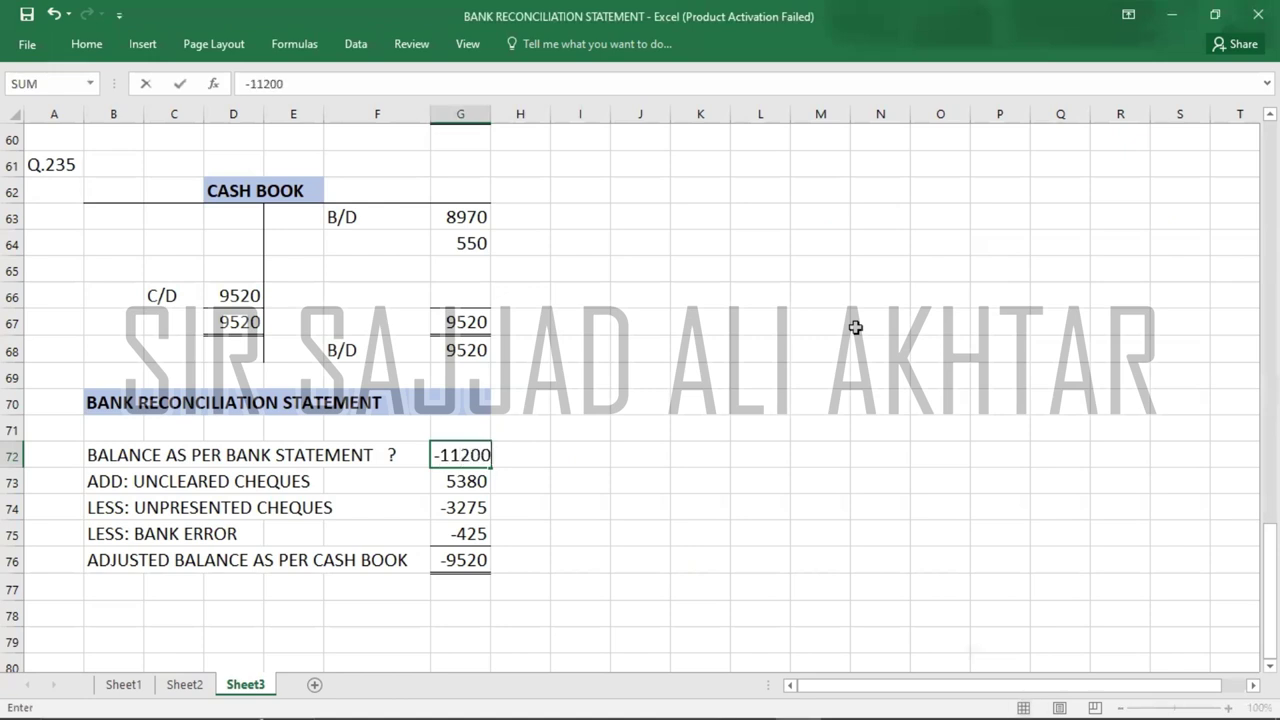
key("Return")
key("Return")
key("Return")
key("Return")
key("Return")
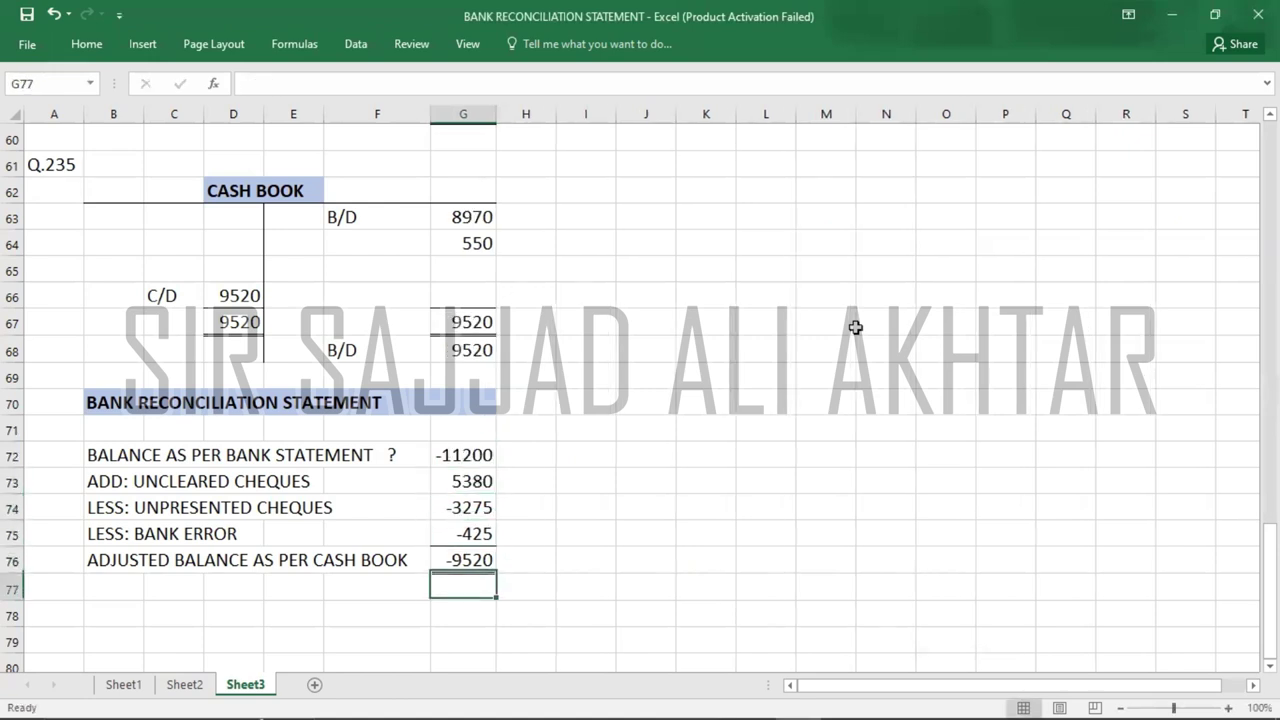
key("Return")
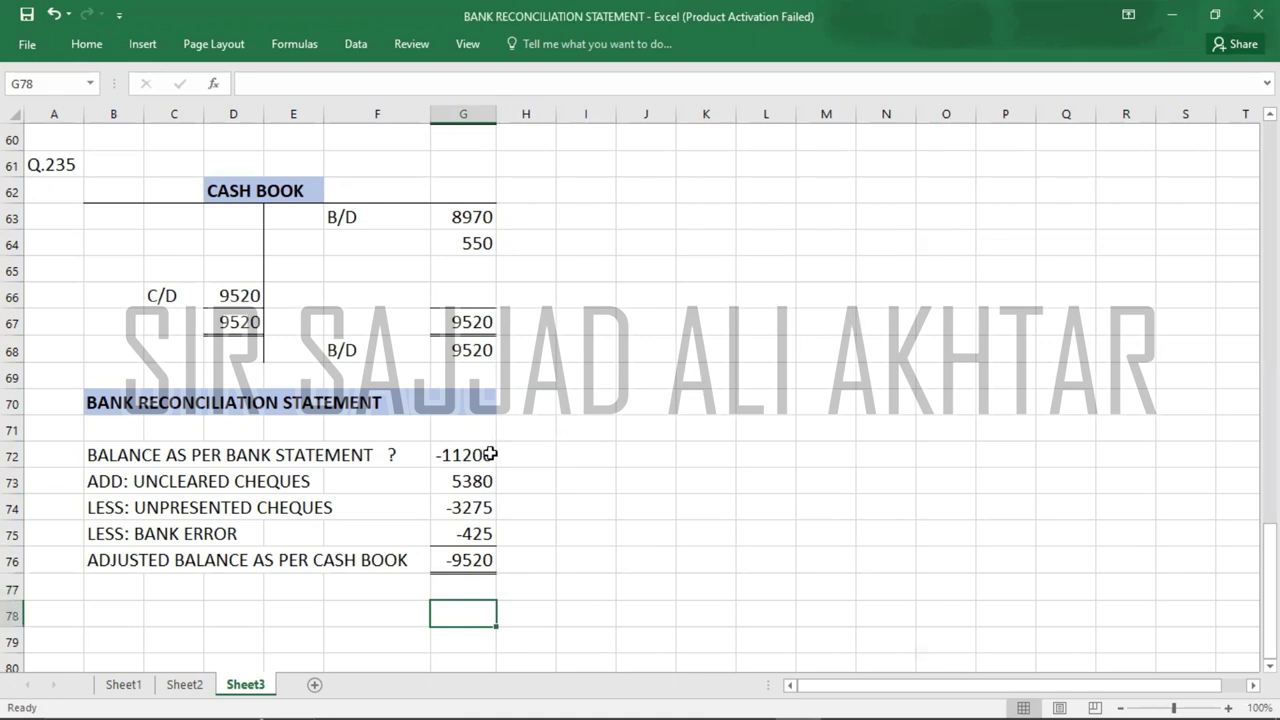
- Label the bank statement balance as OVERDRAWN in H72
left_click(530, 448)
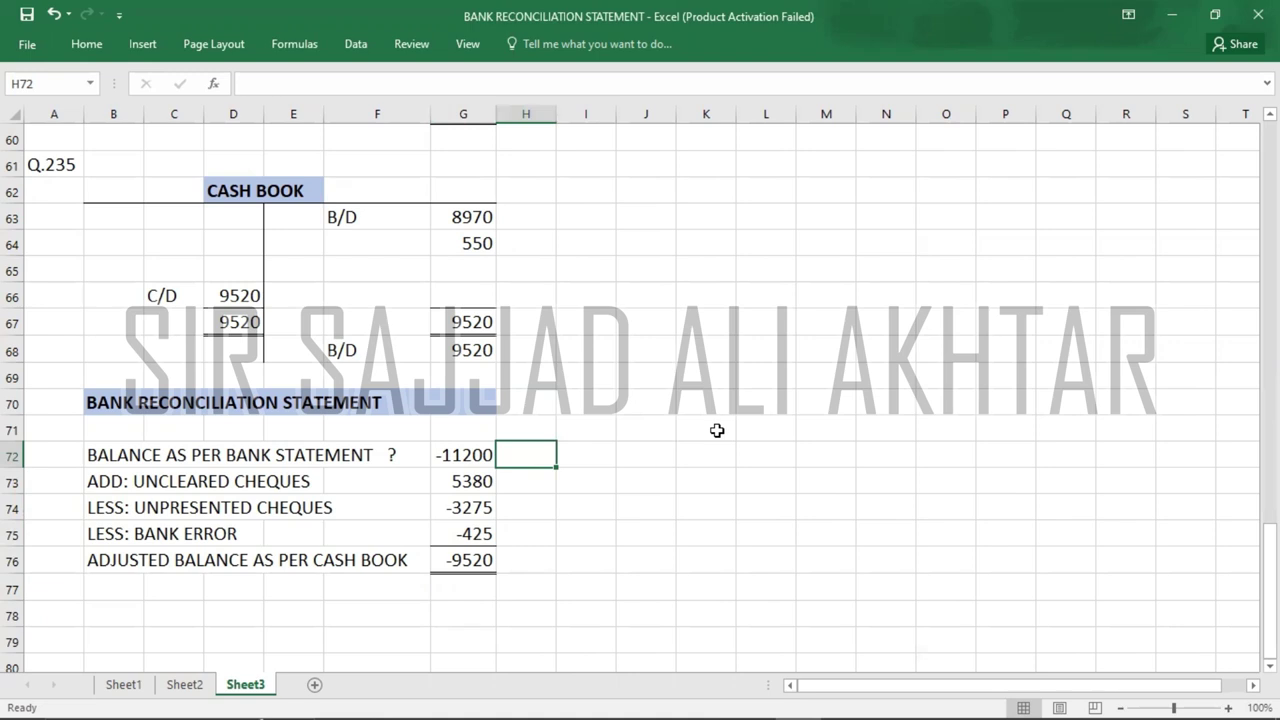
type("OVER")
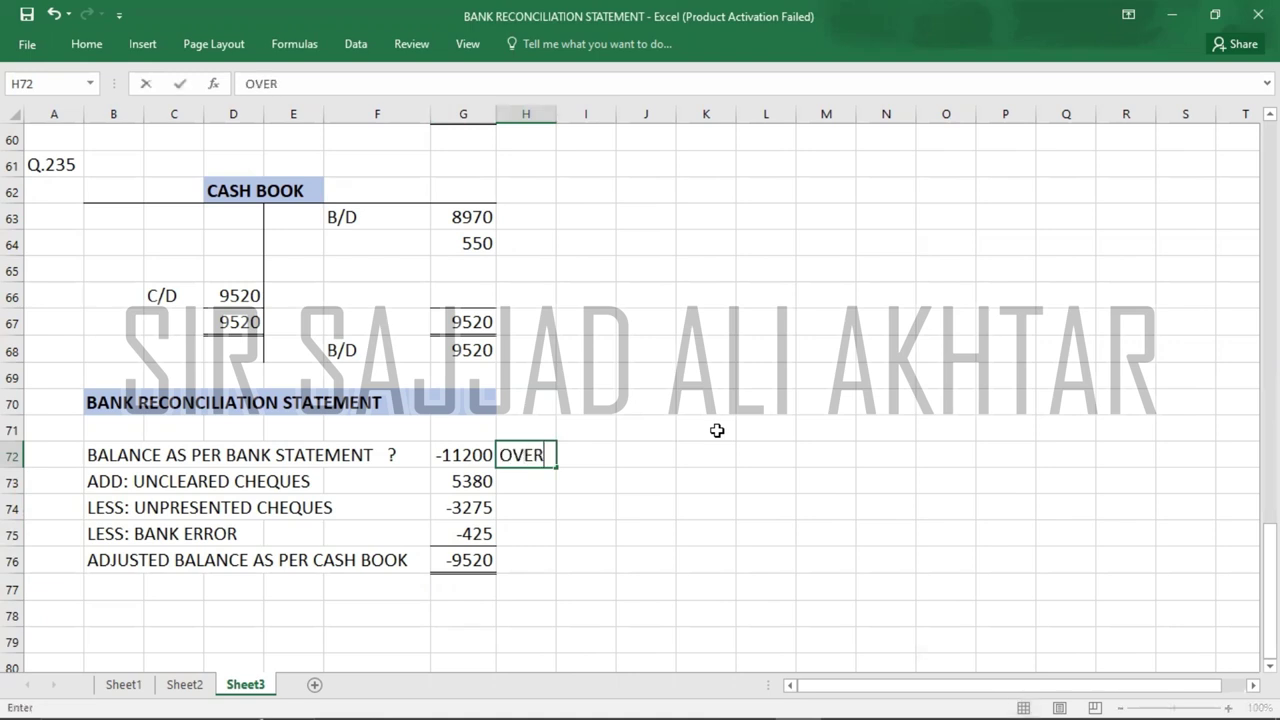
type("DRAWN")
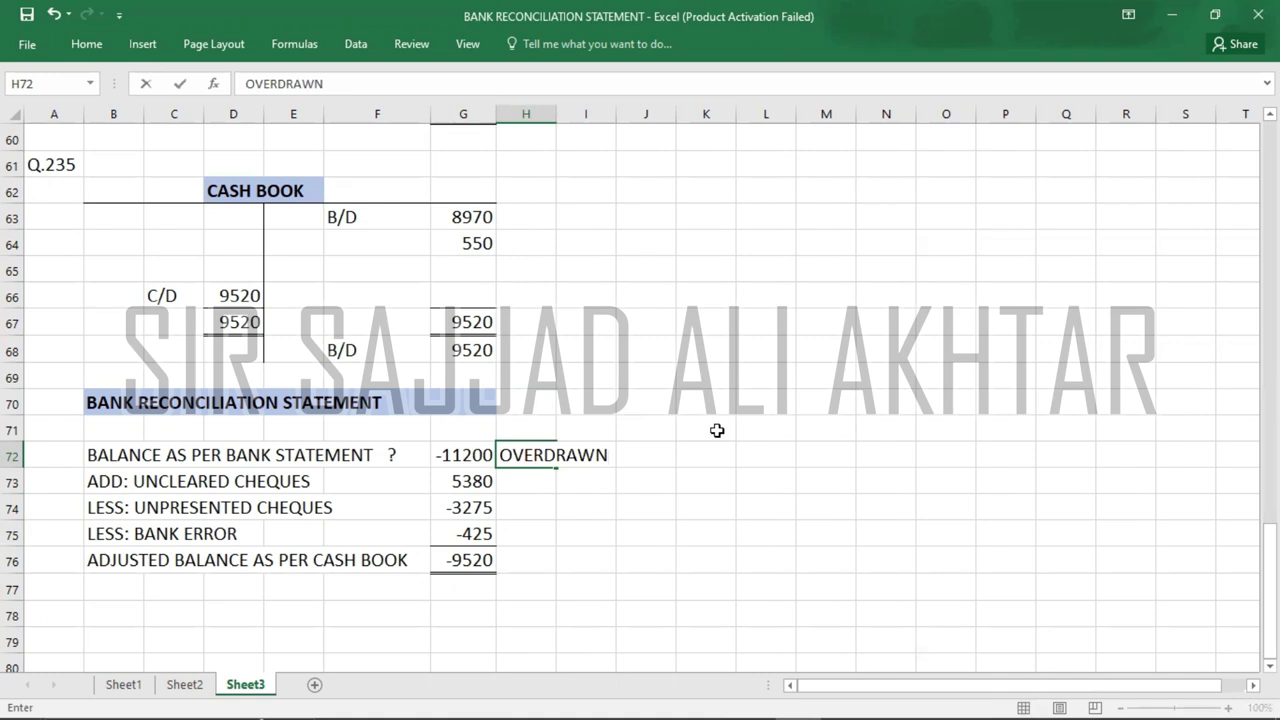
key("Return")
key("Return")
key("Return")
key("Return")
key("Return")
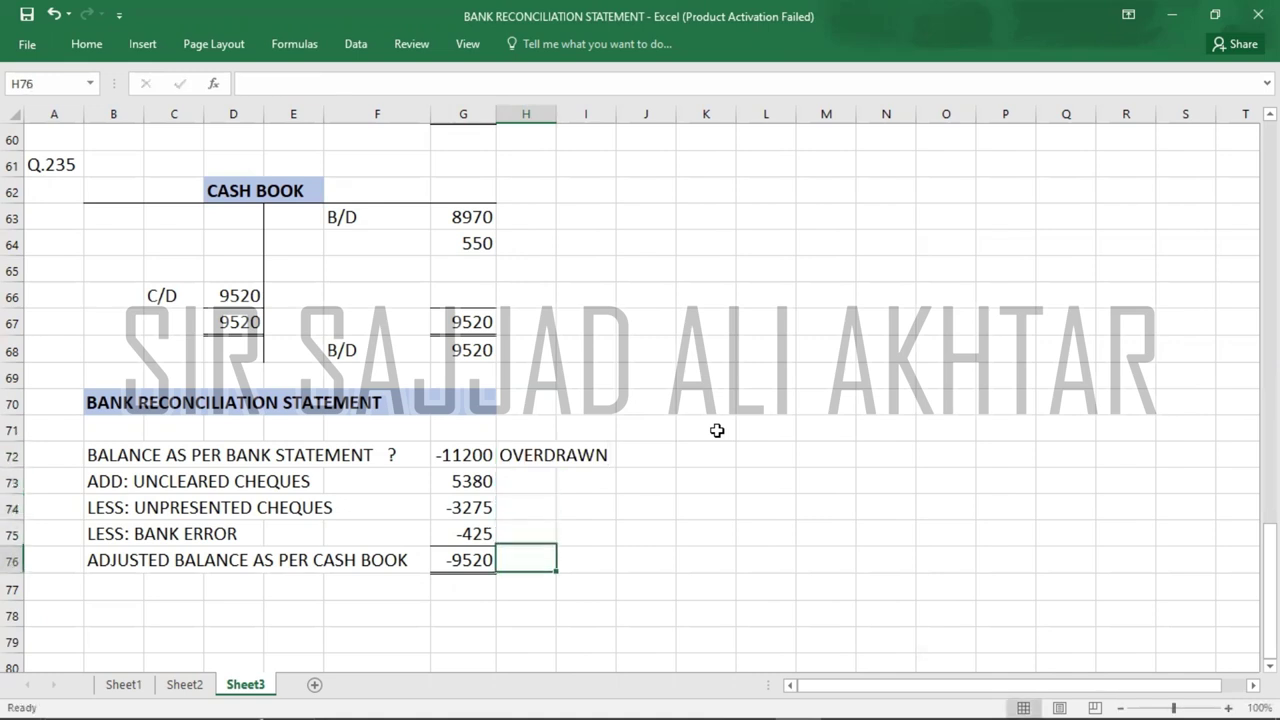
- Switch to the Exam Kit and compare the calculated bank statement balance with the Q.235 answer options
key("alt+Tab")
key("alt+Tab")
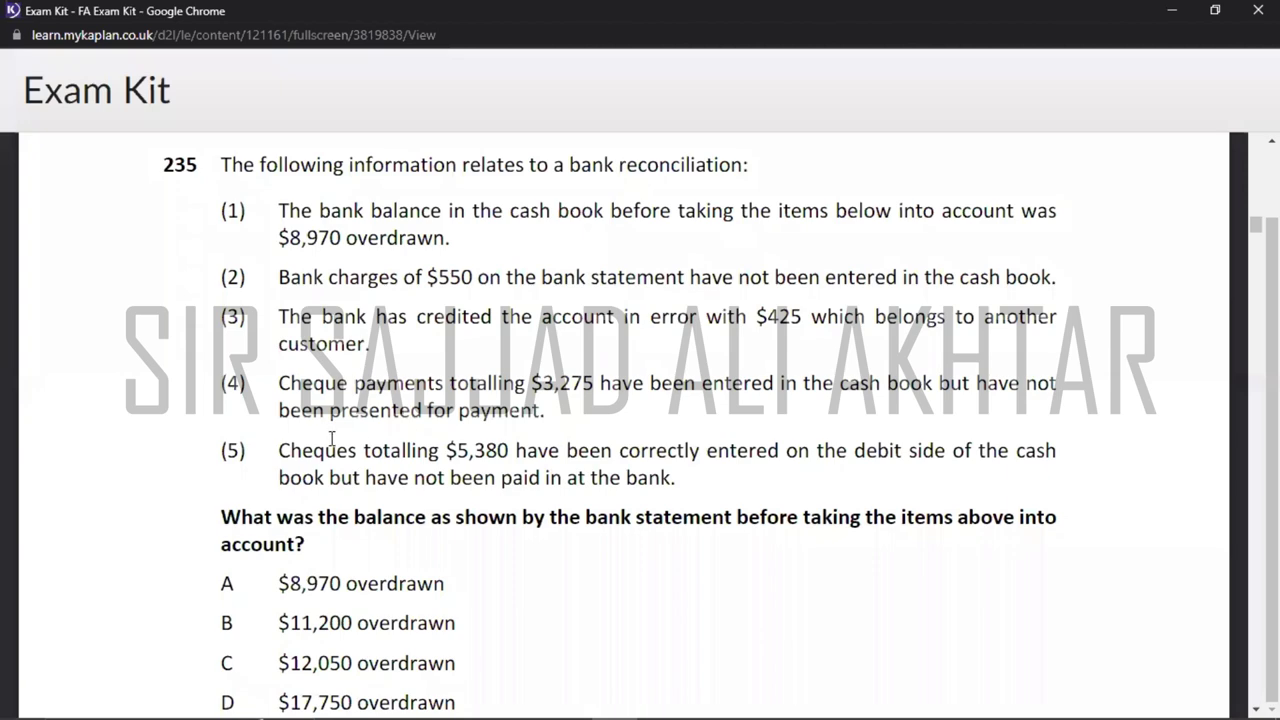
scroll(331, 438, "down", 3)
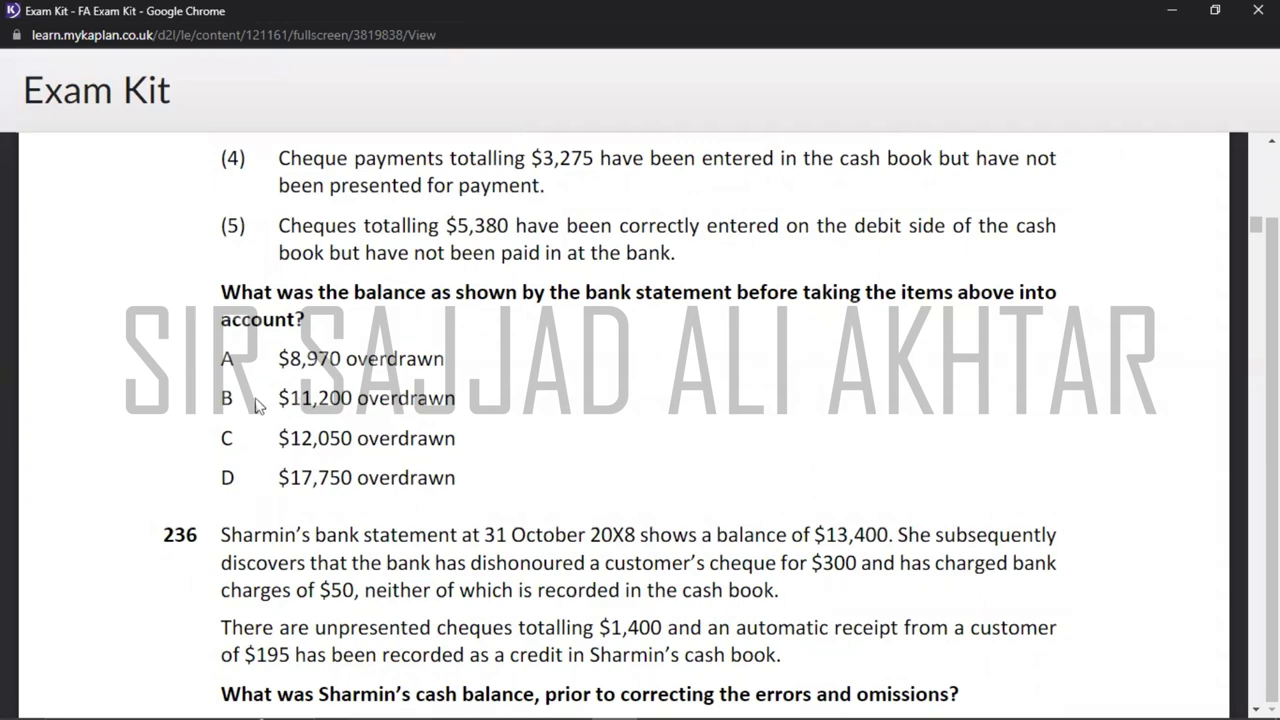
- Return to the Excel sheet and enter B in A62 as the answer, directly below the Q.235 label
key("alt+Tab")
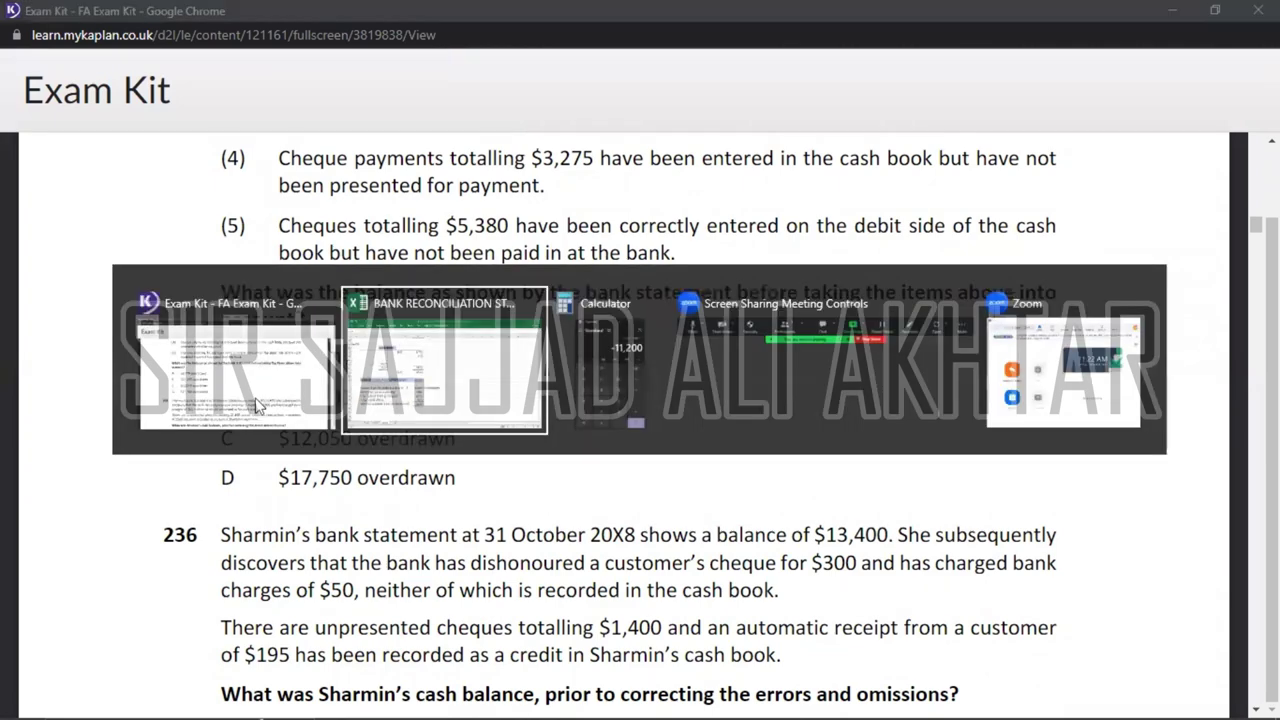
key("Left")
key("Home")
key("Up")
key("Up")
key("Up")
key("Up")
key("Up")
key("Up")
key("Up")
key("Up")
key("Up")
key("Up")
key("Up")
key("Up")
key("Up")
key("Up")
key("Up")
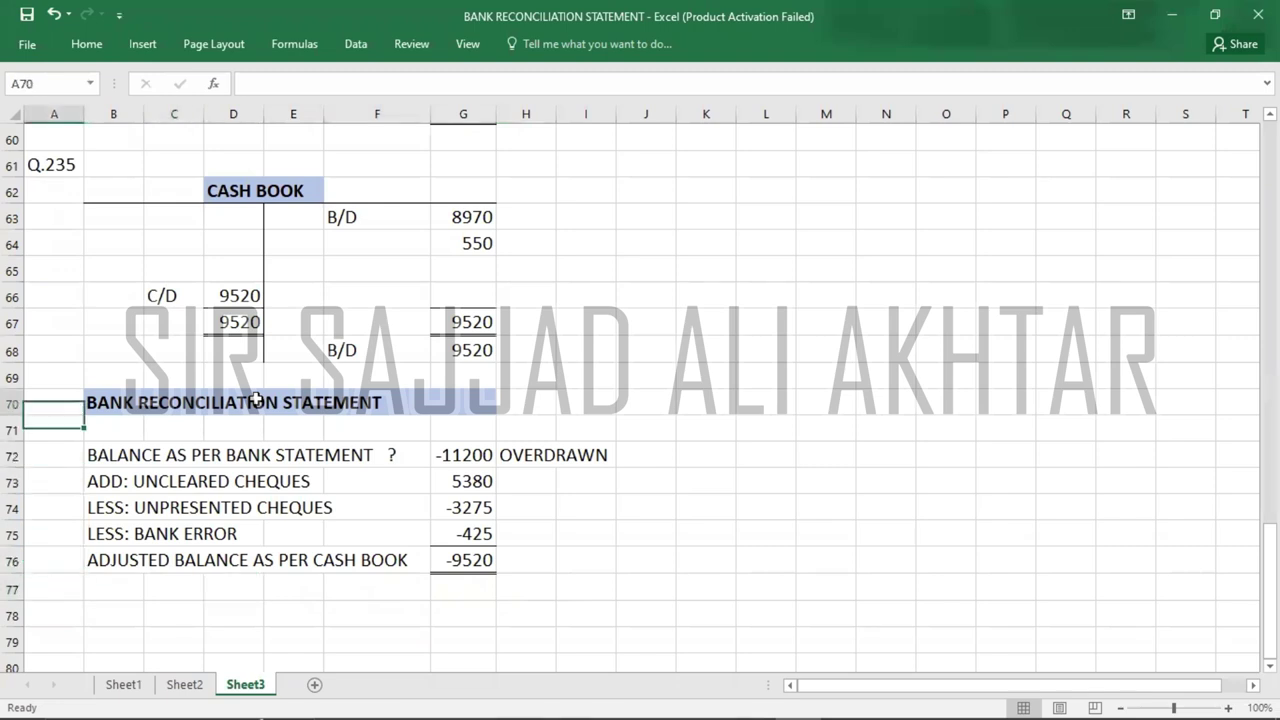
type("B")
key("Return")
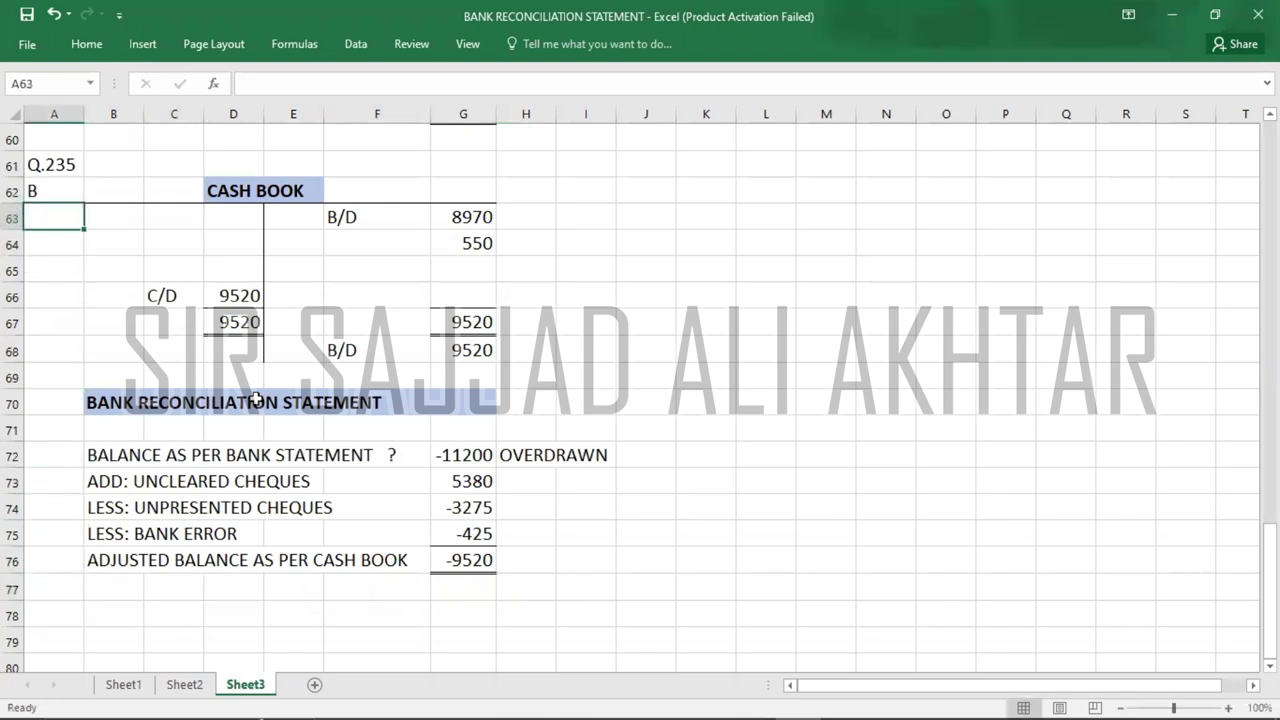
- Select cell A78 below the finished Q.235 bank reconciliation statement
key("Down")
key("Down")
key("Down")
key("Down")
key("Down")
key("Down")
key("Down")
key("Down")
key("Down")
key("Down")
key("Down")
key("Down")
key("Down")
key("Down")
key("Down")
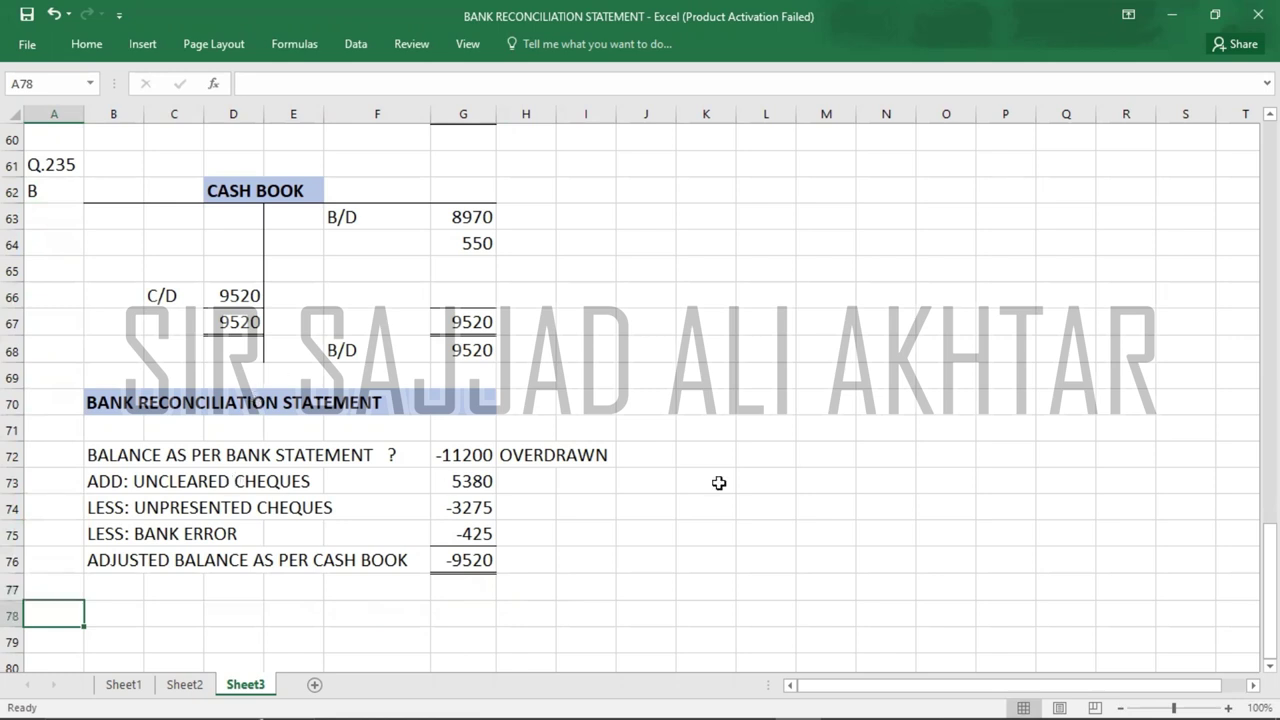
- Switch to the Exam Kit and bring question 236 with its answer options into view
key("alt+Tab")
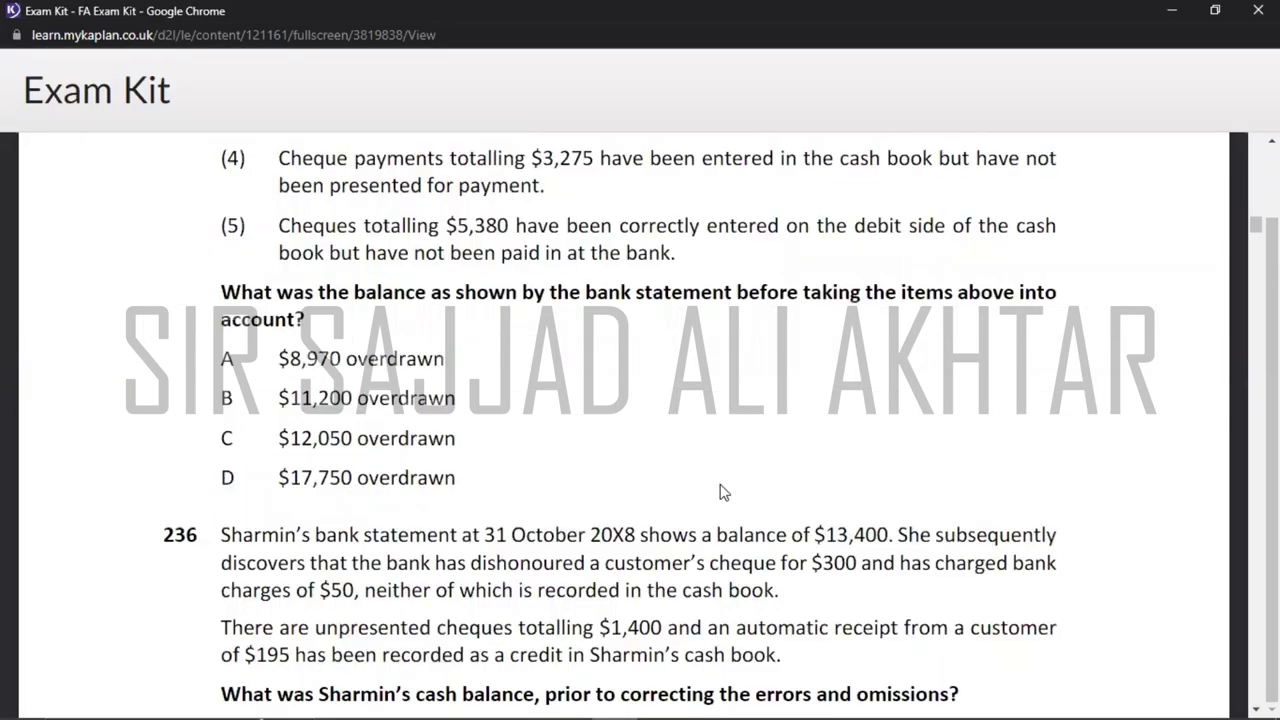
scroll(724, 492, "down", 3)
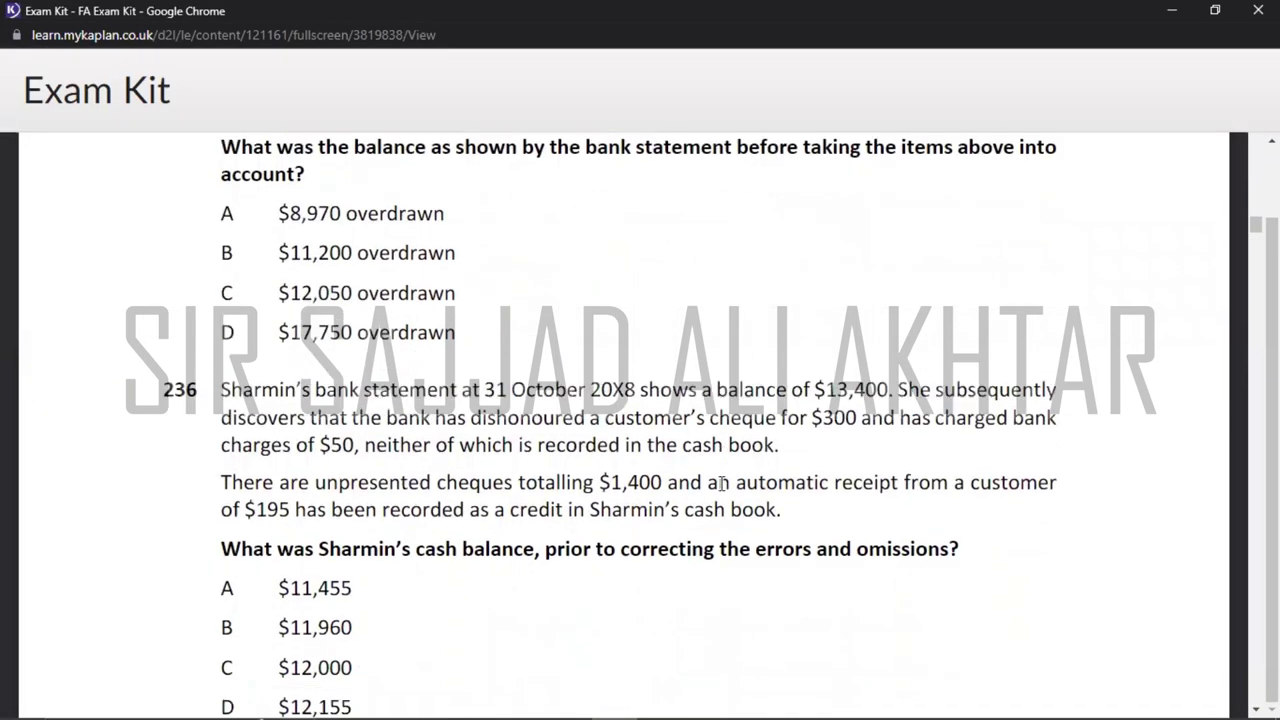
scroll(724, 492, "down", 1)
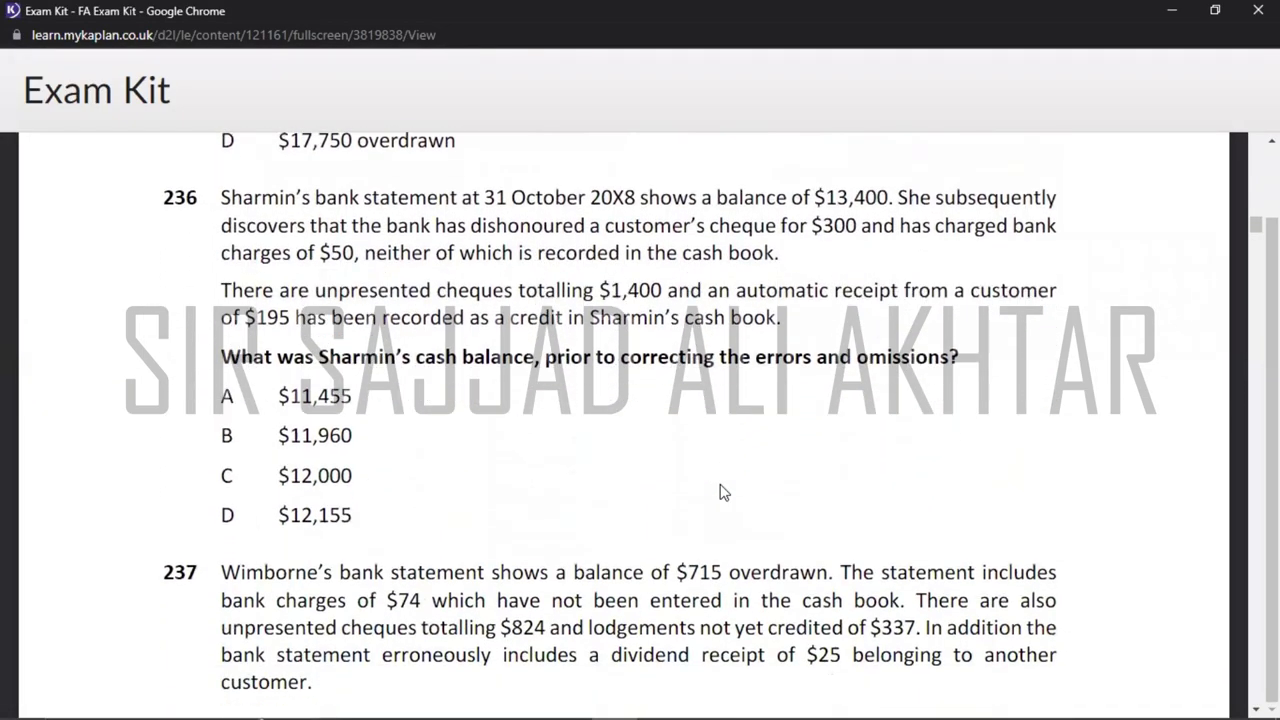
scroll(724, 492, "down", 1)
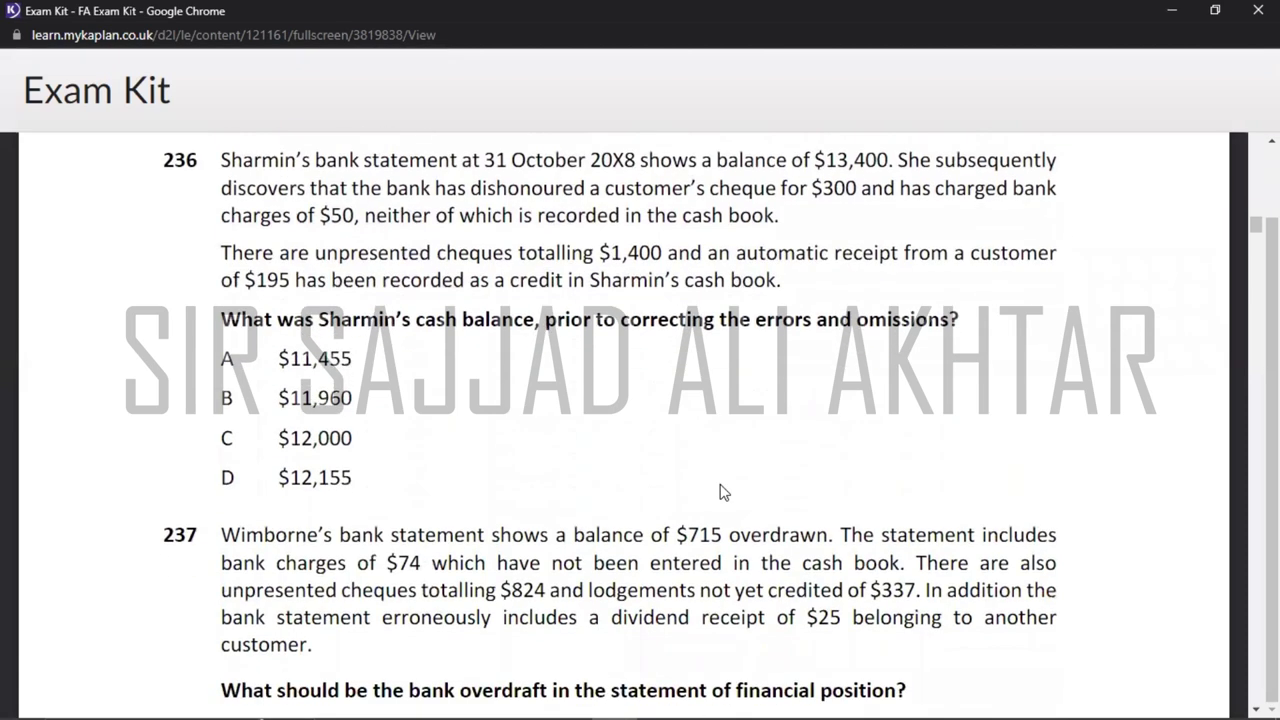
- Switch to the Excel workbook and enter the heading Q.236 in cell A78 of Sheet3
key("alt+Tab")
type("Q")
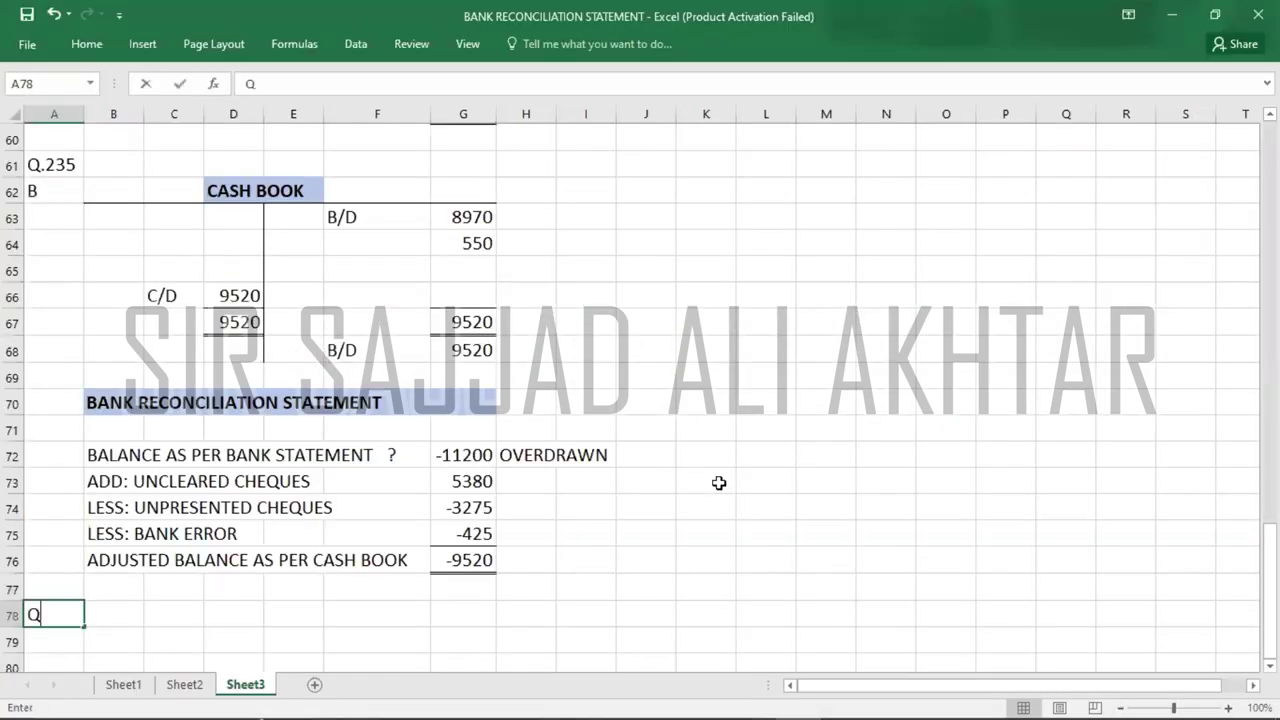
type(".236")
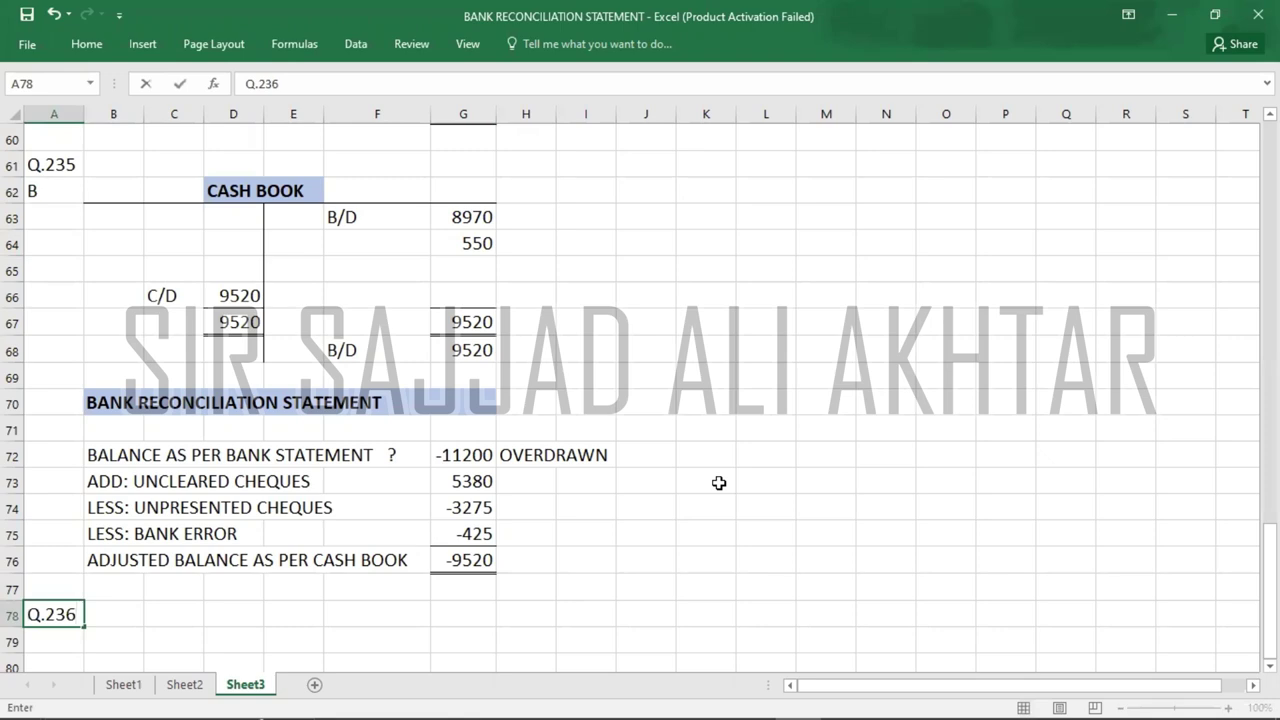
key("Return")
key("Return")
key("Return")
key("Return")
key("Return")
key("Return")
key("Return")
key("Return")
key("Return")
key("Return")
key("Return")
key("Return")
key("Return")
key("Return")
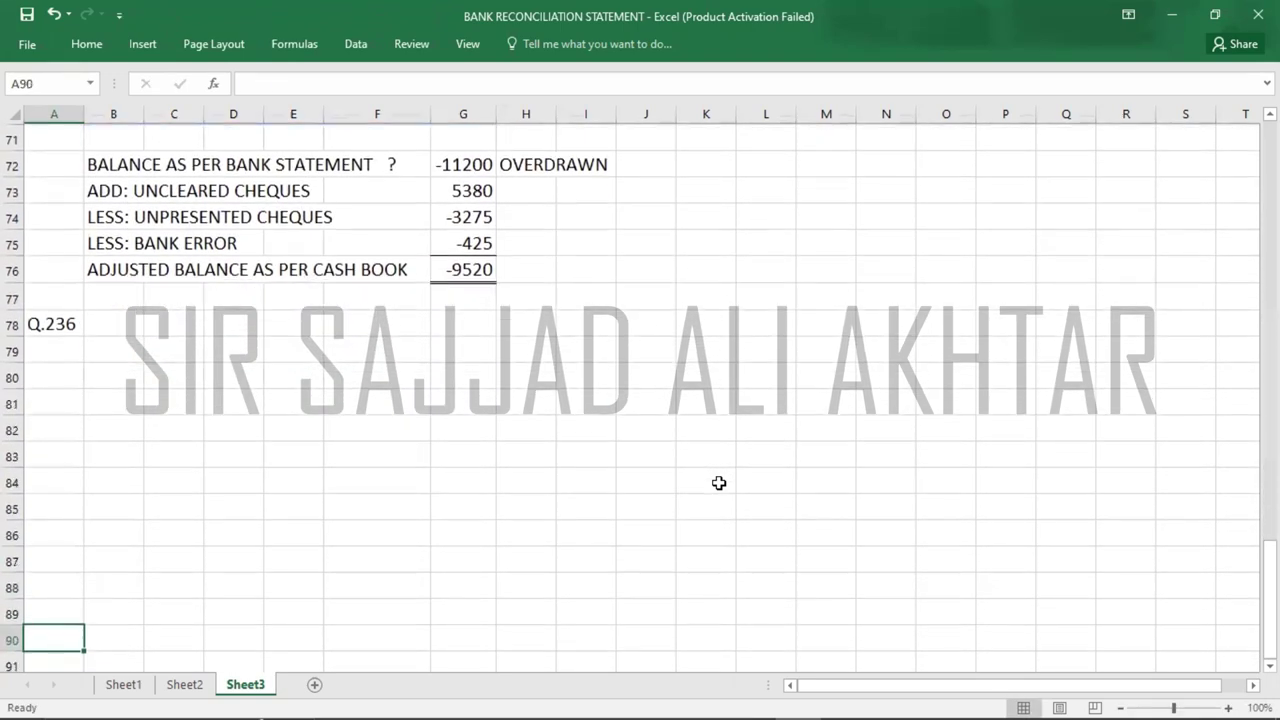
key("Return")
key("Return")
key("Return")
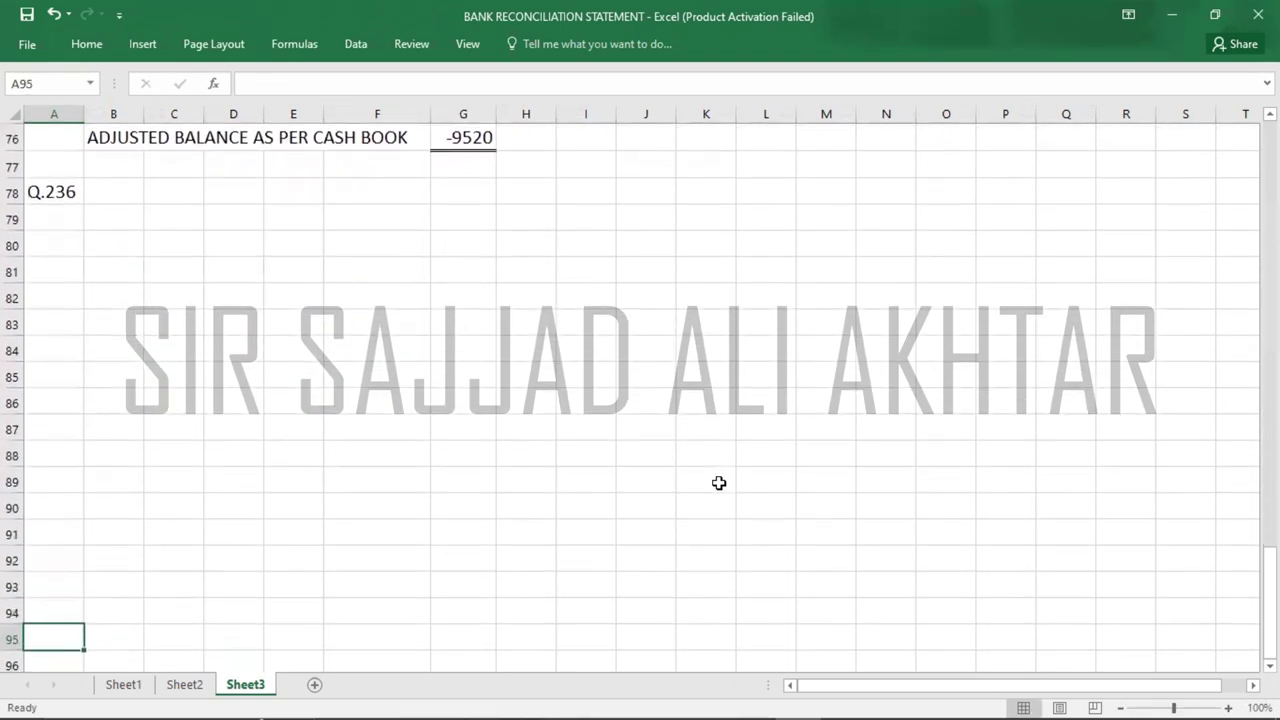
key("Return")
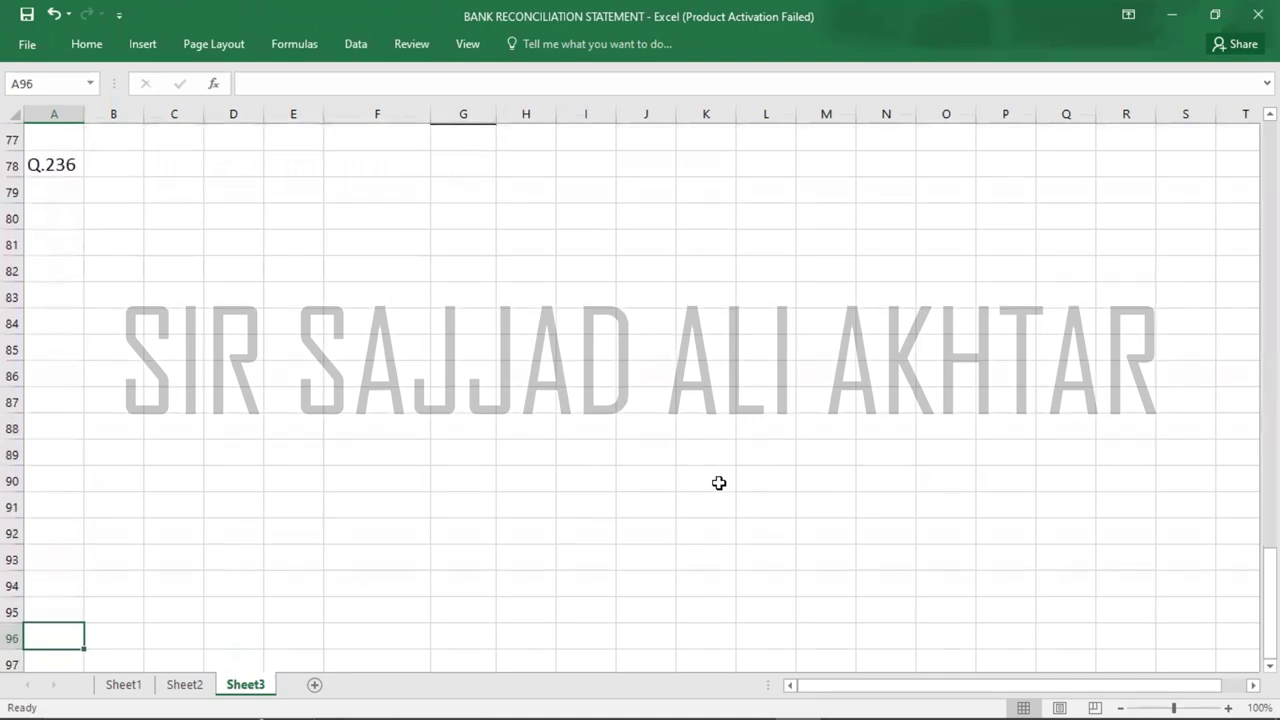
- Read question 236 in Chrome, return to Excel and copy the blank cash book and reconciliation template from Sheet2 into Sheet3 at A96
key("alt+Tab")
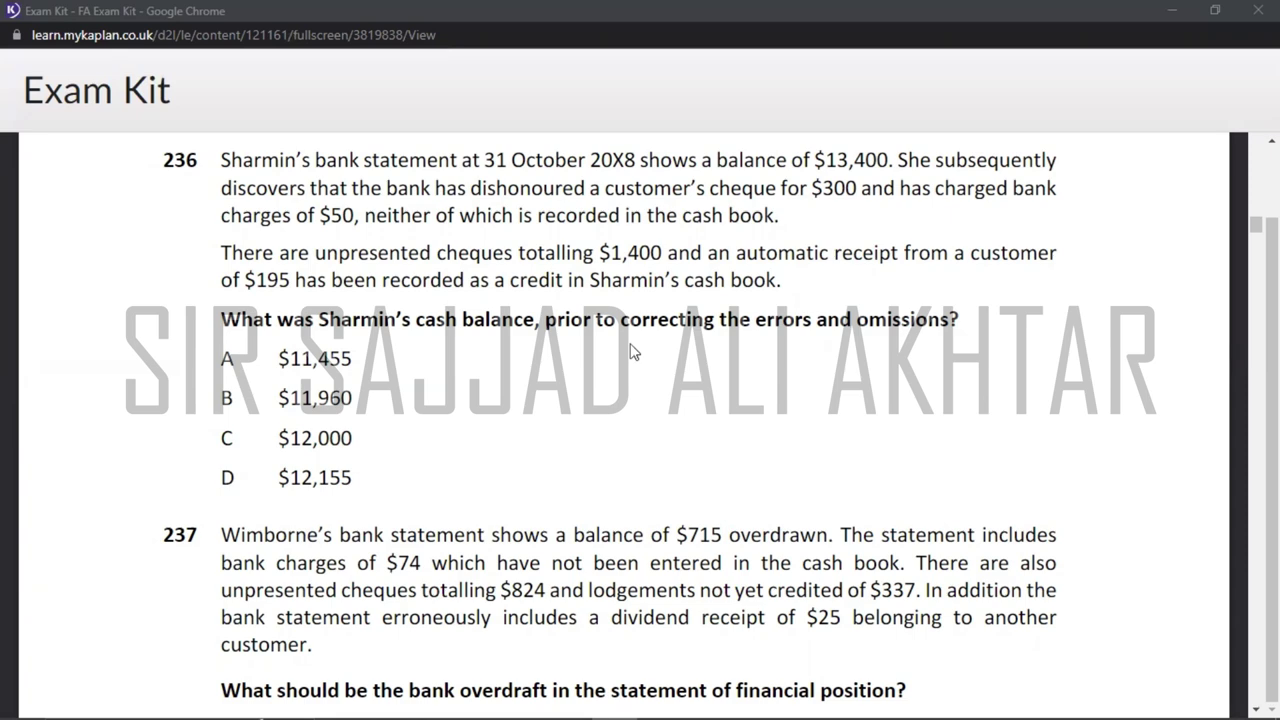
key("alt+Tab")
key("Tab")
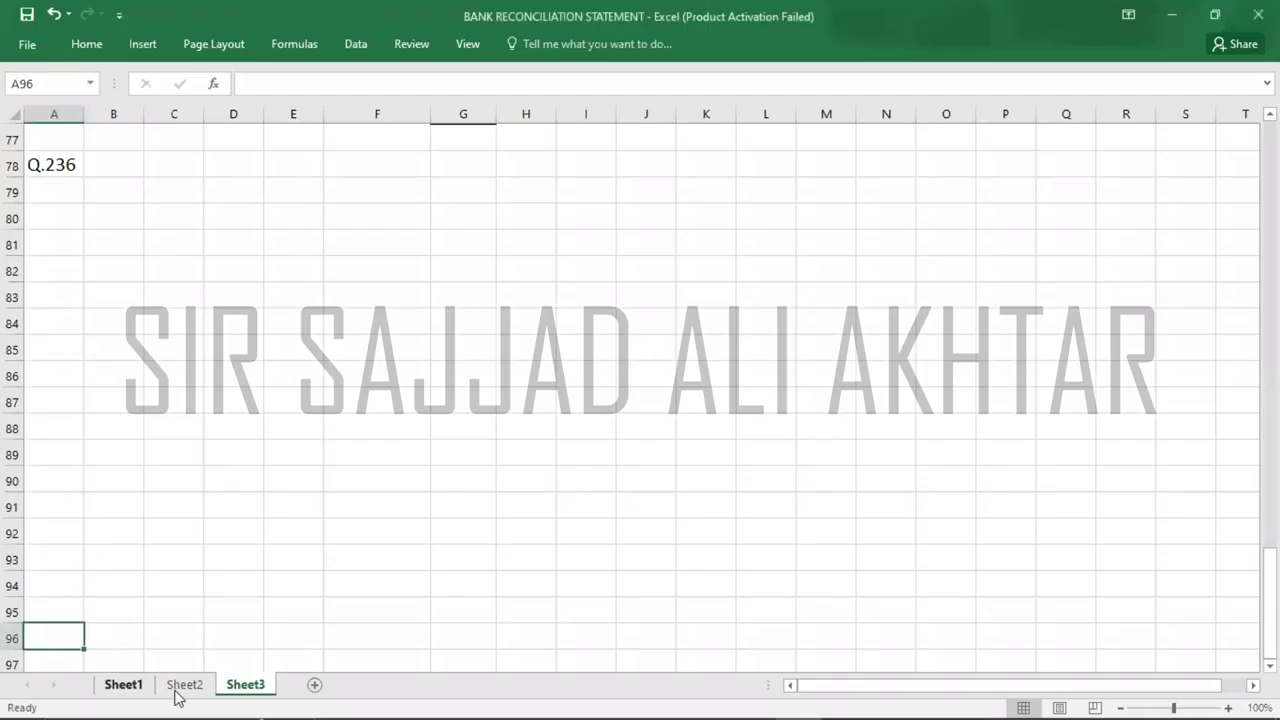
left_click(183, 688)
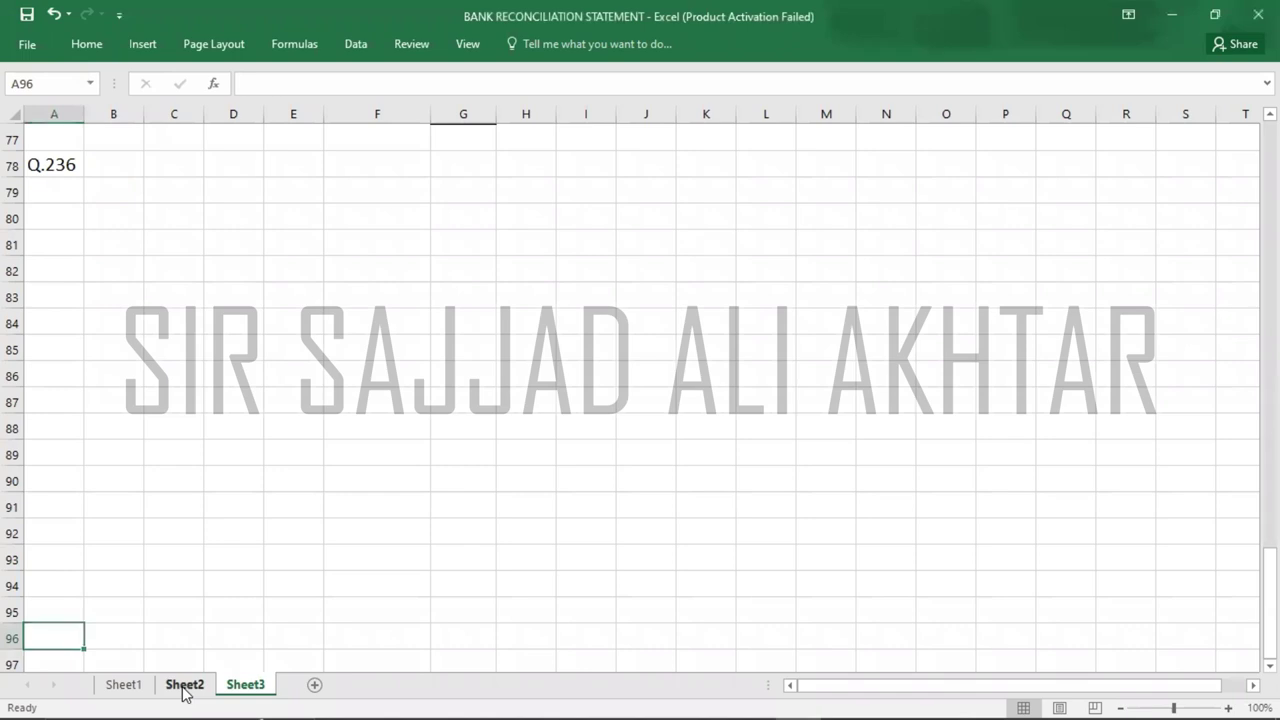
key("ctrl+c")
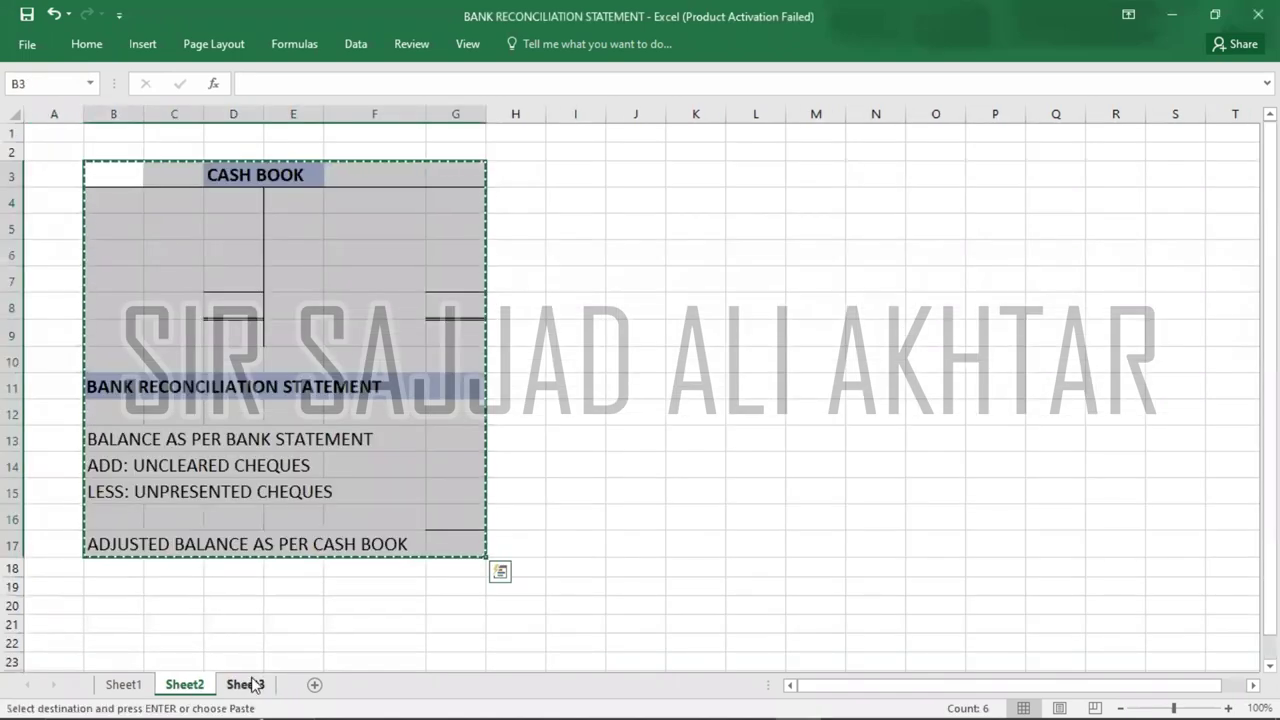
left_click(250, 686)
key("ctrl+v")
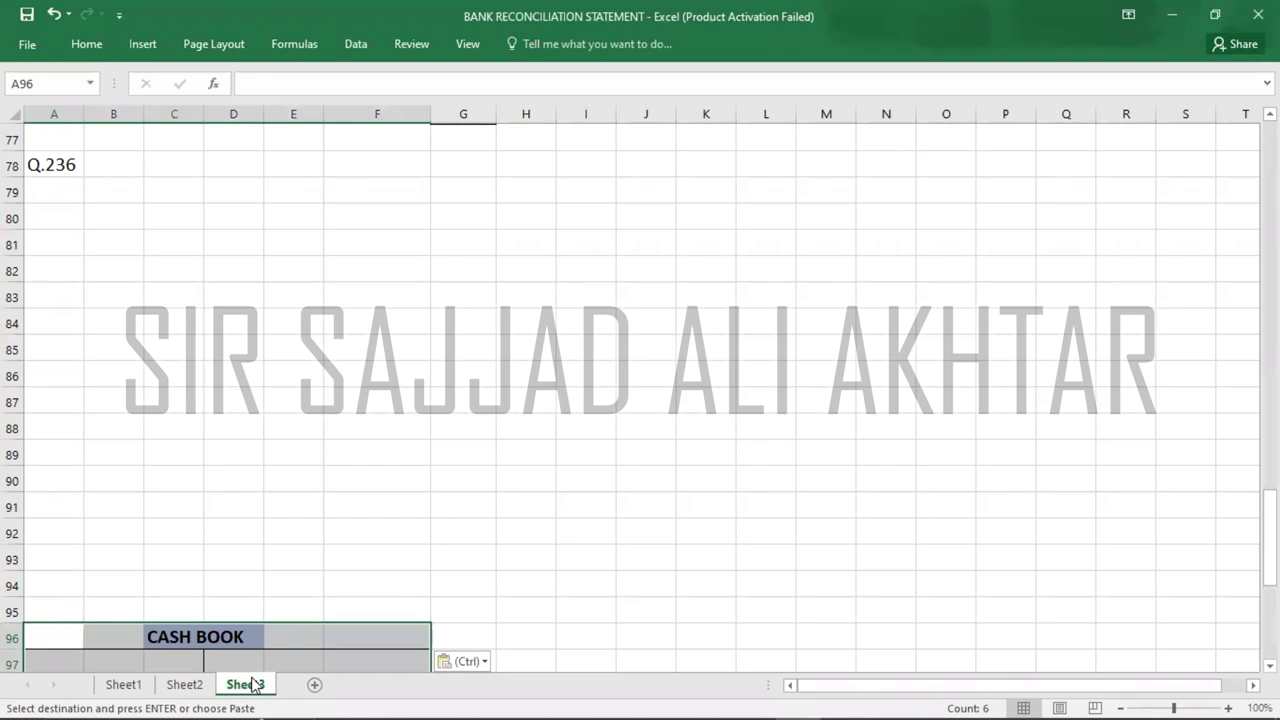
- Move the pasted cash book and reconciliation template up to cell B79, just below the Q.236 heading
key("Up")
key("Up")
key("Up")
key("Up")
key("Up")
key("Up")
key("Up")
key("Up")
key("Up")
key("Up")
key("Up")
key("Up")
key("Up")
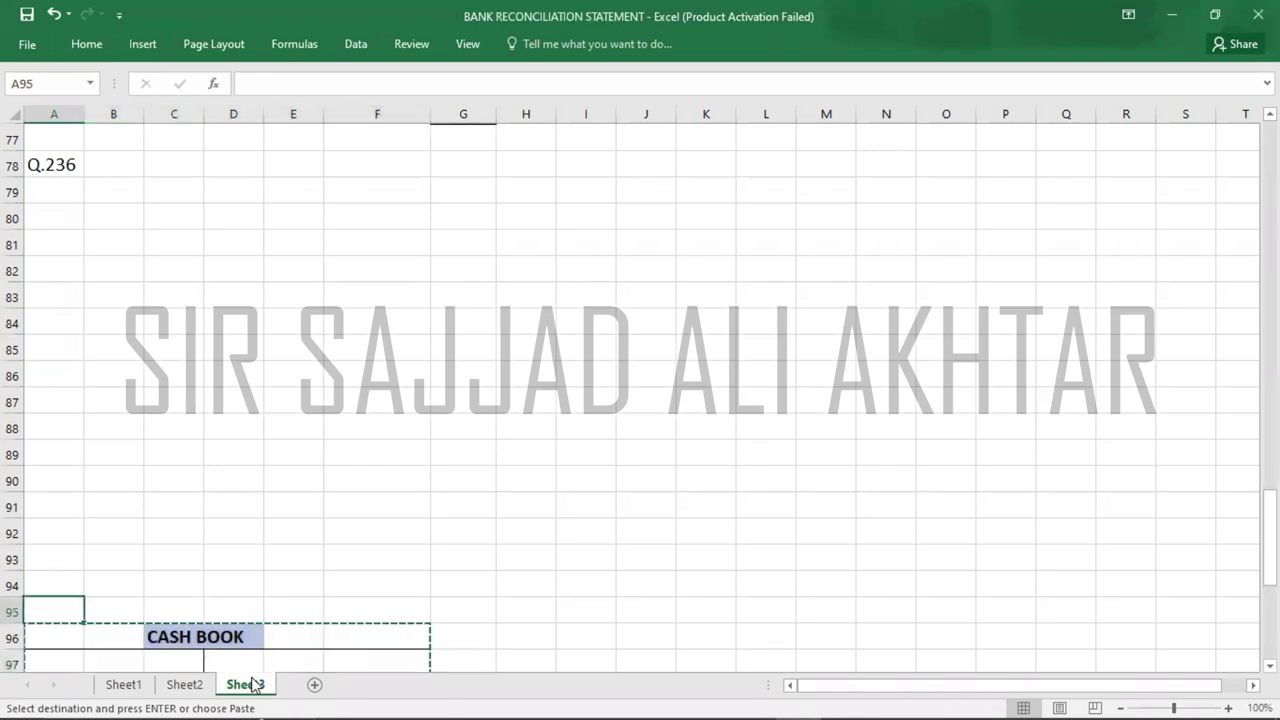
key("Up")
key("Up")
key("Up")
key("Up")
key("Right")
key("Up")
key("ctrl+v")
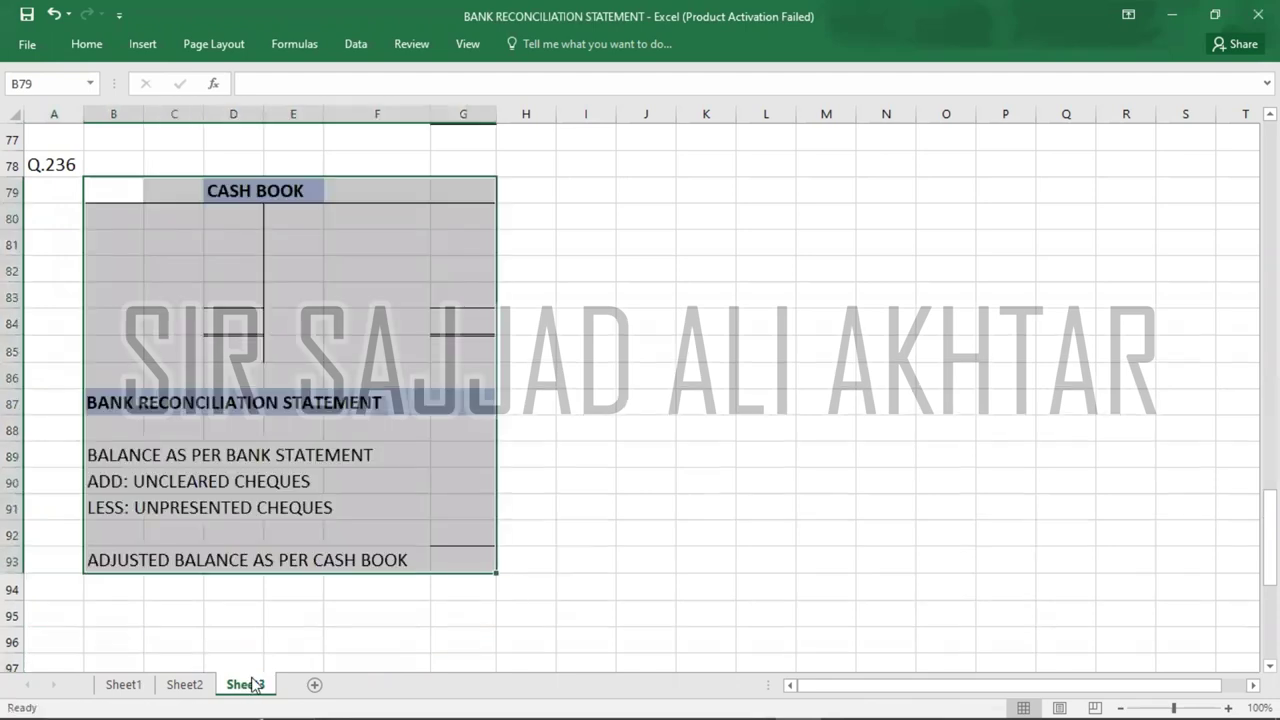
- Enter B/D with ? as the opening balance on both sides of the Q.236 cash book in row 80
left_click(170, 218)
type("B/D")
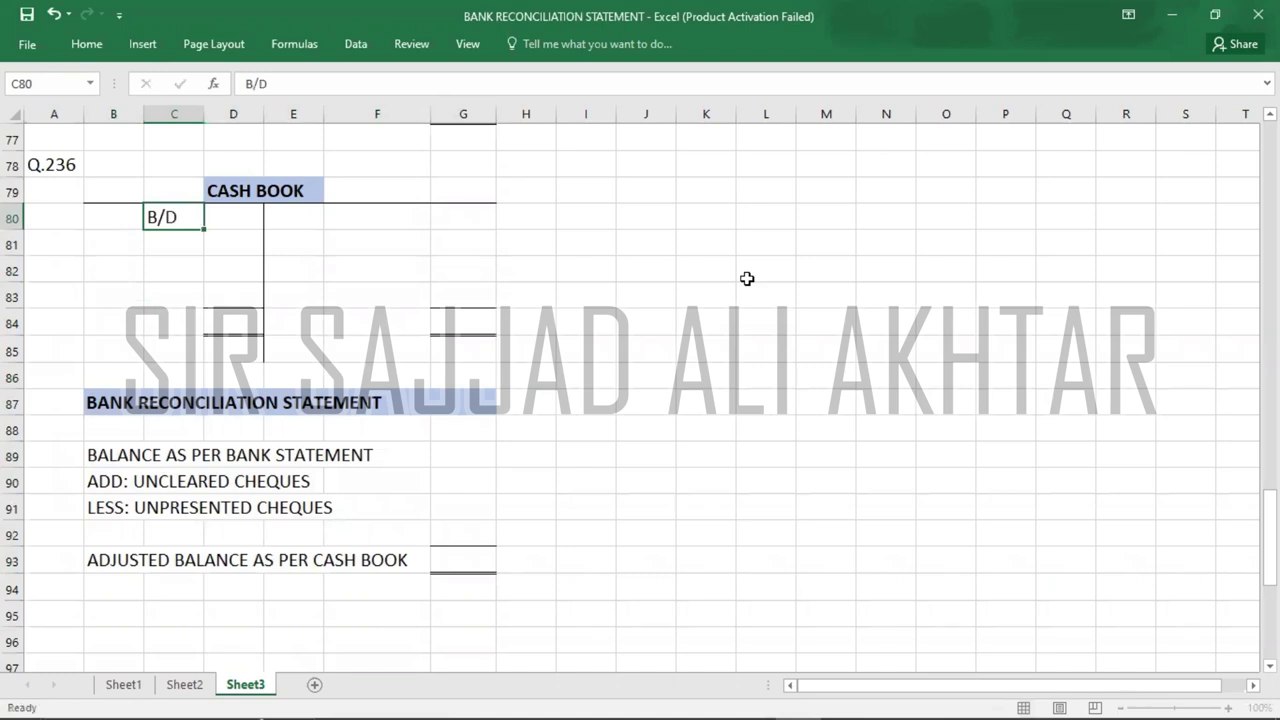
key("Tab")
type("?")
key("Tab")
key("Tab")
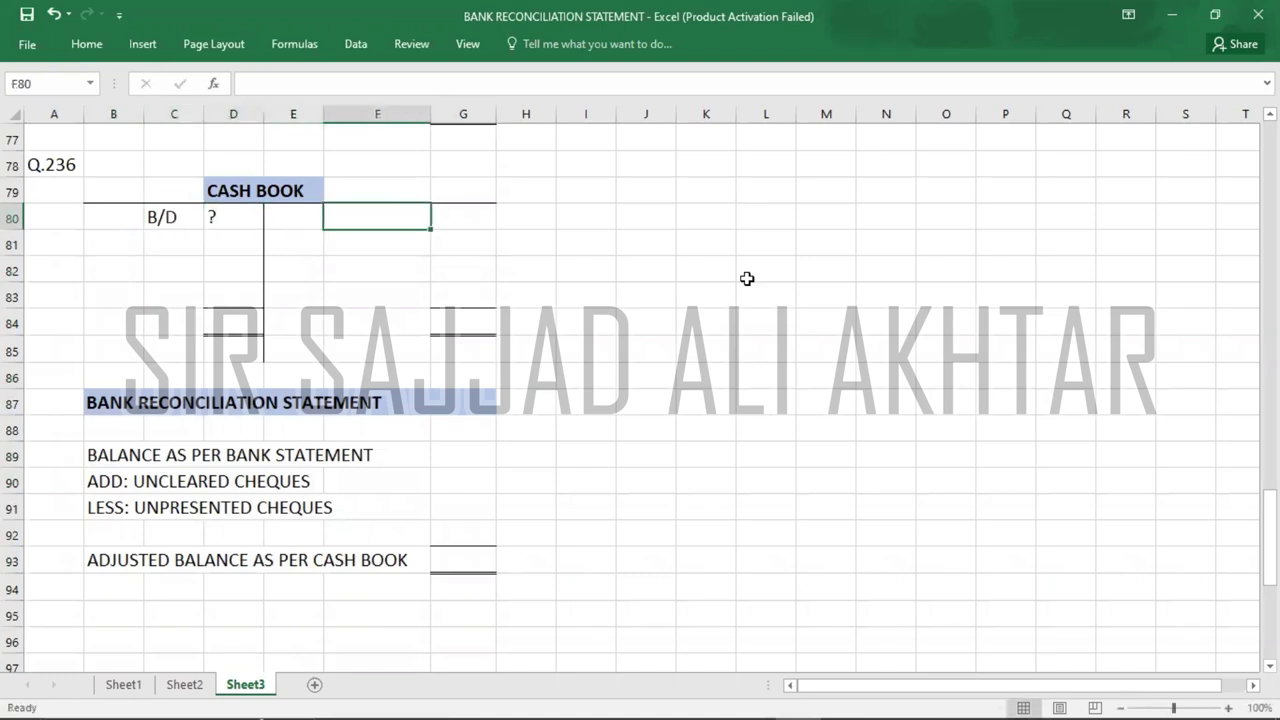
type("B/D")
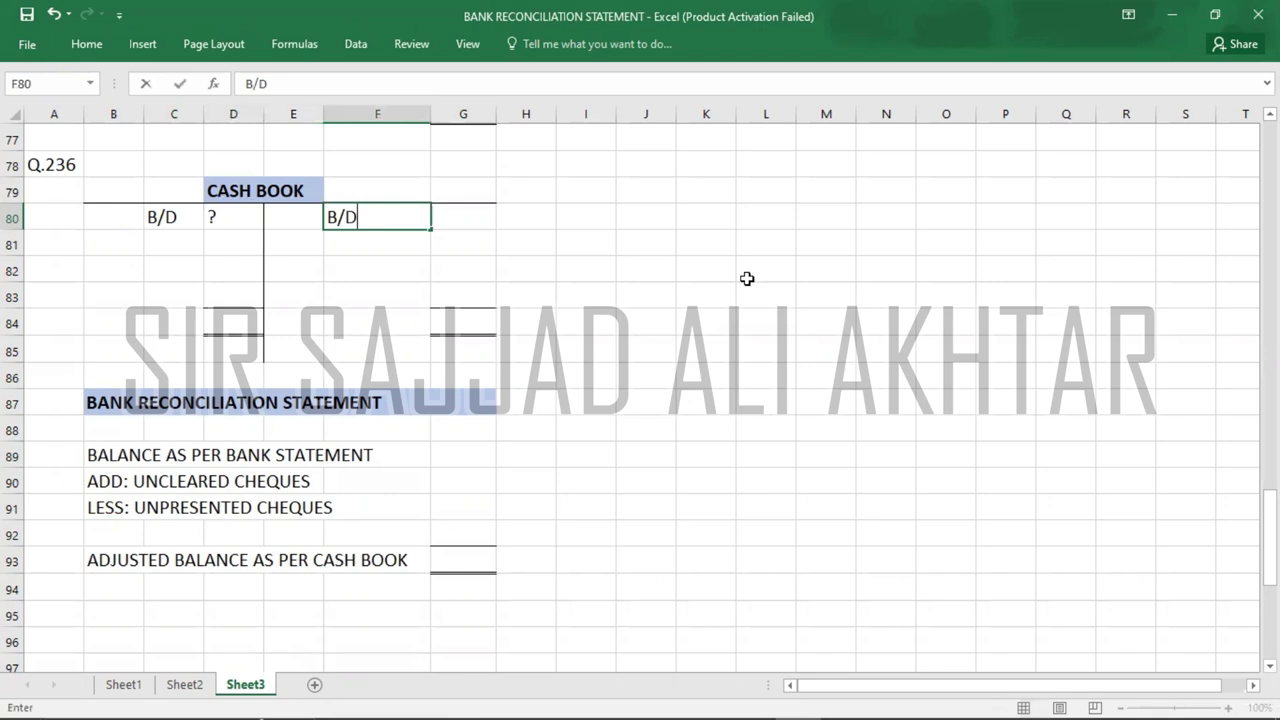
key("Tab")
type("?")
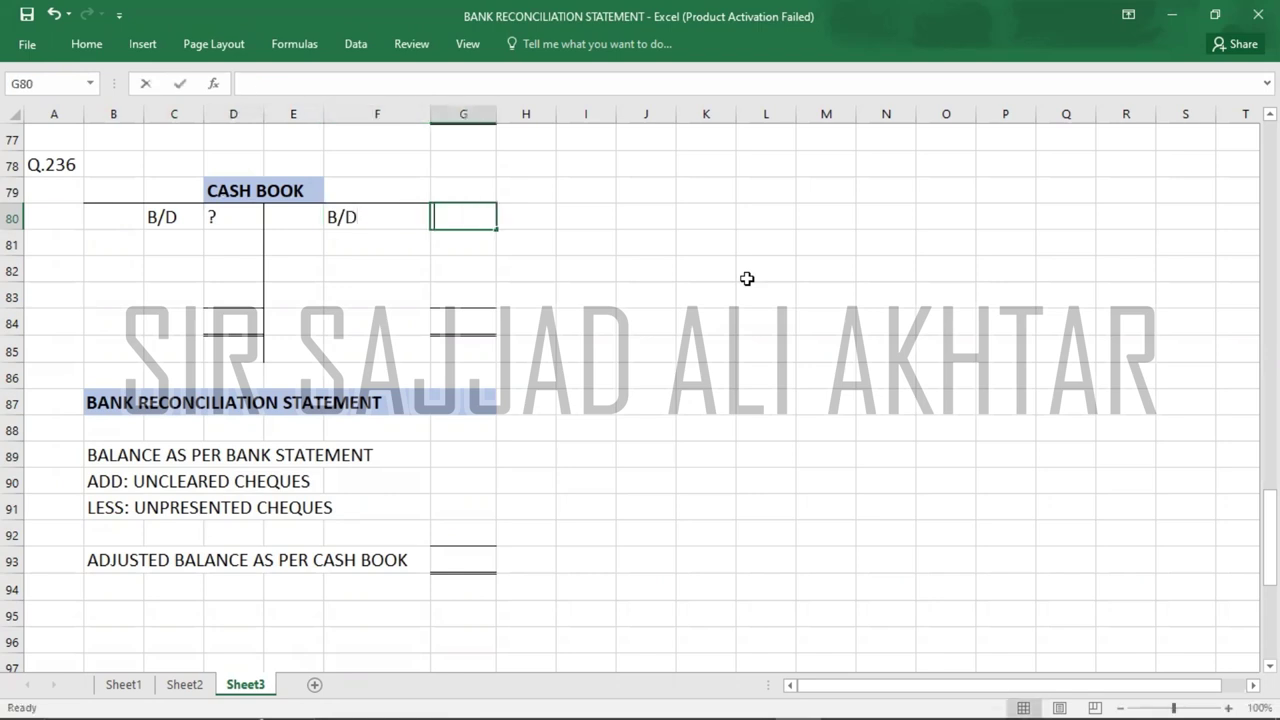
key("Return")
key("Return")
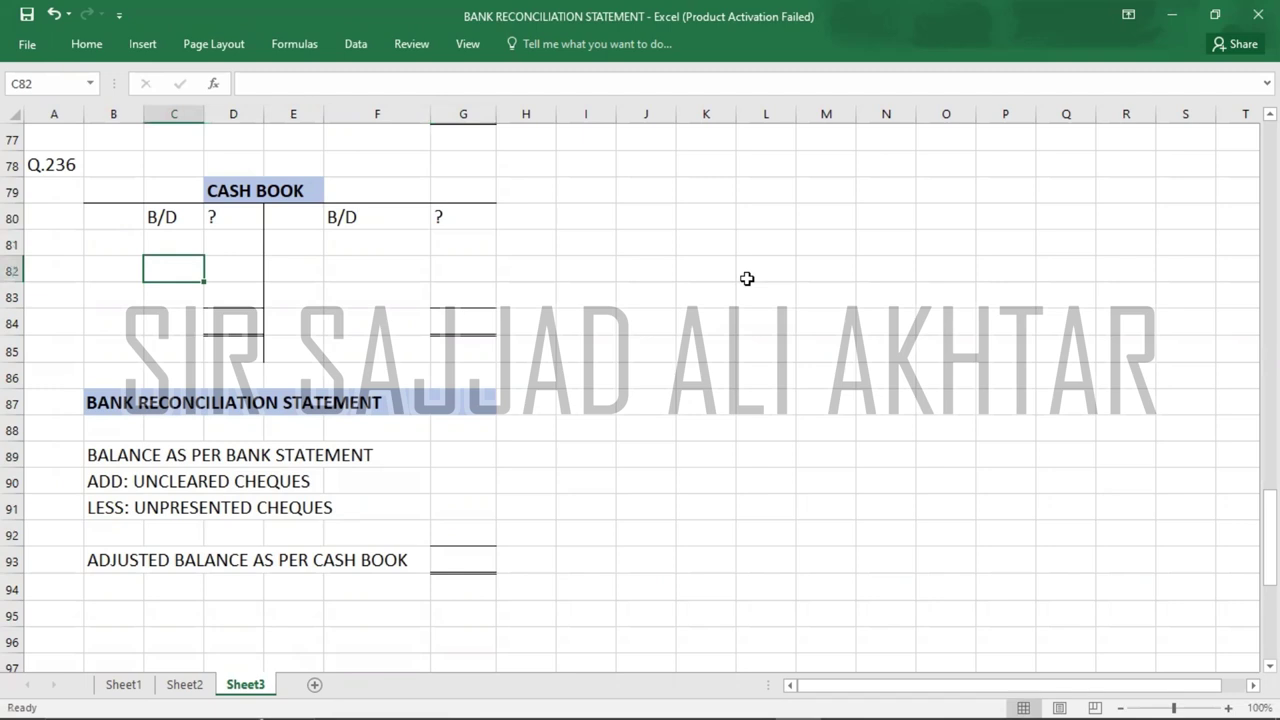
key("alt")
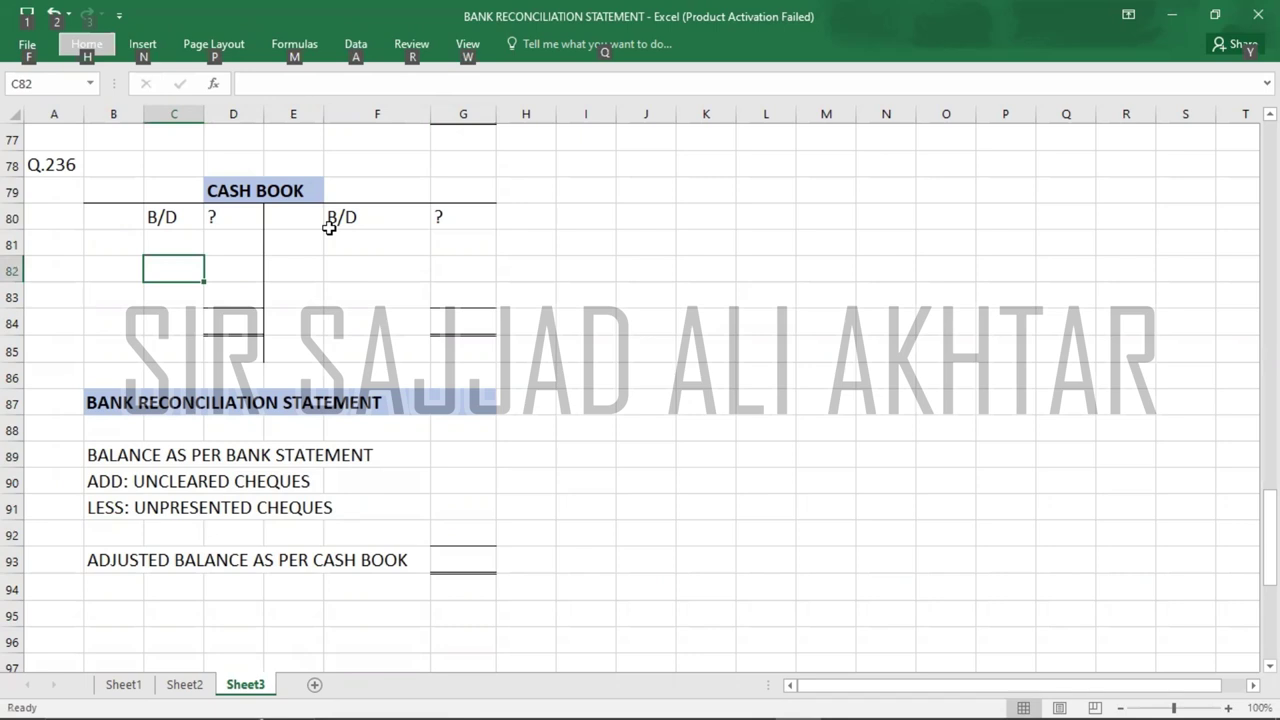
left_click(374, 293)
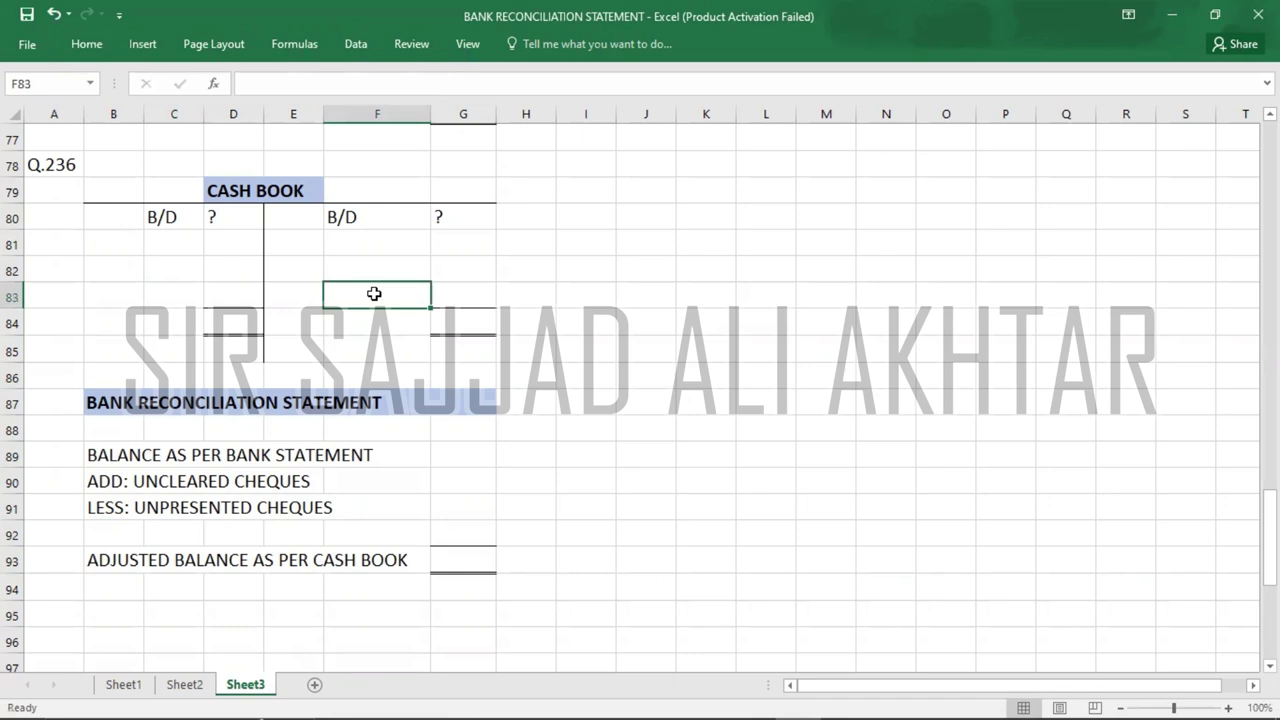
left_click(464, 449)
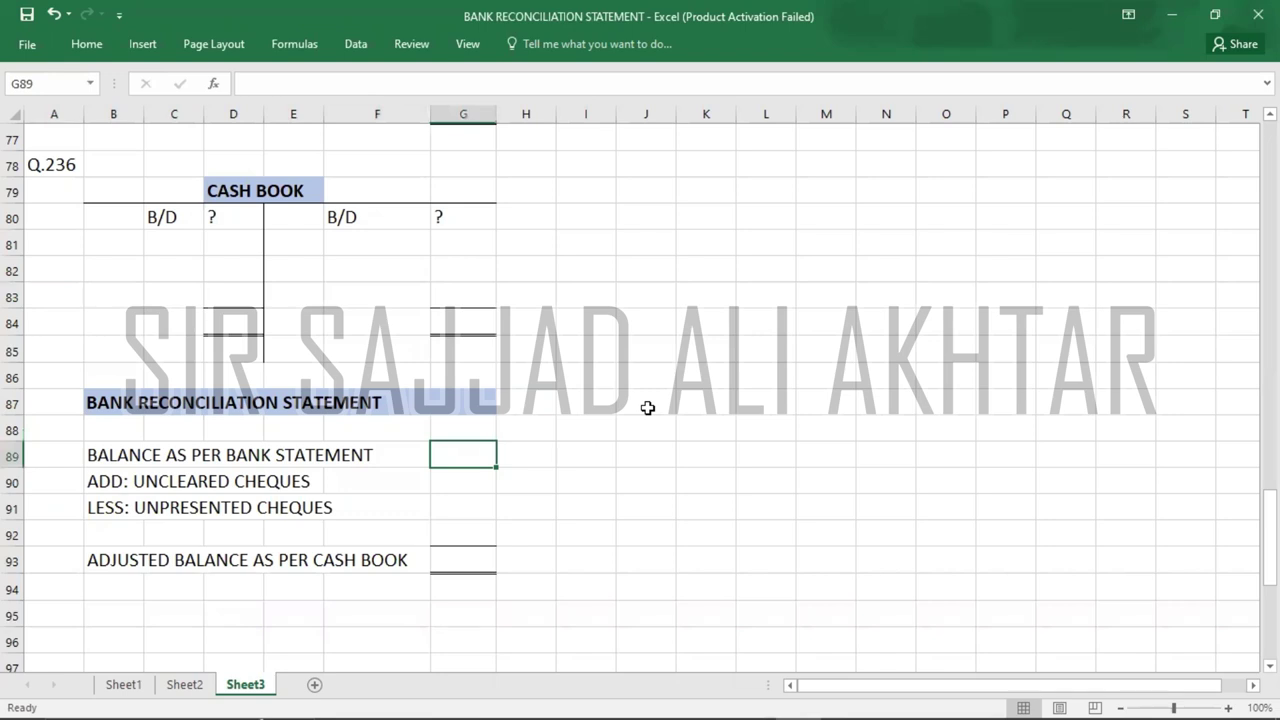
left_click(467, 559)
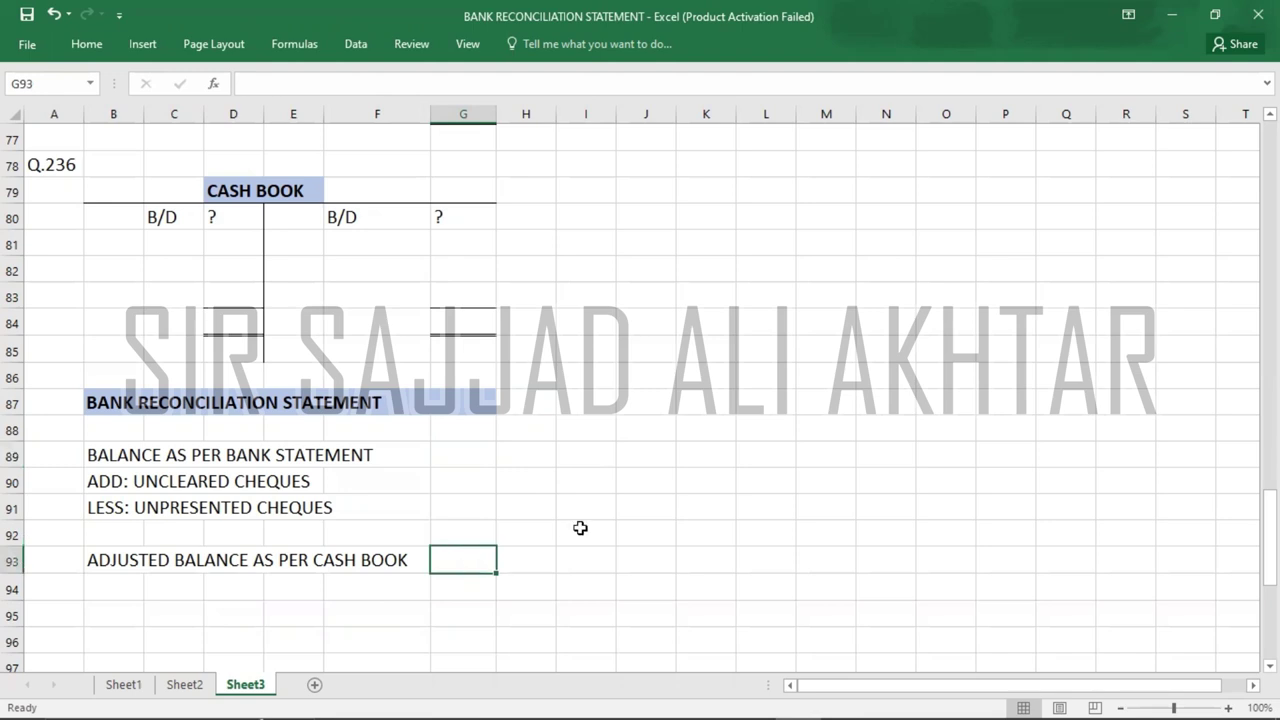
left_click(355, 291)
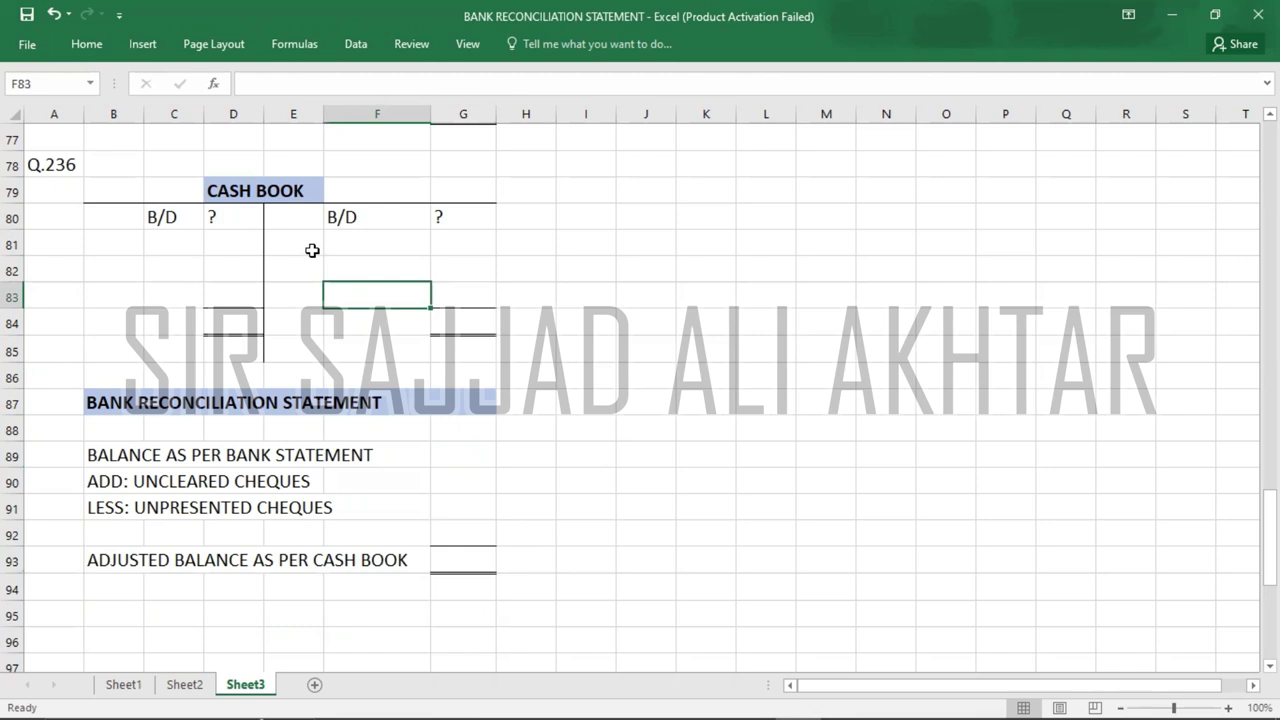
- Check the bank statement balance in the Chrome exam question and enter 13400 in cell G89 of the Excel reconciliation
left_click(455, 449)
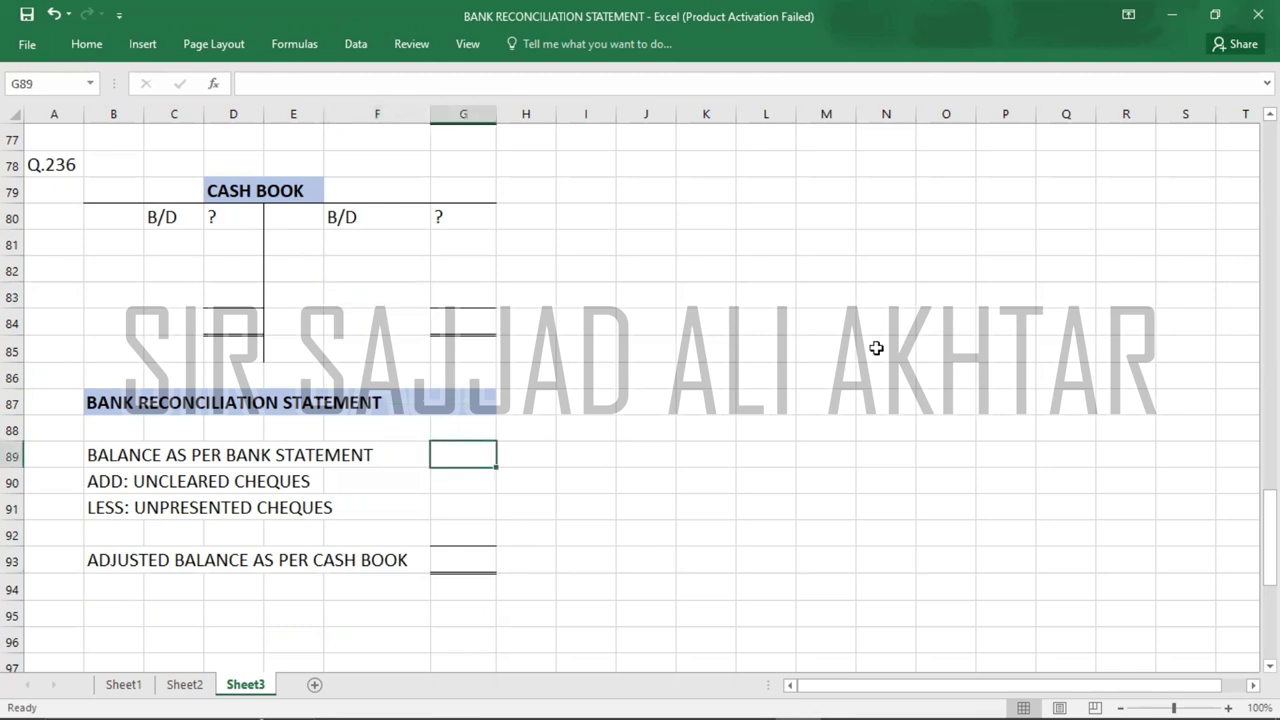
key("alt+Tab")
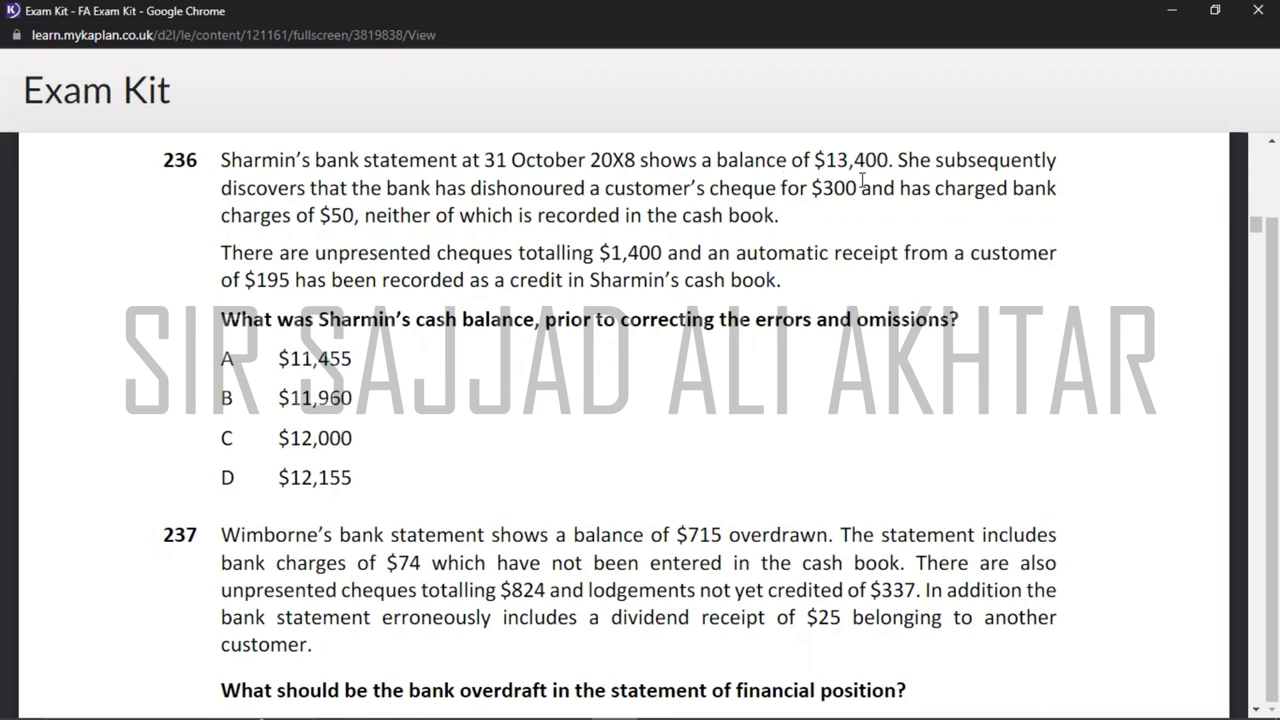
key("alt+Tab")
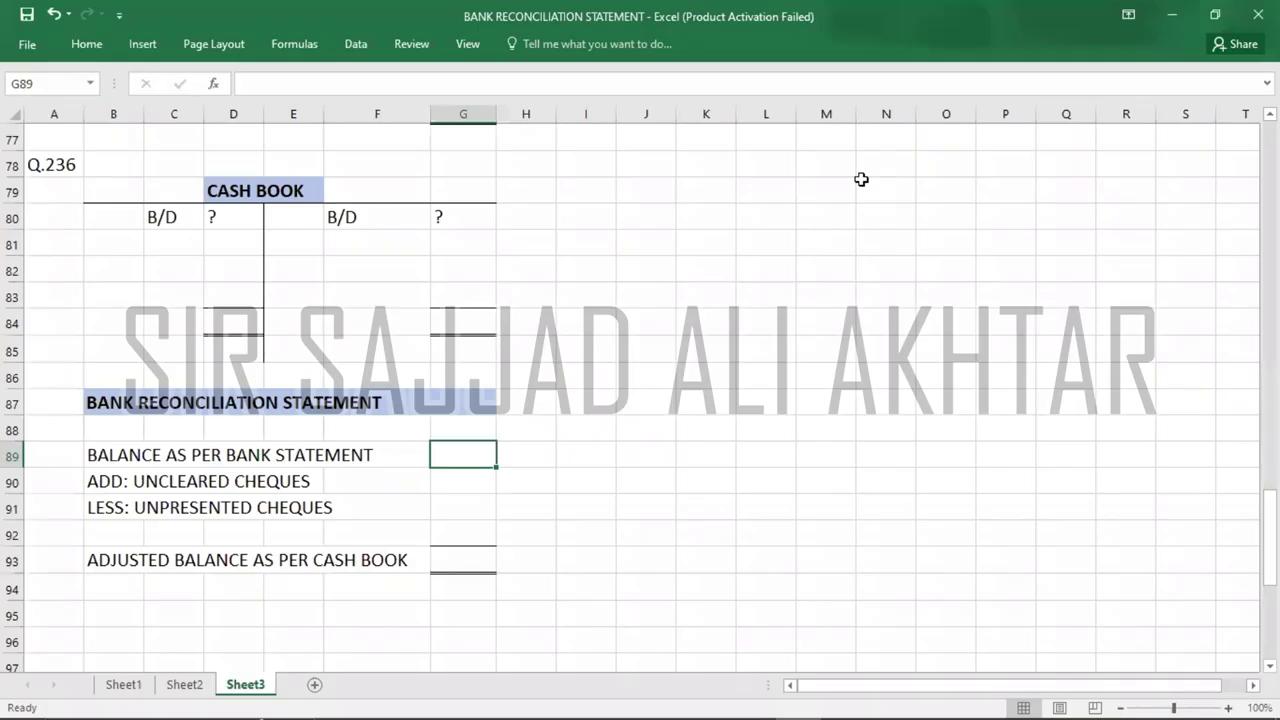
type("13400")
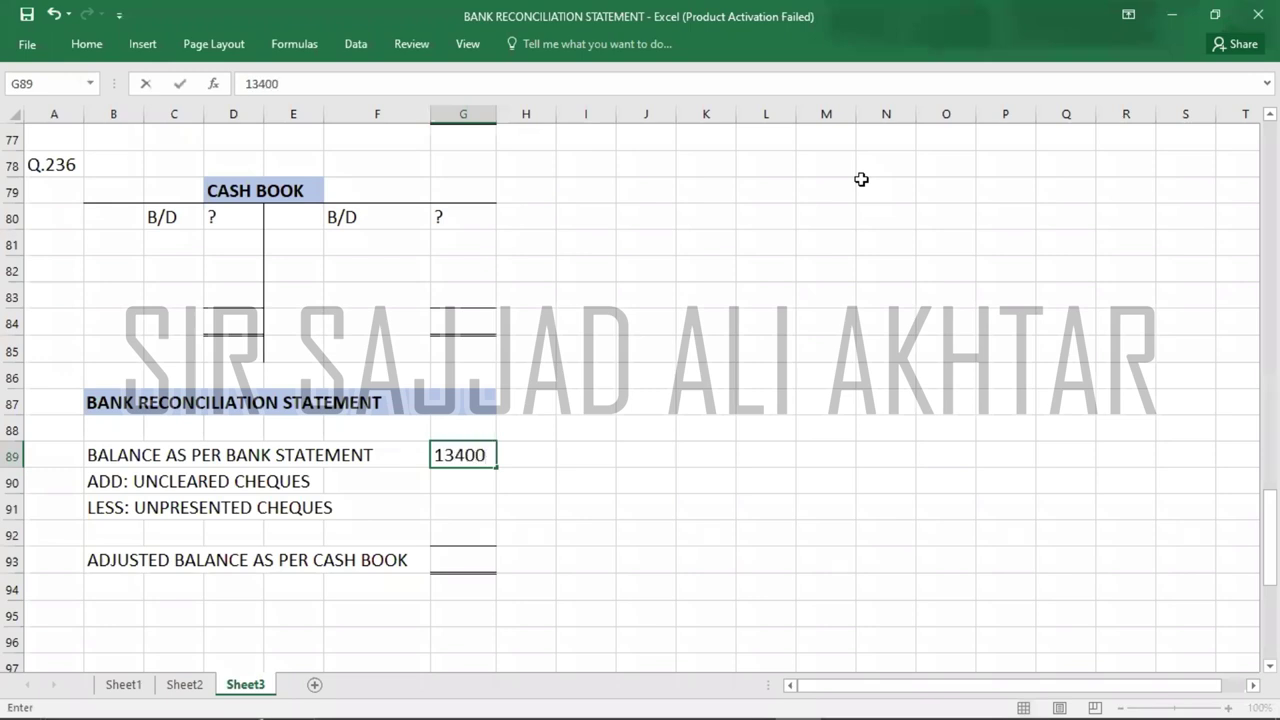
key("Return")
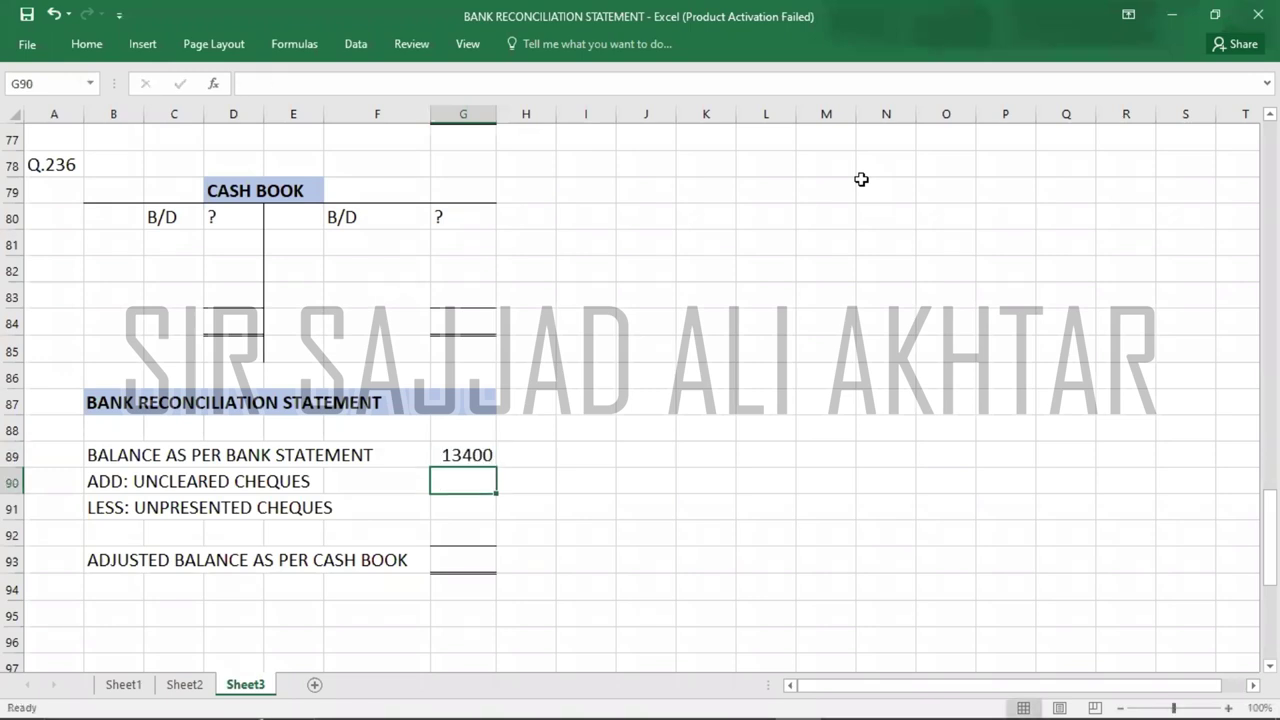
- Check the dishonoured cheque in the Chrome exam question and enter 300 on the cash book's credit side in cell G81 in Excel
key("alt+Tab")
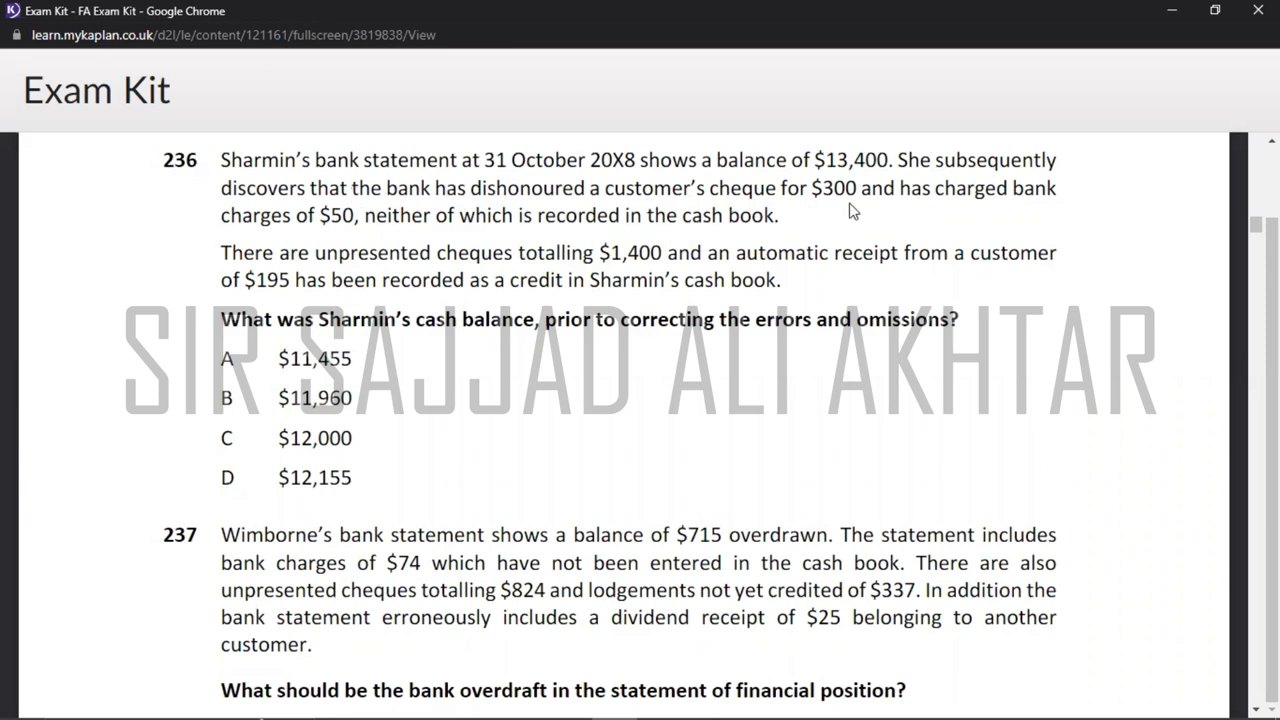
key("alt+Tab")
key("Up")
key("Up")
key("Up")
key("Up")
key("Up")
key("Up")
key("Up")
key("Up")
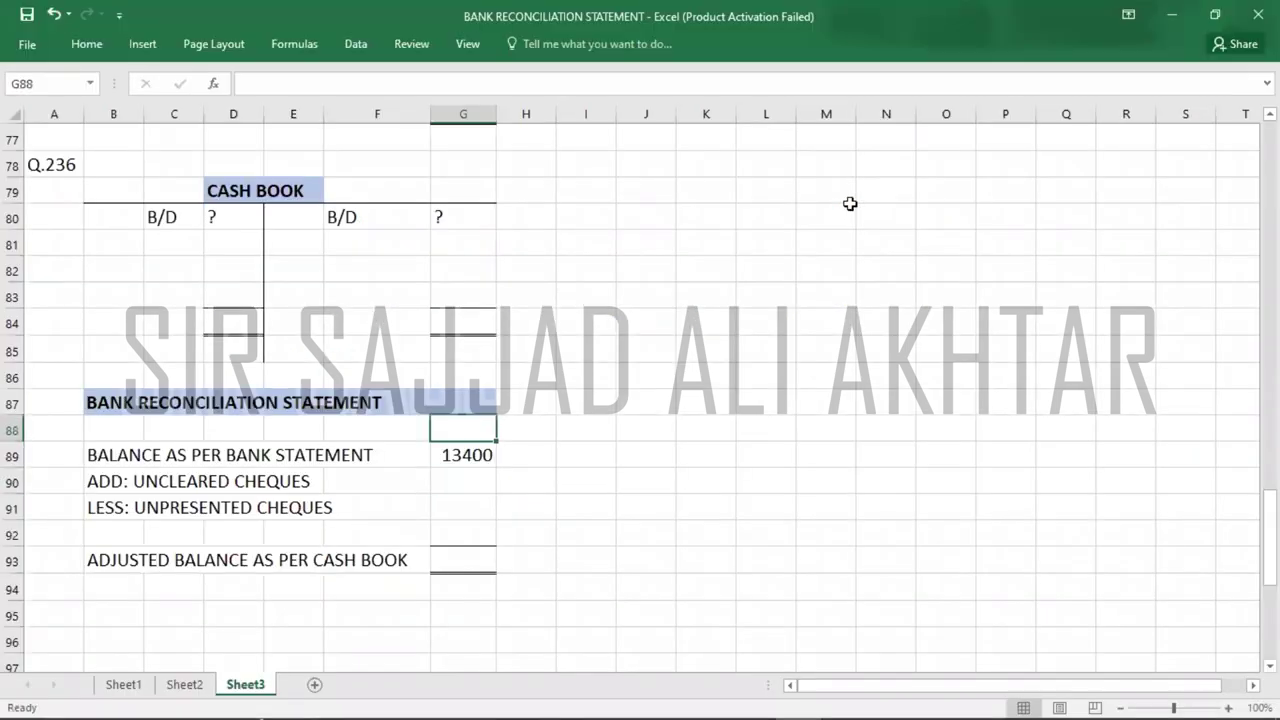
type("300")
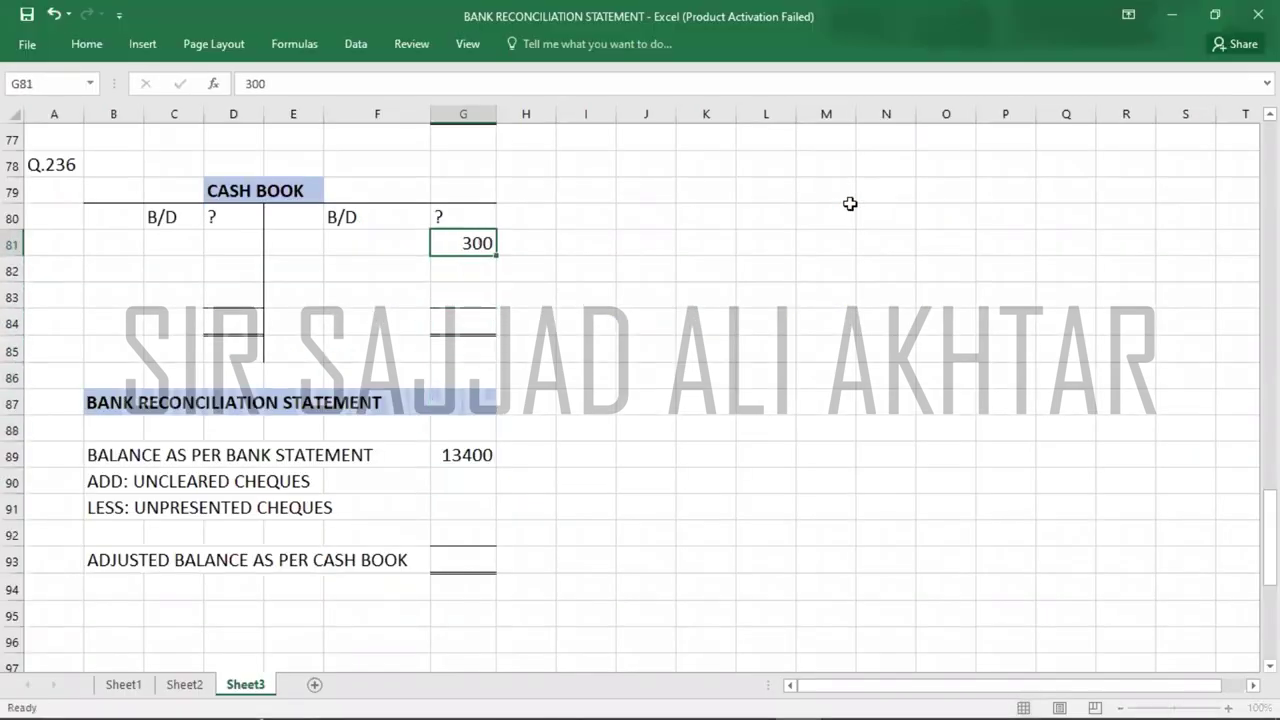
key("Return")
- Check the bank charges in the Chrome exam question and enter 50 on the cash book's credit side in cell G82 in Excel
key("alt+Tab")
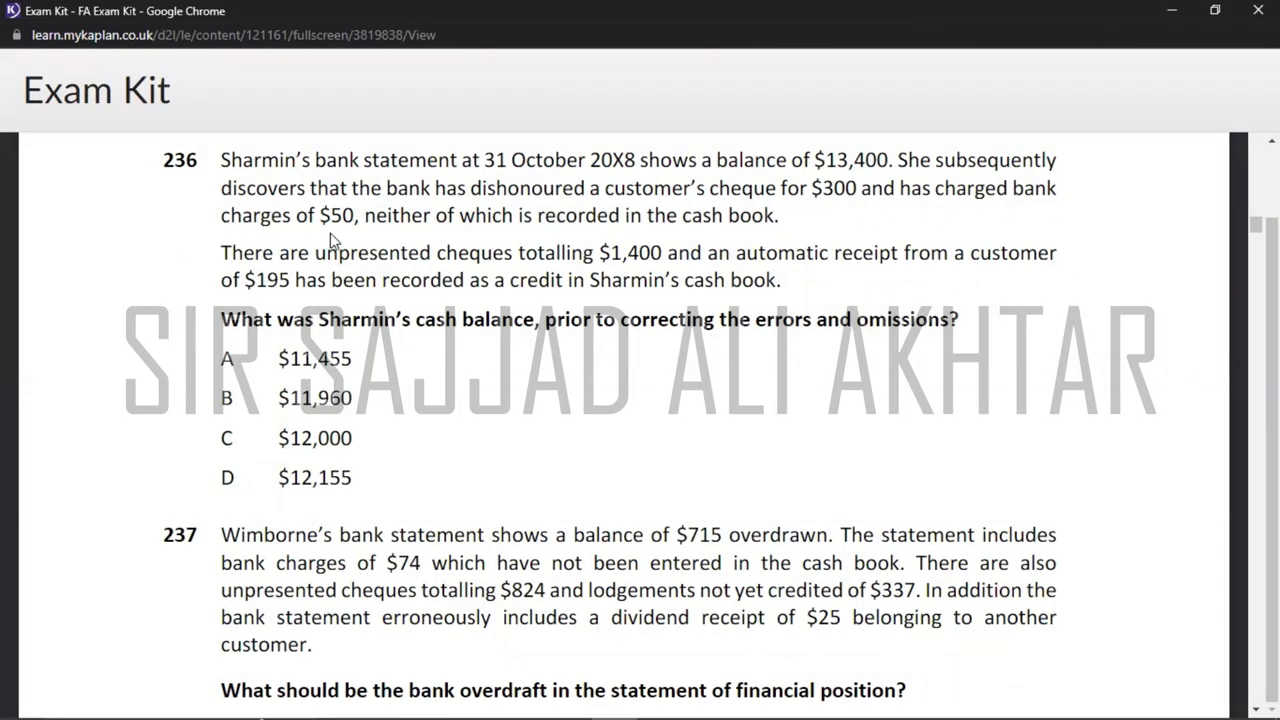
key("alt+Tab")
type("50")
key("Return")
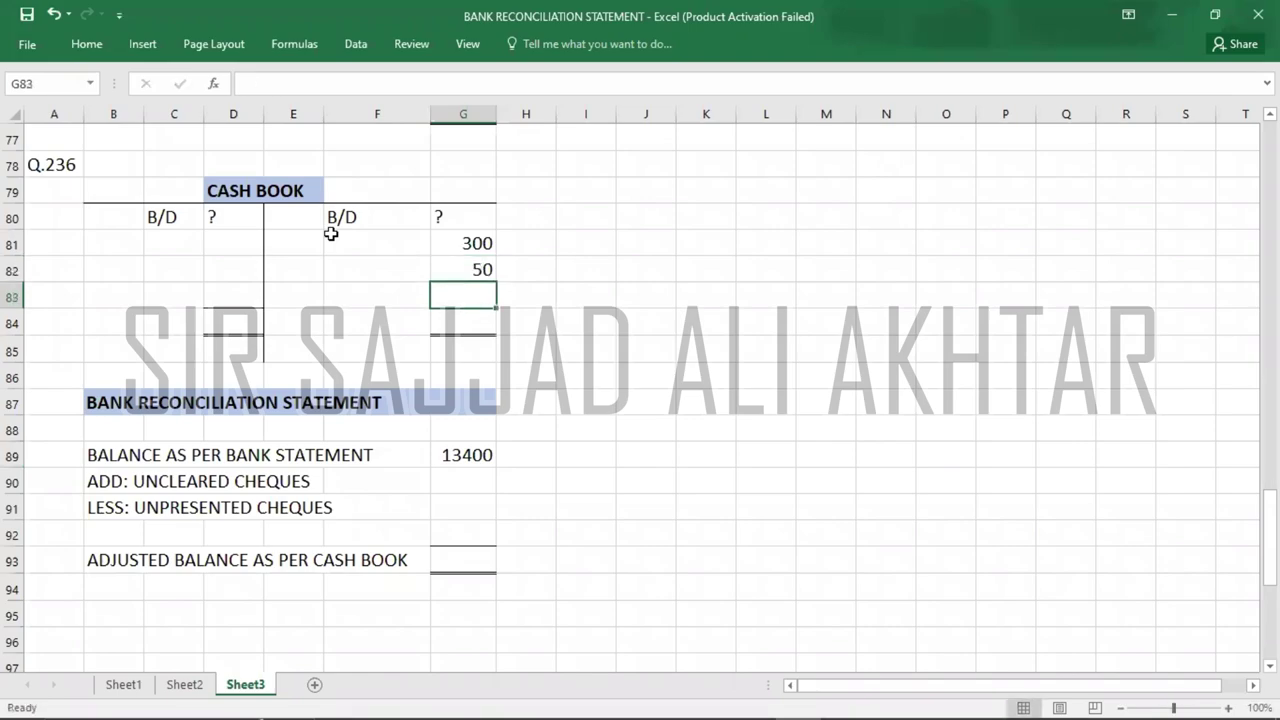
- Check the unpresented cheques in the Chrome exam question and enter -1400 in cell G91 of the Excel reconciliation
key("alt+Tab")
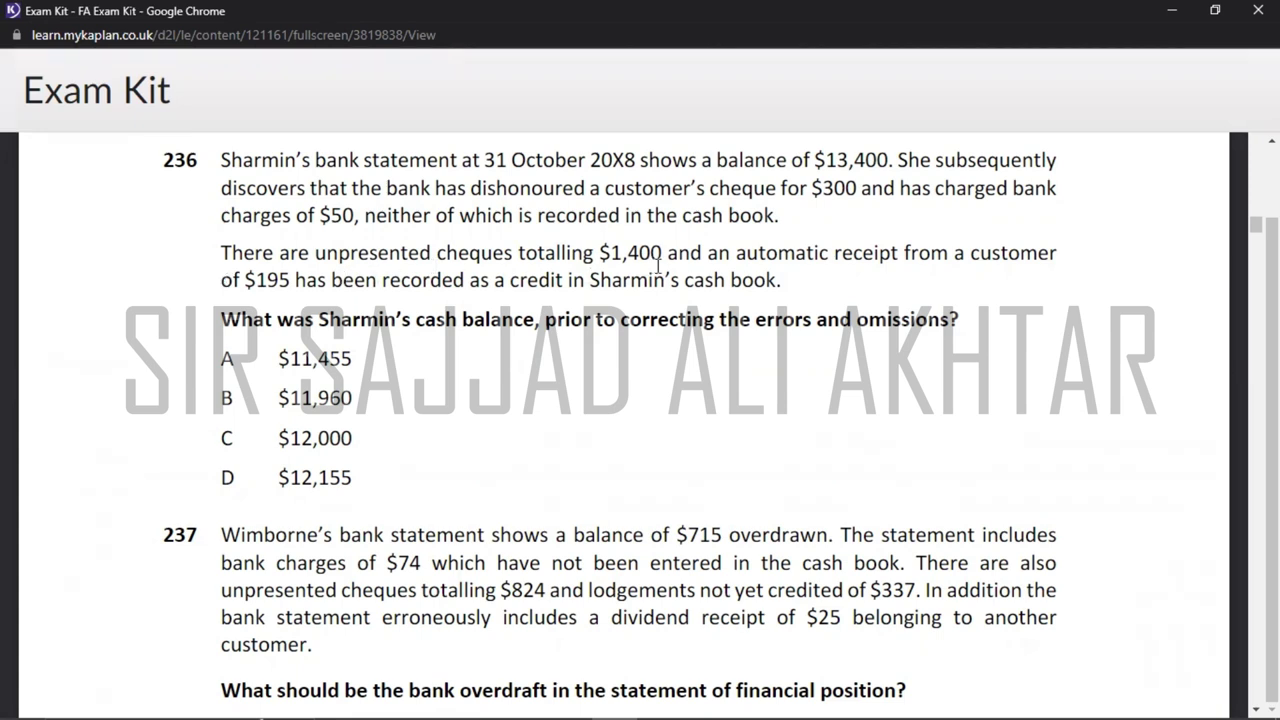
key("alt+Tab")
key("Down")
key("Down")
key("Down")
key("Down")
key("Down")
key("Down")
key("Down")
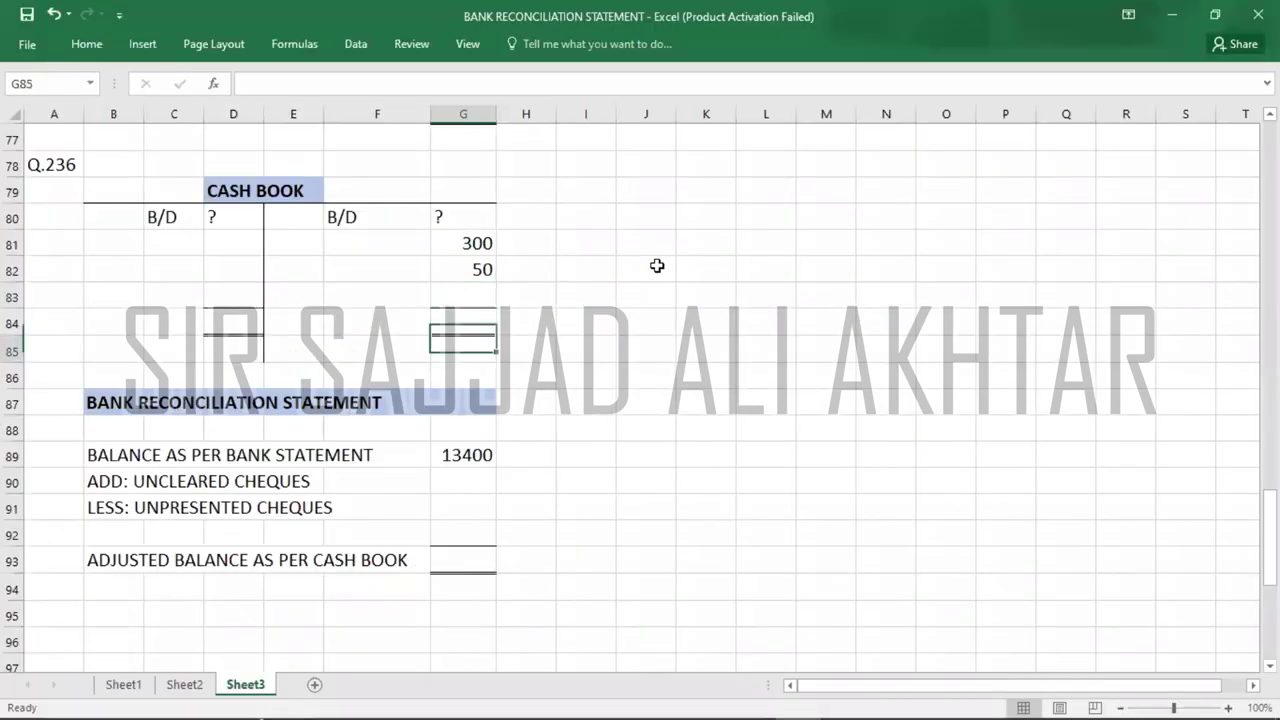
key("Down")
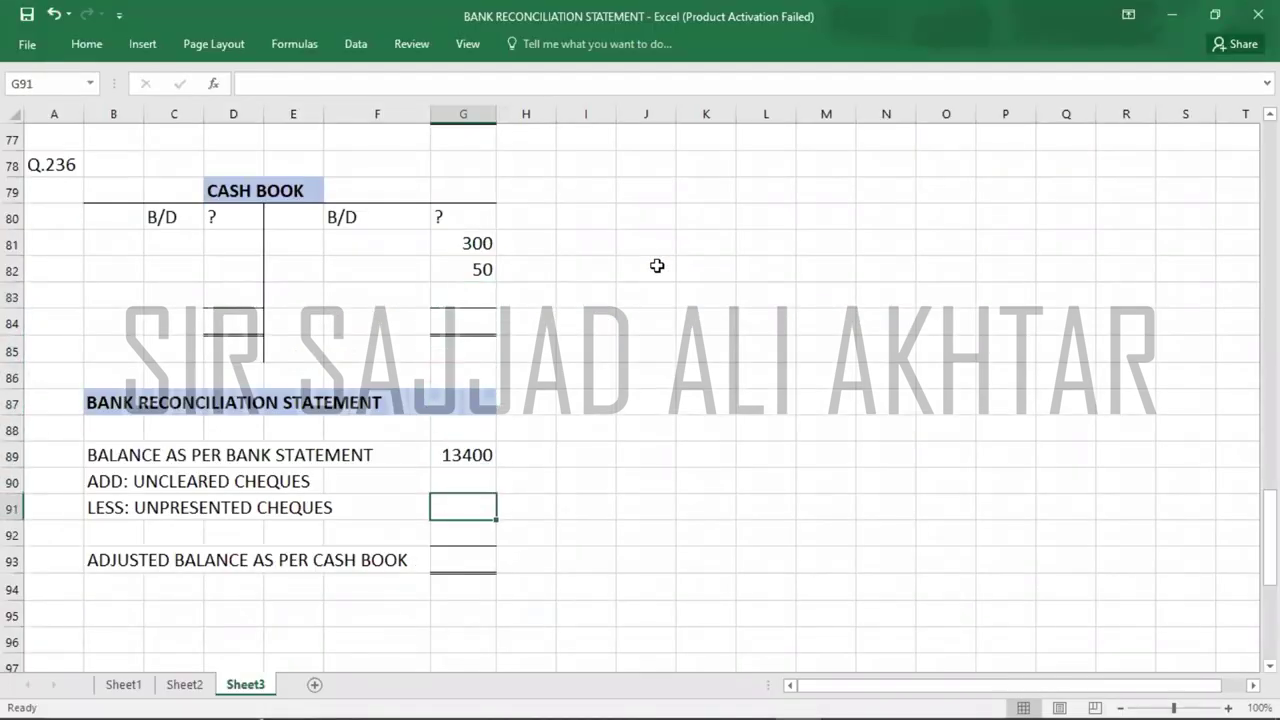
type("-1400")
key("Return")
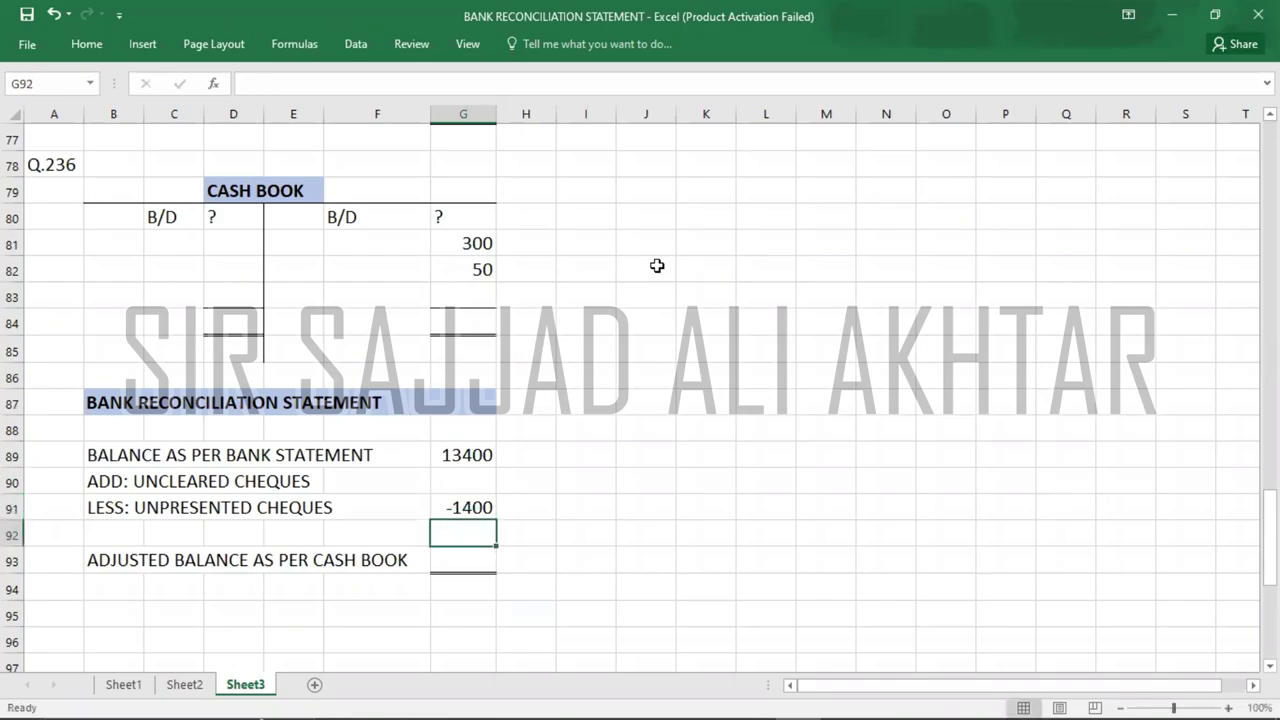
- Check the wrongly credited receipt in the Chrome exam question and enter 390 on the cash book's debit side in cell D81 in Excel
key("alt+Tab")
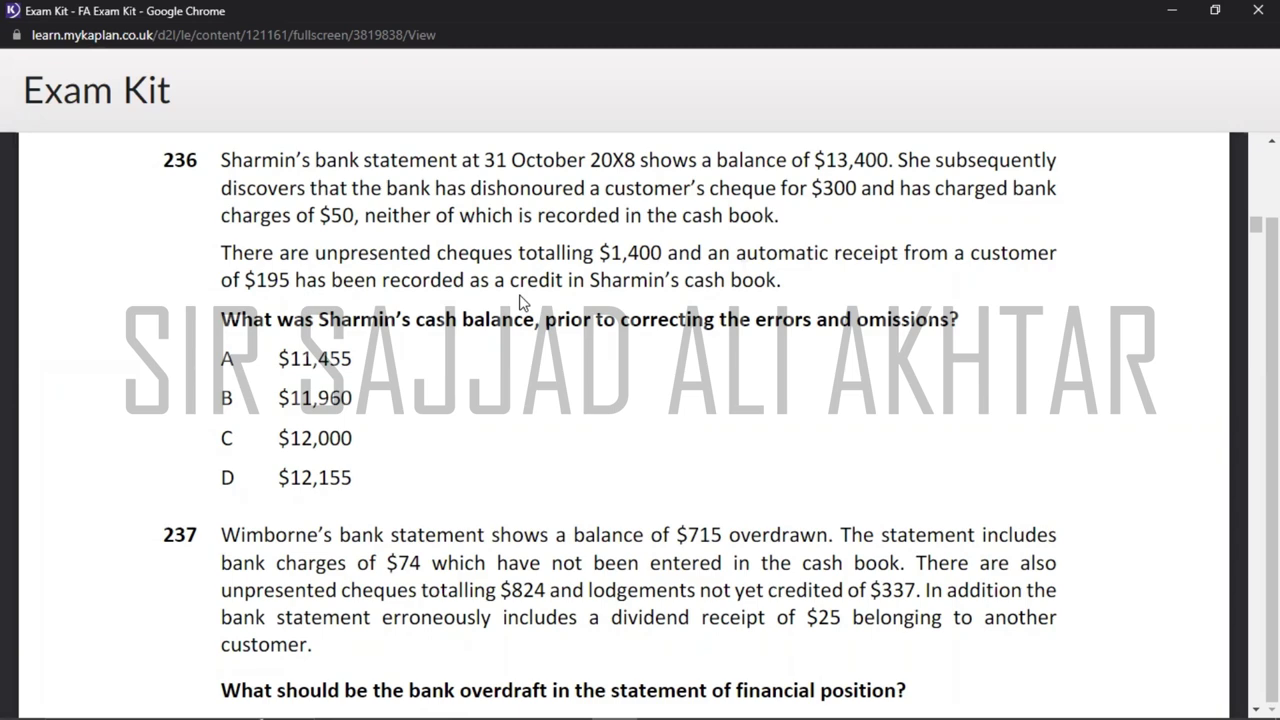
key("alt+Tab")
key("Up")
key("Up")
key("Up")
key("Up")
key("Up")
key("Up")
key("Up")
key("Up")
key("Up")
key("Up")
key("Up")
key("Up")
key("Left")
key("Left")
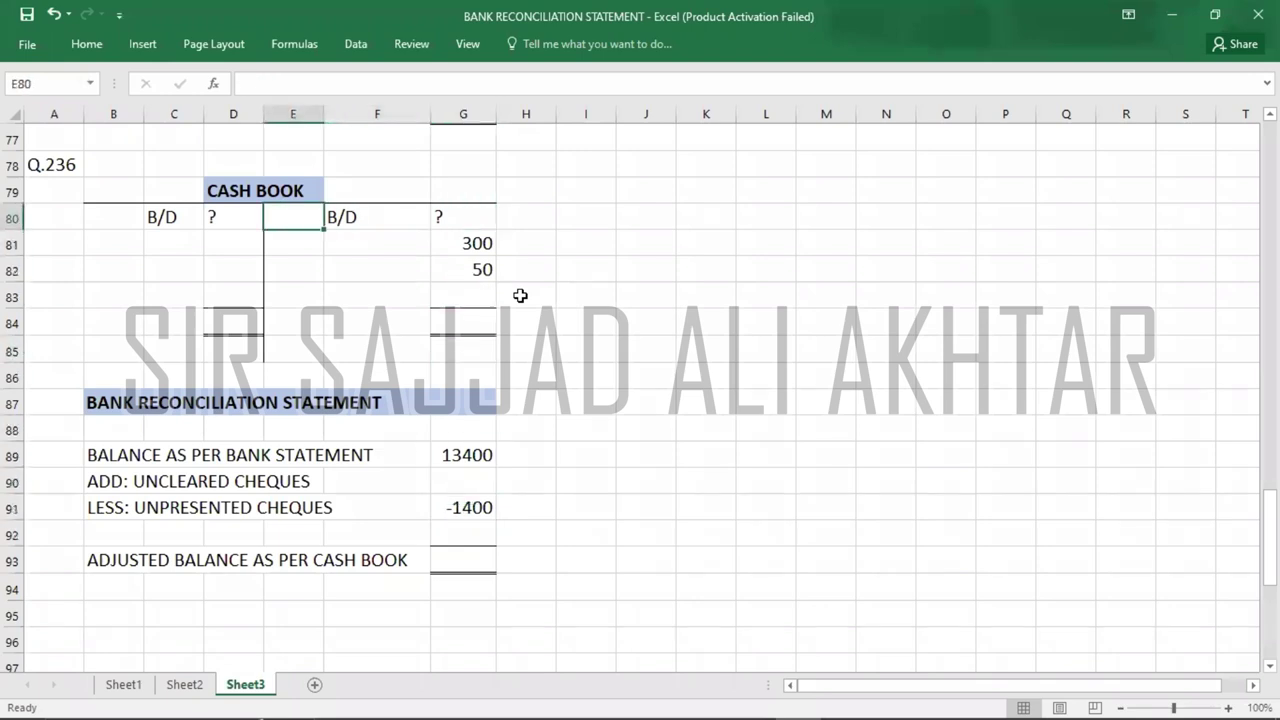
key("Left")
key("Down")
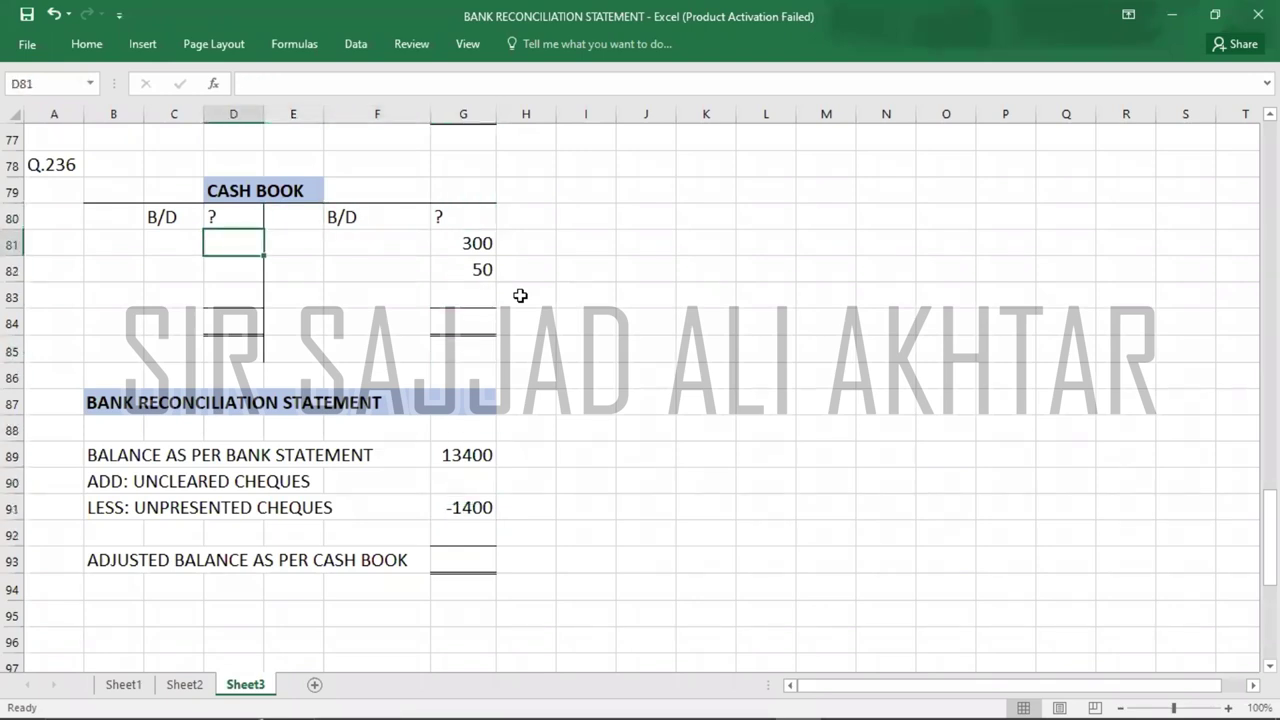
type("390")
key("Return")
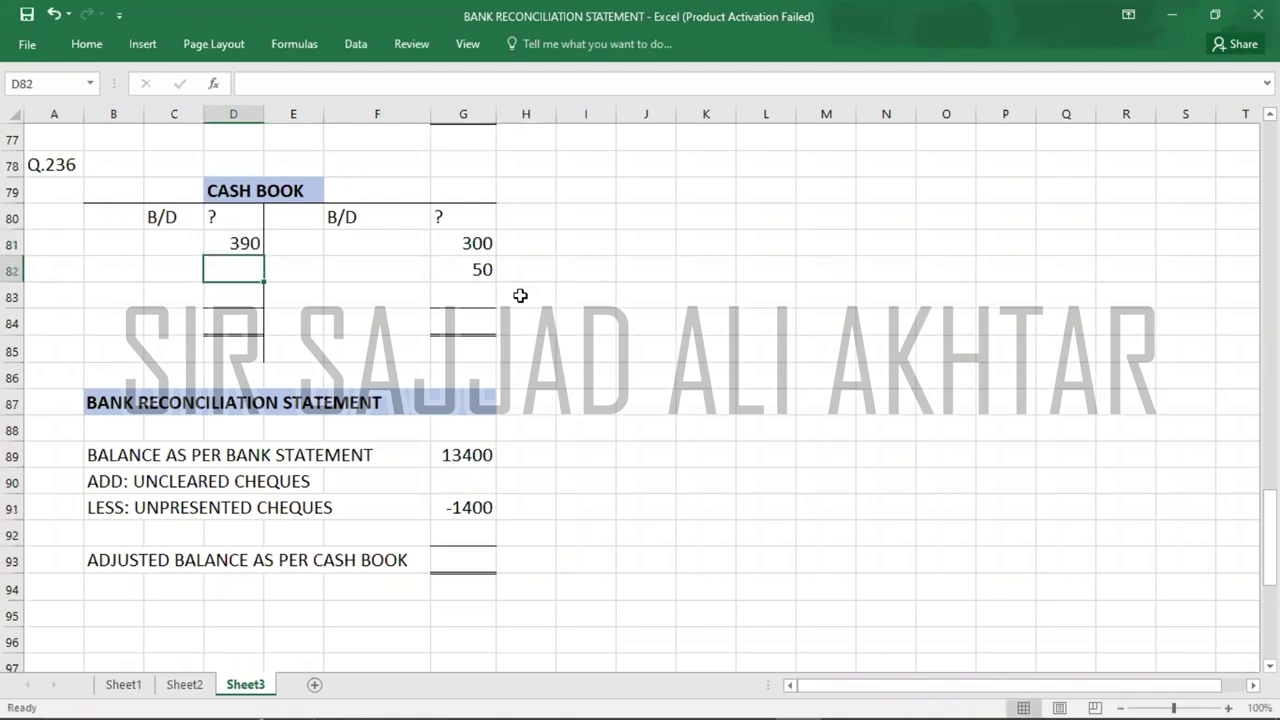
- Recheck question 236 in Chrome, then calculate 13400 - 1400 in Calculator for the adjusted cash book balance
key("Down")
key("Down")
key("Down")
key("Down")
key("Down")
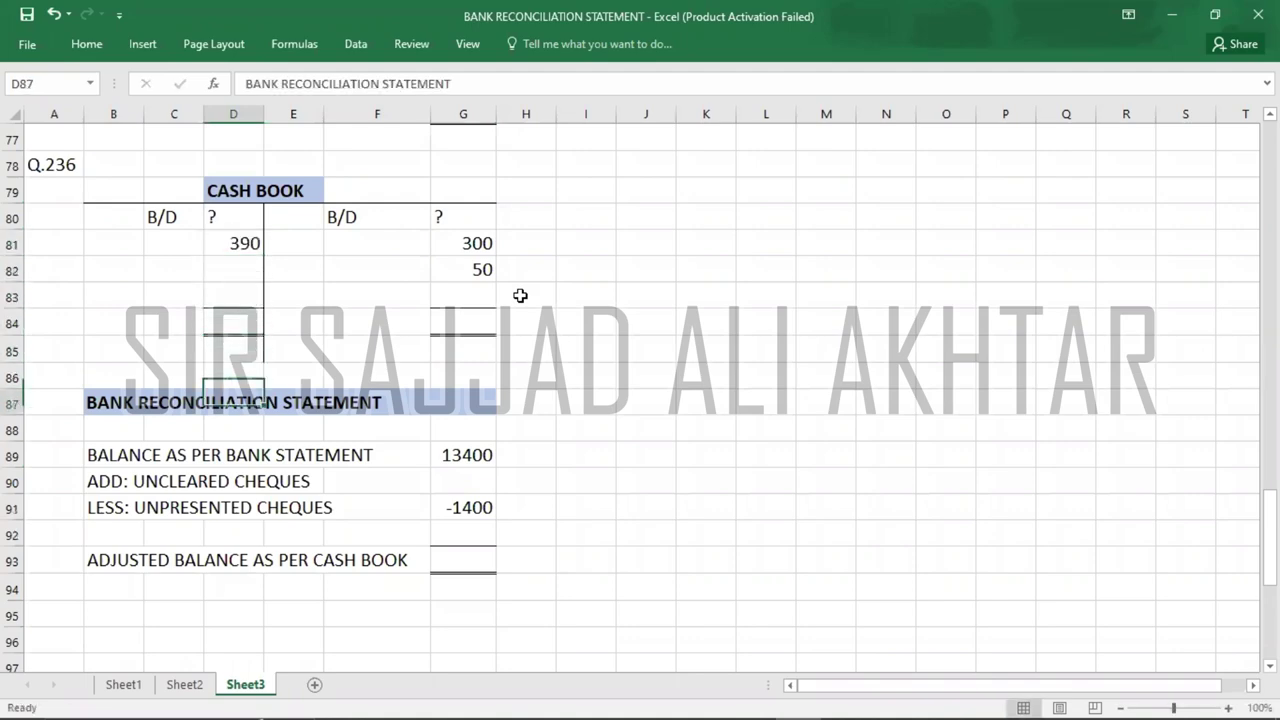
key("alt+Tab")
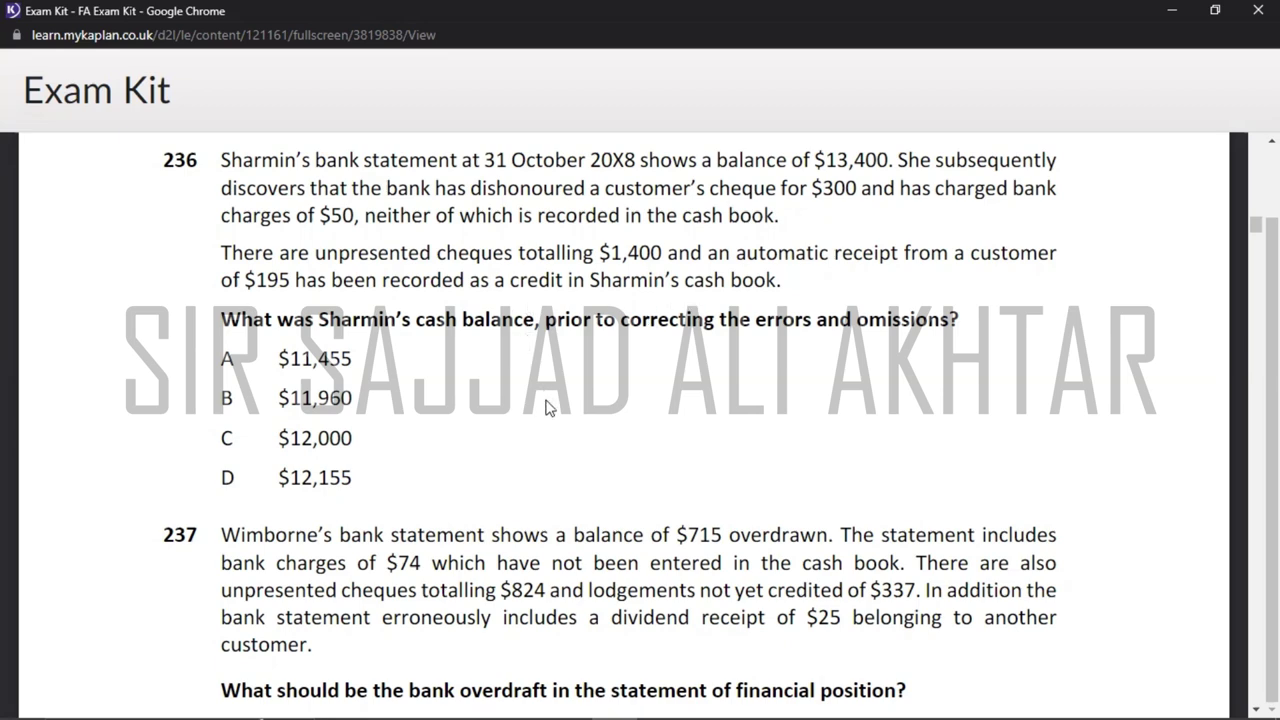
key("alt+Tab")
key("Down")
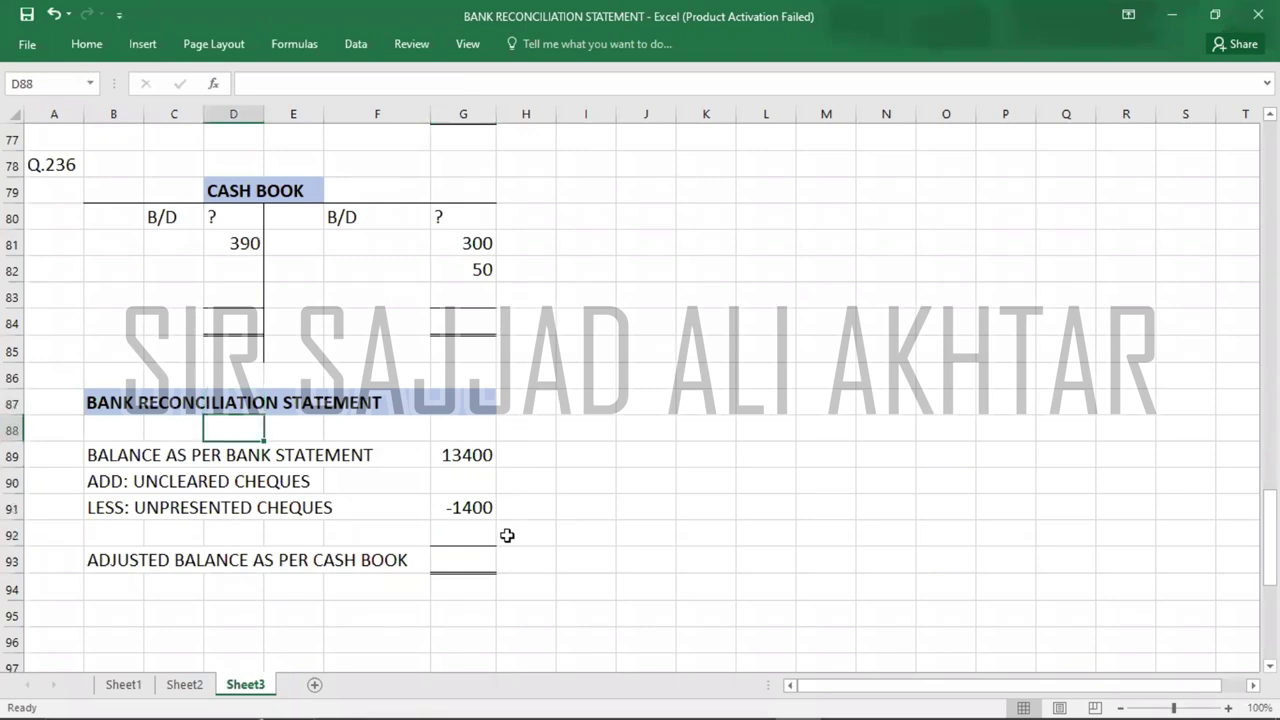
left_click(520, 568)
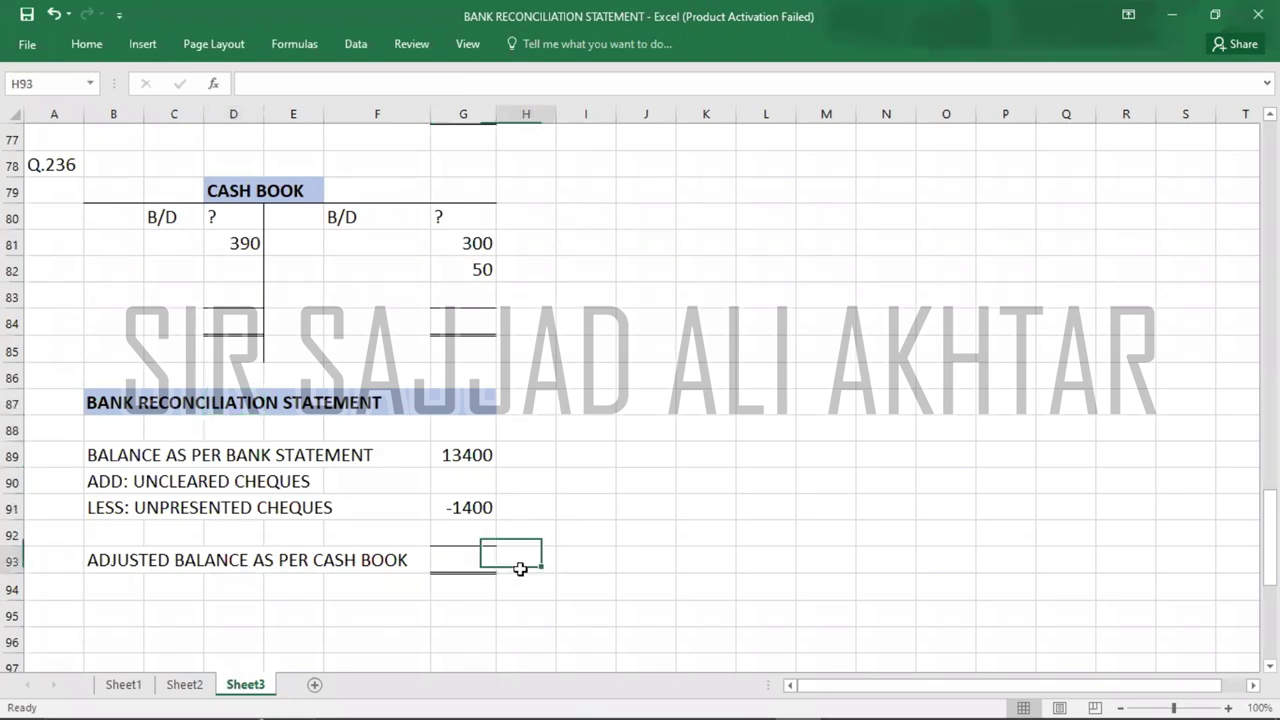
key("alt+Tab")
key("alt+Tab")
key("alt+Tab")
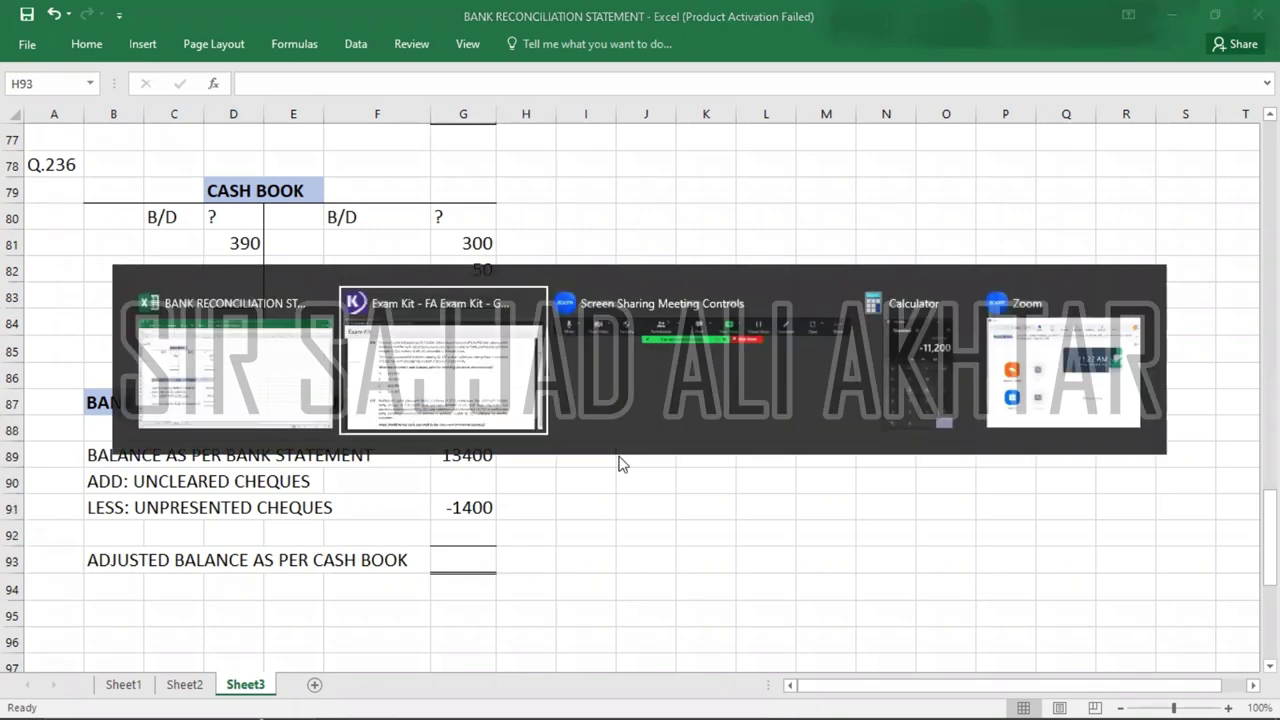
key("Escape")
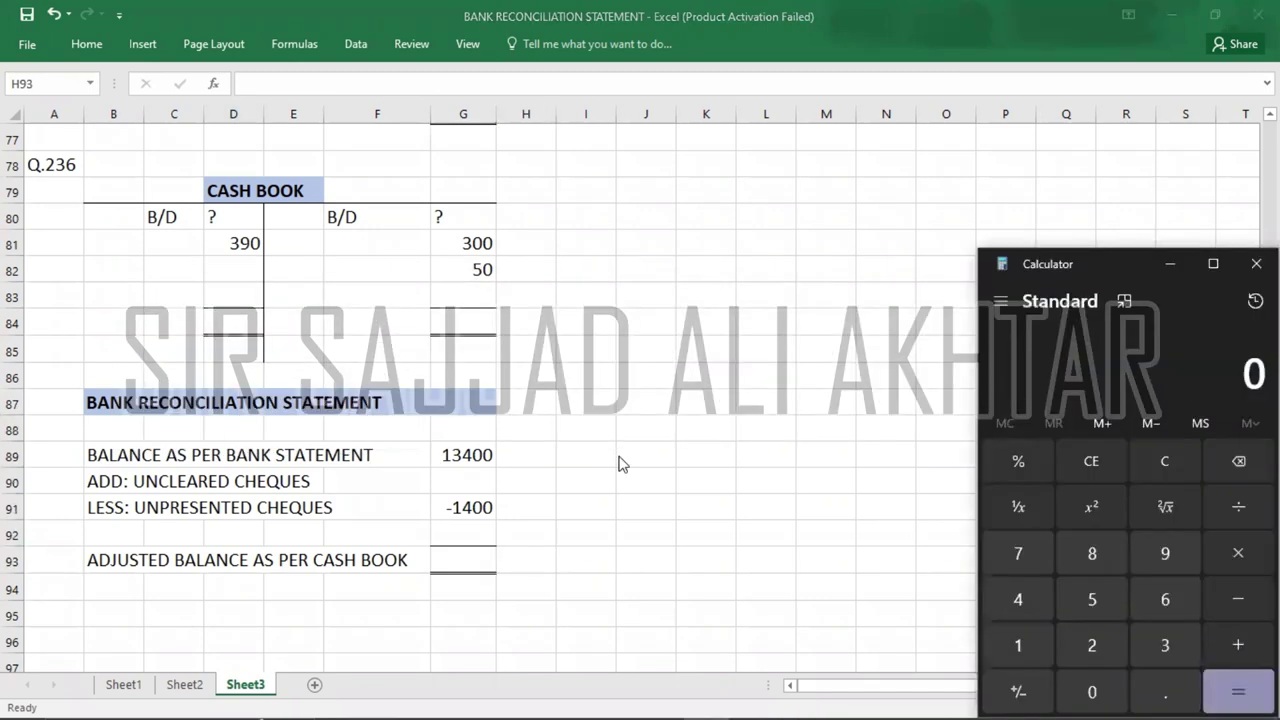
type("13400 - 1,400")
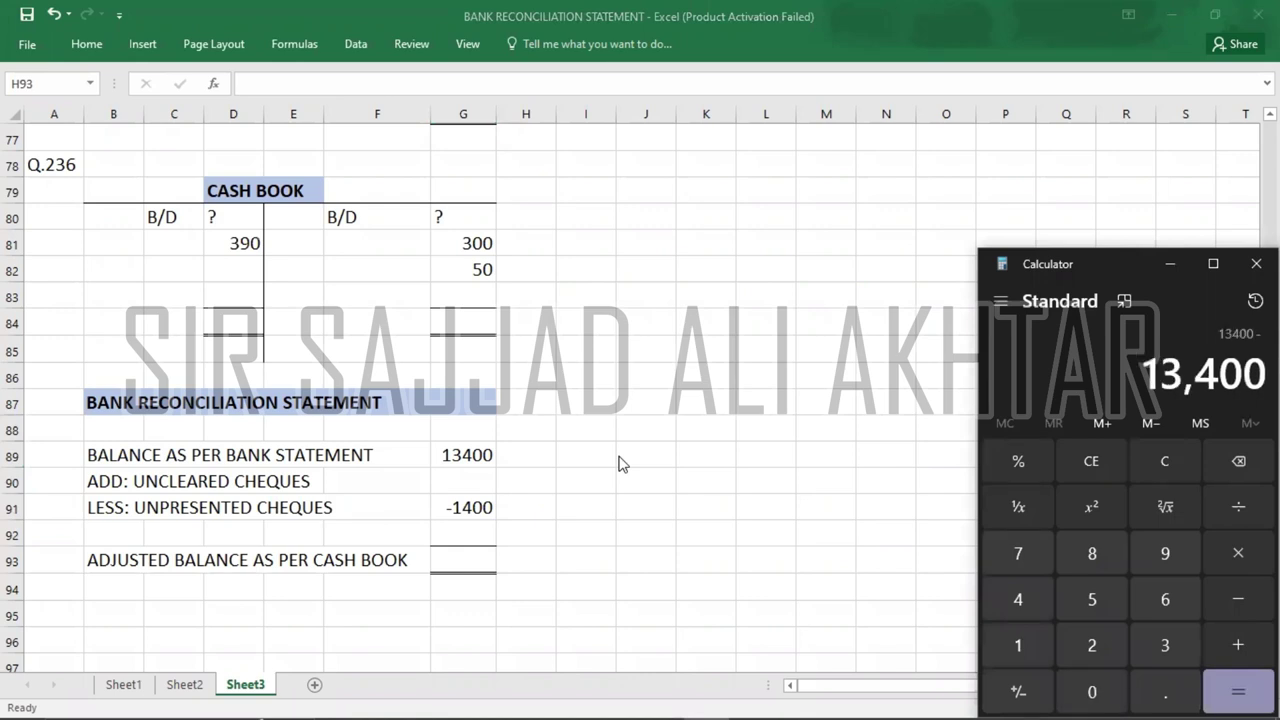
key("Return")
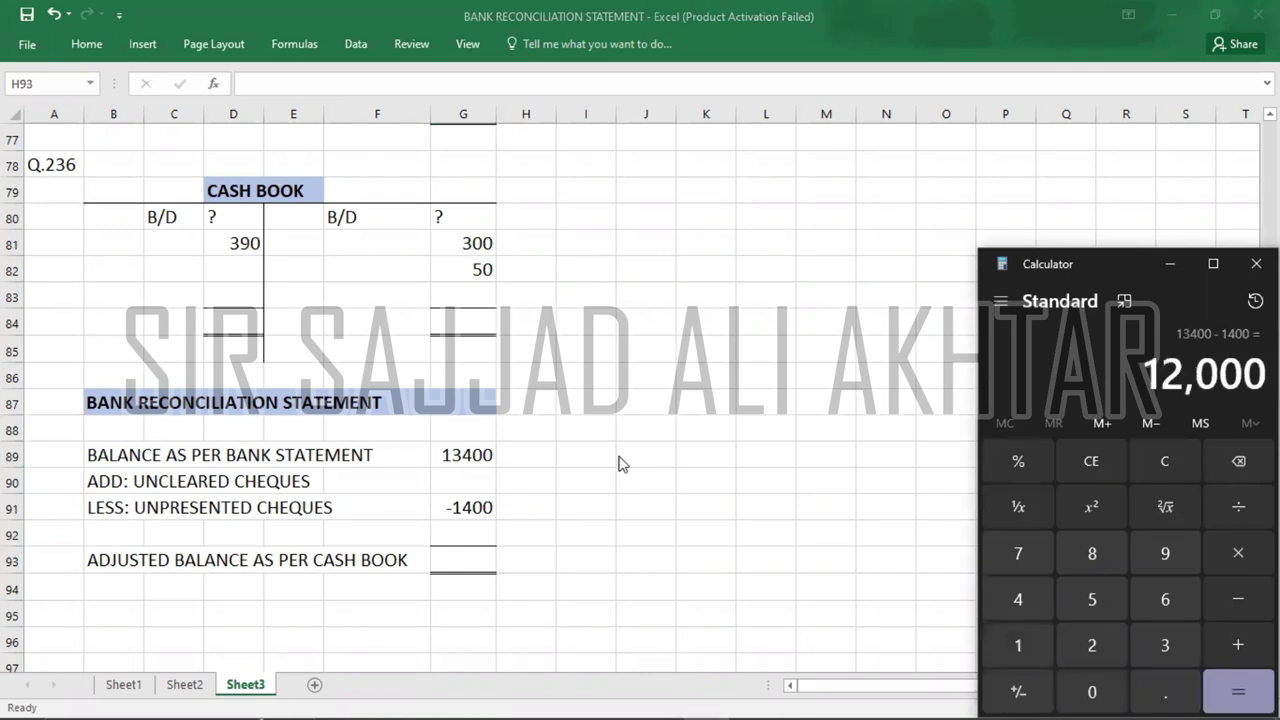
- Enter 12000 as the adjusted balance as per cash book in cell G93 in Excel
left_click(476, 561)
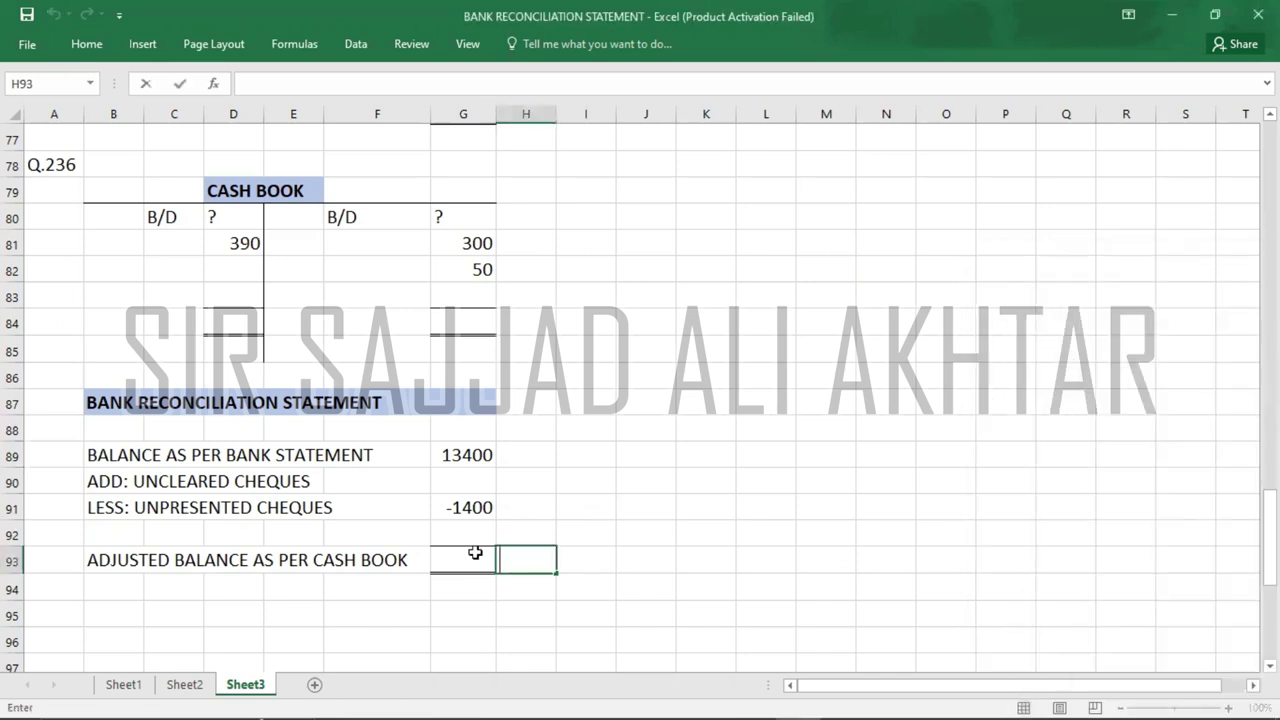
left_click(476, 561)
type("12000")
key("Return")
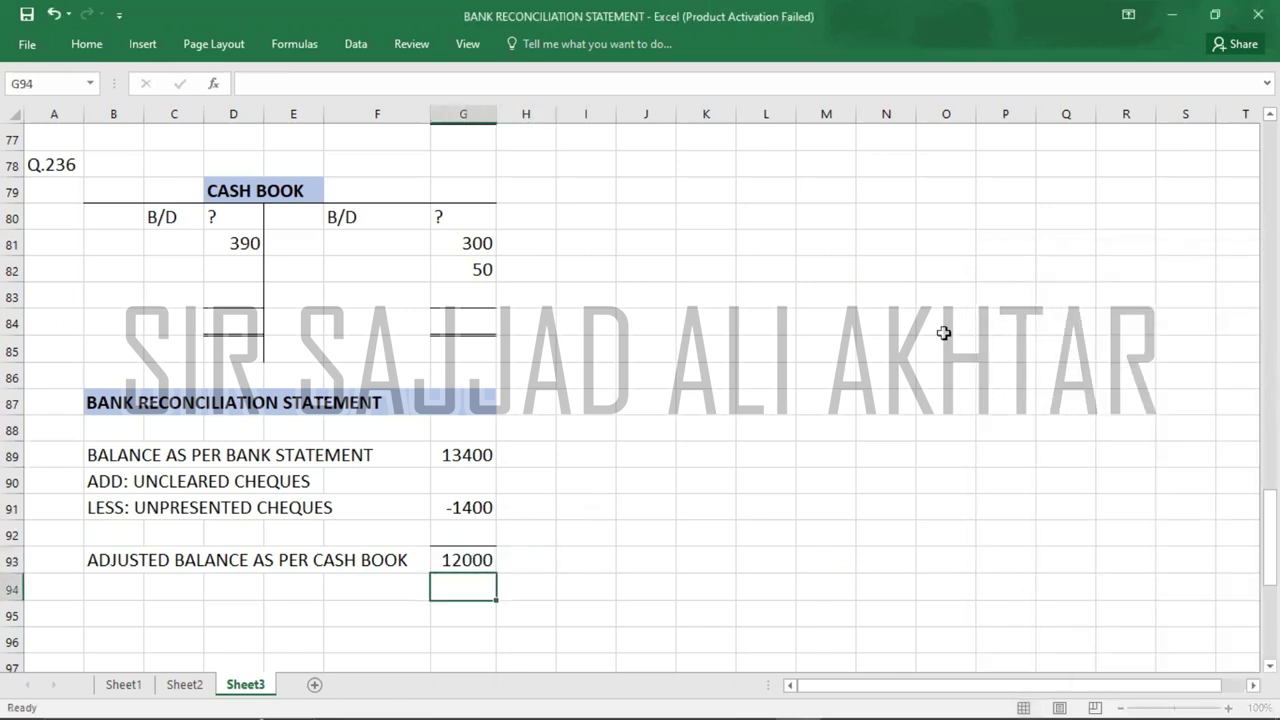
key("Return")
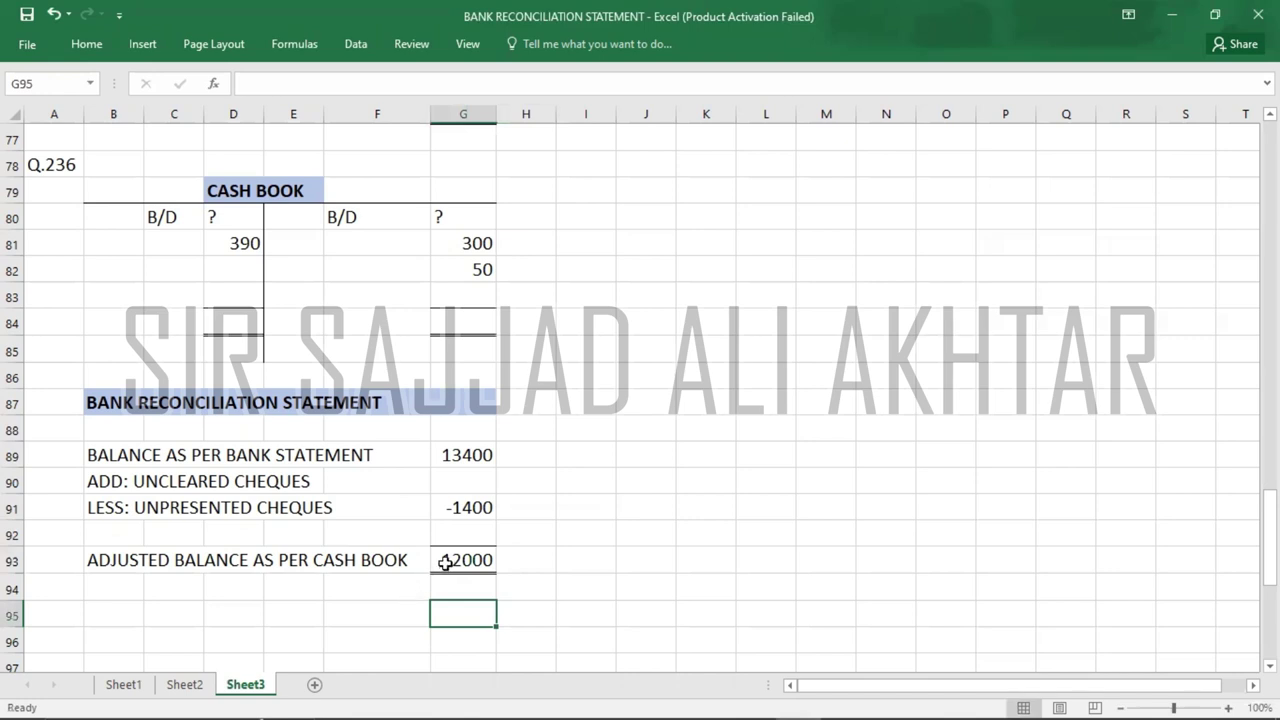
- Enter B/D with 12000 as the brought-down balance below the cash book's debit side in row 85
left_click(157, 350)
type("B/D")
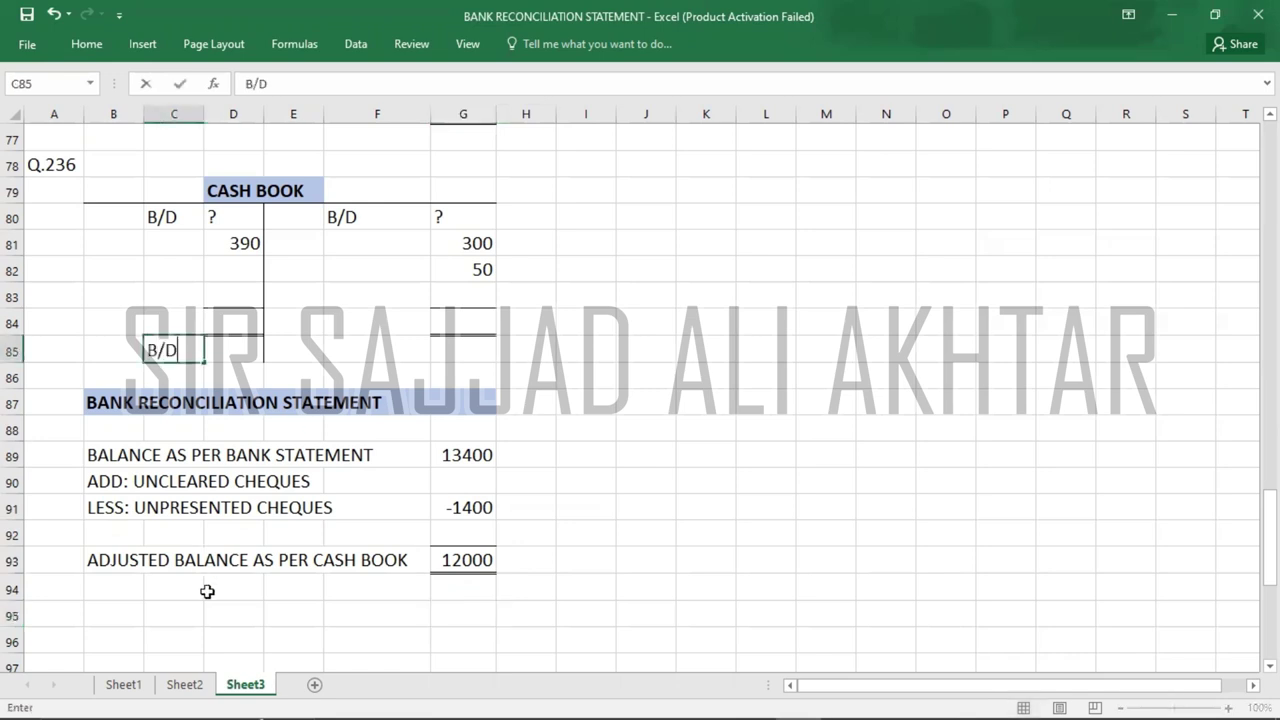
key("Tab")
type("12000")
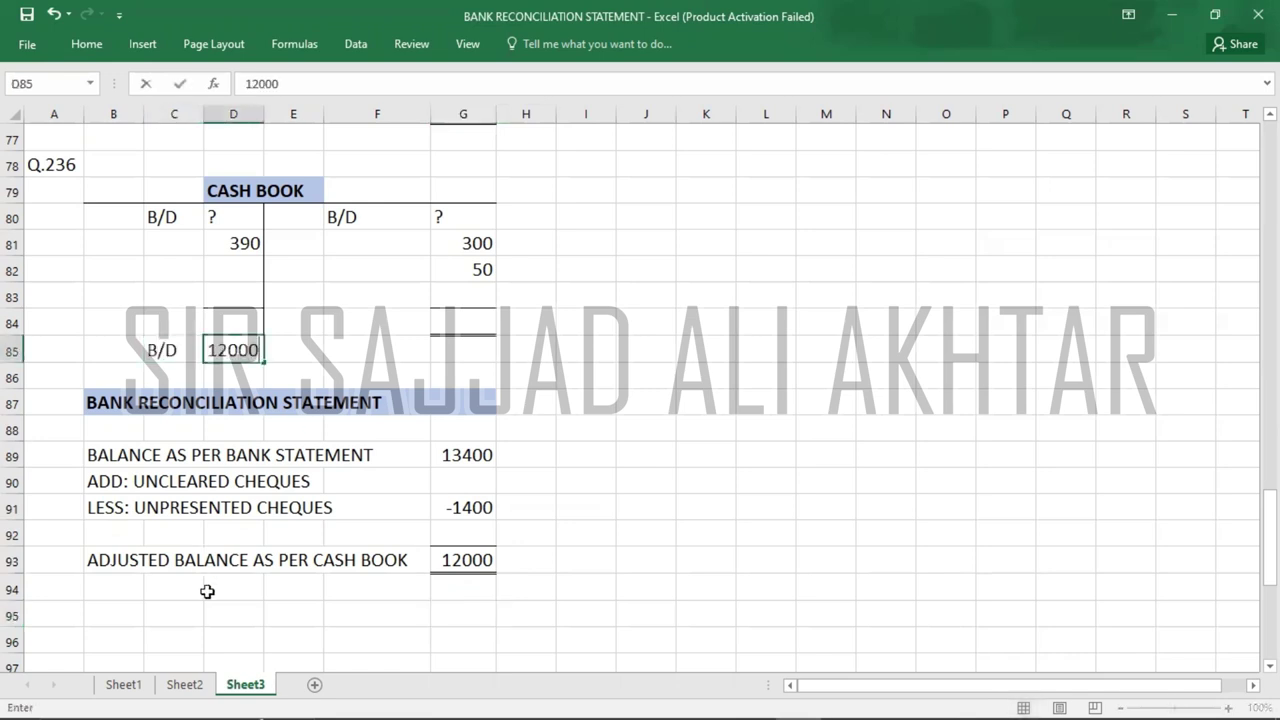
key("Return")
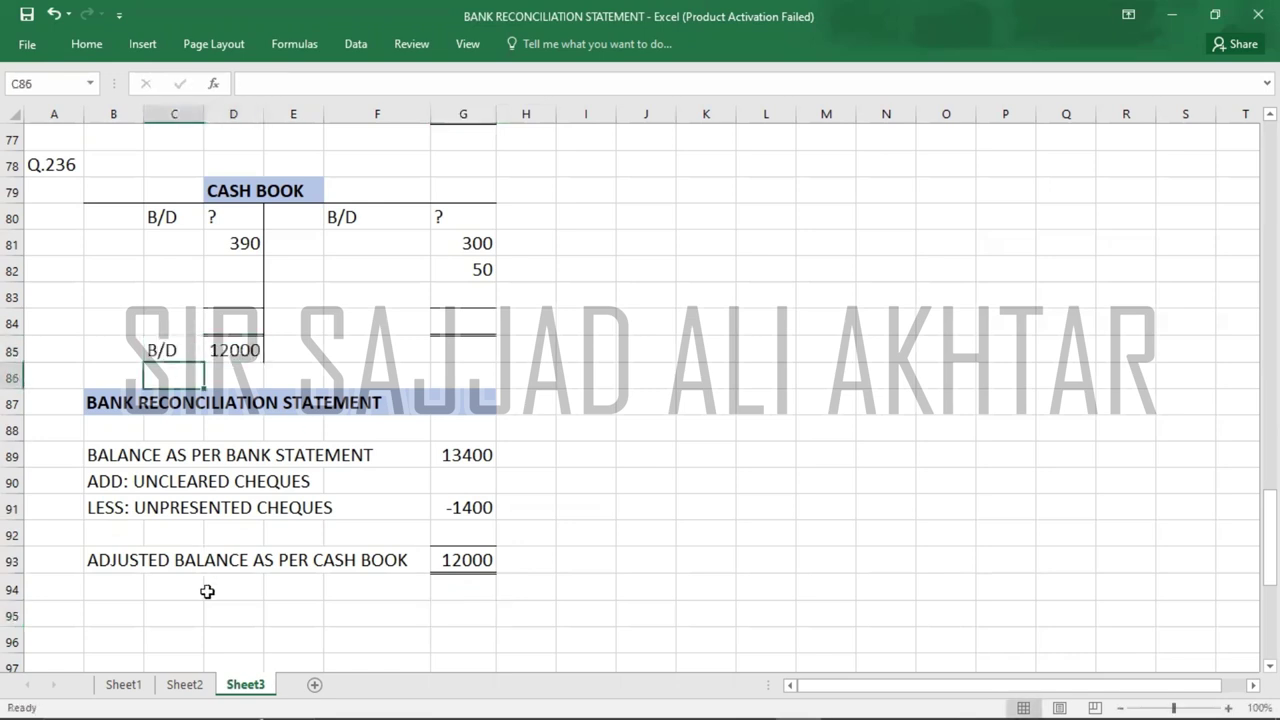
- Enter C/D with 12000 as the closing balance on the cash book's credit side in row 83
left_click(383, 283)
type("C/D")
key("Tab")
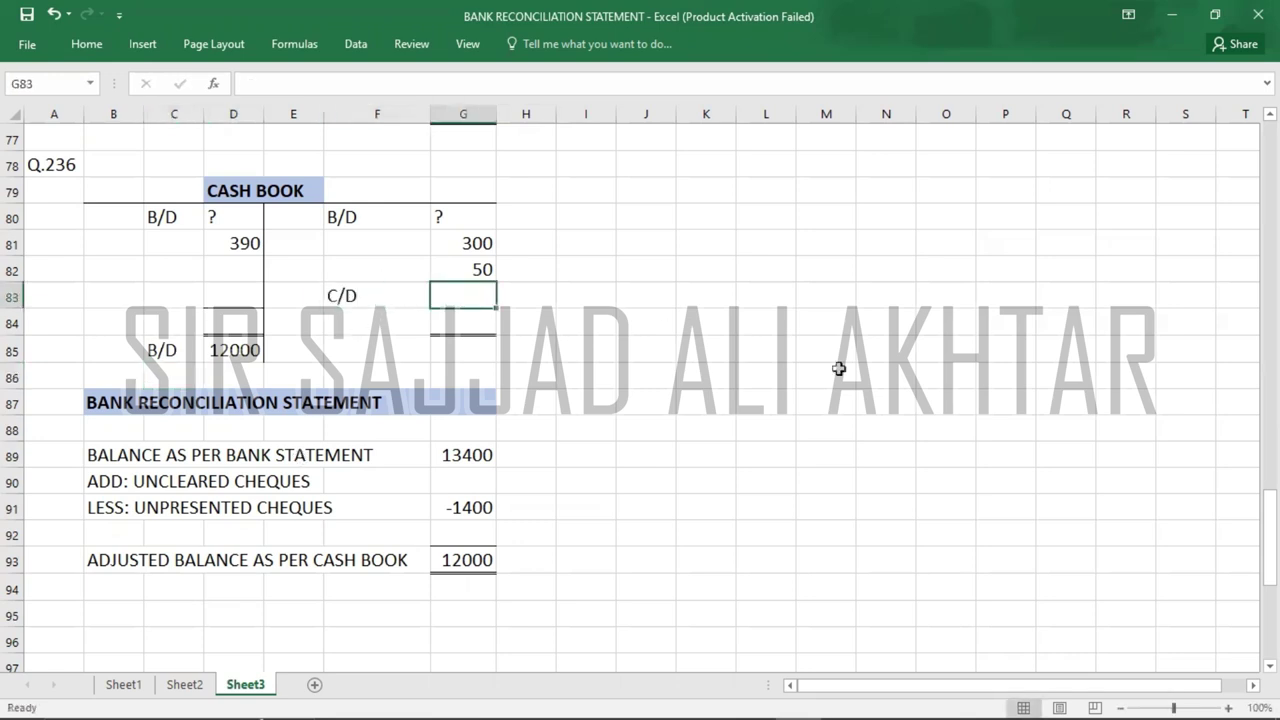
type("12000")
key("Return")
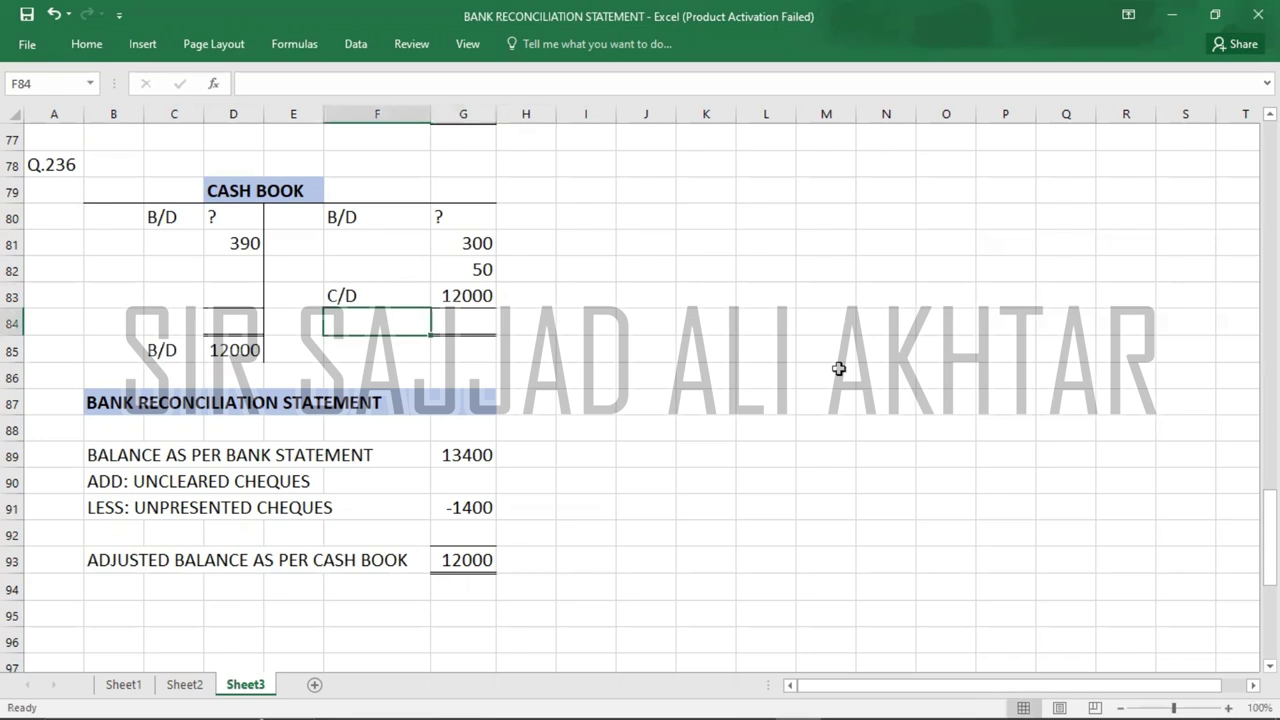
- Enter 12350 as the total on both sides of the cash book in cells G84 and D84
key("Tab")
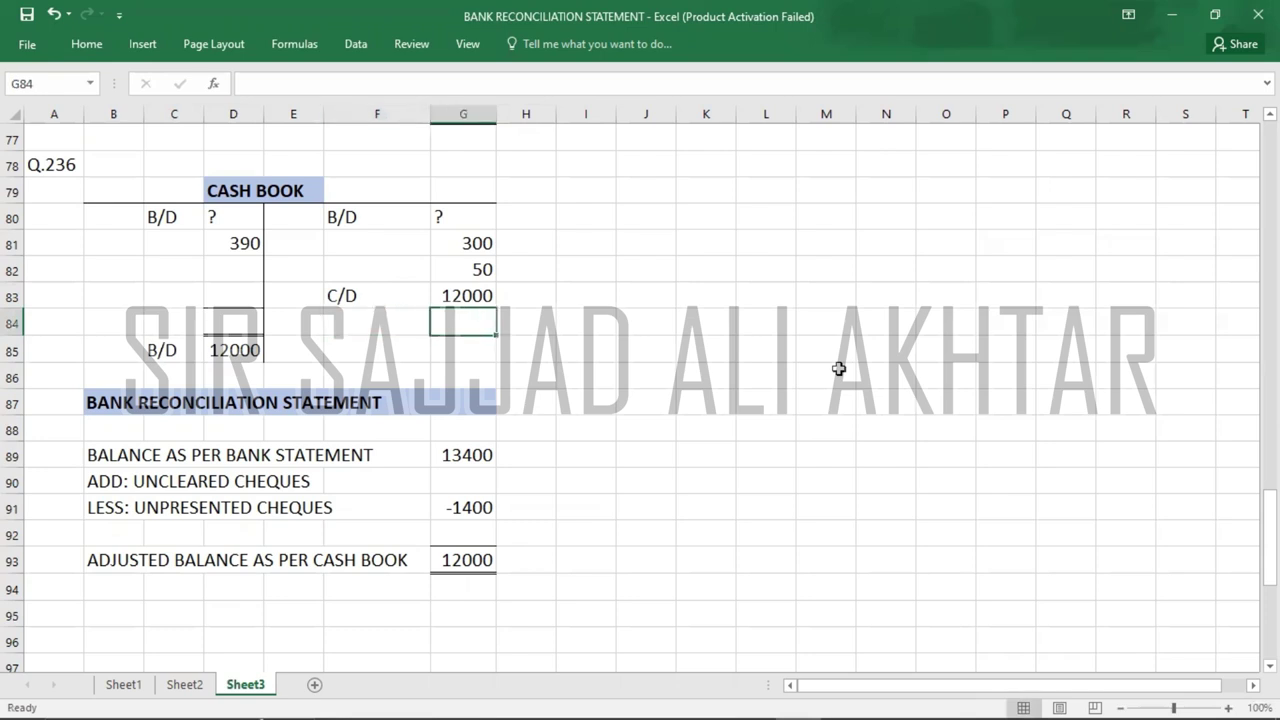
type("1")
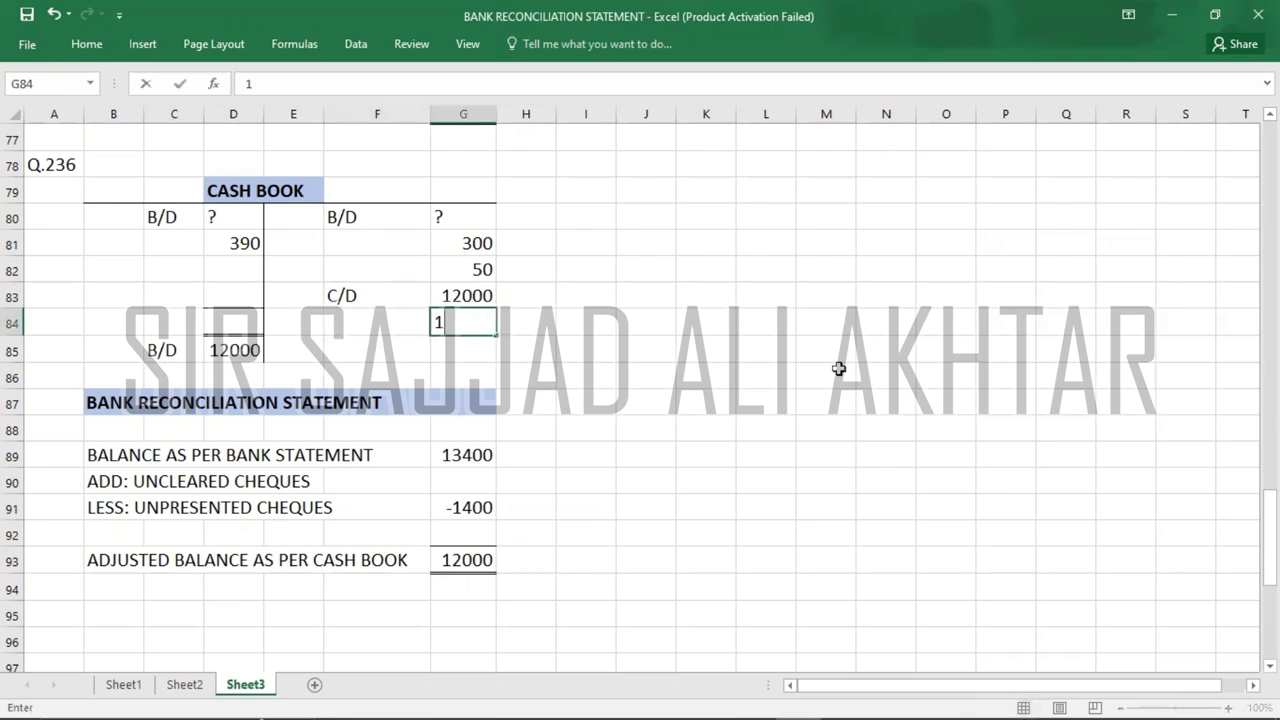
type("2350")
key("Left")
key("Left")
key("Left")
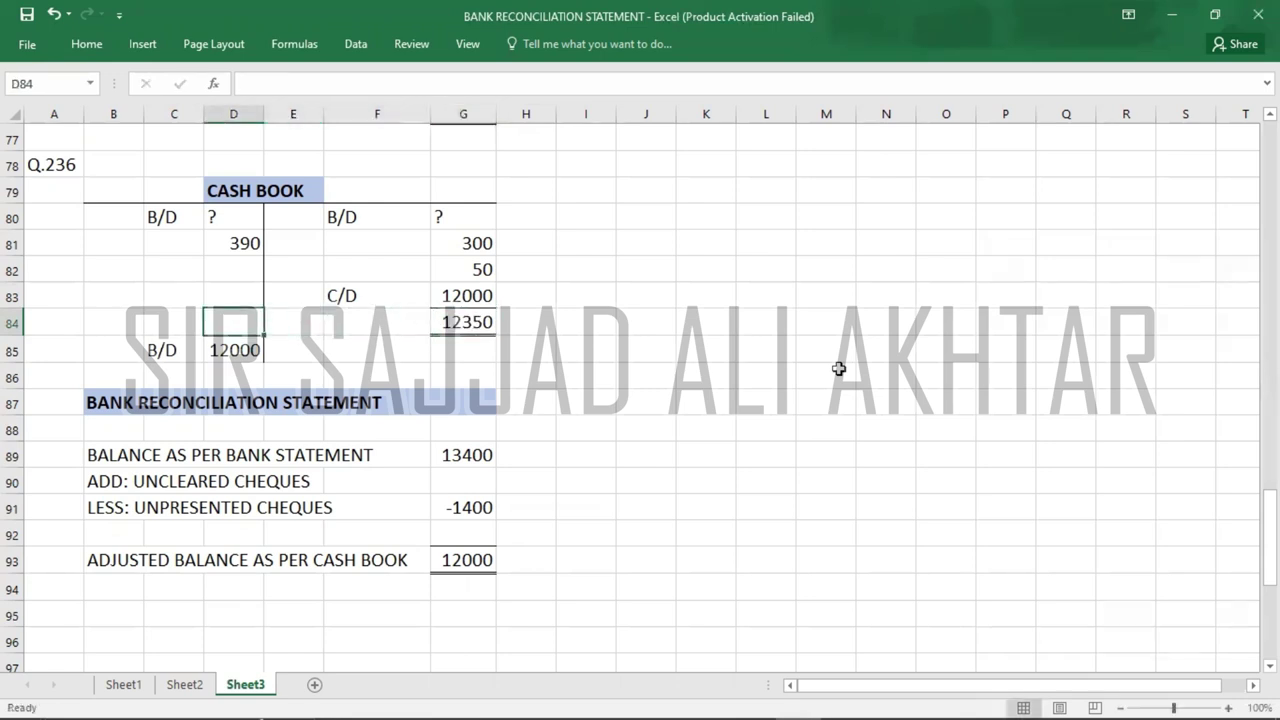
type("12350")
key("Up")
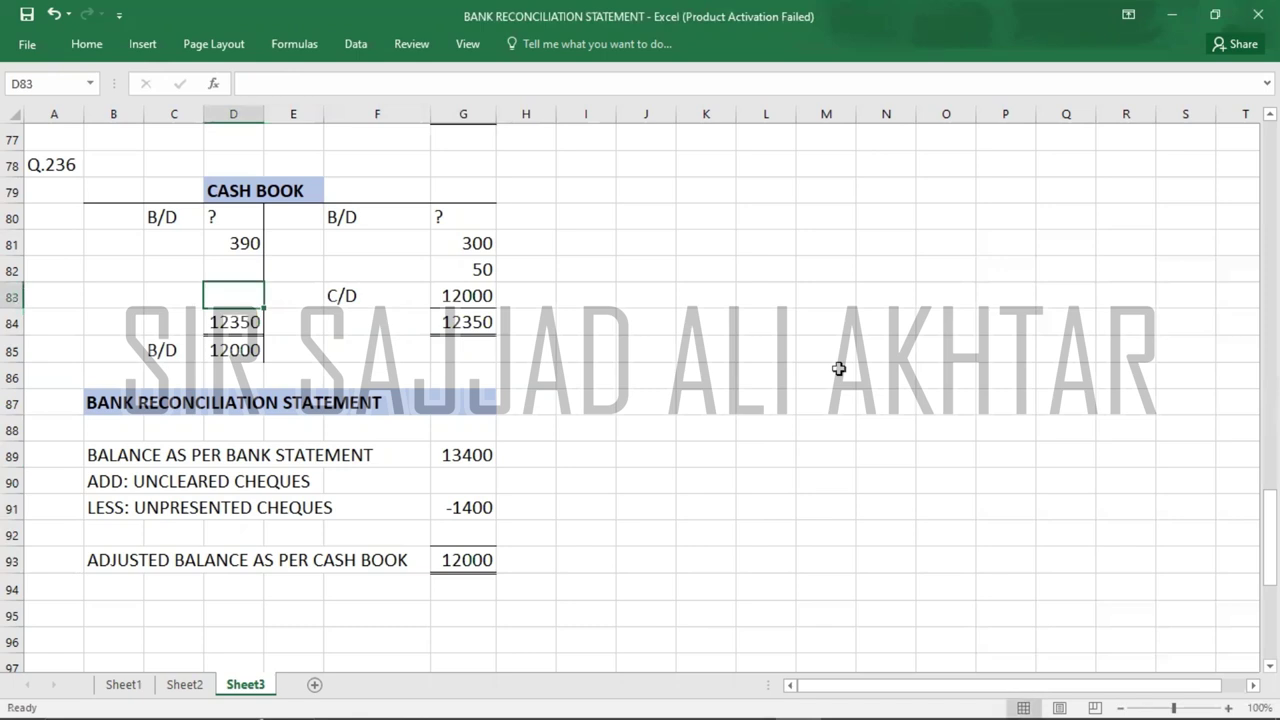
- Calculate 12350 minus 390 in Calculator to work out the cash book's missing debit-side opening balance
key("Down")
key("shift+Up")
key("shift+Up")
key("shift+Up")
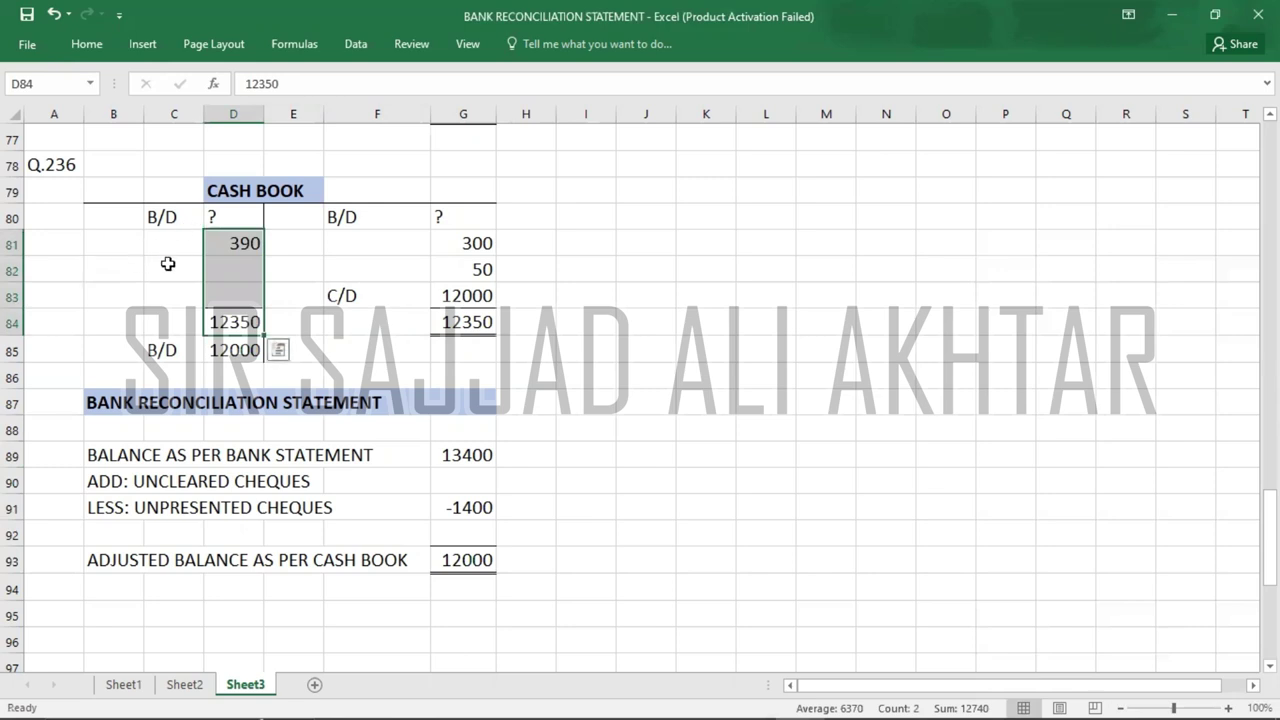
left_click(226, 217)
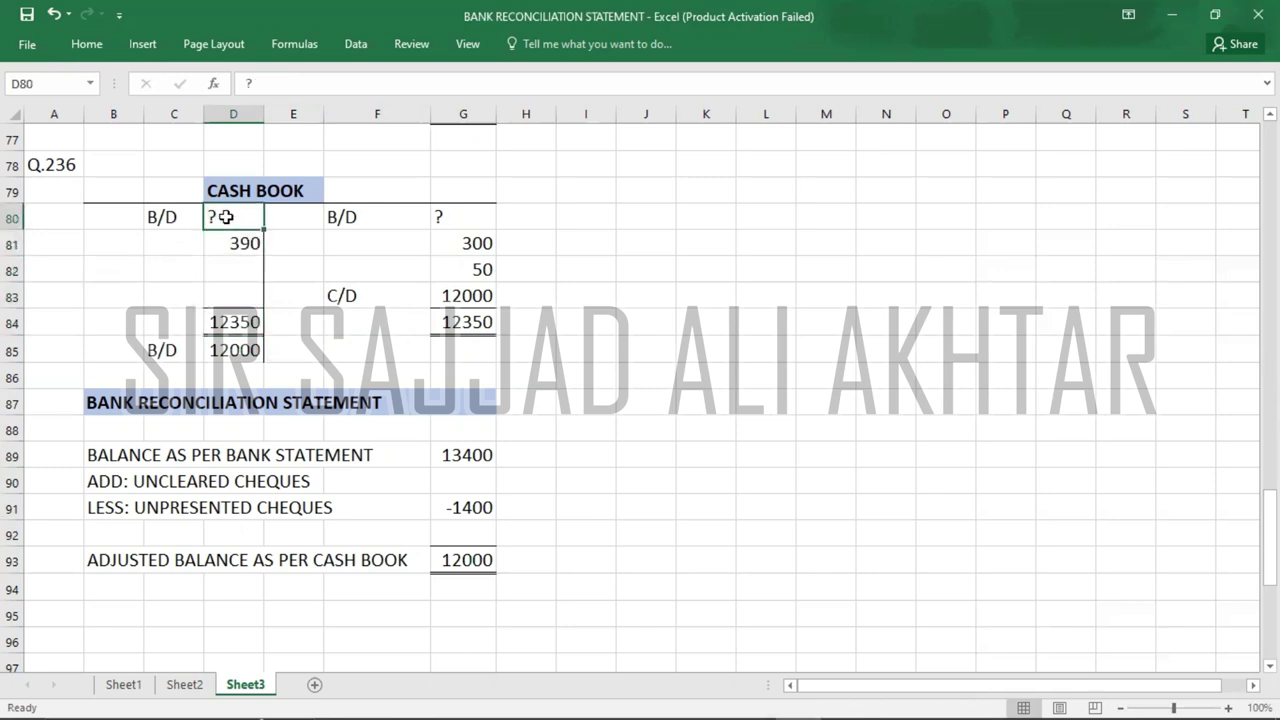
key("alt+Tab")
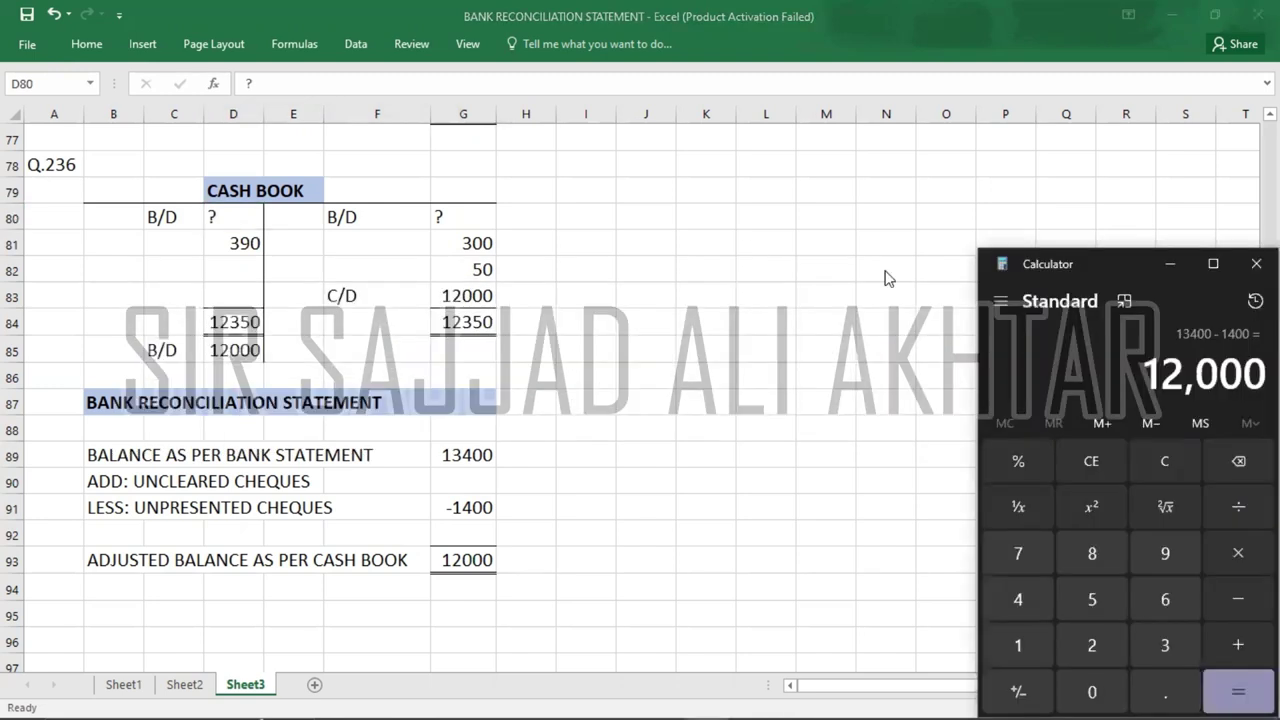
type("12350 ")
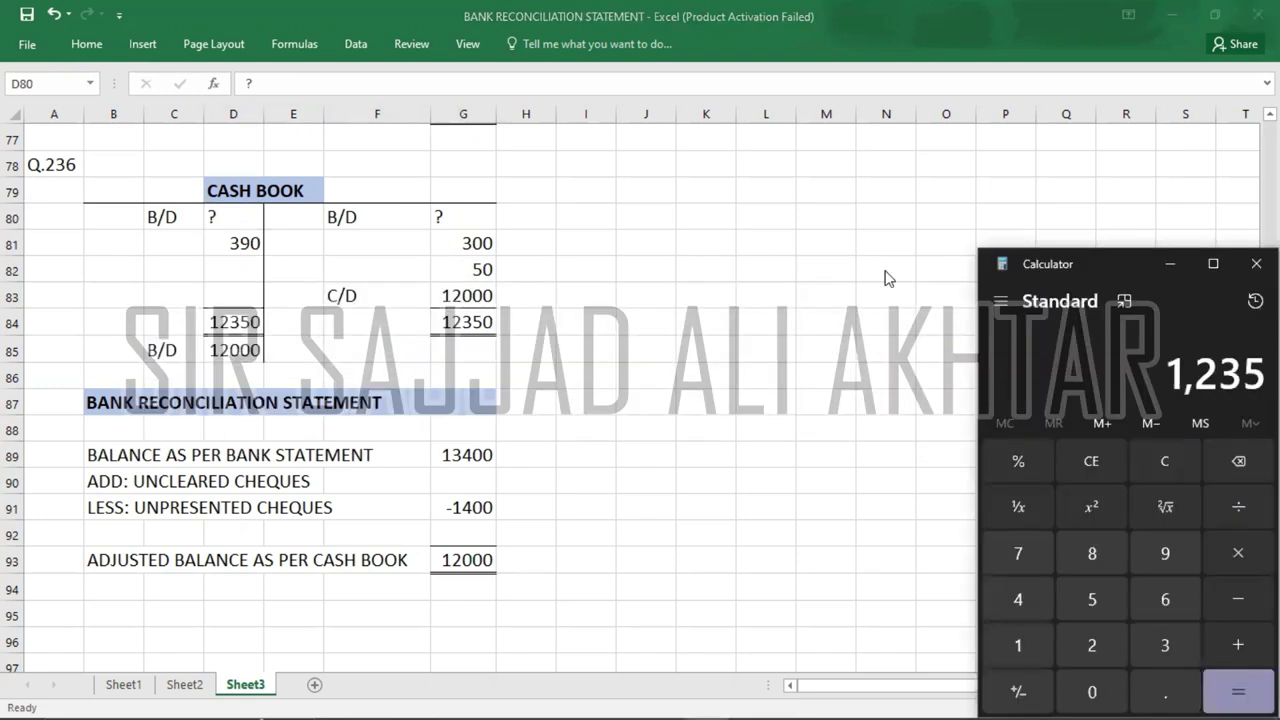
type("- 390")
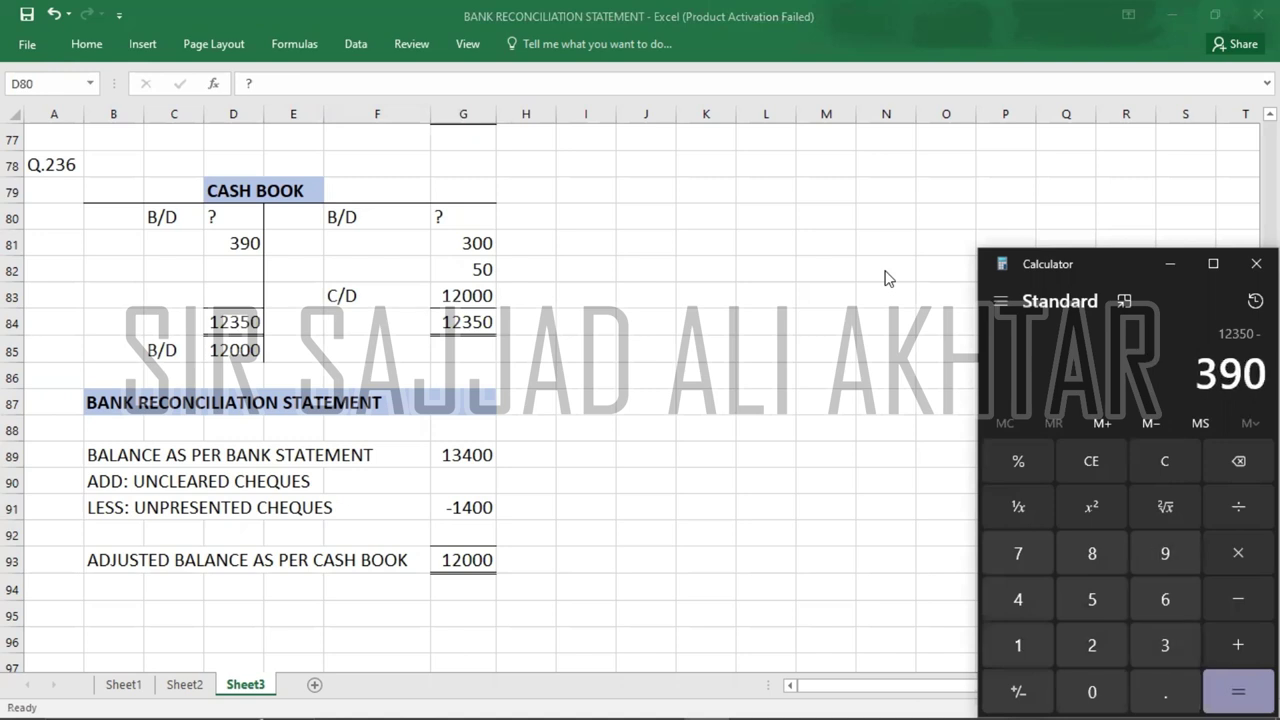
key("Return")
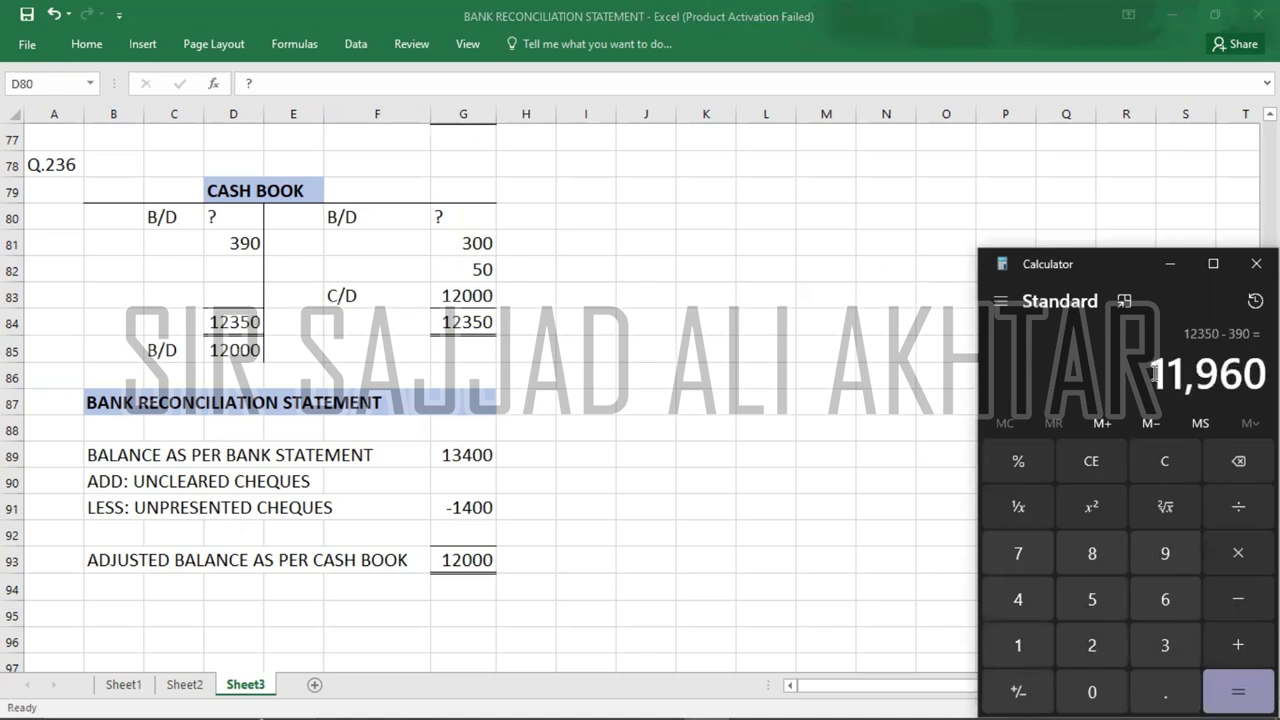
- Enter 11960 as the B/D opening balance on the cash book's debit side in cell D80 in Excel
left_click(236, 221)
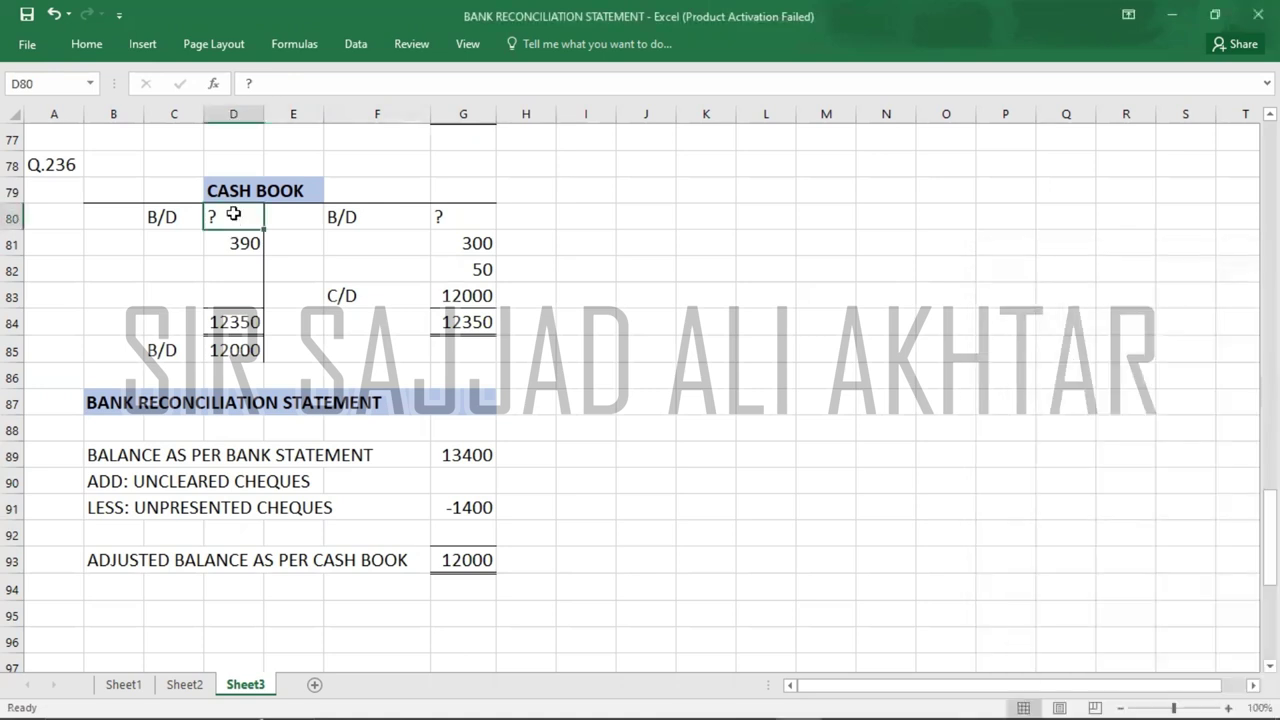
type("1196")
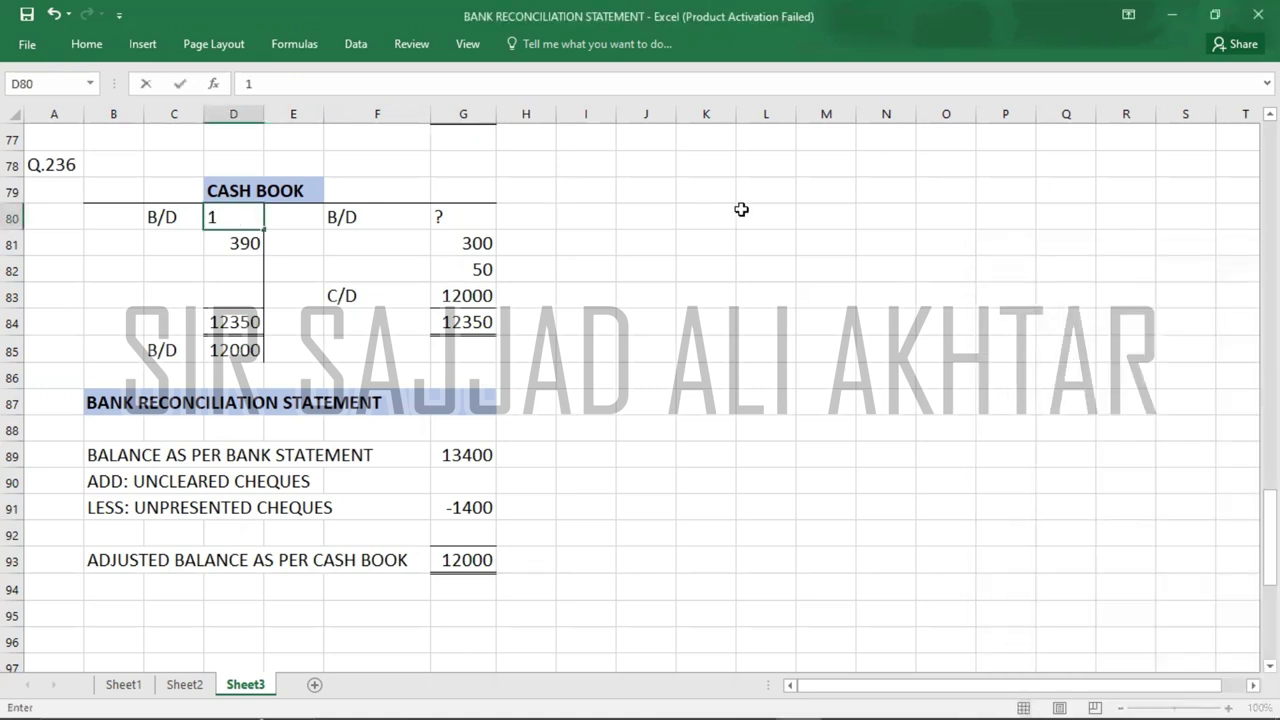
type("0")
key("alt+Tab")
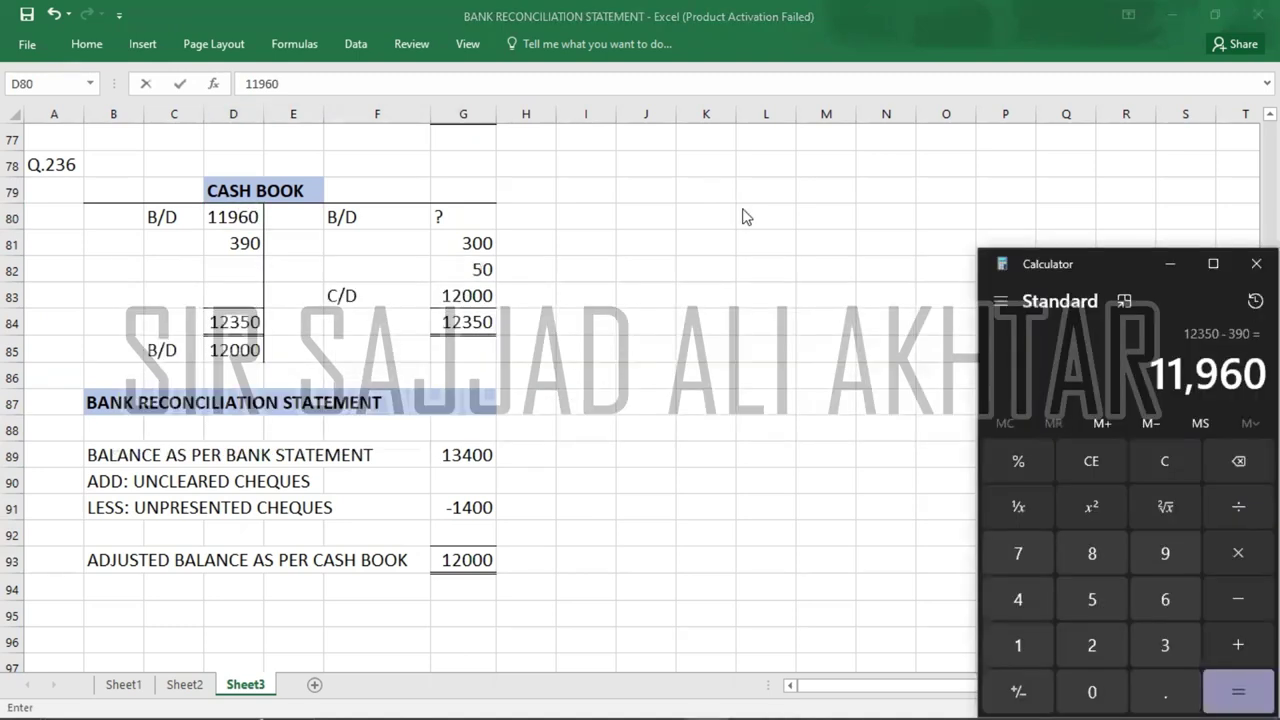
key("alt+Tab")
key("Return")
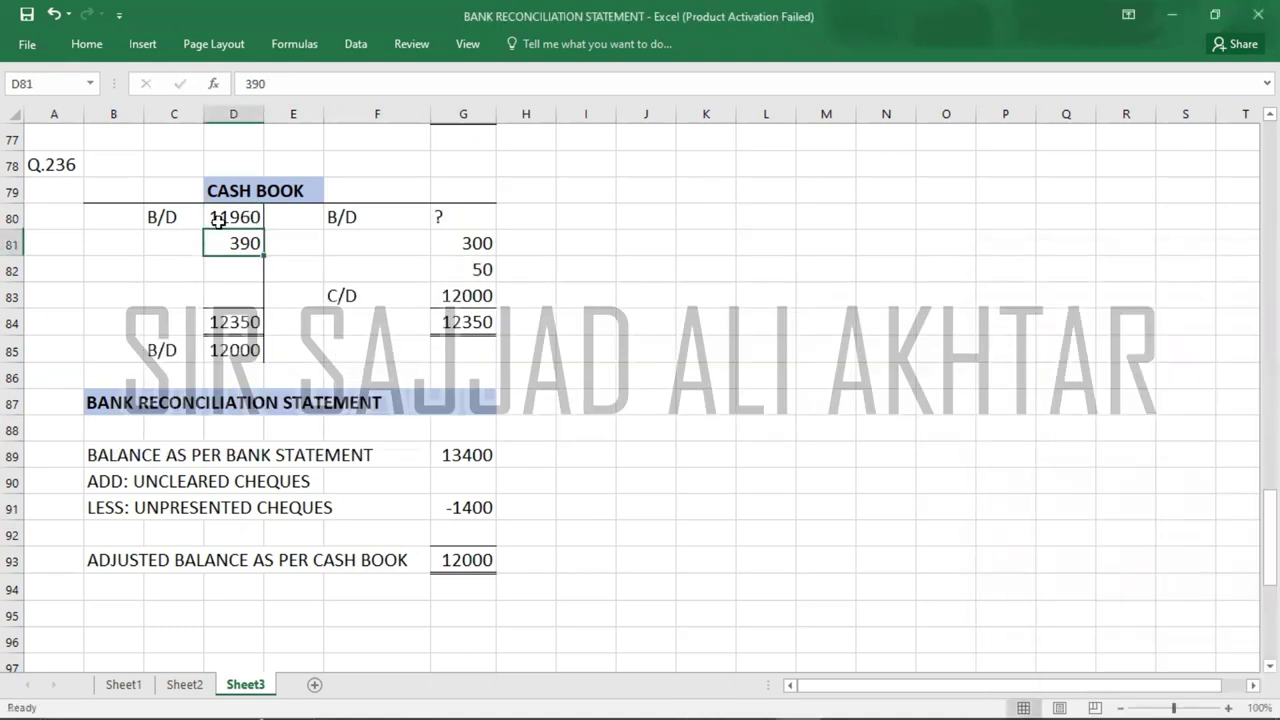
- Match the cash book's opening balance to question 236's options in the exam kit and enter answer B in cell A79
left_click(176, 222)
key("shift+Right")
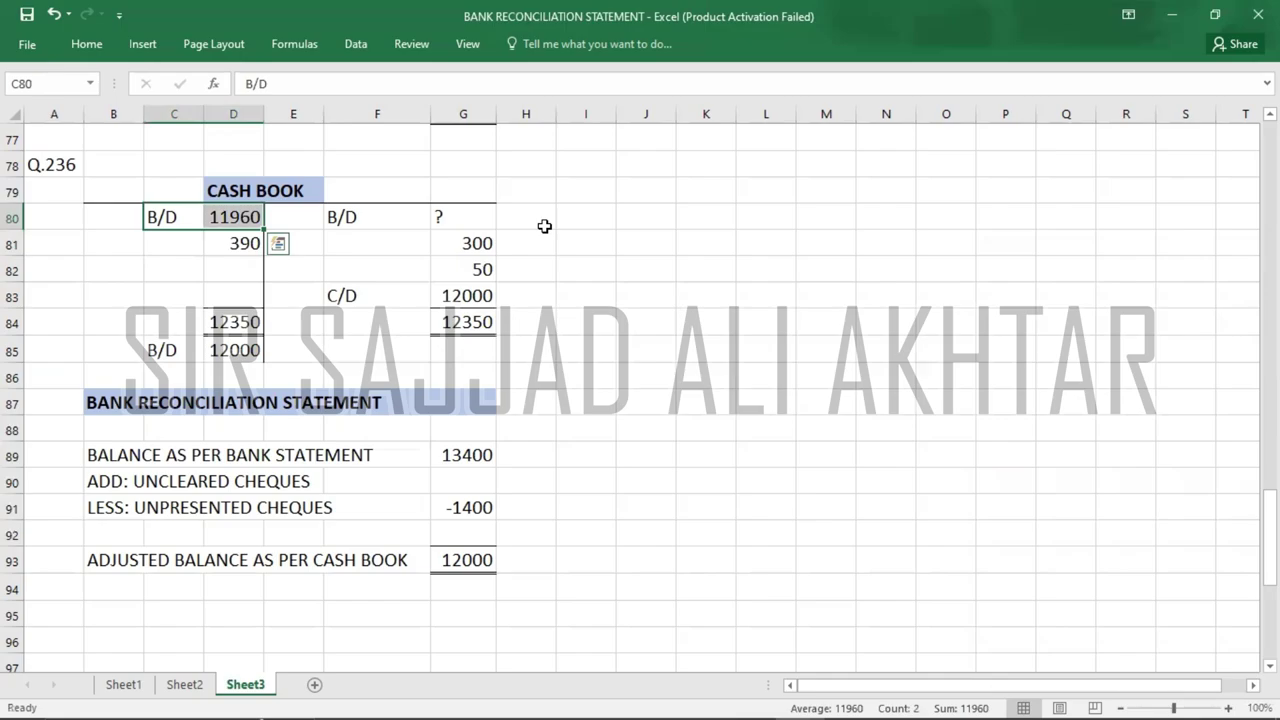
key("alt+Tab")
key("alt+Tab")
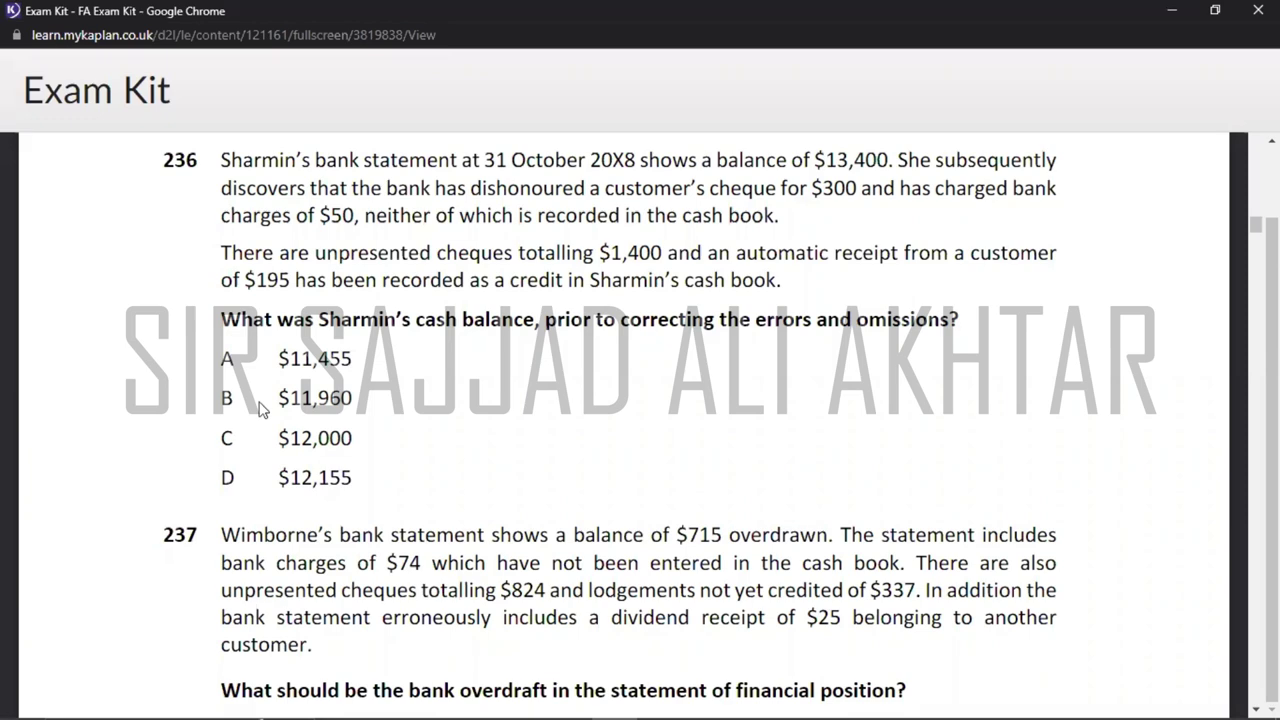
key("alt+Tab")
key("Left")
key("Left")
key("Left")
key("Up")
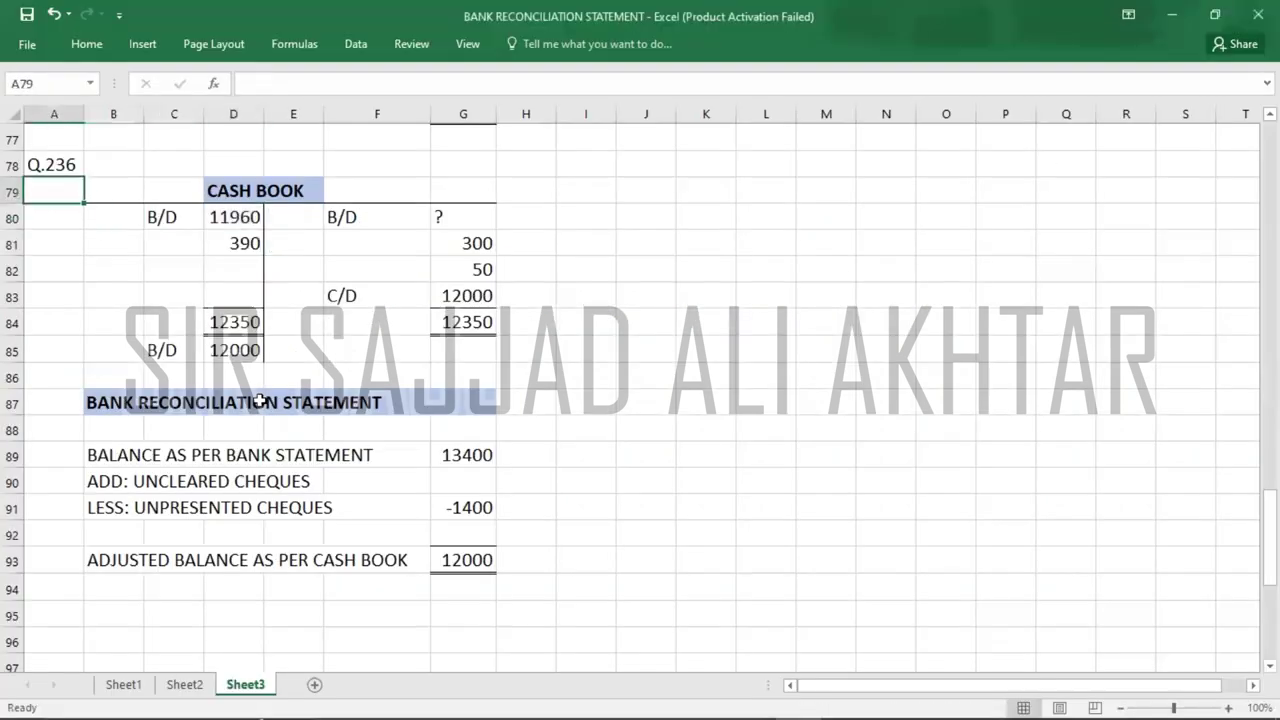
type("B")
key("Down")
- Switch to the exam kit in Chrome and examine question 237 with its answer options
key("Down")
key("Down")
key("Down")
key("Down")
key("Down")
key("Down")
key("Down")
key("Down")
key("Down")
key("Down")
key("Down")
key("Down")
key("Down")
key("Down")
key("Down")
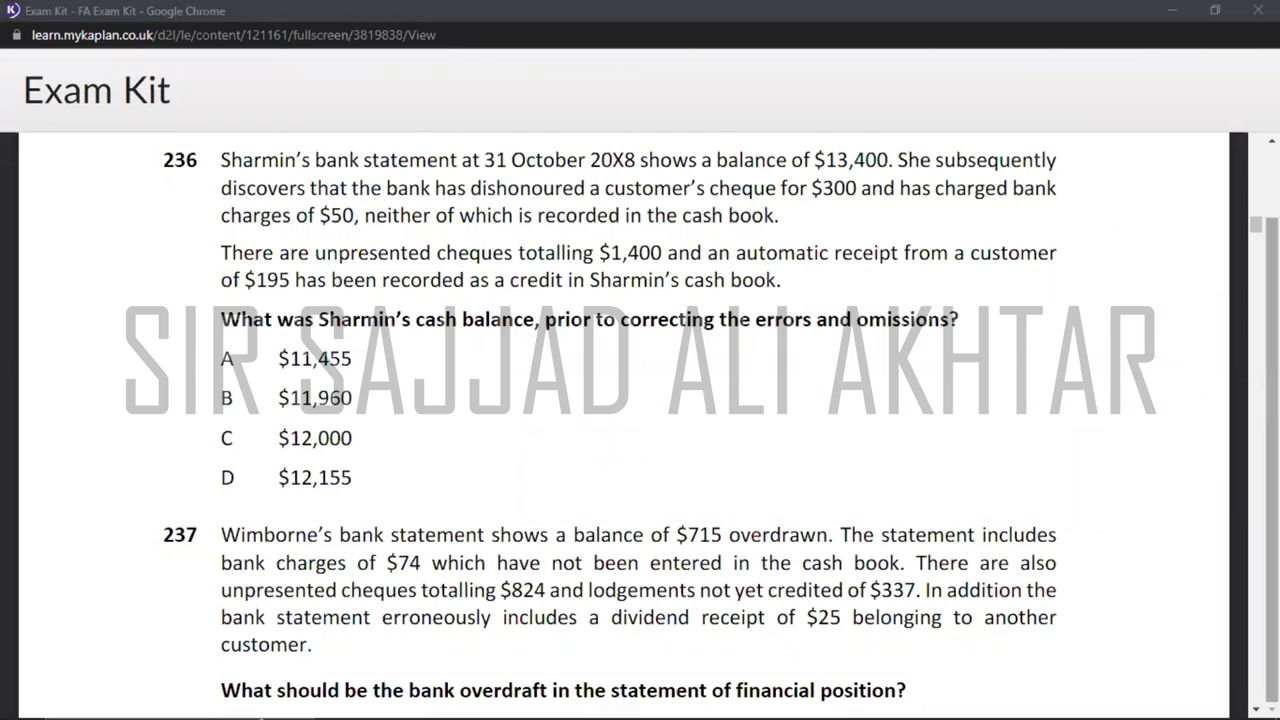
scroll(640, 420, "down", 3)
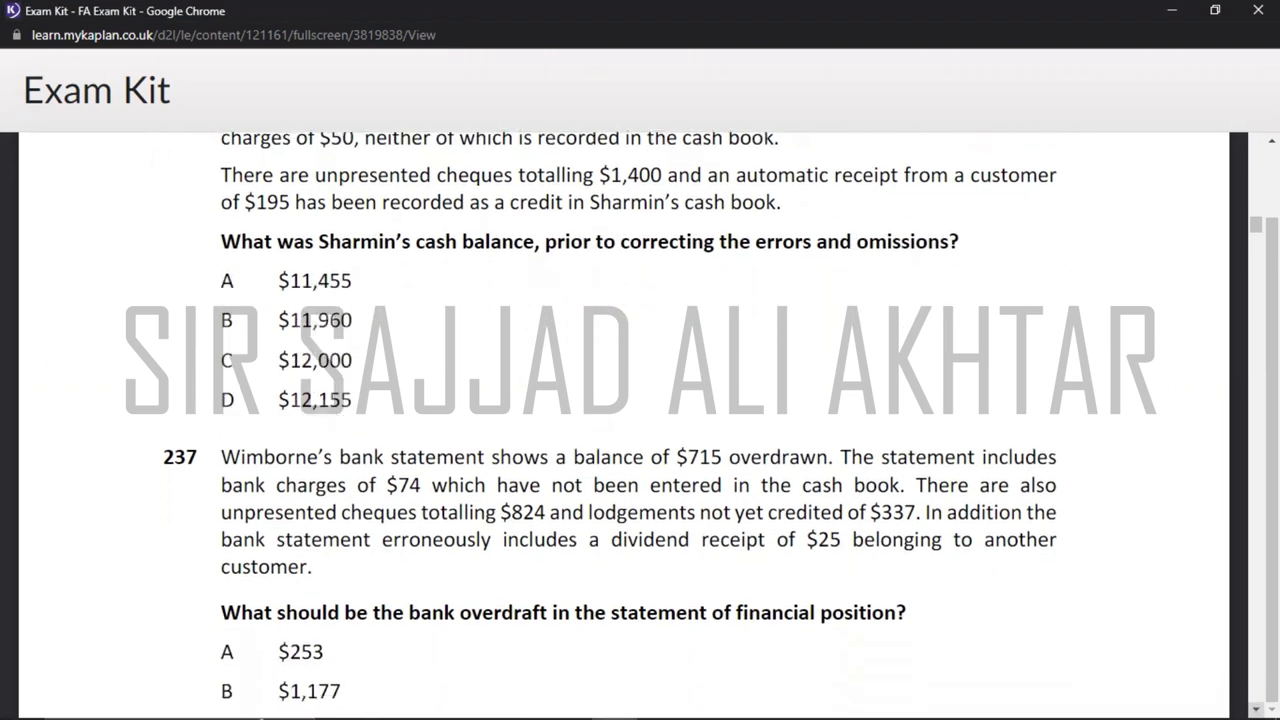
scroll(640, 420, "down", 2)
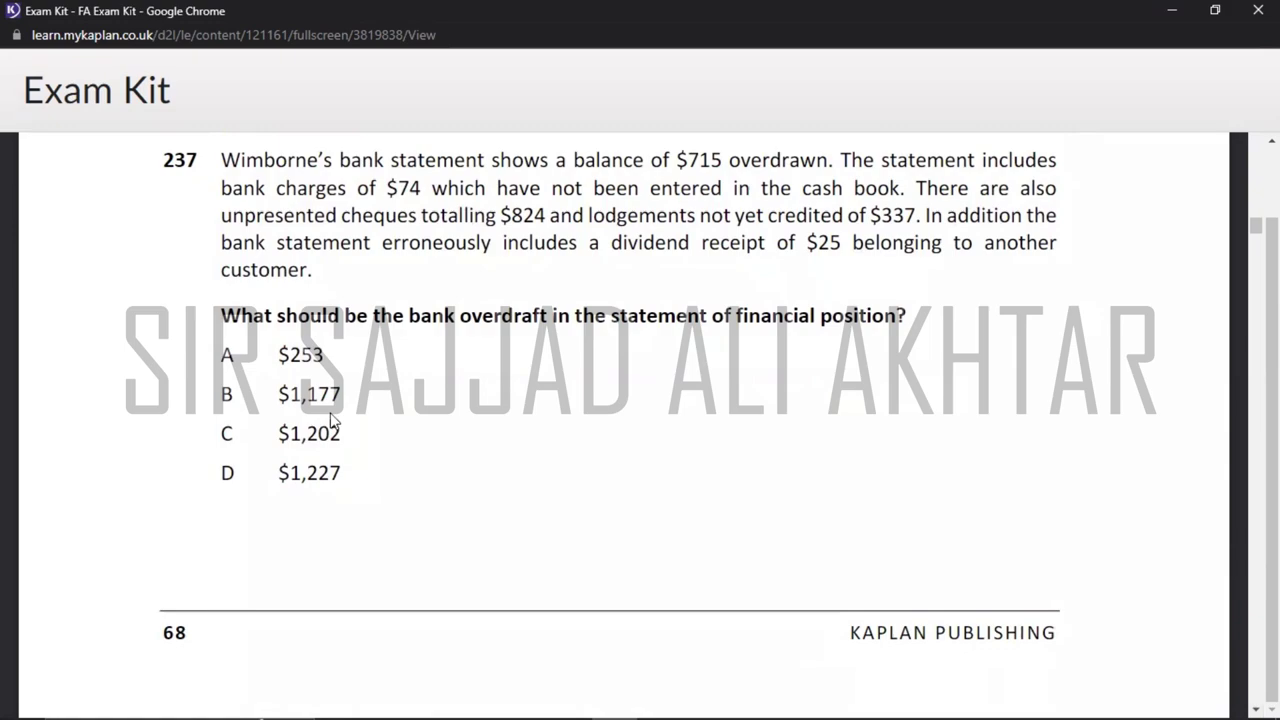
- Enter Q.237 as the question label in cell A95 of Sheet3 in Excel
key("alt+Tab")
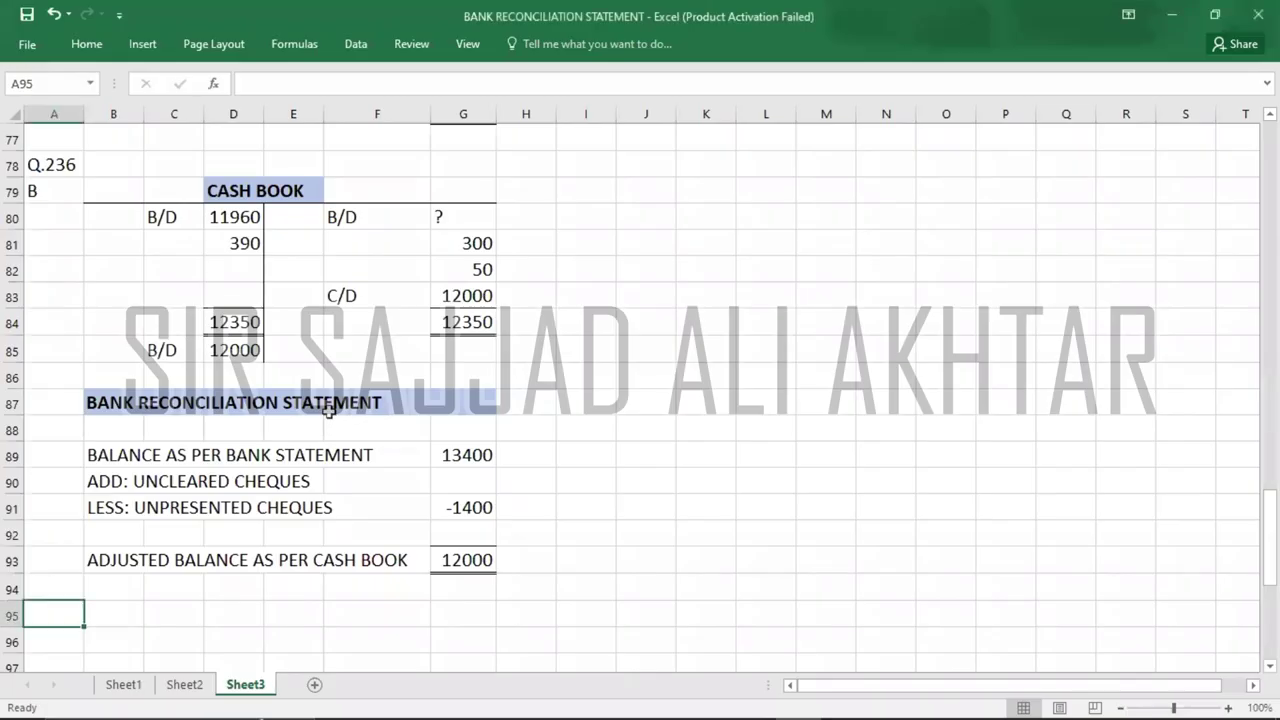
key("Down")
key("Down")
key("Down")
key("Down")
key("Down")
key("Down")
key("Down")
key("Down")
key("Down")
key("Down")
key("Down")
key("Down")
key("Down")
key("Down")
key("Down")
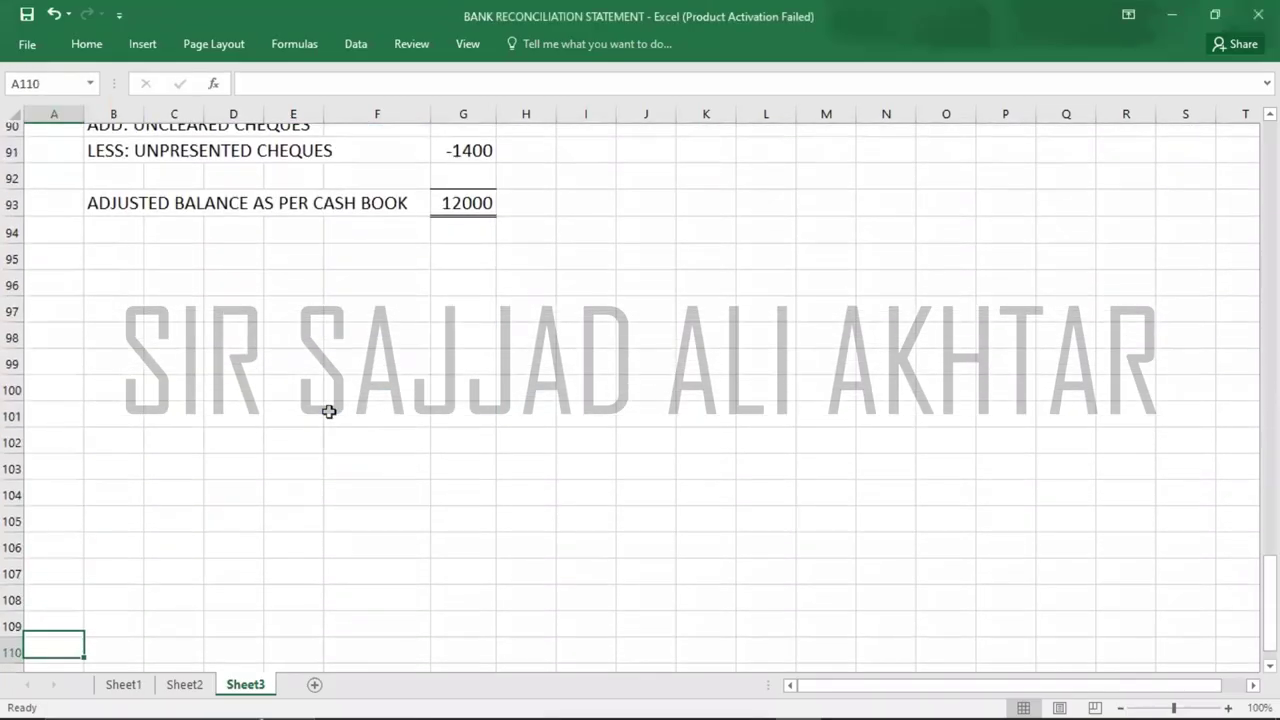
key("Up")
key("Up")
key("Up")
key("Up")
key("Up")
key("Up")
key("Up")
key("Up")
key("Up")
key("Up")
key("Up")
key("Up")
key("Up")
key("Up")
key("Up")
key("Up")
key("Up")
key("Up")
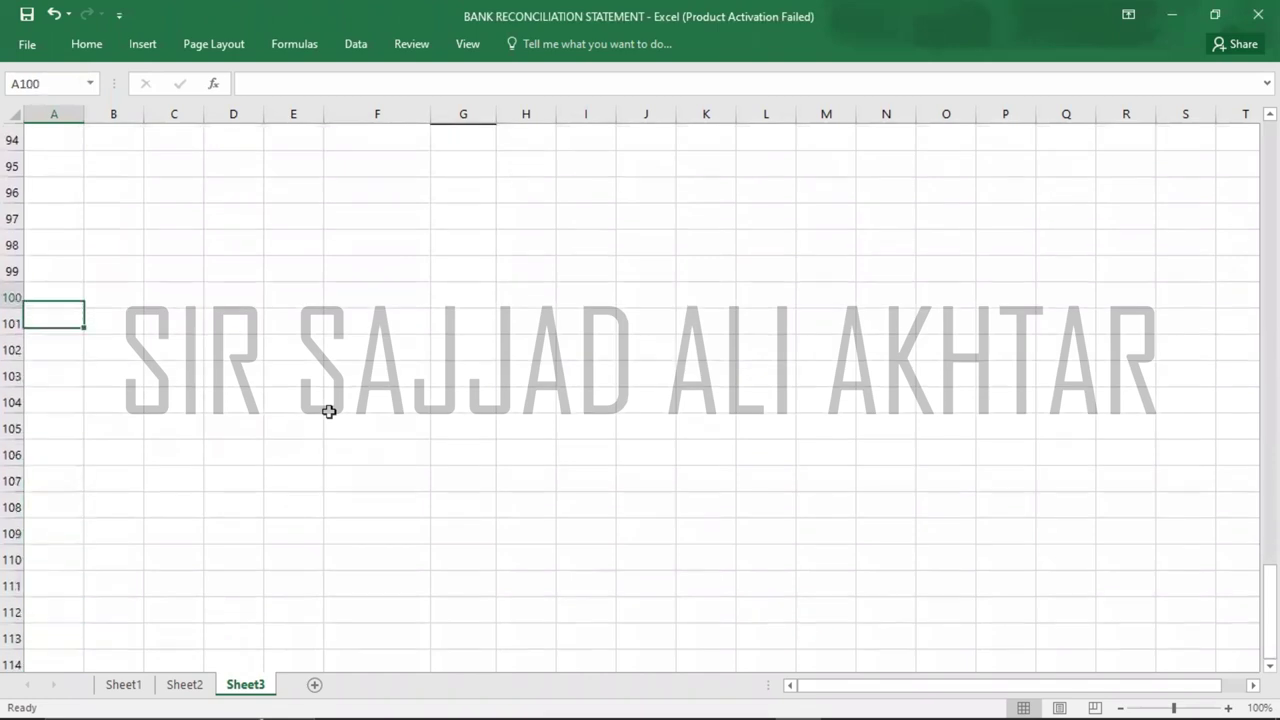
type("Q.237")
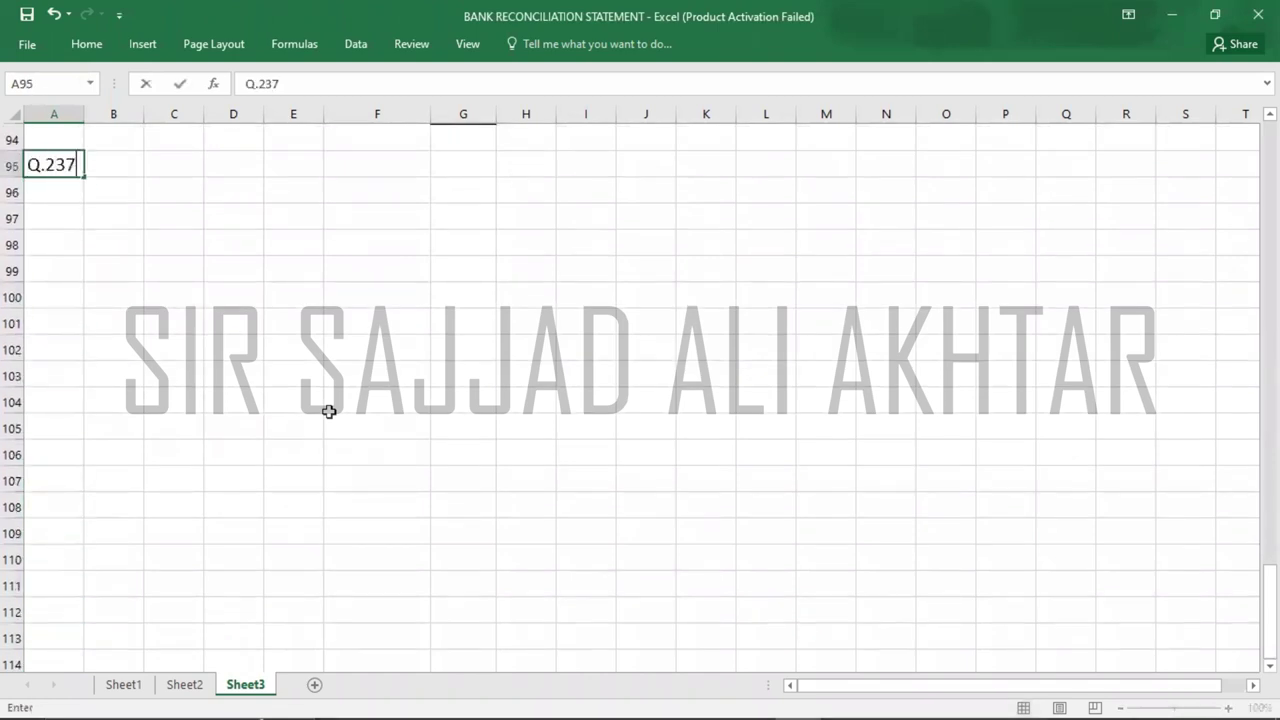
key("Return")
key("Right")
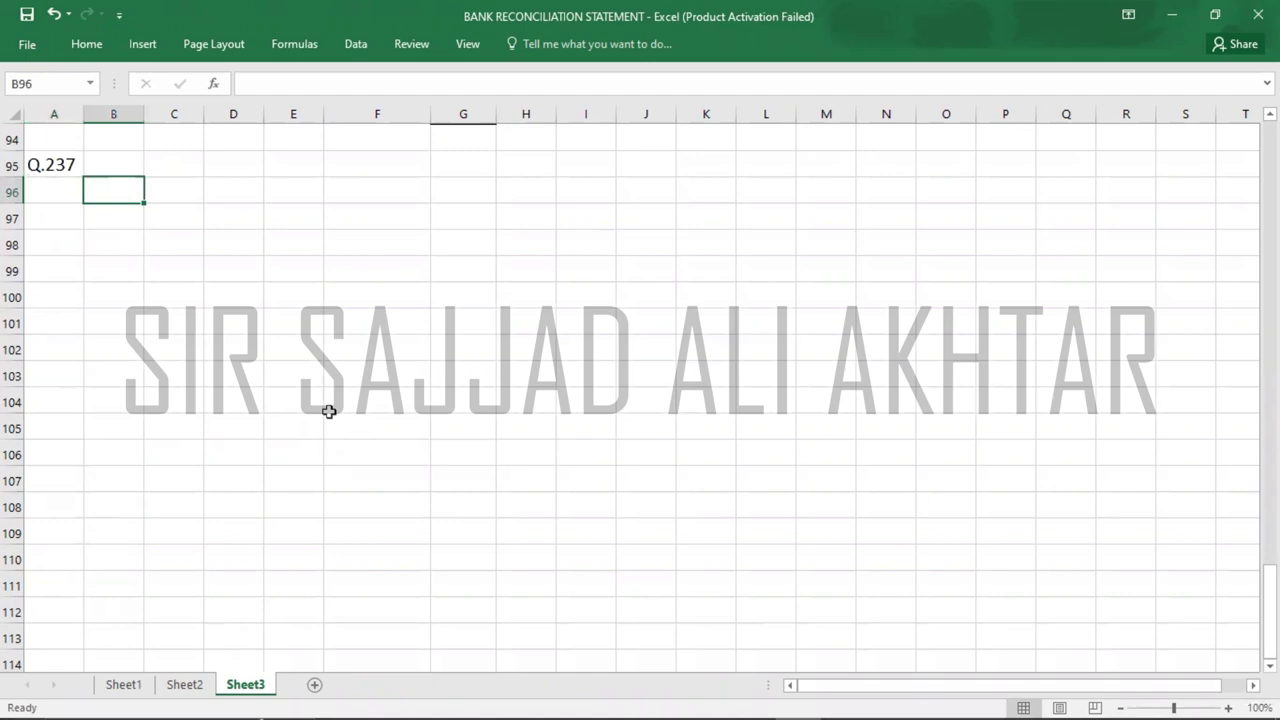
- Read question 237 in the exam kit, and copy the blank bank reconciliation statement template B11:G17 from Sheet2 in Excel
key("alt+Tab")
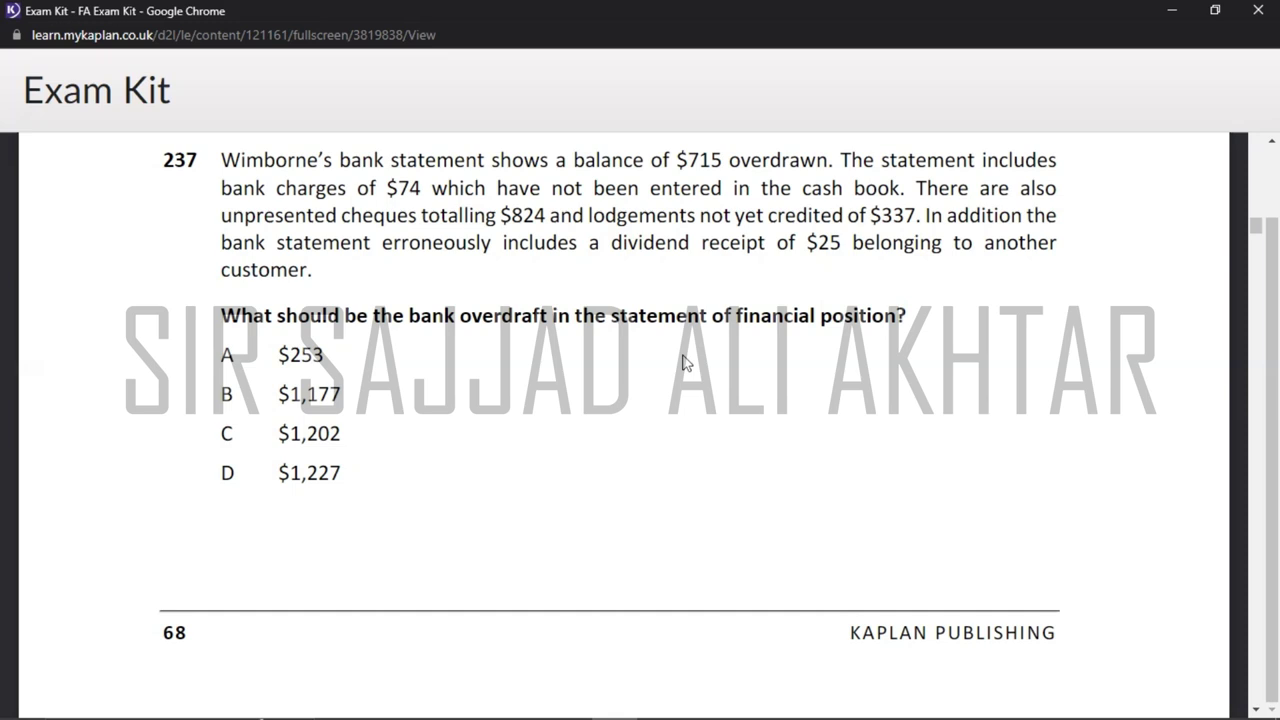
key("alt+Tab")
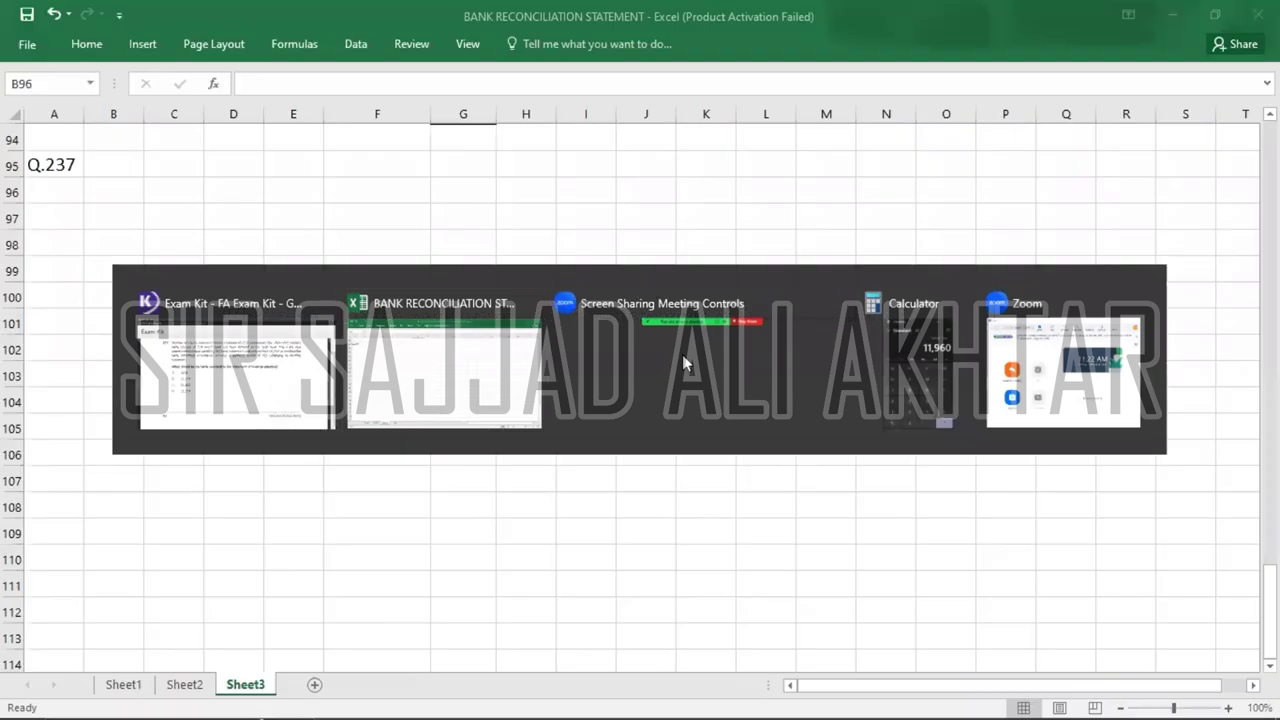
left_click(184, 685)
left_click(90, 380)
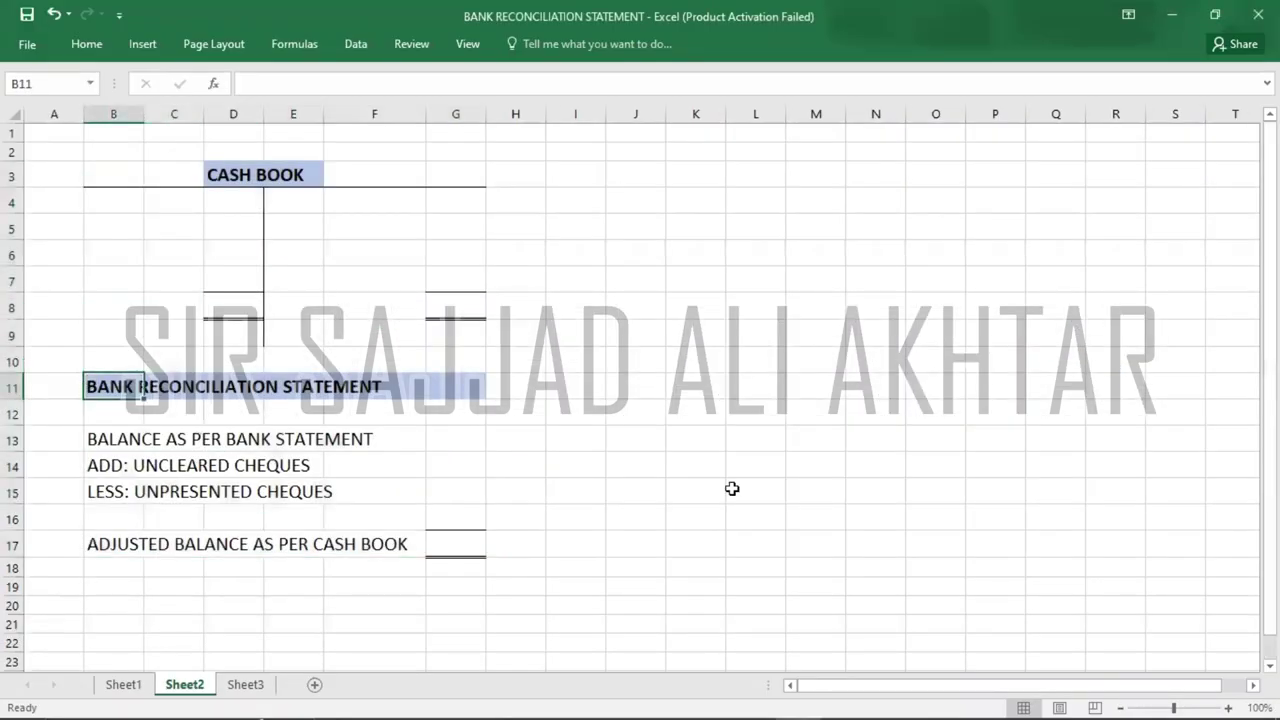
key("shift+Right")
key("shift+Right")
key("shift+Right")
key("shift+Right")
key("shift+Right")
key("shift+Down")
key("shift+Down")
key("shift+Down")
key("shift+Down")
key("shift+Down")
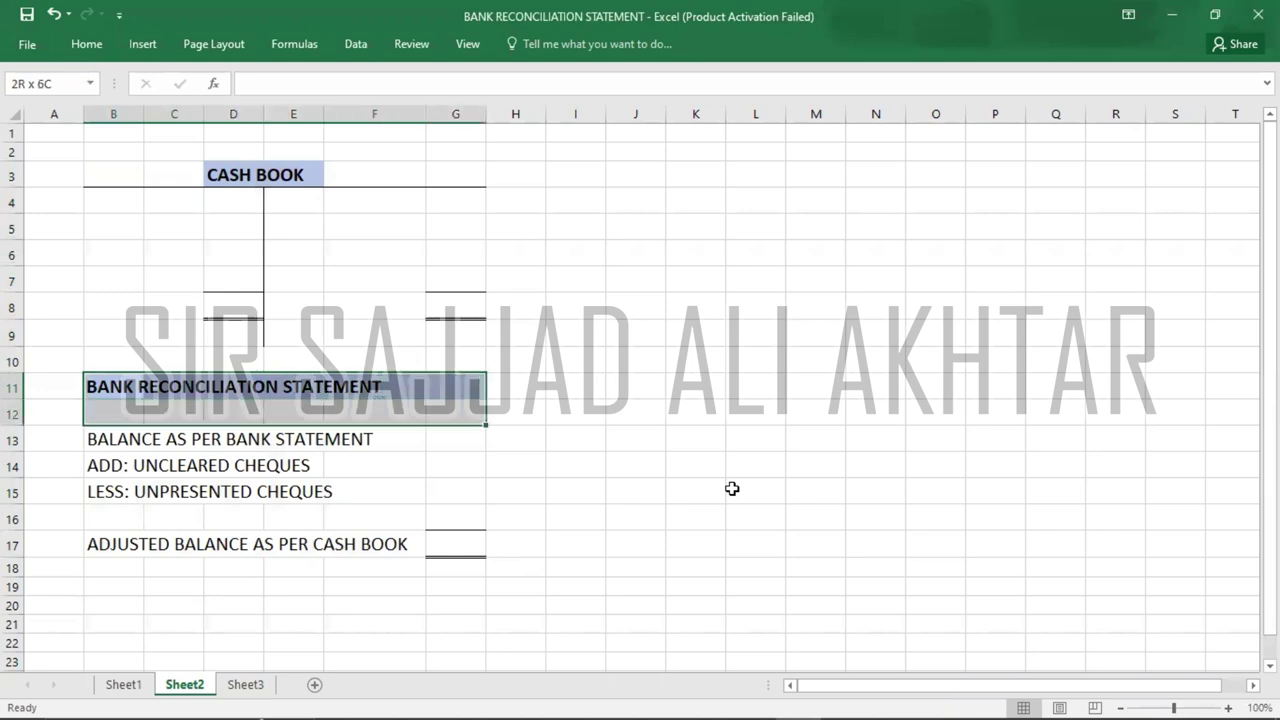
key("shift+Down")
key("ctrl+c")
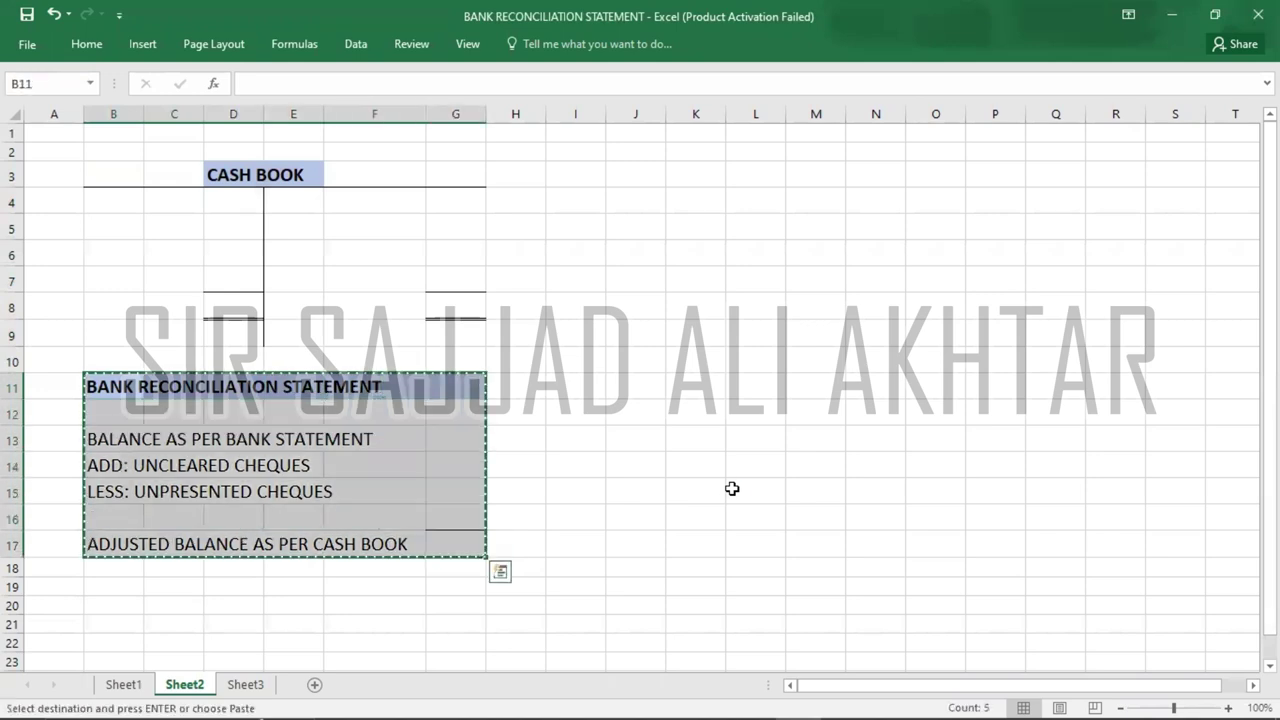
- Paste the bank reconciliation statement template at cell B96 in Sheet3, below the Q.237 label
left_click(246, 684)
key("ctrl+v")
key("shift+Up")
key("shift+Up")
key("shift+Up")
key("shift+Up")
key("shift+Up")
key("shift+Up")
- Enter the overdrawn balance as per bank statement from question 237 as -715 in cell G98
key("Tab")
key("Tab")
key("Tab")
key("Tab")
key("Tab")
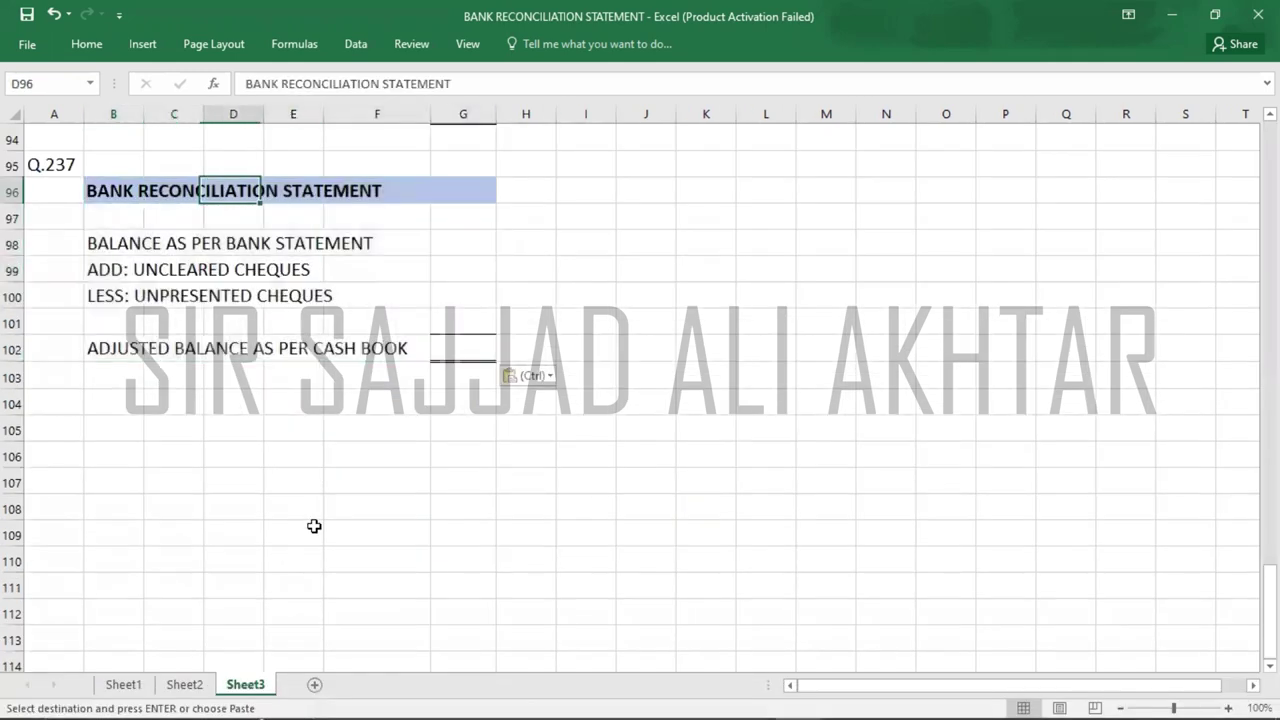
key("Down")
key("Down")
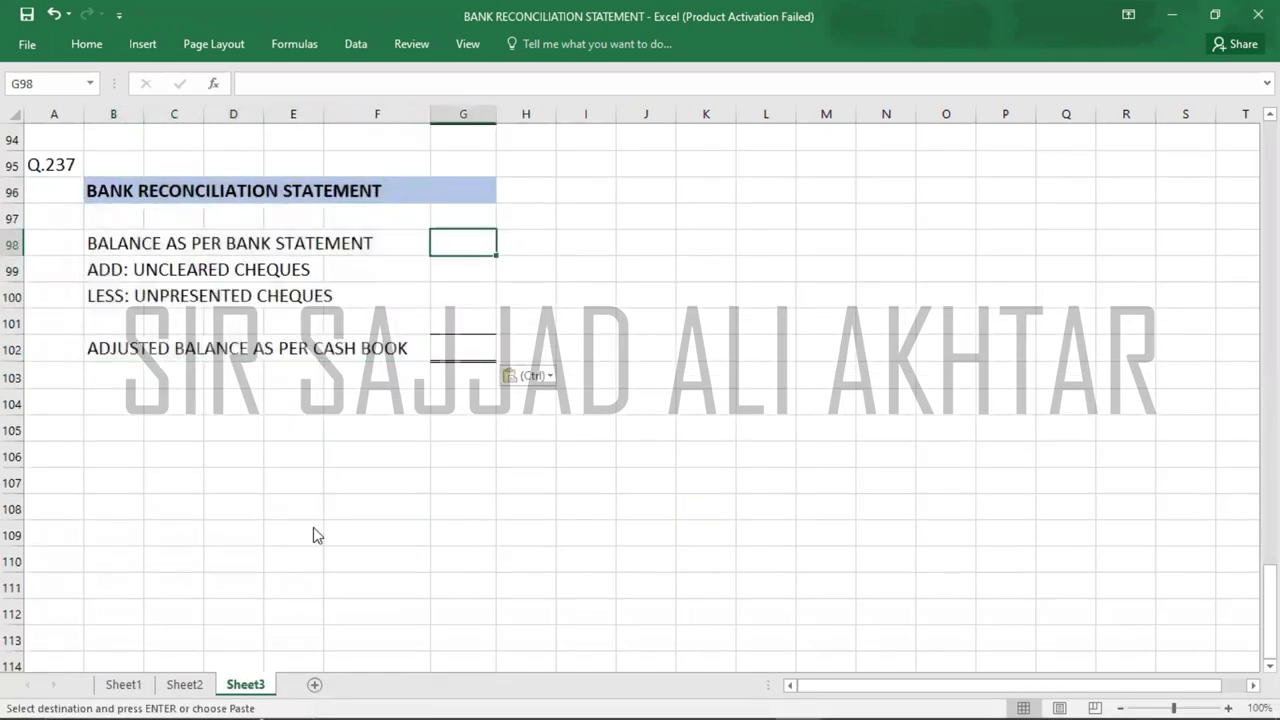
key("alt+Tab")
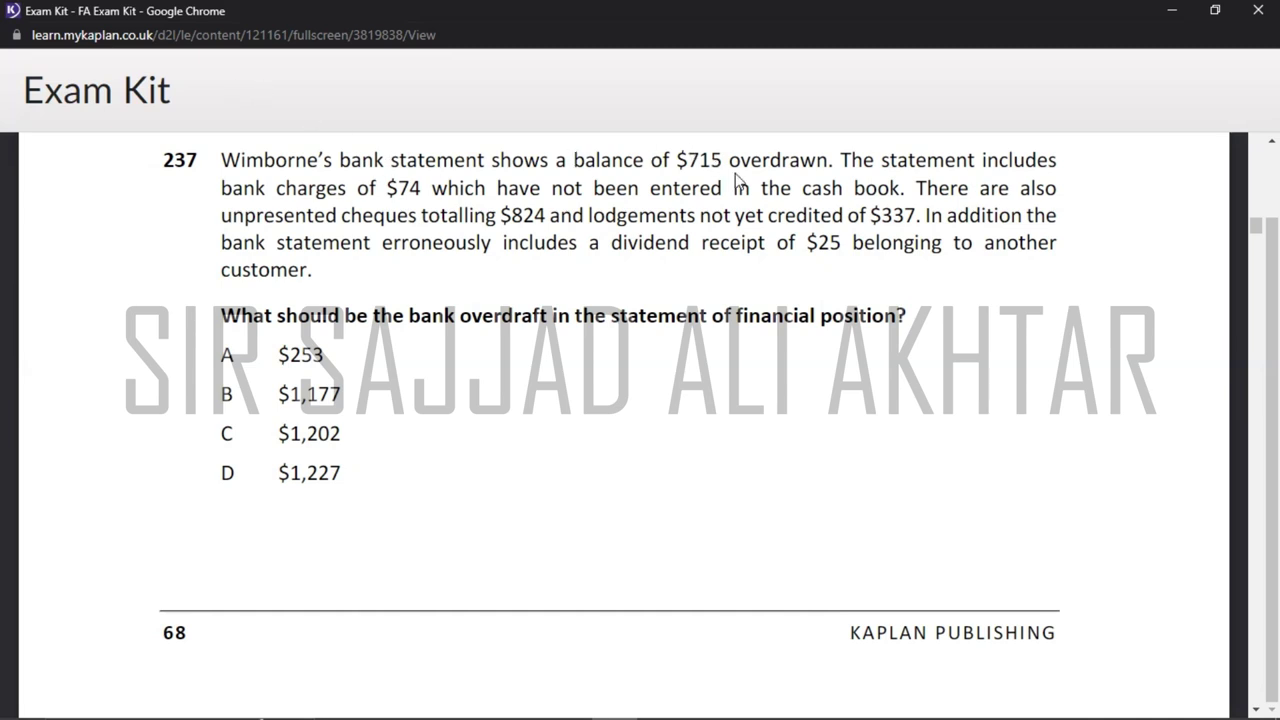
key("alt+Tab")
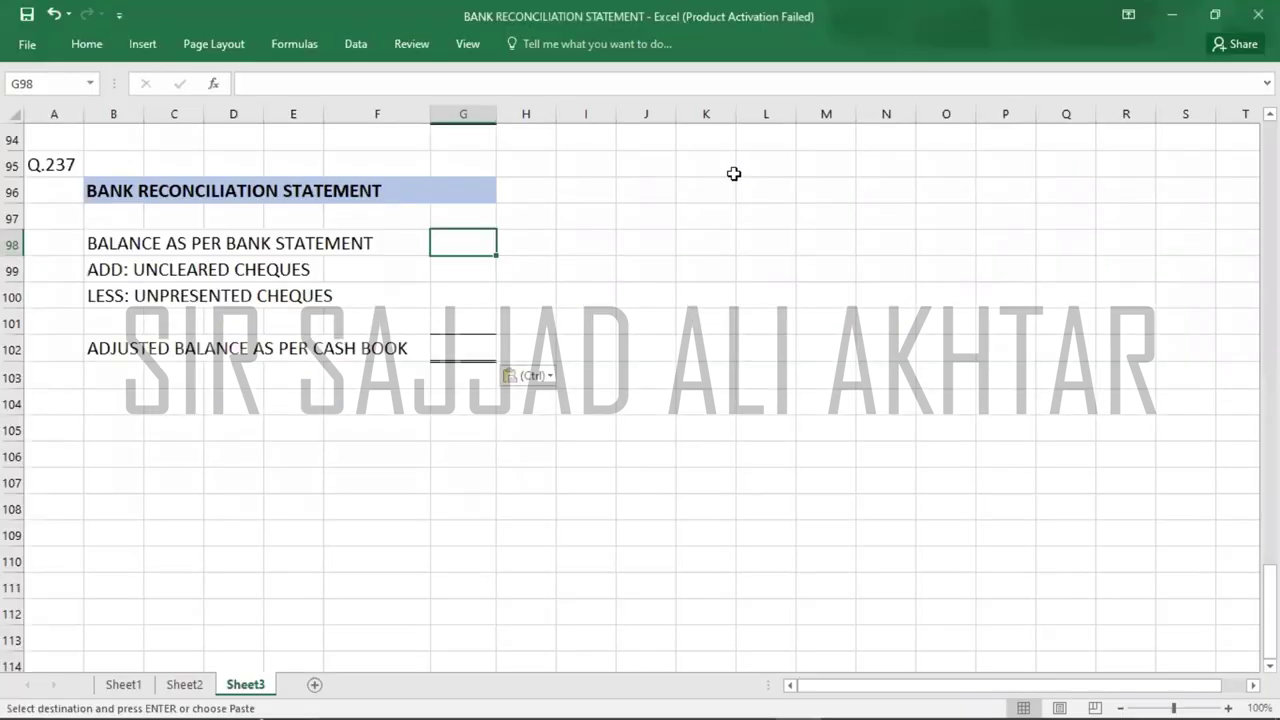
type("-715")
key("Return")
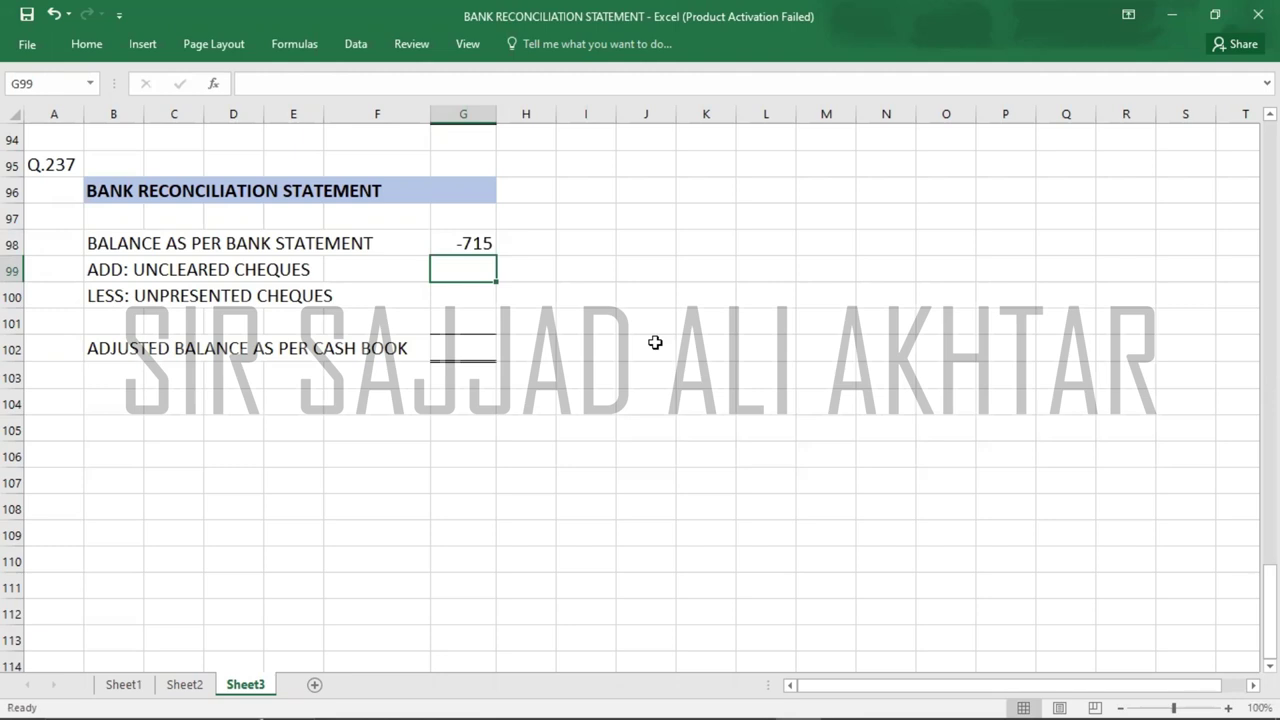
- Enter the unpresented cheques from question 237 as -824 in cell G100
key("alt+Tab")
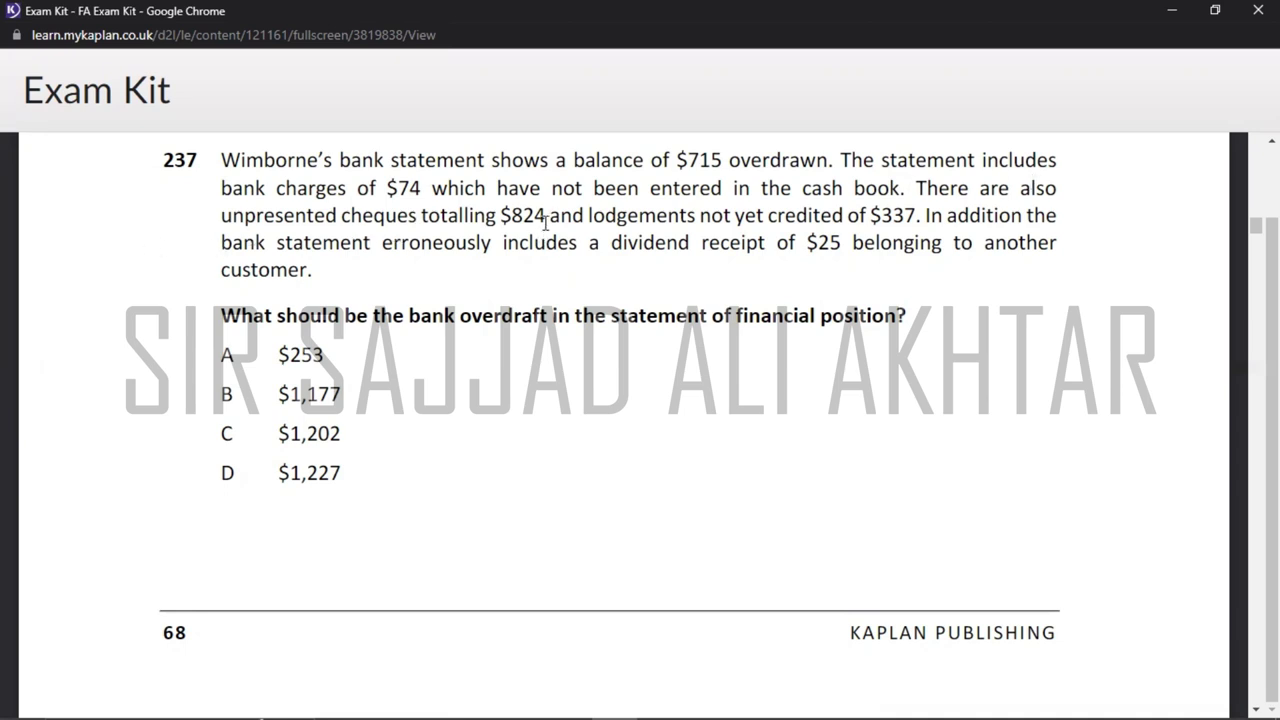
key("alt+Tab")
key("Down")
type("-82")
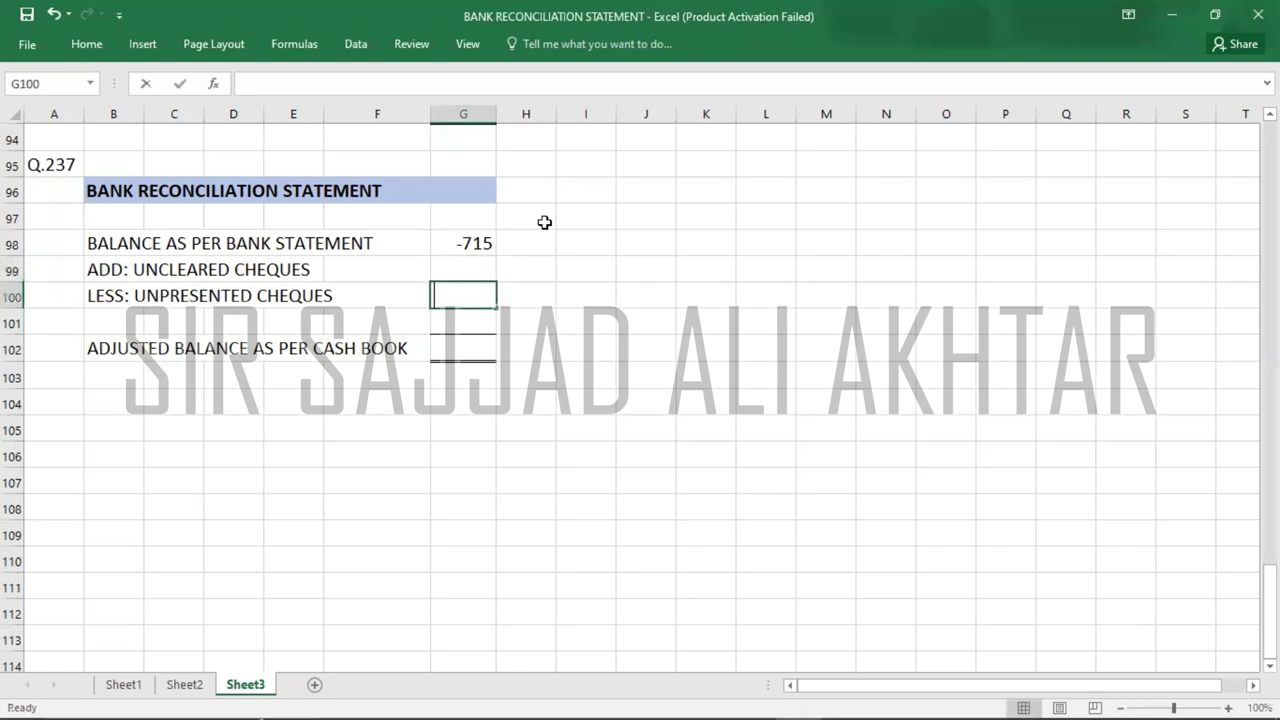
type("4")
key("Return")
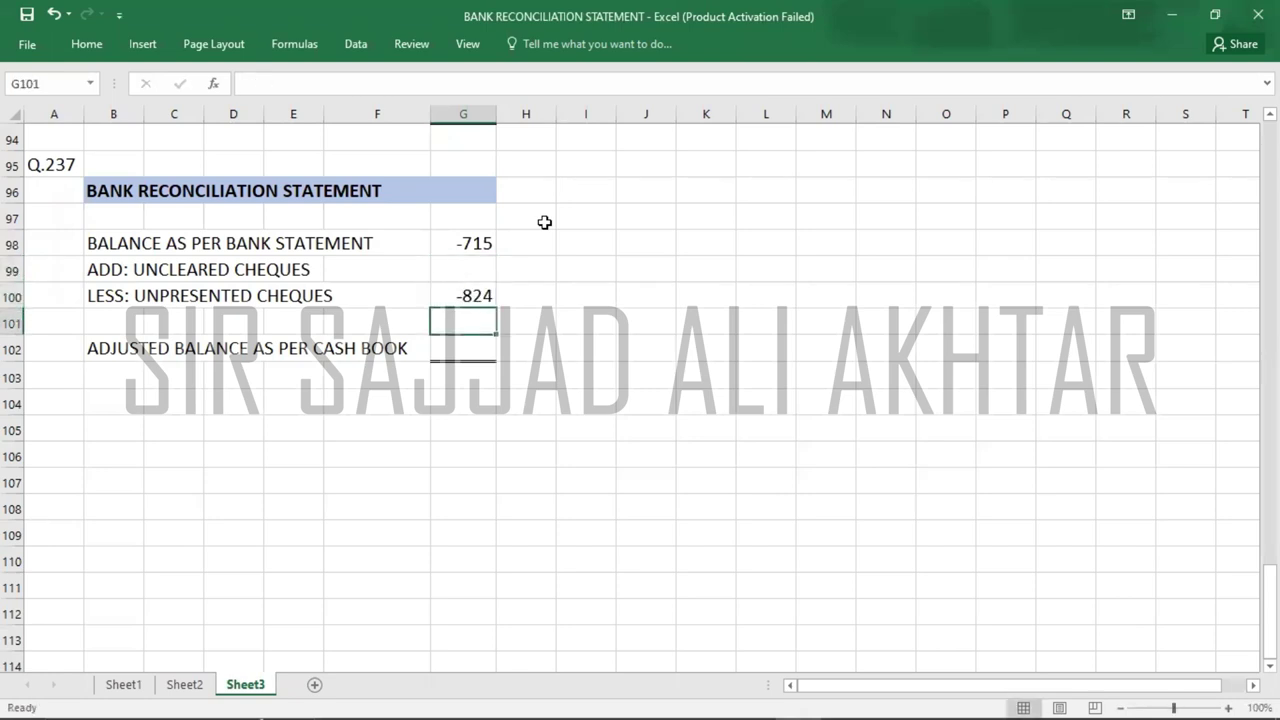
- Check question 237 for the lodgements not yet credited, and enter them as 337 in cell G99 for uncleared cheques
key("alt+Tab")
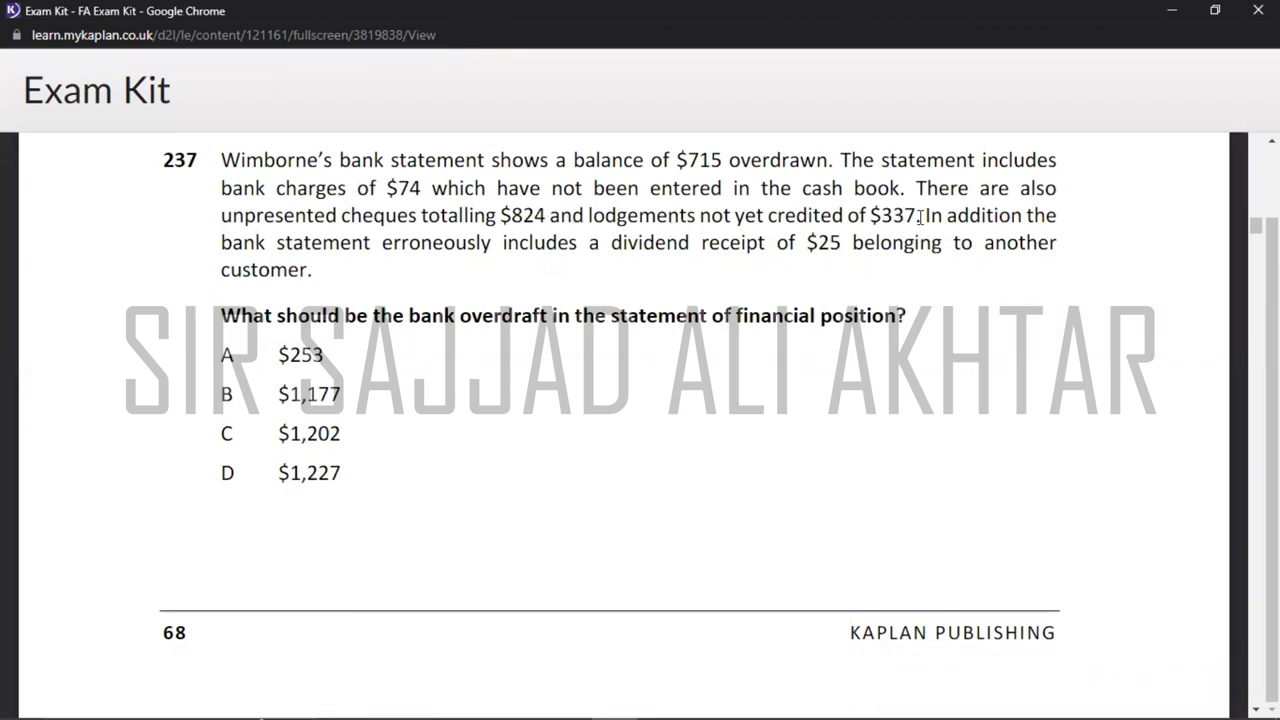
key("alt+Tab")
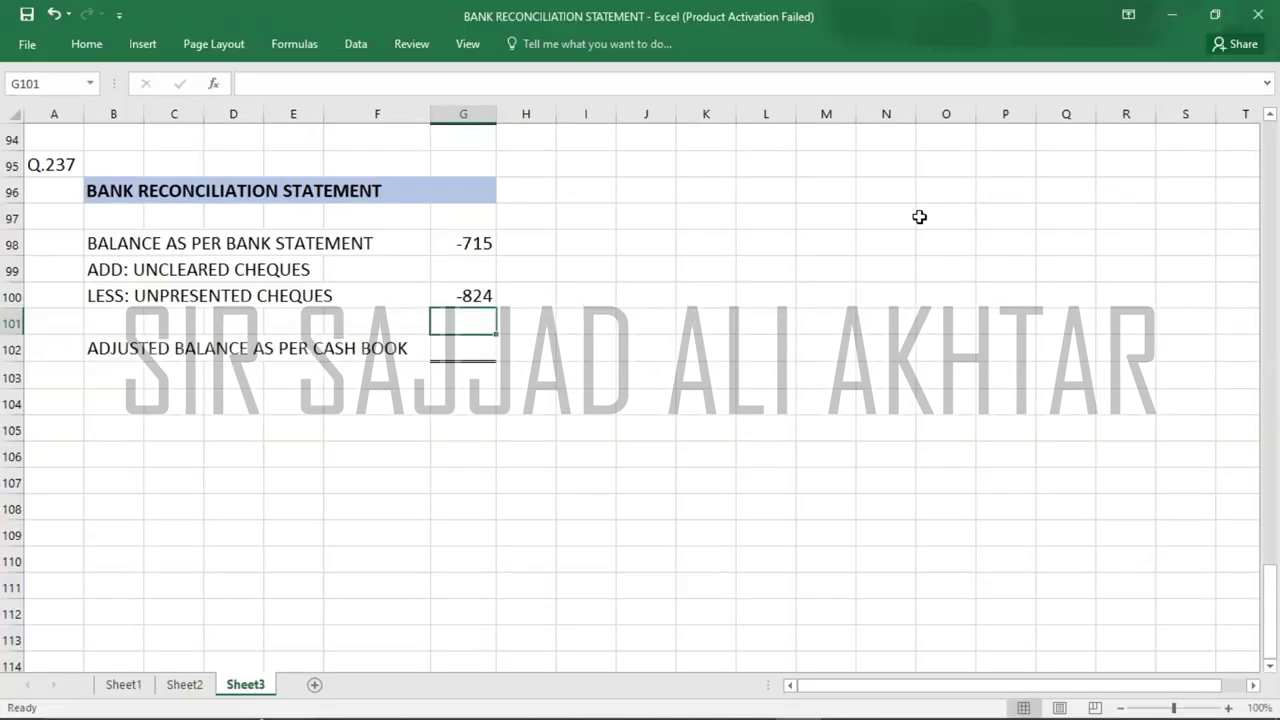
key("Up")
key("Up")
type("337")
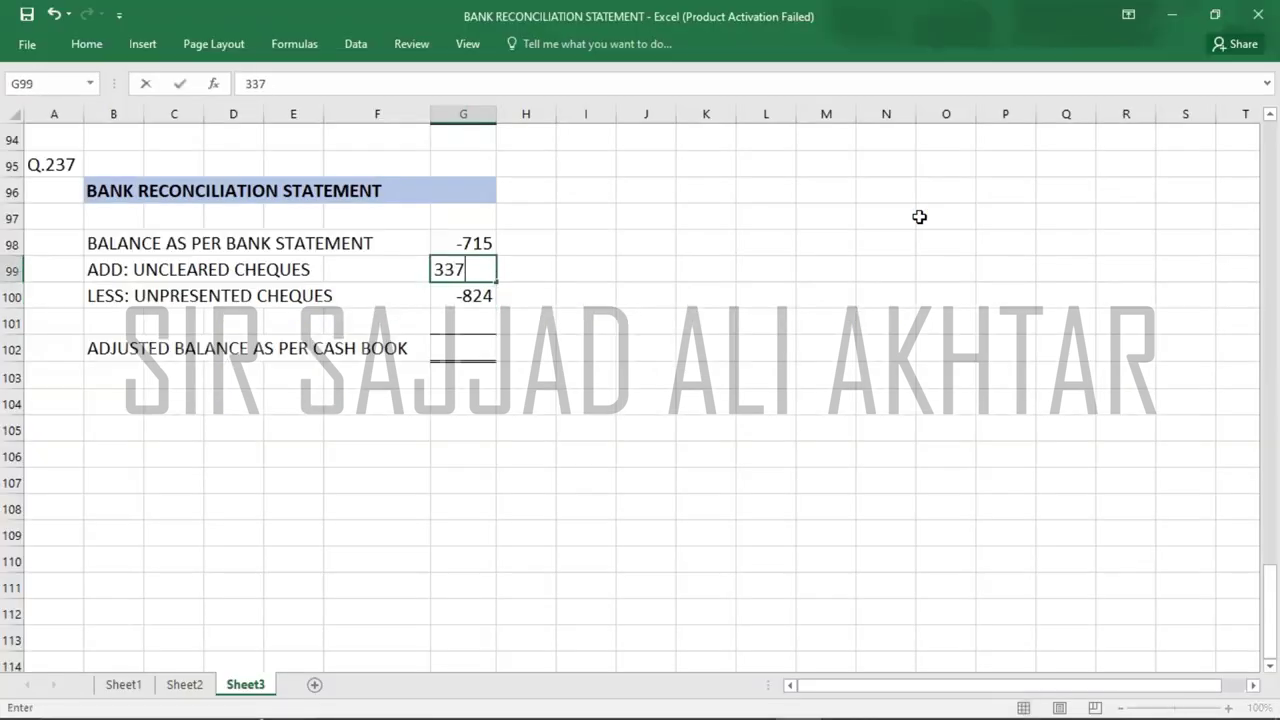
key("Down")
key("Down")
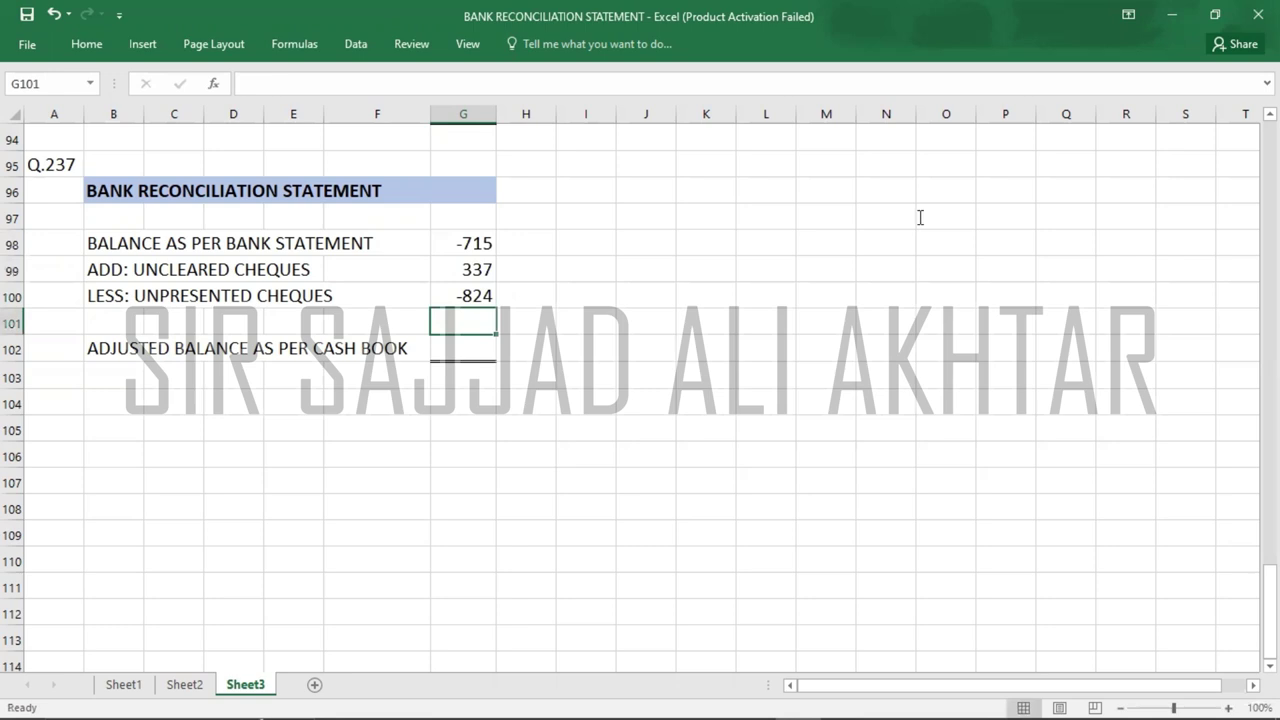
- Enter the erroneous dividend receipt from question 237 as -25 in cell G101, labelled LESS: BANK ERROR in B101
key("alt+Tab")
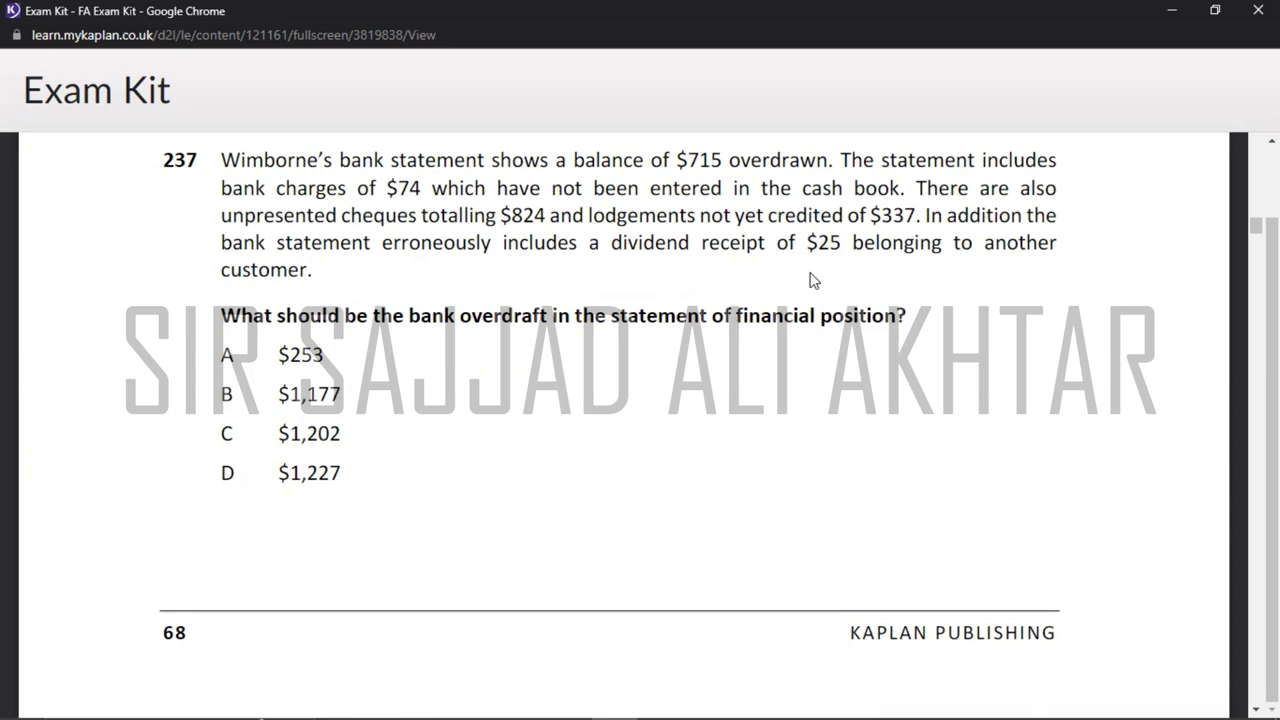
key("alt+Tab")
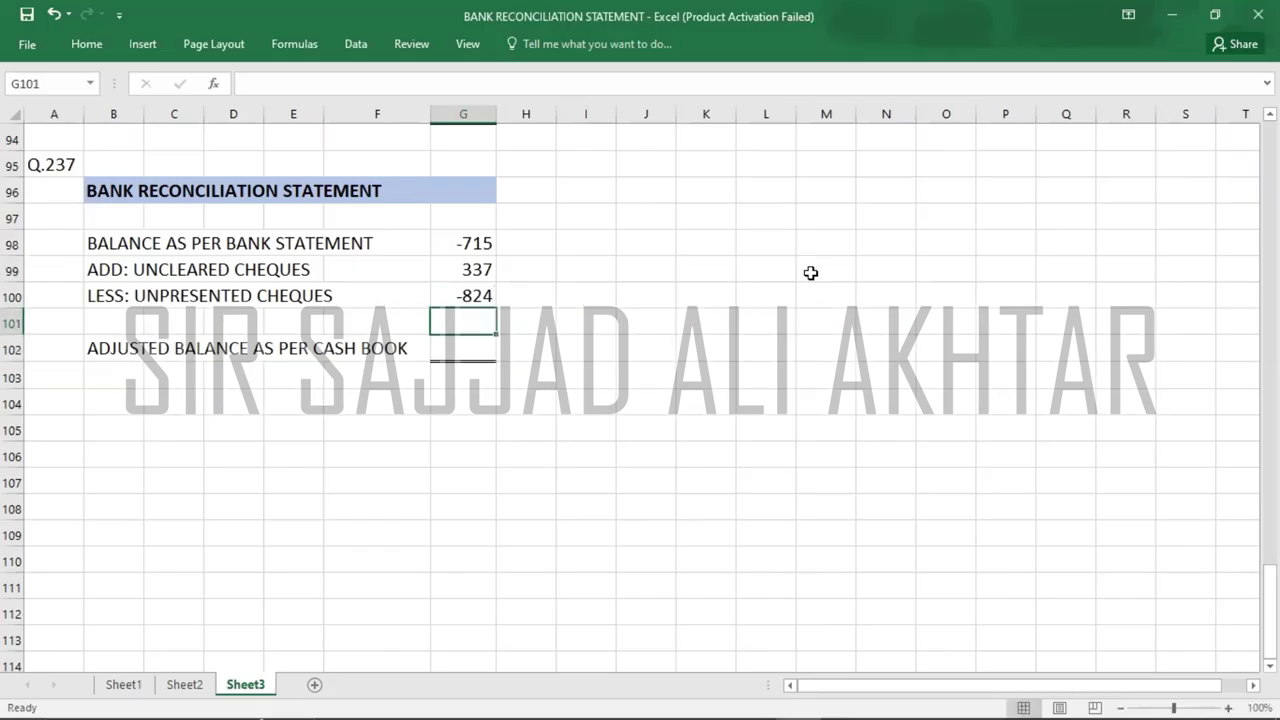
type("-25")
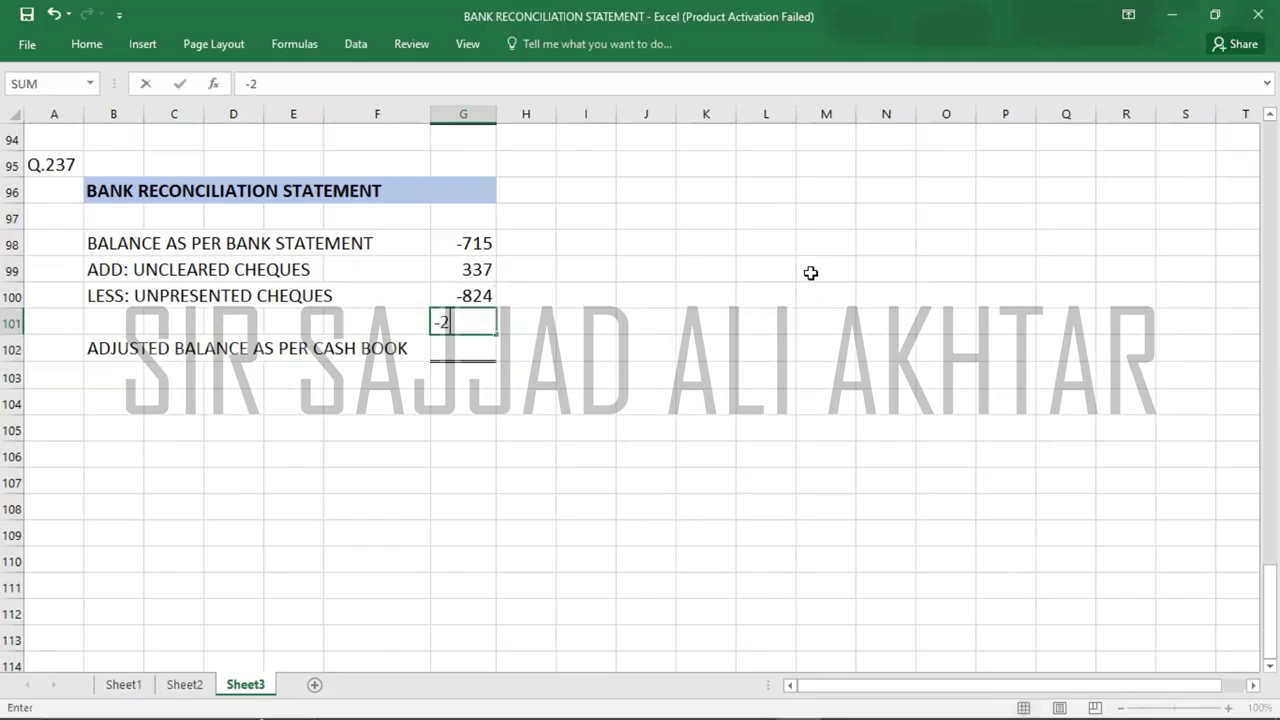
key("Left")
key("Left")
key("Left")
key("Left")
key("Left")
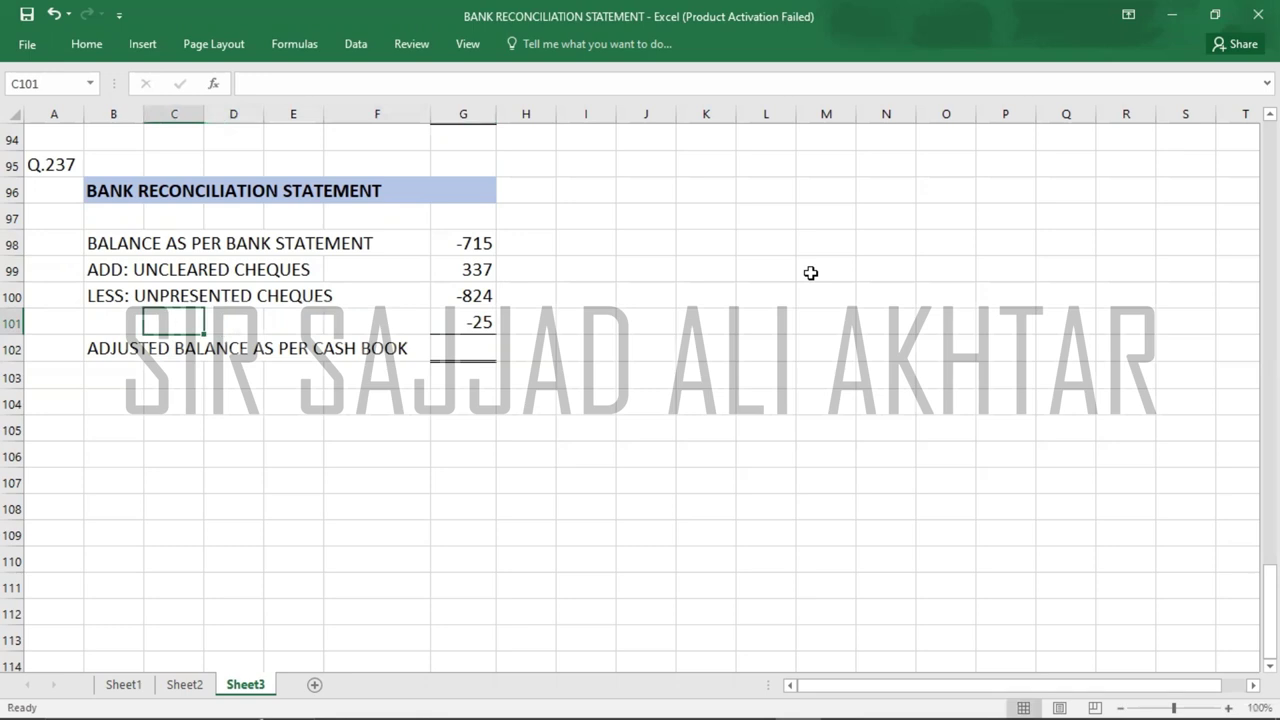
type("LESS: ")
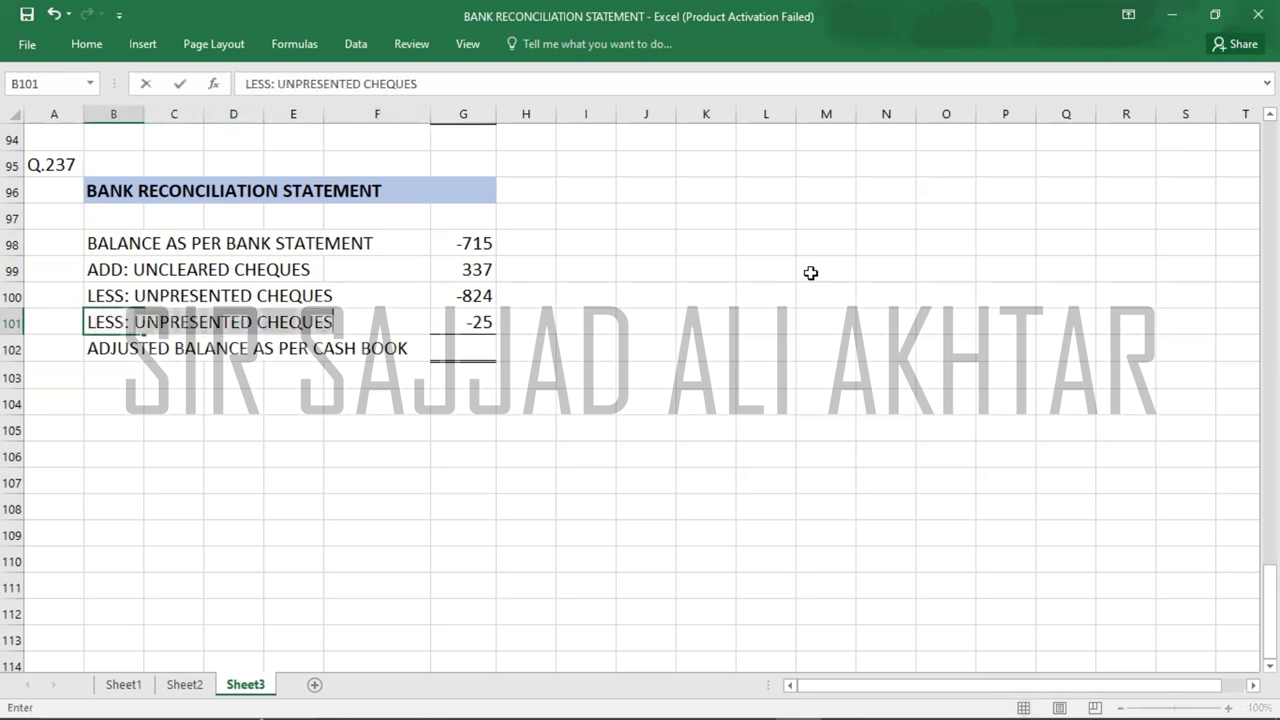
type("BANK ERROR")
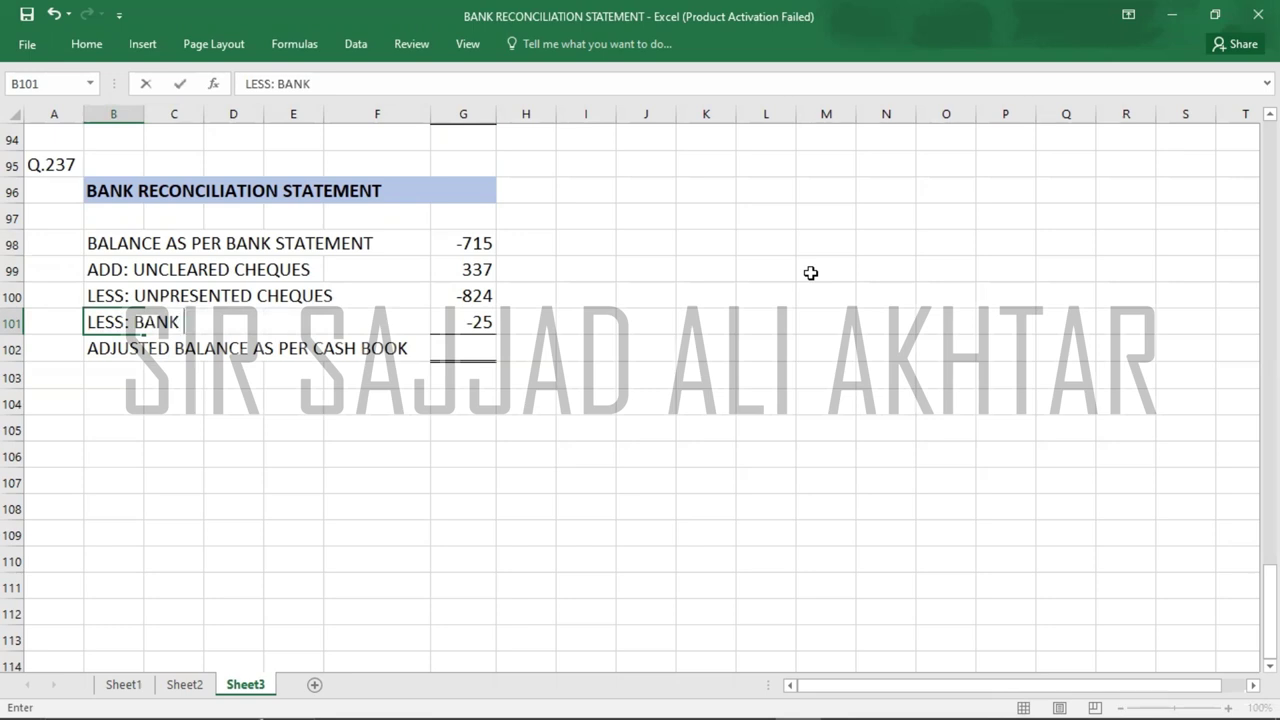
- Calculate the adjusted cash book balance in Calculator as -715 + 337 - 824 - 25
key("Right")
key("Right")
key("Right")
key("Right")
key("Right")
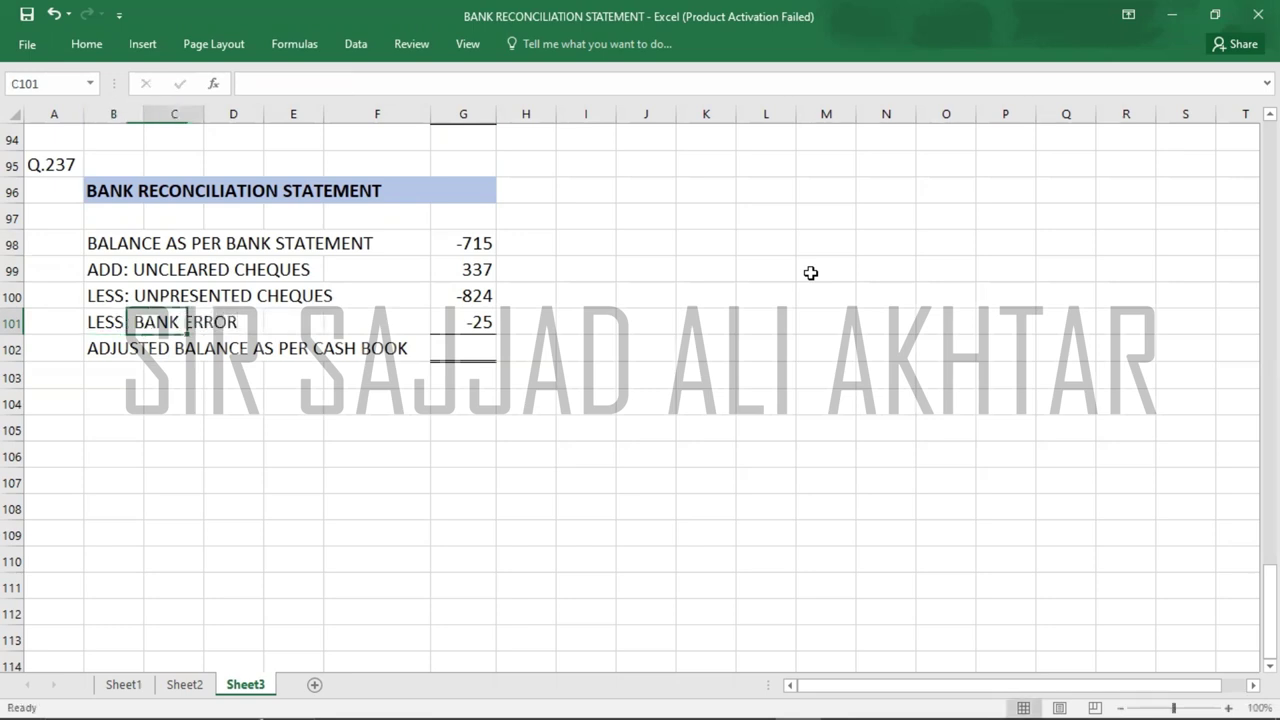
key("Down")
key("Down")
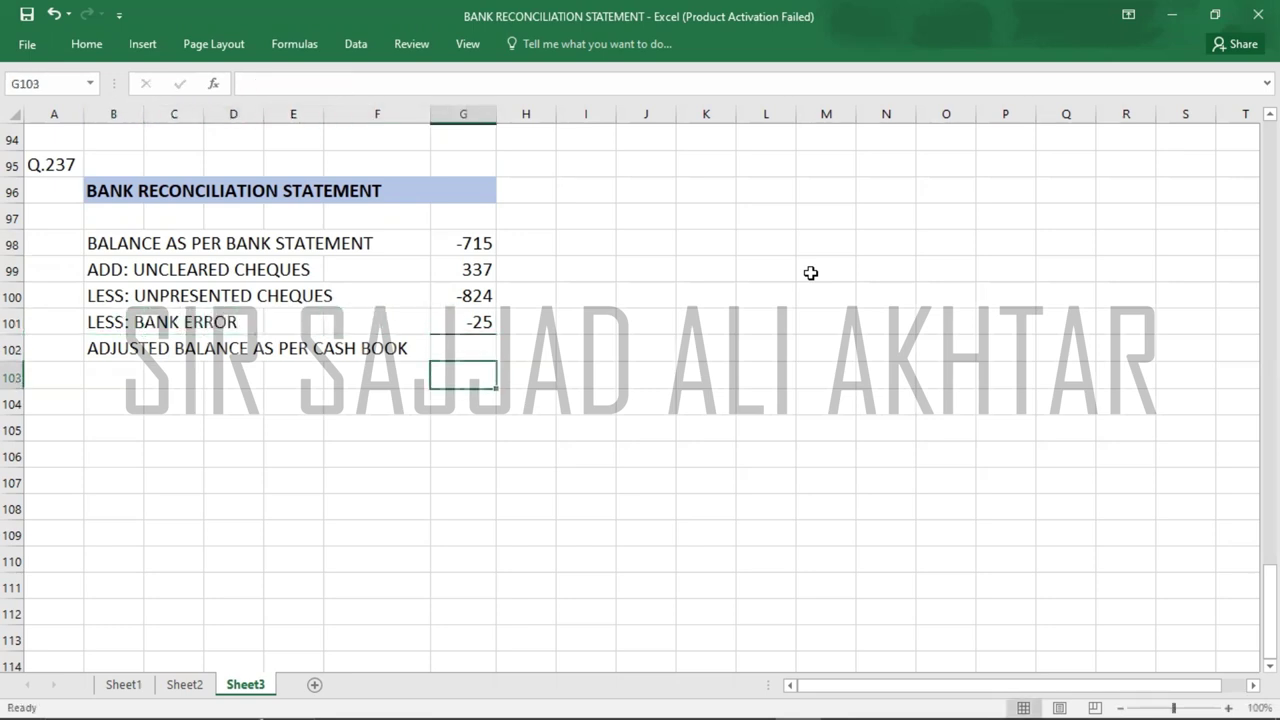
key("Down")
key("alt+Tab")
key("alt+Tab")
key("alt+Tab")
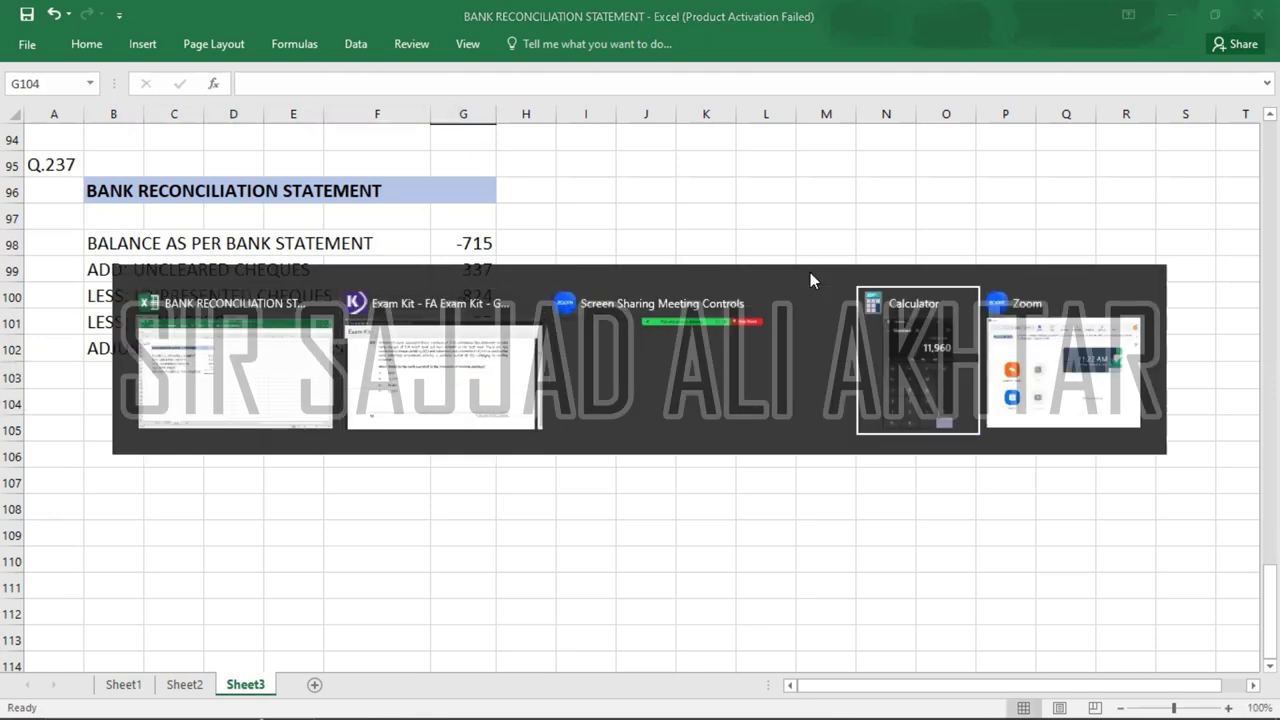
key("Escape")
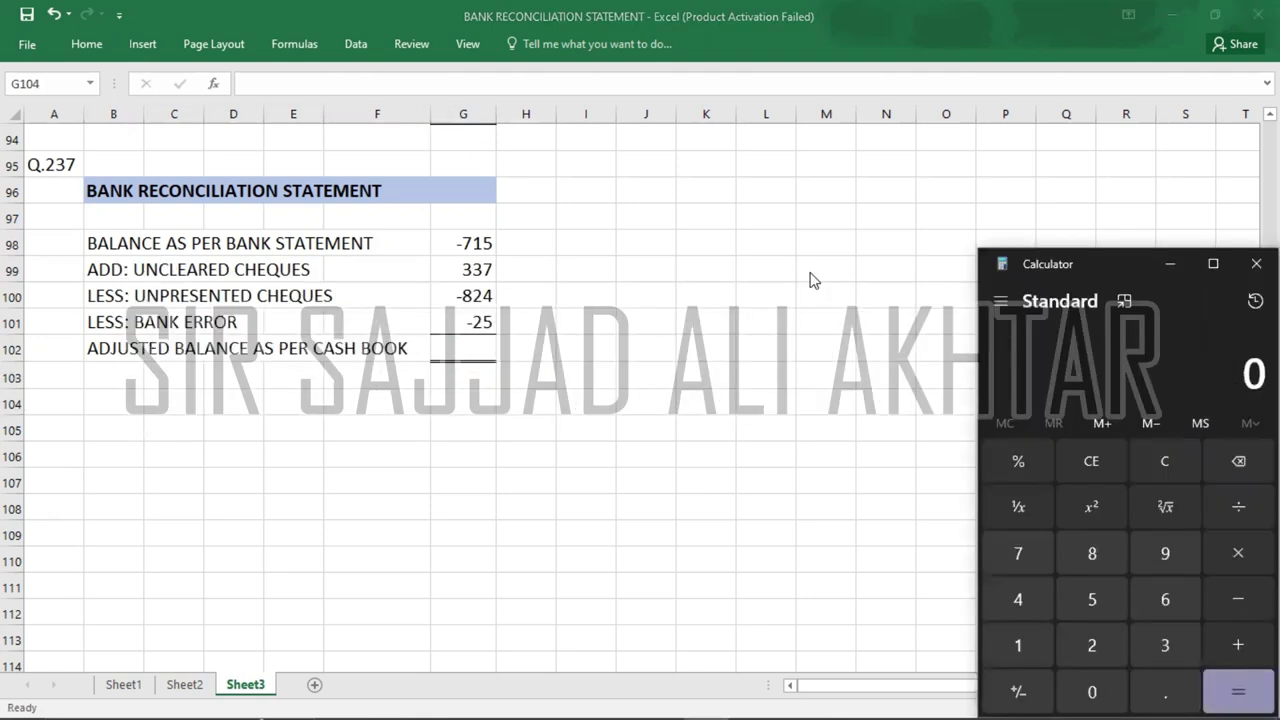
key("minus")
type("715")
key("plus")
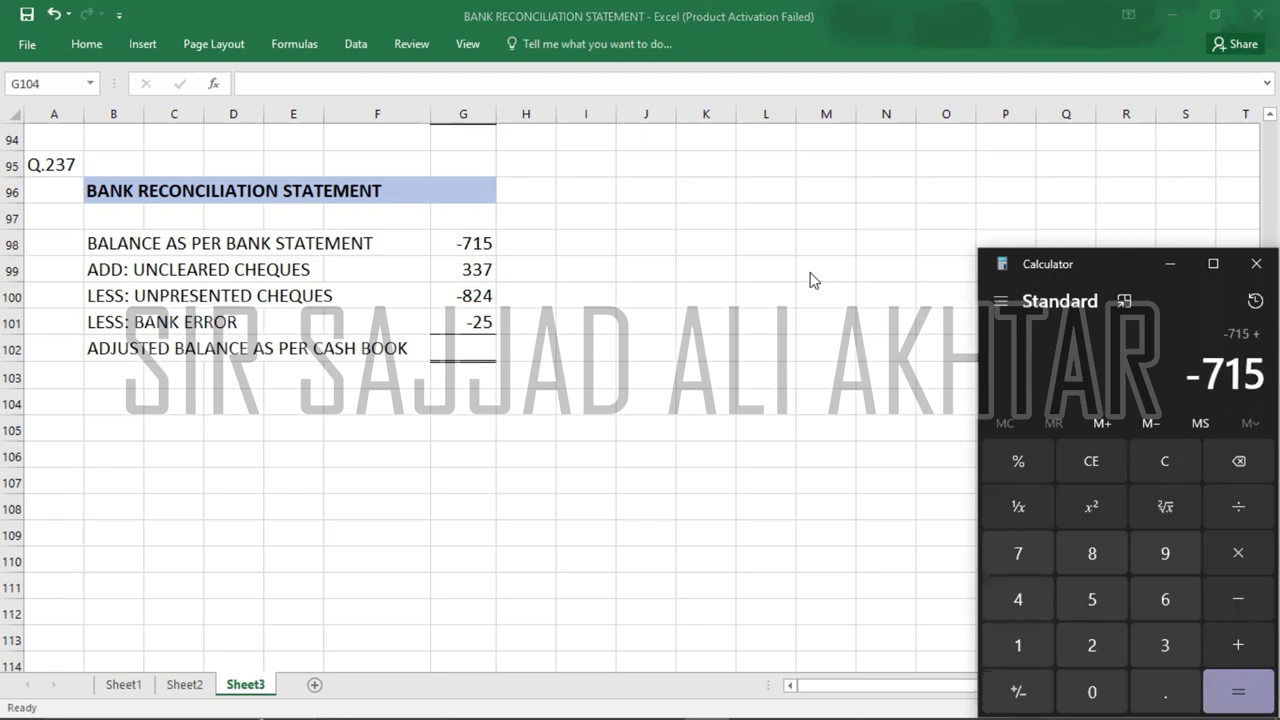
type("337")
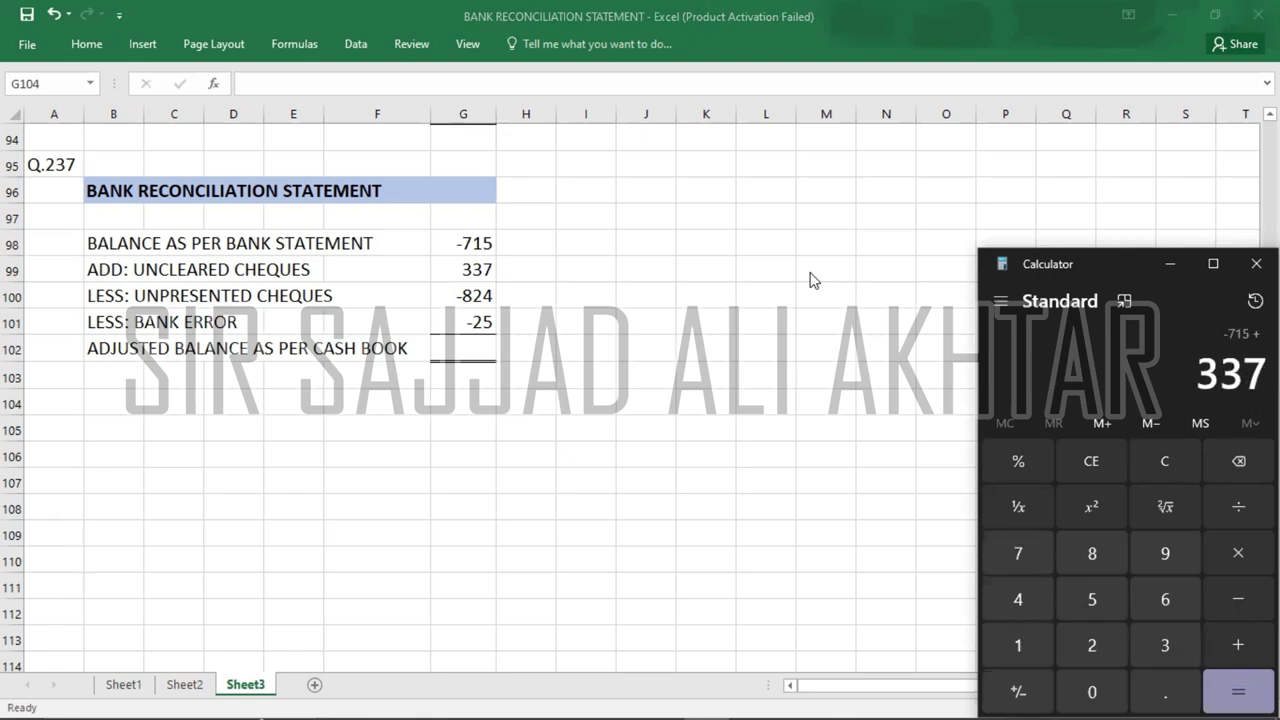
key("minus")
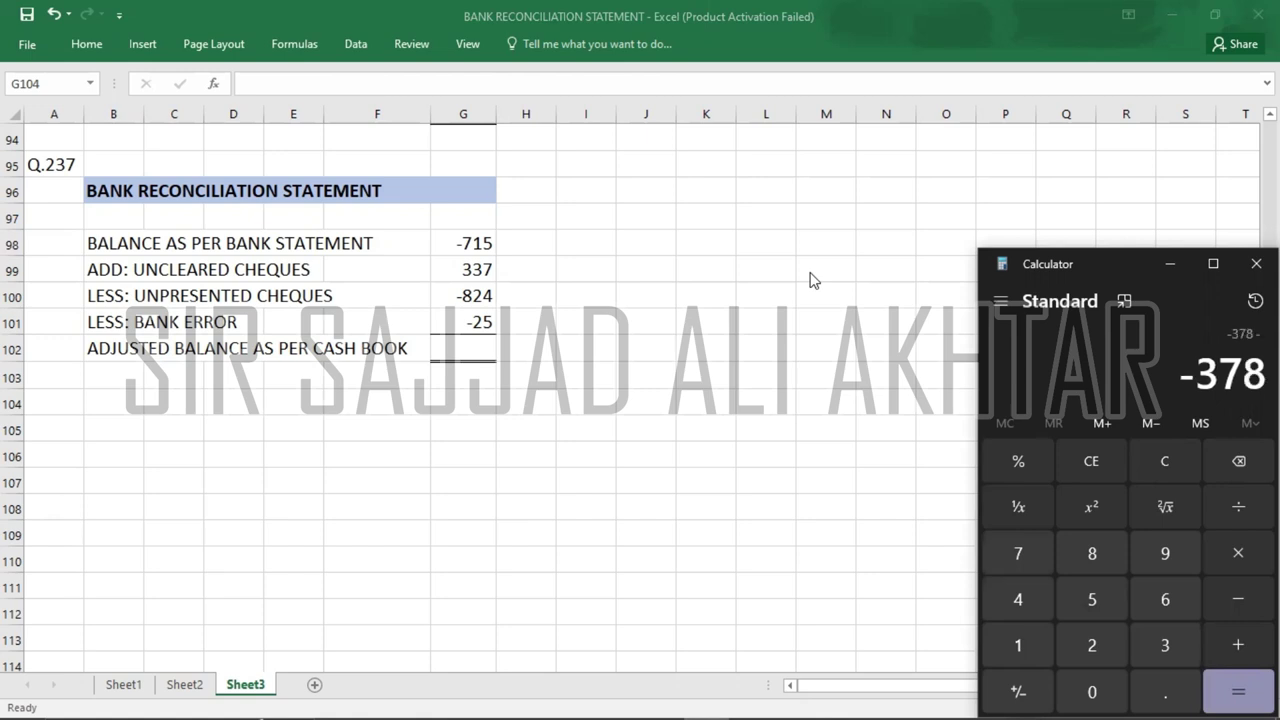
type("824")
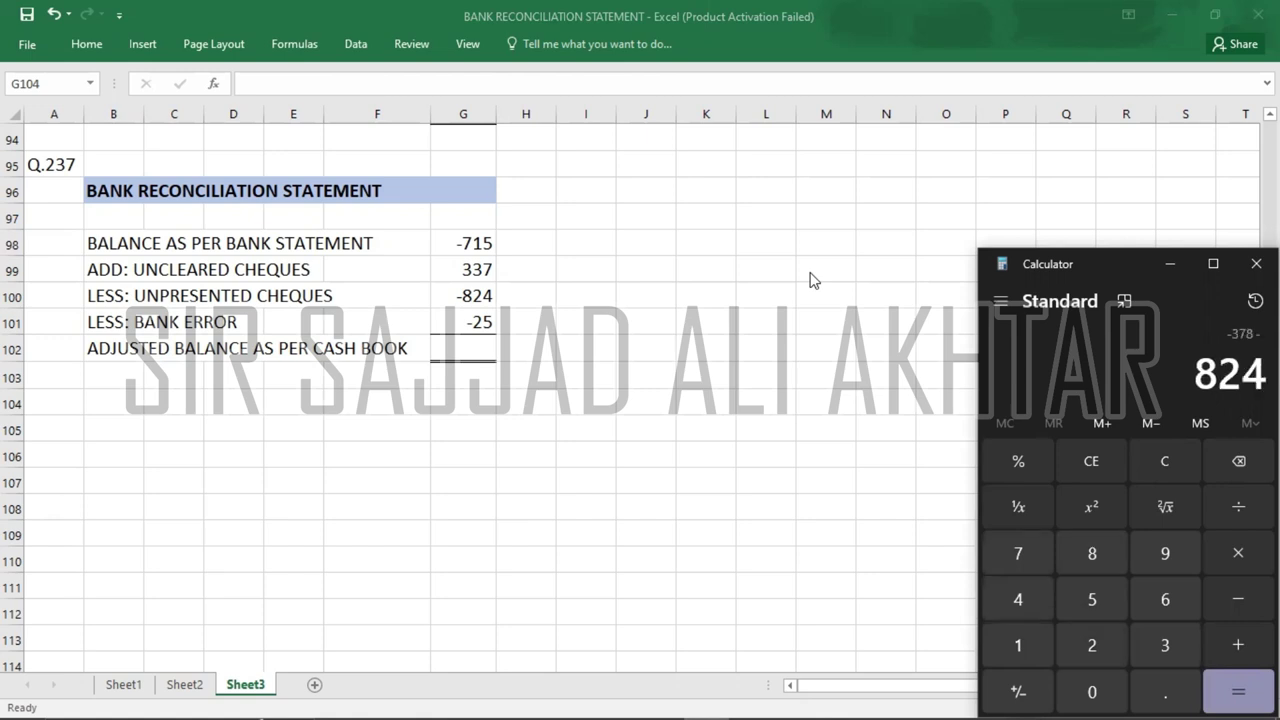
key("minus")
type("25")
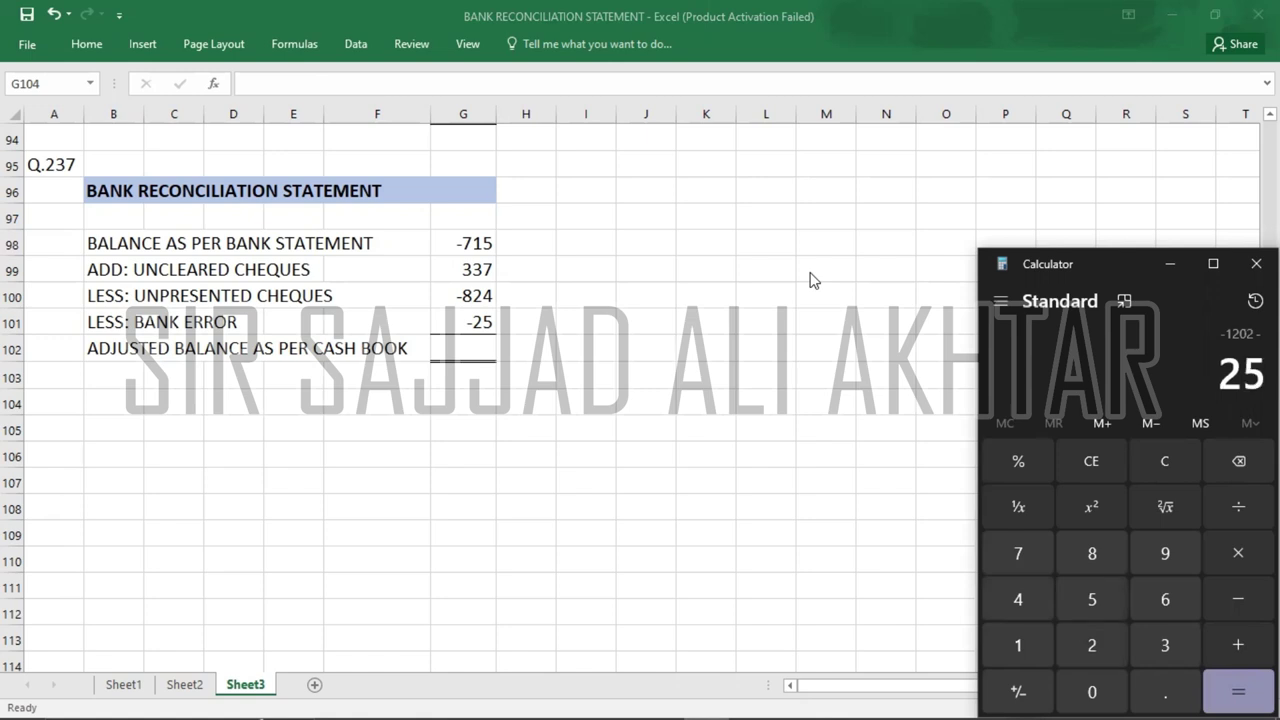
key("Return")
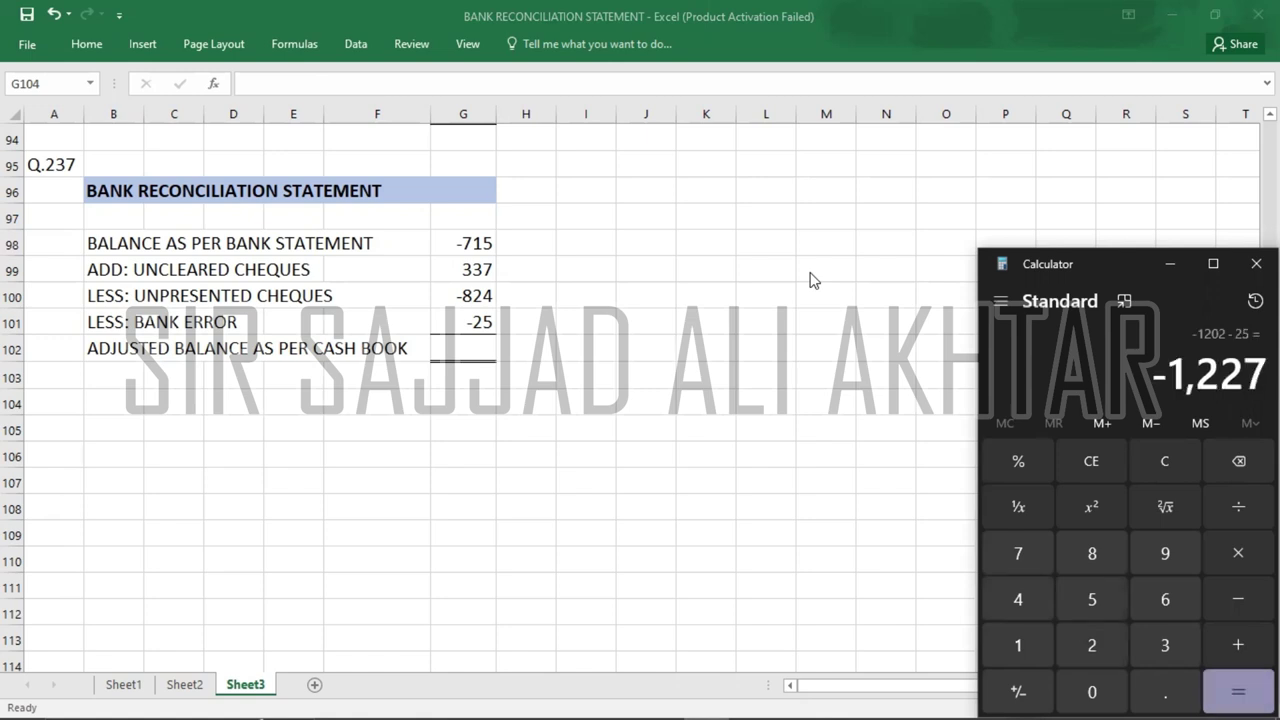
- Enter -1227 as the adjusted balance as per cash book in cell G102 of the Excel sheet
left_click(472, 355)
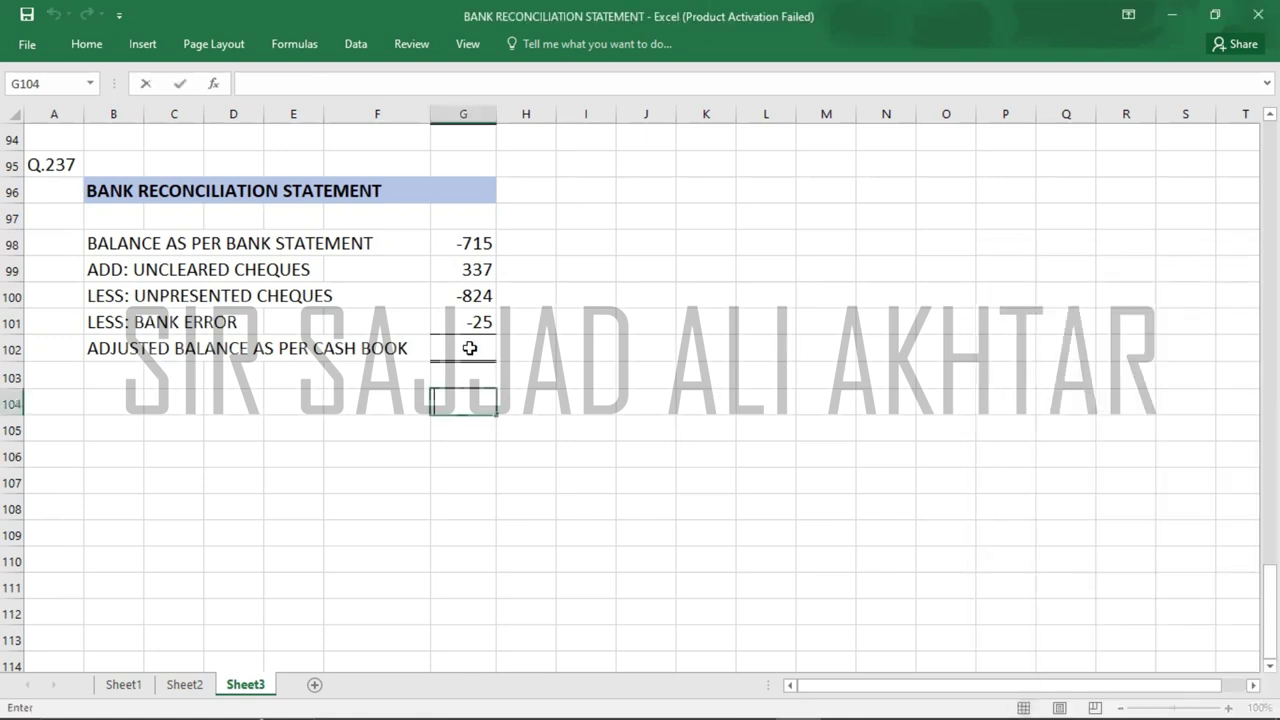
left_click(466, 348)
type("-1227")
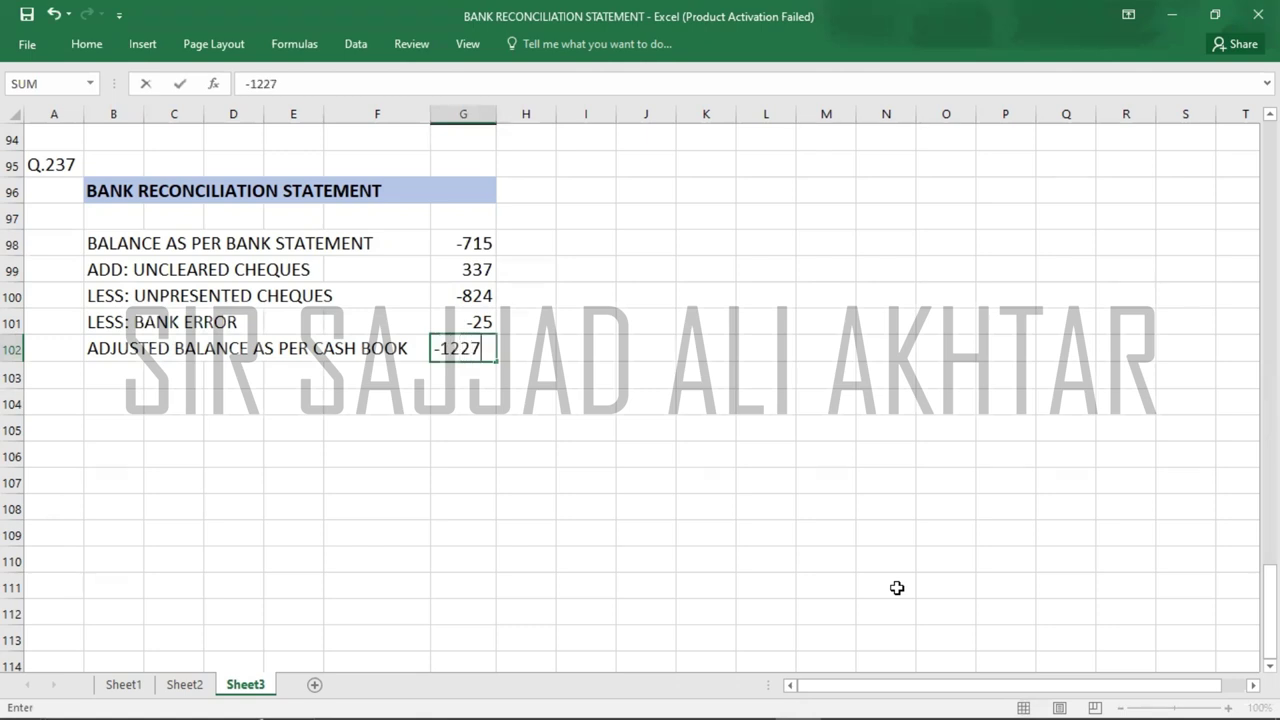
key("Return")
key("Return")
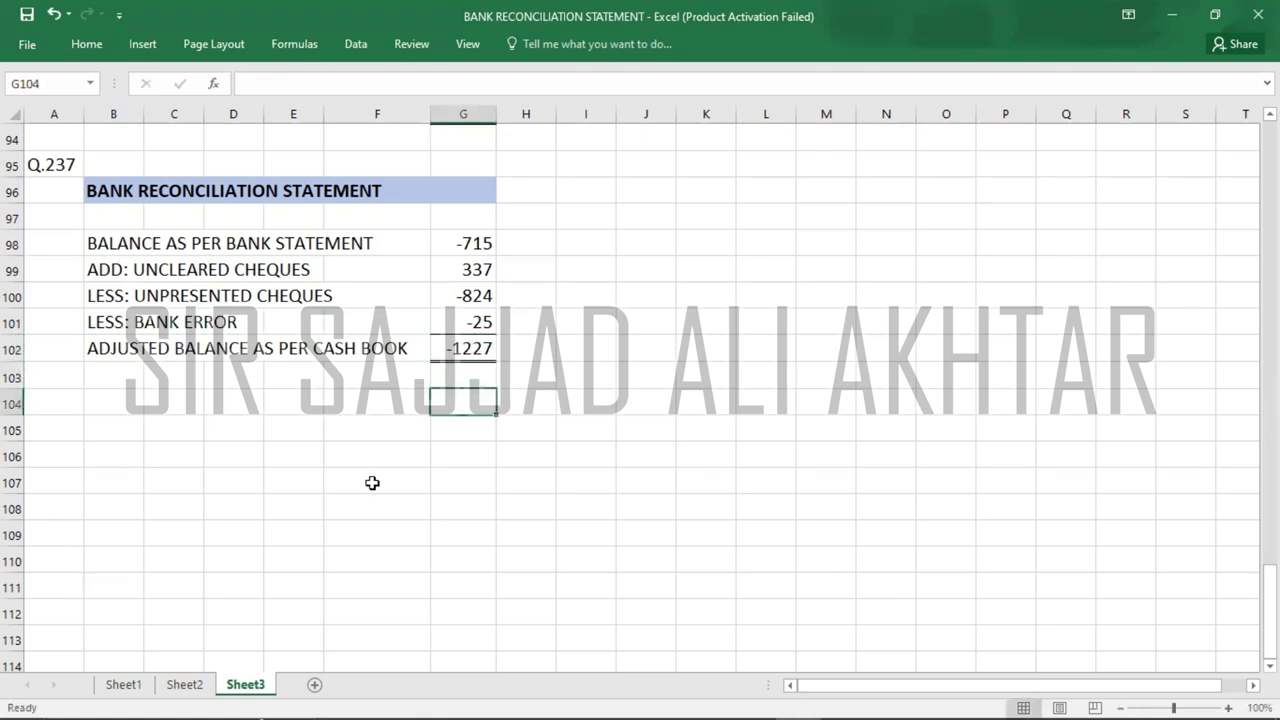
- Add the note OVERDRAWN in cell H102 beside the adjusted balance
left_click(526, 345)
type("OVERDR")
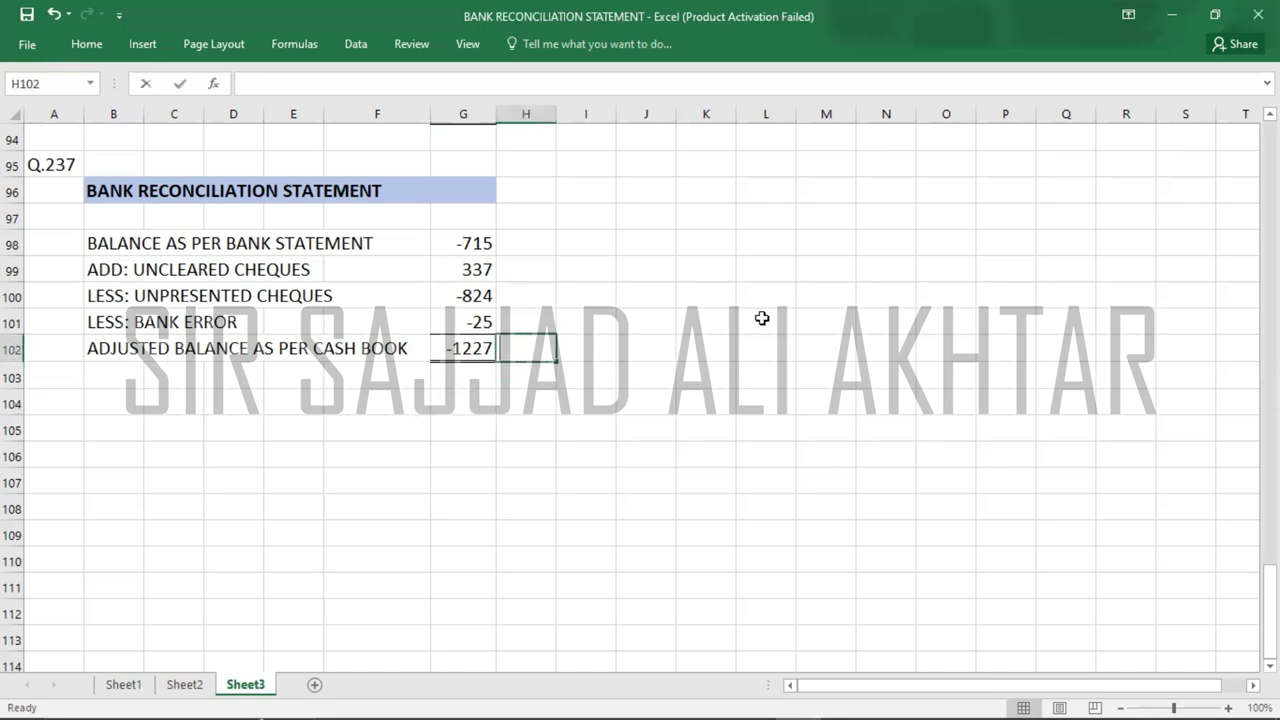
type("AWN")
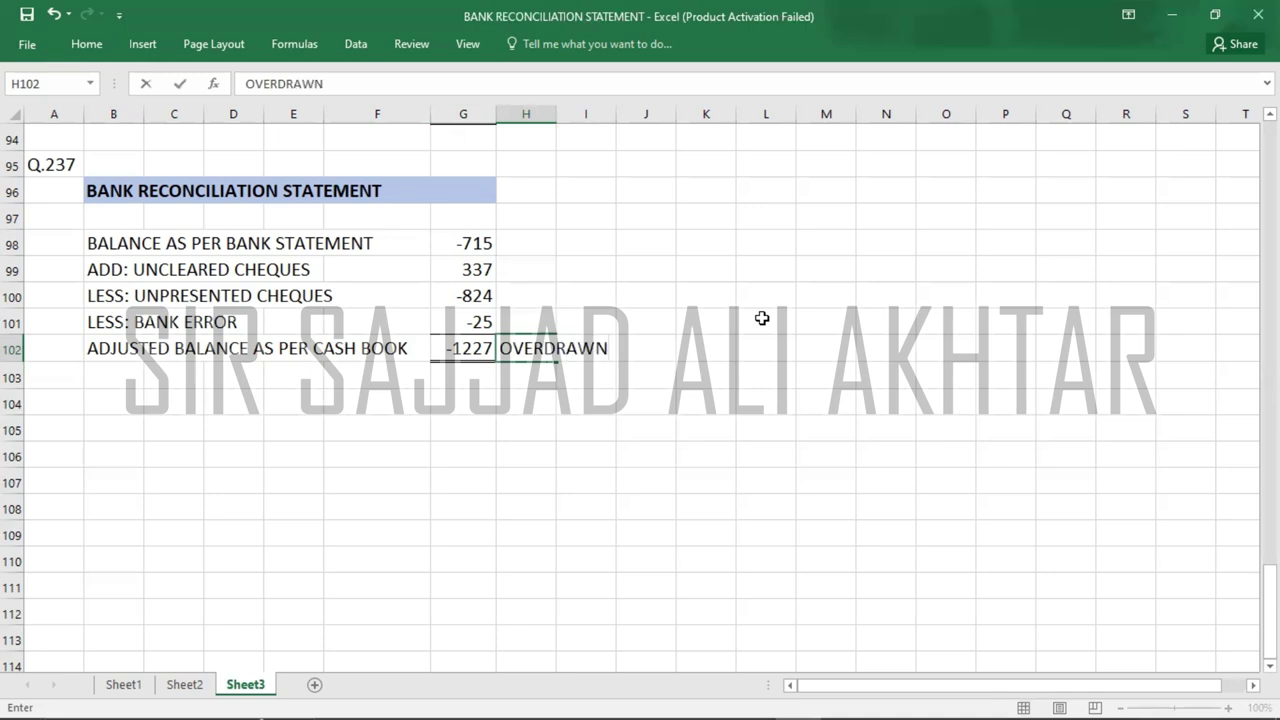
key("Return")
key("Return")
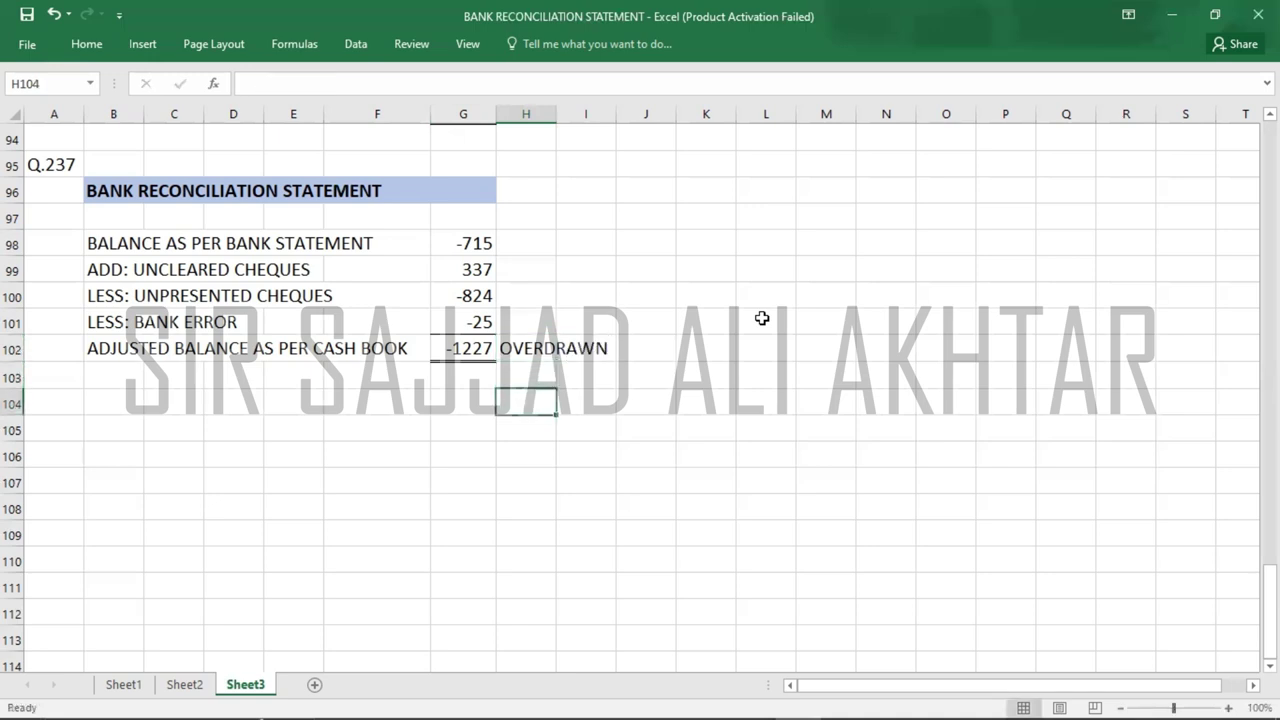
- Compare the adjusted balance with question 237's options in the exam kit, and enter answer D in cell A96 below the Q.237 label
key("alt+Tab")
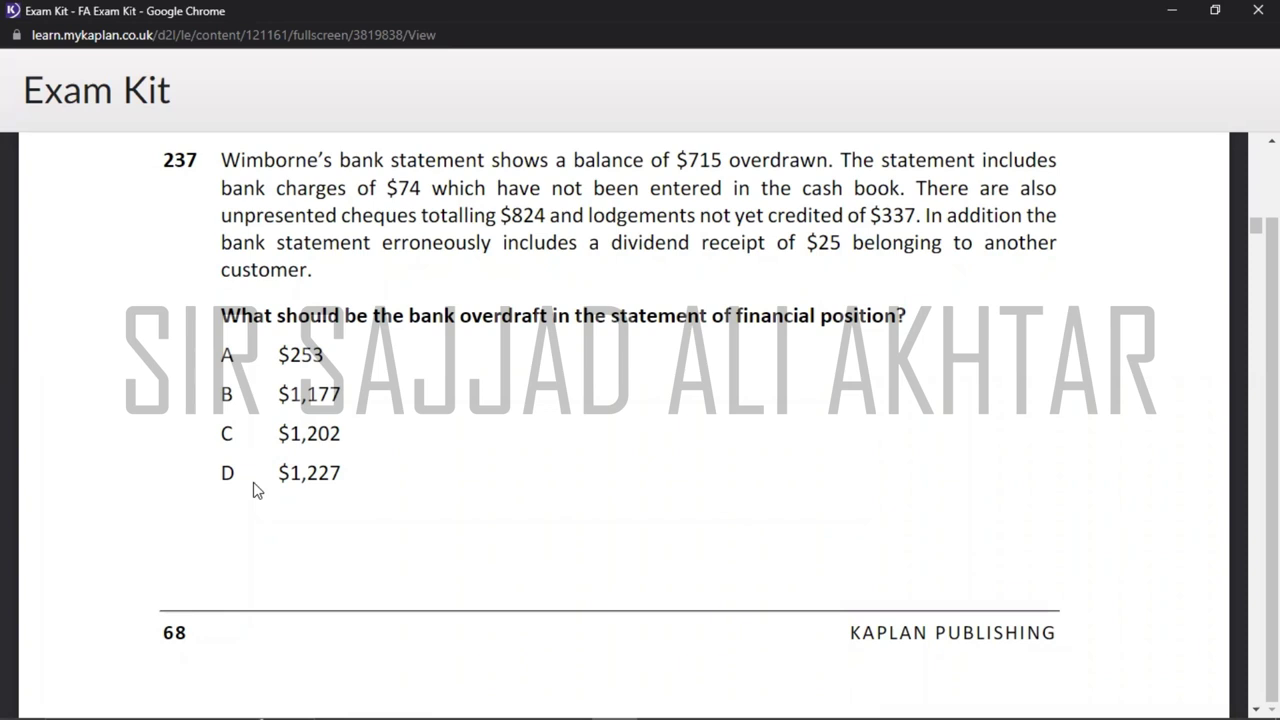
key("alt+Tab")
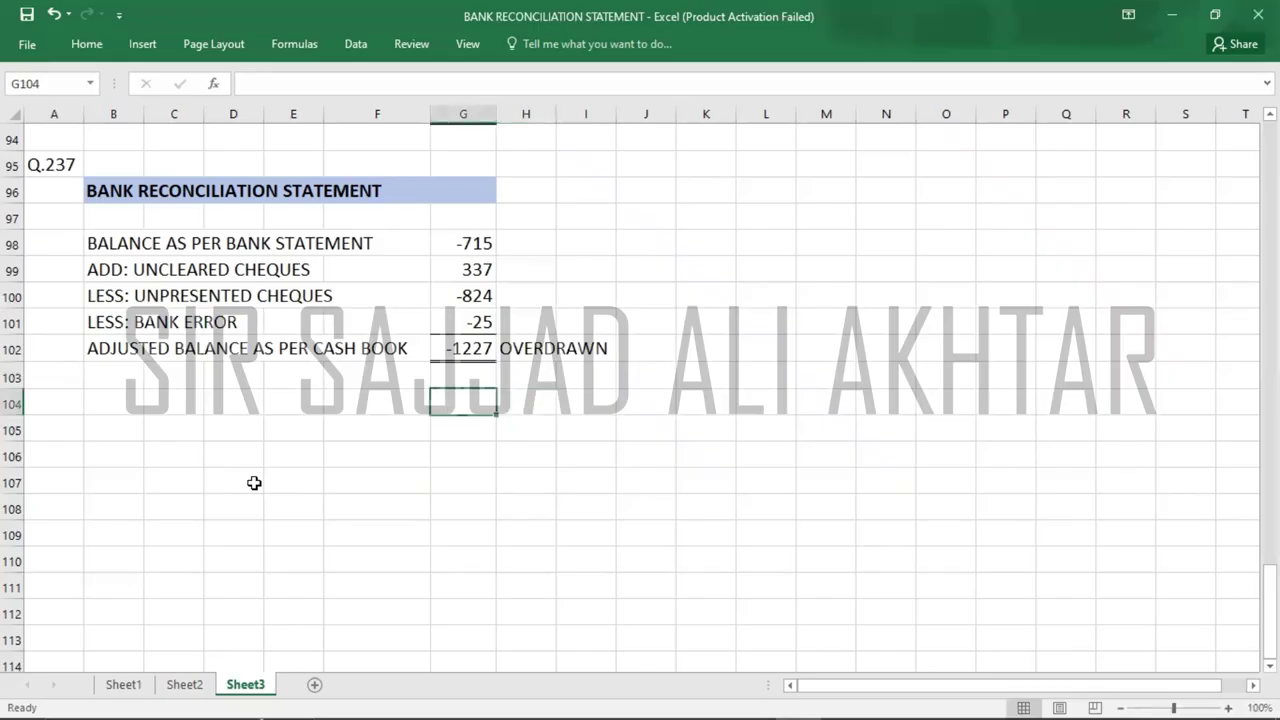
key("Left")
key("Left")
key("Left")
key("Left")
key("Left")
key("Left")
key("Up")
key("Up")
key("Up")
key("Up")
key("Up")
key("Up")
key("Up")
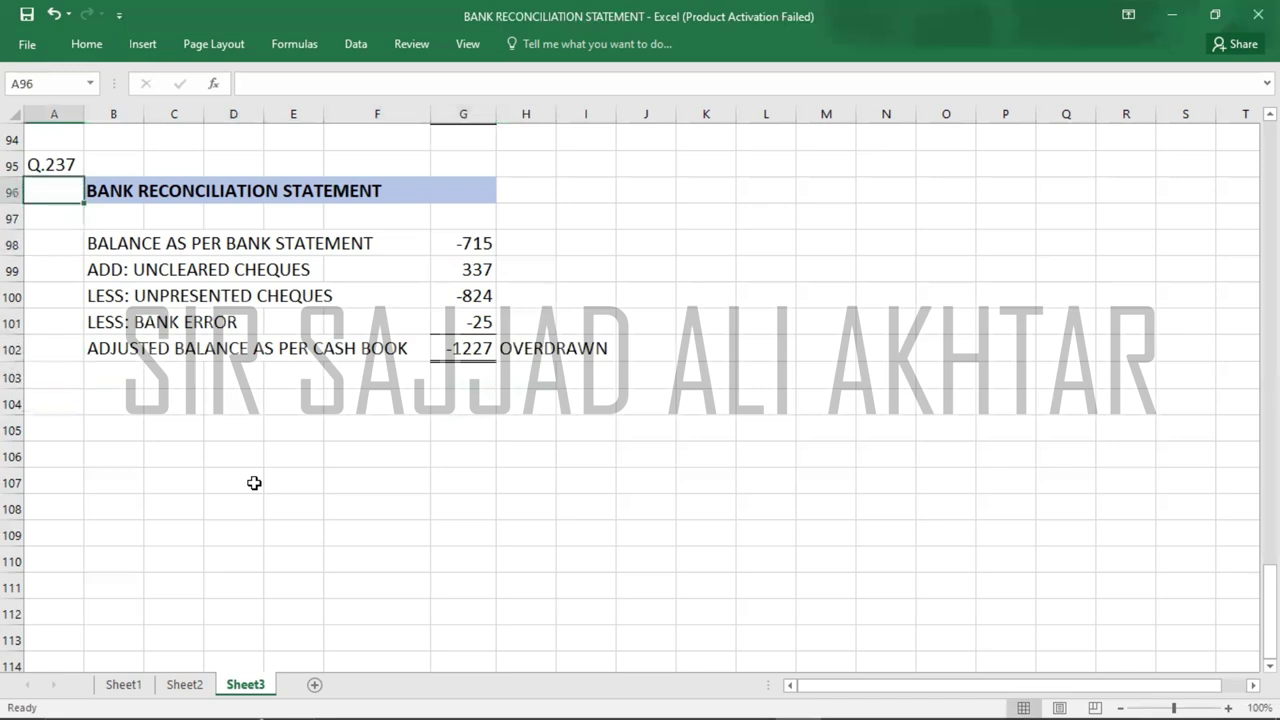
type("D")
key("Return")
- Label cell A105 as Q.238 to start the next question below the completed statement
key("Down")
key("Down")
key("Down")
key("Down")
key("Down")
key("Down")
key("Down")
key("Down")
key("Down")
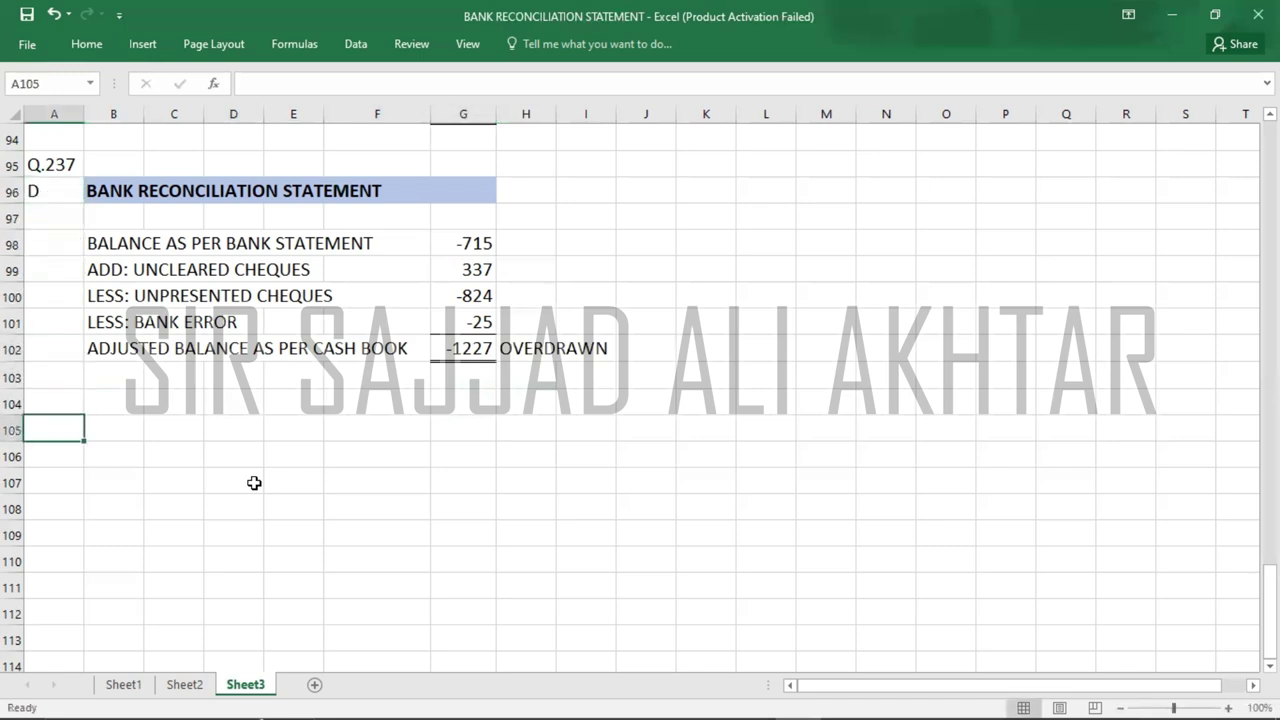
key("Up")
type("Q.238")
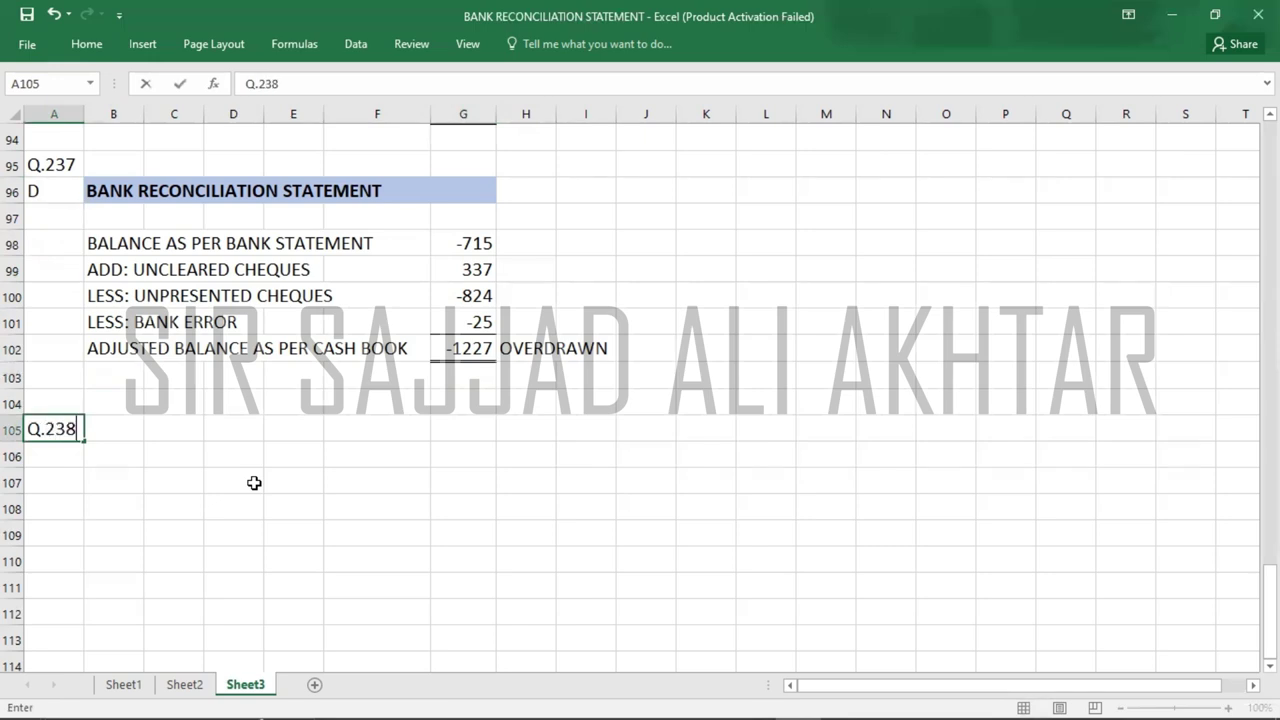
key("Return")
key("Right")
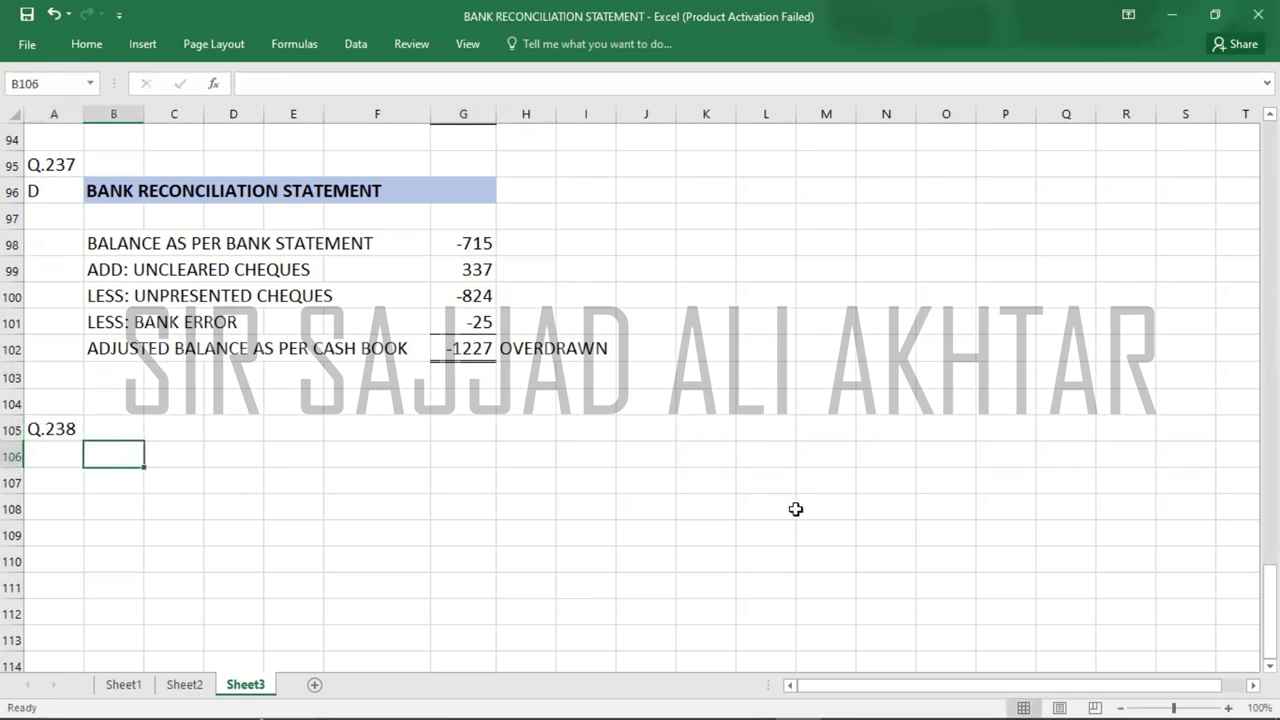
- Switch to the exam kit in Chrome and read question 238 about the correct bank balance
key("alt+Tab")
scroll(796, 510, "down", 4)
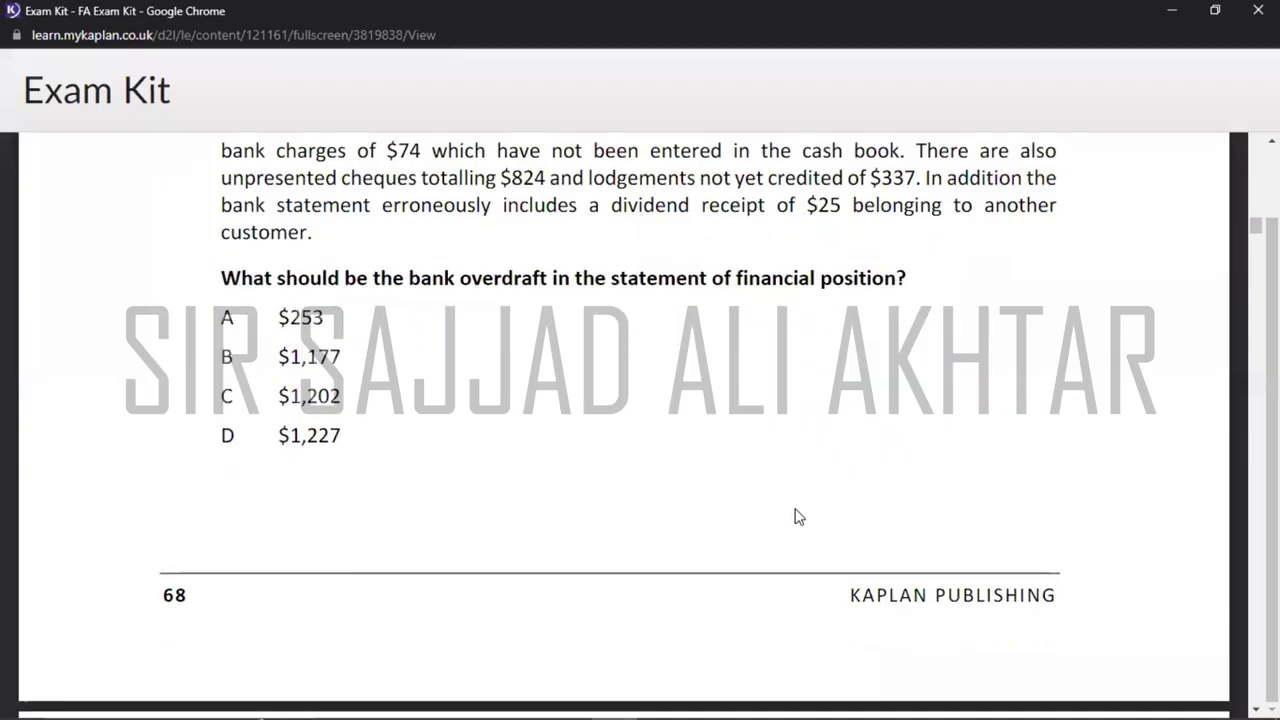
scroll(796, 510, "down", 3)
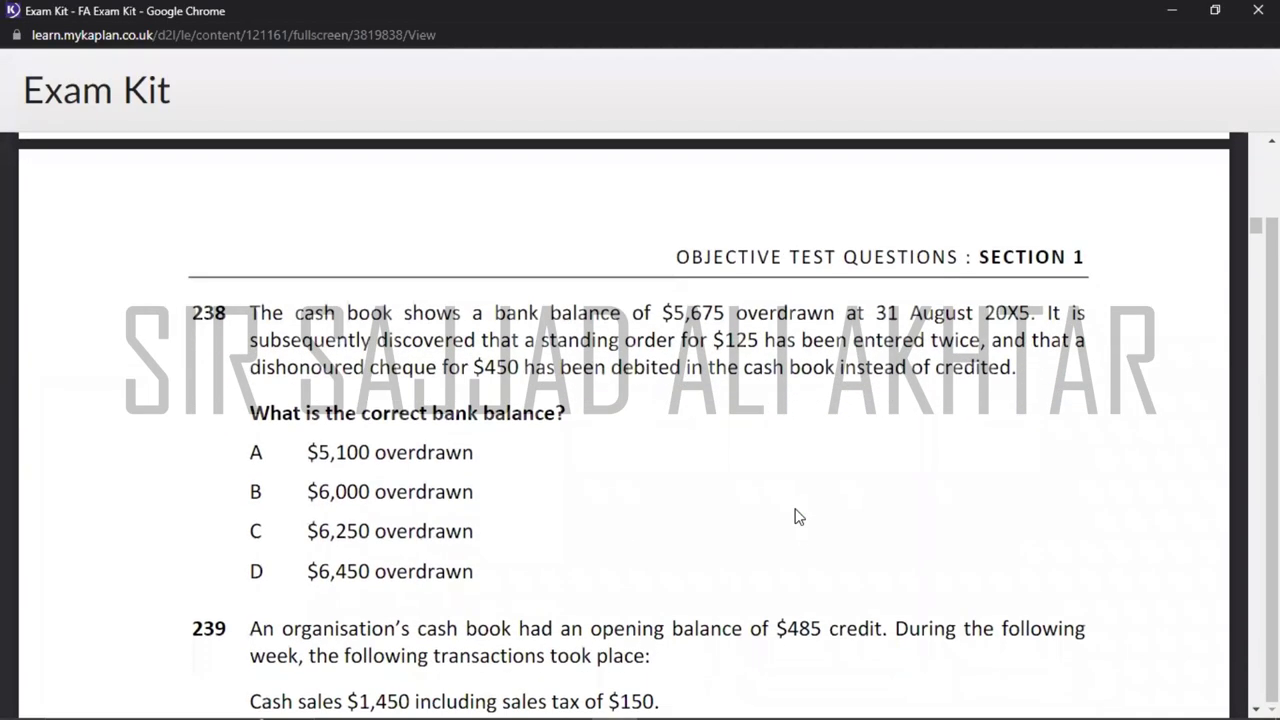
scroll(798, 515, "down", 1)
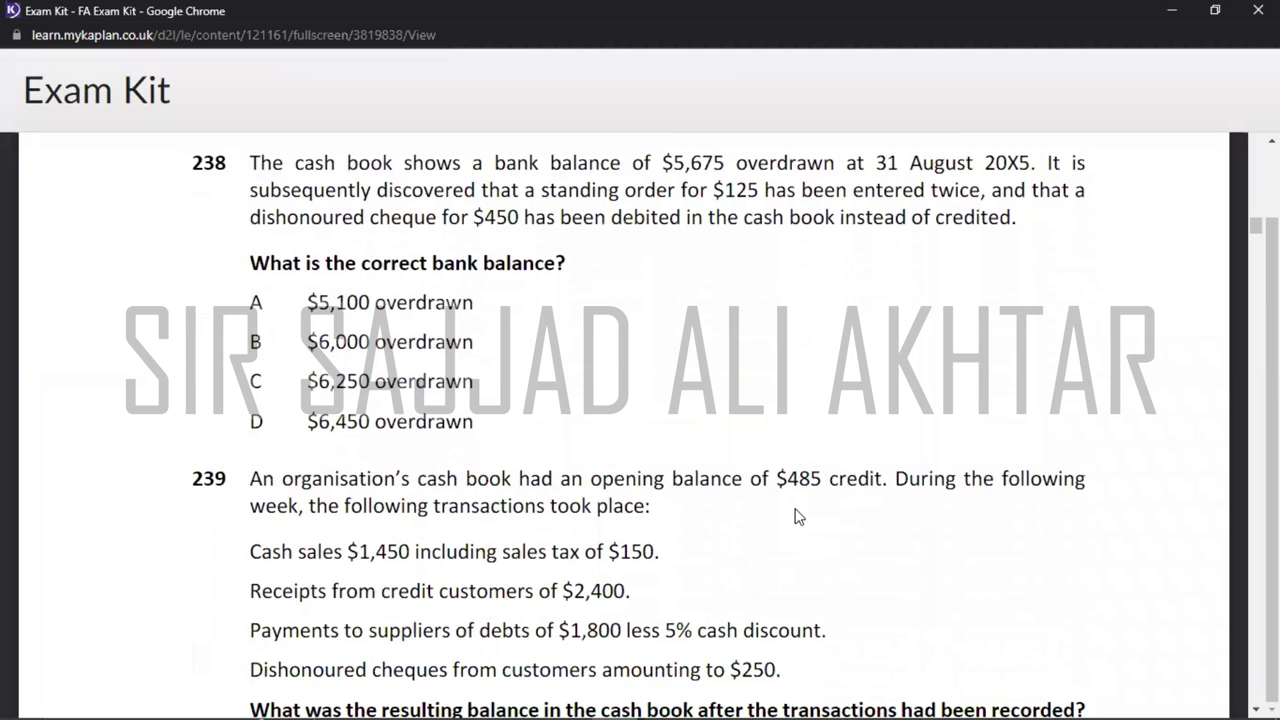
- Switch to the Excel workbook and copy the blank CASH BOOK template in B3:G9 of Sheet2
scroll(798, 516, "up", 1)
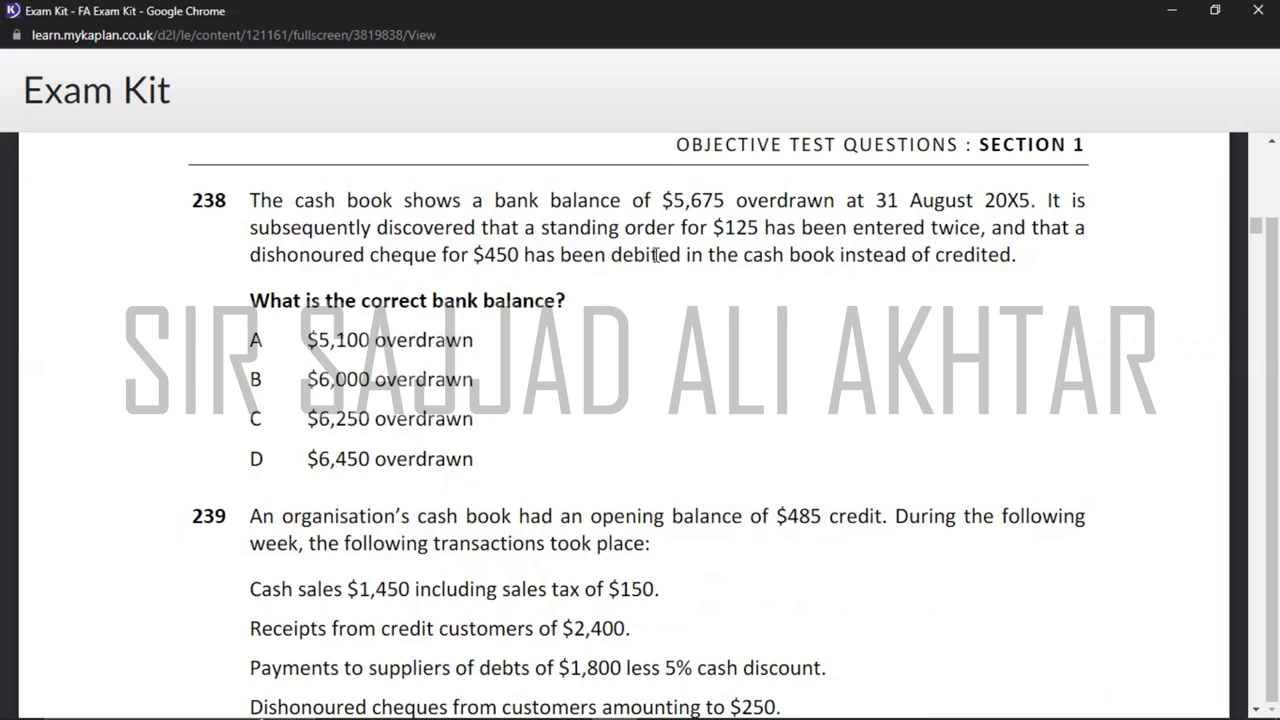
key("alt+Tab")
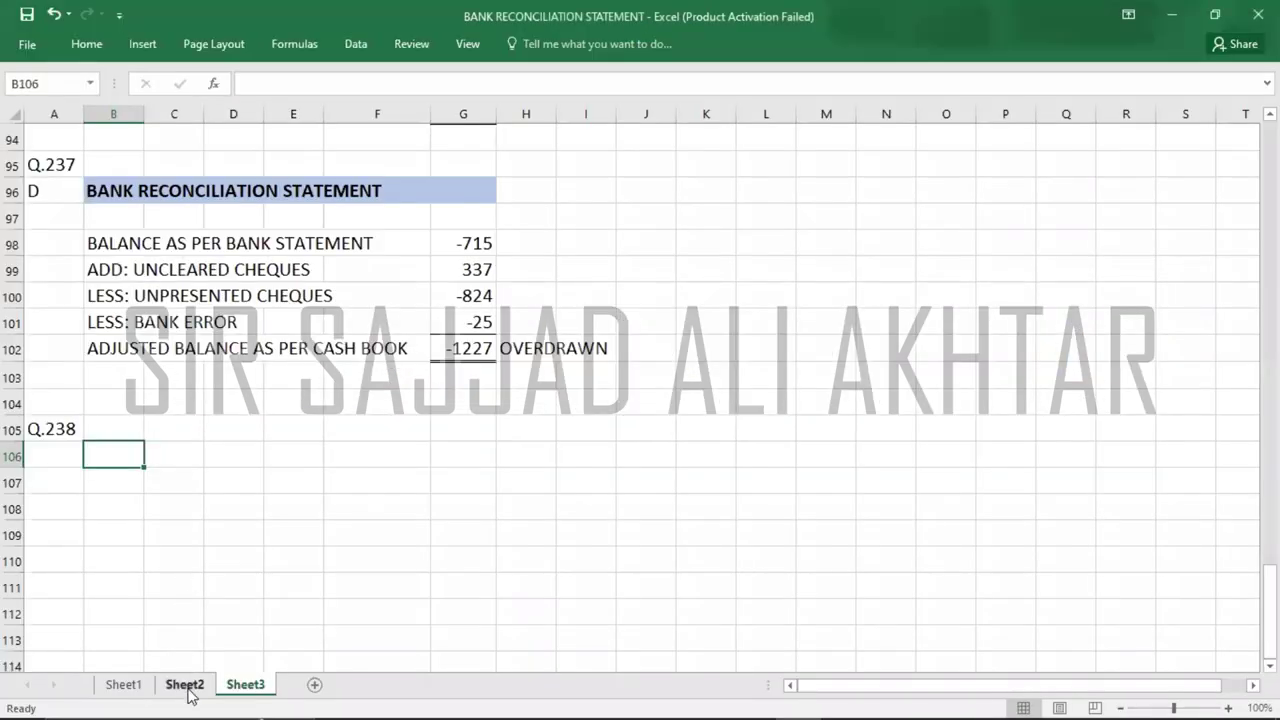
left_click(186, 688)
left_click_drag(111, 174, 115, 179)
key("shift+Right")
key("shift+Right")
key("shift+Right")
key("shift+Down")
key("shift+Down")
key("shift+Down")
key("shift+Down")
key("shift+Down")
key("shift+Down")
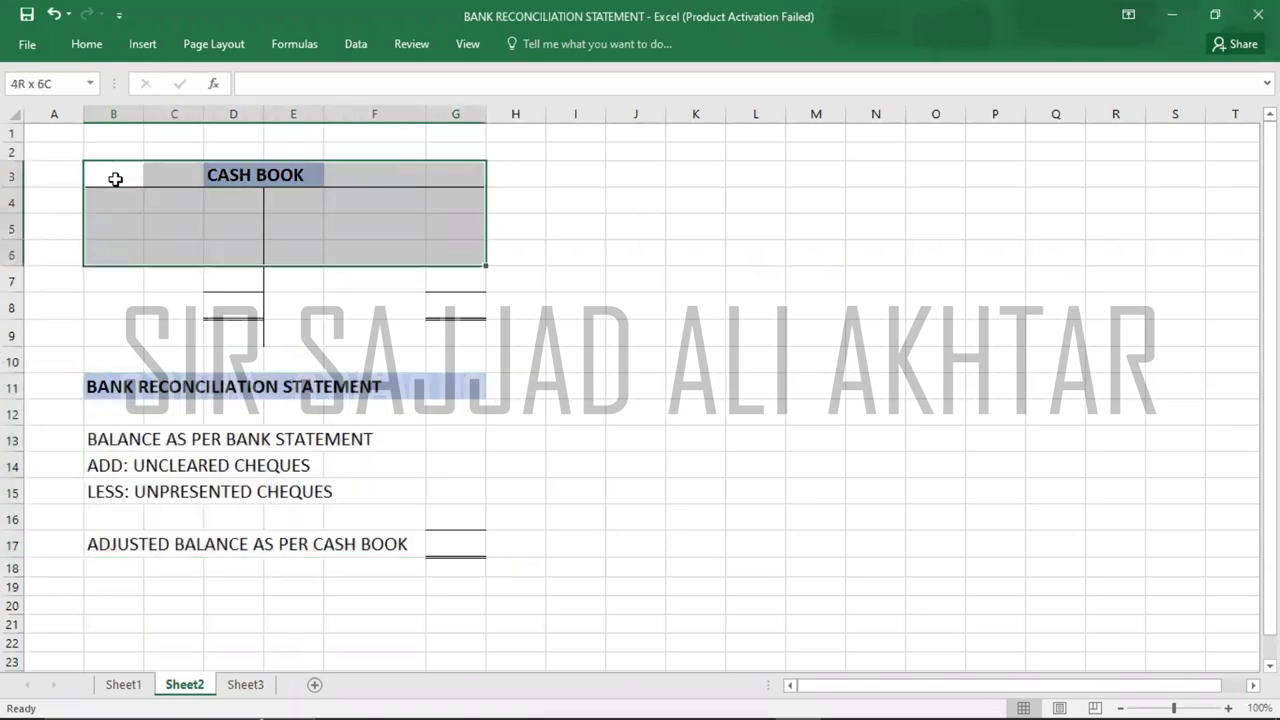
key("ctrl+c")
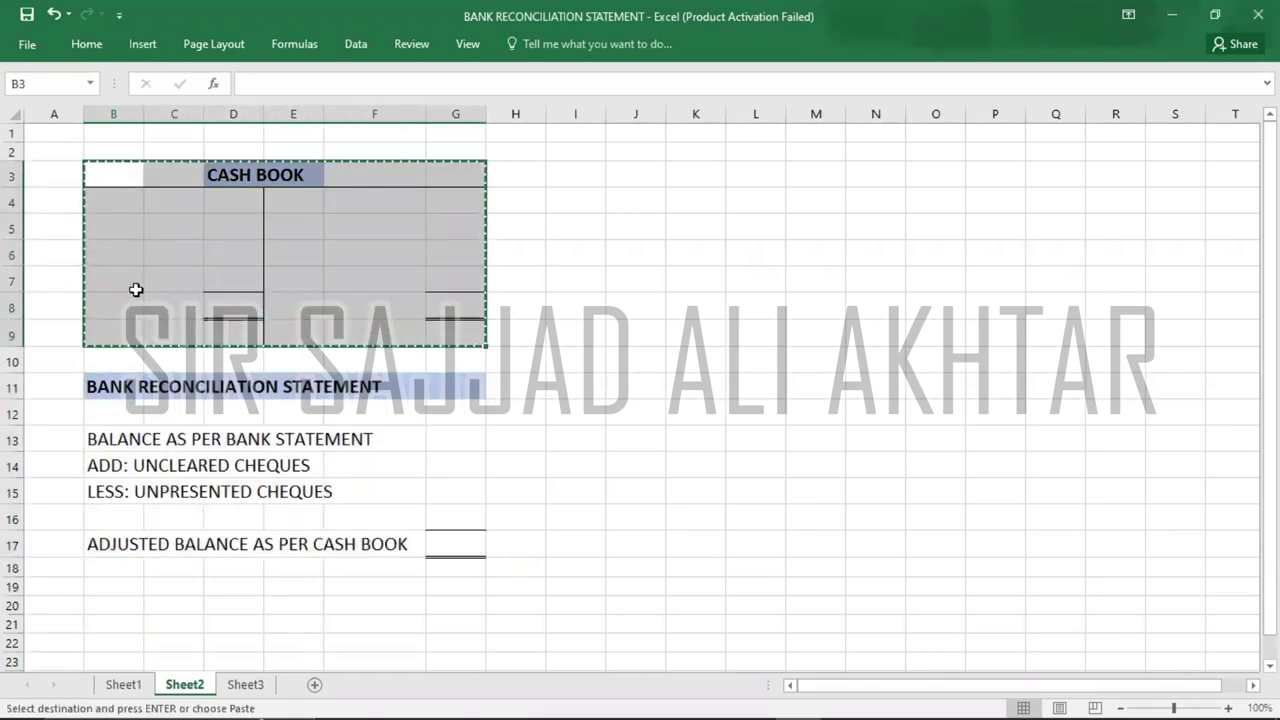
- Paste the cash book template into Sheet3 starting at B106, just below the Q.238 label
left_click(245, 685)
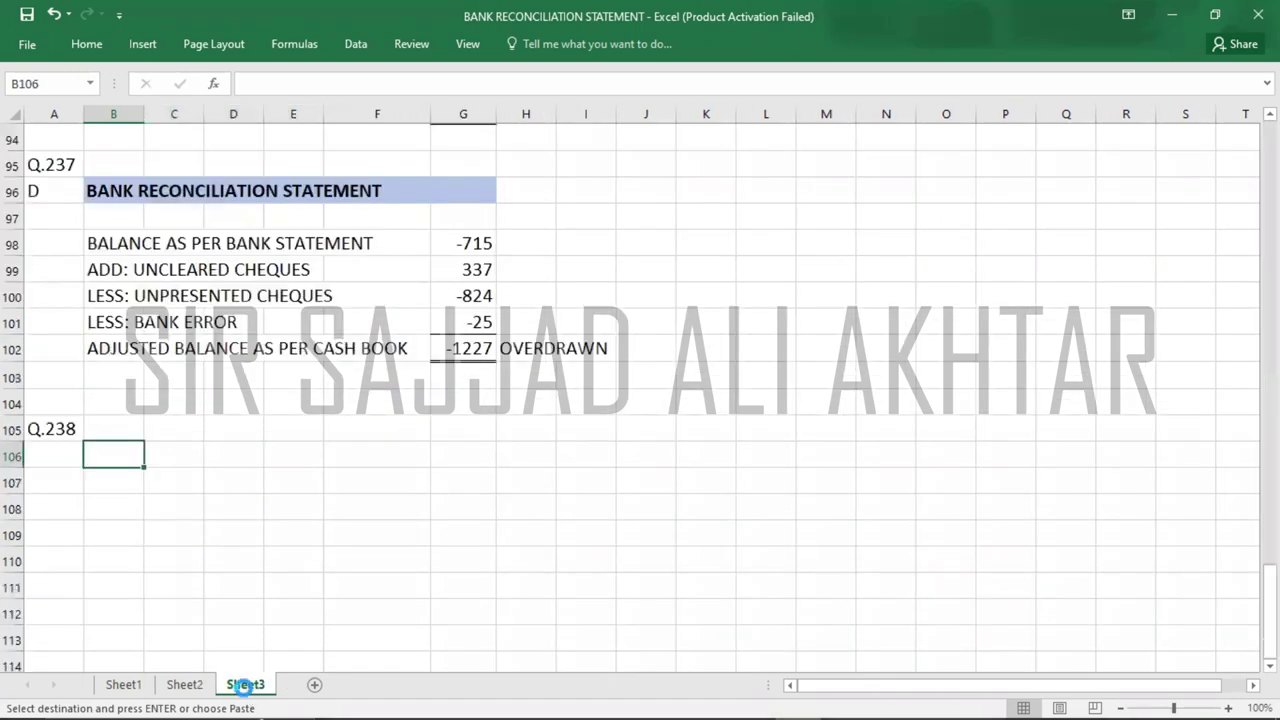
key("ctrl+v")
key("Down")
key("Down")
key("Down")
key("Down")
key("Down")
key("Down")
key("Down")
key("Down")
key("Down")
key("Down")
key("Down")
key("Down")
key("Down")
key("Down")
key("Down")
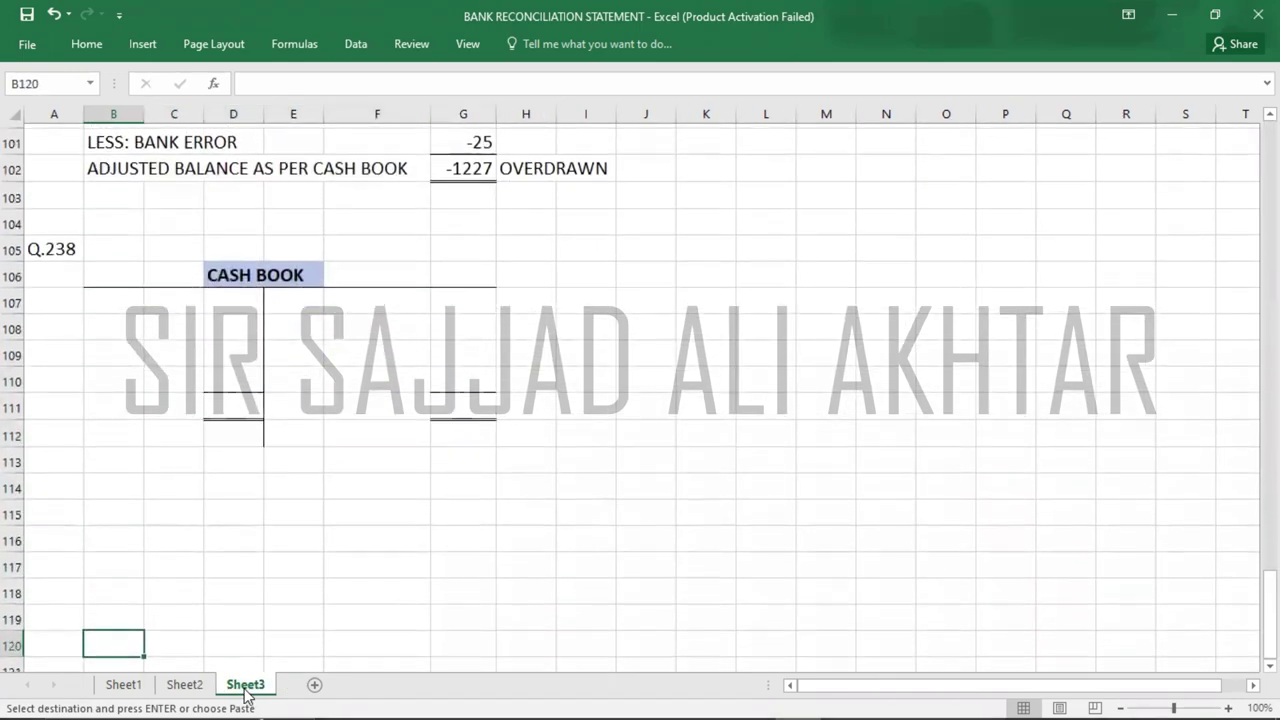
key("Down")
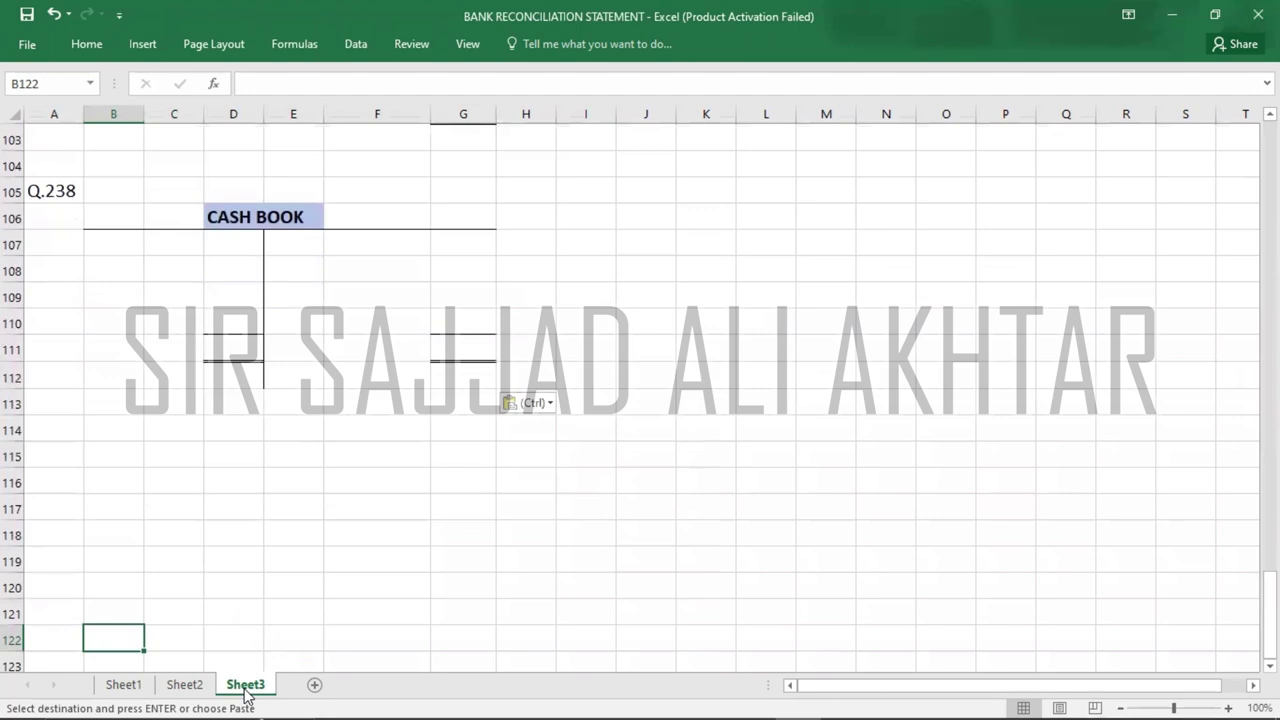
- Recheck question 238 in the exam kit and label the first credit-side row of the cash book, F107, as B/D
key("alt+Tab")
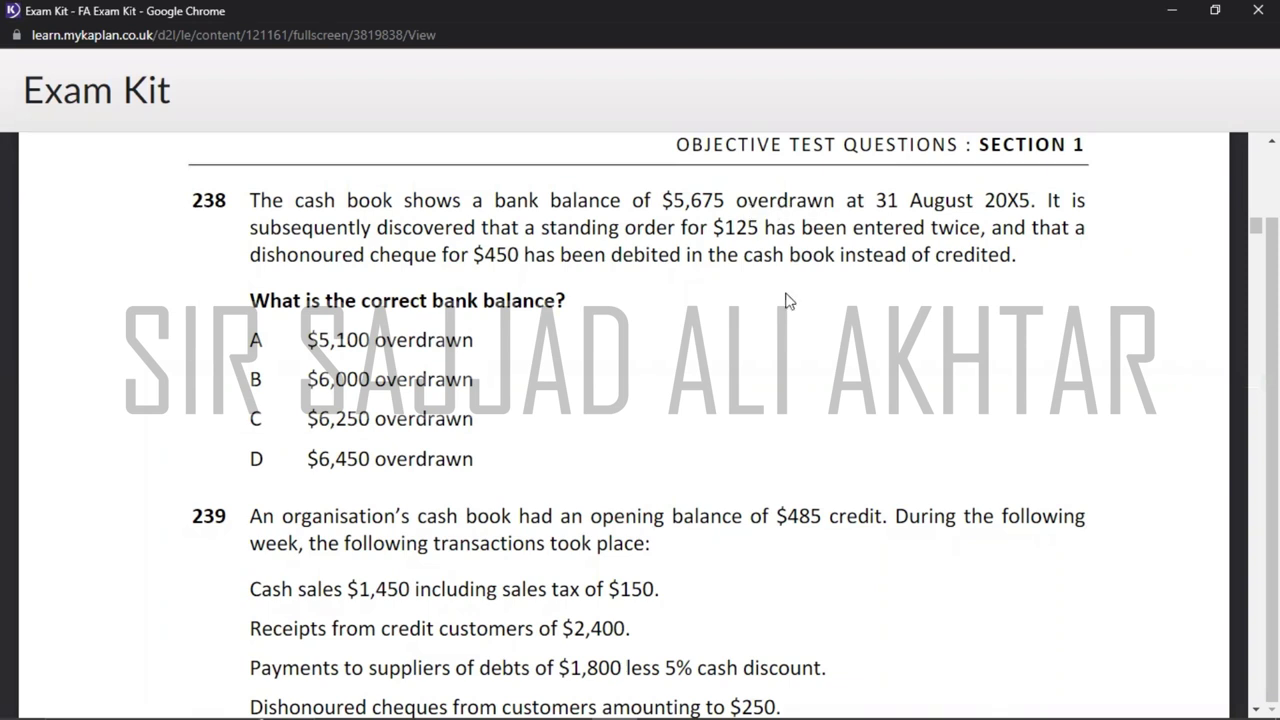
key("alt+Tab")
key("Up")
key("Up")
key("Up")
key("Up")
key("Up")
key("Up")
key("Up")
key("Up")
key("Up")
key("Up")
key("Up")
key("Up")
key("Right")
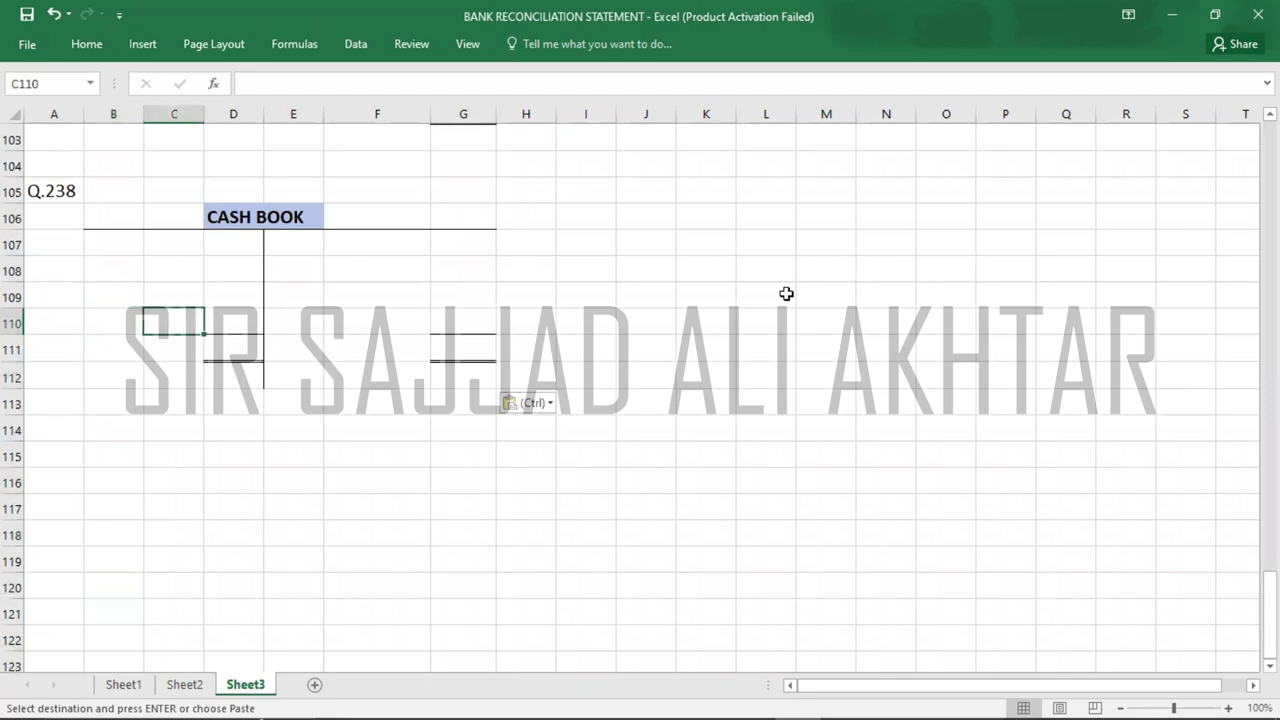
key("Right")
key("Right")
key("Up")
key("Right")
key("Up")
key("Up")
type("B")
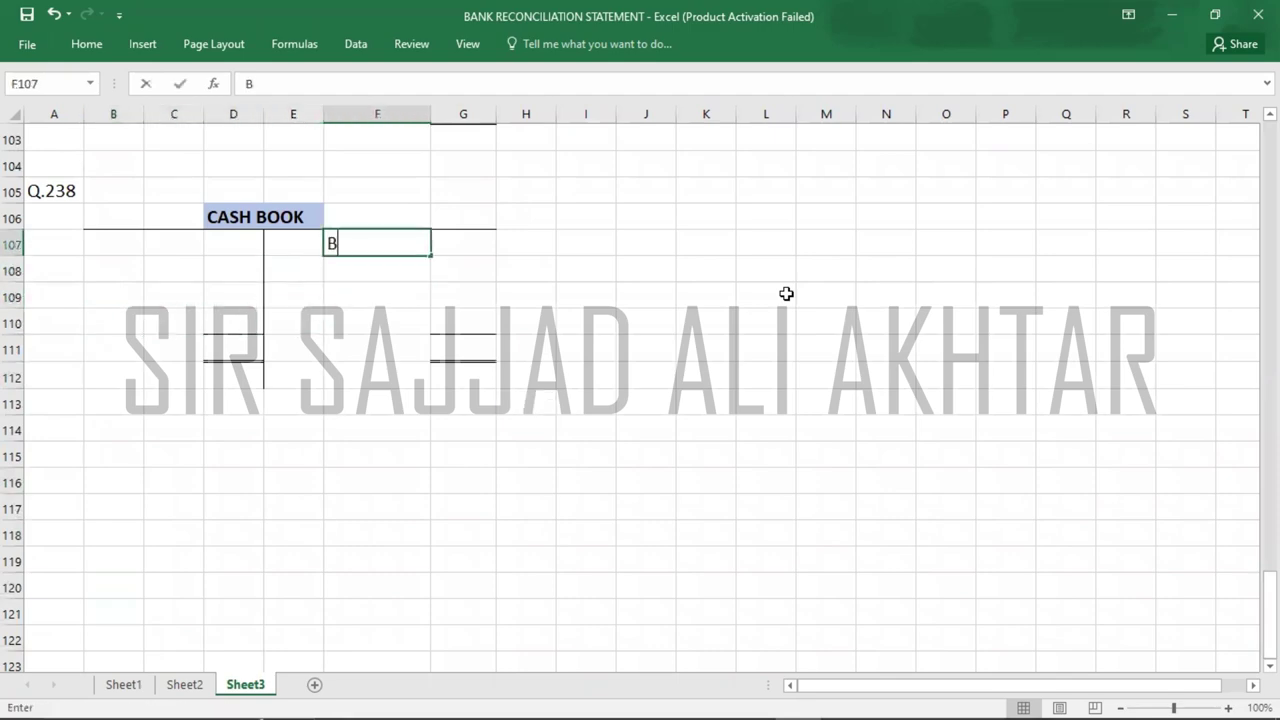
type("/D")
key("Right")
- Look up the overdrawn opening balance in the exam kit and enter 5675 beside B/D in G107
key("alt+Tab")
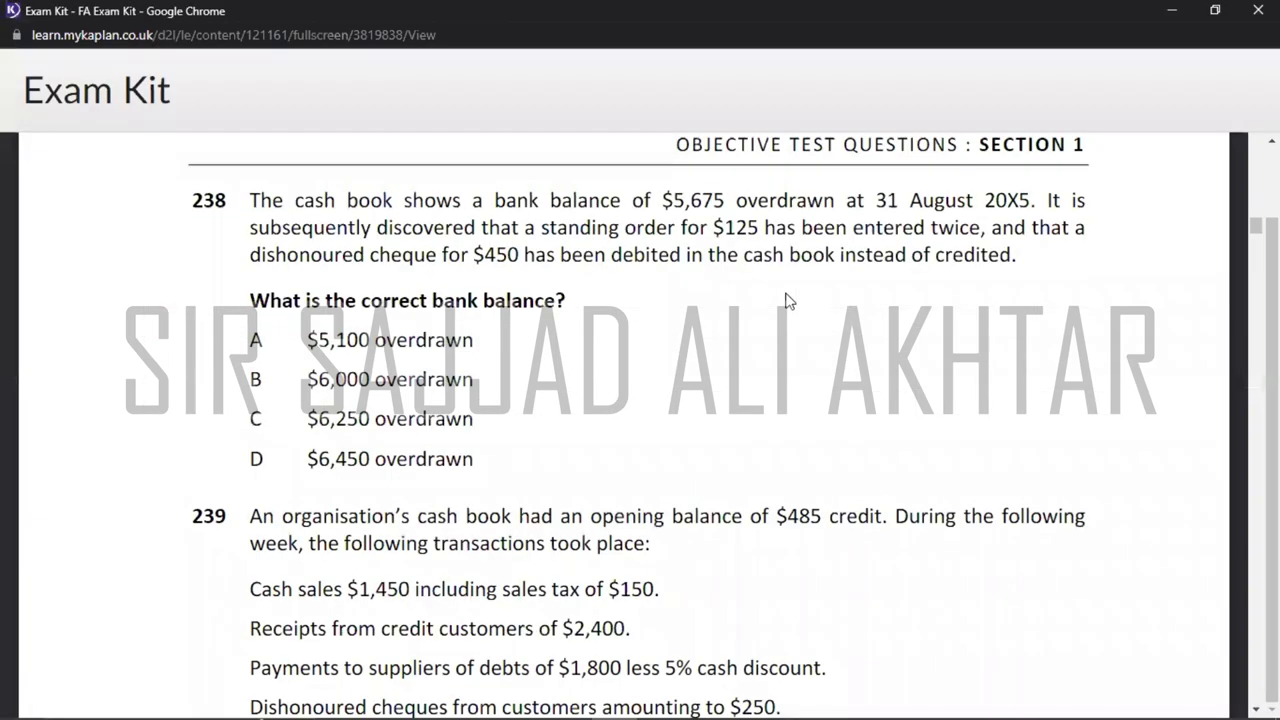
key("alt+Tab")
type("5675")
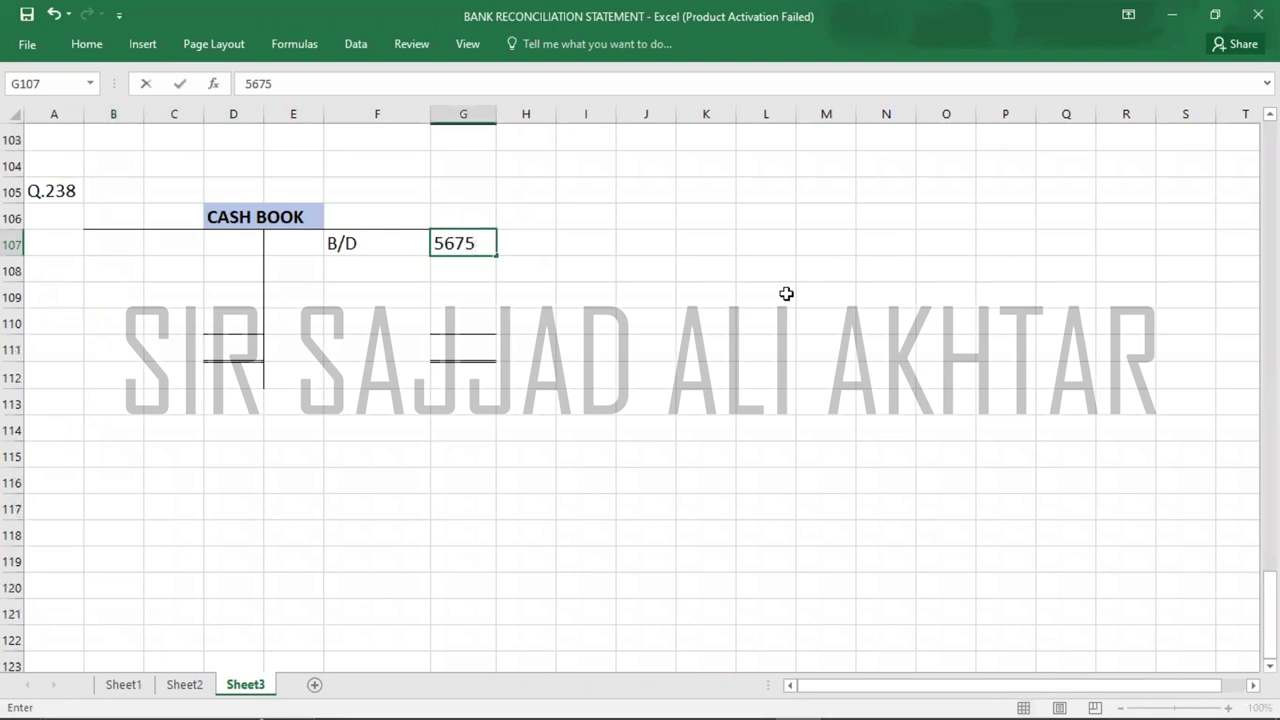
key("Return")
- Check the twice-entered standing order in the exam kit and enter its 125 correction on the debit side in D107
key("Left")
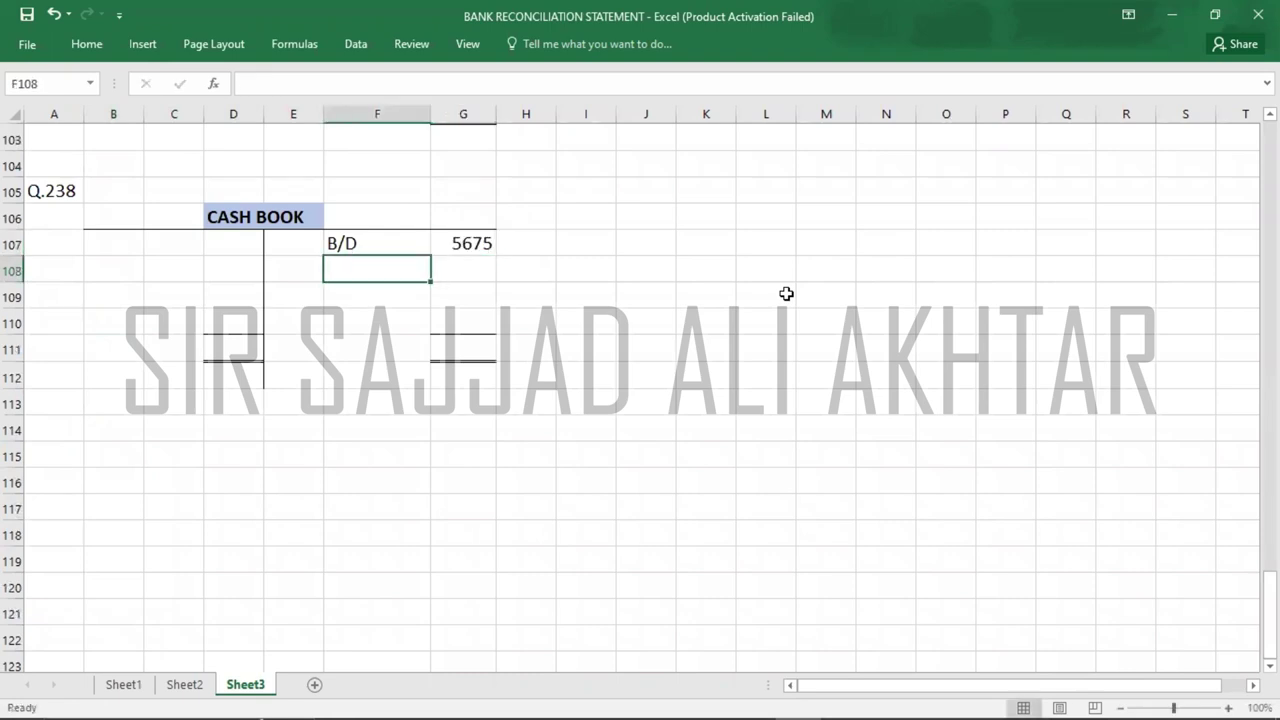
key("alt+Tab")
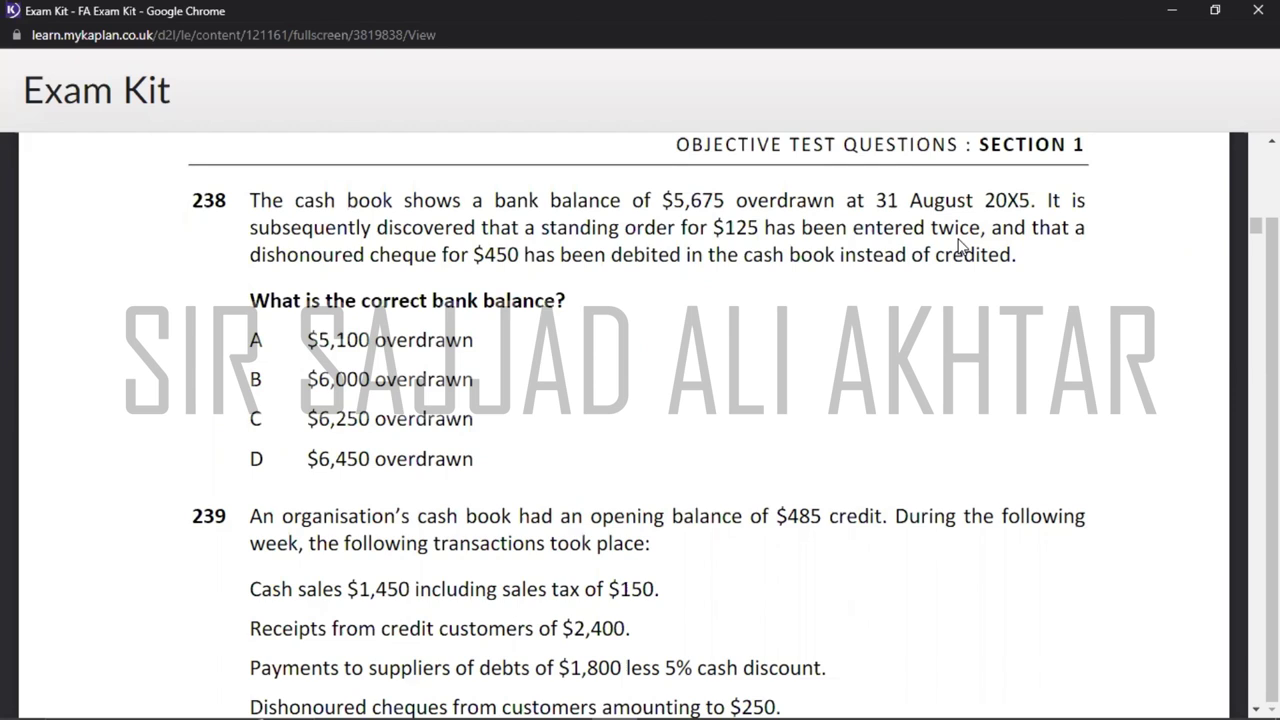
key("alt+Tab")
key("Left")
key("Left")
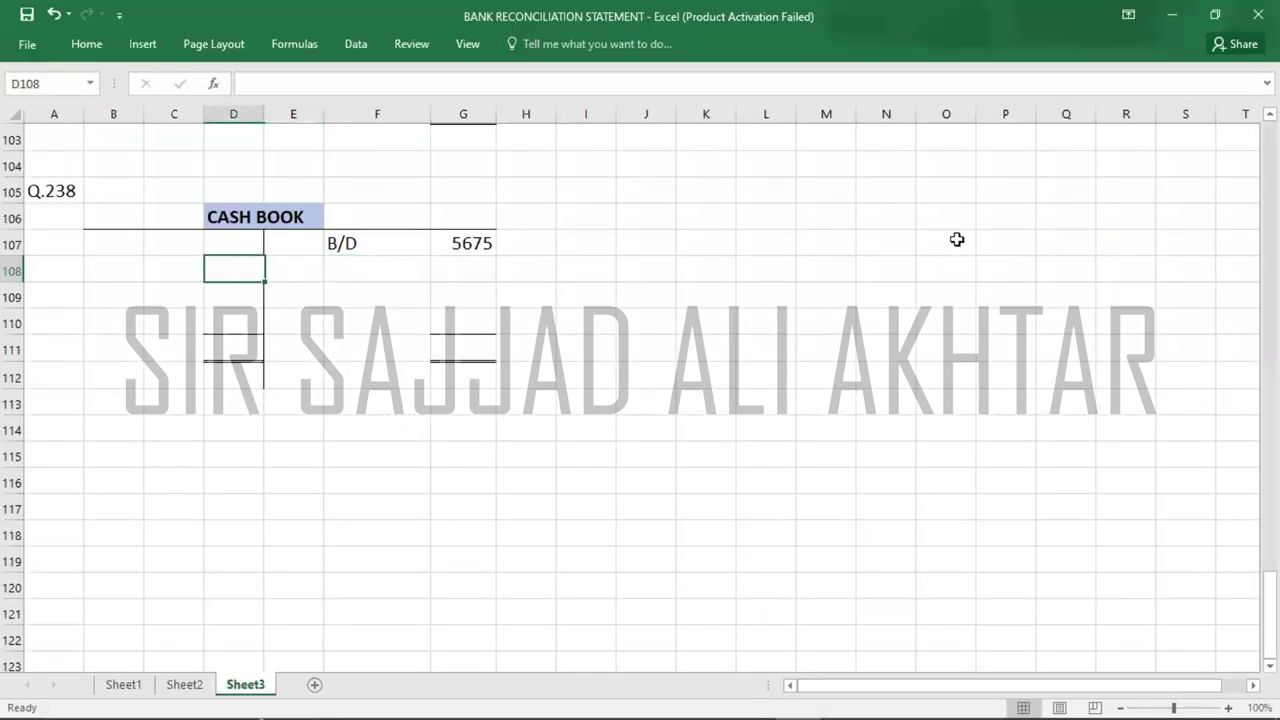
key("Up")
type("125")
key("Return")
- Check the dishonoured cheque error in the exam kit and enter its 900 correction on the credit side in G108
key("alt+Tab")
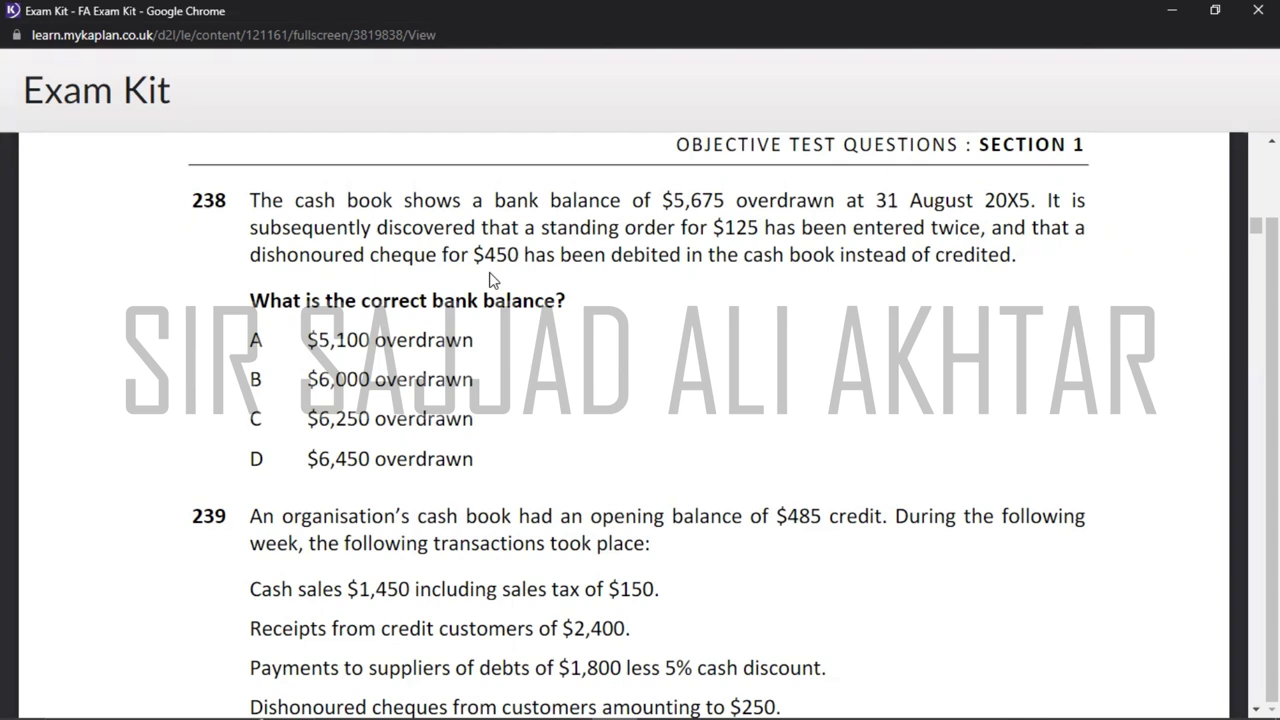
key("alt+Tab")
key("Right")
key("Right")
key("Right")
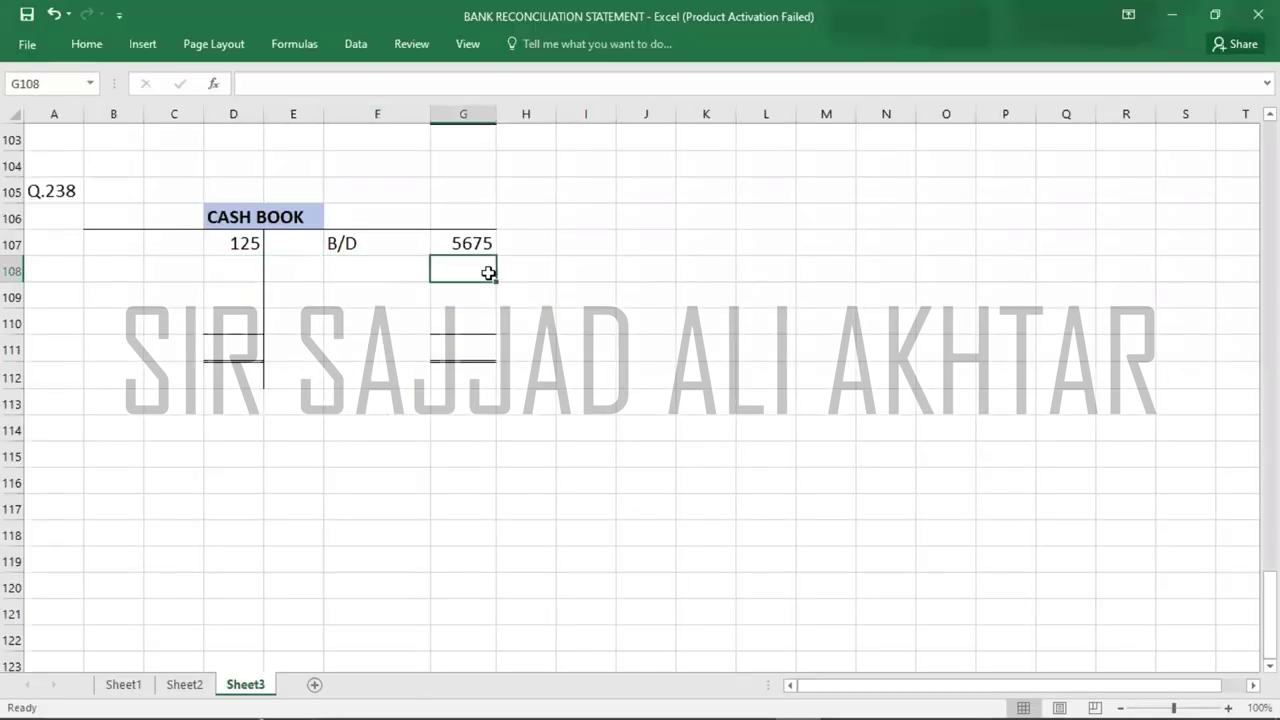
type("900")
key("Return")
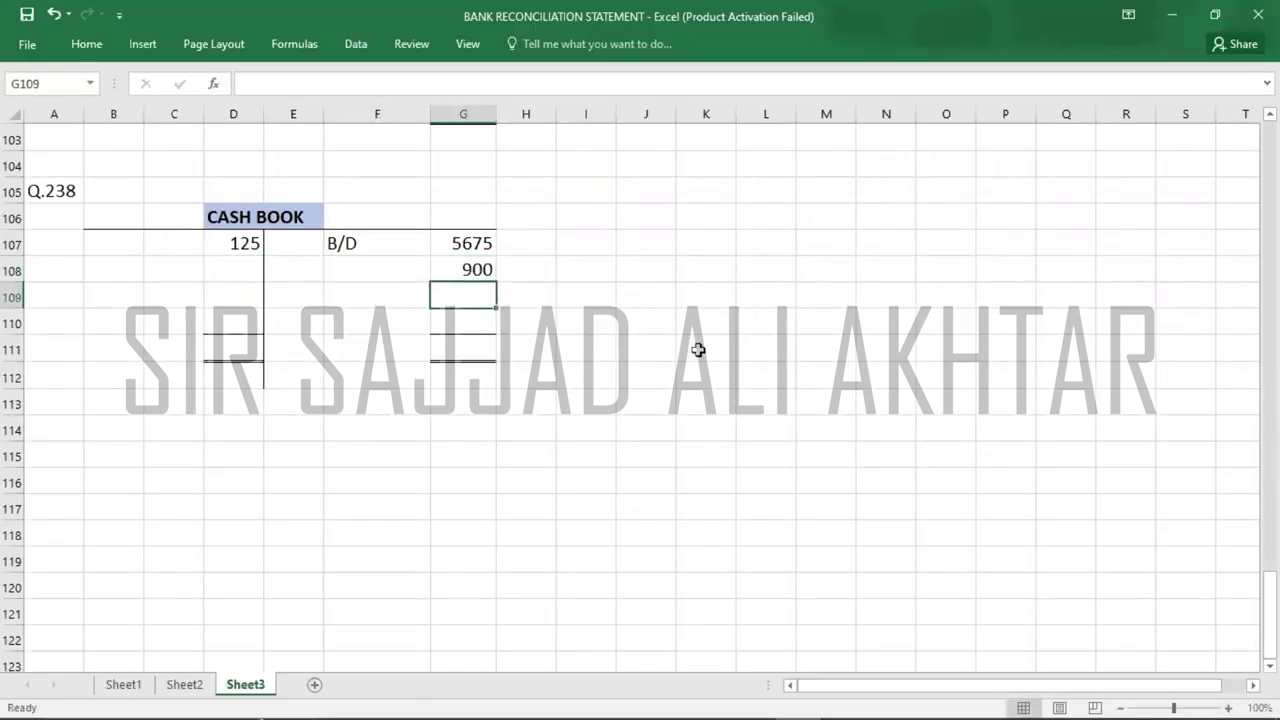
- Review question 238 once more, switch to Calculator and add the credit-side amounts 5675 and 900
key("alt+Tab")
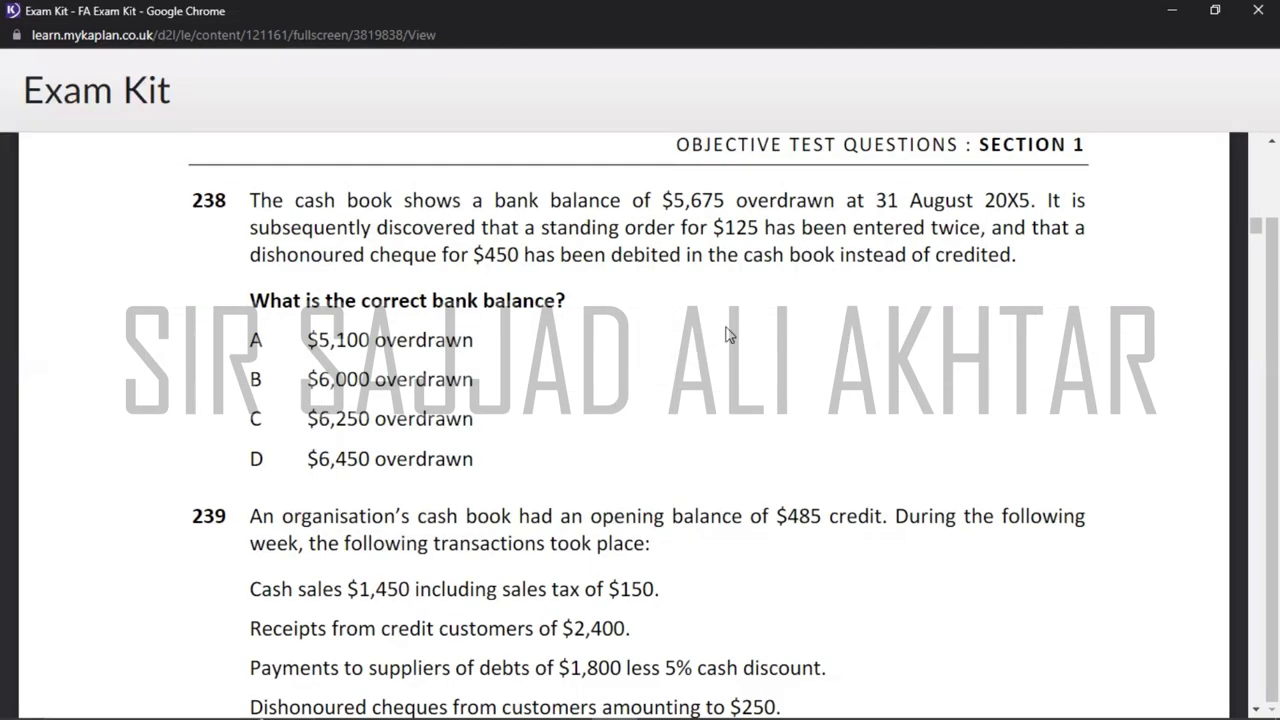
key("alt+Tab")
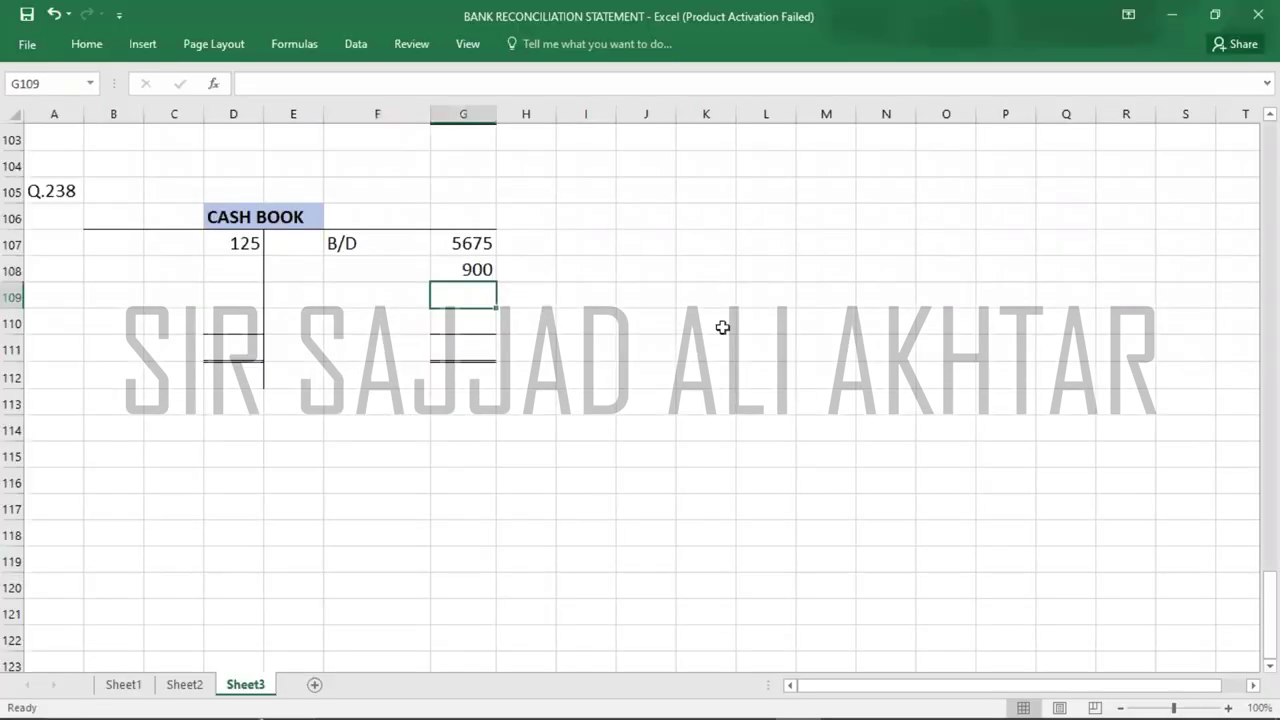
key("Down")
key("Down")
key("alt+Tab")
key("Tab")
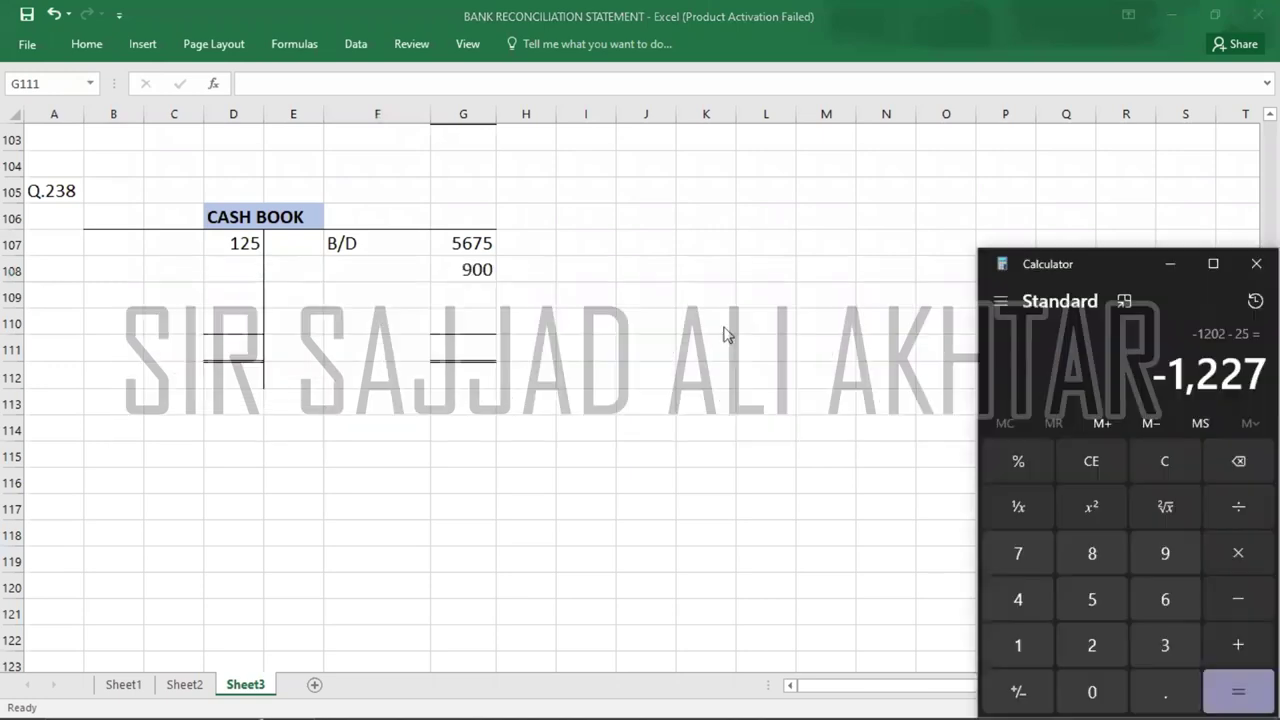
key("Escape")
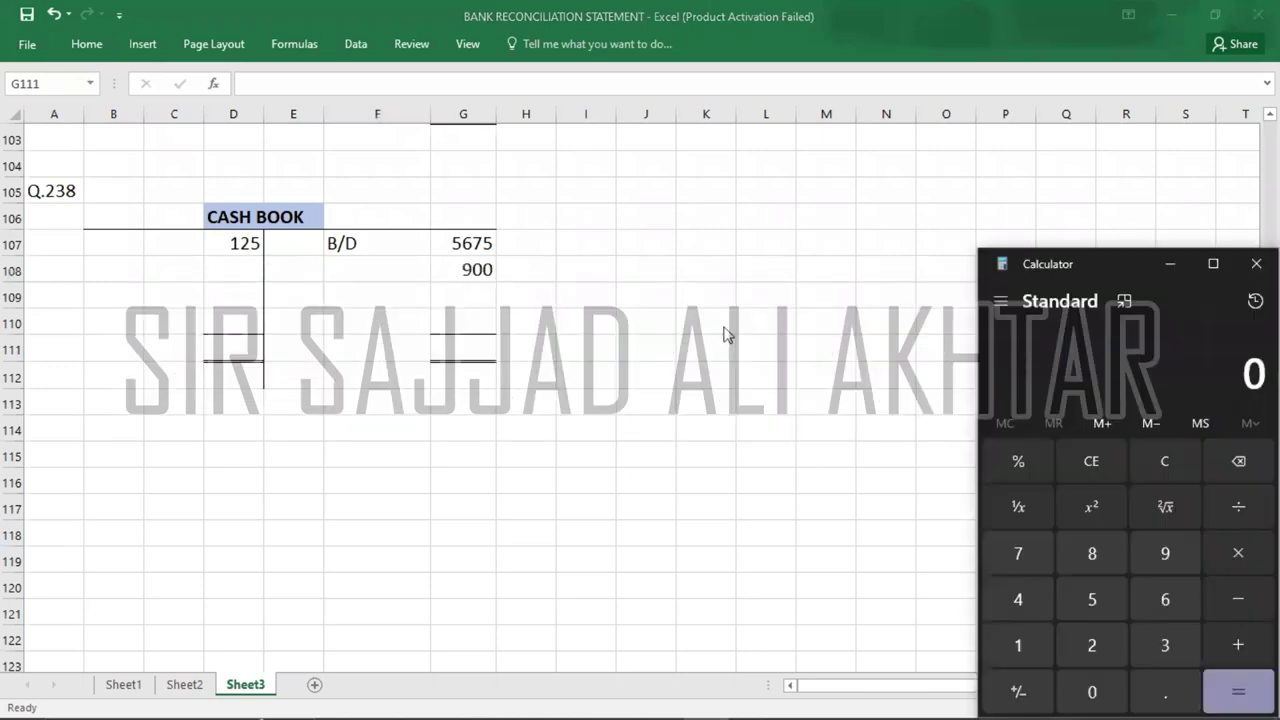
type("5")
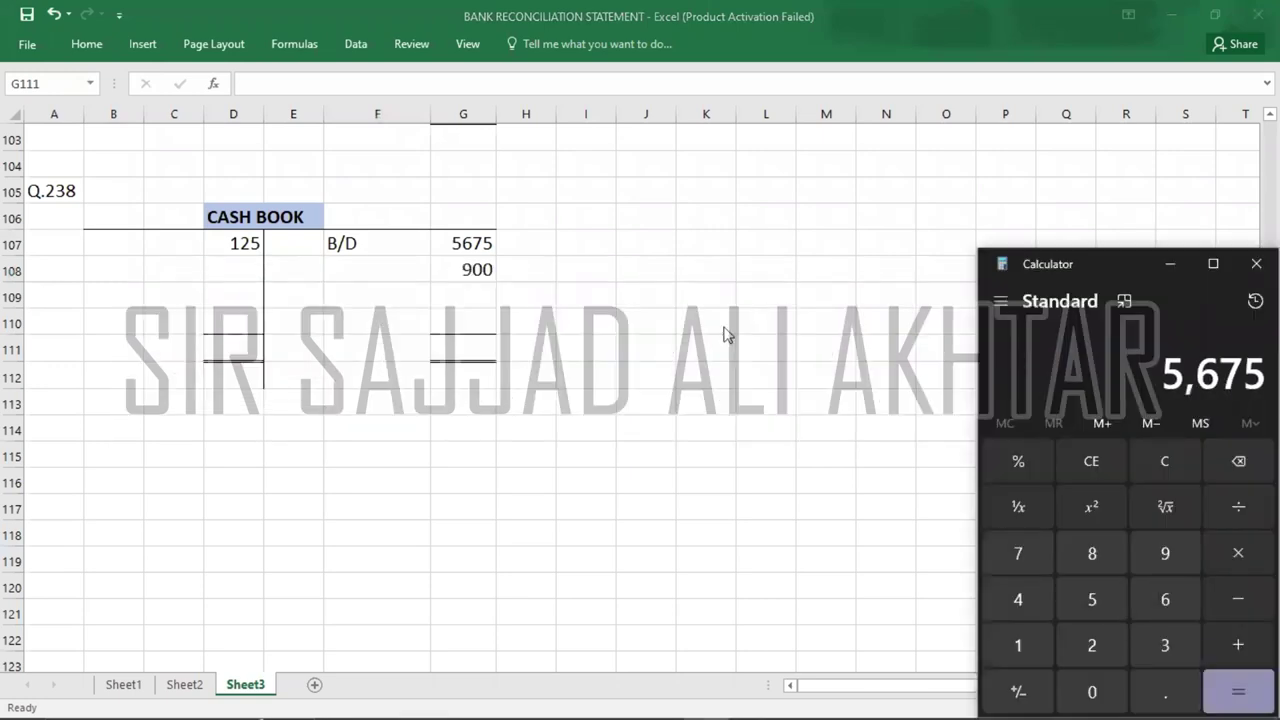
type("675 + 900")
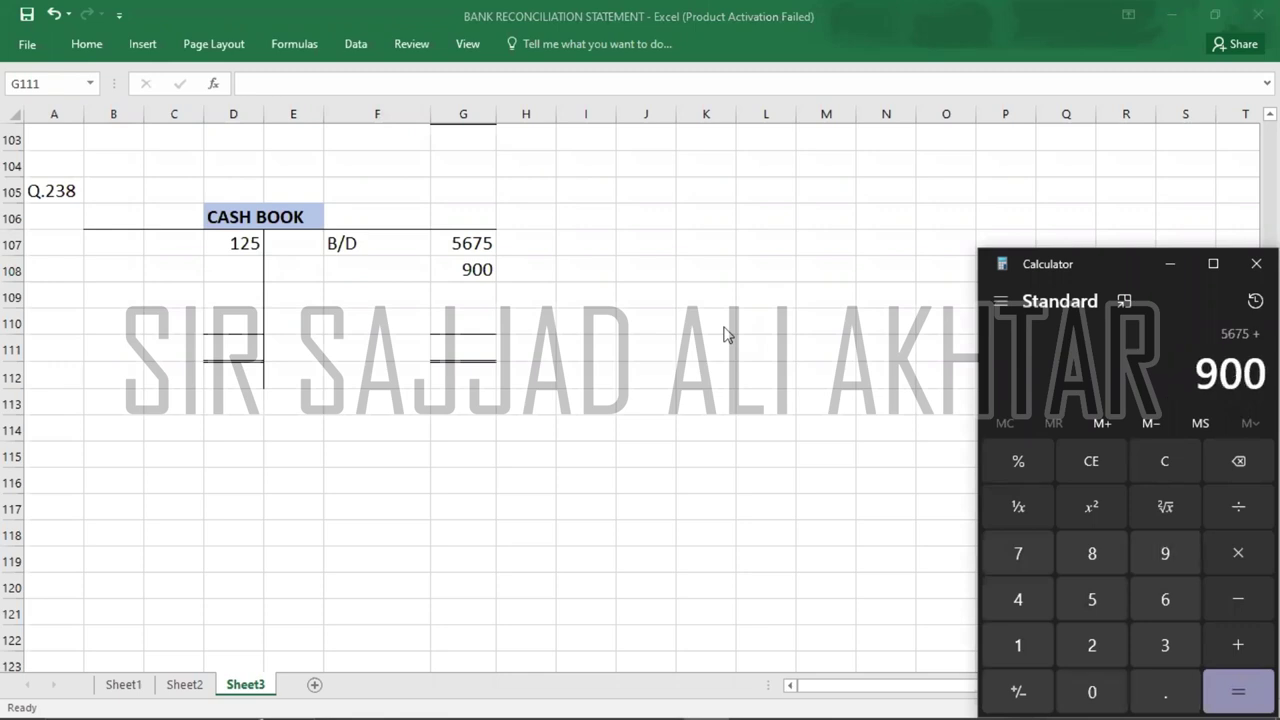
key("Return")
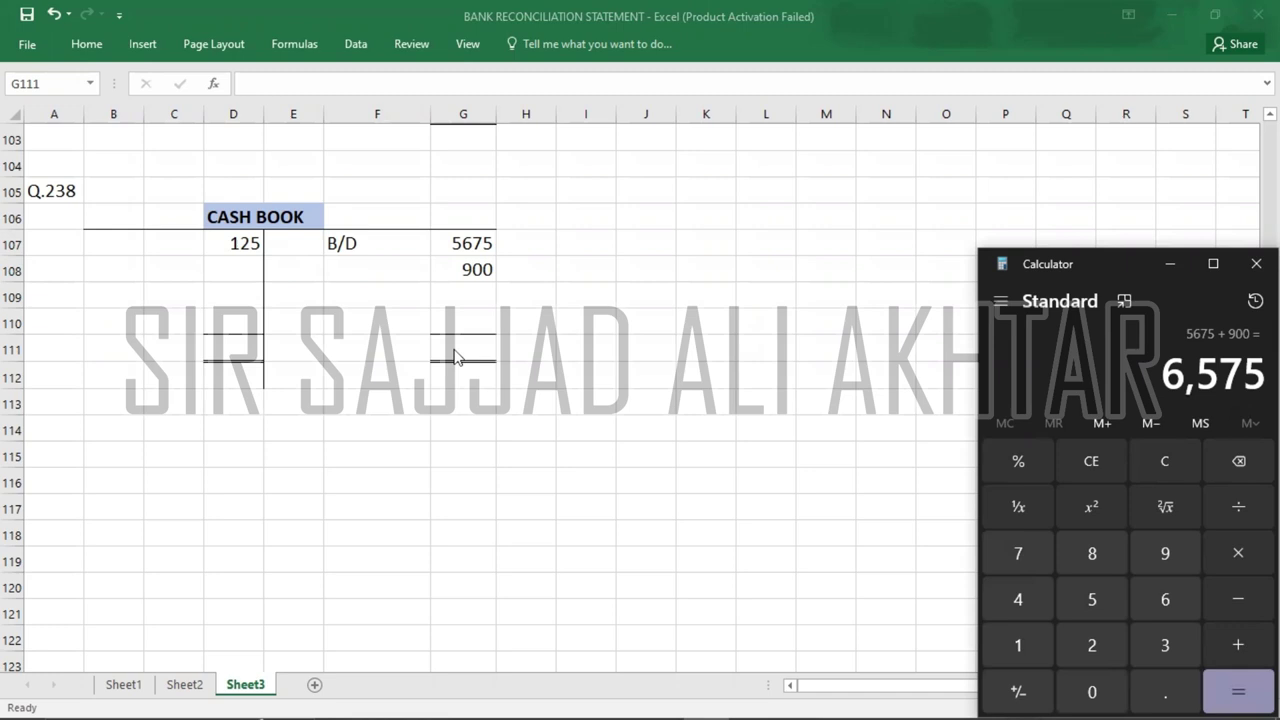
- Enter 6575 as the total on both sides of the Q.238 cash book, in G111 and D111
left_click(455, 358)
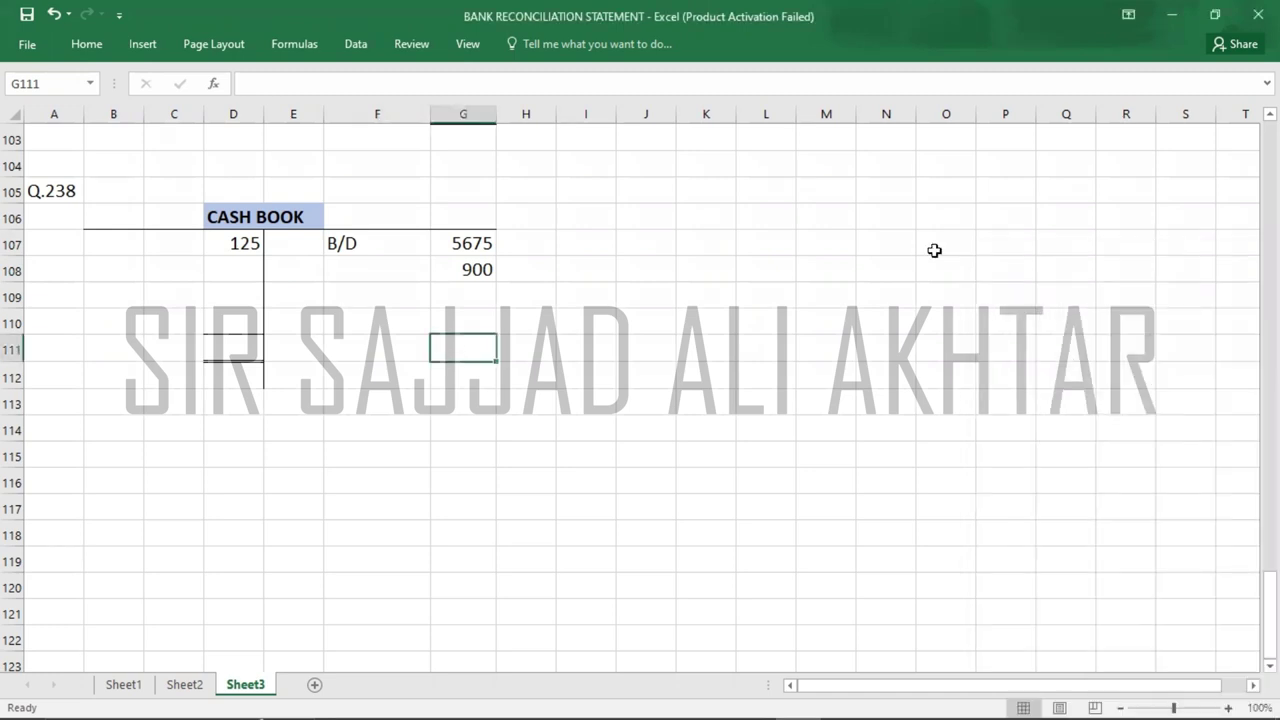
type("6575")
key("Left")
key("Left")
key("Left")
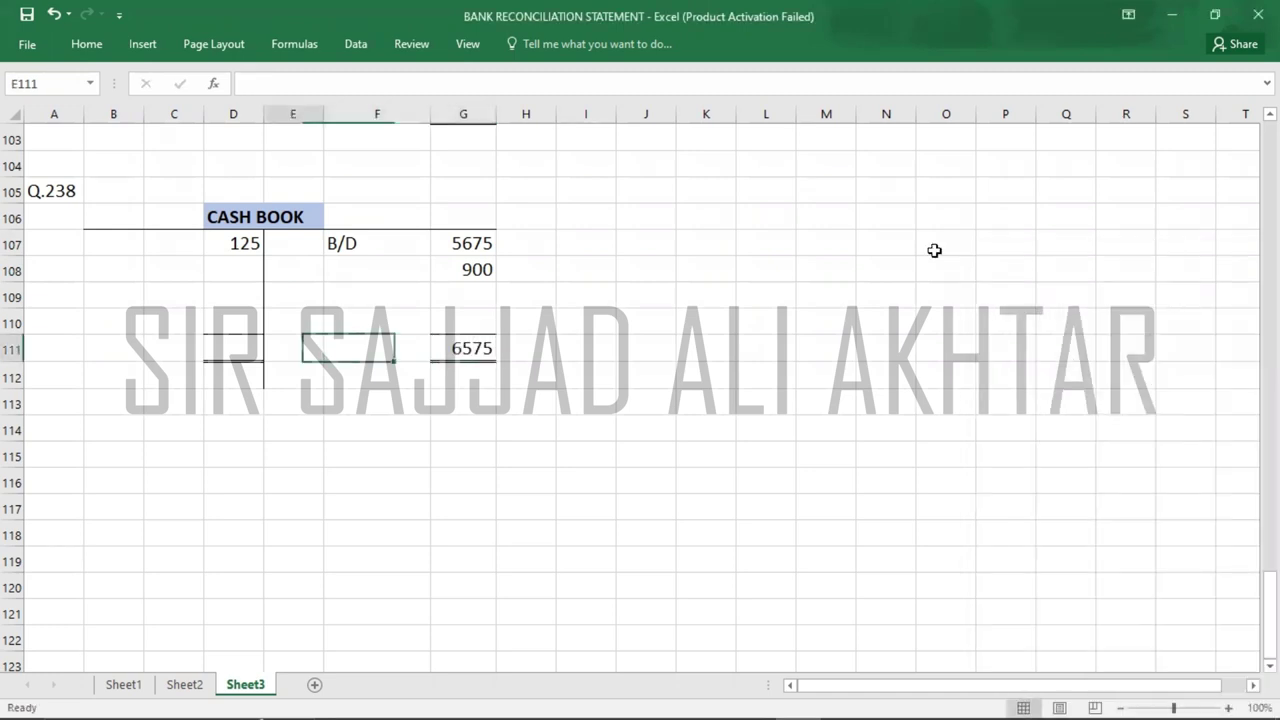
type("6575")
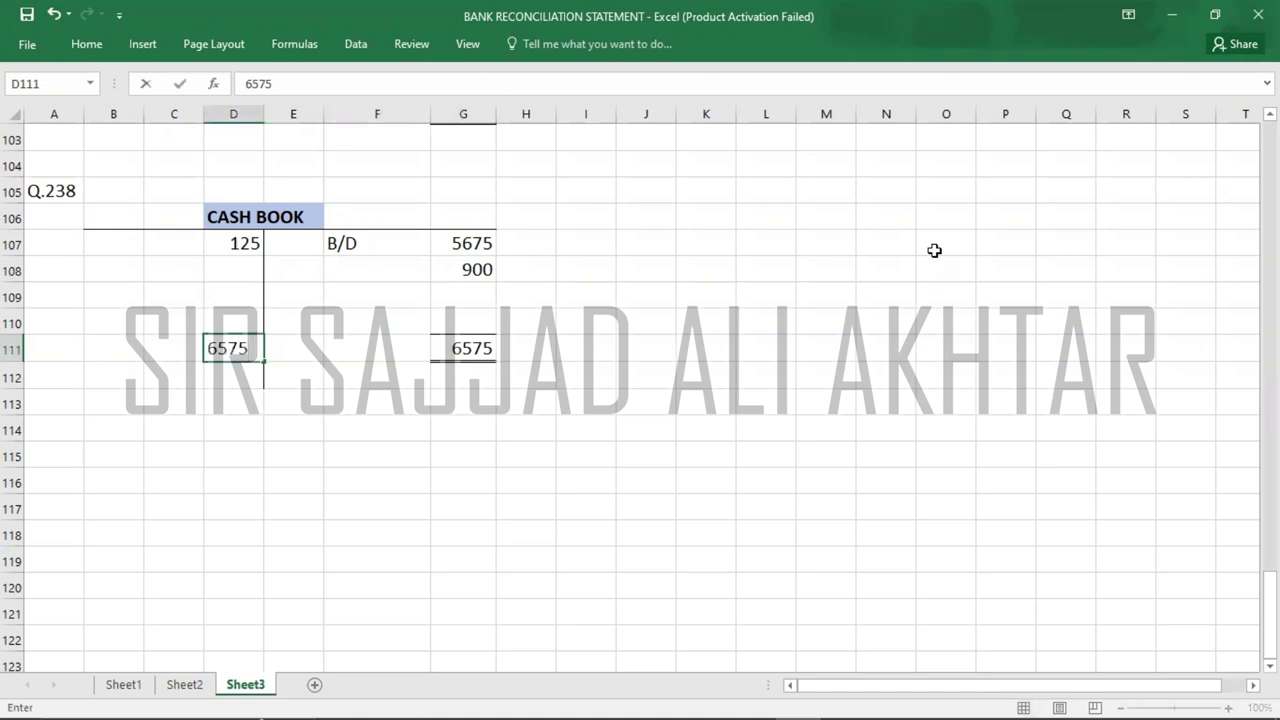
- Label C110 as C/D for the closing balance above the debit-side total
key("Up")
key("Left")
type("C/D")
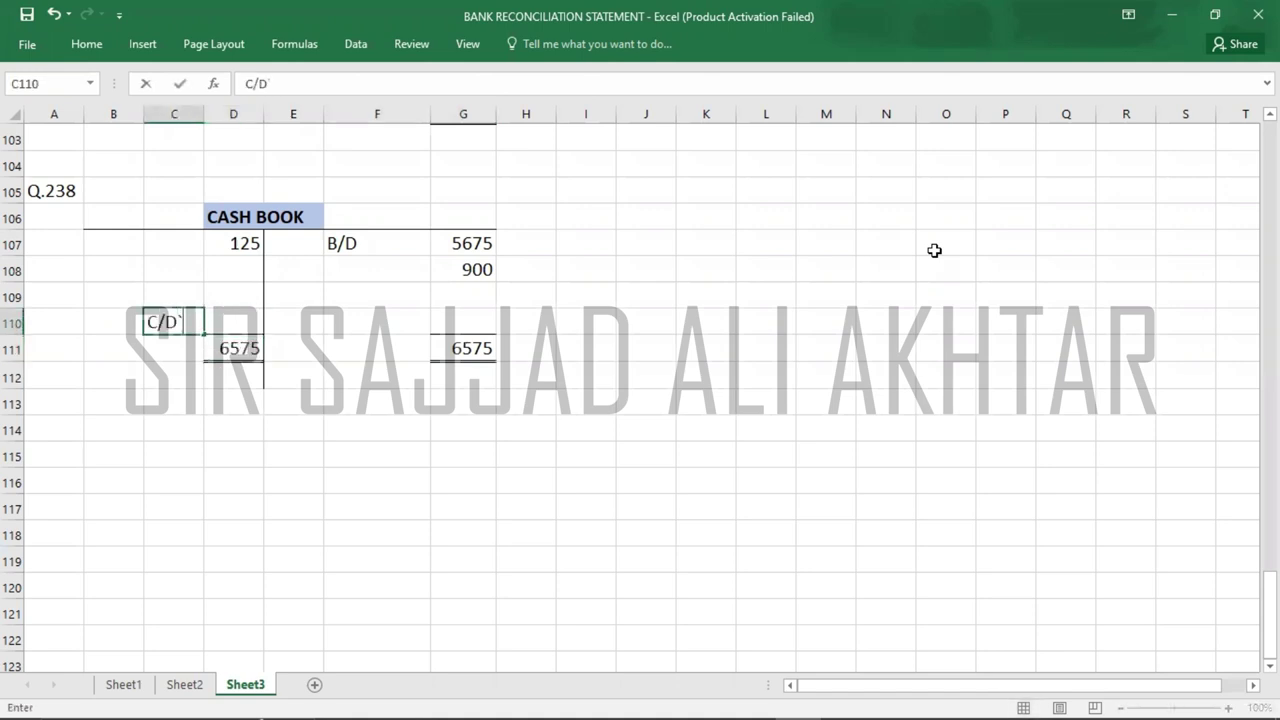
key("Right")
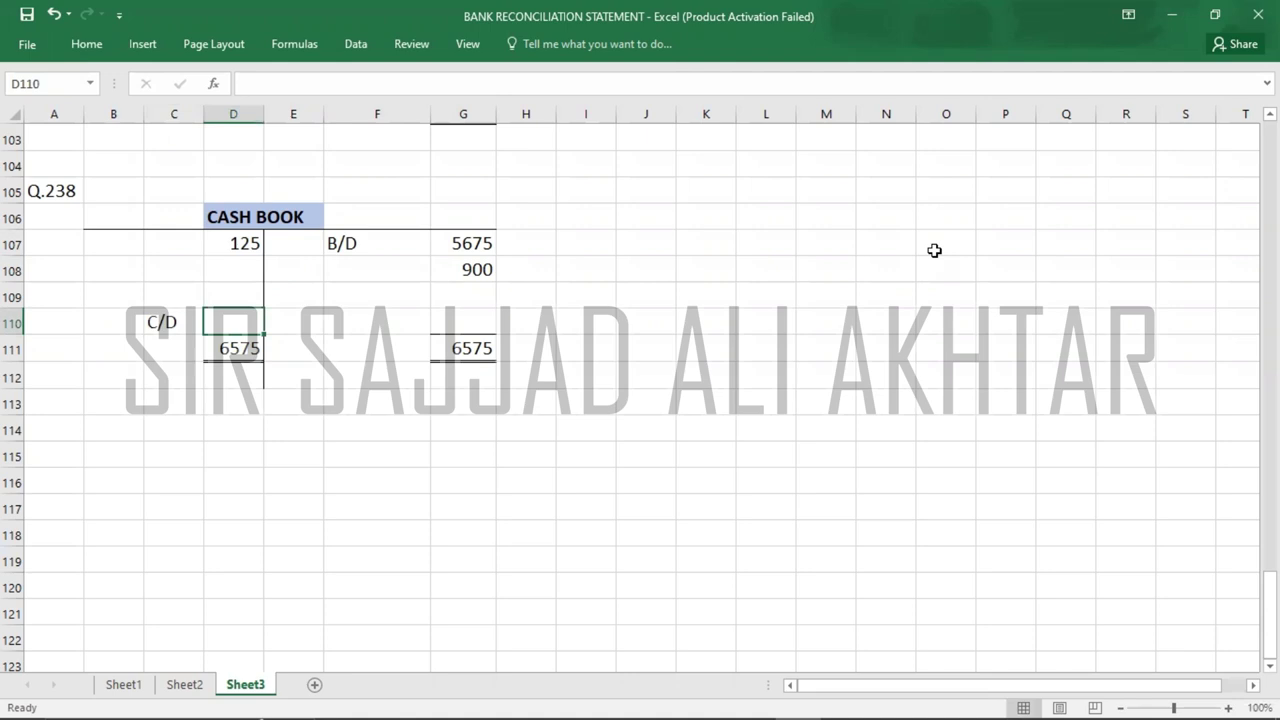
- Subtract 125 from 6575 in Calculator and enter 6450 as the C/D balance in D110
key("alt+Tab")
key("minus")
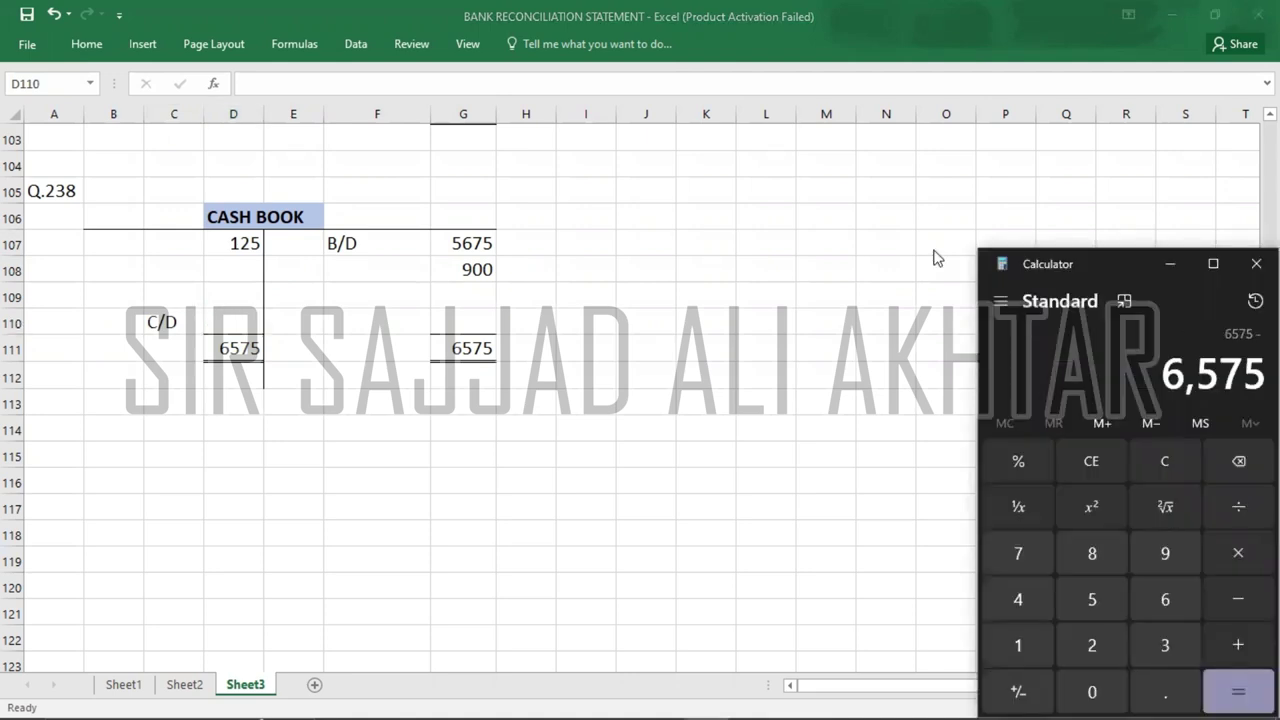
type("125")
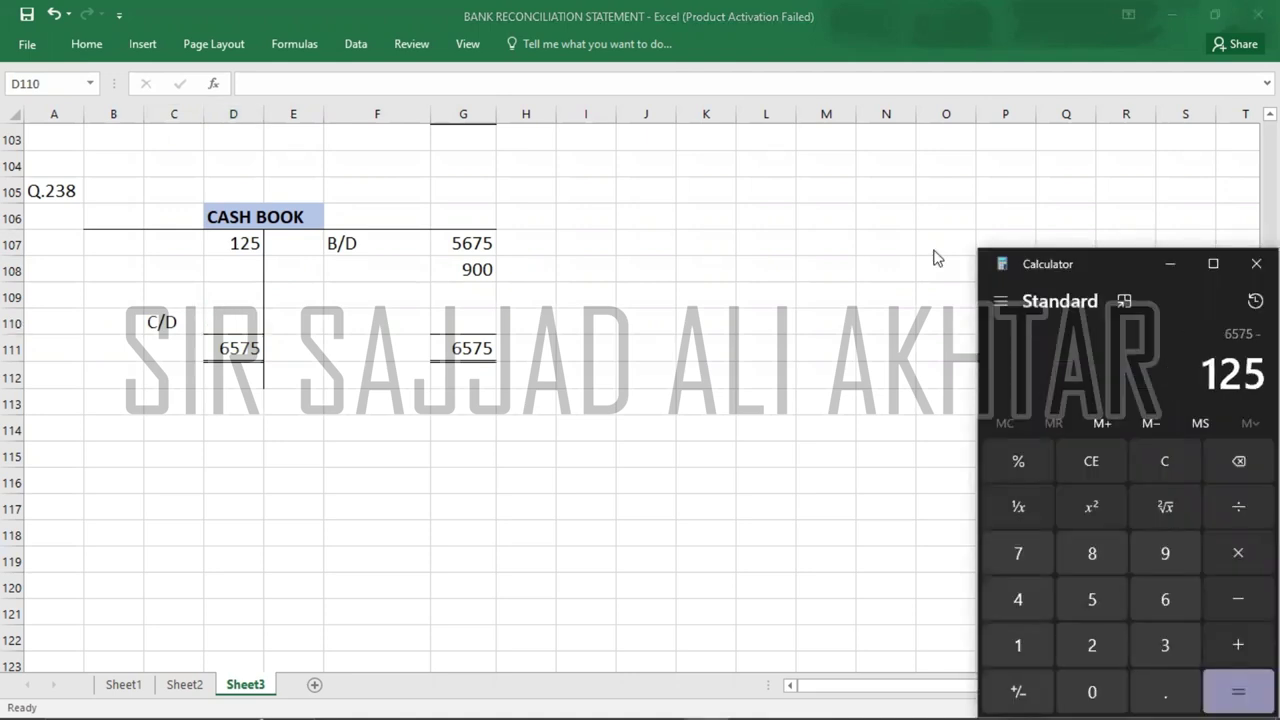
key("Return")
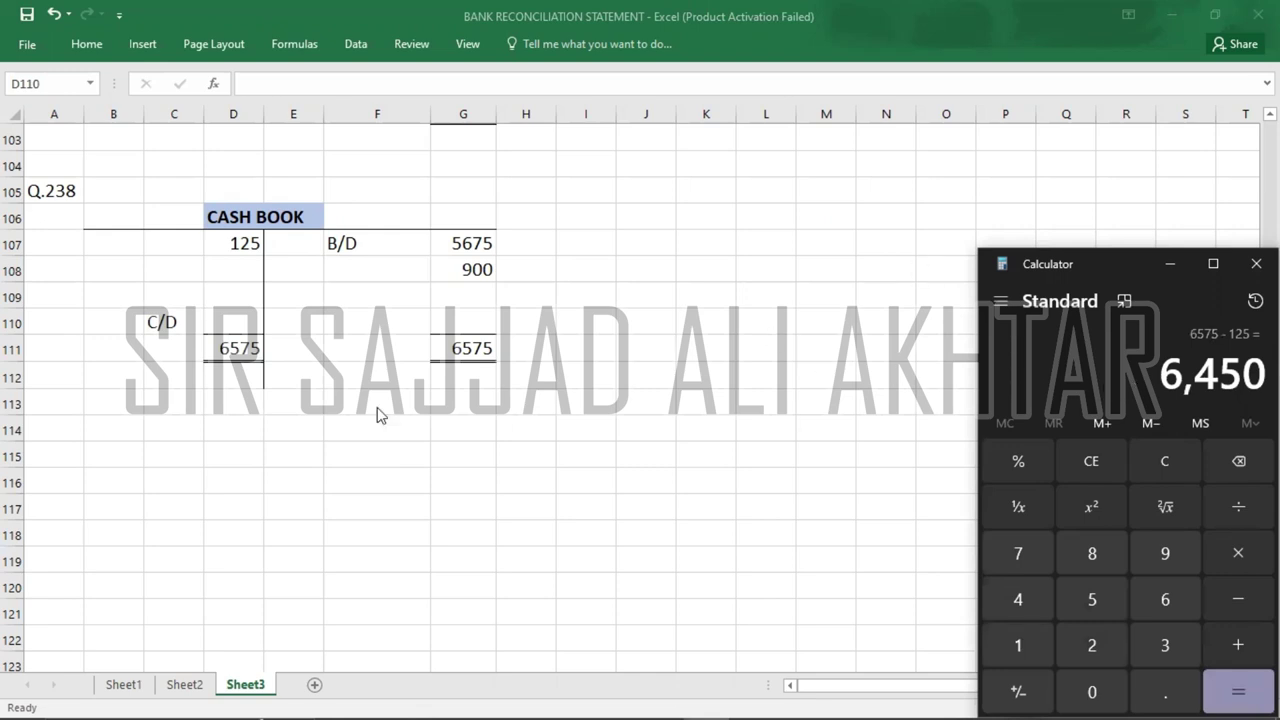
left_click(224, 325)
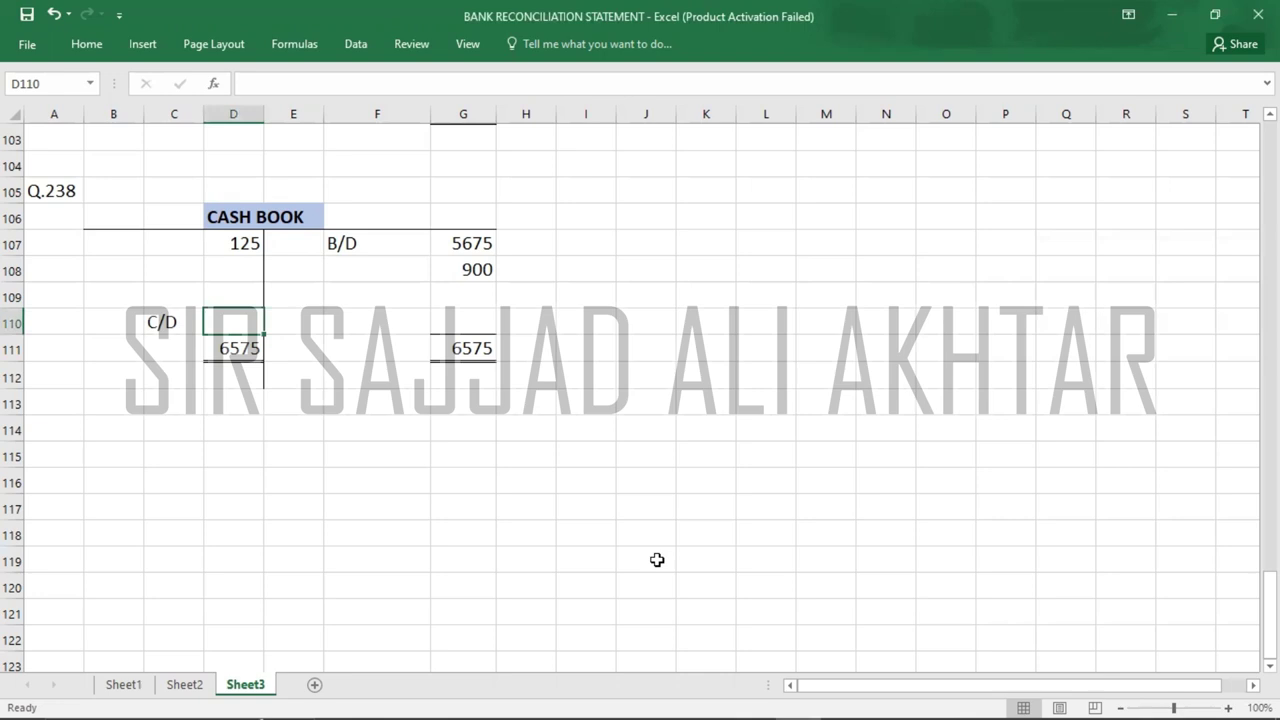
type("6450")
key("Return")
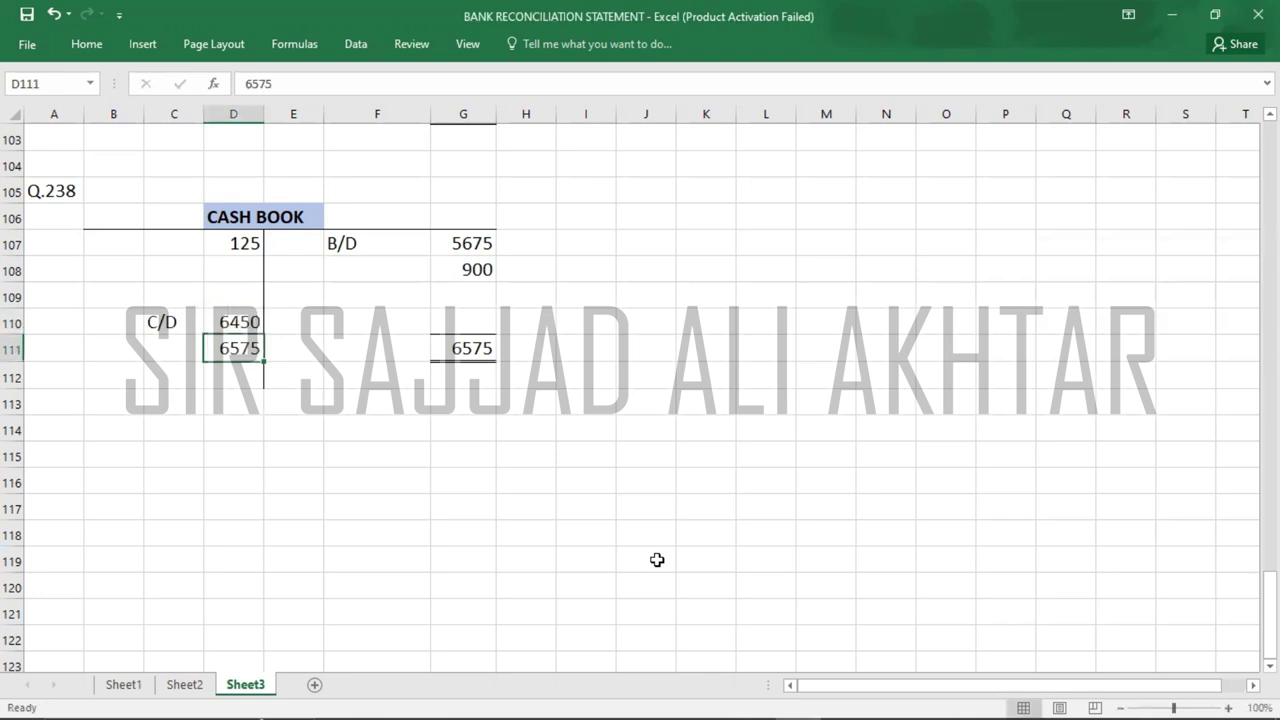
- Bring the Q.238 balance down on the credit side, entering B/D in F112 and 6450 in G112
key("Down")
key("Right")
key("Right")
type("B/D")
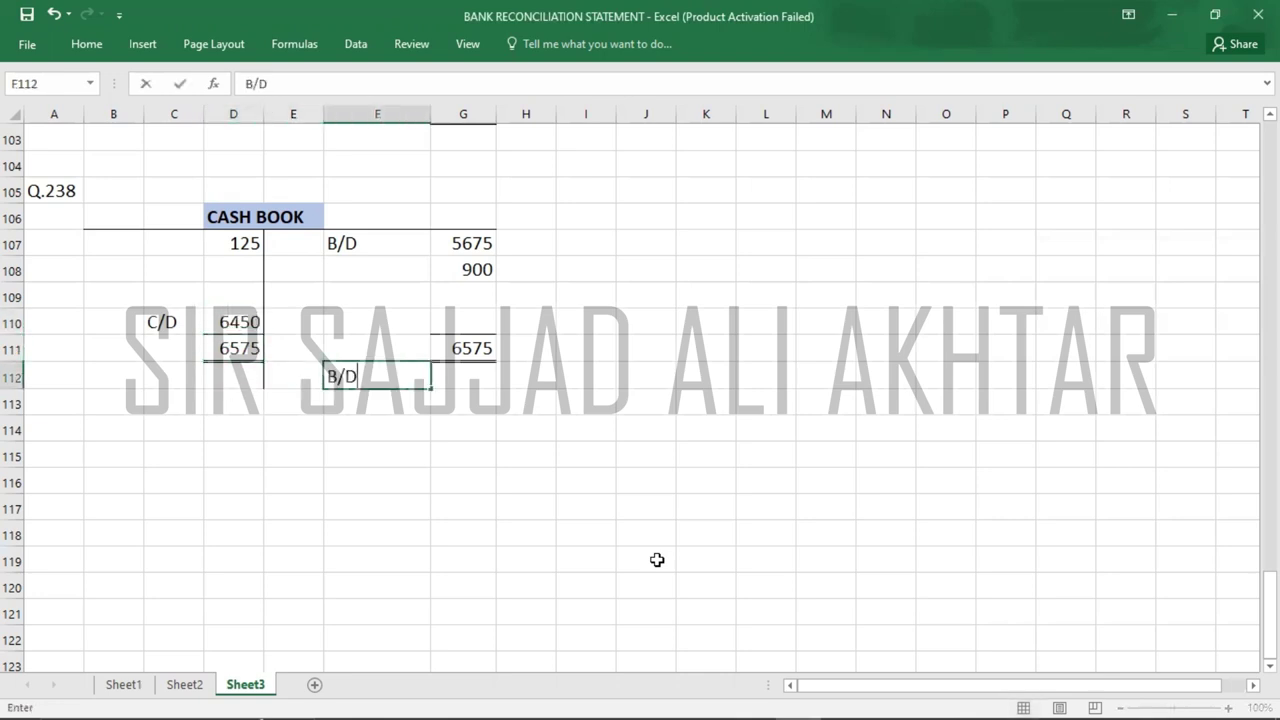
key("Right")
type("6450")
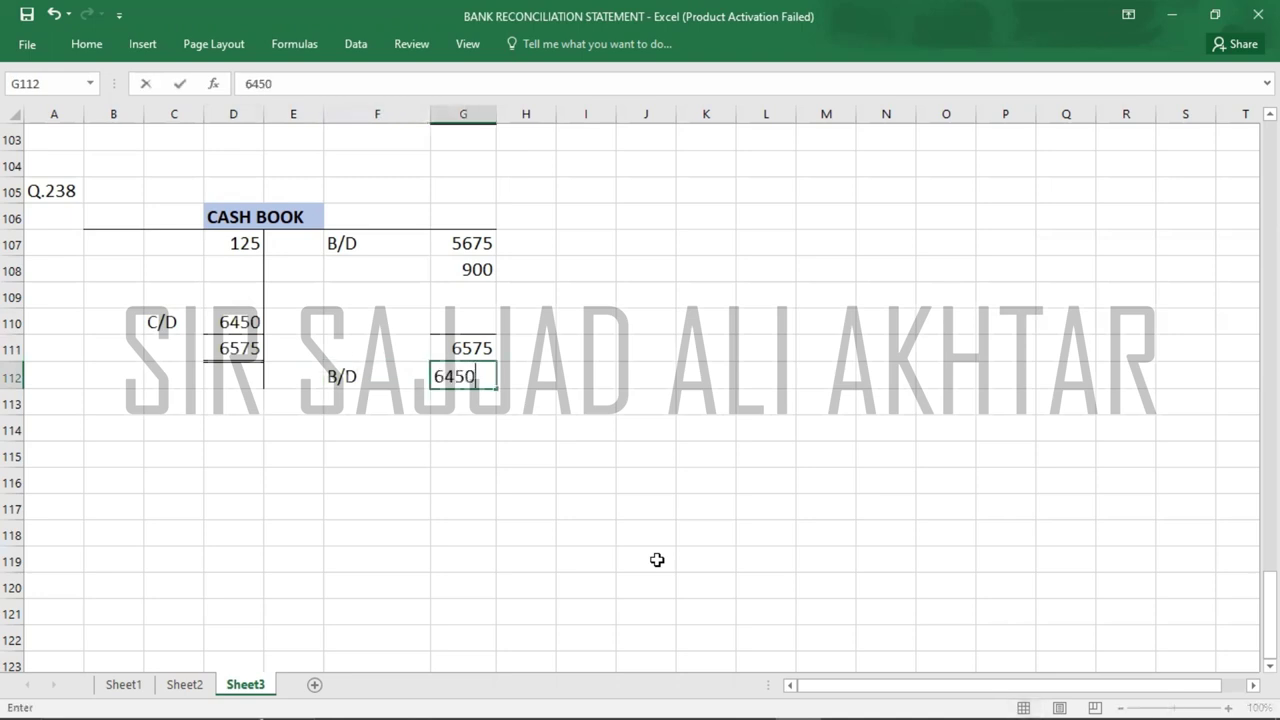
key("Return")
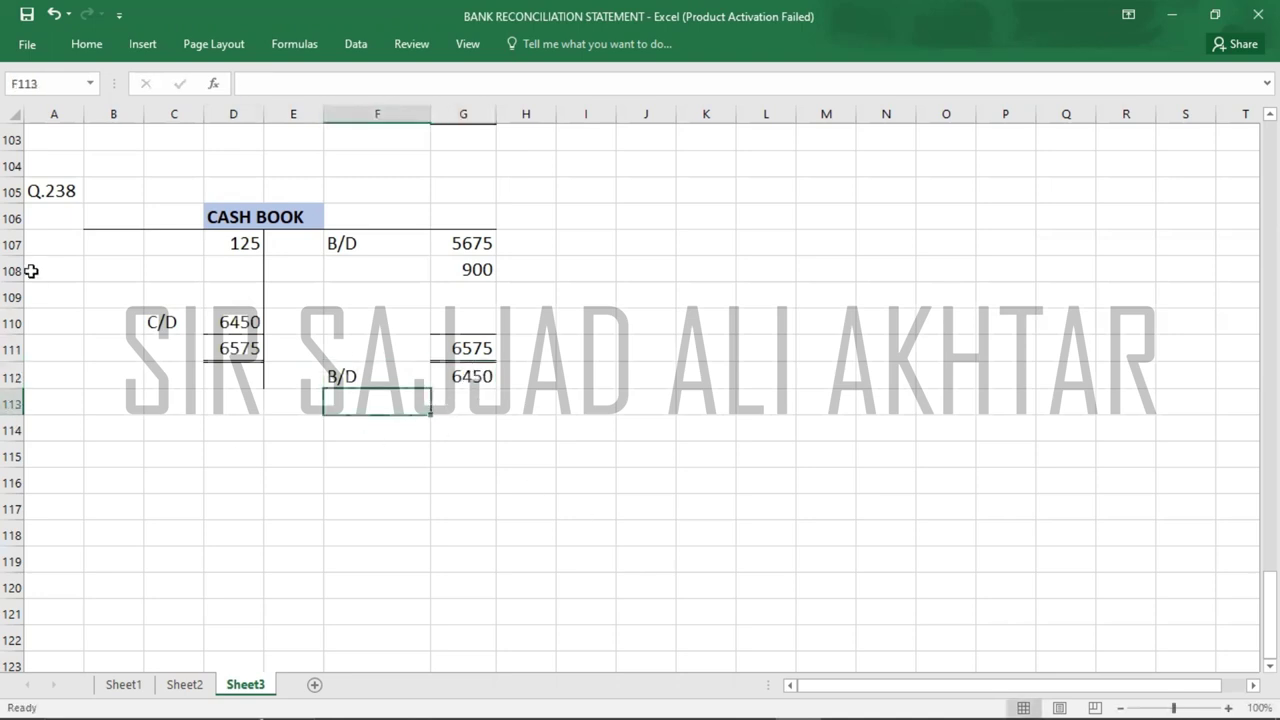
- Compare the balance with question 238's options in the exam kit and enter D as the answer in A106
left_click(52, 228)
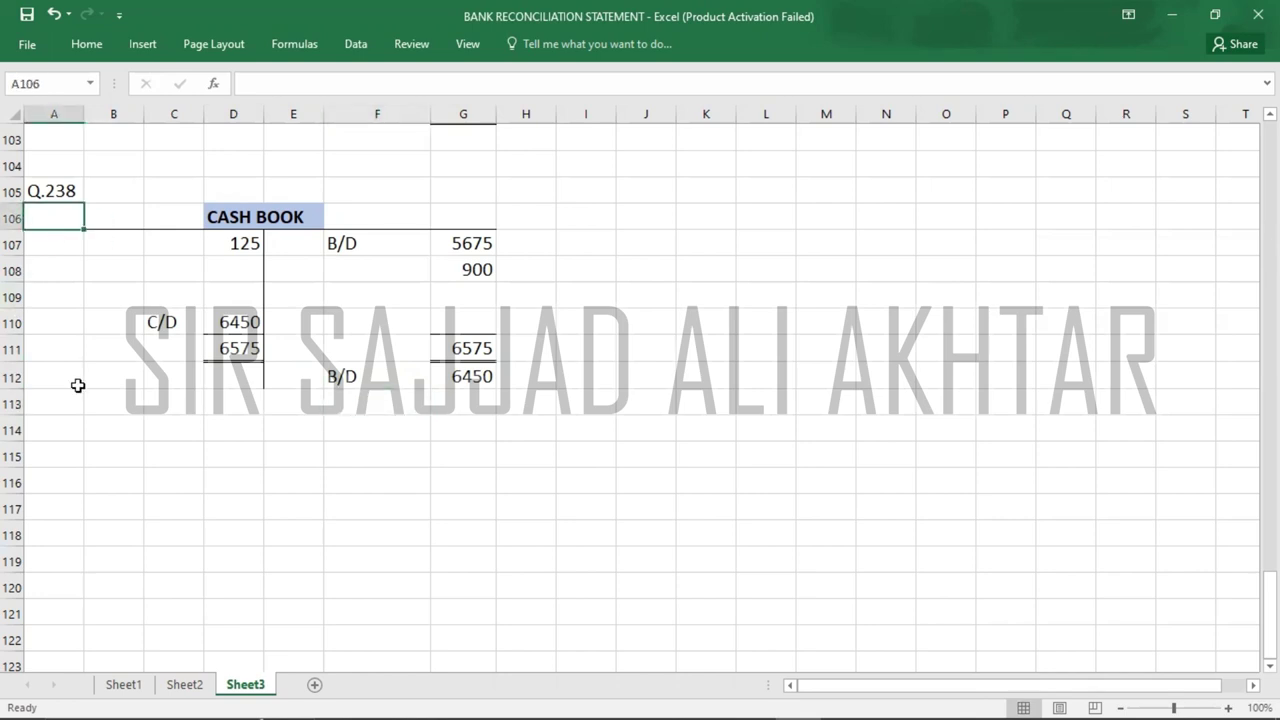
key("alt+Tab")
key("alt+Tab")
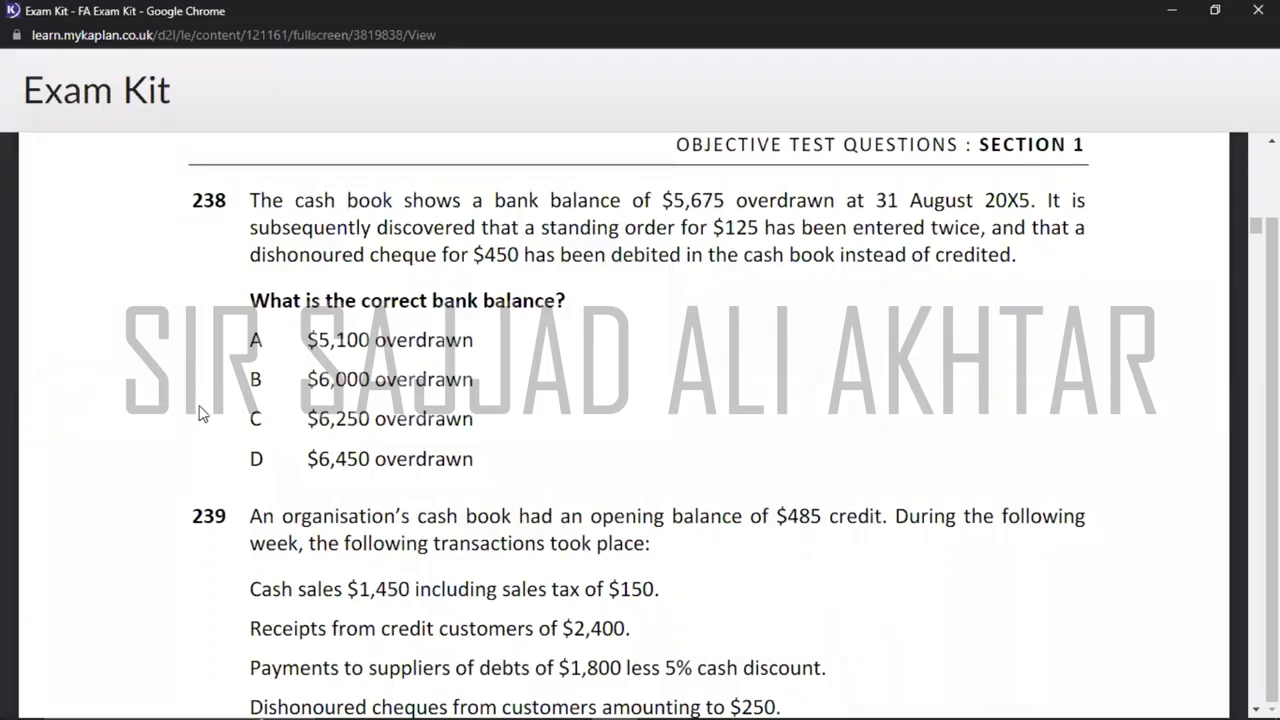
key("alt+Tab")
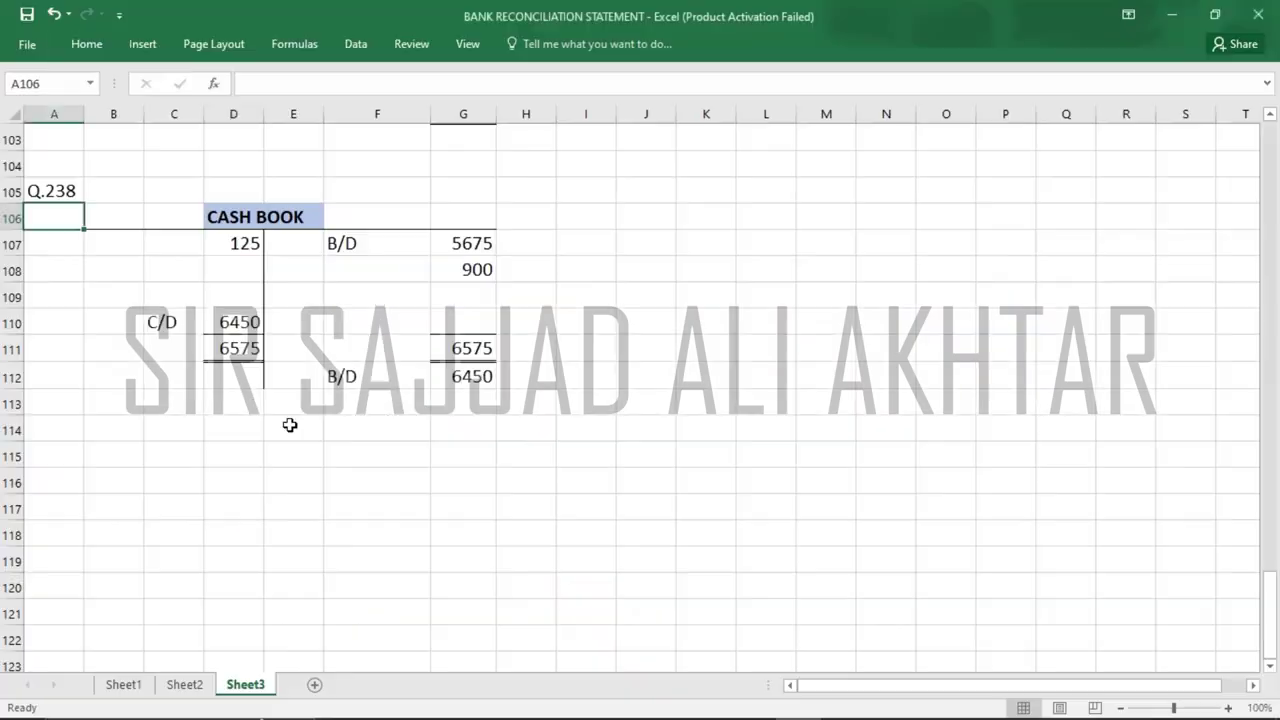
key("alt+Tab")
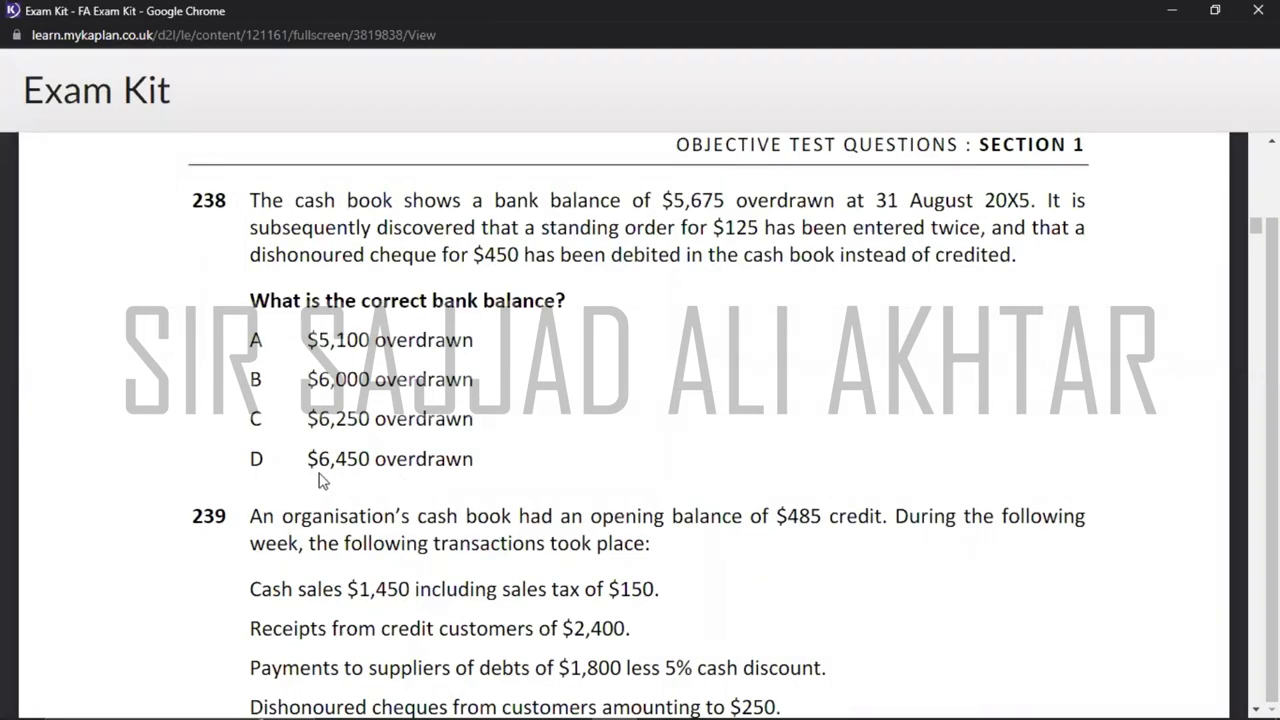
key("alt+Tab")
type("D")
key("Return")
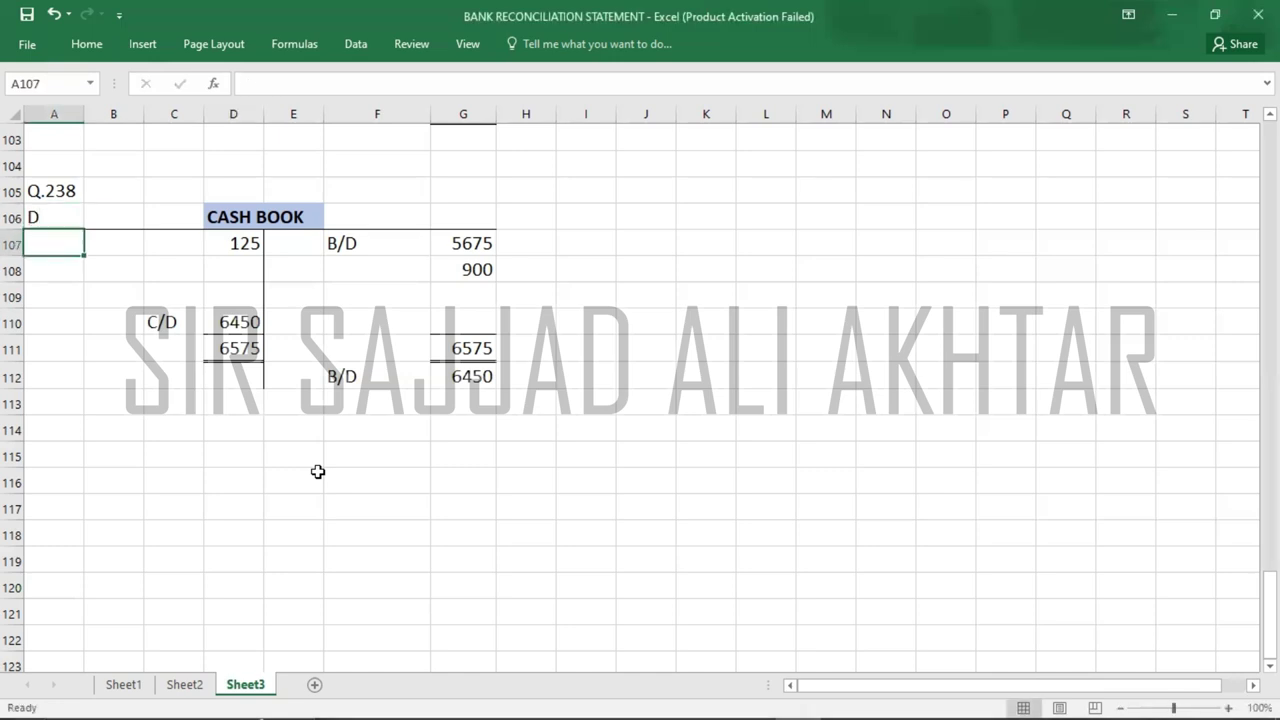
- Label A115 as Q.239 to start the next question below the finished cash book
key("Down")
key("Down")
key("Down")
key("Down")
key("Down")
key("Down")
key("Down")
key("Down")
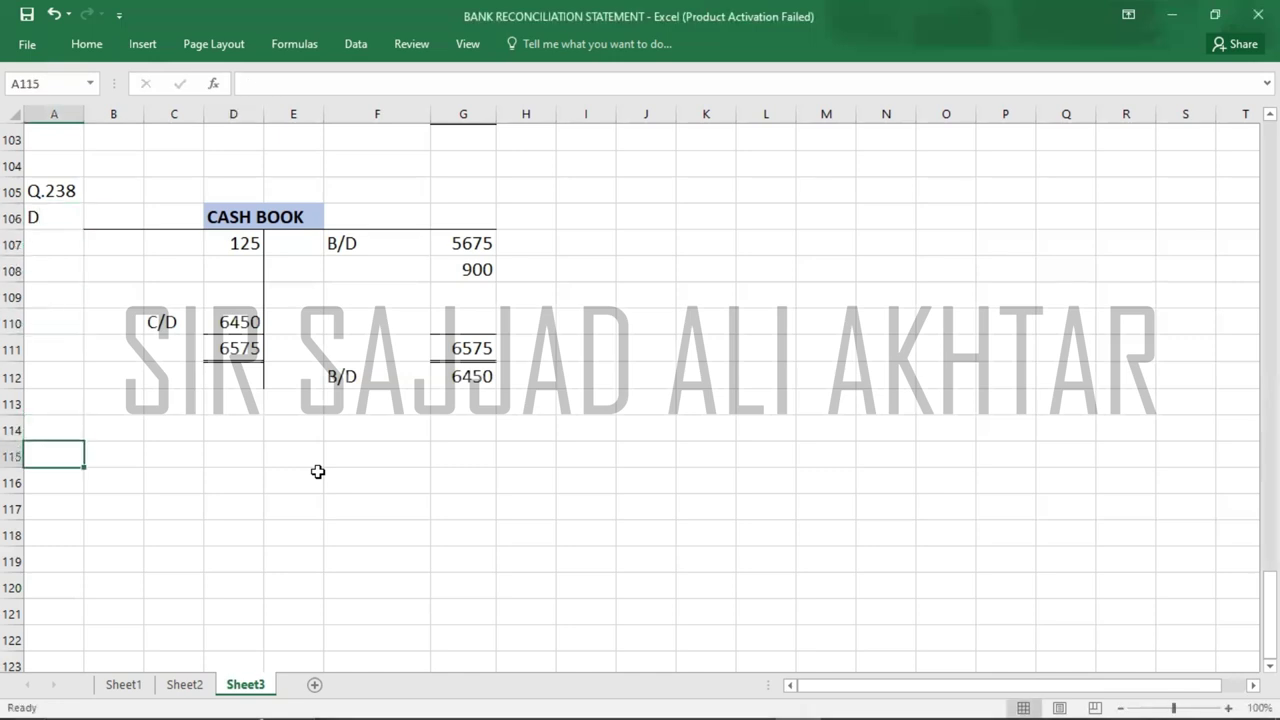
type("Q.")
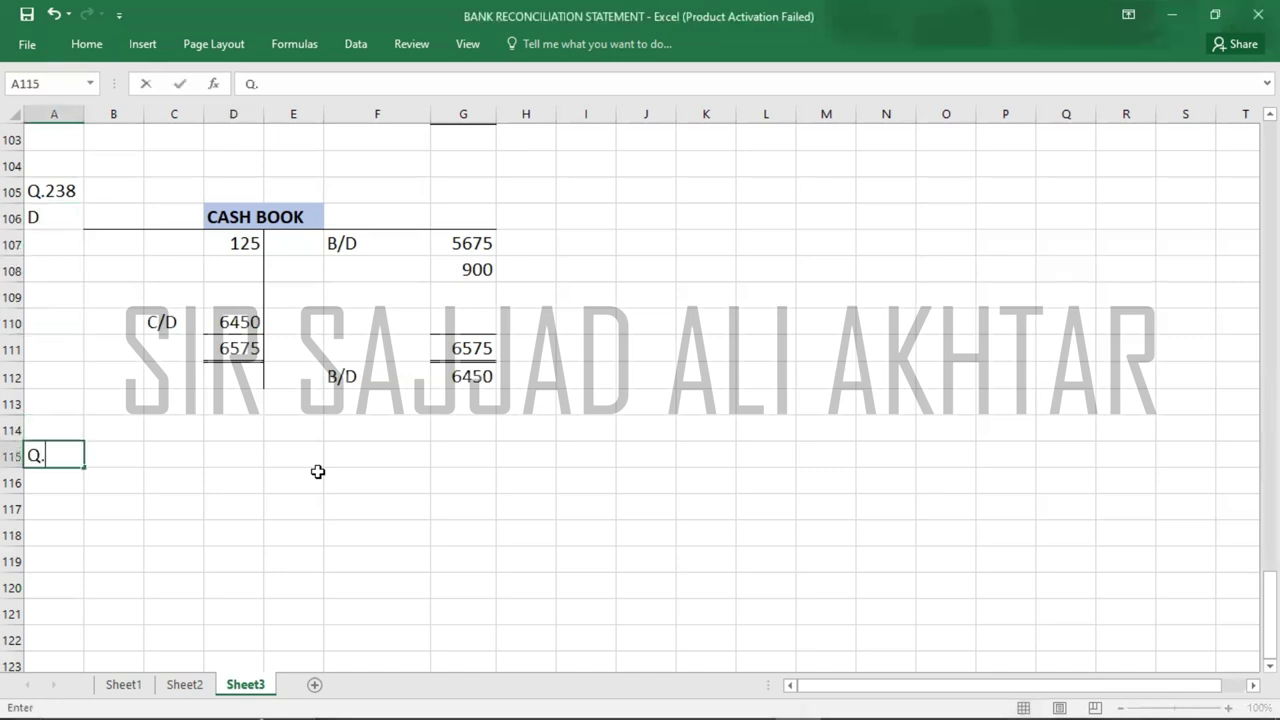
type("239")
key("Return")
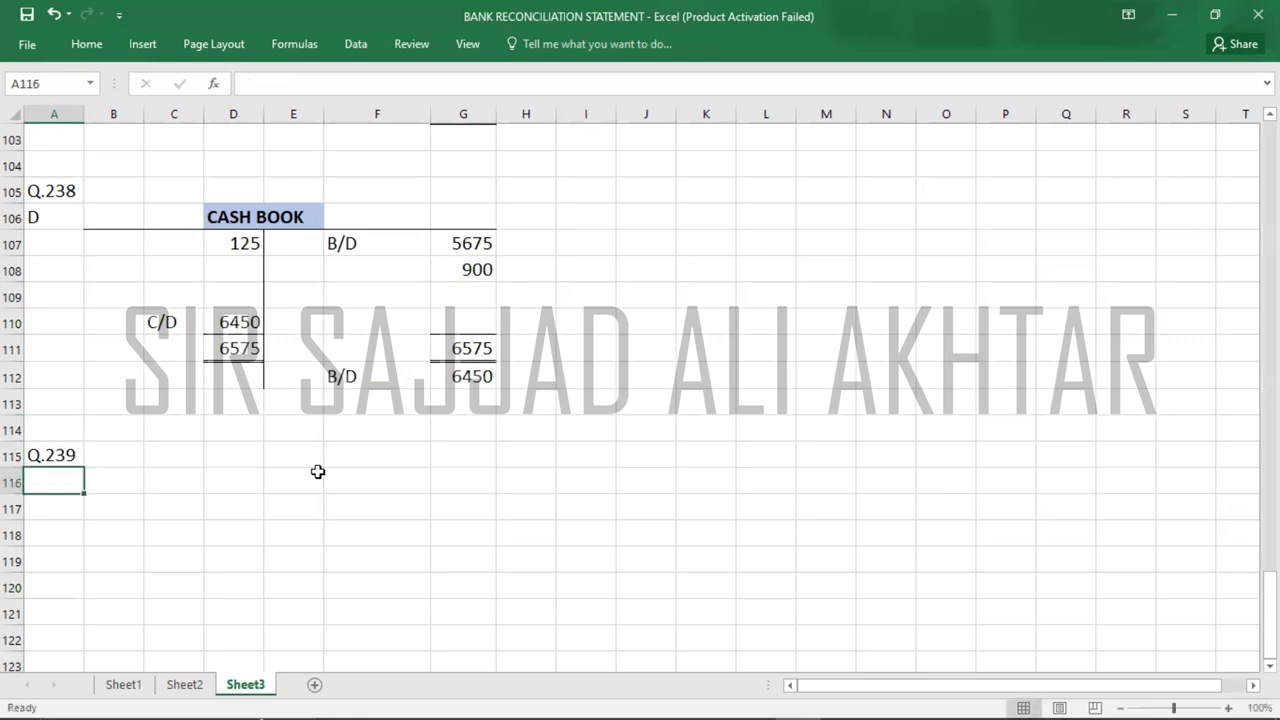
- Read question 239 in the exam kit, then copy the blank cash book template from Sheet2 to B116 on Sheet3
key("Right")
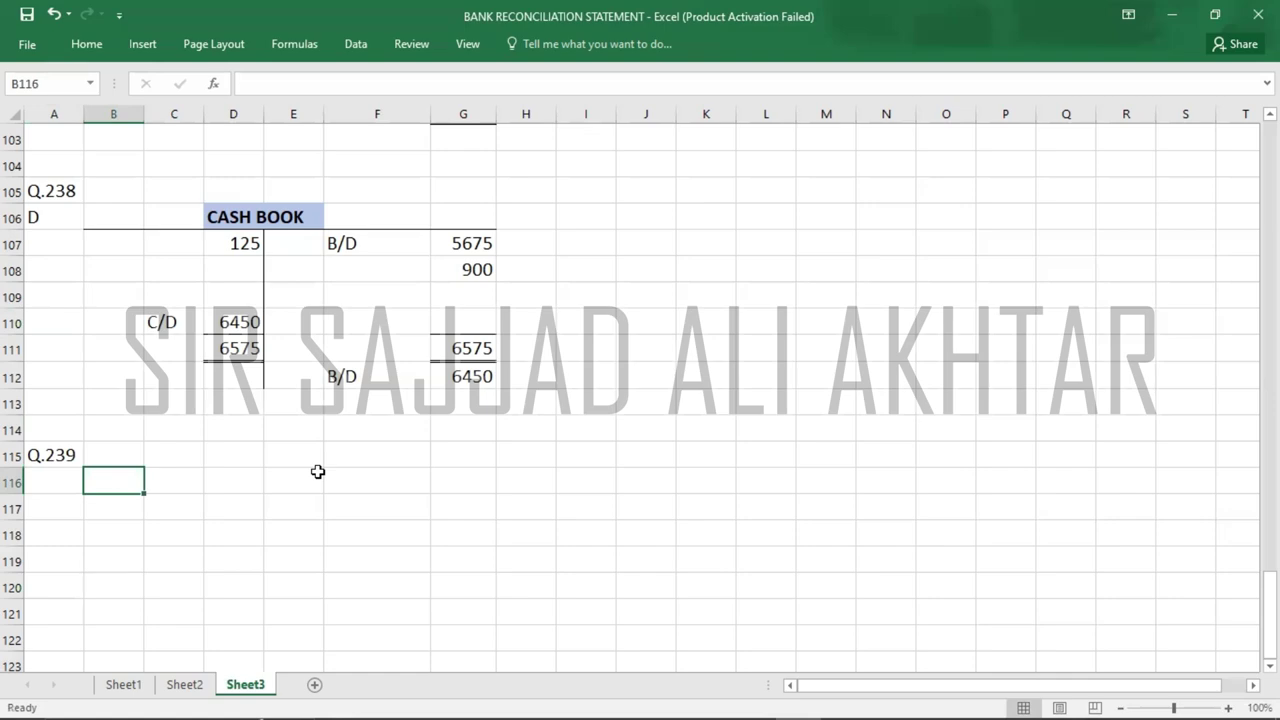
key("alt+Tab")
scroll(320, 478, "down", 3)
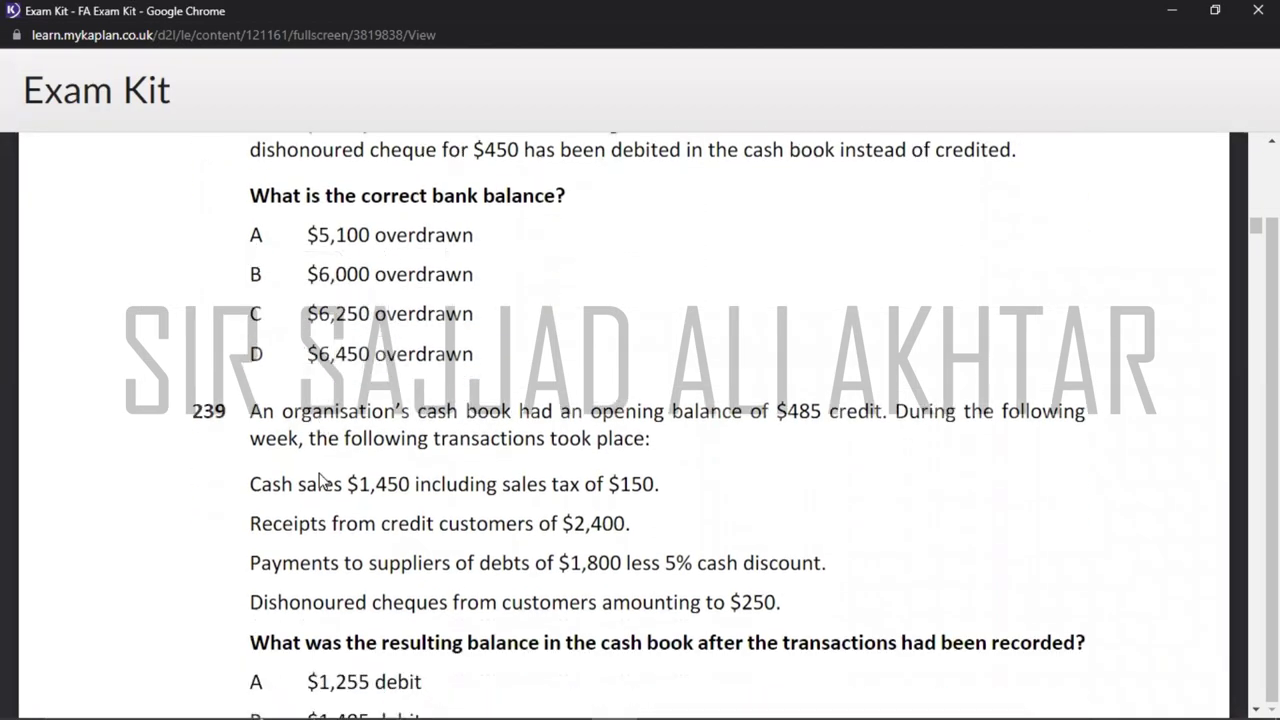
scroll(320, 478, "down", 1)
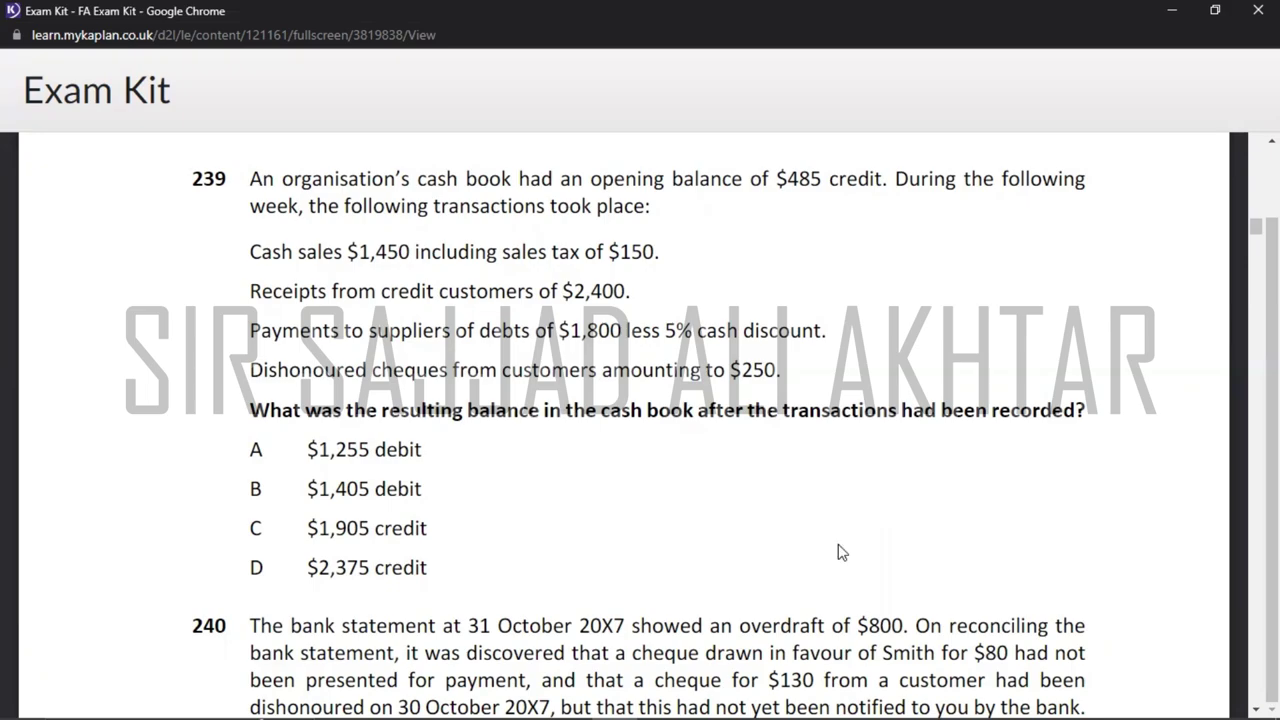
key("alt+Tab")
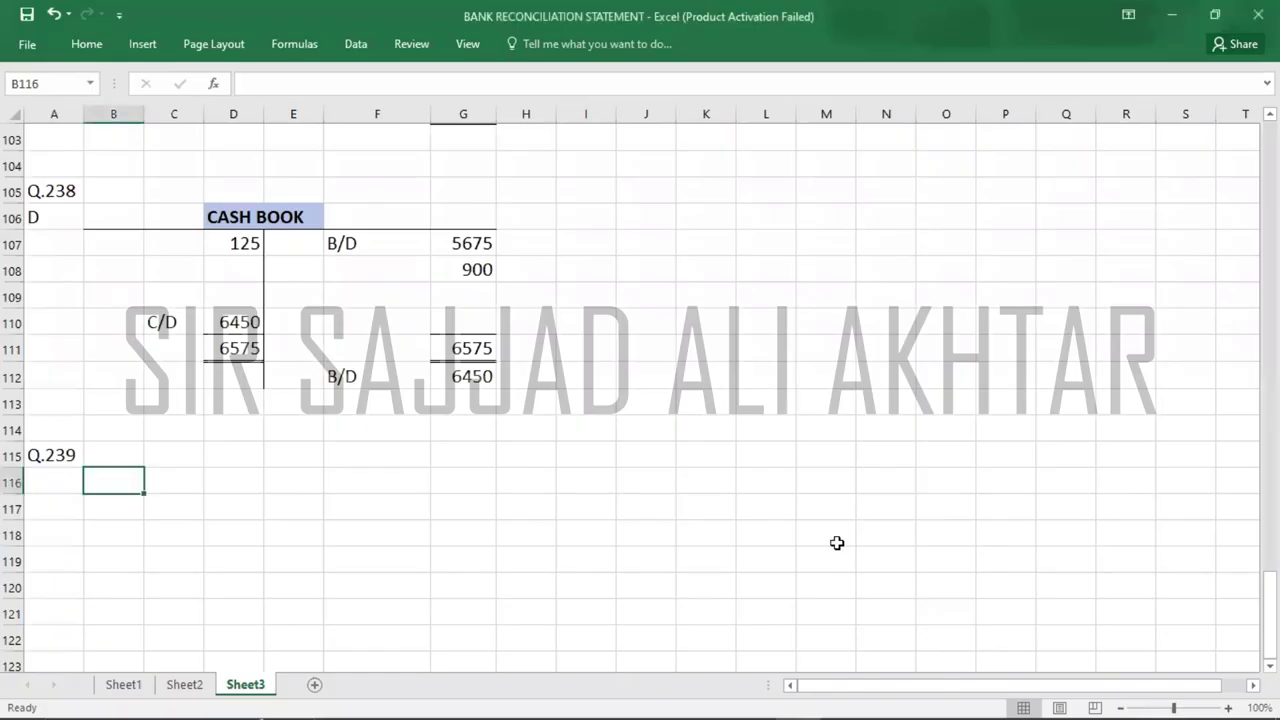
left_click(184, 685)
key("ctrl+c")
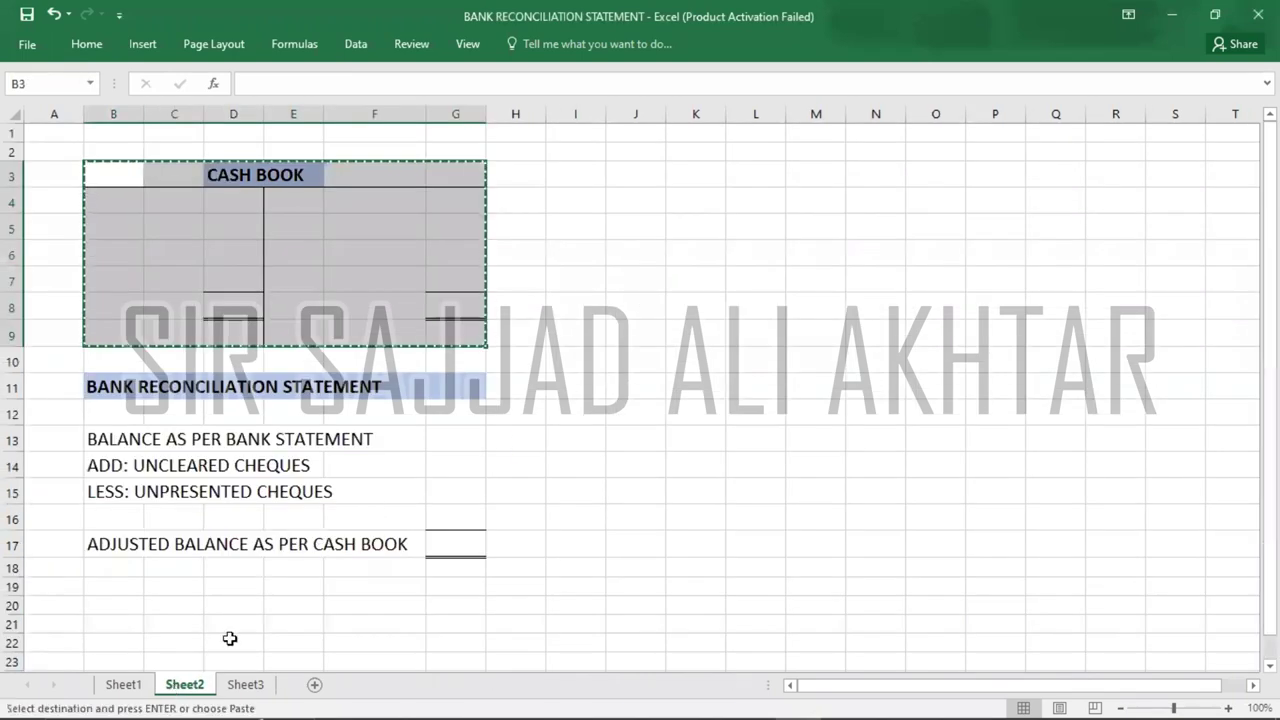
left_click(250, 692)
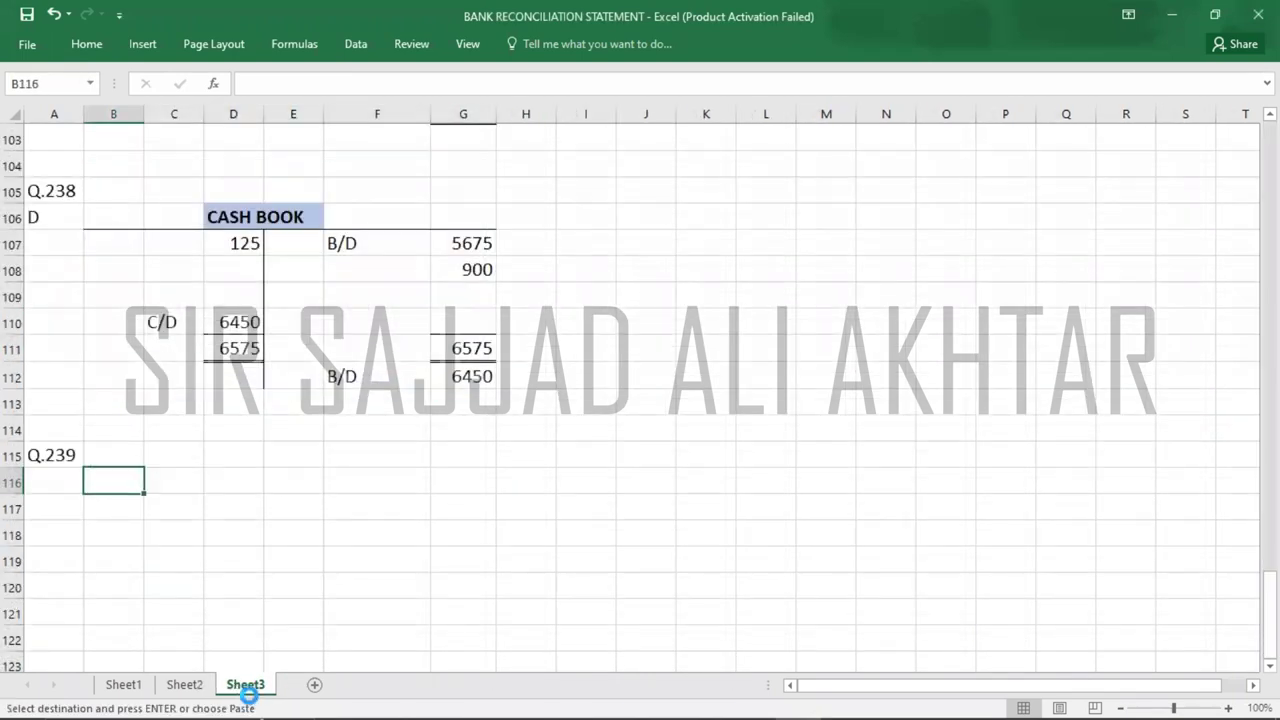
key("ctrl+v")
key("Down")
key("Down")
key("Down")
key("Down")
key("Down")
key("Down")
key("Down")
key("Down")
key("Down")
key("Down")
key("Down")
key("Down")
key("Down")
key("Down")
key("Down")
key("Down")
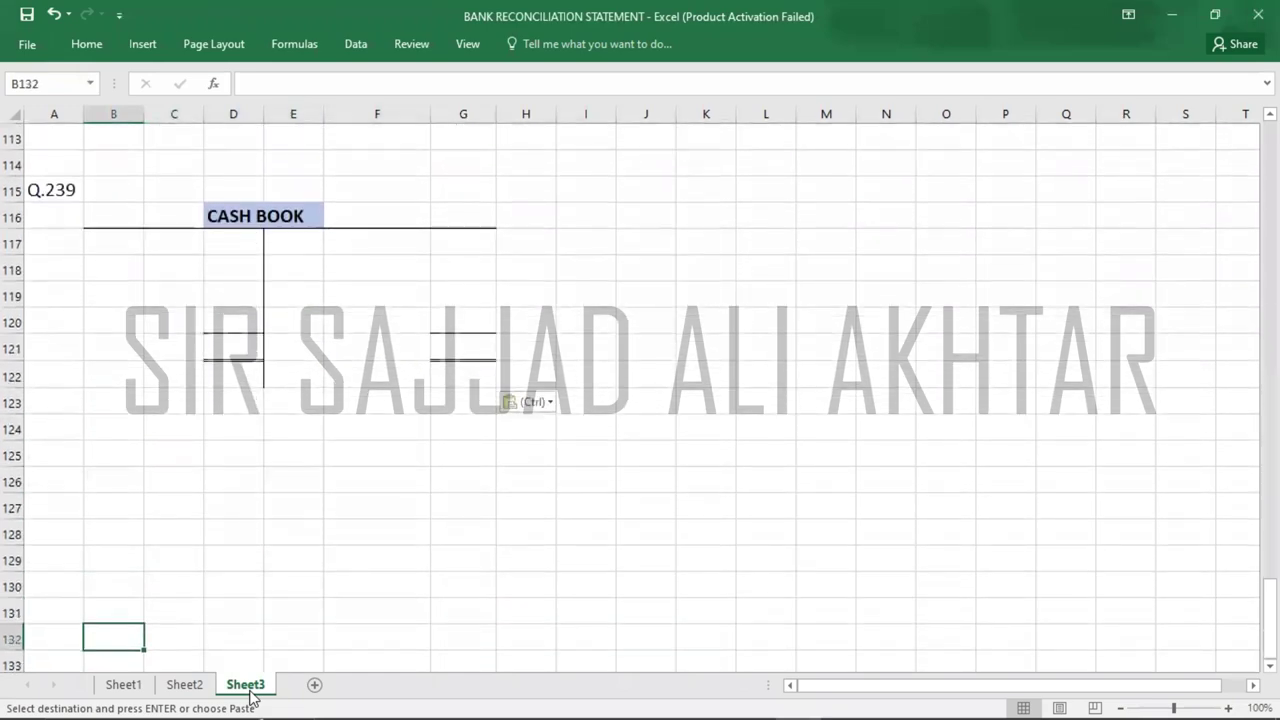
- Check question 239's opening balance and enter it on the credit side, with B/D in F117 and 485 in G117
key("alt+Tab")
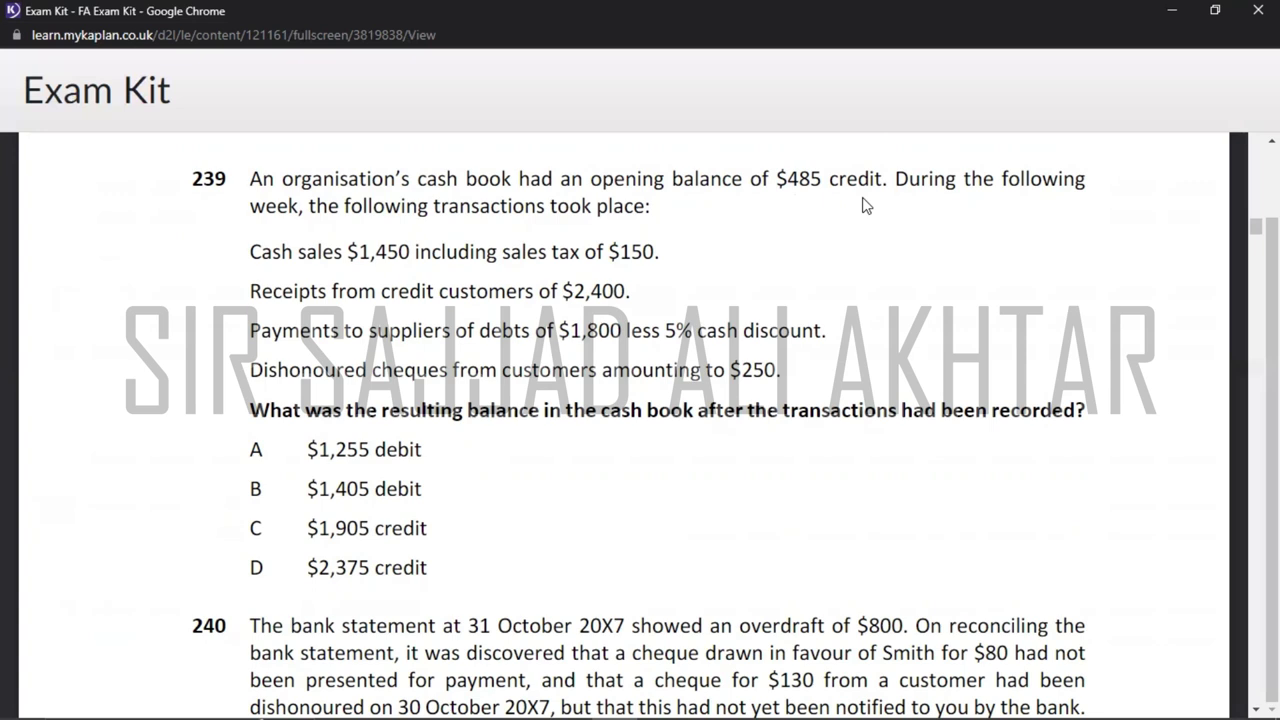
key("alt+Tab")
key("Right")
key("Up")
key("Up")
key("Up")
key("Up")
key("Up")
key("Up")
key("Up")
key("Up")
key("Up")
key("Up")
key("Up")
key("Up")
key("Up")
key("Up")
key("Up")
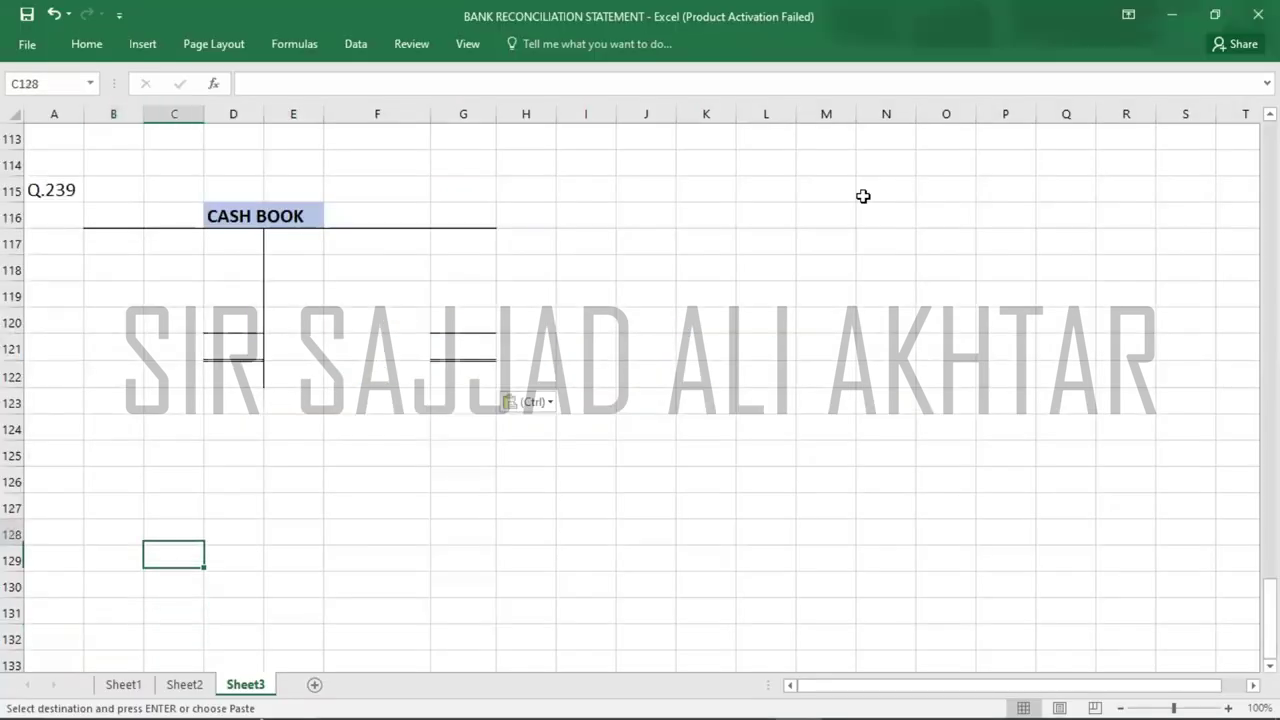
key("Right")
key("Right")
key("Right")
type("B/D")
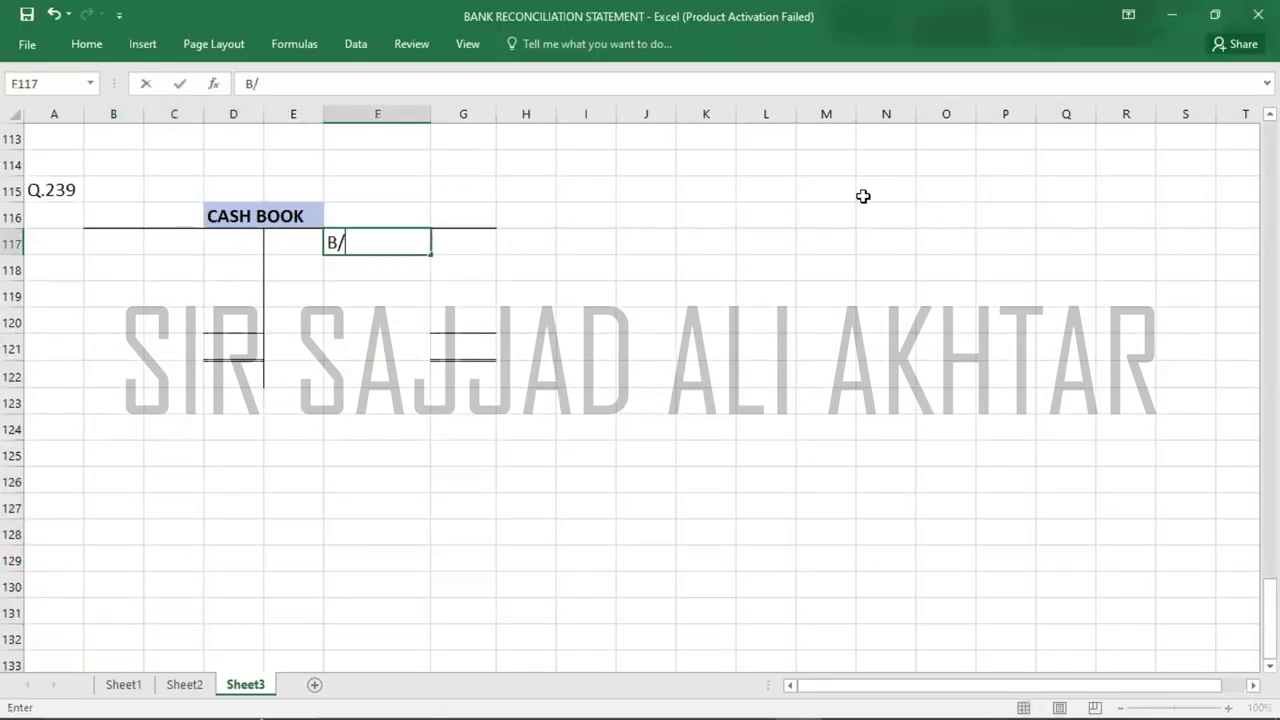
key("Right")
type("485")
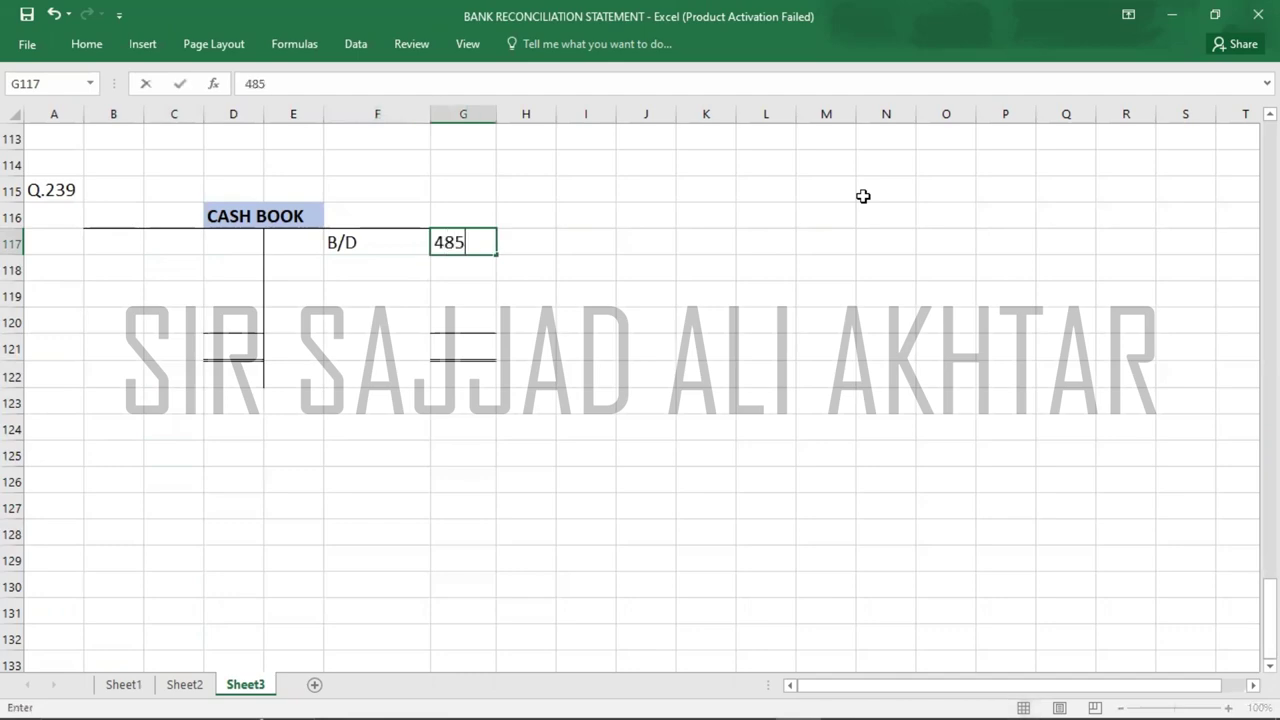
key("Return")
- Check the cash sales in question 239 and enter 1450 on the debit side in D117
key("alt+Tab")
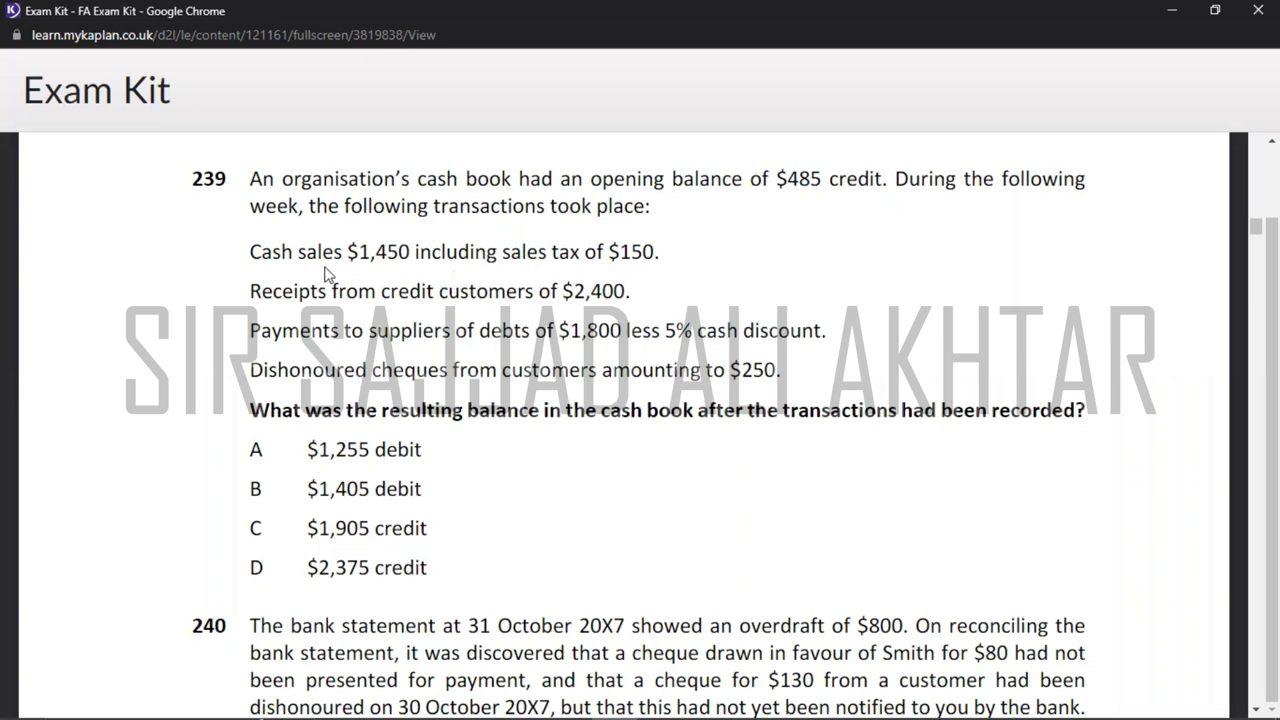
key("alt+Tab")
left_click(229, 262)
left_click(231, 245)
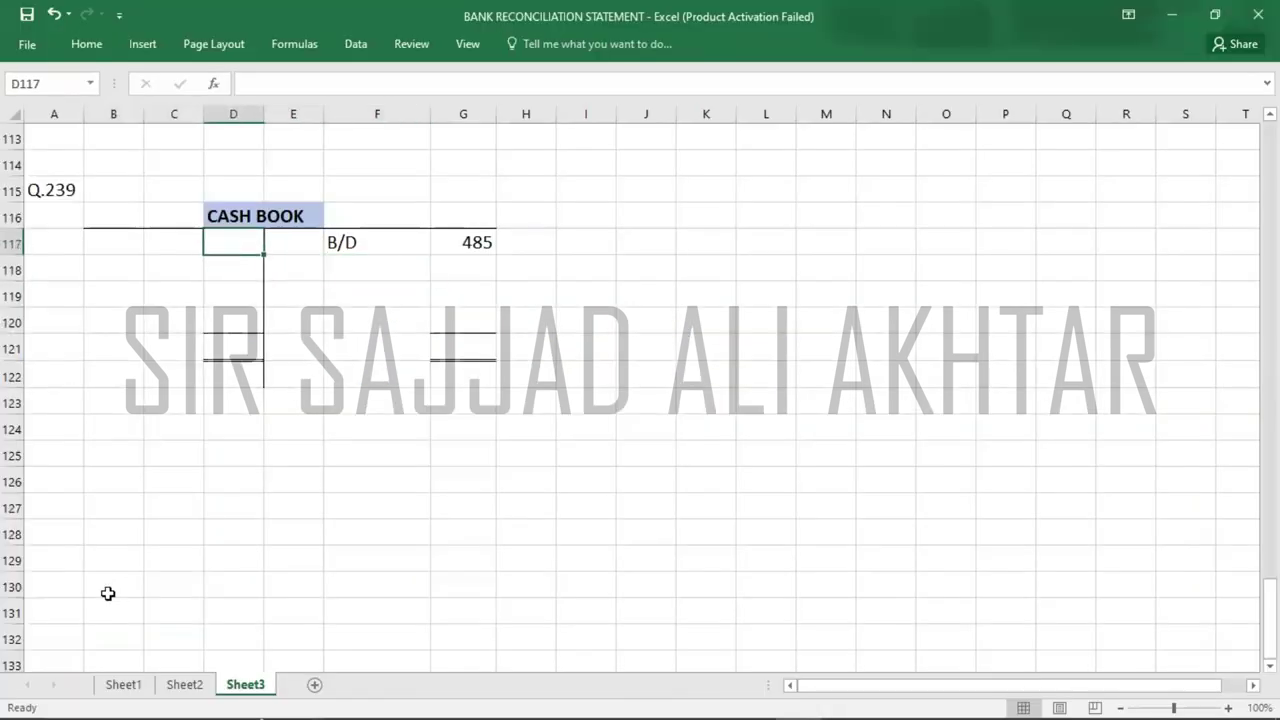
type("1450")
key("Return")
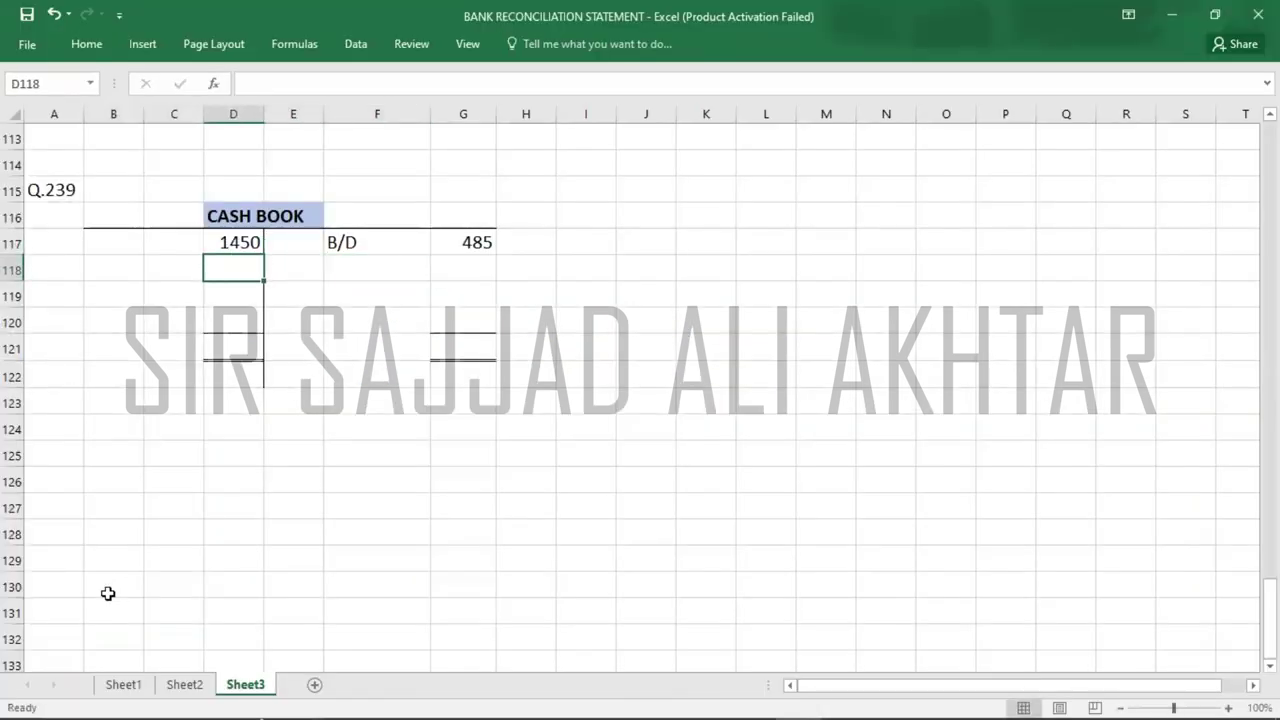
- Check the receipts from credit customers in question 239 and enter 2400 on the debit side in D118
key("alt+Tab")
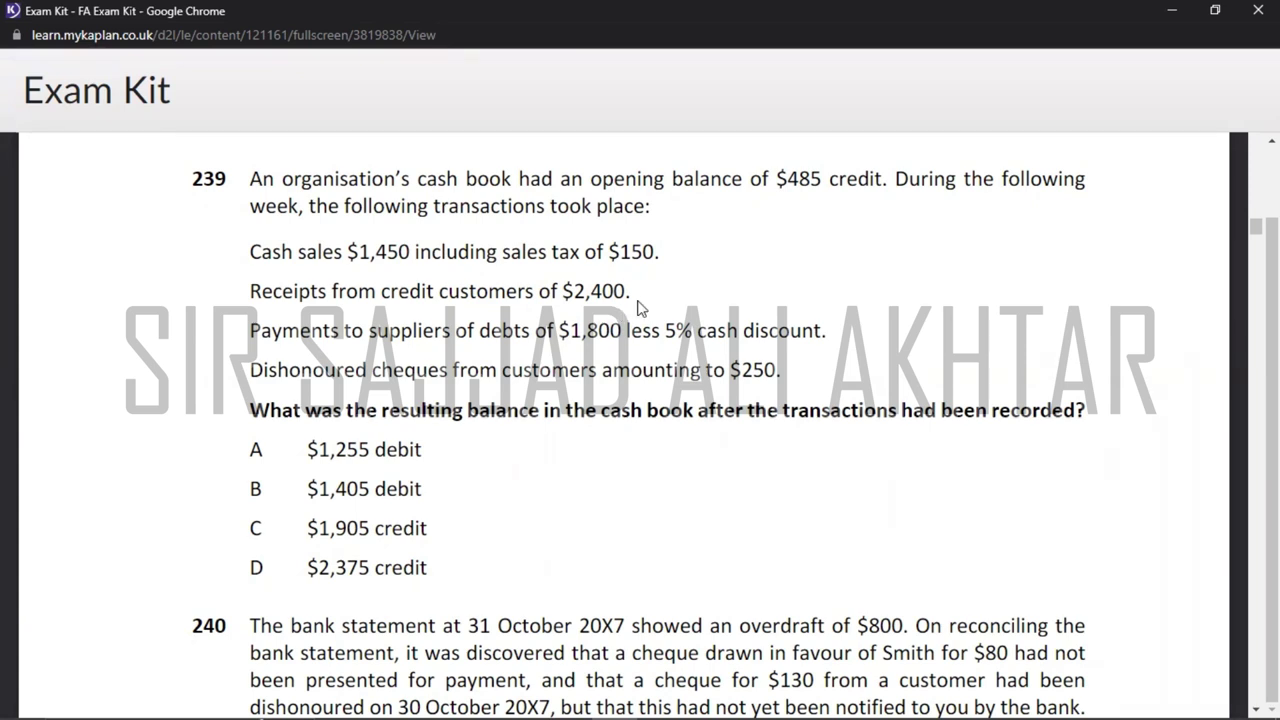
key("alt+Tab")
type("2400")
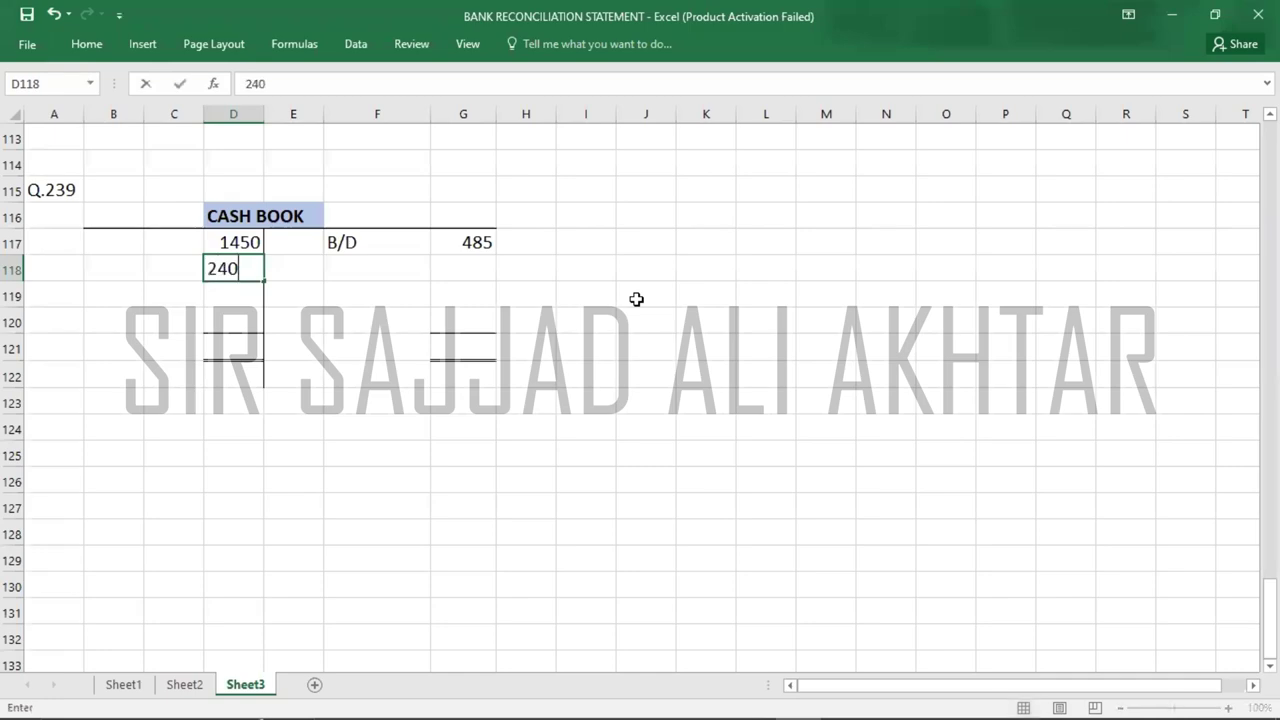
key("ctrl+Return")
key("Down")
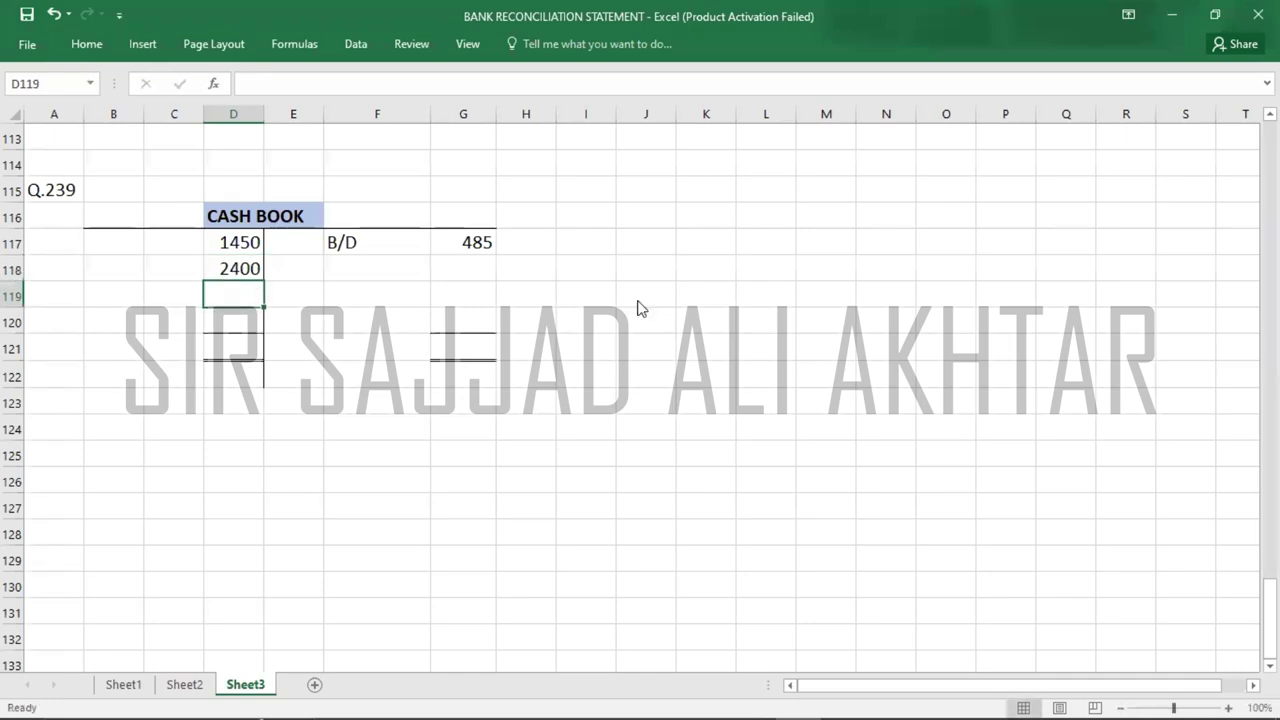
- Check the supplier payment in question 239 and work out its 5% discount in Calculator as 1800 × 5 ÷ 100
key("alt+Tab")
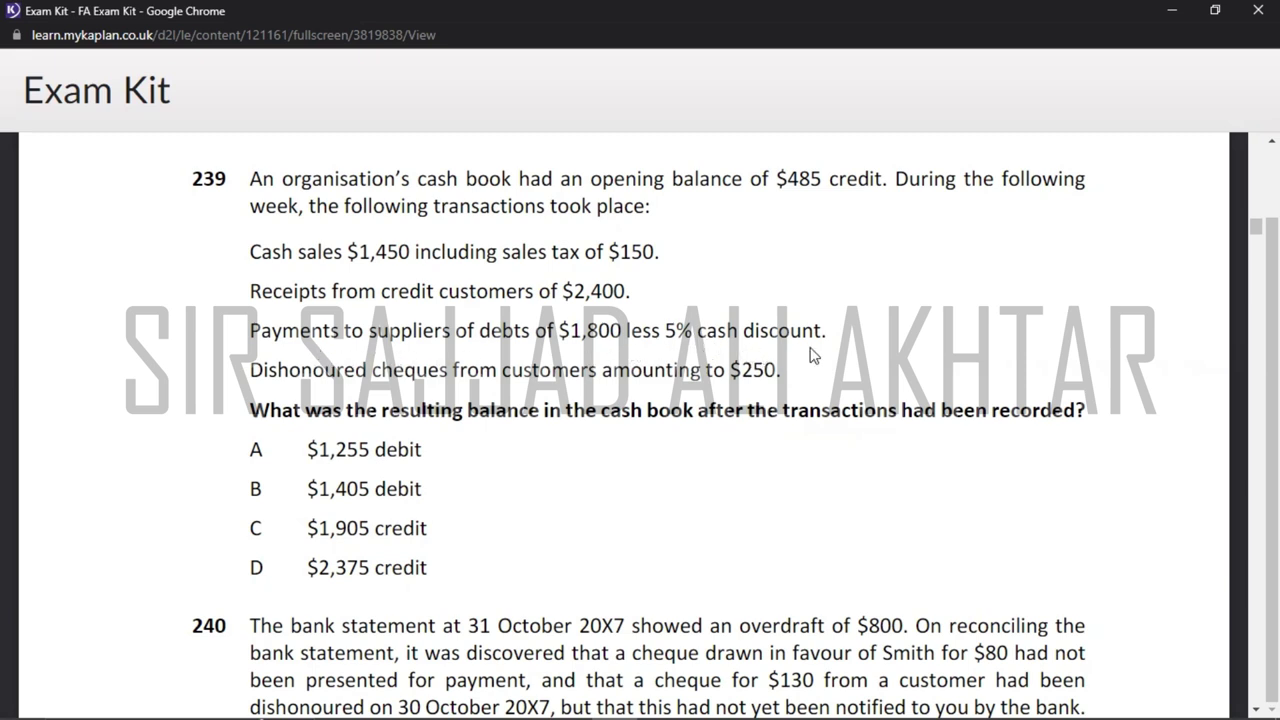
key("alt+Tab")
key("alt+Tab")
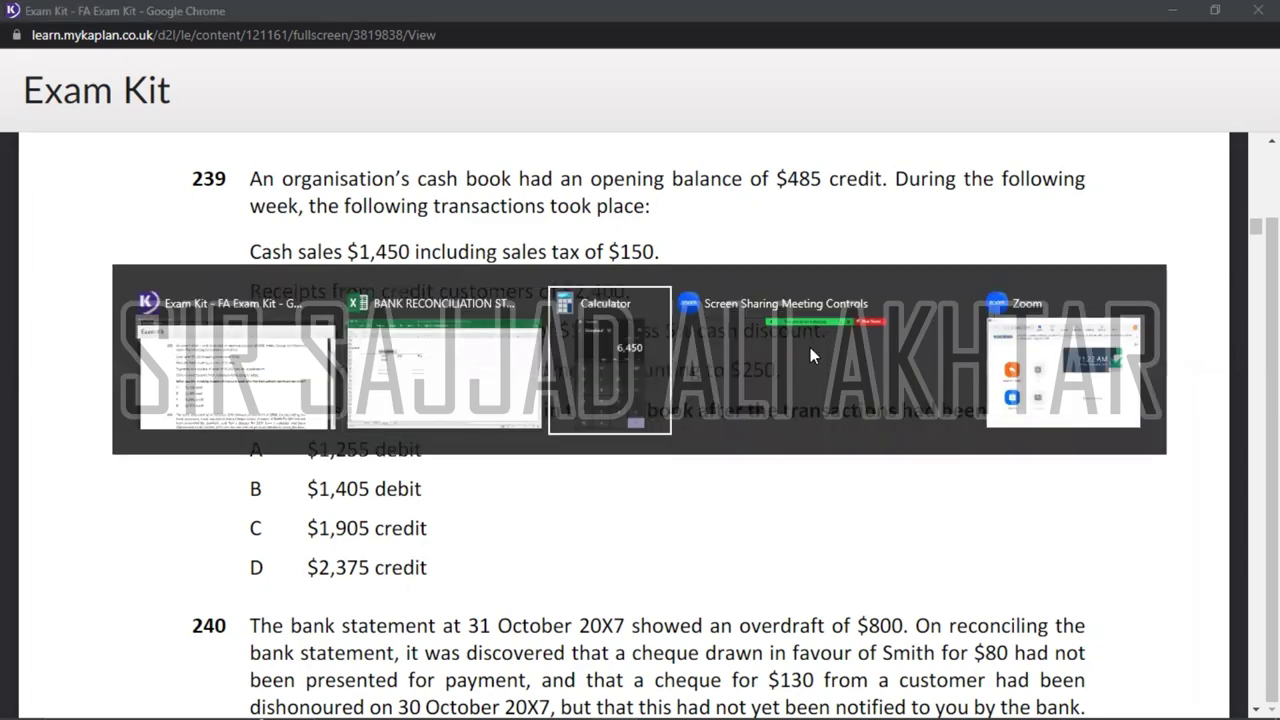
type("1800")
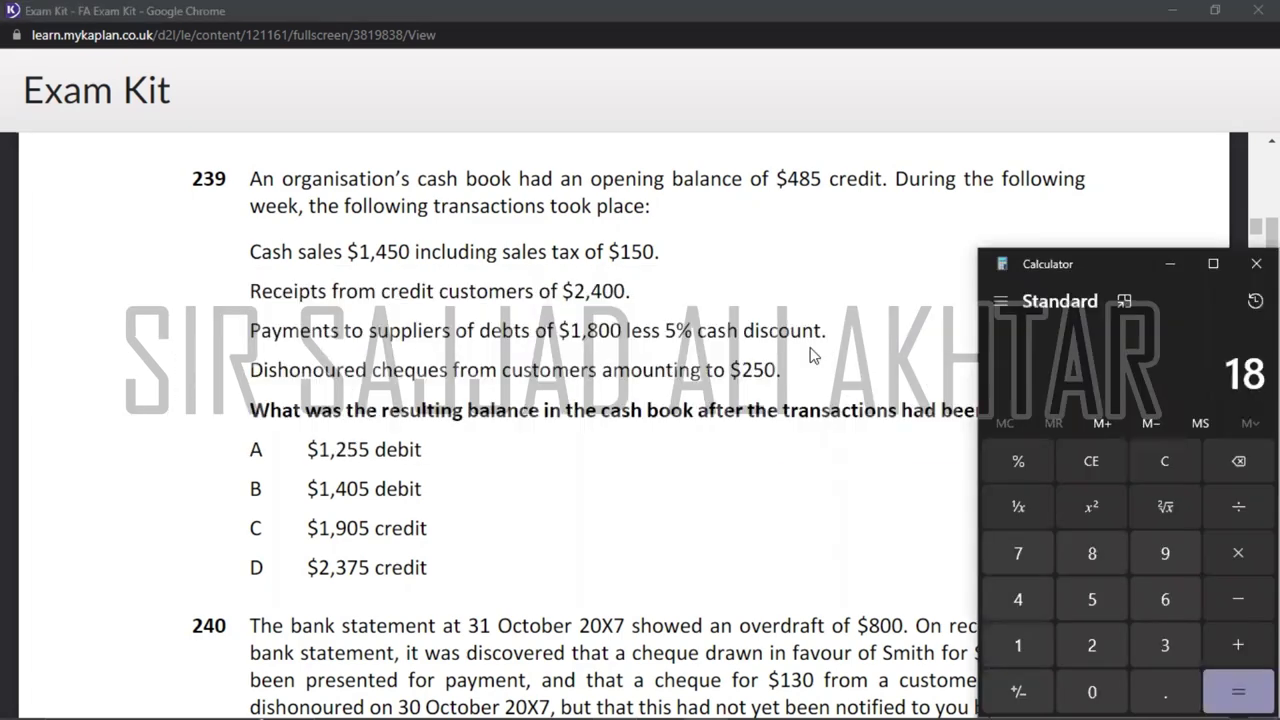
key("minus")
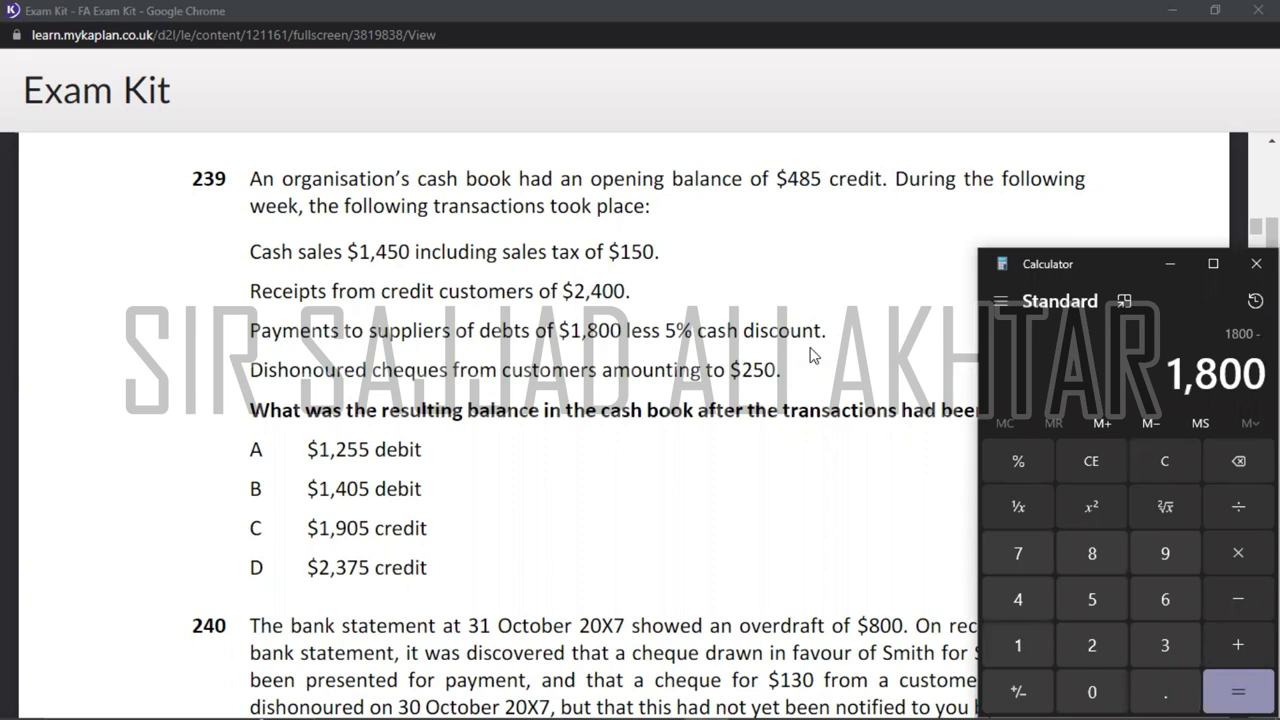
key("asterisk")
type("5")
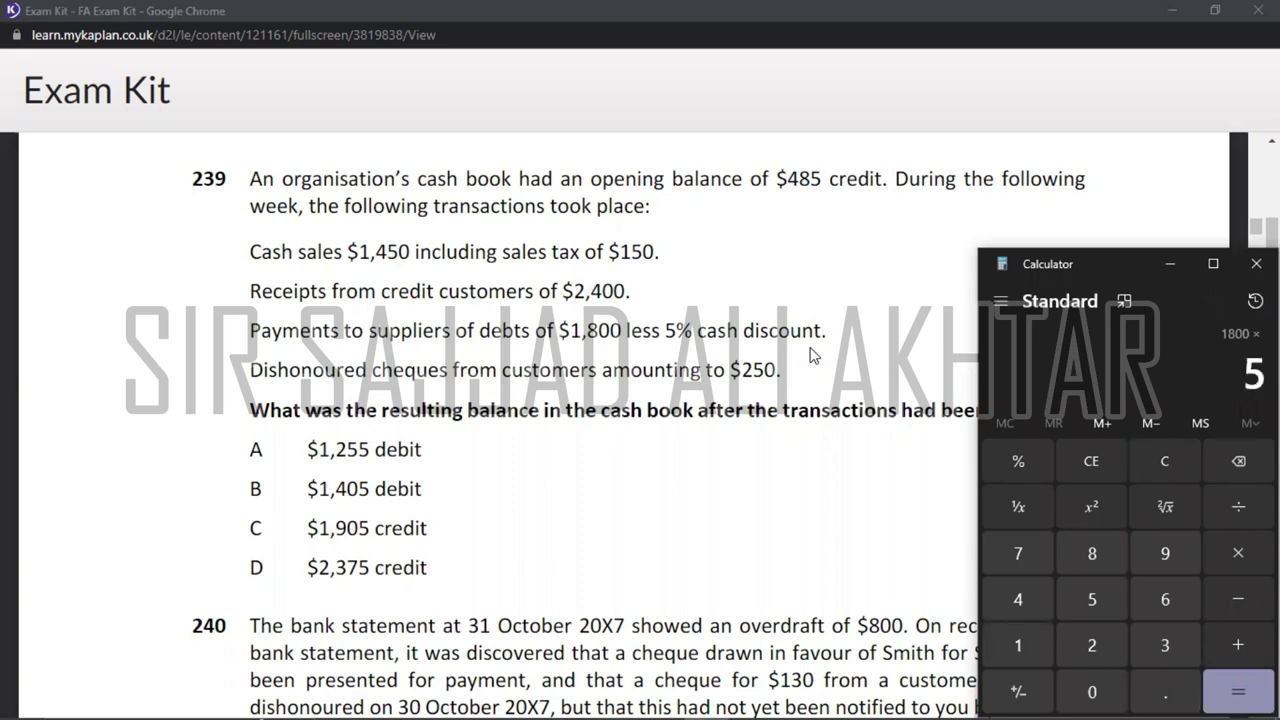
key("Return")
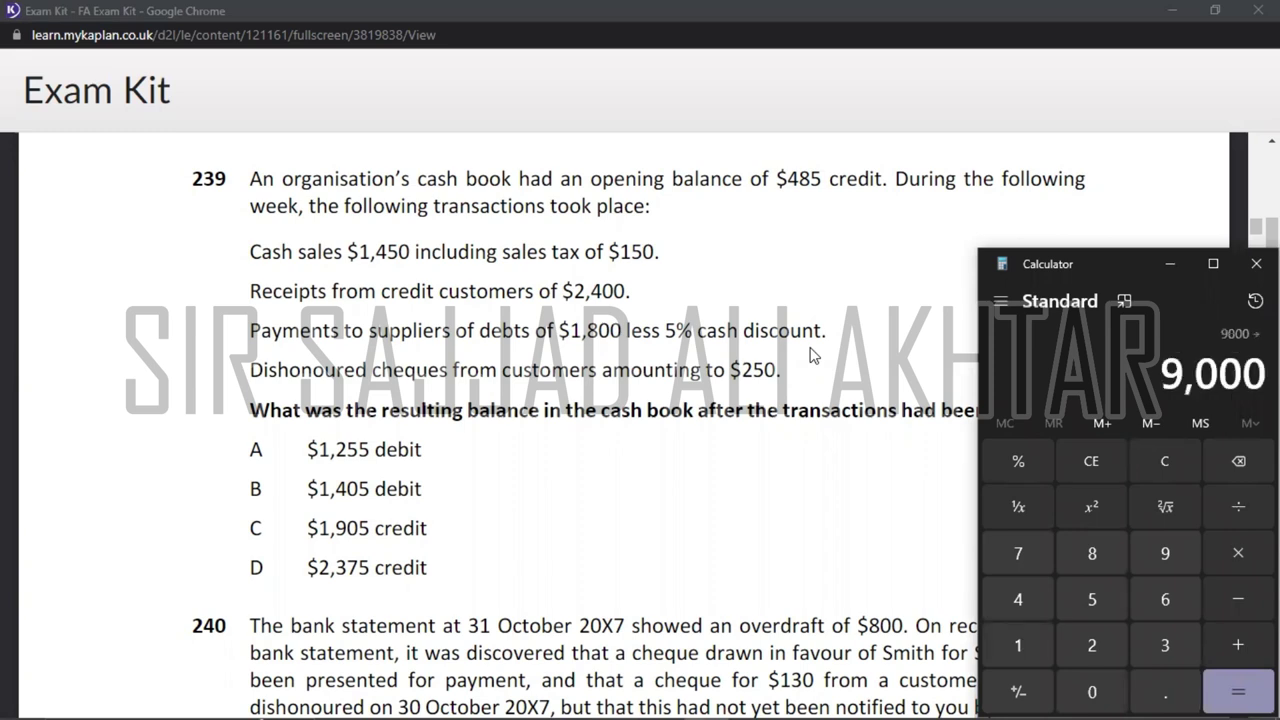
key("slash")
type("100")
key("Return")
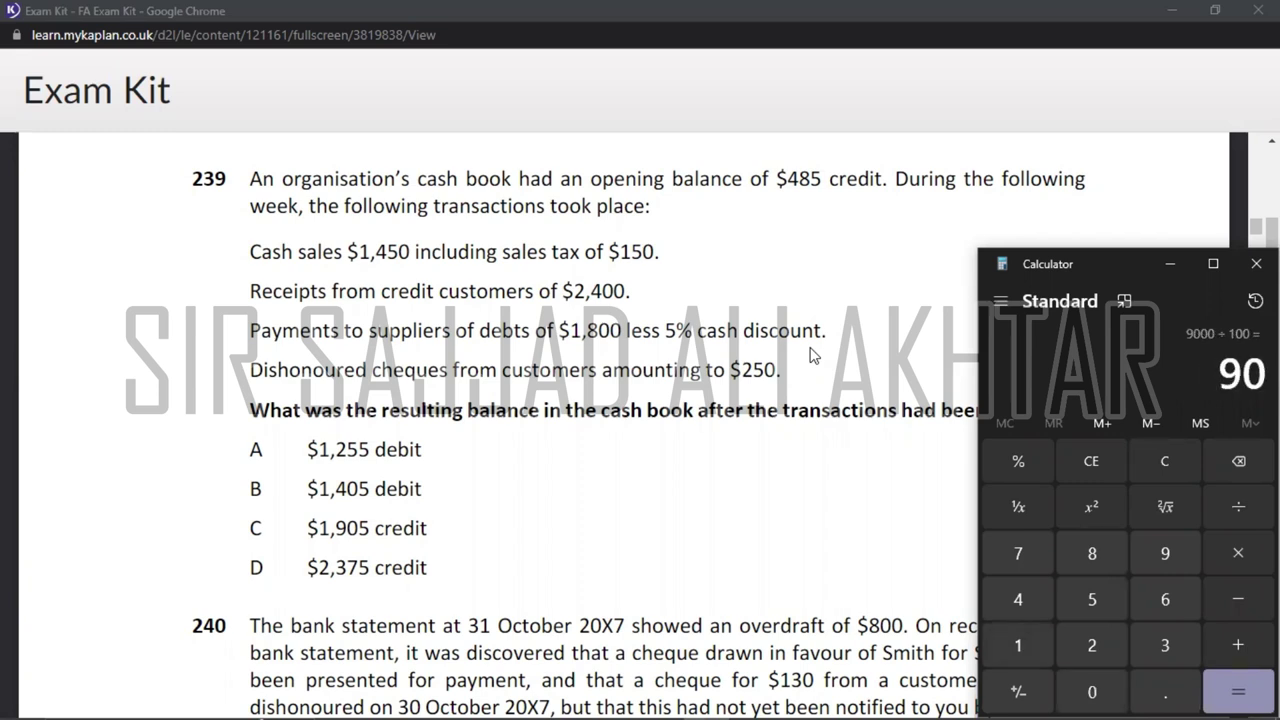
- Clear Calculator and lay out the supplier discount working in Excel, with 1800 in L117, 5% in K118 and -90 in L118
key("Escape")
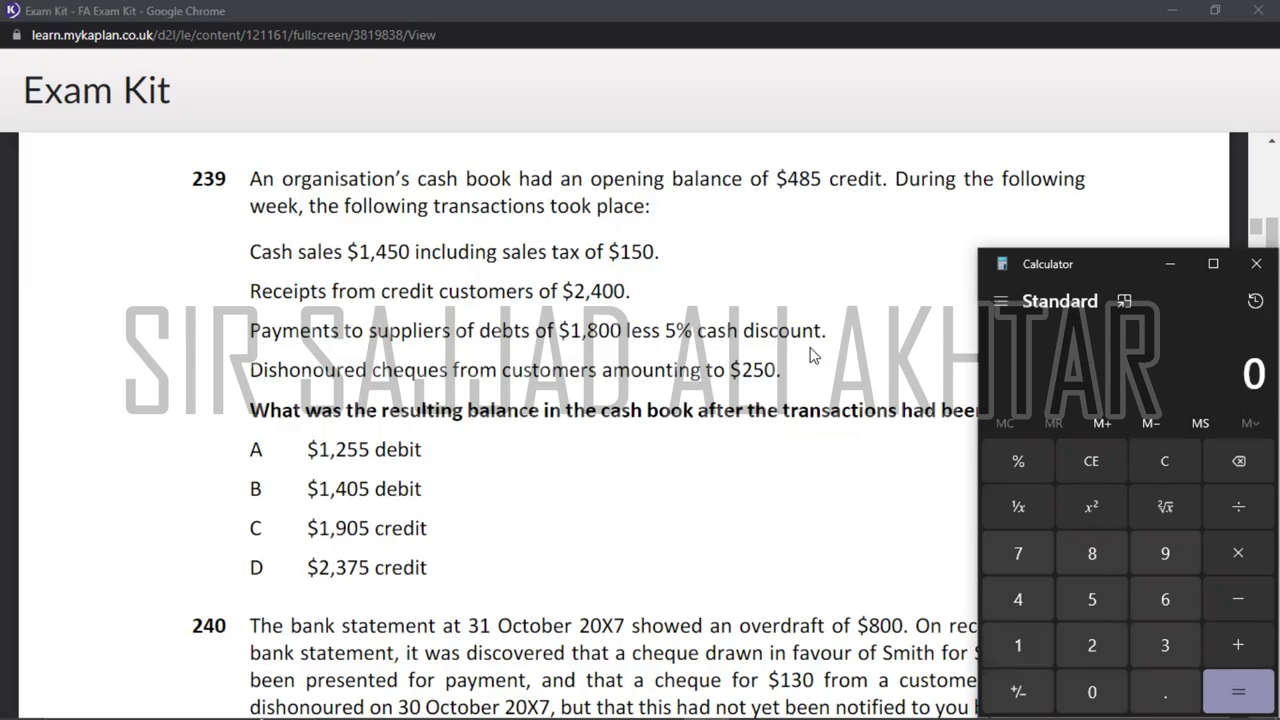
key("alt+Tab")
left_click(769, 241)
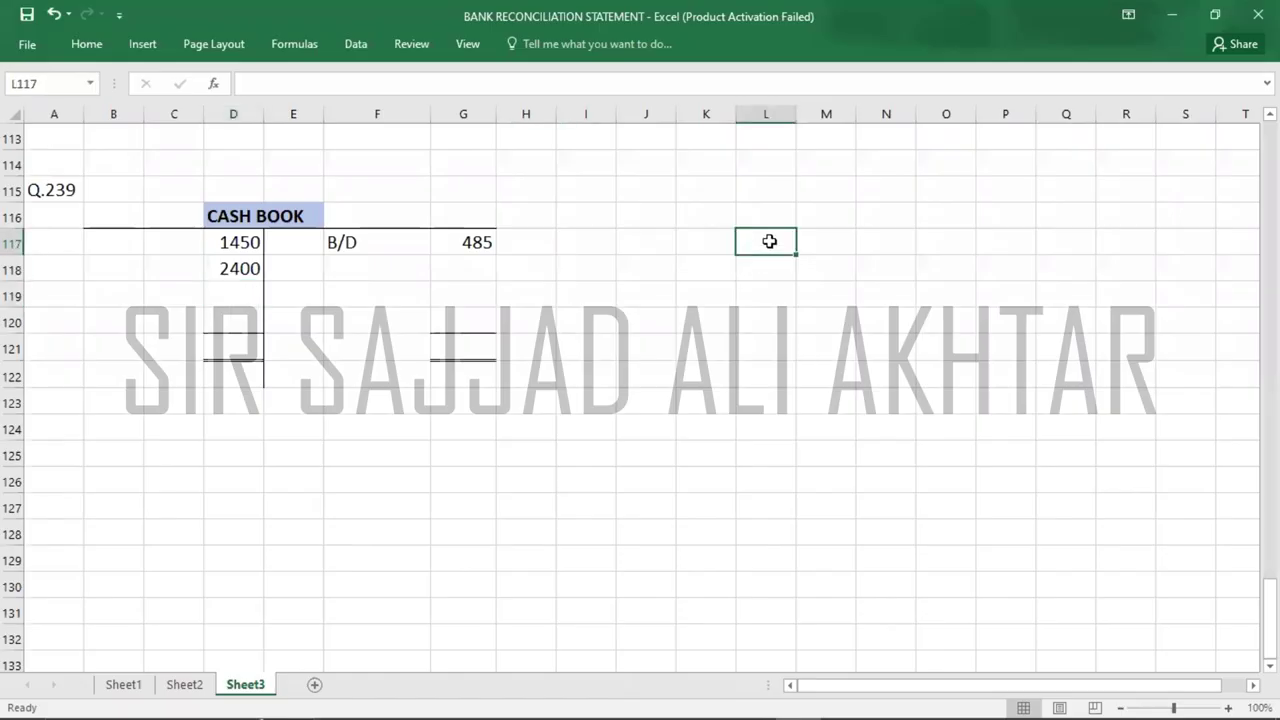
type("1800")
key("Return")
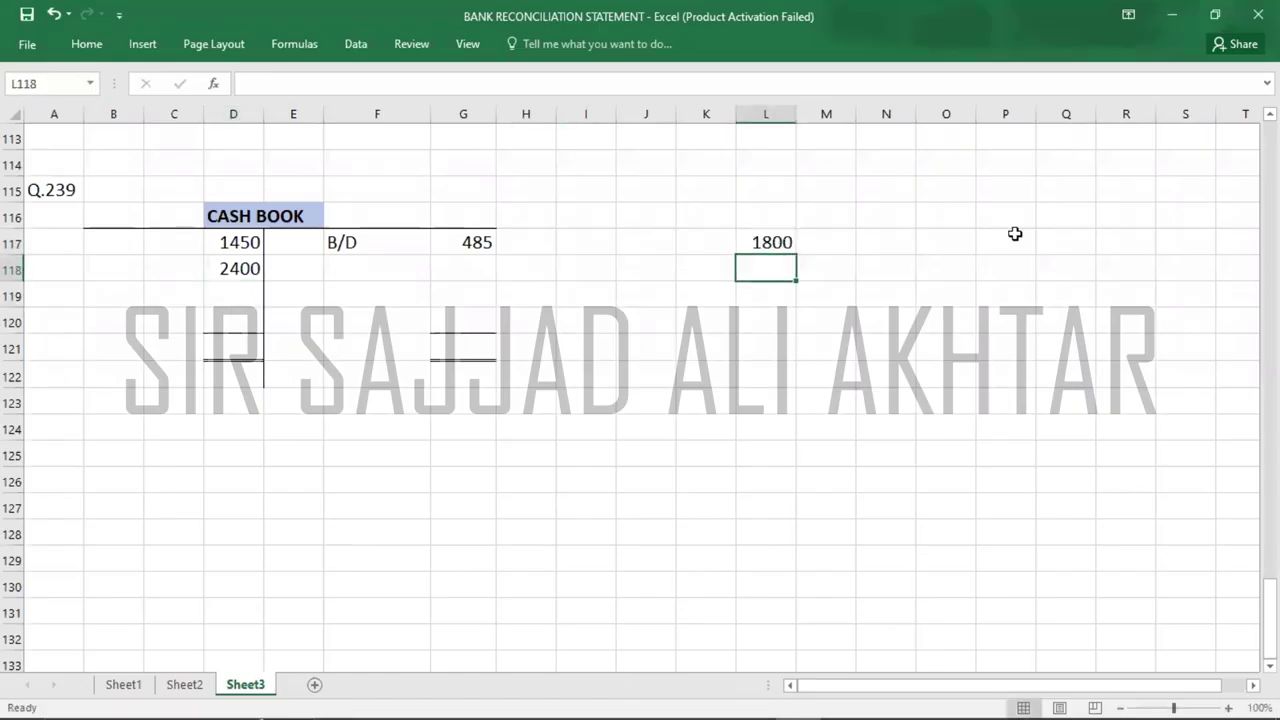
key("Left")
type("5%")
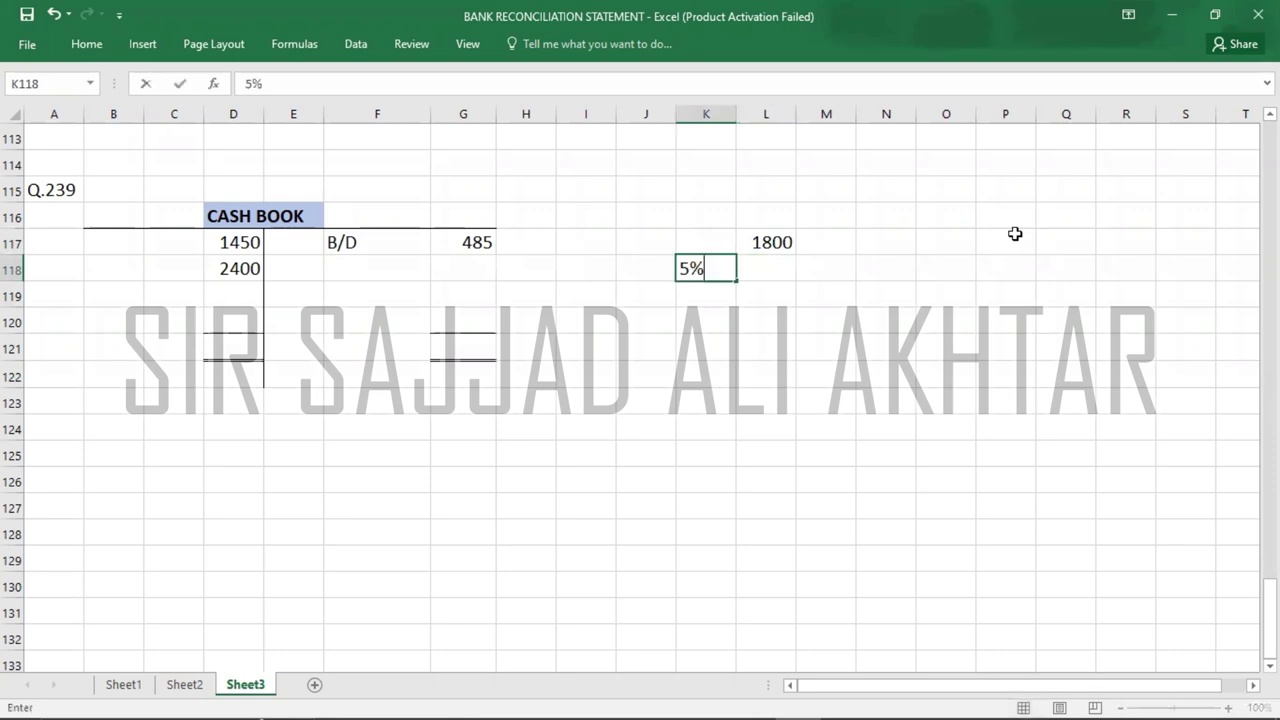
key("Right")
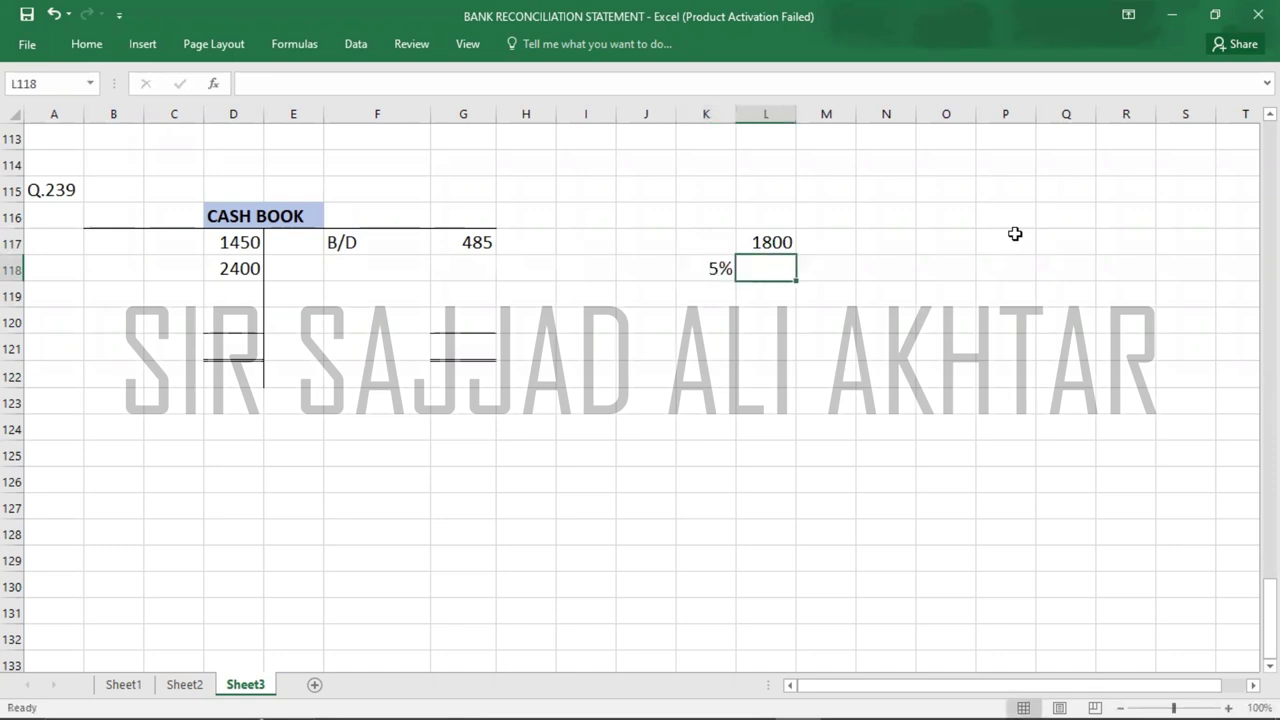
type("-90")
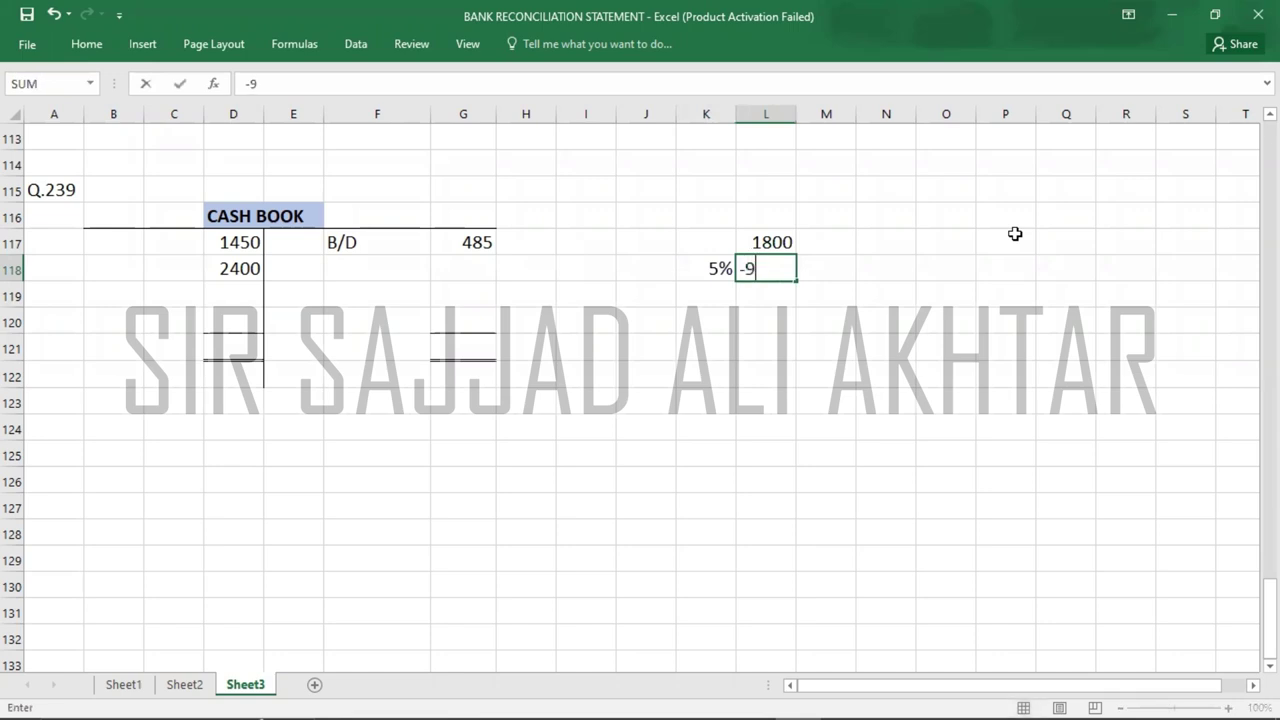
key("Return")
key("Right")
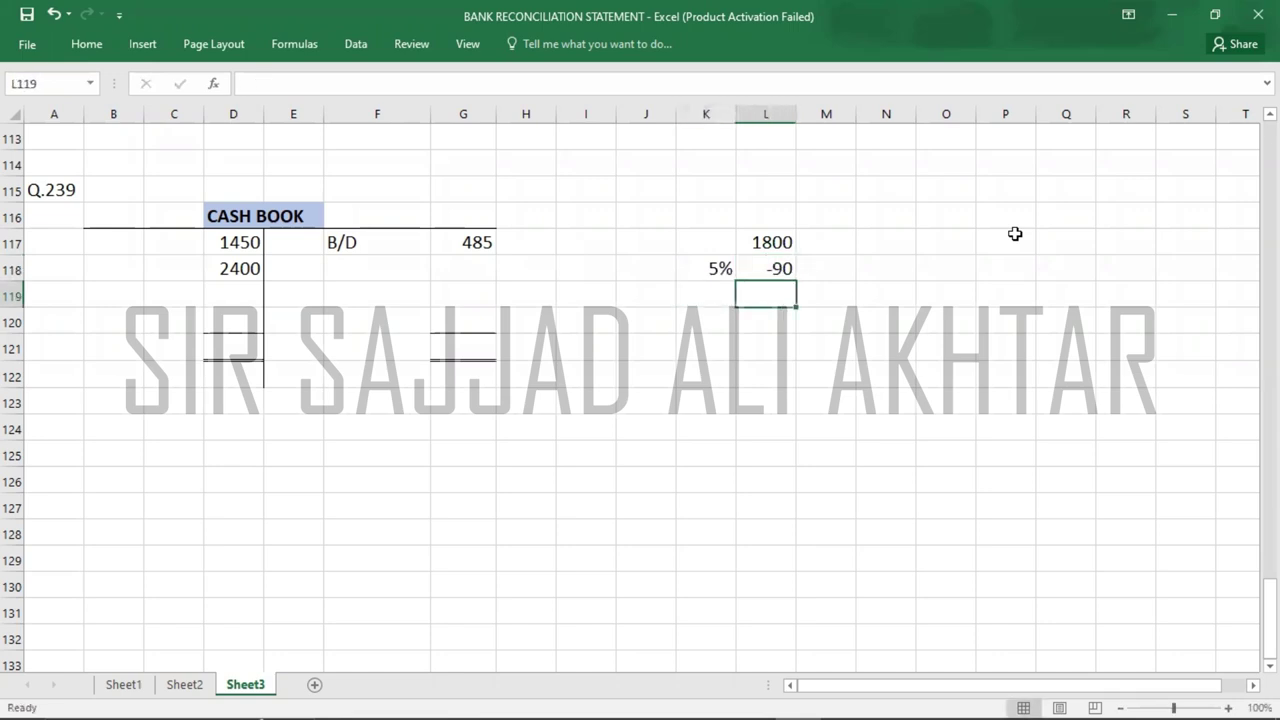
- Enter the net supplier payment of 1710 in L119 and on the cash book's credit side in G118
type("171")
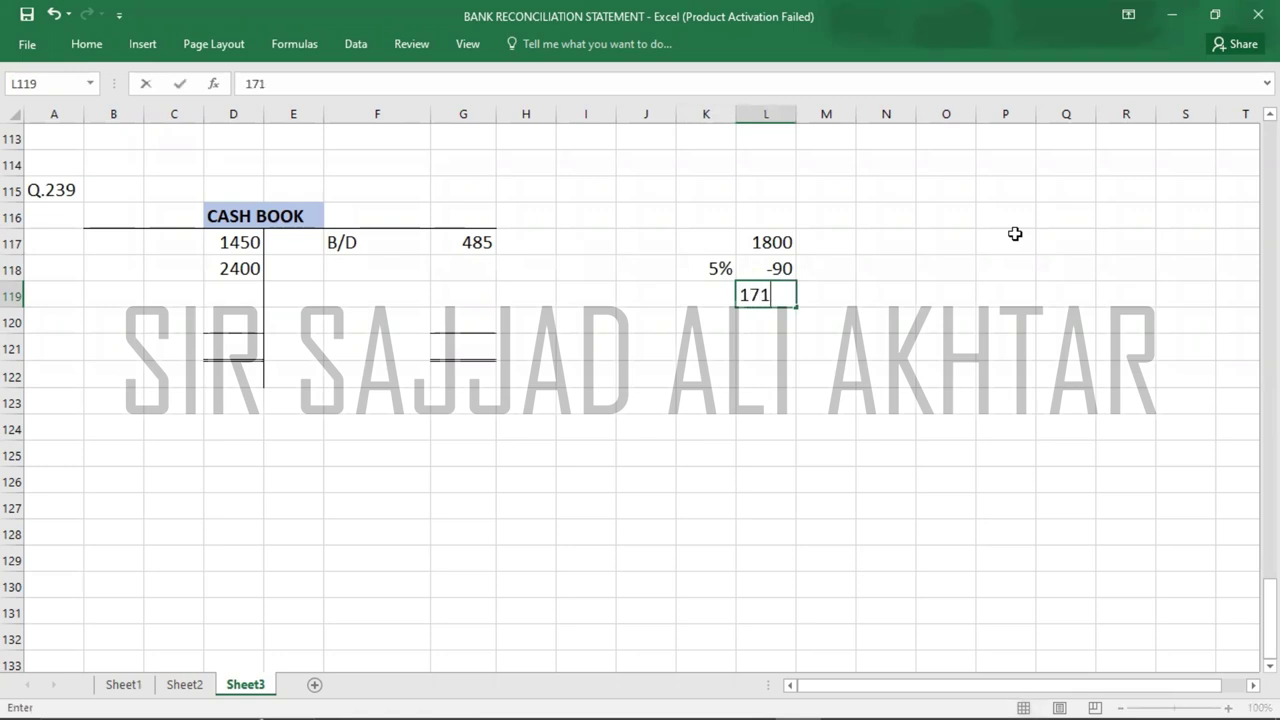
type("0")
key("Return")
key("Return")
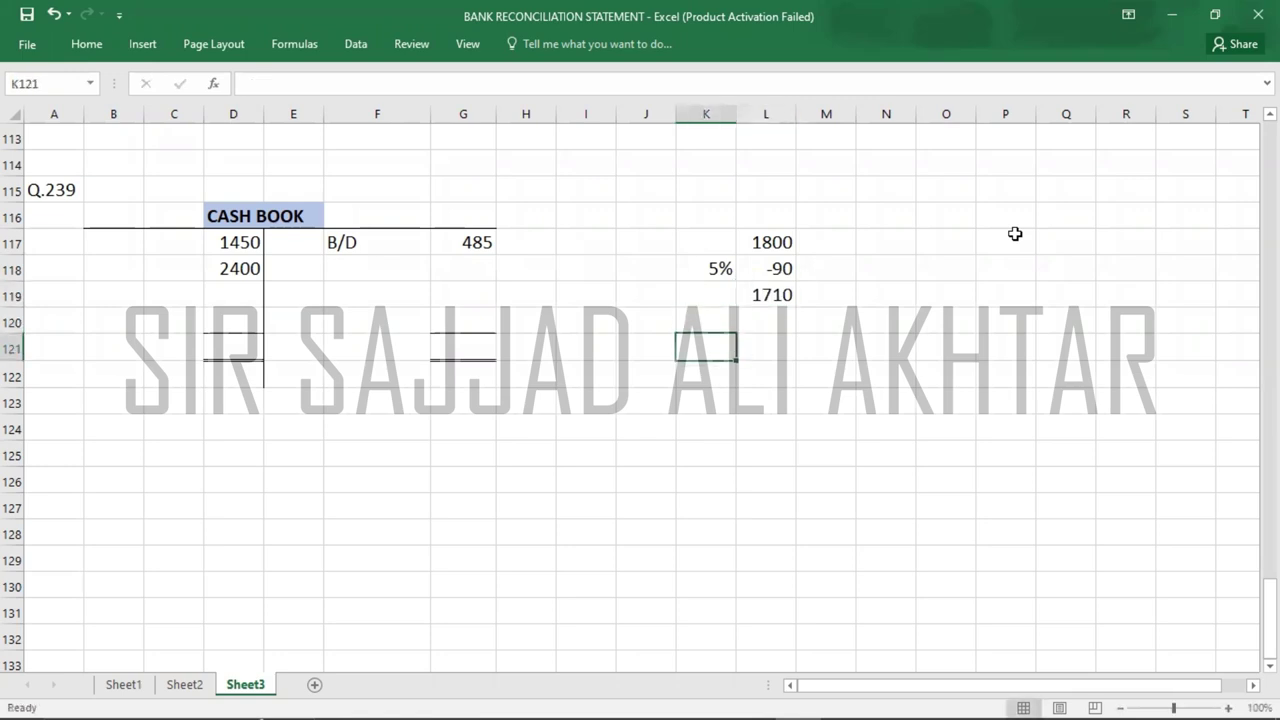
left_click(464, 272)
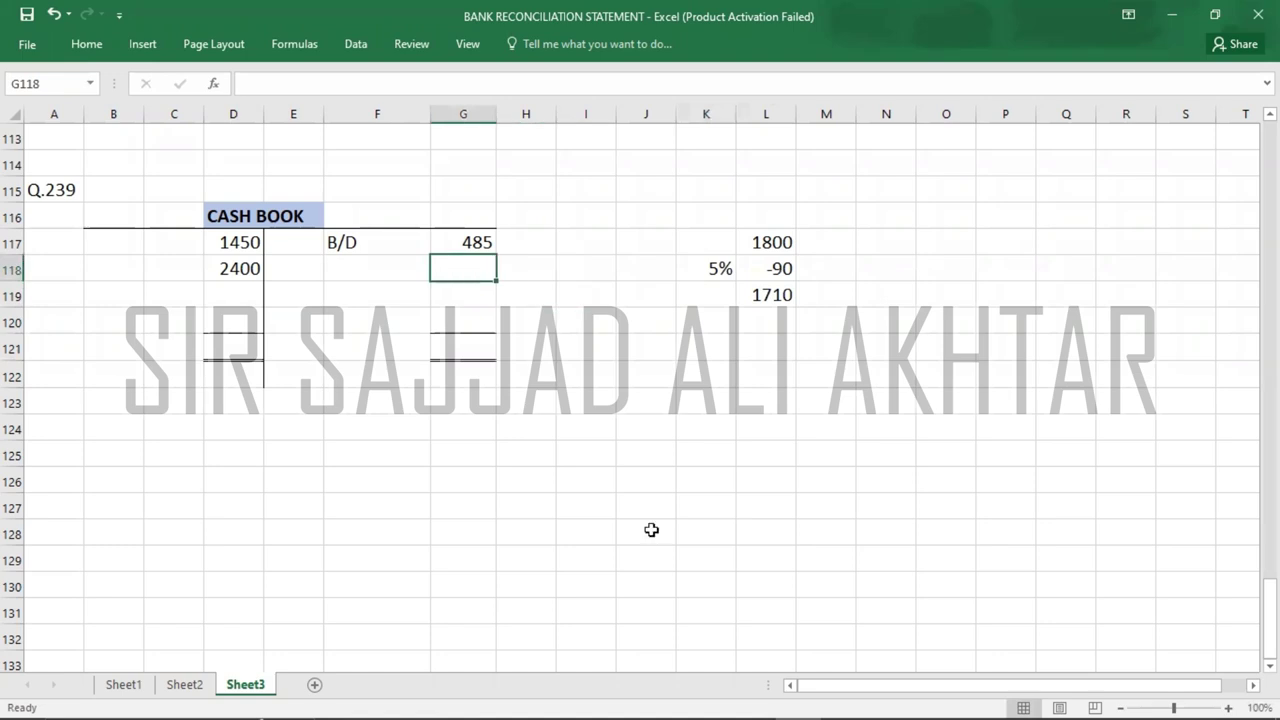
type("1710")
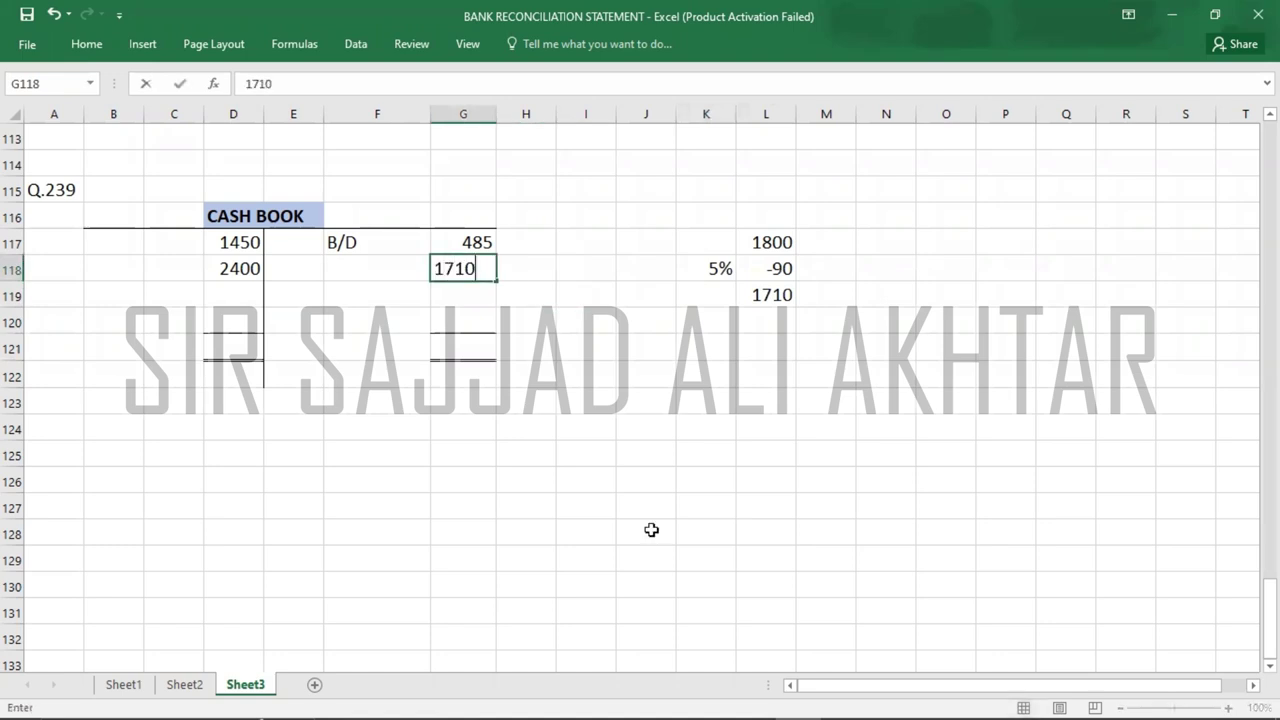
key("Return")
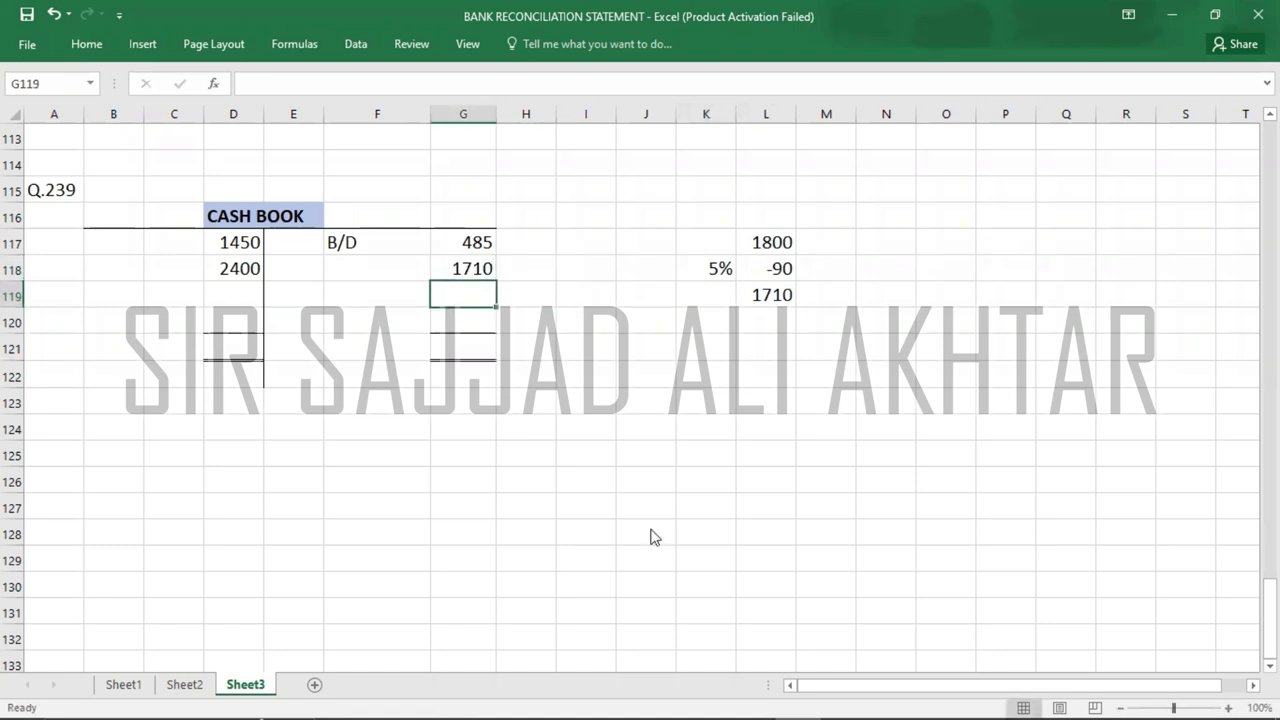
- Check the dishonoured cheques in question 239 and enter 250 on the cash book's credit side in G119
key("XF86Calculator")
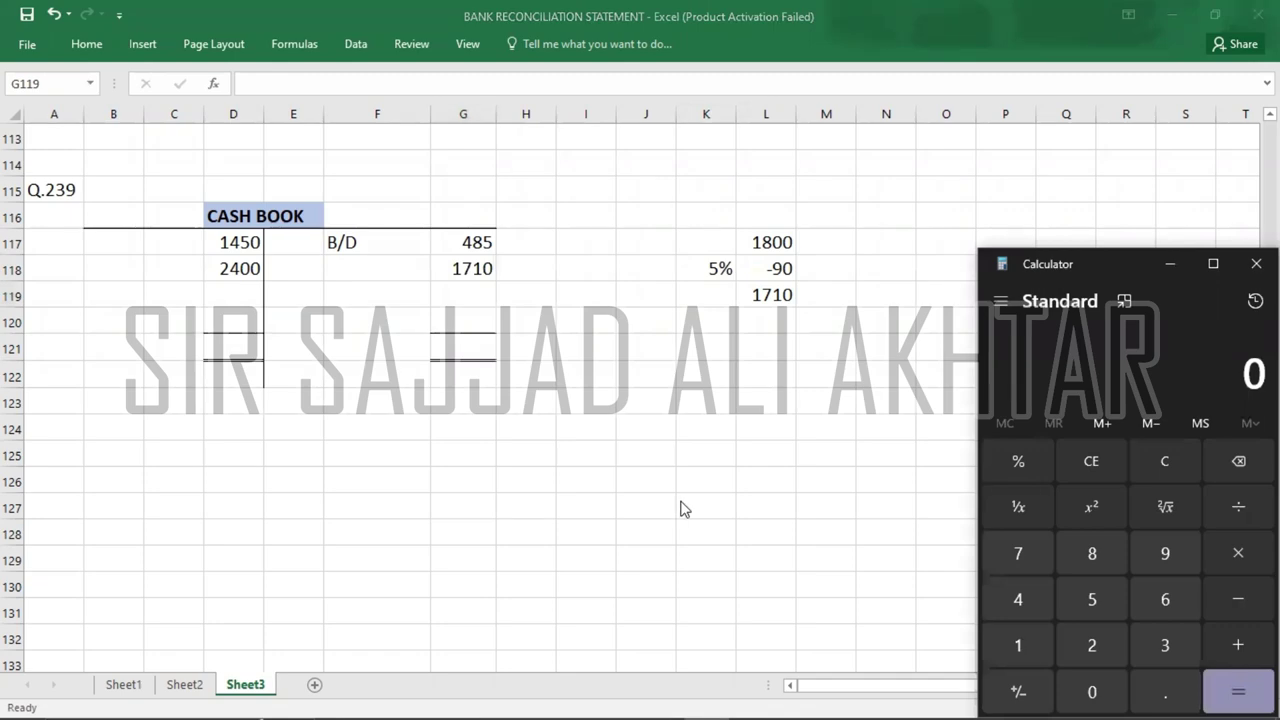
key("alt+Tab")
key("Tab")
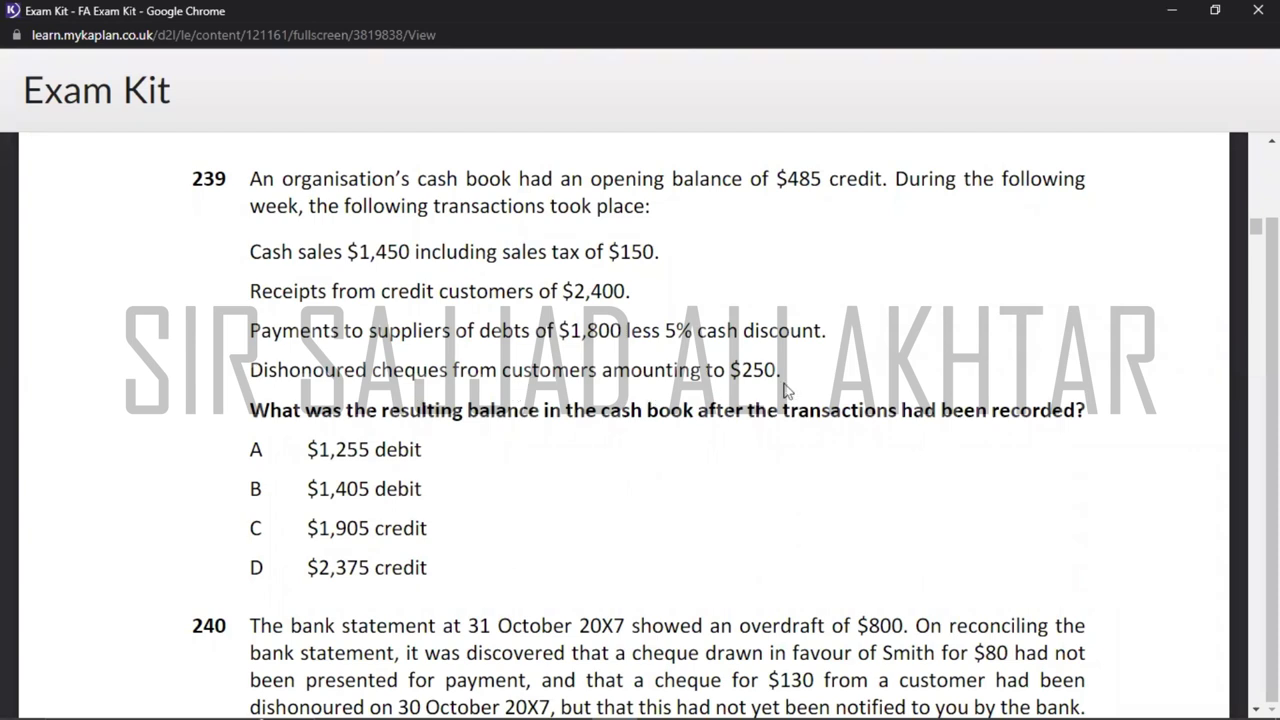
key("alt+Tab")
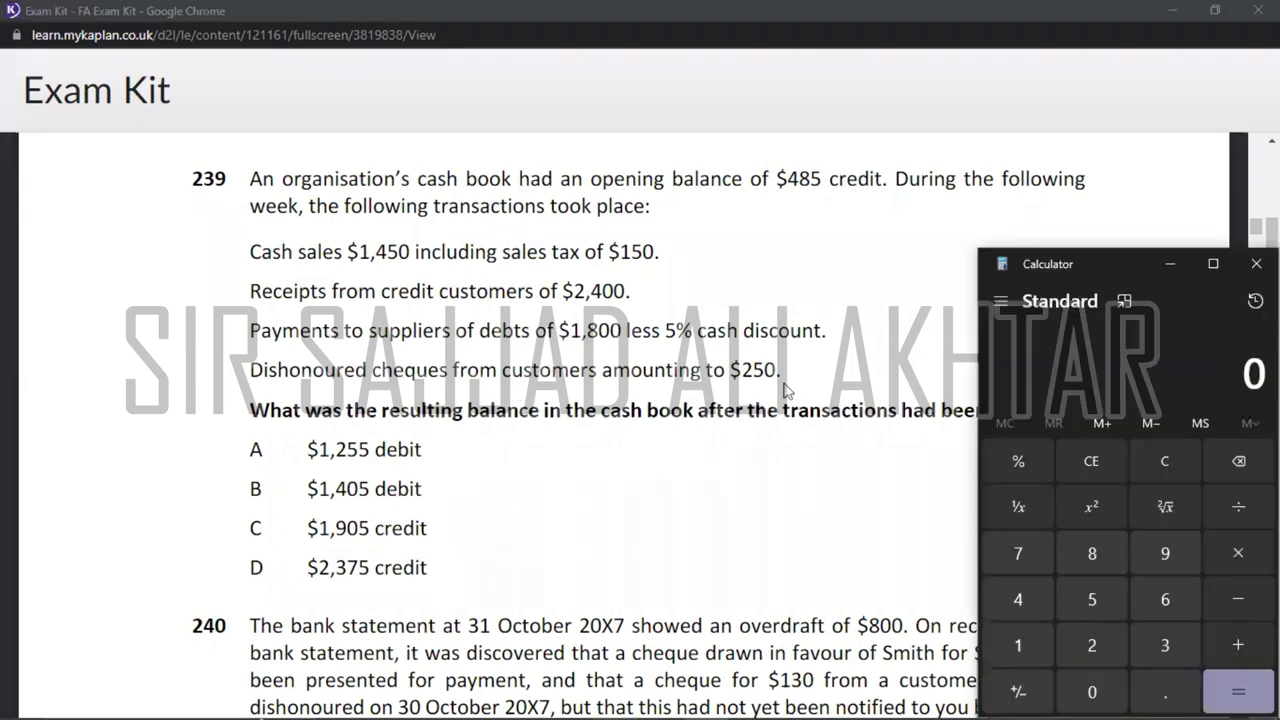
key("alt+Tab")
type("250")
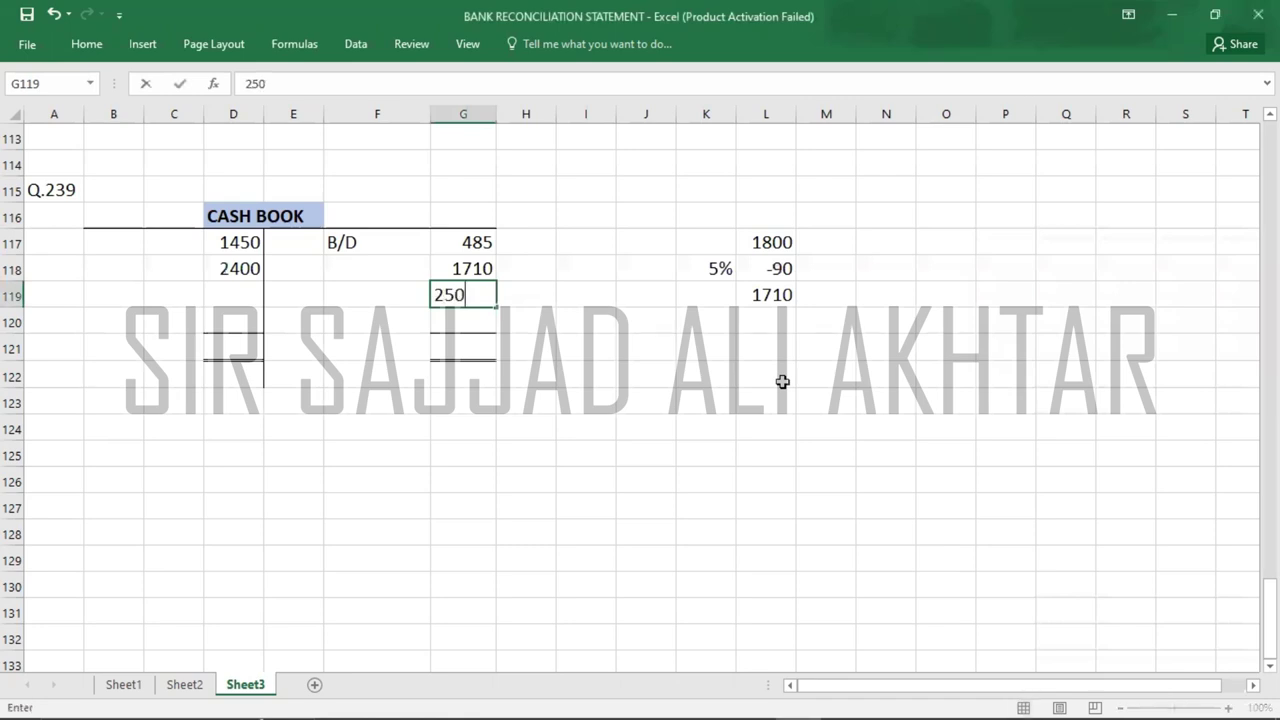
key("Return")
key("Return")
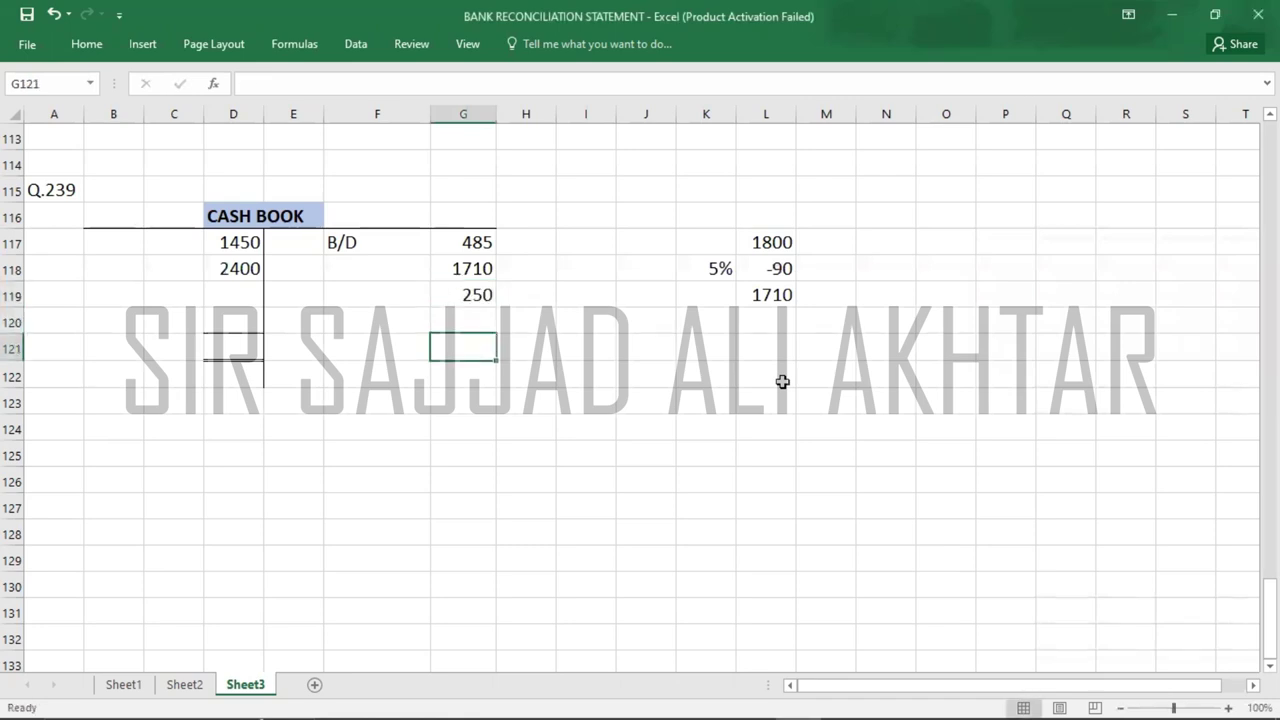
- Enter the cash book total 3850 on both sides, in D121 and G121
key("alt+h")
key("b")
key("p")
key("Return")
key("Left")
key("Left")
key("Left")
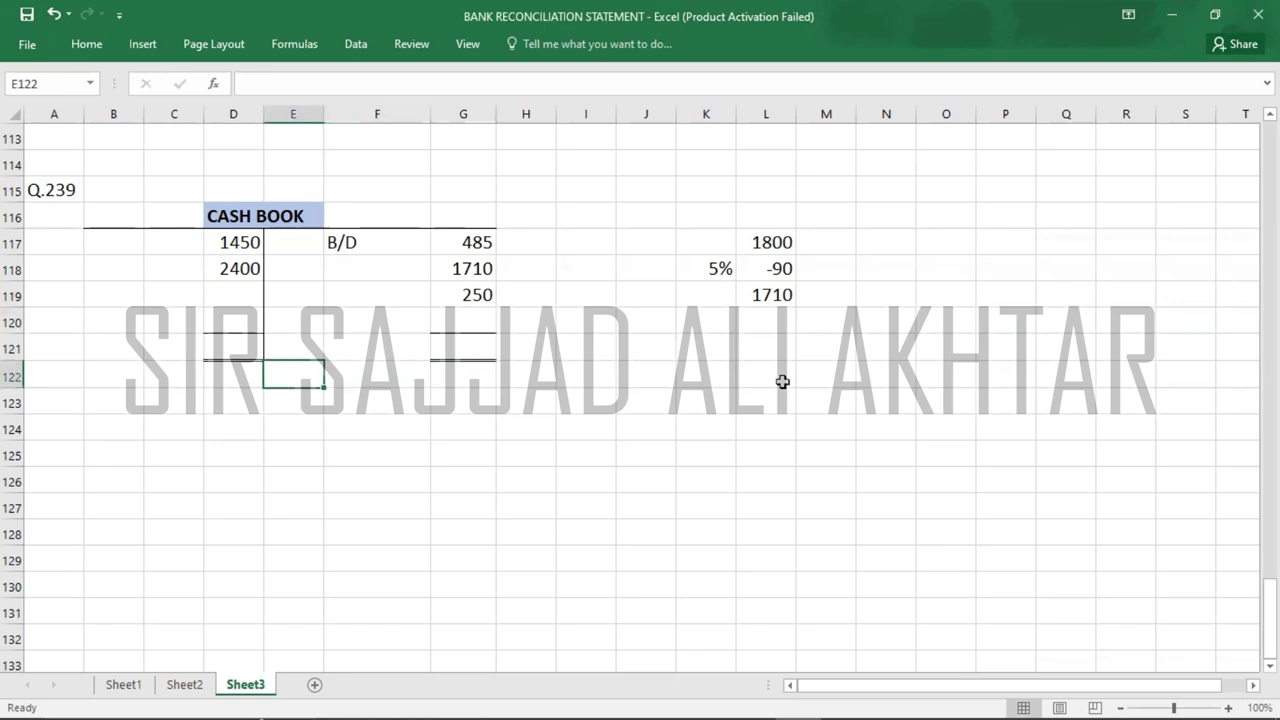
key("Up")
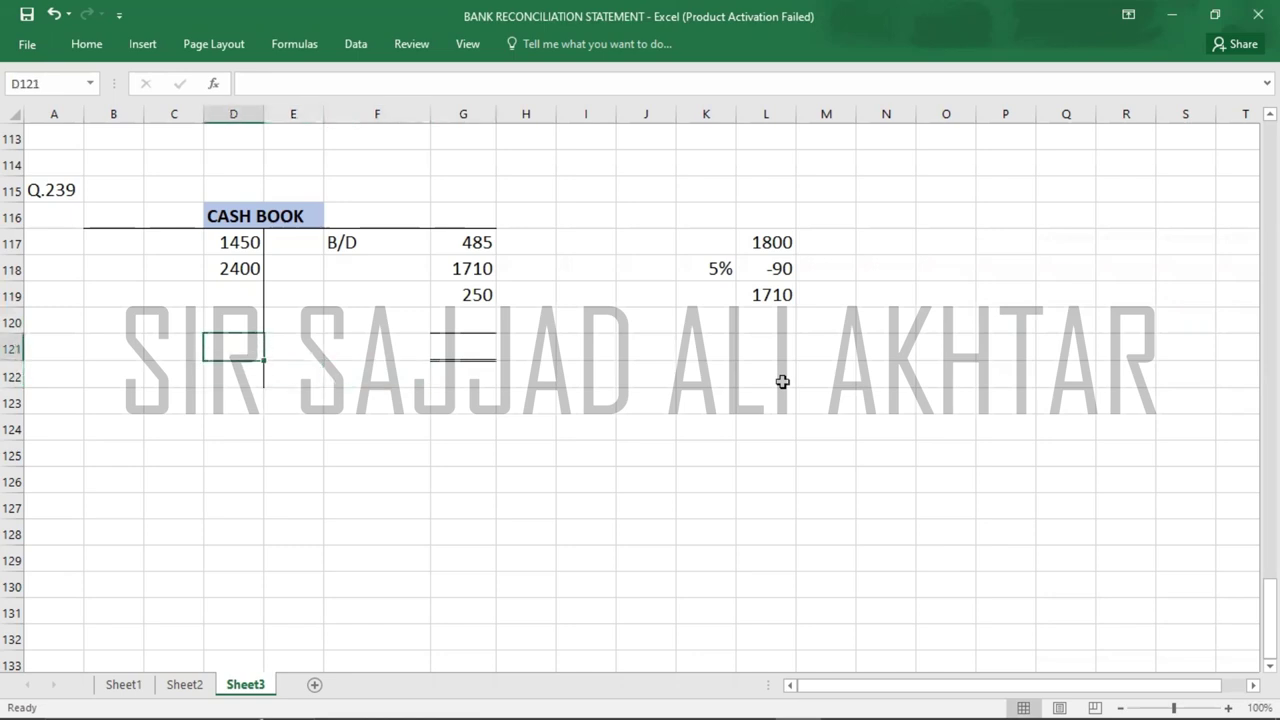
type("3850")
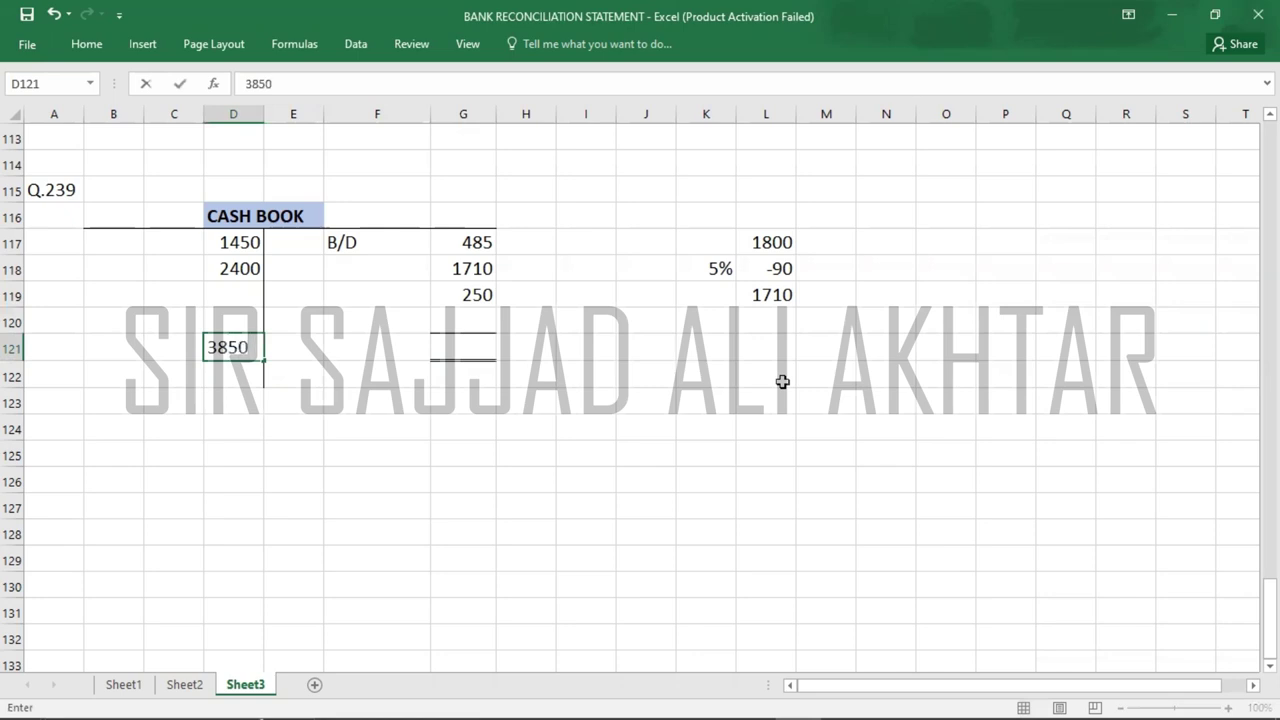
key("Right")
key("Right")
key("Right")
type("38")
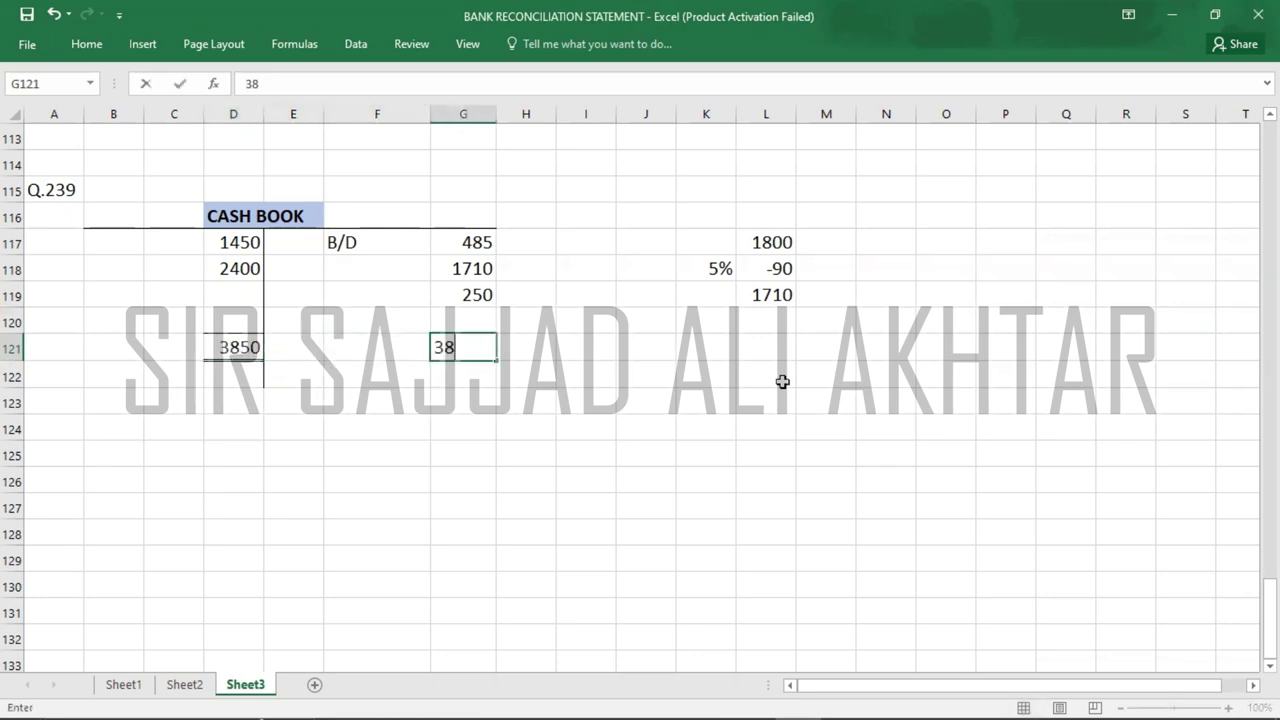
type("50")
- Label the balancing entry on the cash book's credit side C/D in F120
key("Up")
key("Left")
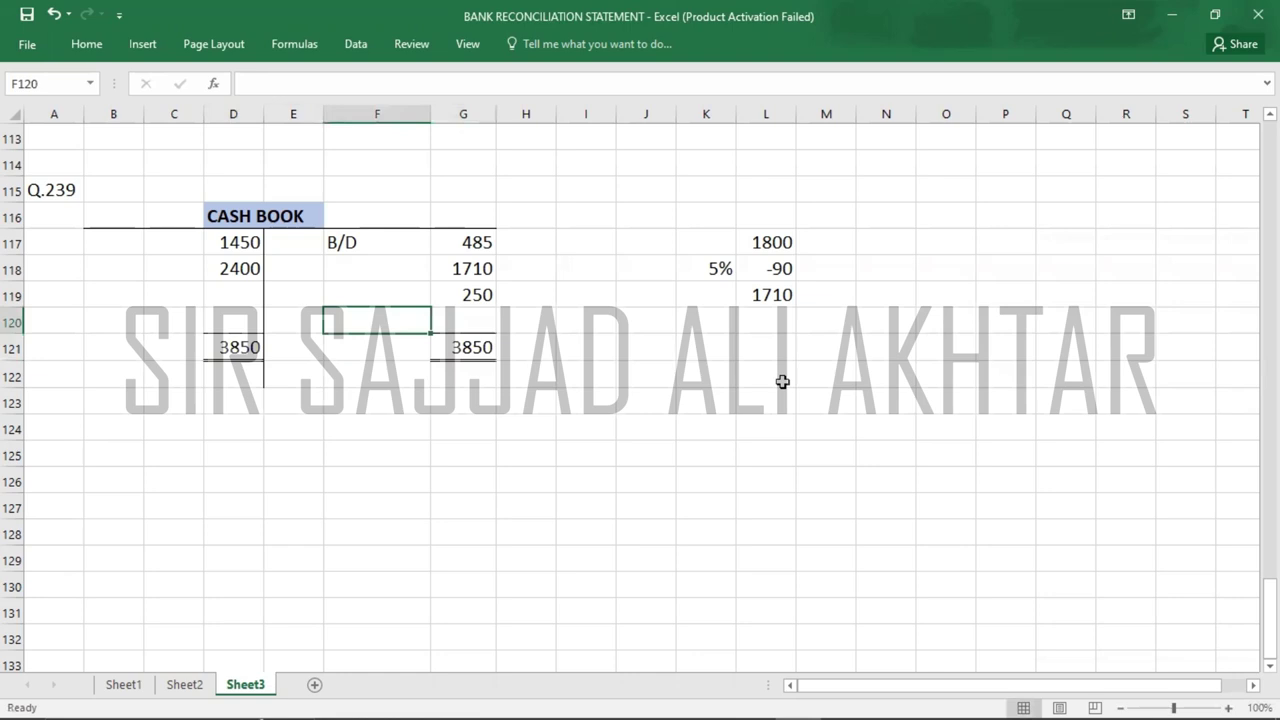
type("C/")
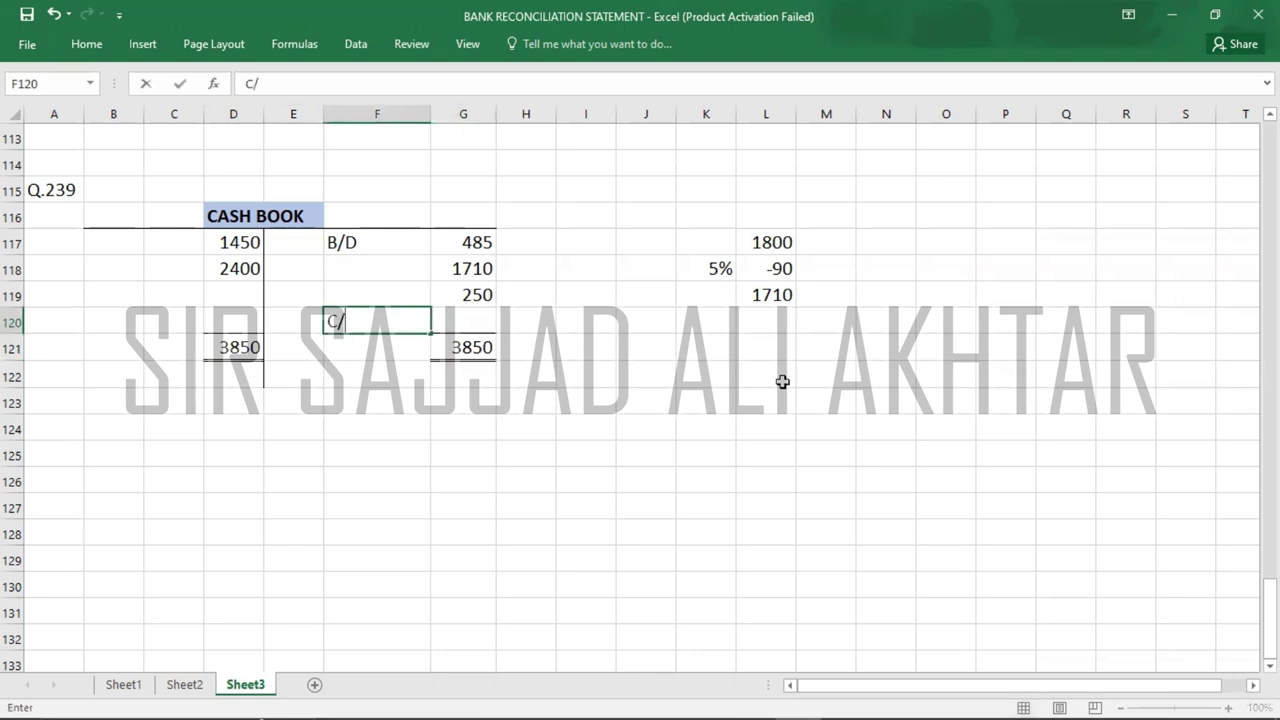
type("D")
key("Right")
- Work out the closing balance in Calculator as 3850 − 485 − 1710 − 250
key("alt+Tab")
key("alt+Tab")
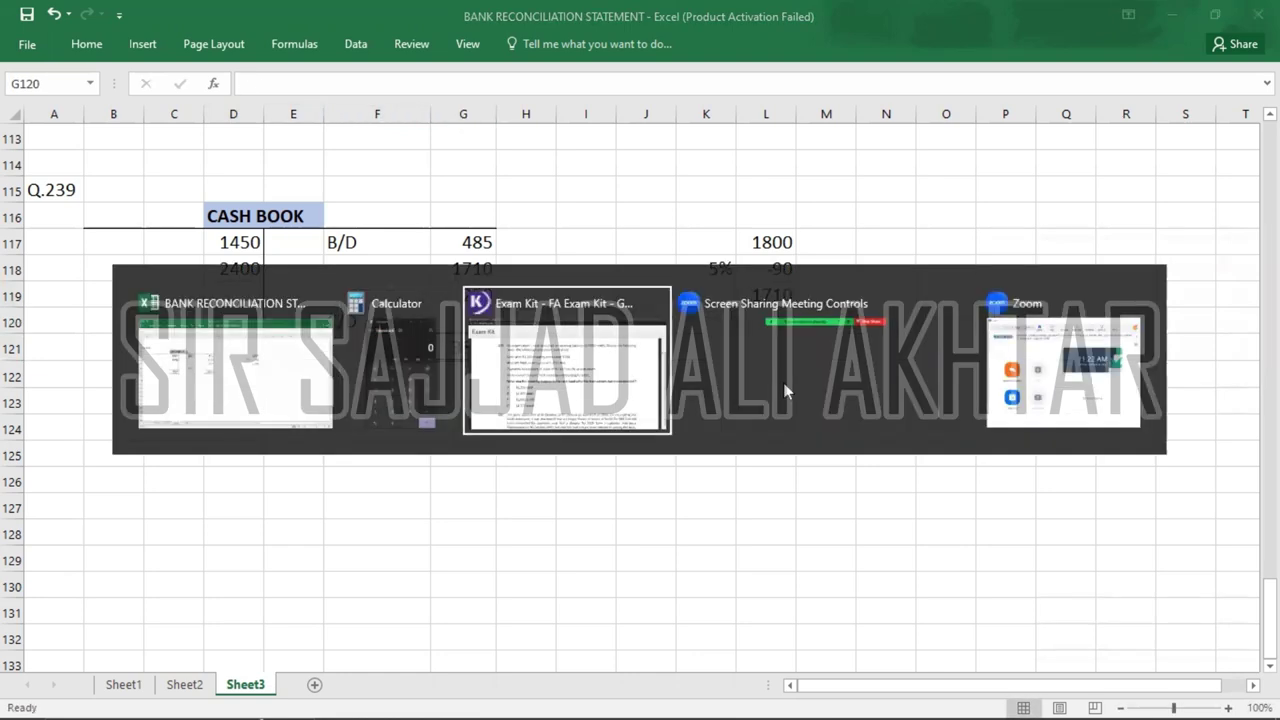
key("alt+Tab")
key("alt+shift+Tab")
key("alt+shift+Tab")
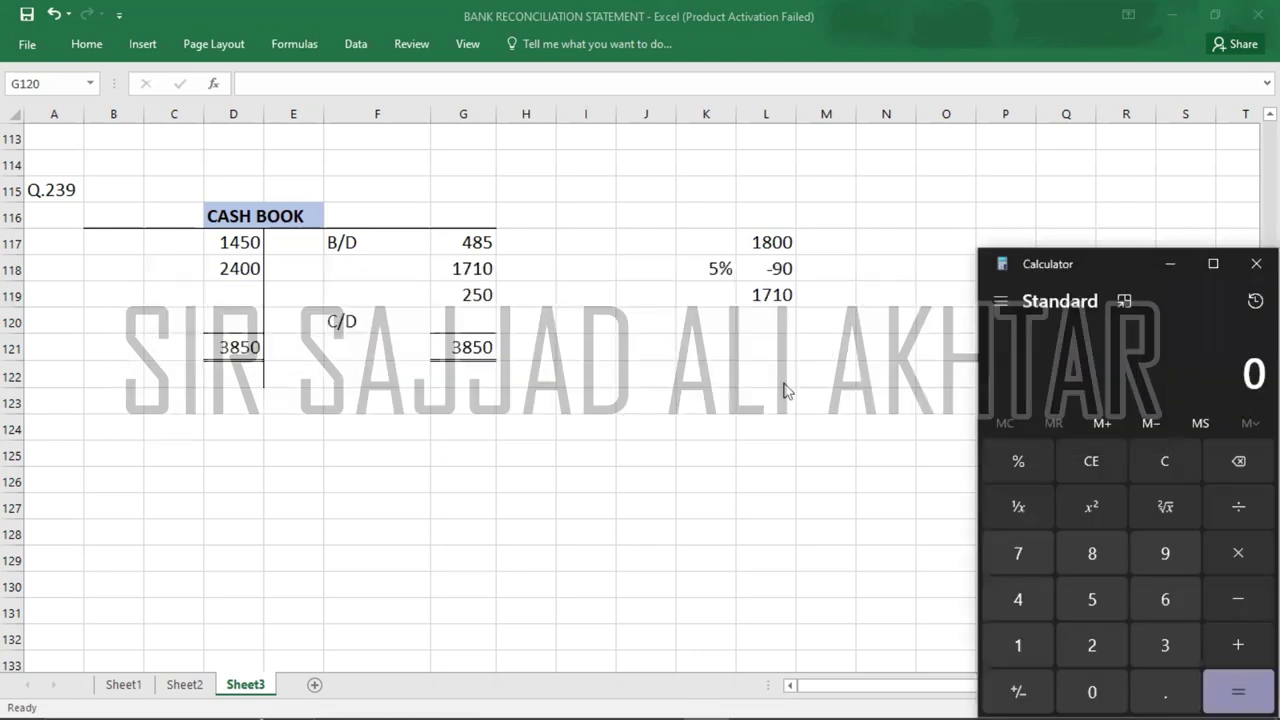
type("3850")
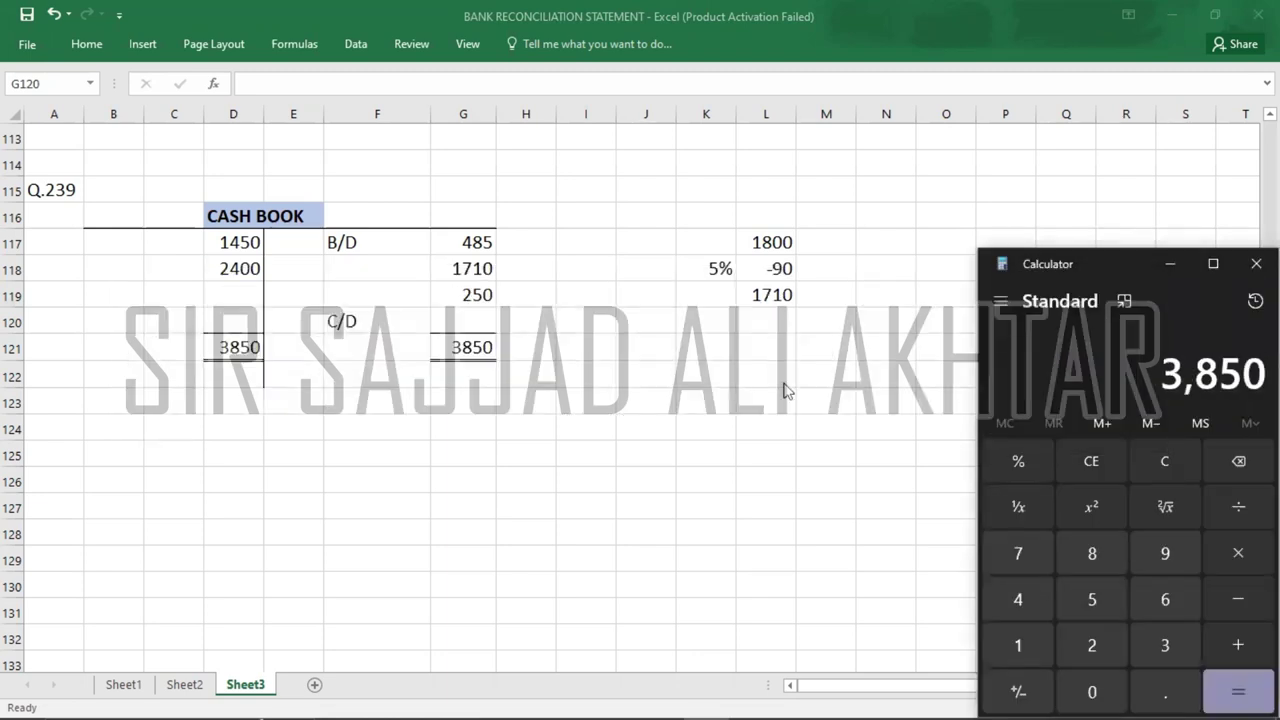
key("minus")
type("485")
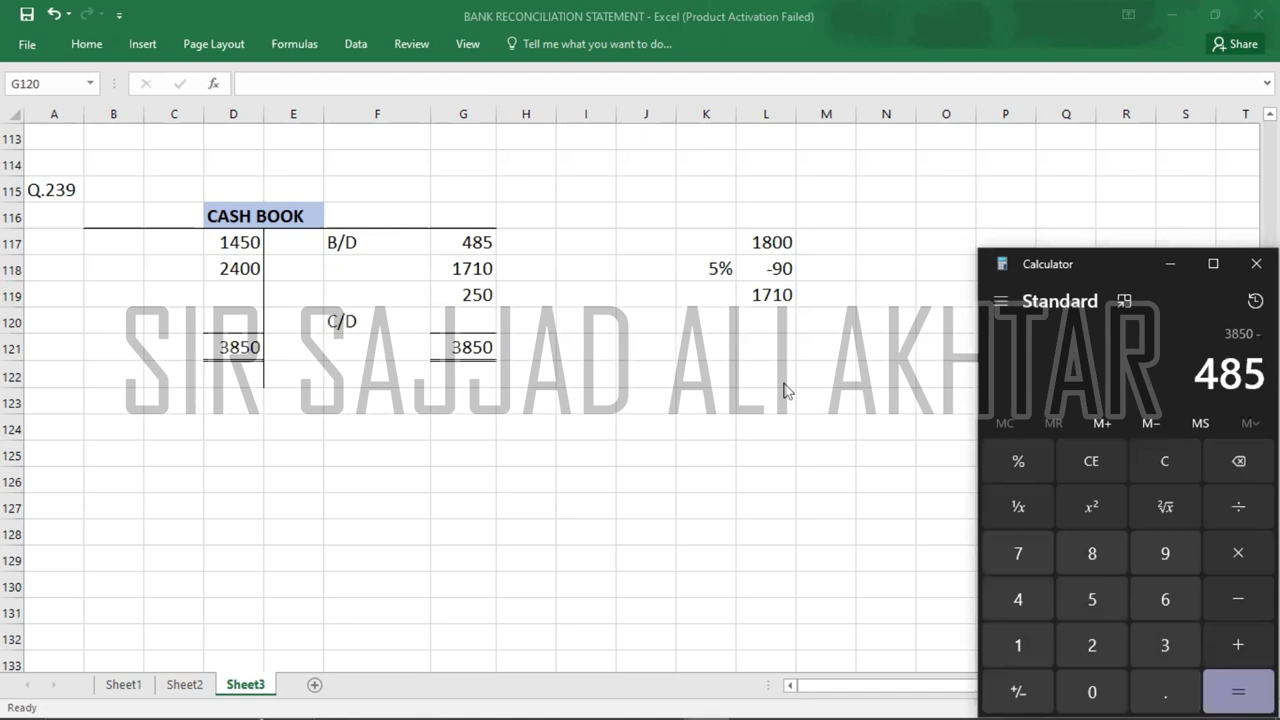
key("minus")
type("17")
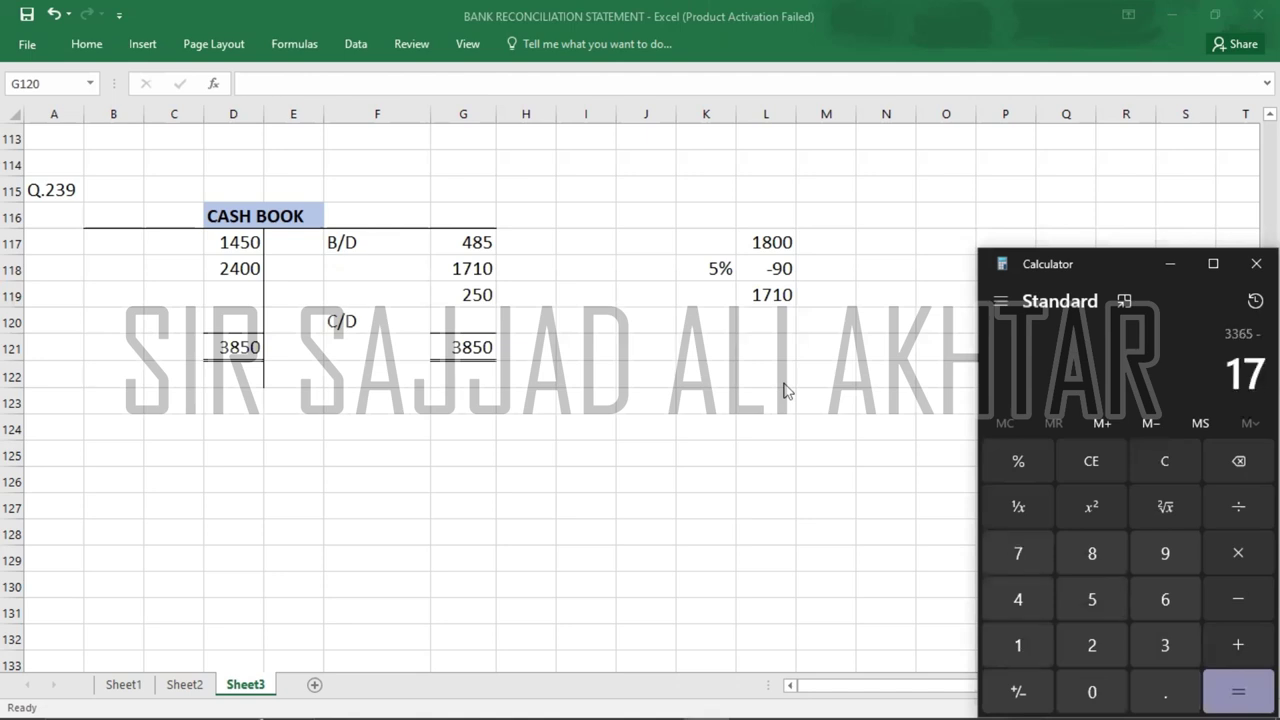
type("10")
key("minus")
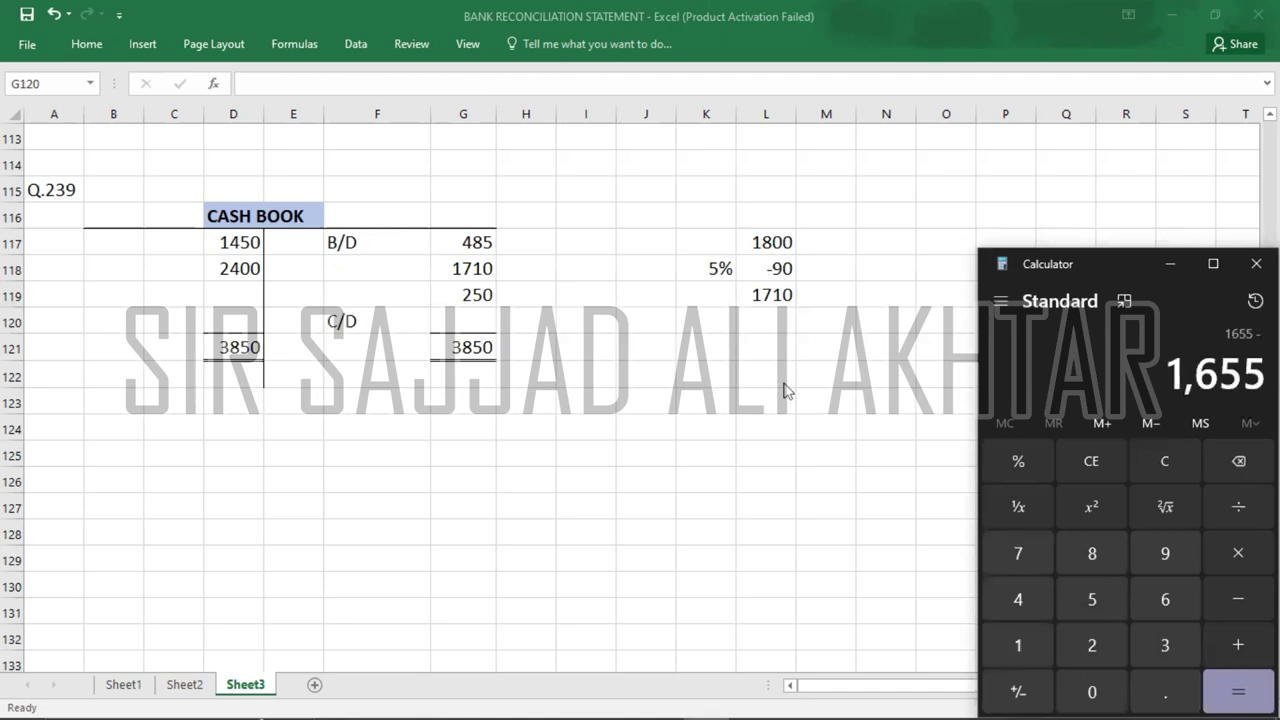
type("250")
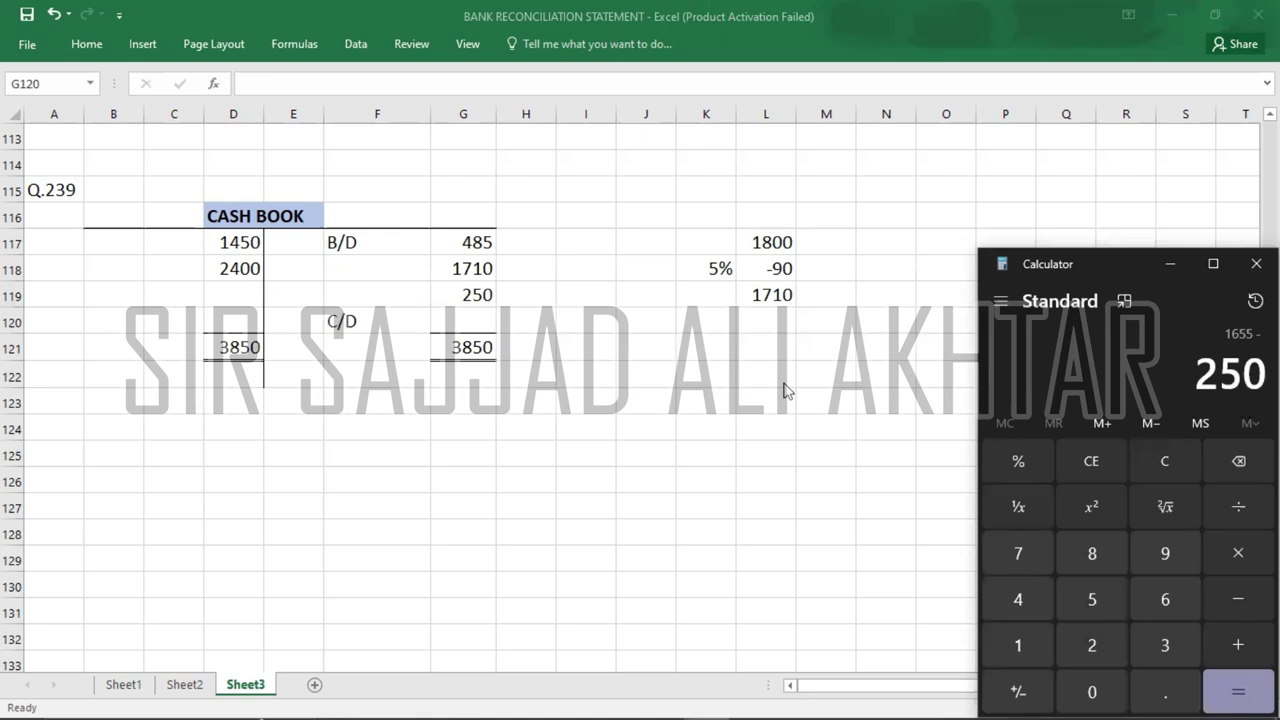
key("Return")
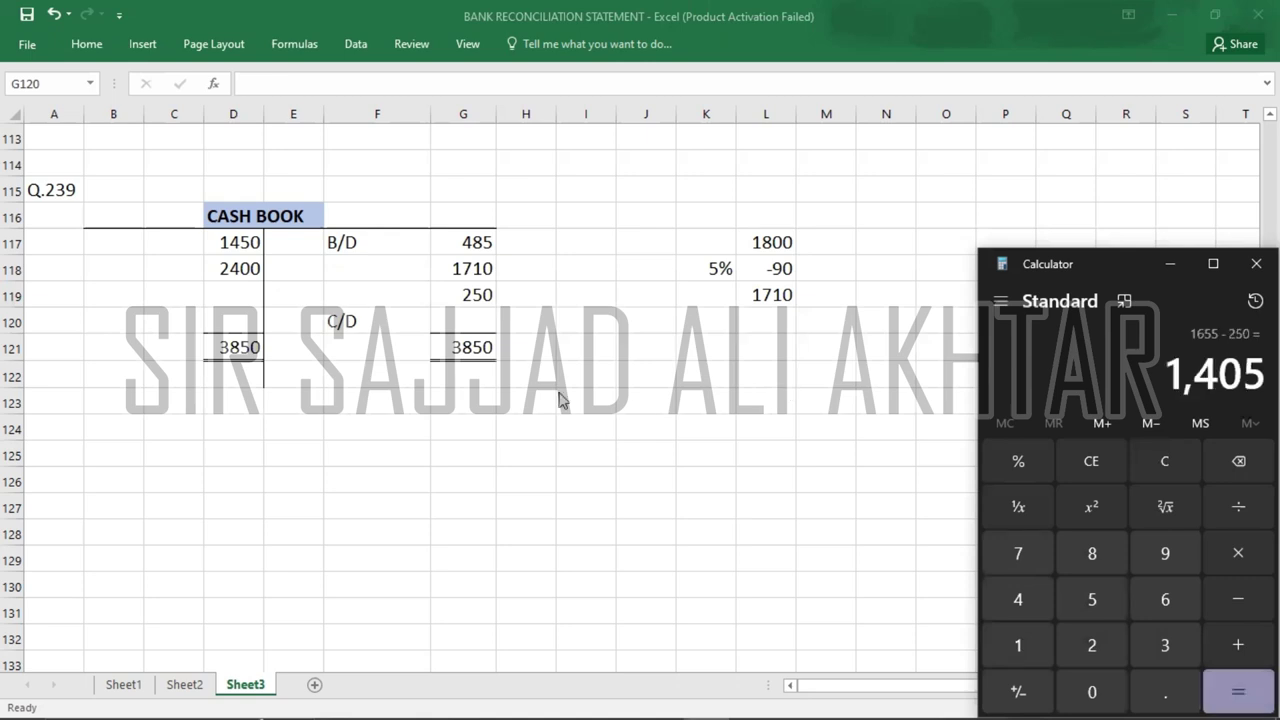
- Enter the carried-down balance of 1405 in G120 of the Excel cash book
left_click(467, 327)
type("140")
type("5")
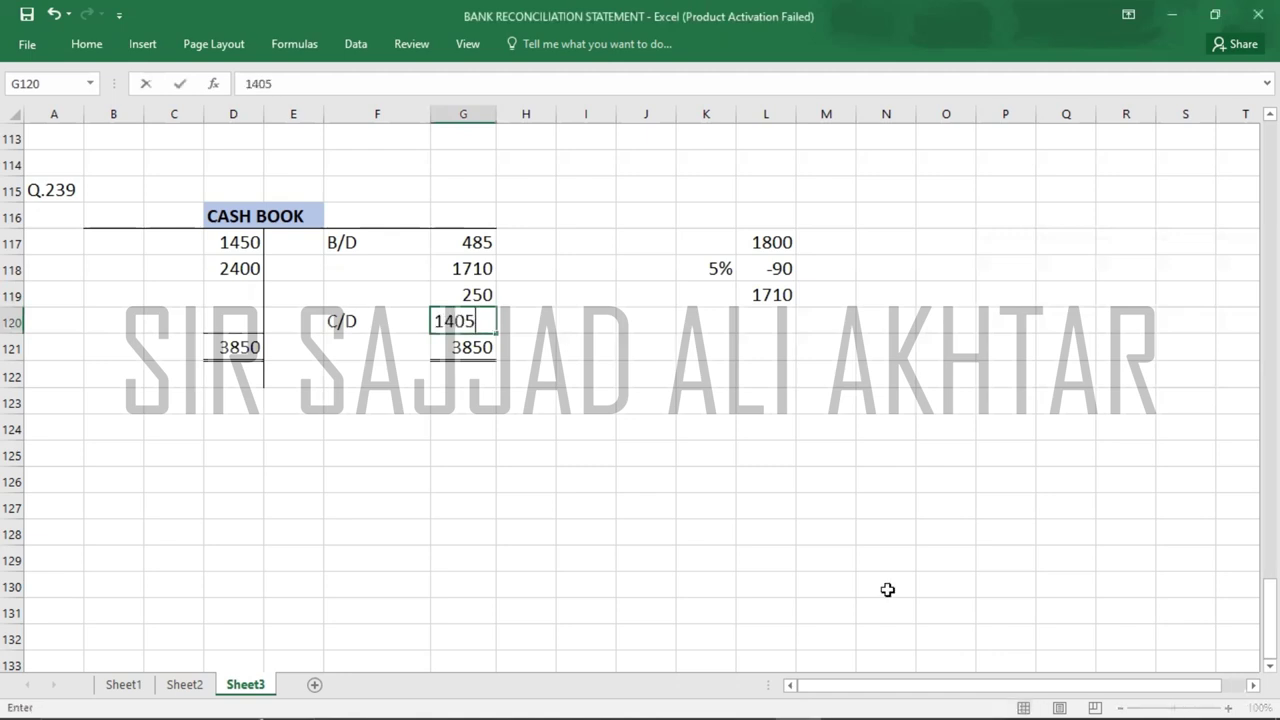
- Bring the balance down on the debit side, with B/D in C122 and 1405 in D122
left_click(176, 369)
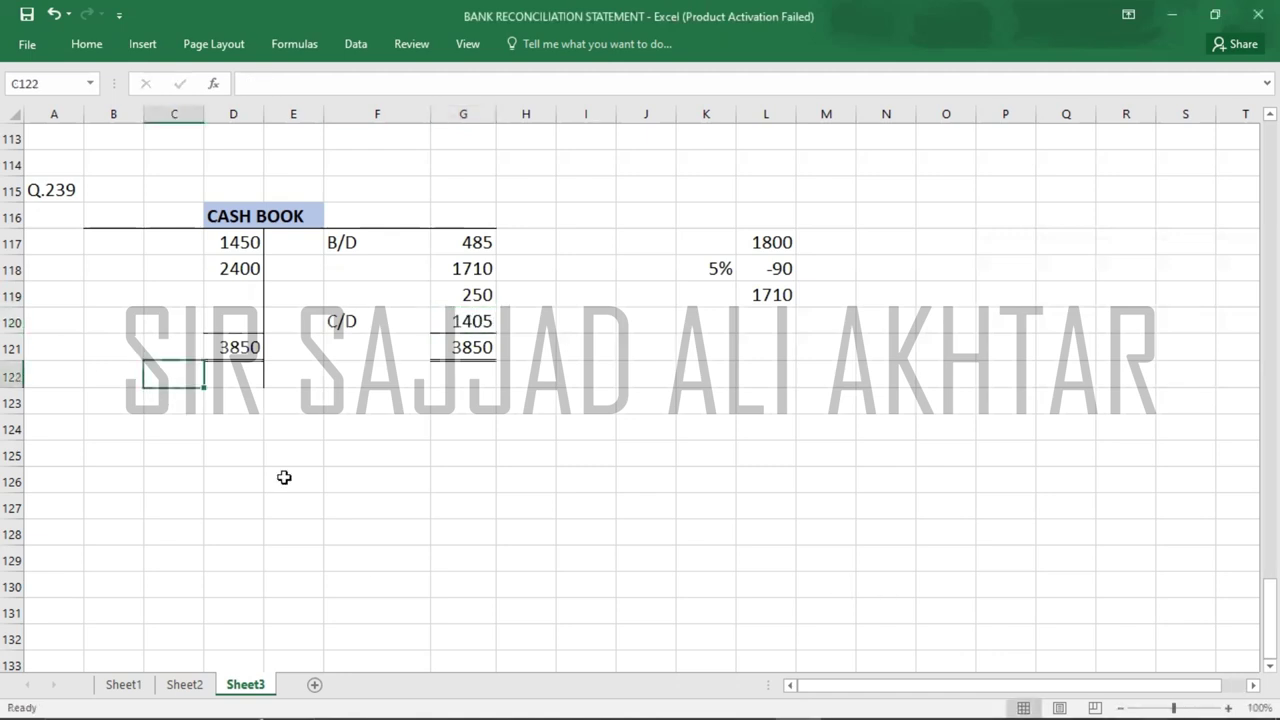
type("B/D")
key("Tab")
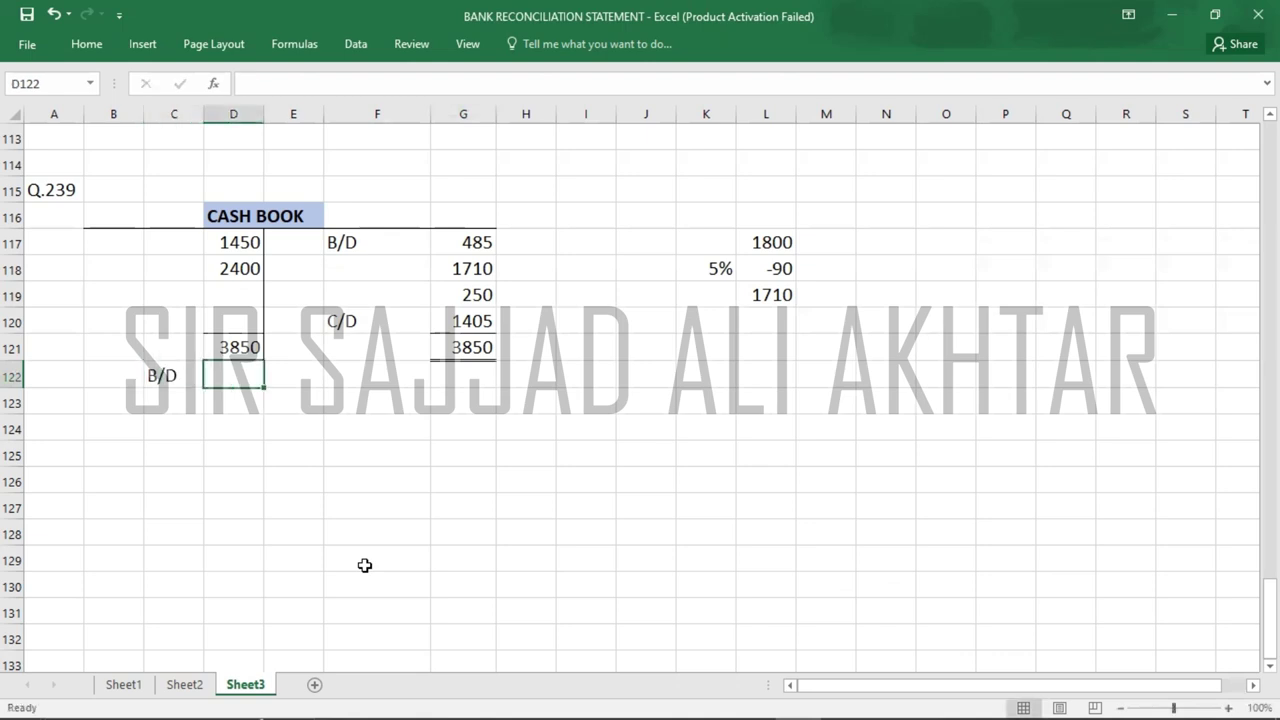
type("1405")
key("Return")
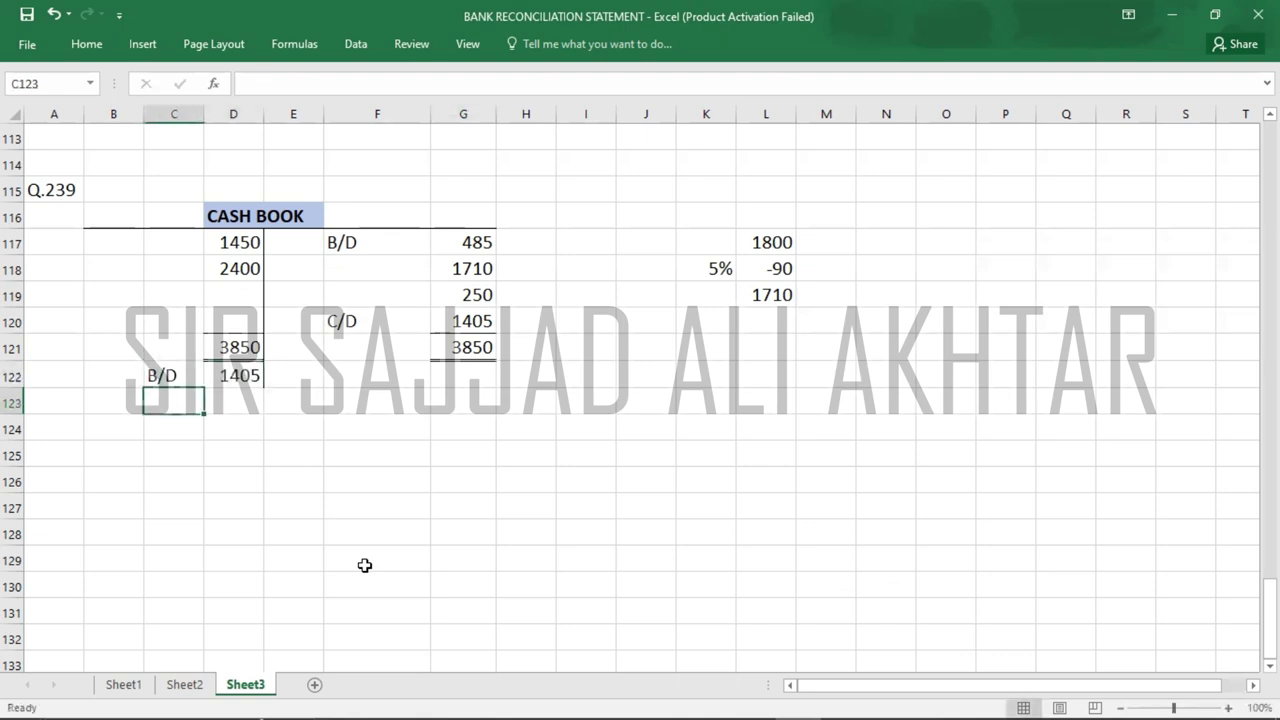
- Compare the cash book balance with question 239's options in the Exam Kit, and record answer B in A116 of the Excel sheet
key("Left")
key("Left")
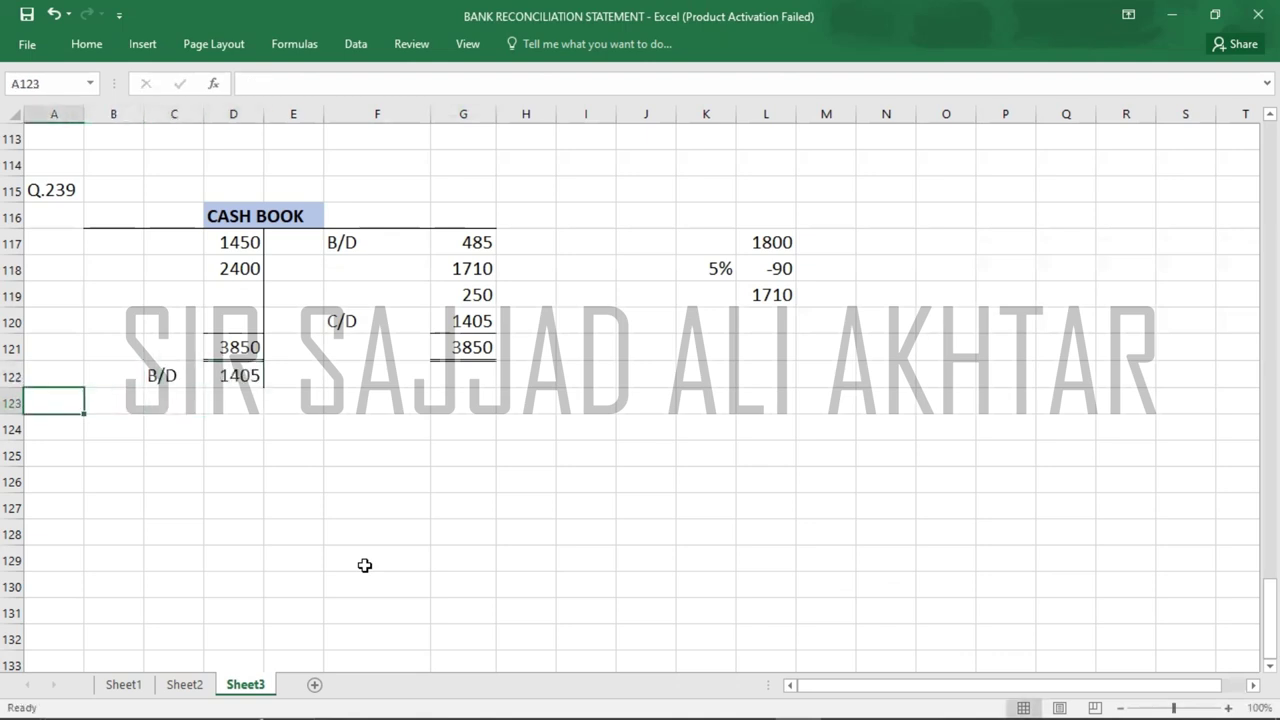
key("alt+Tab")
key("alt+Tab")
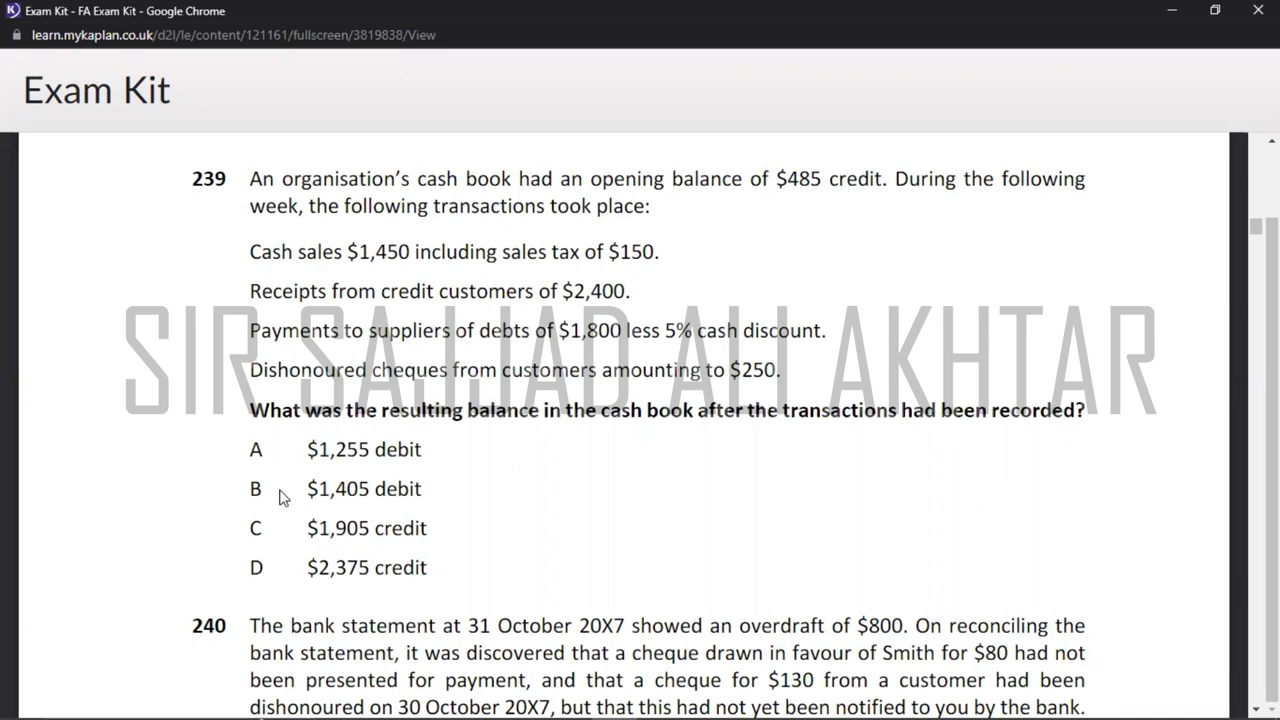
key("alt+Tab")
key("Up")
key("Up")
key("Up")
key("Up")
key("Up")
key("Up")
key("Up")
key("Up")
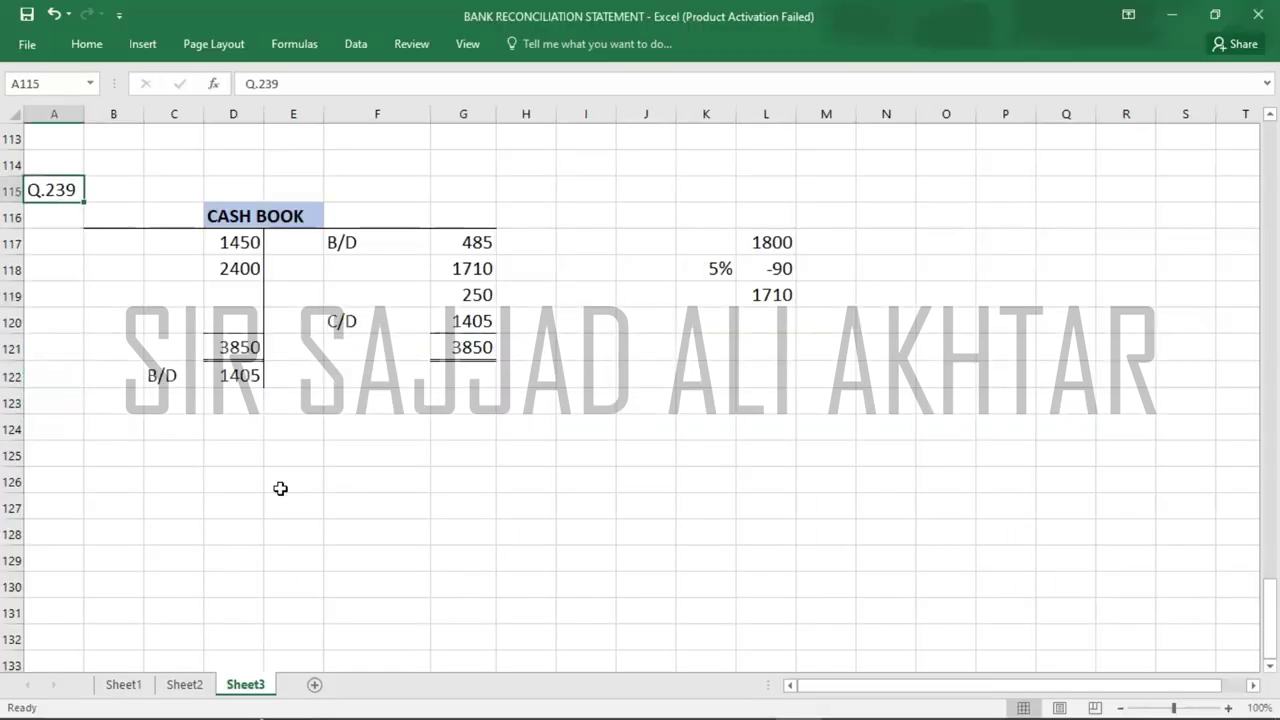
key("Down")
type("B")
key("Return")
- Label A125 as Q.240 and bring question 240 into view in the Exam Kit in Chrome
key("Down")
key("Down")
key("Down")
key("Down")
key("Down")
key("Down")
key("Down")
key("Down")
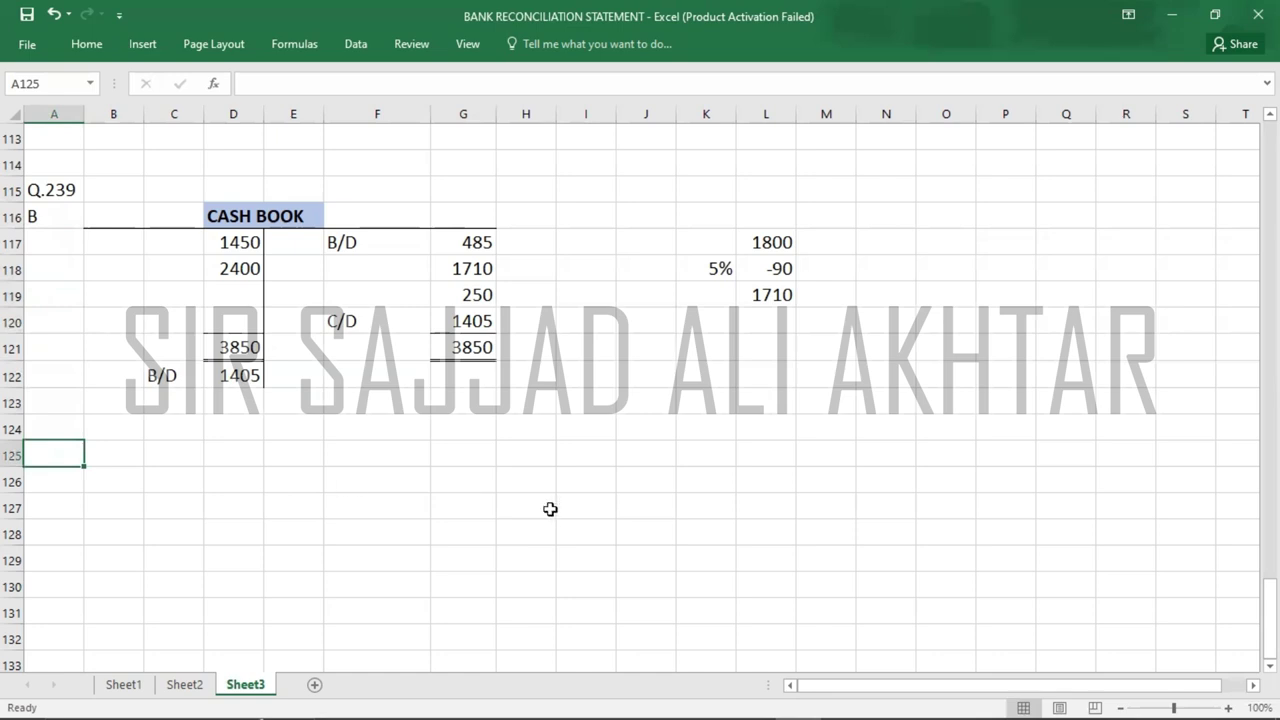
type("Q.2")
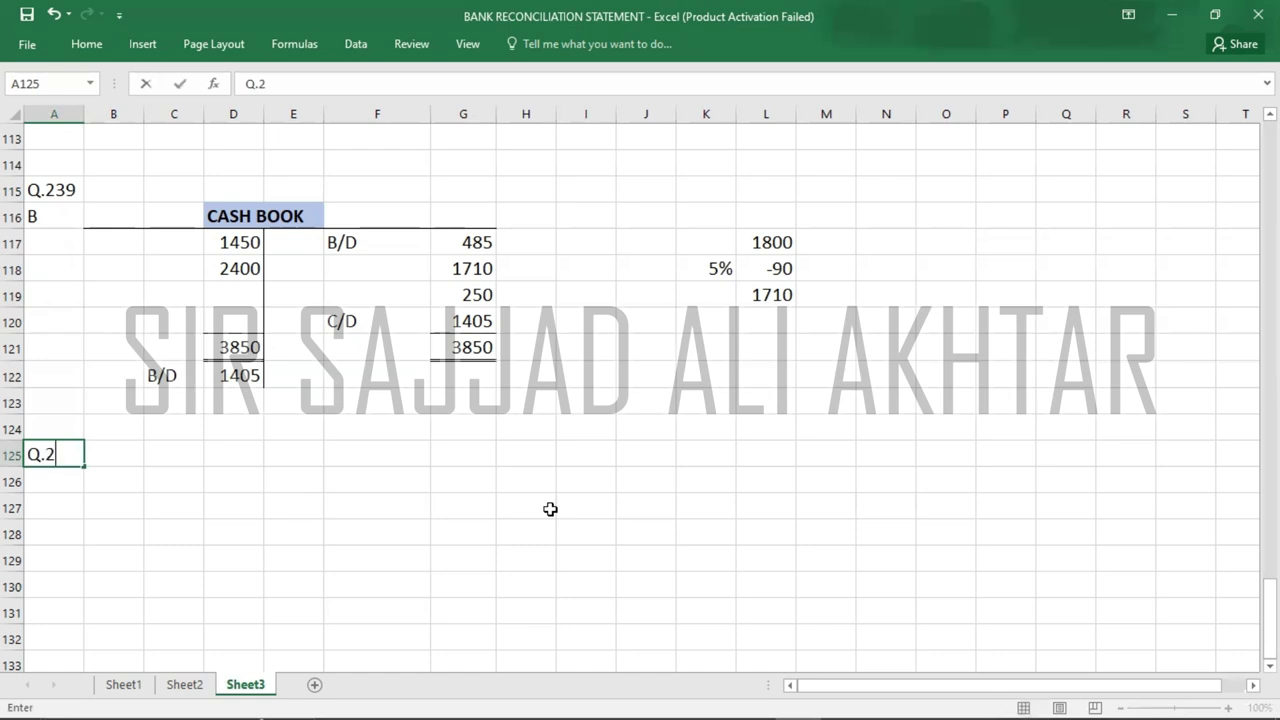
type("40")
key("Return")
key("Right")
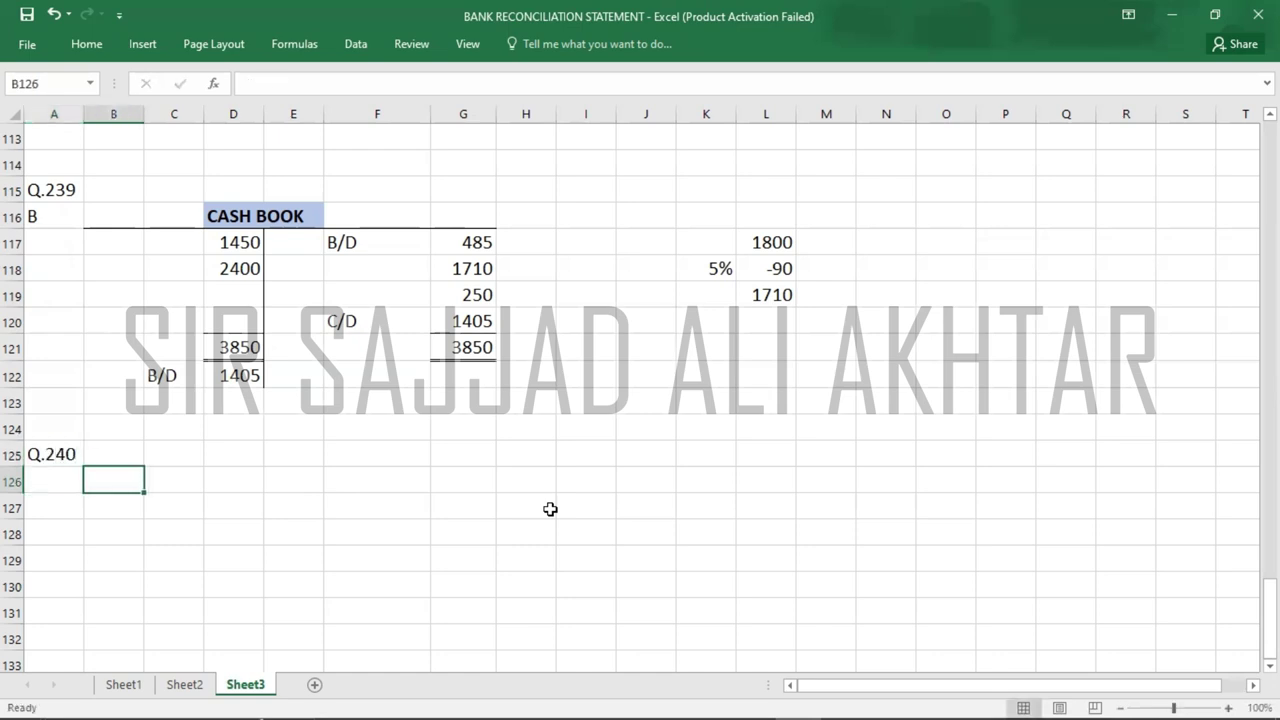
key("alt+Tab")
scroll(551, 508, "down", 5)
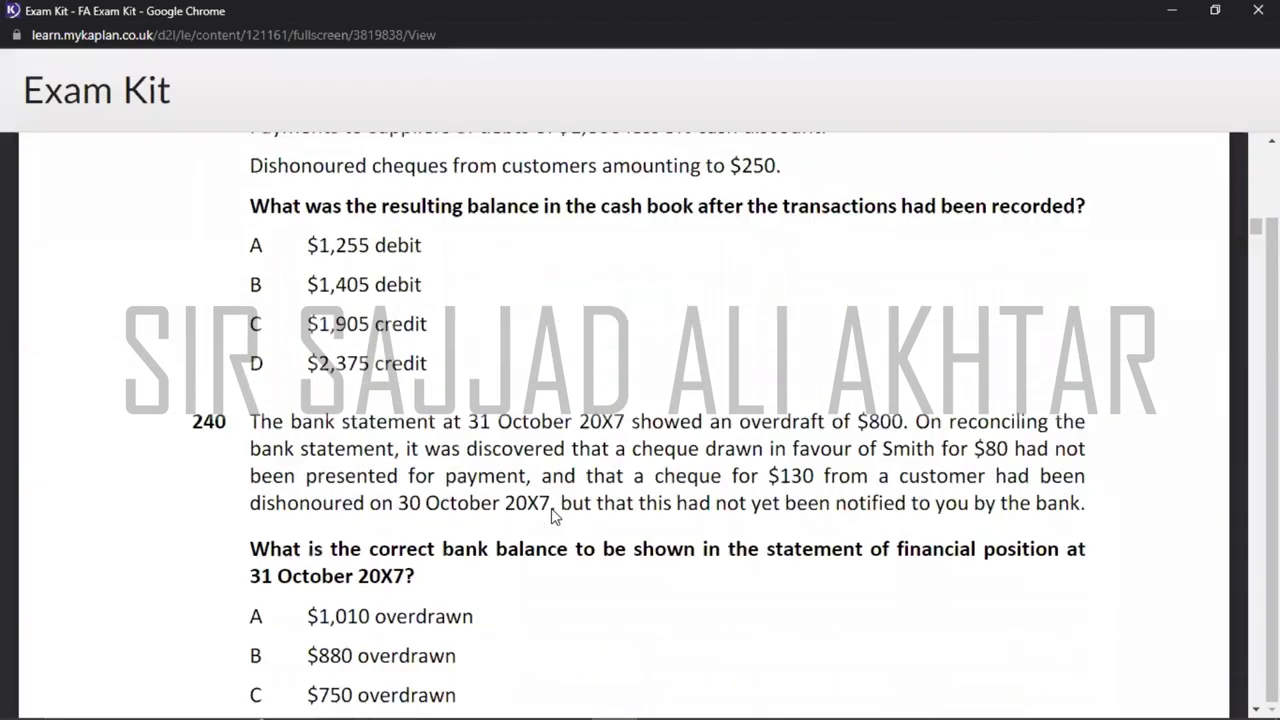
scroll(551, 508, "down", 2)
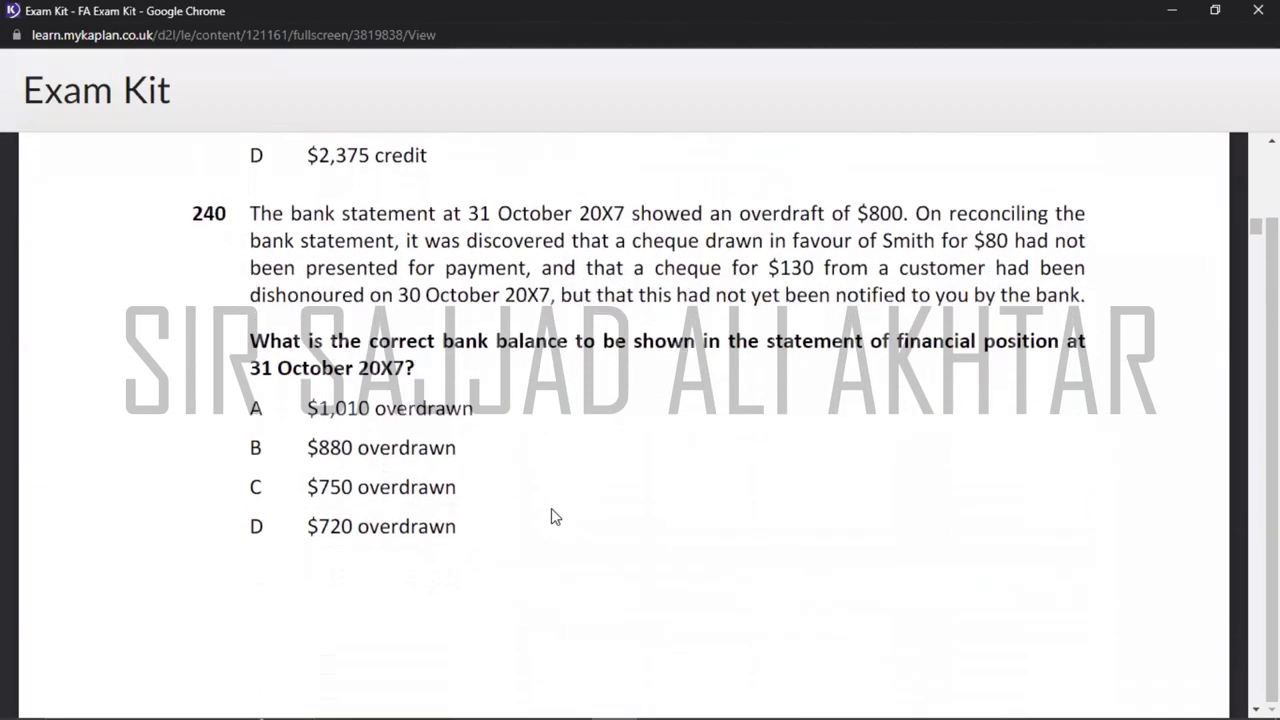
scroll(551, 508, "down", 1)
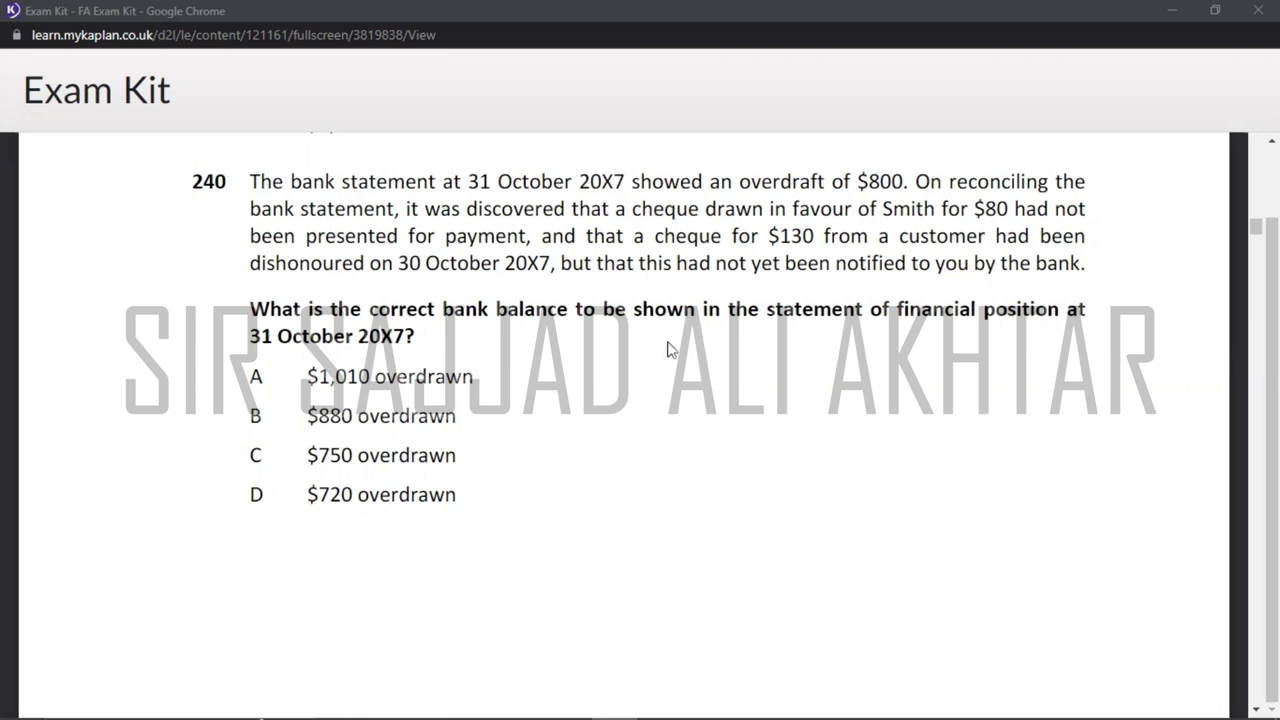
- In Excel, copy the bank reconciliation statement template B11:G17 from Sheet2 to B126 on Sheet3
key("alt+Tab")
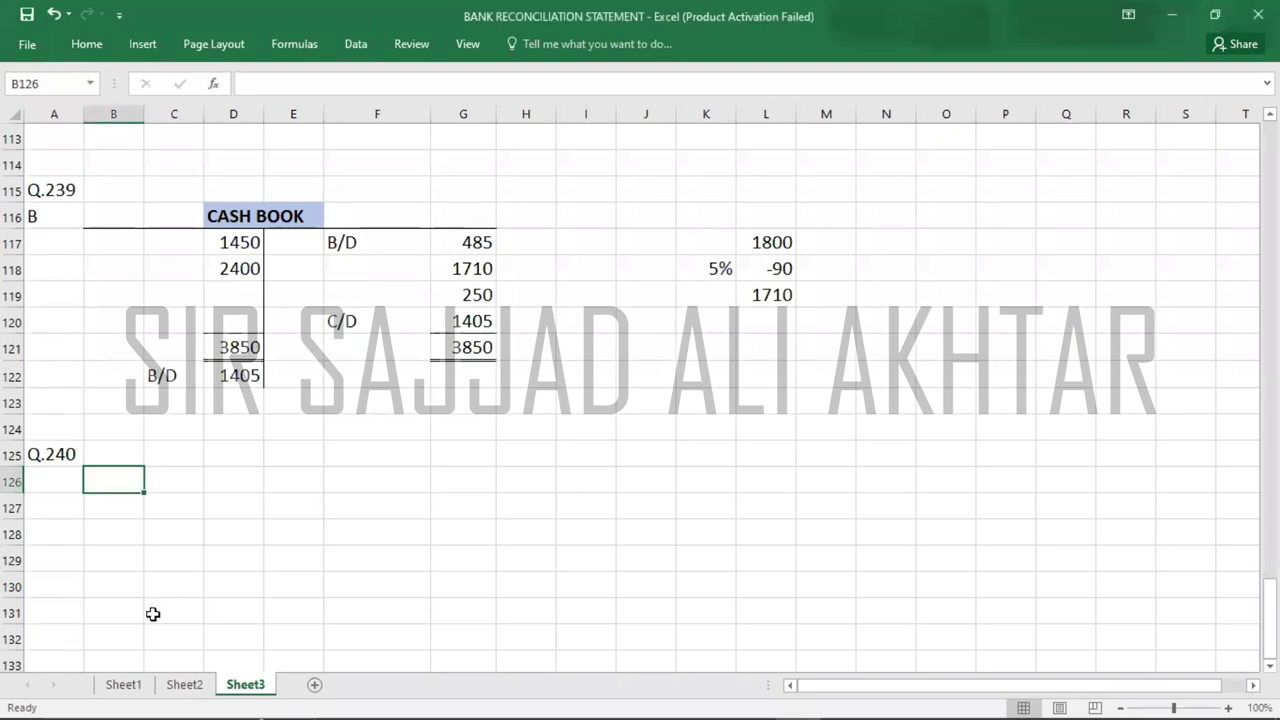
left_click(187, 685)
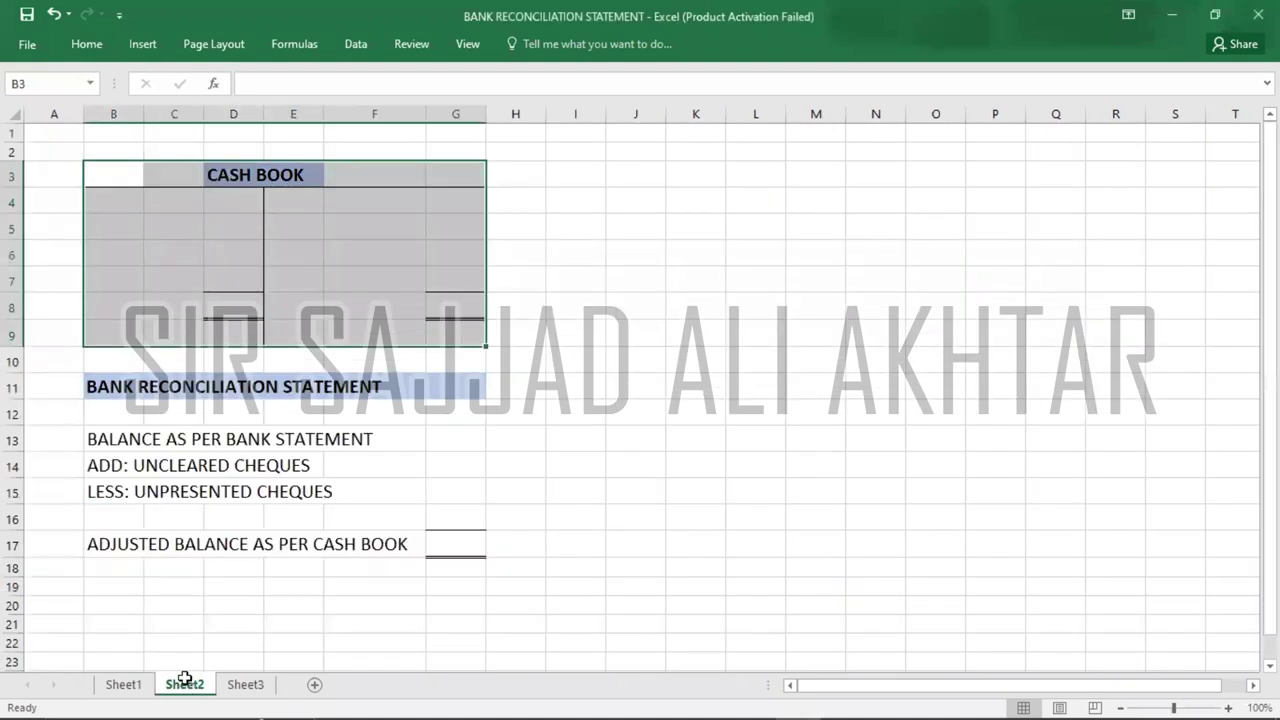
left_click(95, 388)
key("shift+Right")
key("shift+Right")
key("shift+Right")
key("shift+Right")
key("shift+Right")
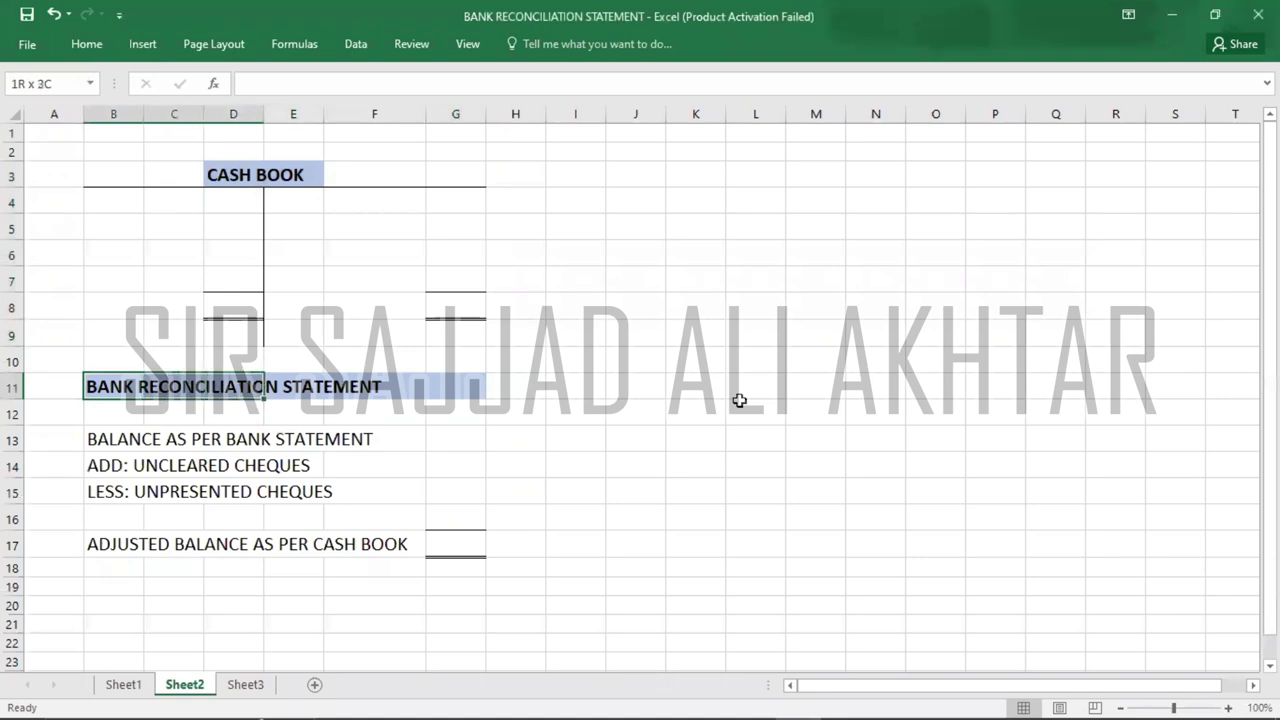
key("shift+Down")
key("shift+Down")
key("shift+Down")
key("shift+Down")
key("shift+Down")
key("shift+Down")
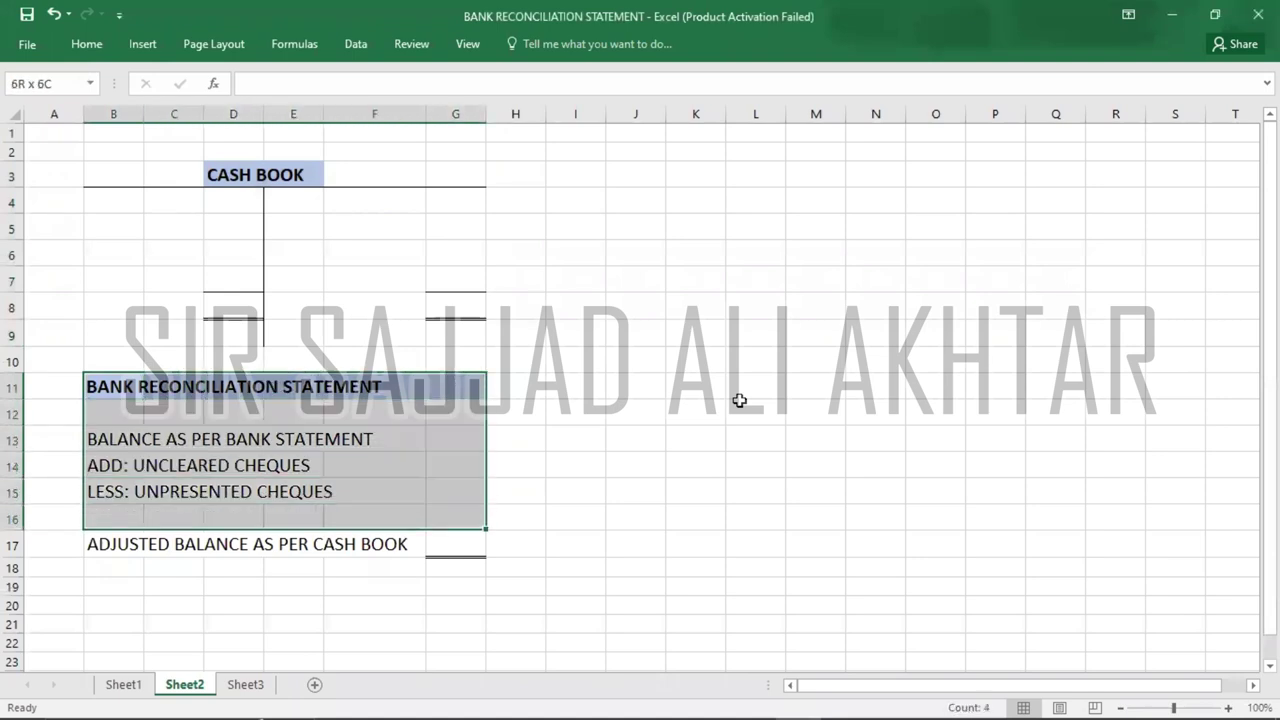
key("ctrl+c")
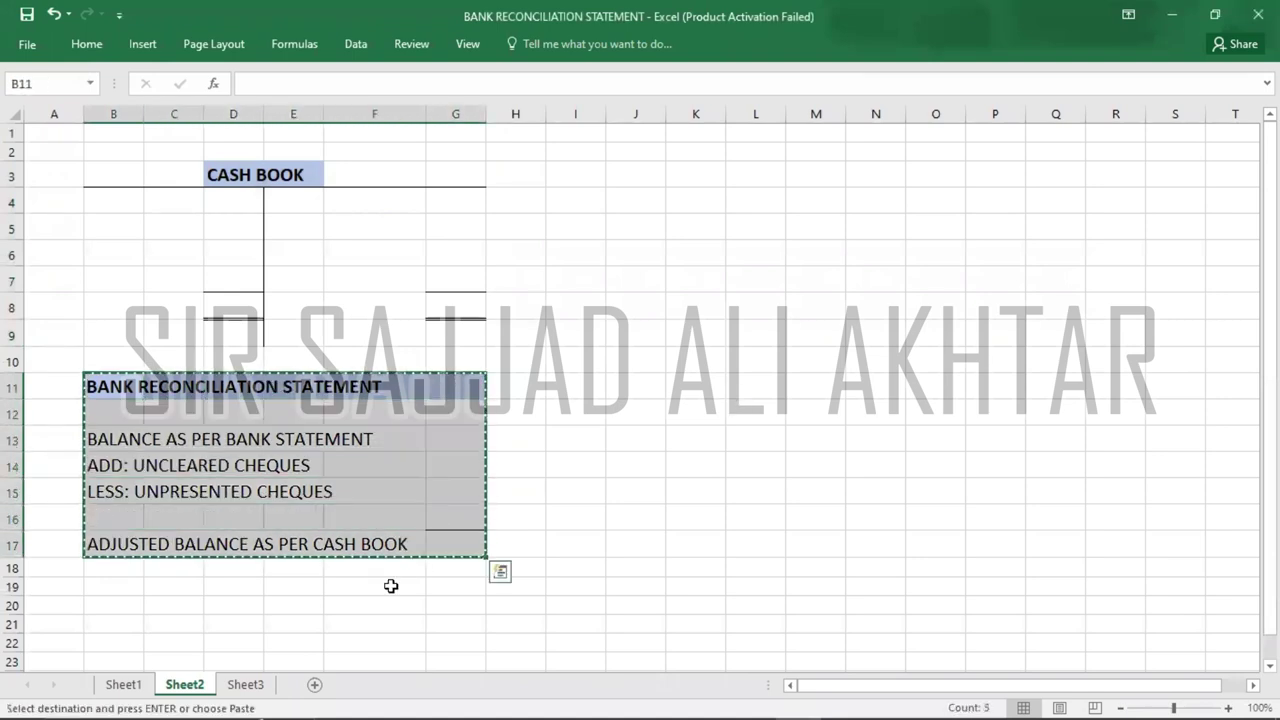
left_click(245, 684)
key("ctrl+v")
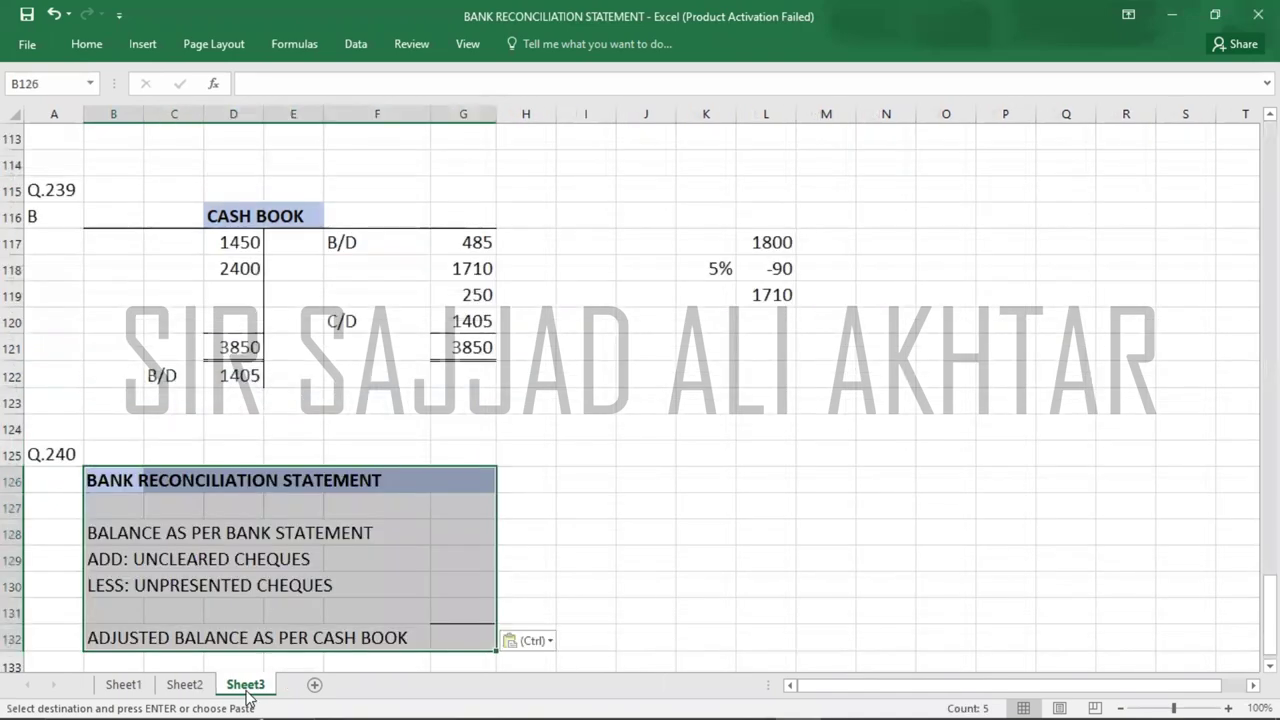
- Enter question 240's overdraft as -800 for the balance as per bank statement in G128, checking the Exam Kit for the figure
key("Down")
key("Down")
key("Down")
key("Down")
key("Down")
key("Down")
key("Down")
key("Down")
key("Down")
key("Down")
key("Down")
key("Down")
key("Down")
scroll(247, 697, "down", 1)
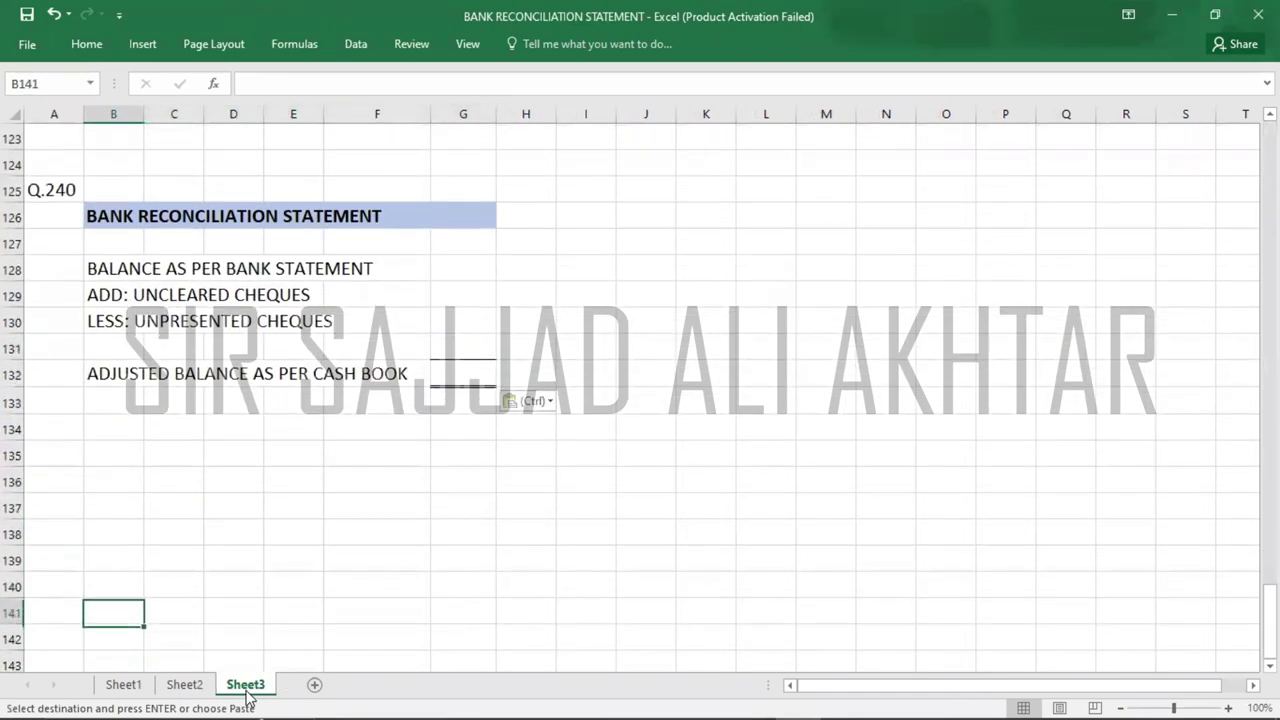
key("Up")
key("Up")
key("Up")
key("Up")
key("Up")
key("Up")
key("Up")
key("Up")
key("Up")
key("Up")
key("Up")
key("Up")
key("Up")
key("Right")
key("Right")
key("Right")
key("Right")
key("Right")
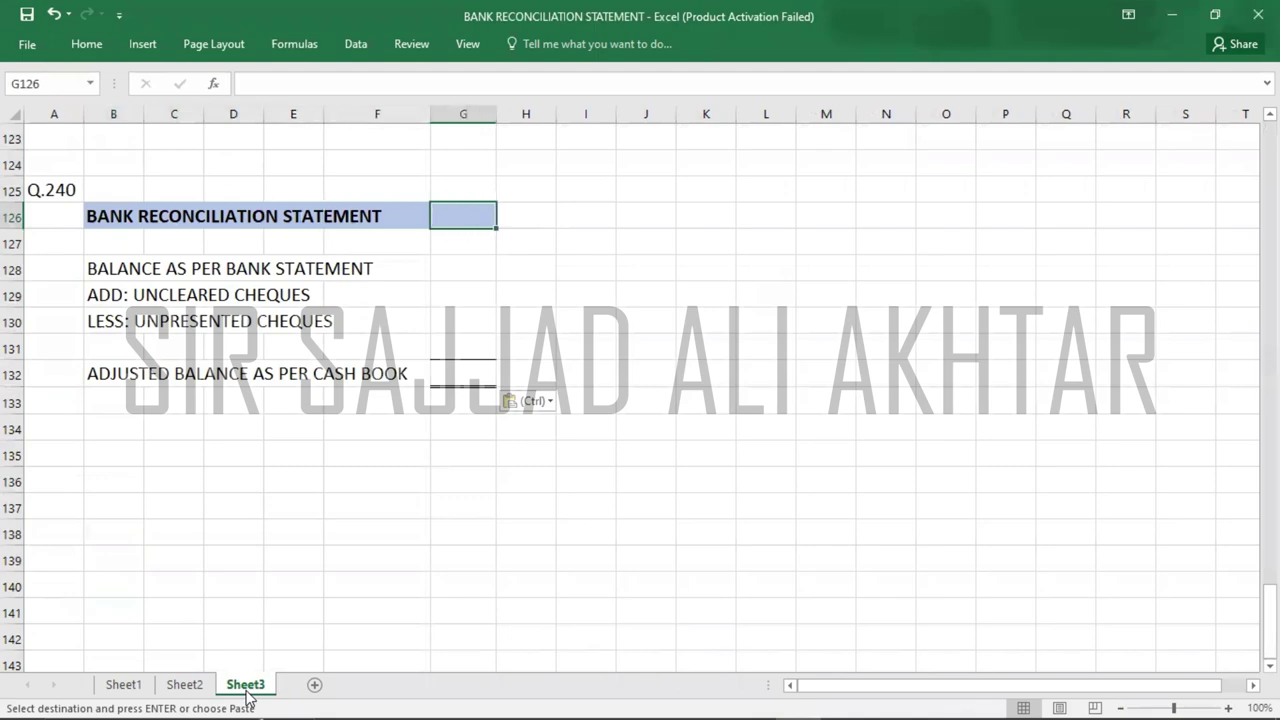
key("Down")
key("Down")
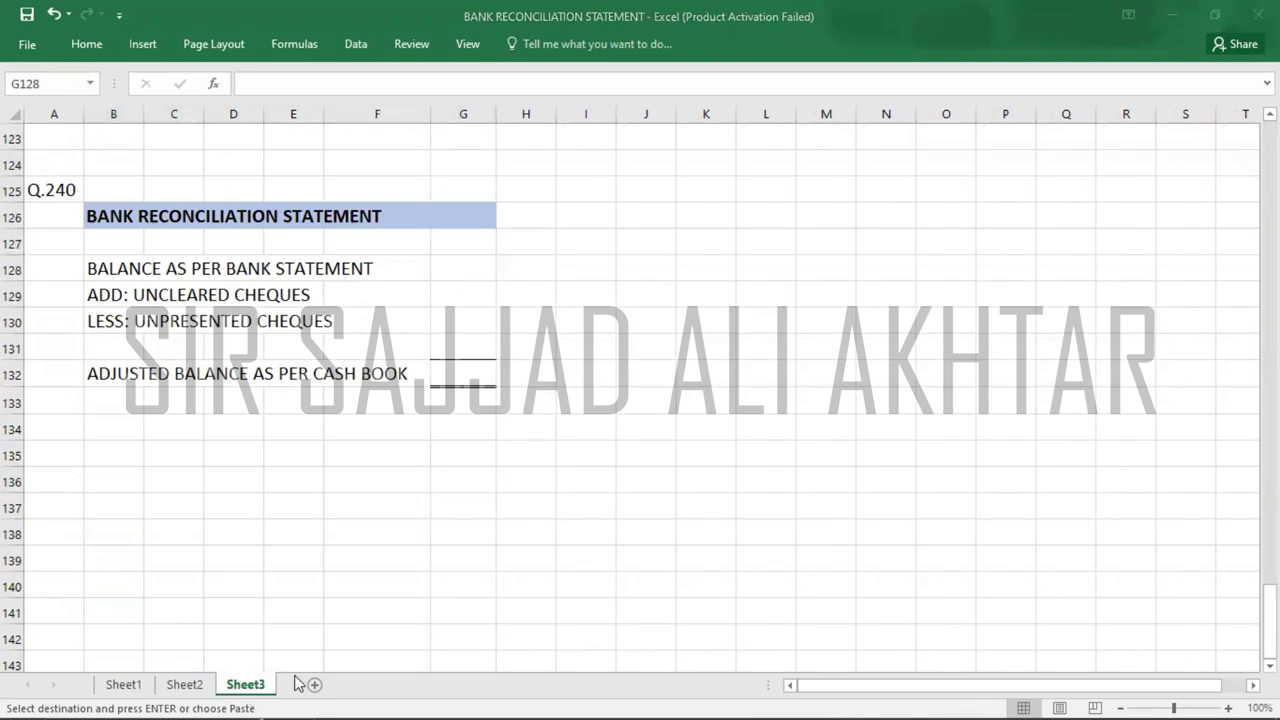
key("alt+Tab")
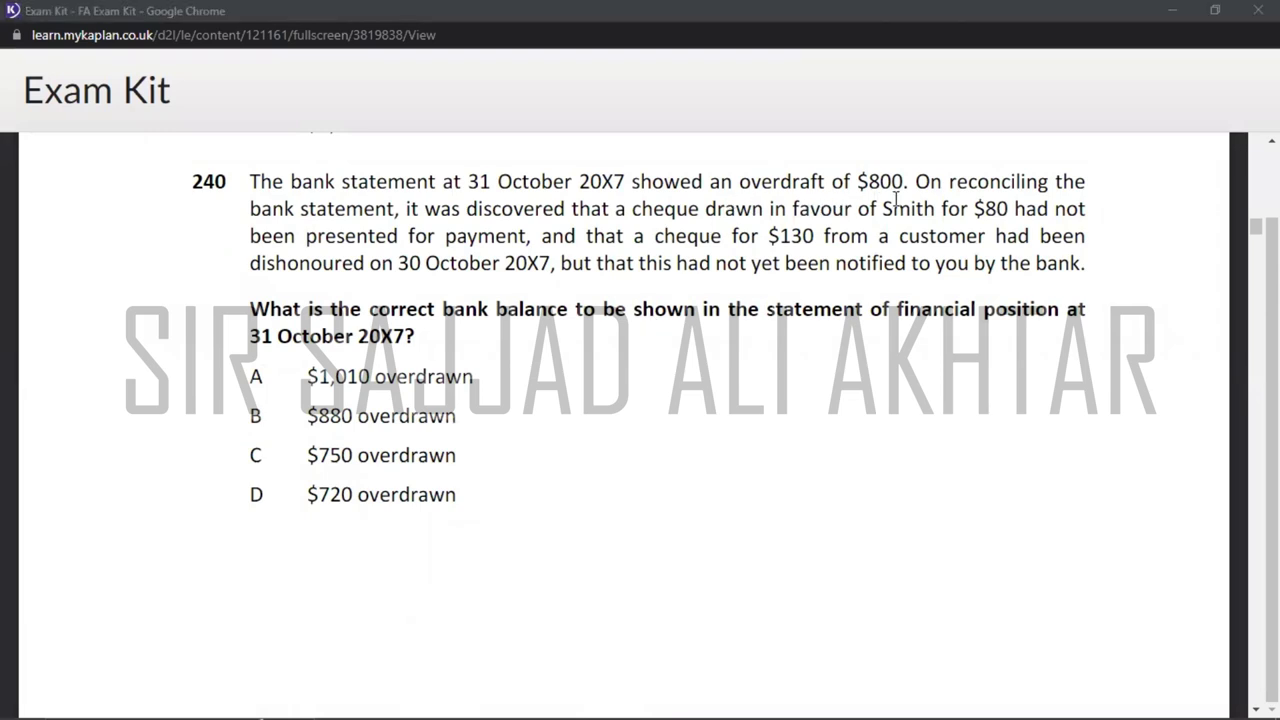
key("alt+Tab")
type("-800")
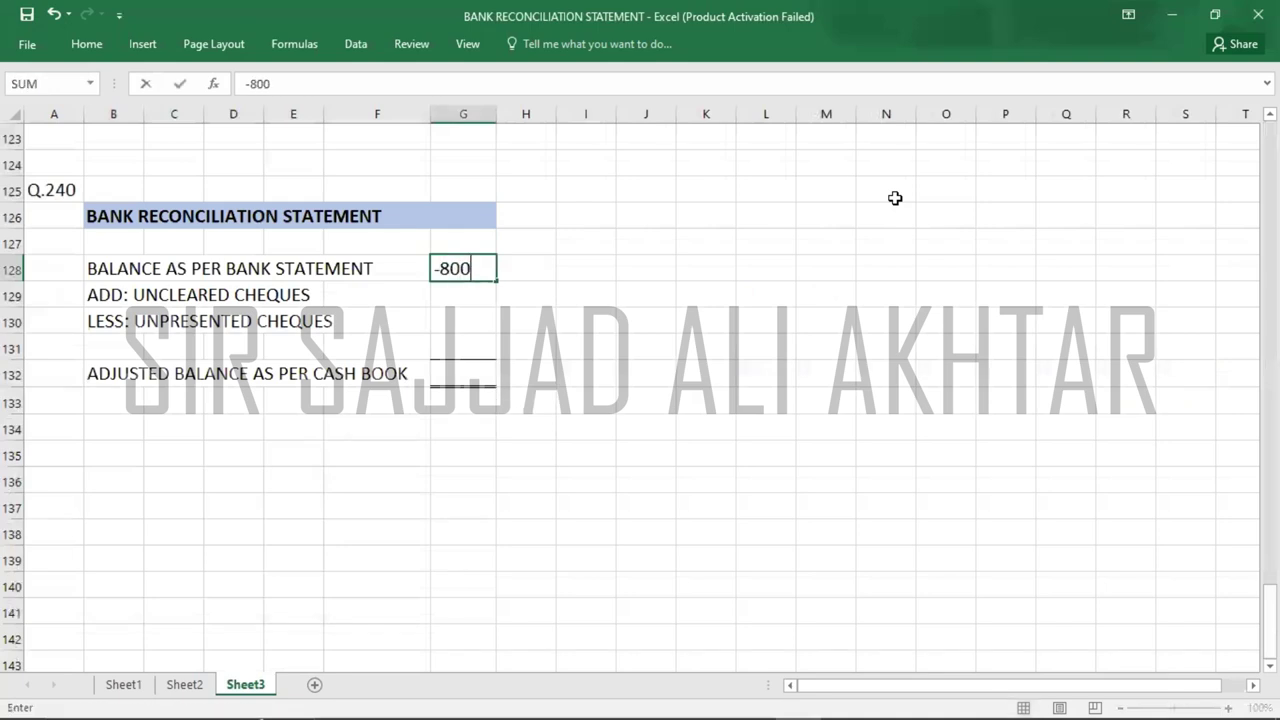
key("Return")
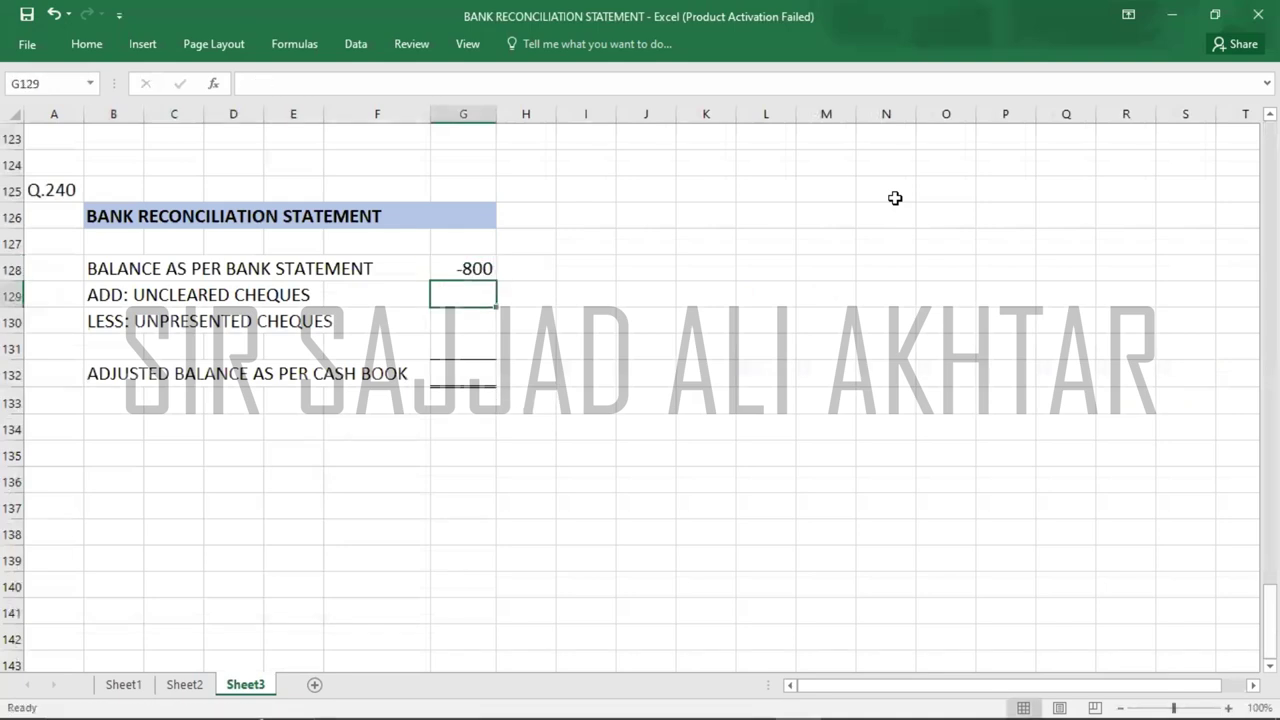
- Check question 240's unpresented cheque in the Exam Kit and enter it as -80 in G130 of the Excel statement
key("alt+Tab")
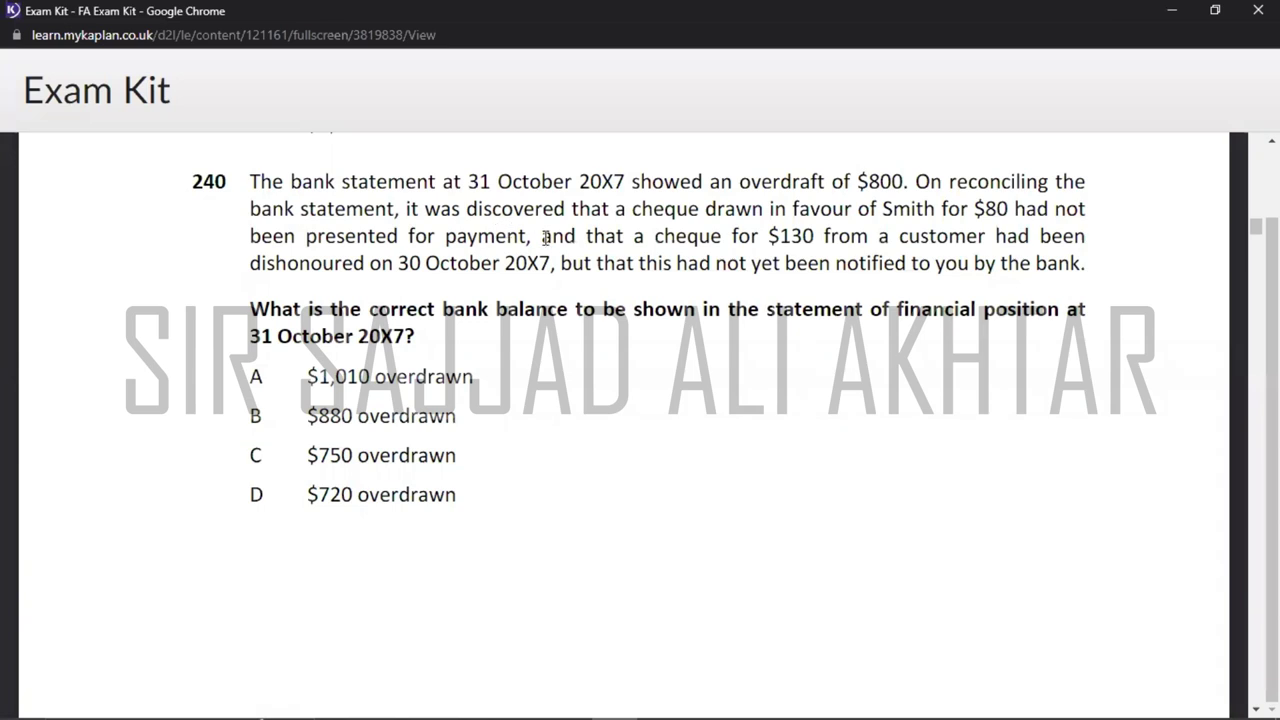
key("alt+Tab")
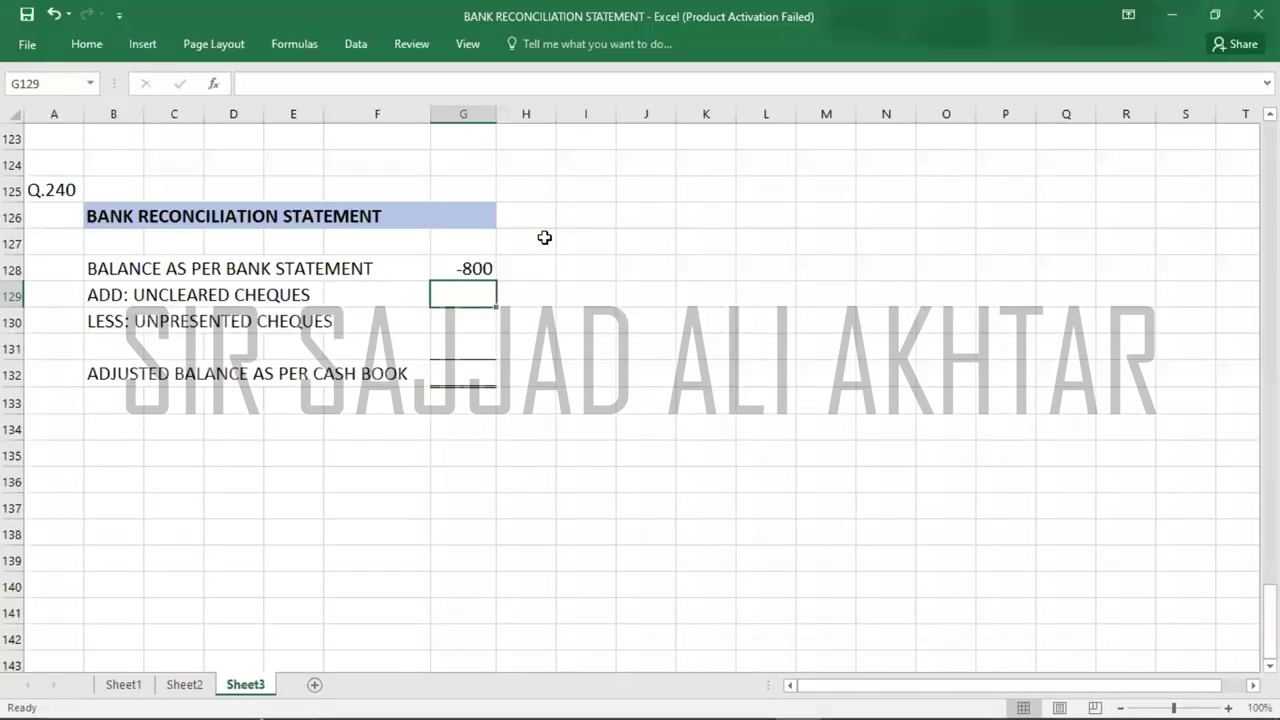
key("Down")
type("-80")
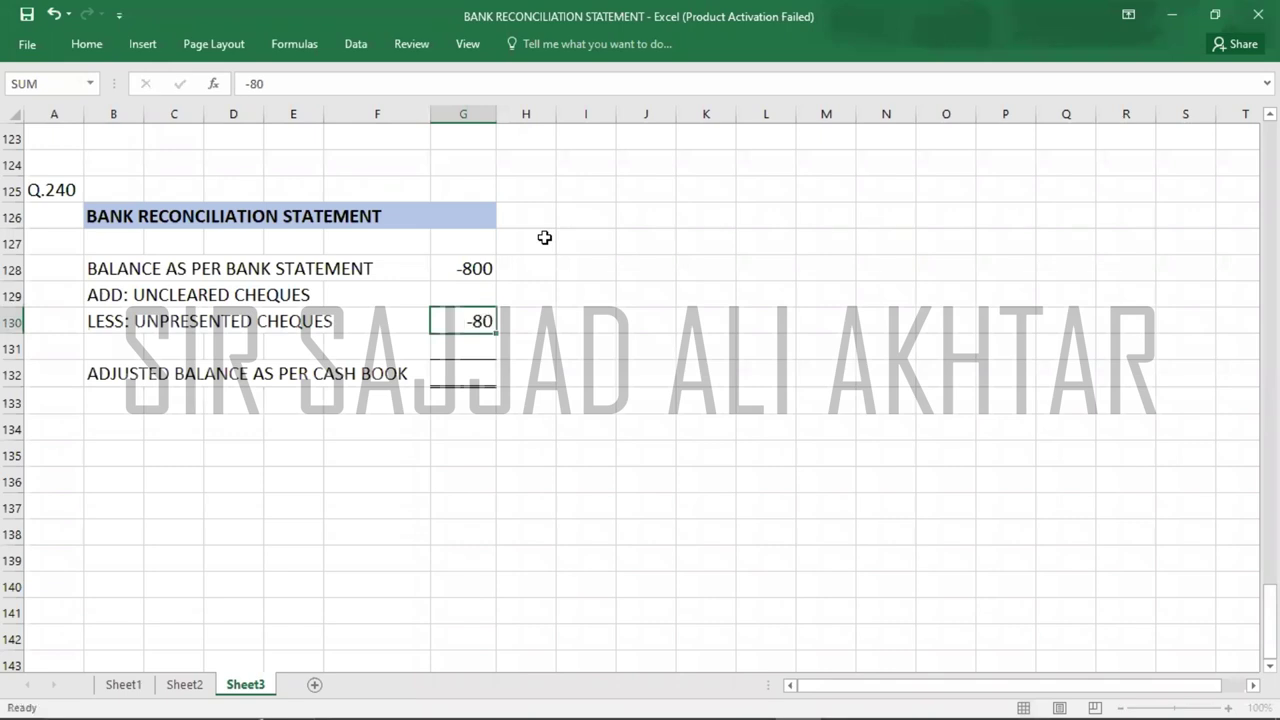
key("Return")
- Reread the dishonoured cheque details in the Exam Kit, and enter -880 as the adjusted cash book balance in G132 in Excel
key("alt+Tab")
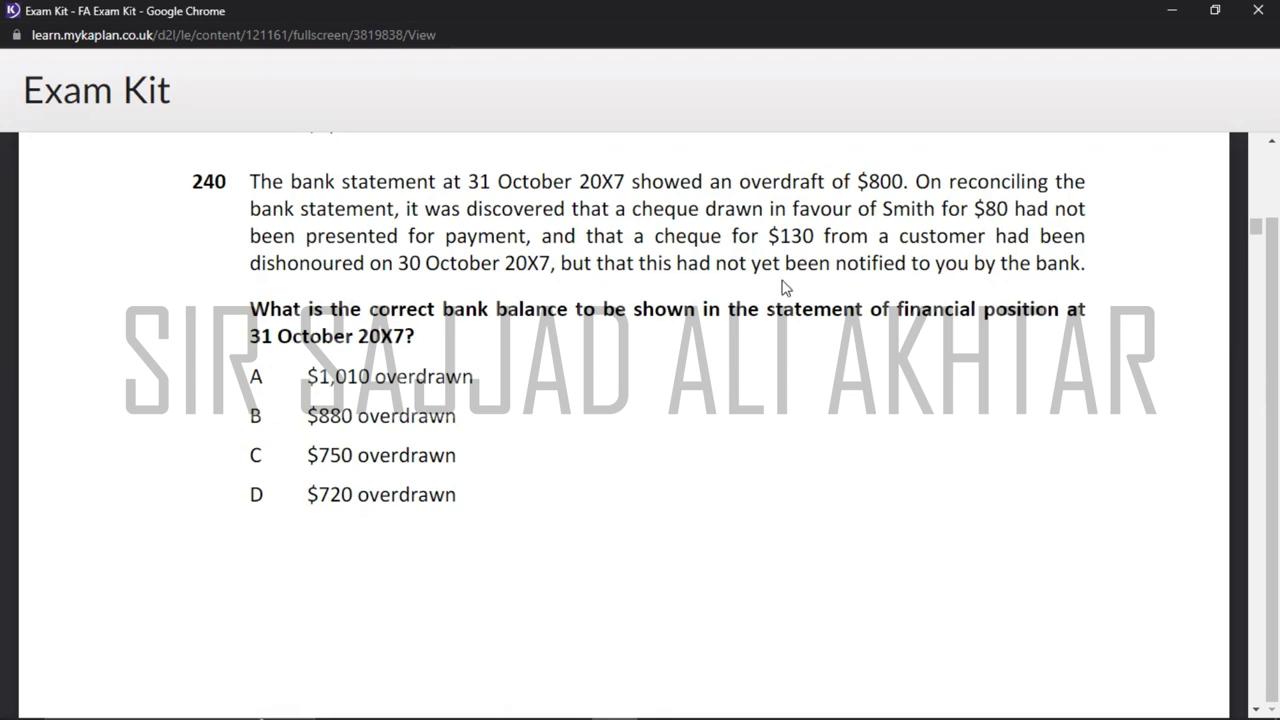
key("alt+Tab")
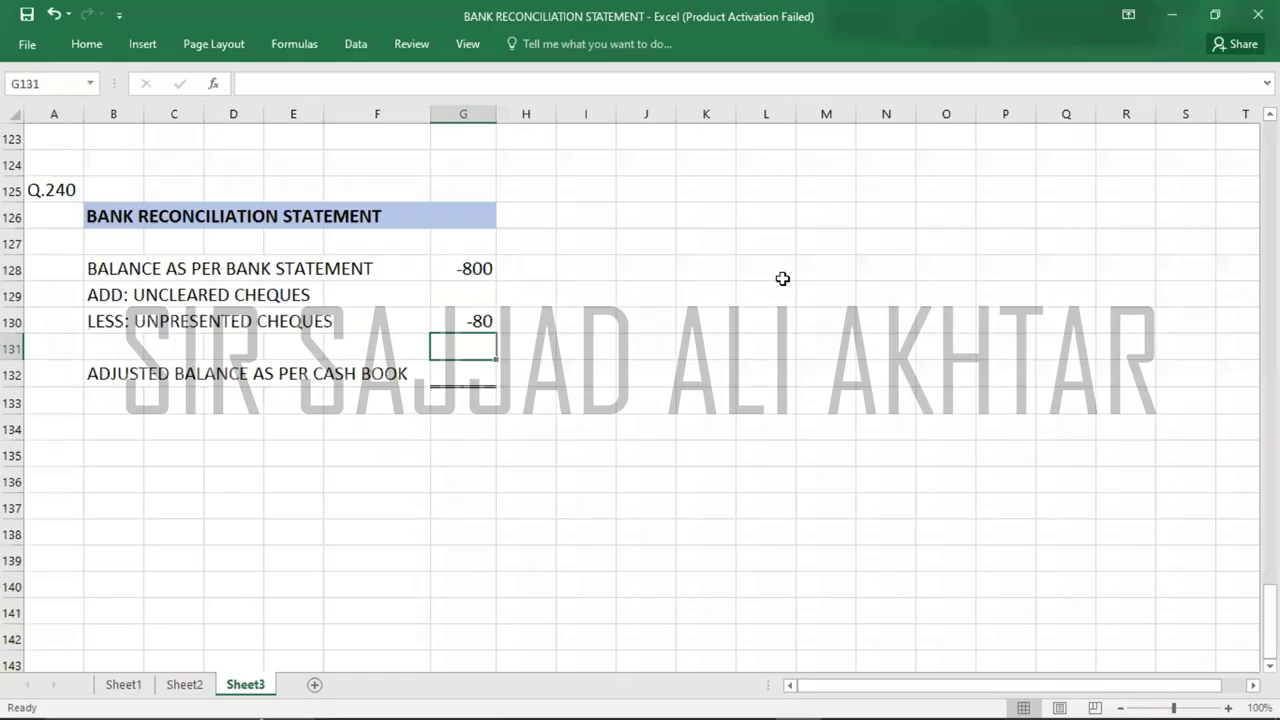
key("Down")
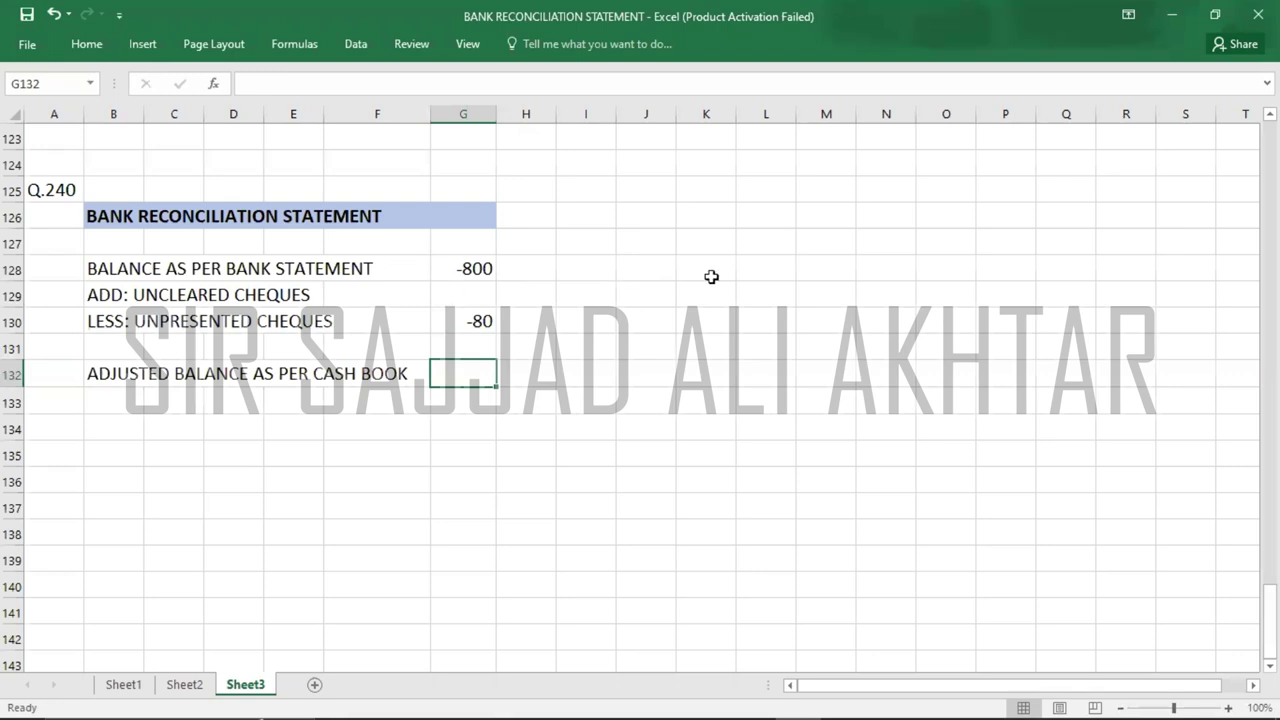
type("-8800")
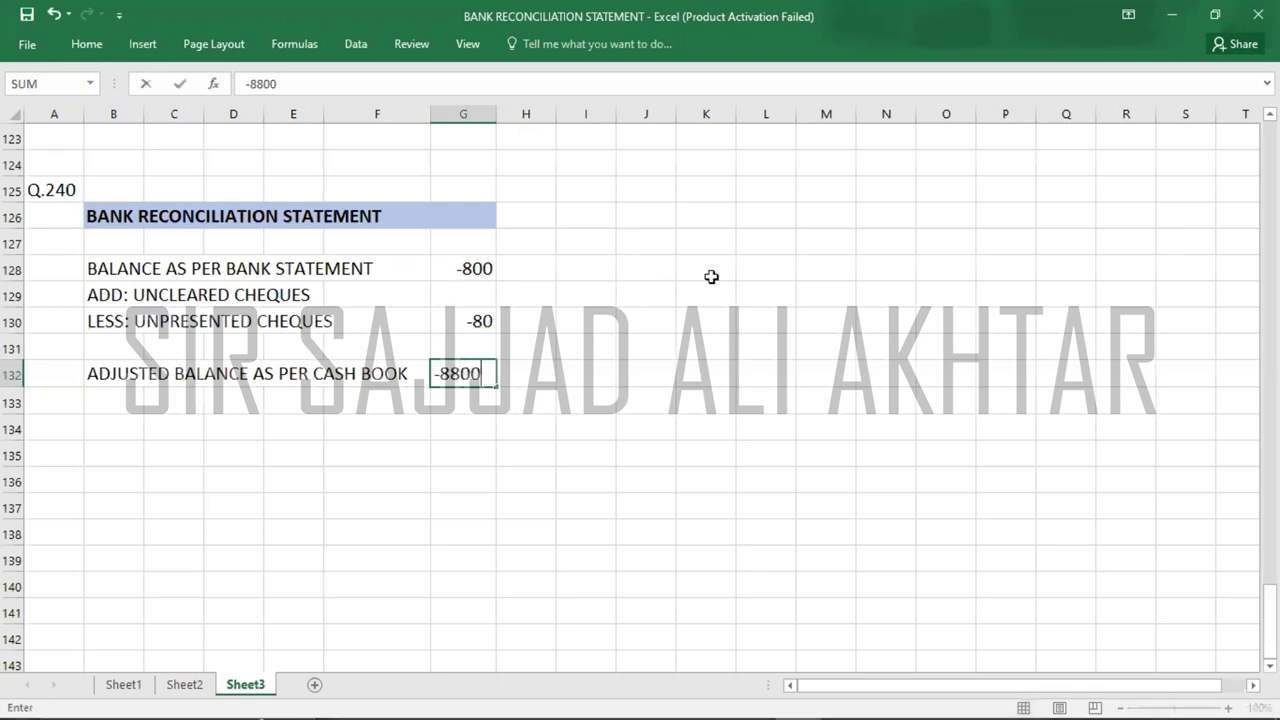
key("BackSpace")
key("Return")
key("Return")
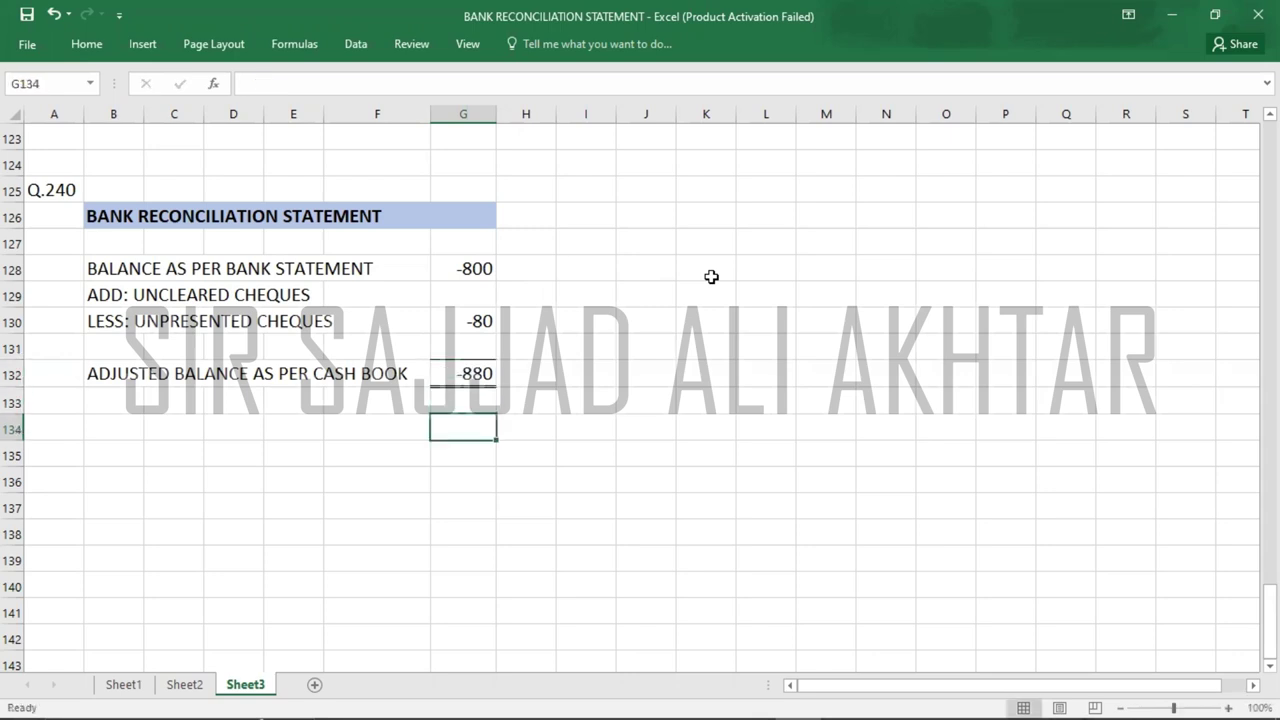
- Label the adjusted balance OVERDRAWN in H132
left_click(530, 375)
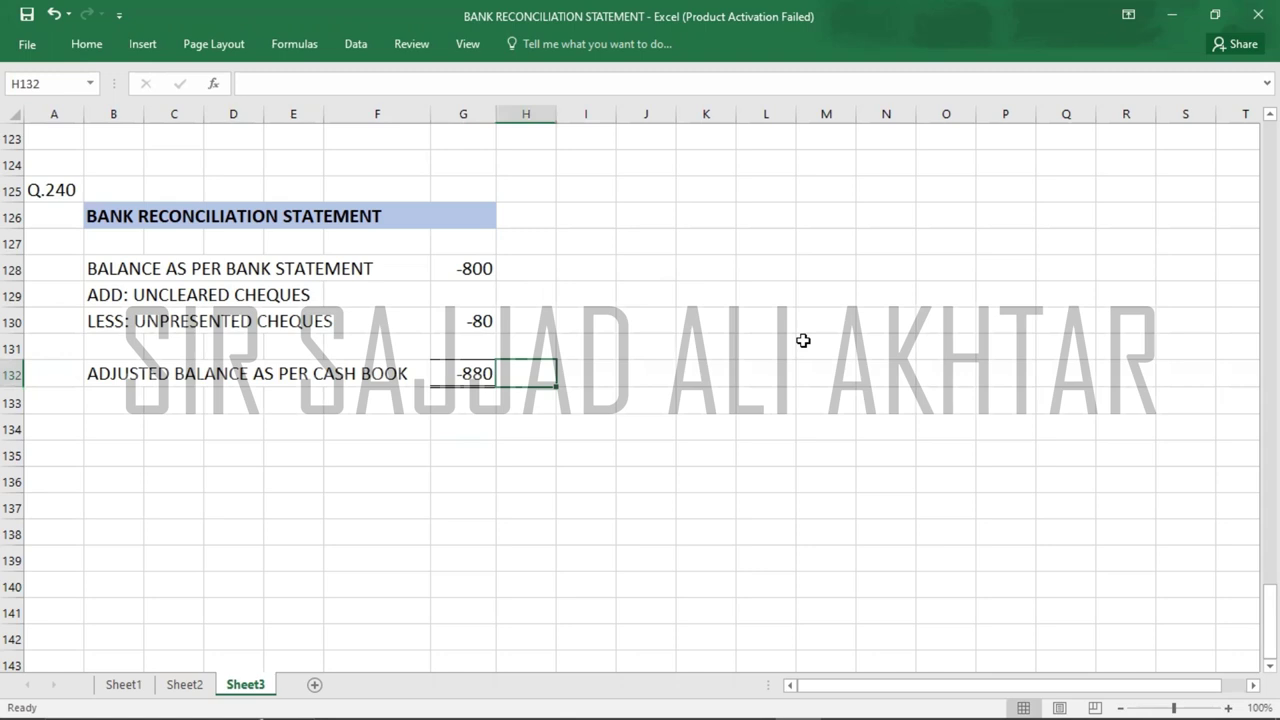
type("OVERD")
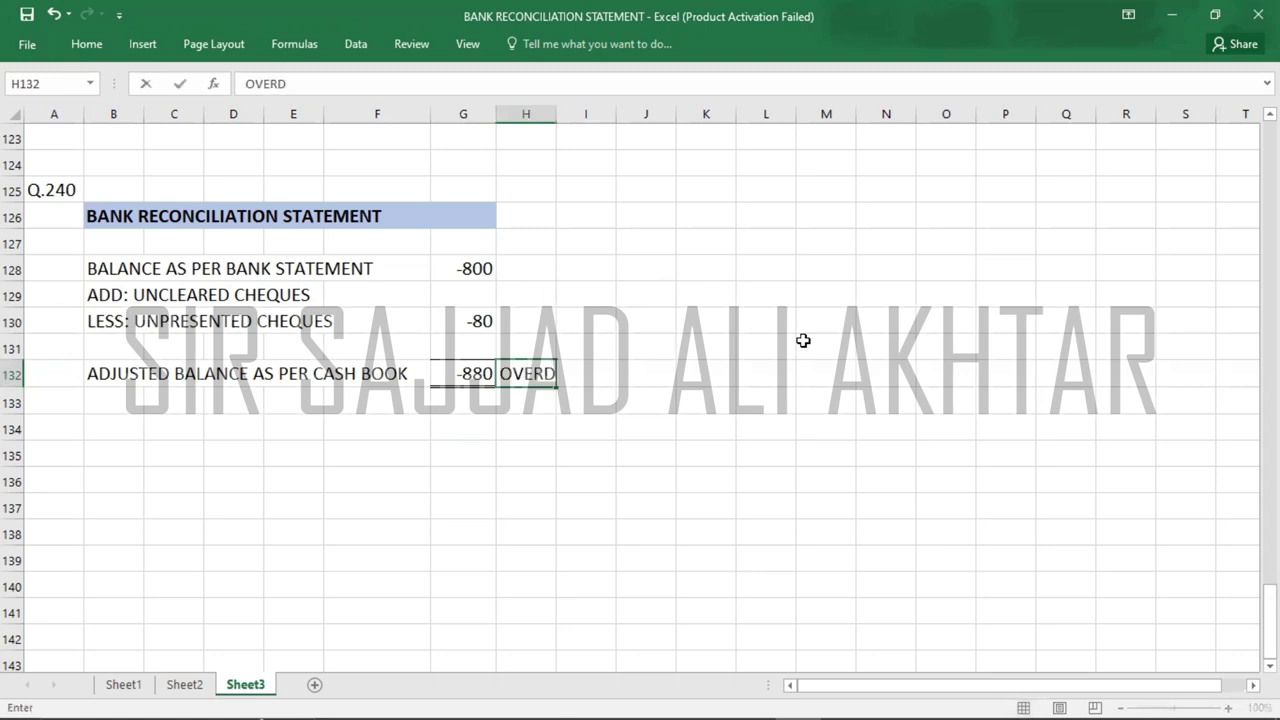
type("RAWN")
key("Return")
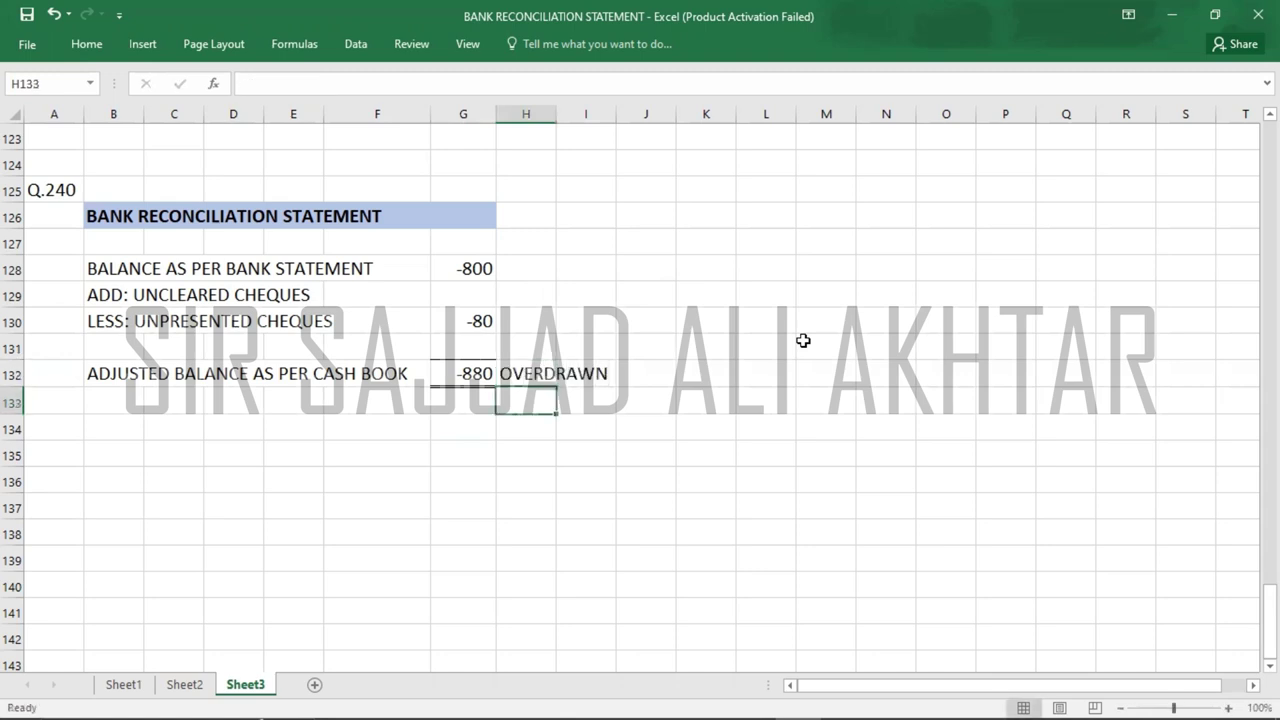
- Compare the adjusted balance with question 240's options in the Exam Kit, and record answer B in A126 of the Excel sheet
left_click(40, 215)
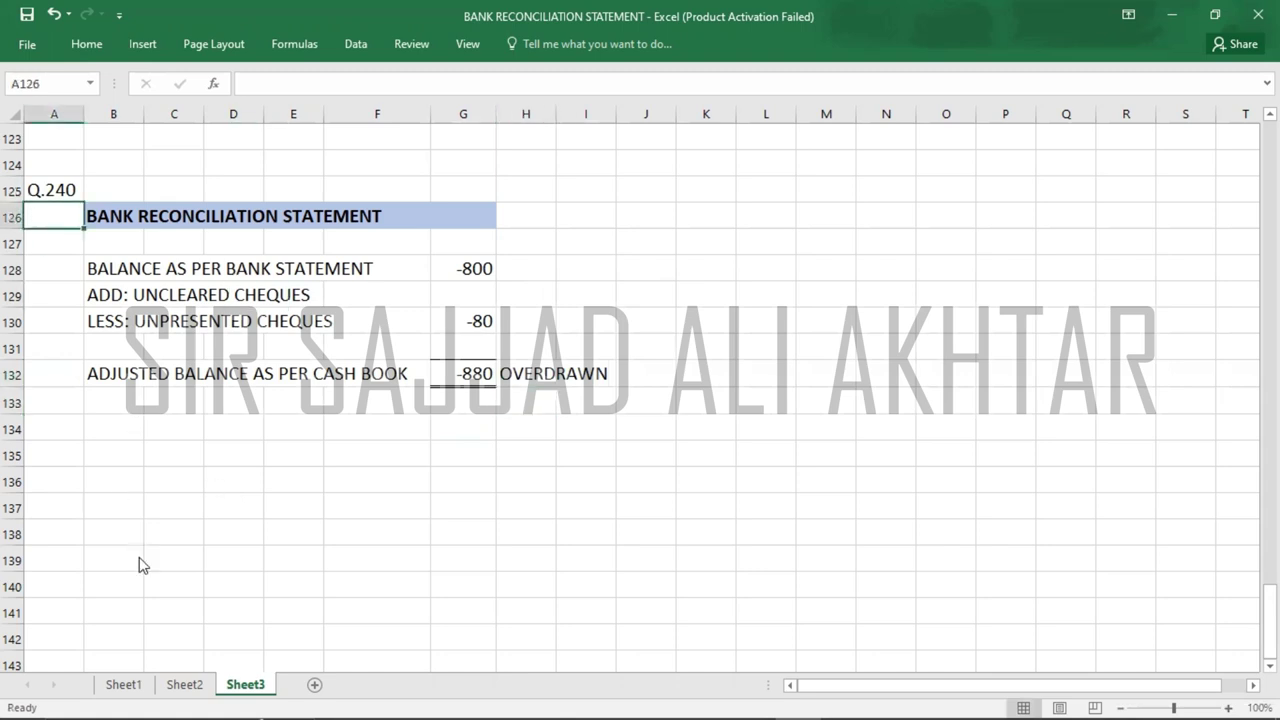
key("alt+Tab")
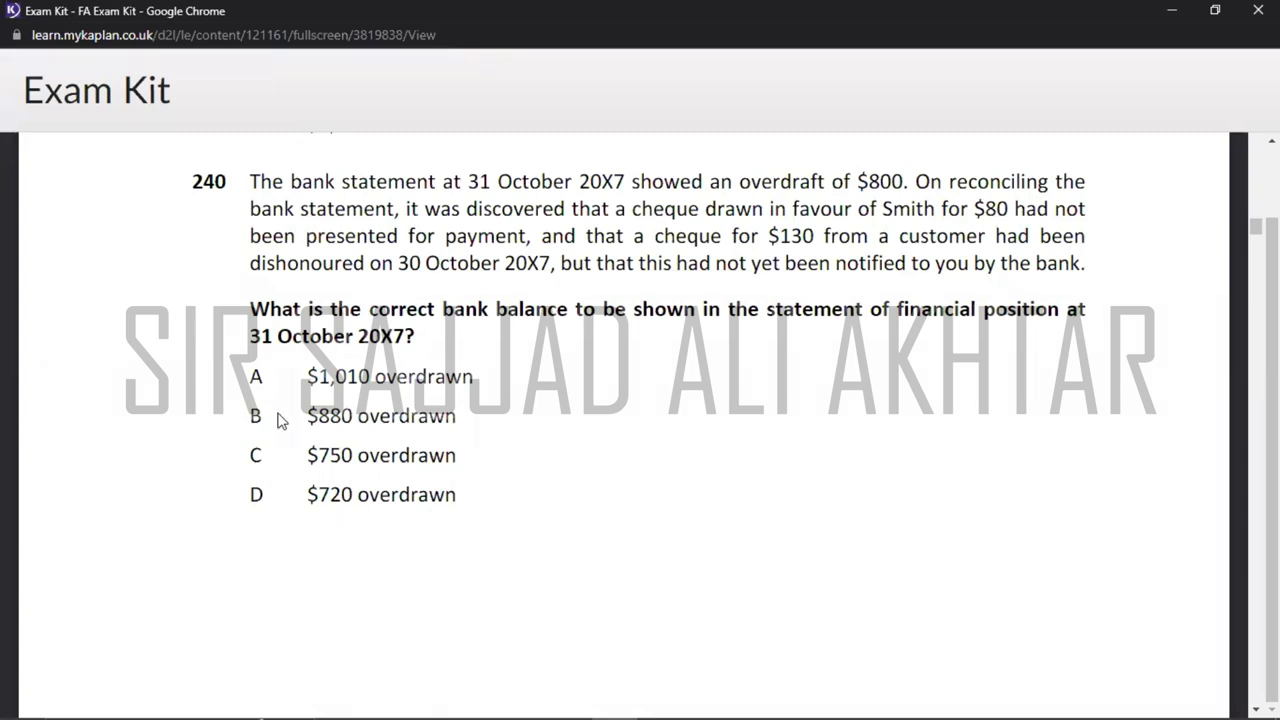
key("alt+Tab")
type("B")
key("Return")
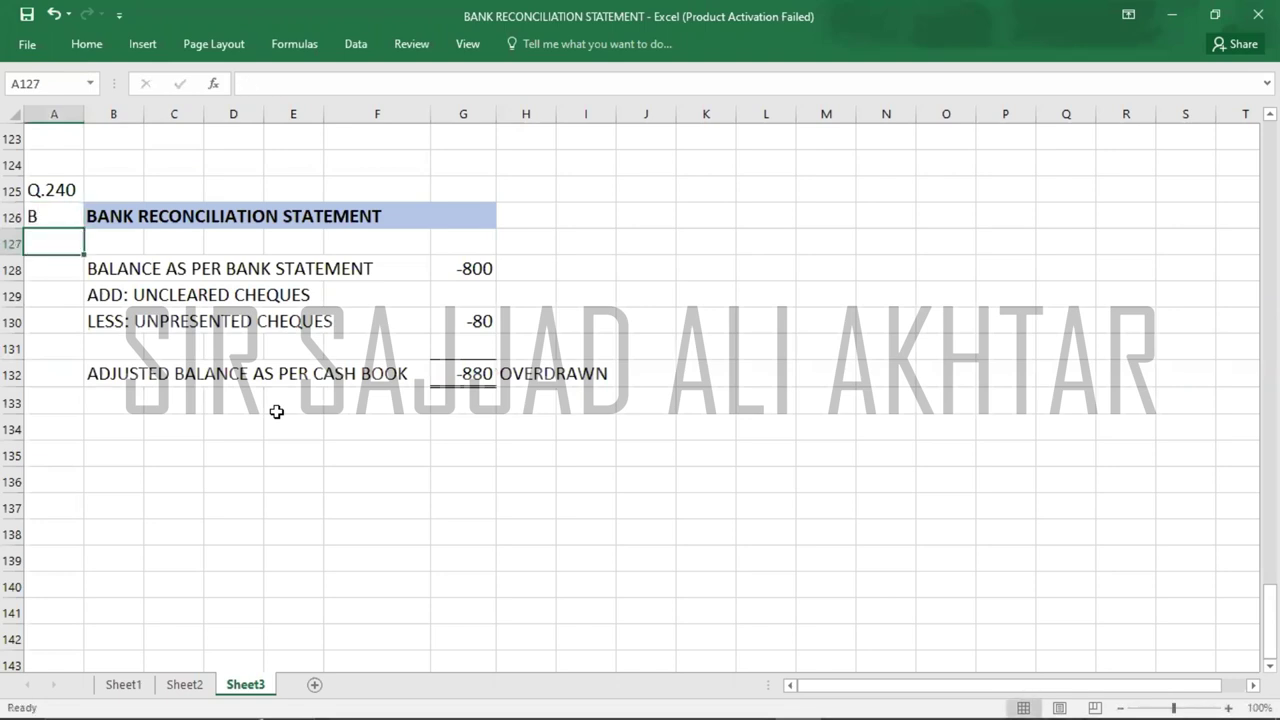
- Enter the question label Q.241 in A135, below the question 240 working
key("Down")
key("Down")
key("Down")
key("Down")
key("Down")
key("Down")
key("Down")
key("Down")
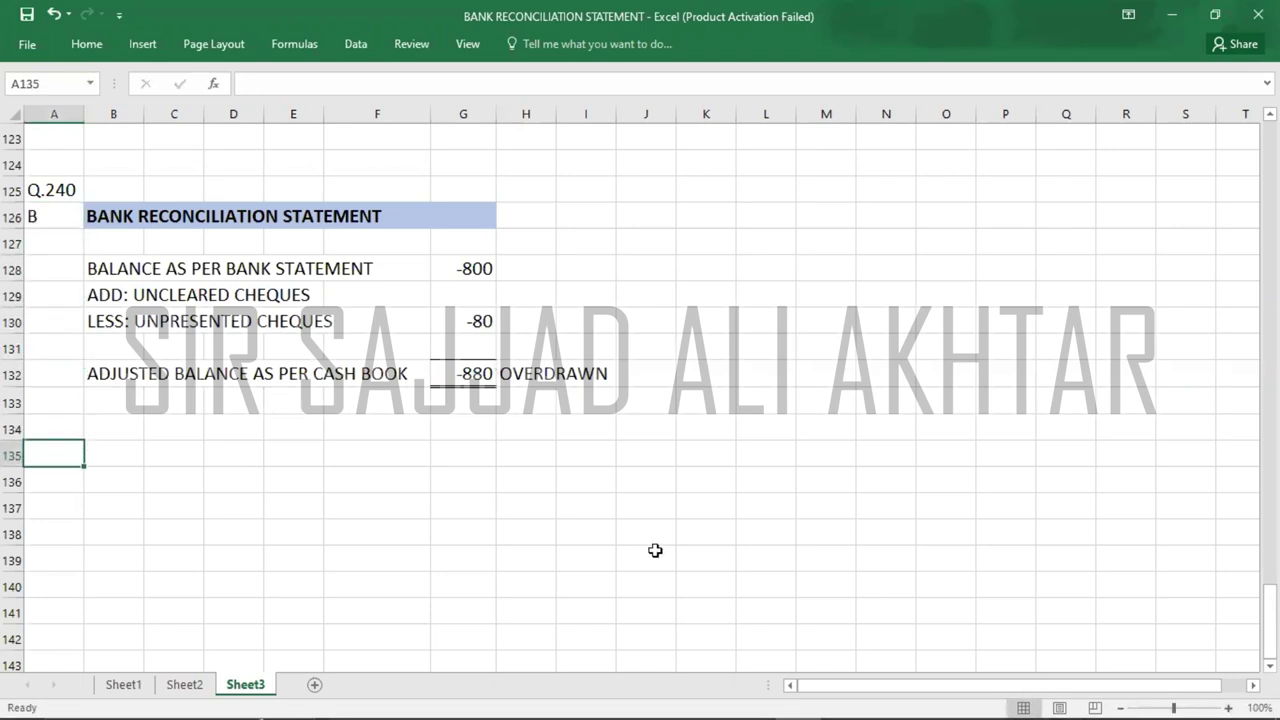
type("Q.241")
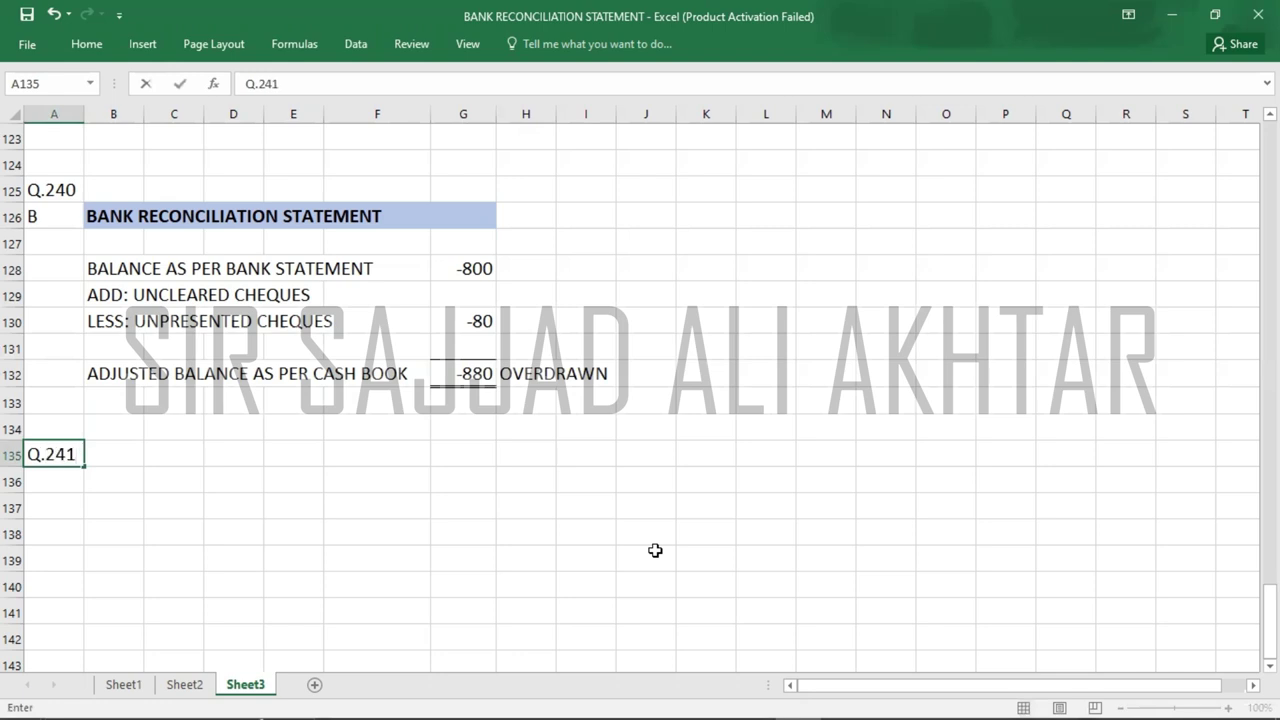
key("Return")
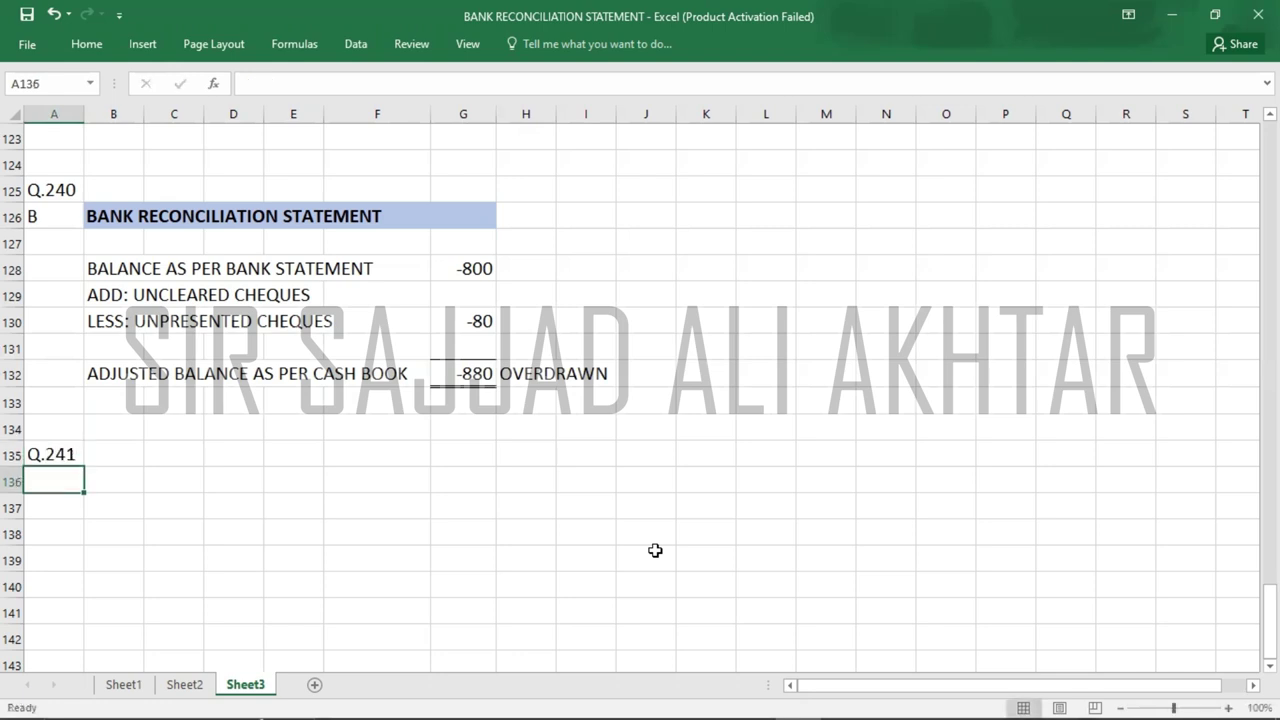
- Read question 241 in the Exam Kit, and copy the blank cash book template from Sheet2 to B136 of Sheet3 in Excel
key("alt+Tab")
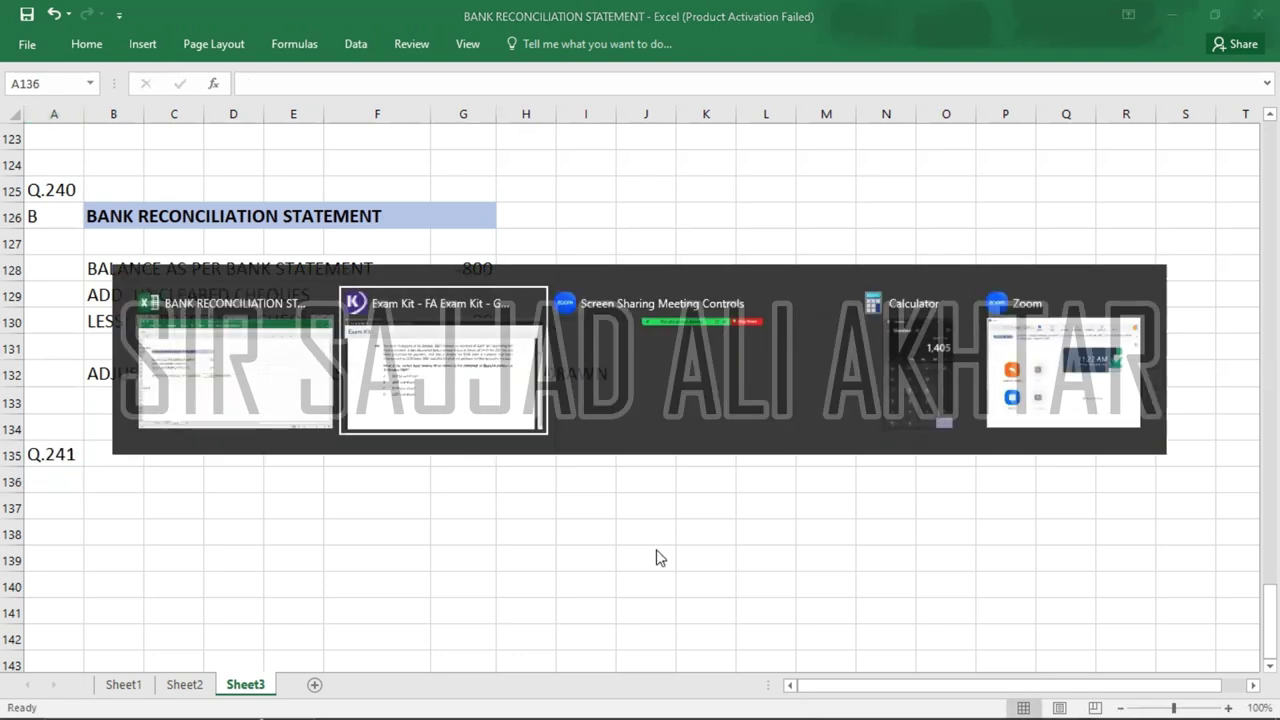
scroll(658, 551, "down", 5)
scroll(658, 551, "down", 4)
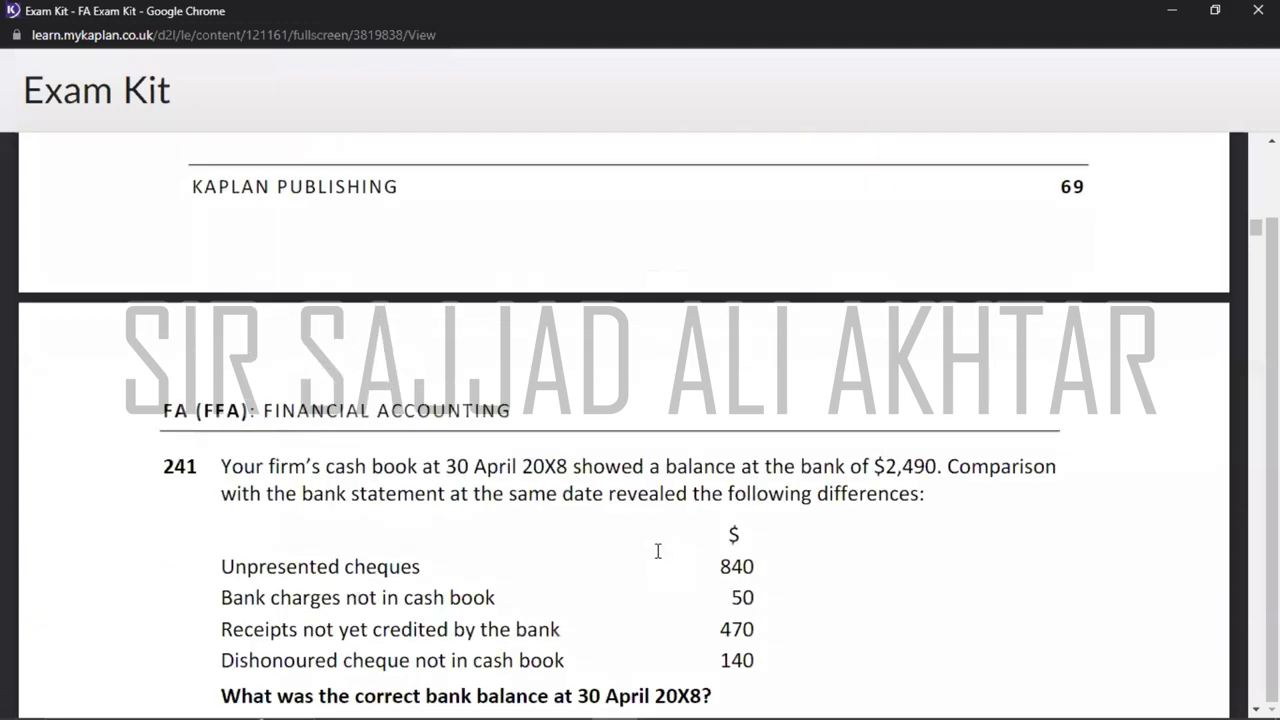
scroll(658, 557, "down", 1)
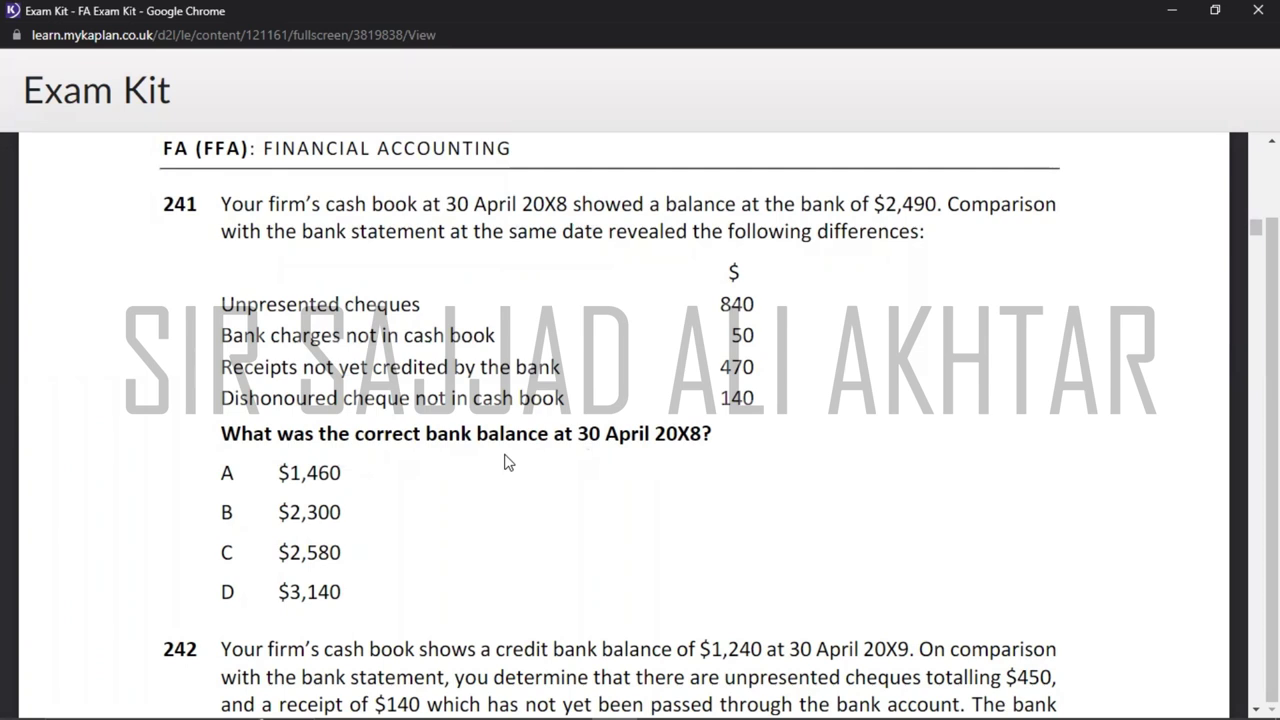
key("alt+Tab")
key("Right")
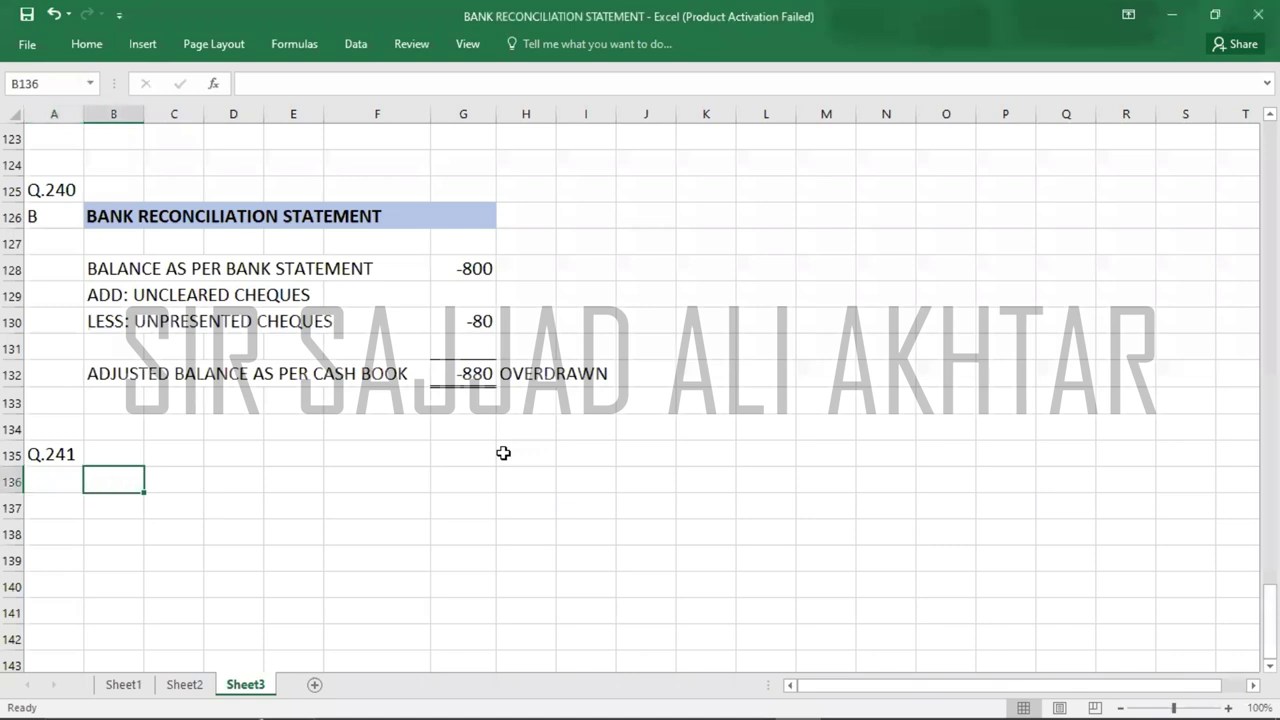
left_click(190, 686)
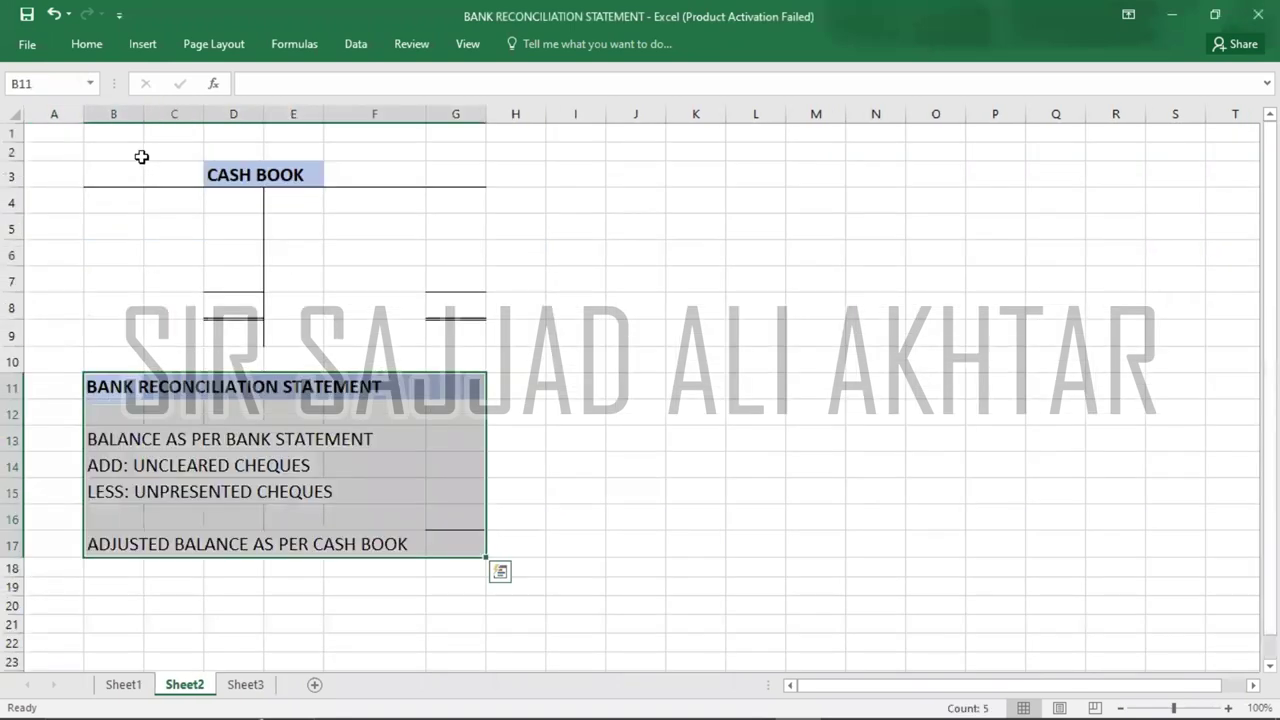
left_click_drag(103, 169, 102, 172)
key("shift+Right")
key("shift+Right")
key("shift+Right")
key("shift+Right")
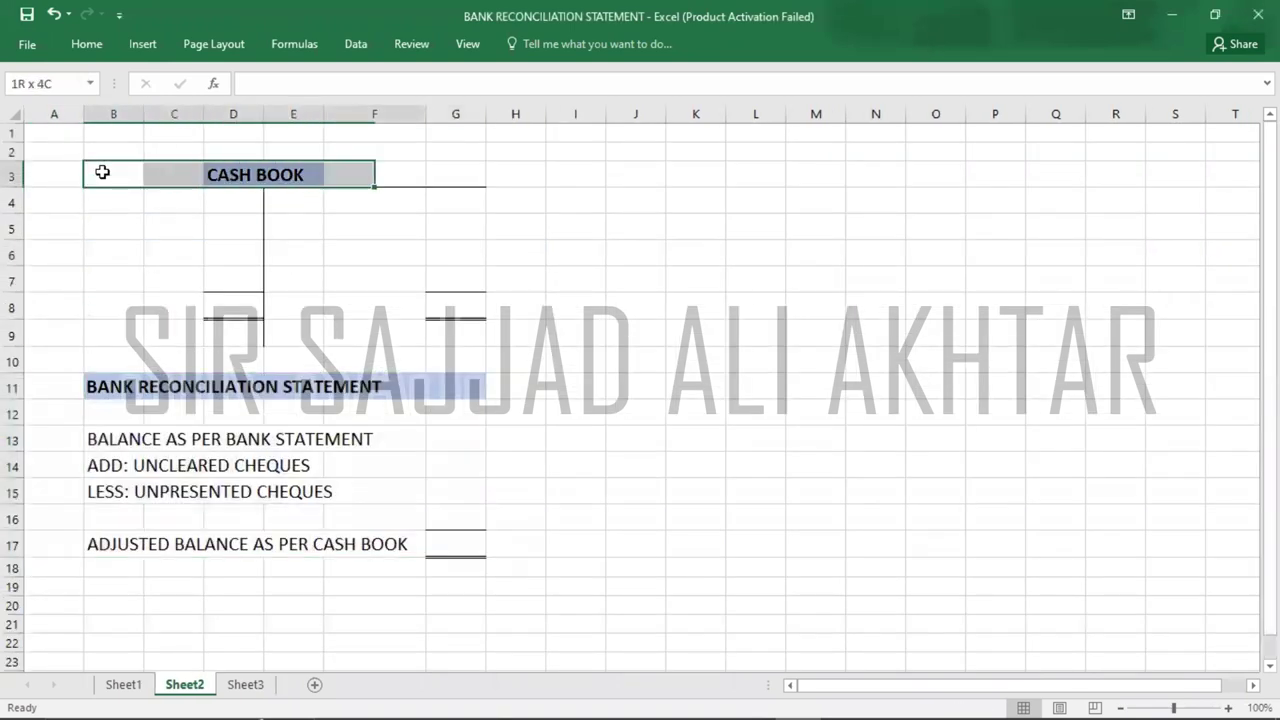
key("shift+Down")
key("shift+Down")
key("shift+Down")
key("shift+Down")
key("shift+Down")
key("shift+Down")
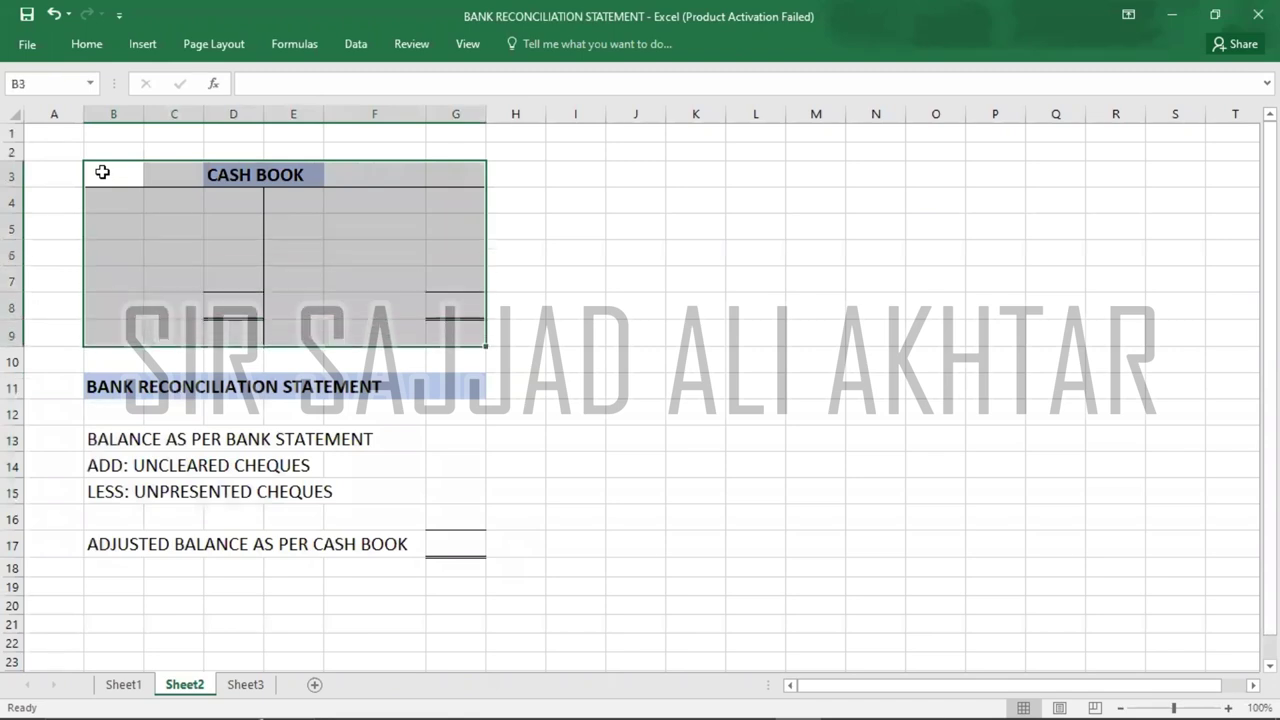
key("ctrl+c")
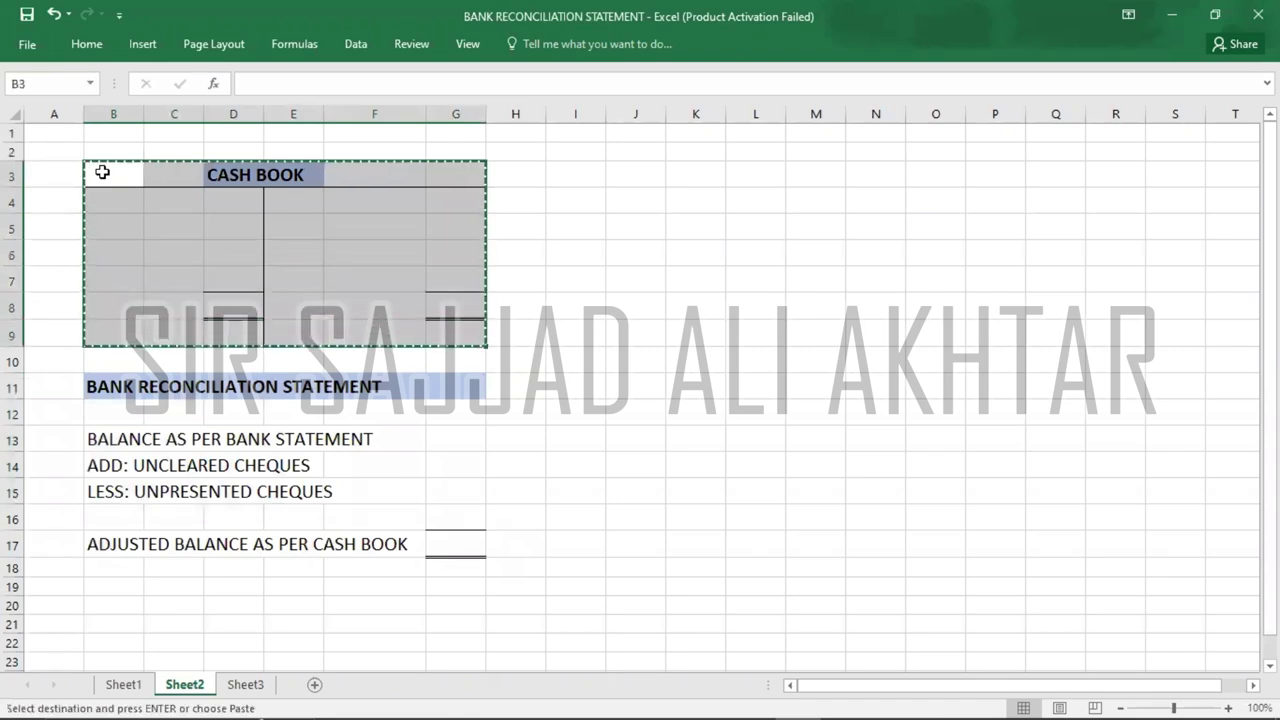
left_click(246, 690)
key("ctrl+v")
- Check question 241's cash book balance in the Exam Kit, and enter it in the Excel cash book as B/D 2490 in C137:D137
key("Down")
key("Down")
key("Down")
key("Down")
key("Down")
key("Down")
key("Down")
key("Down")
key("Down")
key("Down")
key("Down")
key("Down")
key("Down")
key("Down")
key("Down")
key("Down")
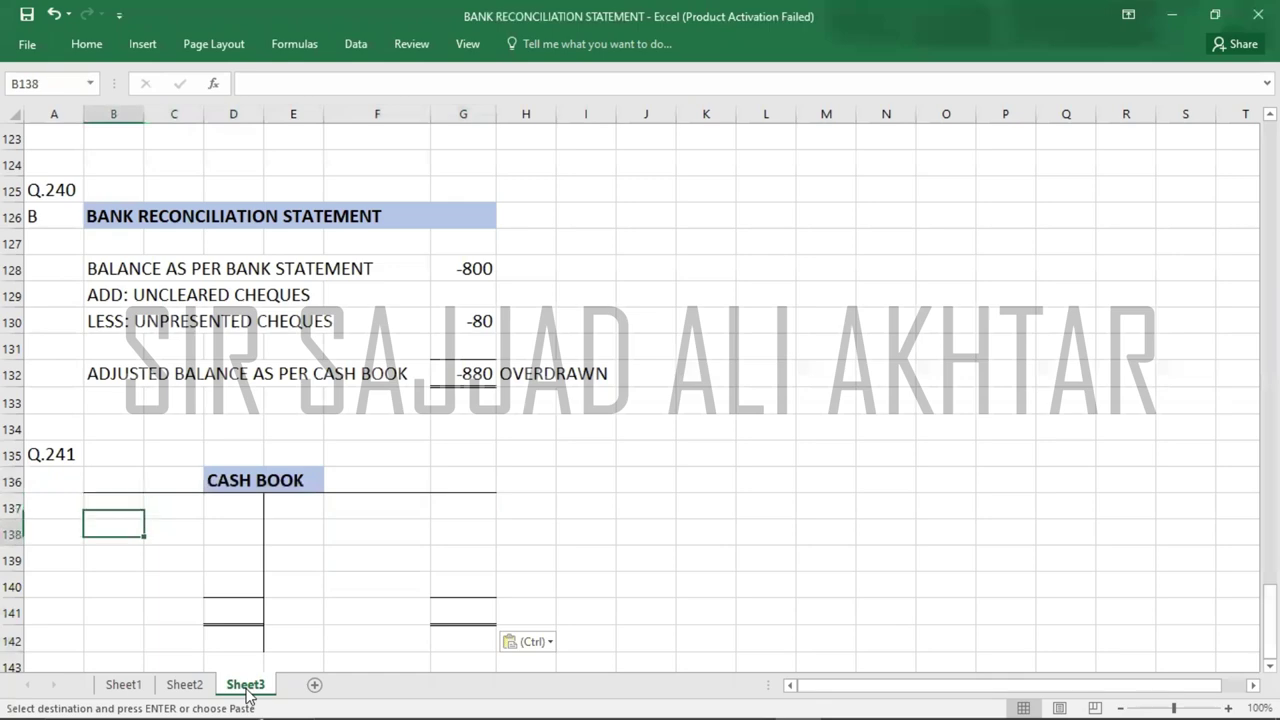
key("Up")
key("Up")
key("Up")
key("Up")
key("Up")
key("Up")
key("Up")
key("Up")
key("Up")
key("Up")
key("Up")
key("Up")
key("Up")
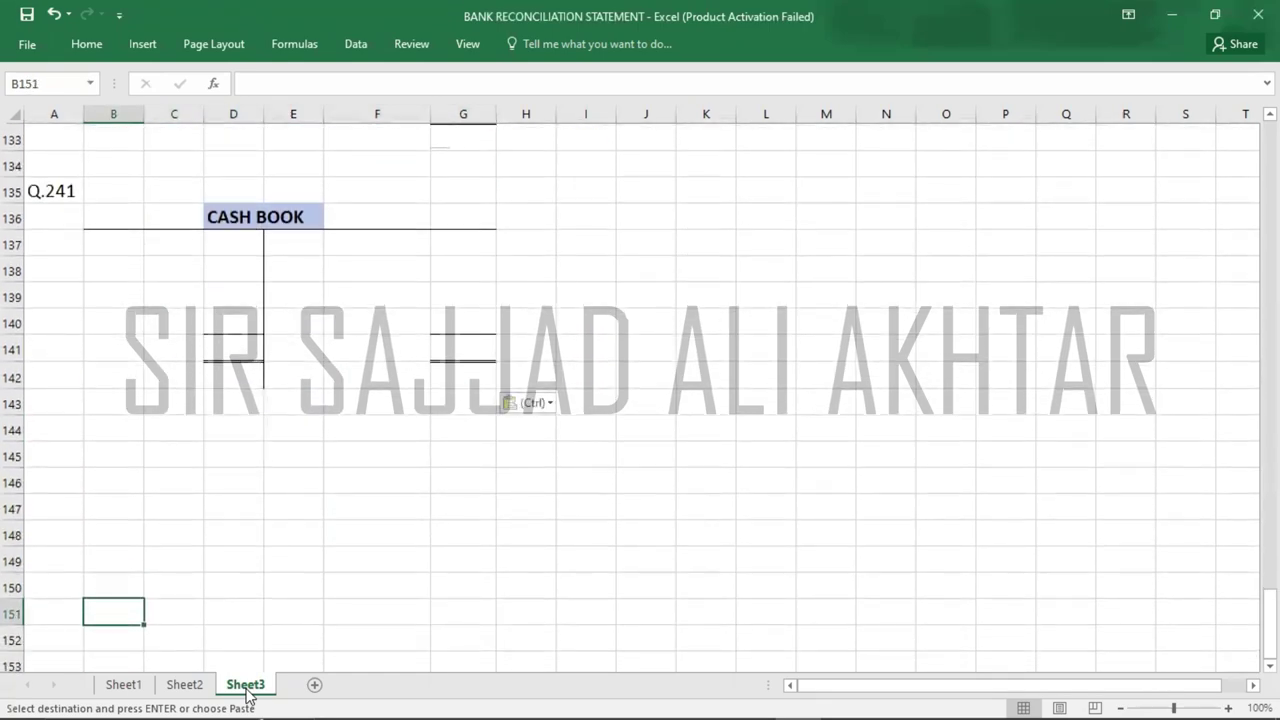
key("Right")
key("Up")
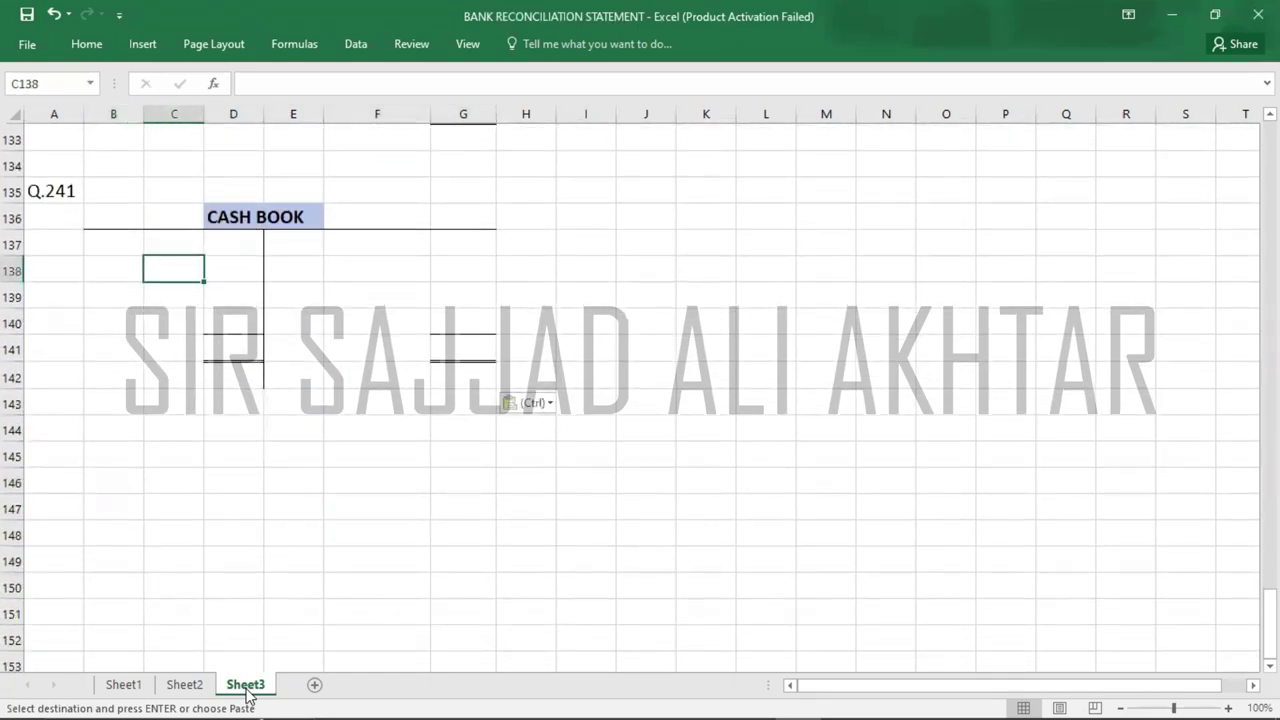
key("alt+Tab")
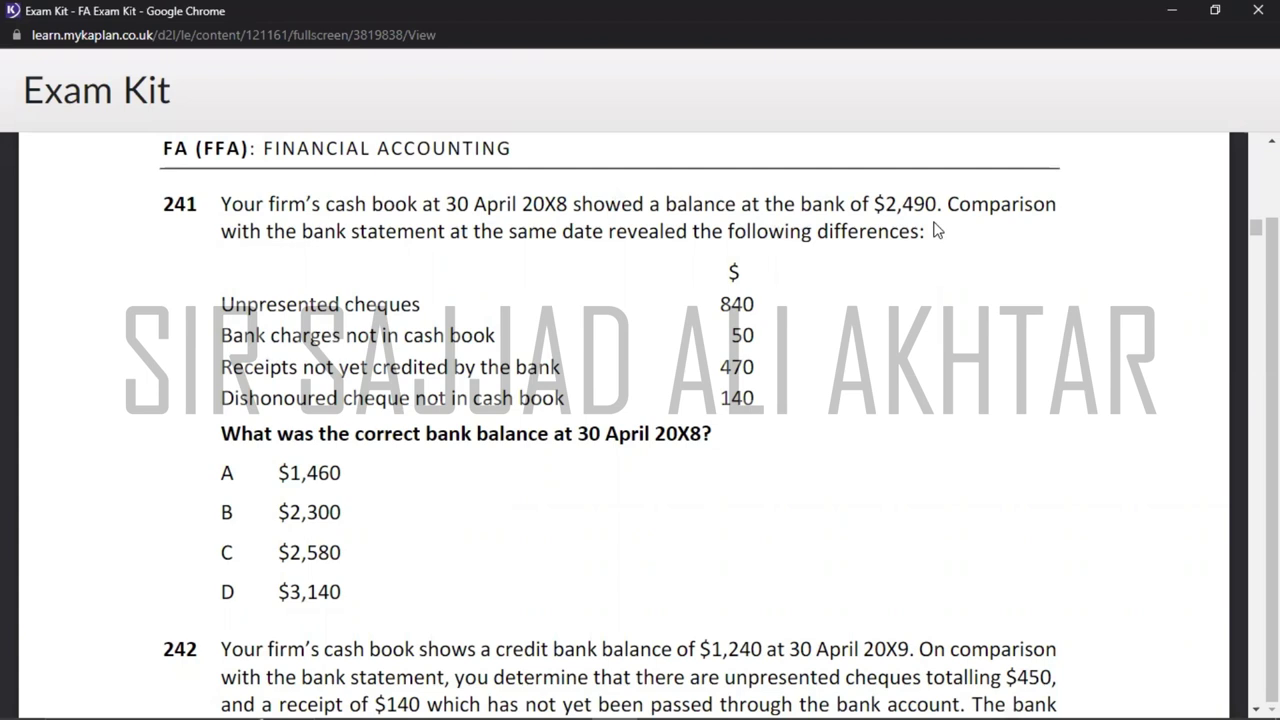
key("alt+Tab")
key("Up")
type("B/D")
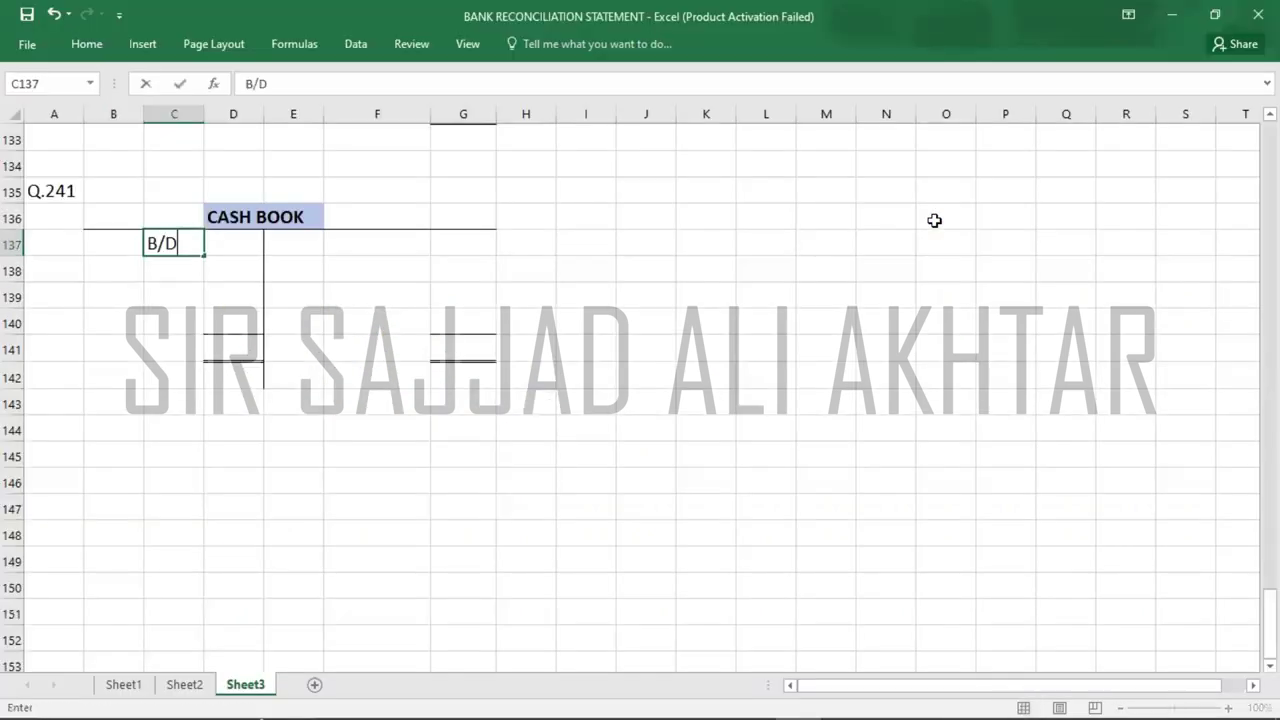
key("Right")
type("2490")
key("Return")
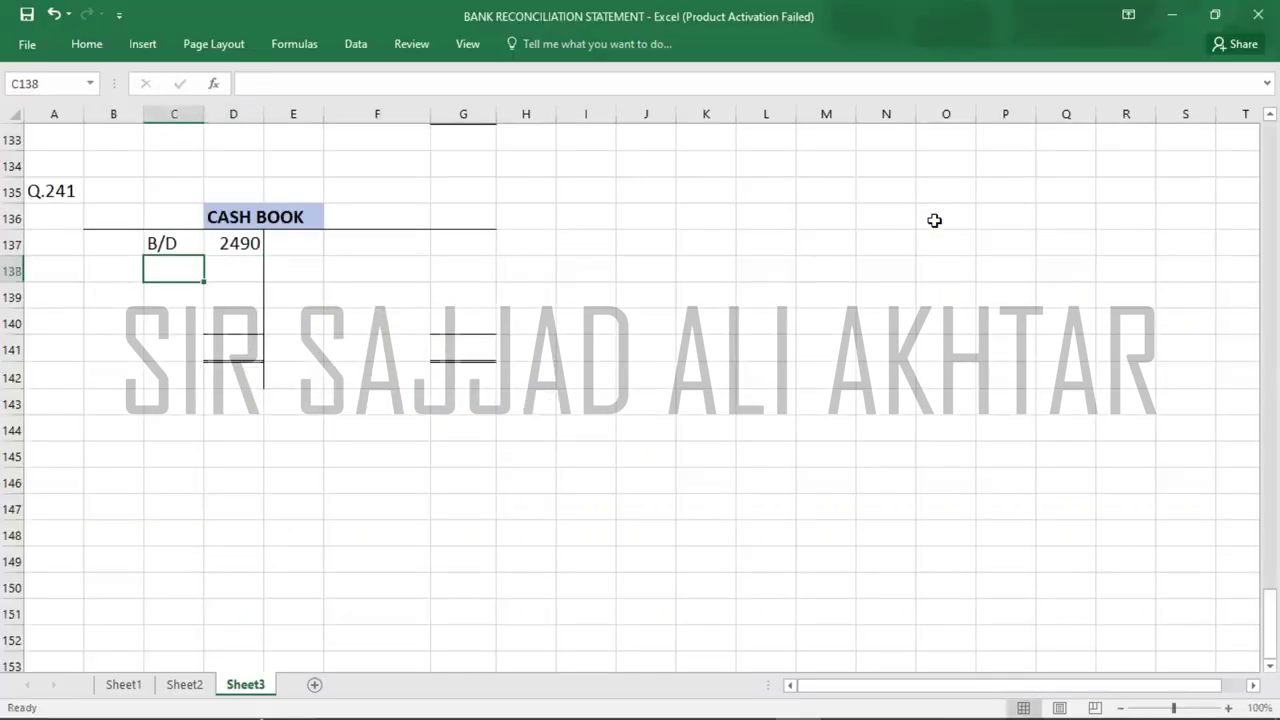
- Check the bank charges in the Exam Kit, and enter 50 on the cash book's credit side in G137 in Excel
key("alt+Tab")
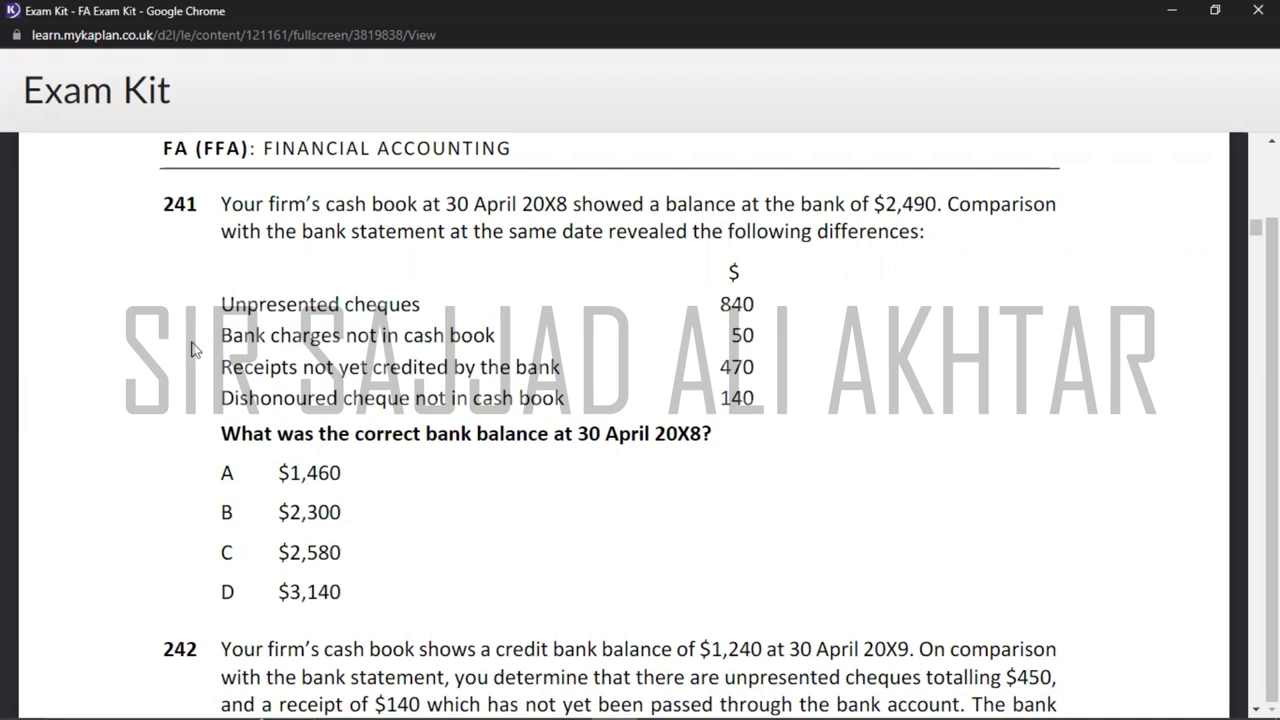
key("alt+Tab")
key("Right")
key("Right")
key("Right")
key("Right")
key("Up")
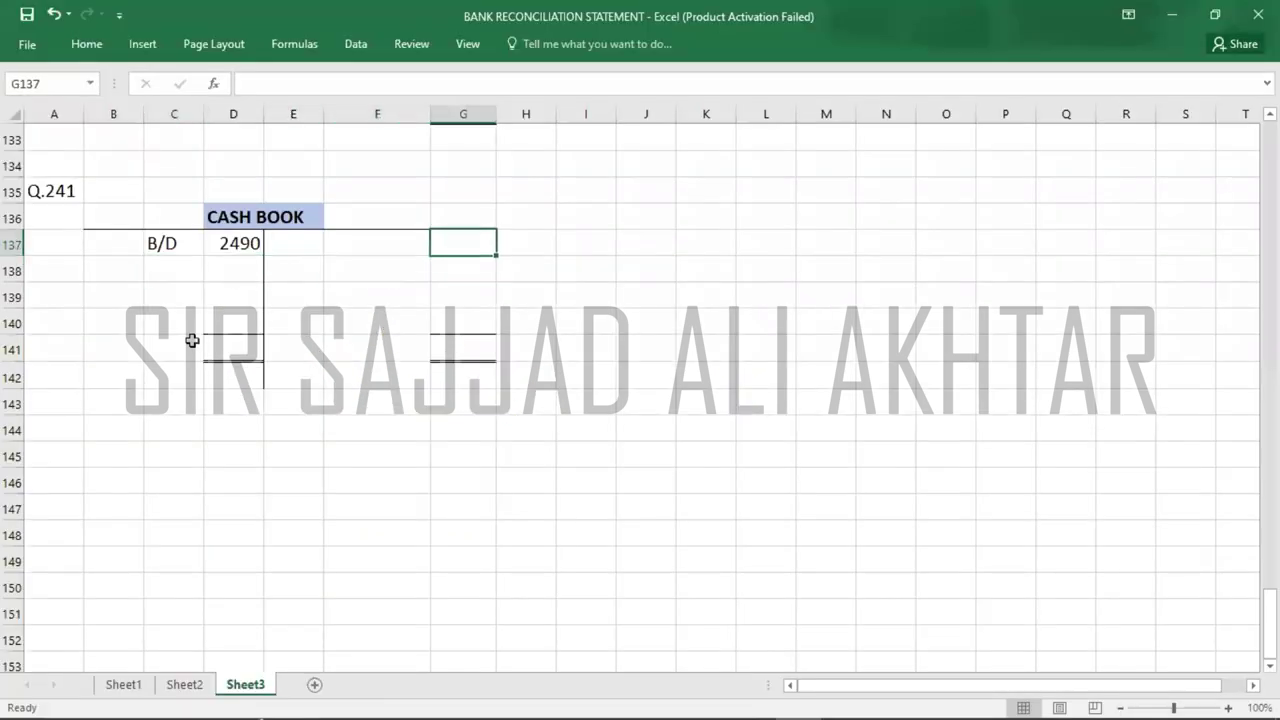
type("50")
key("Return")
- Check the dishonoured cheque amount in the Exam Kit, and enter 140 in G138 of the Excel cash book
key("alt+Tab")
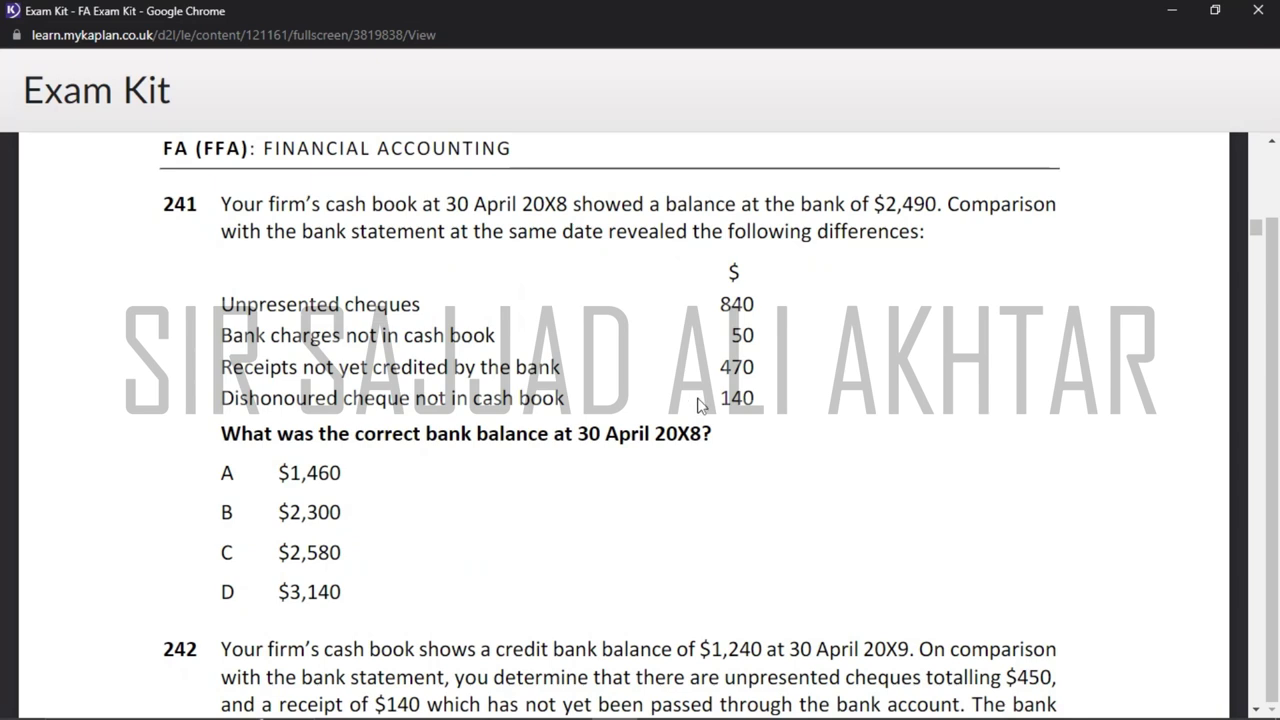
key("alt+Tab")
type("140")
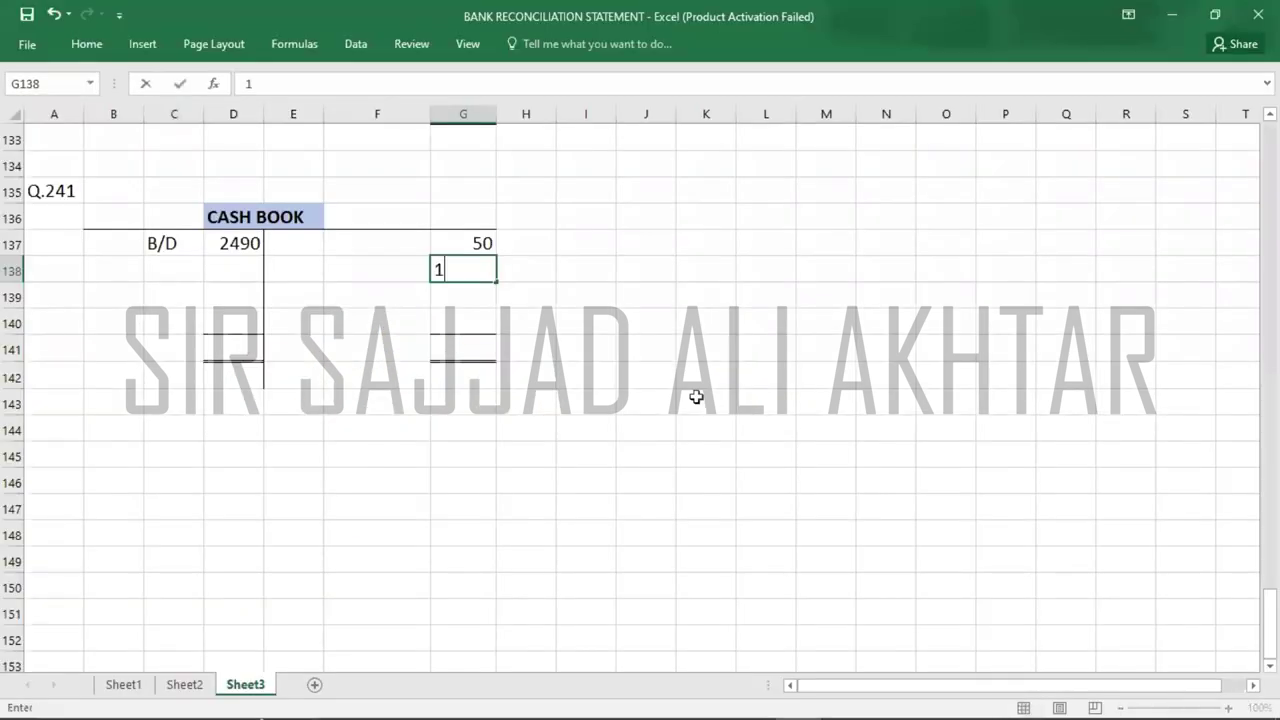
key("Return")
- Enter 2490 as the total of both cash book sides in D141 and G141
key("Down")
key("Down")
key("Left")
key("Left")
key("Left")
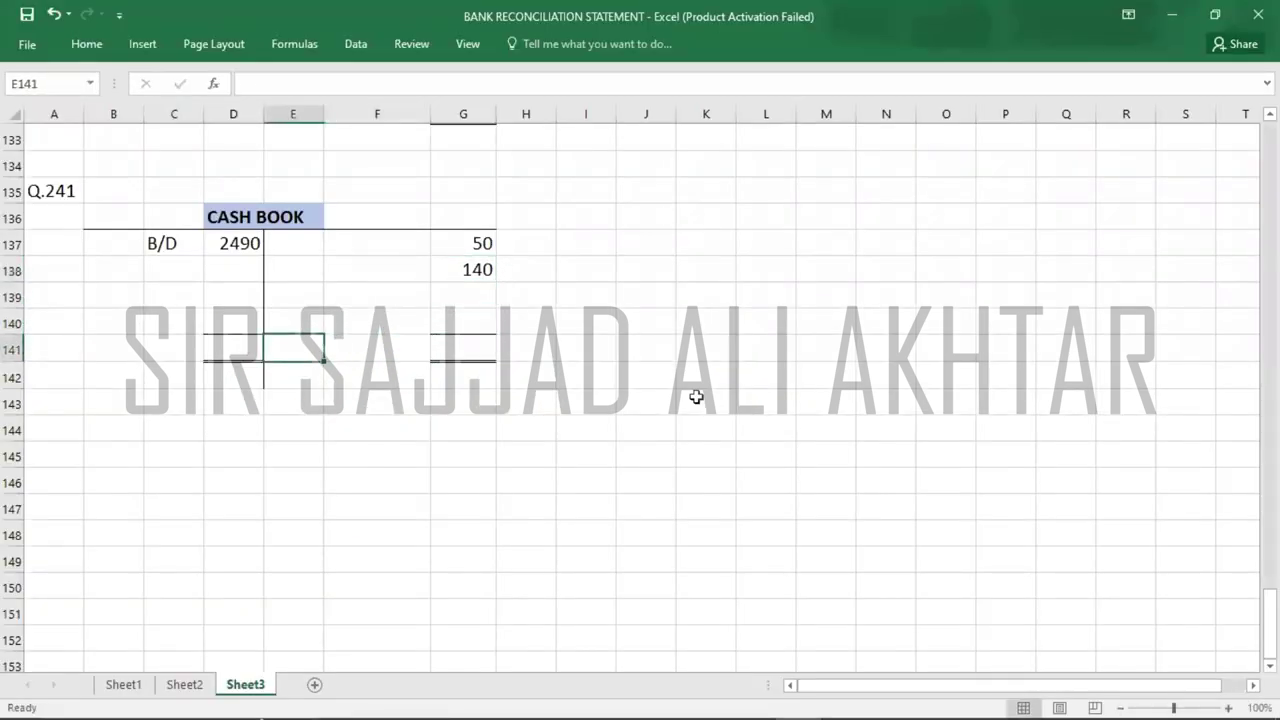
type("2490")
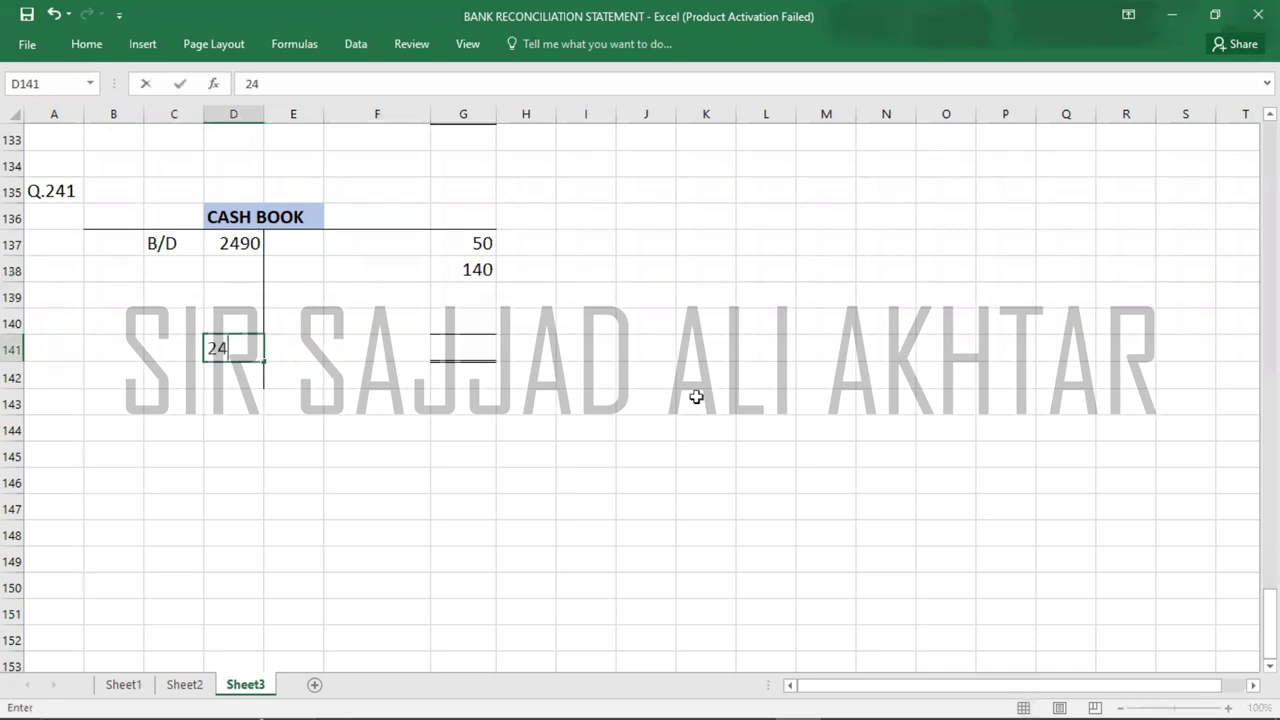
key("Right")
key("Right")
key("Right")
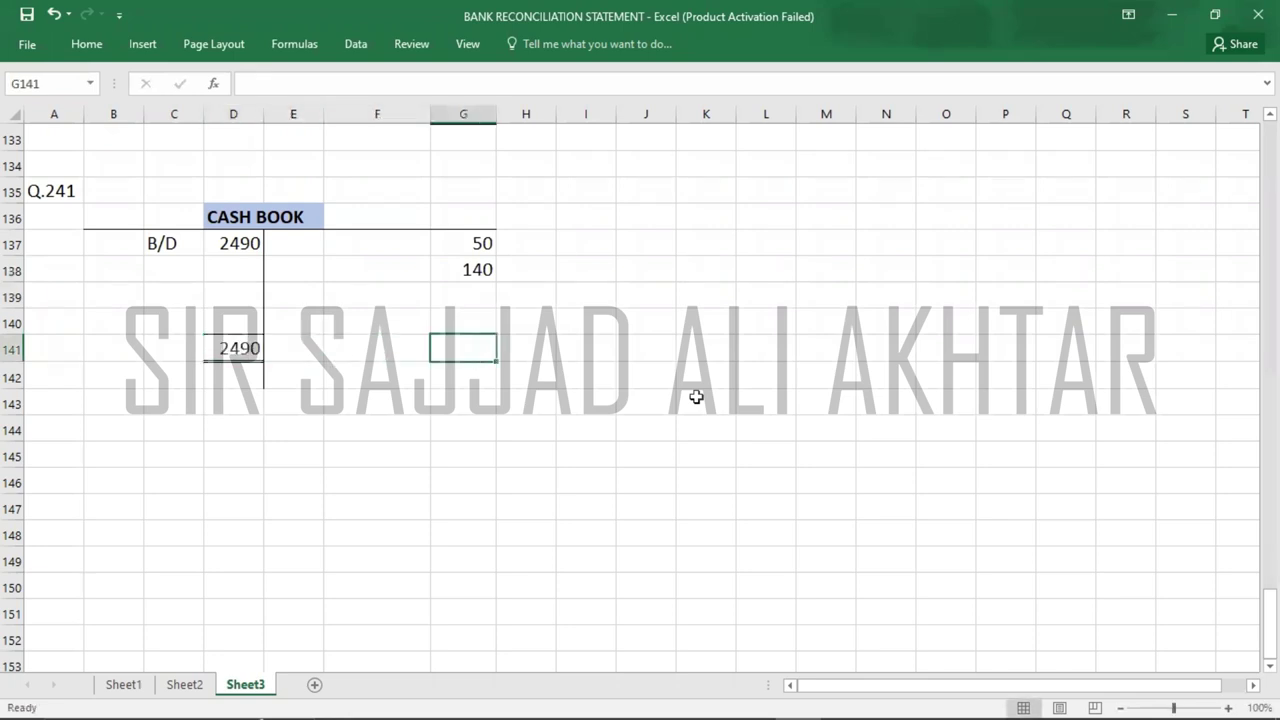
type("2490")
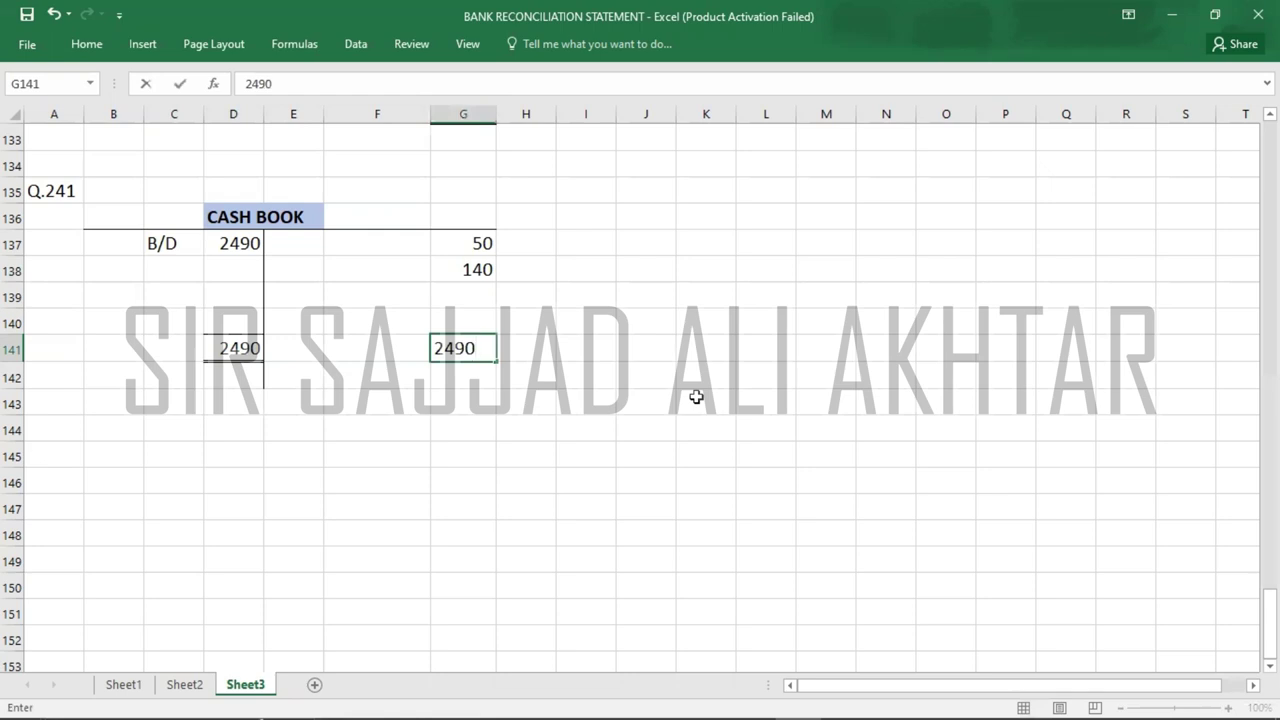
- Label the cash book's closing balance C/D in F140
key("Up")
key("Left")
type("C/D")
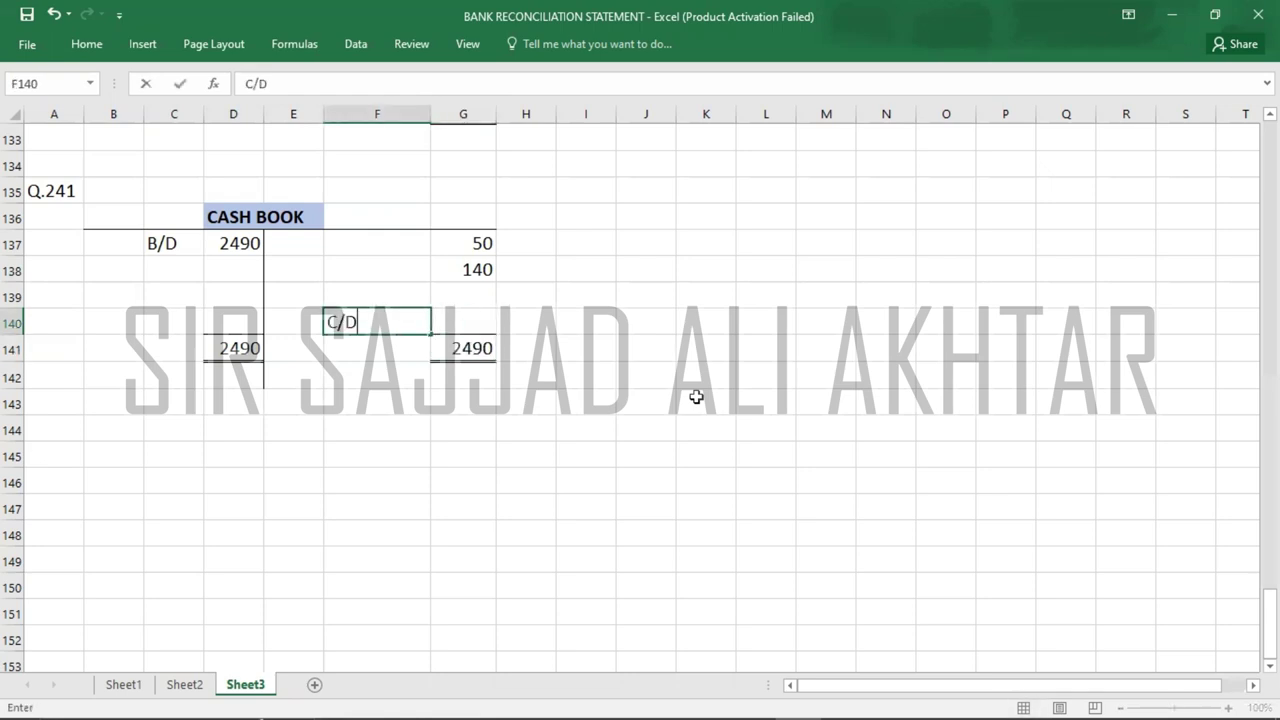
key("Right")
- Work out 2490 - 140 - 50 in Calculator, and enter 2300 as the C/D balance in G140 of the Excel sheet
key("alt+Tab")
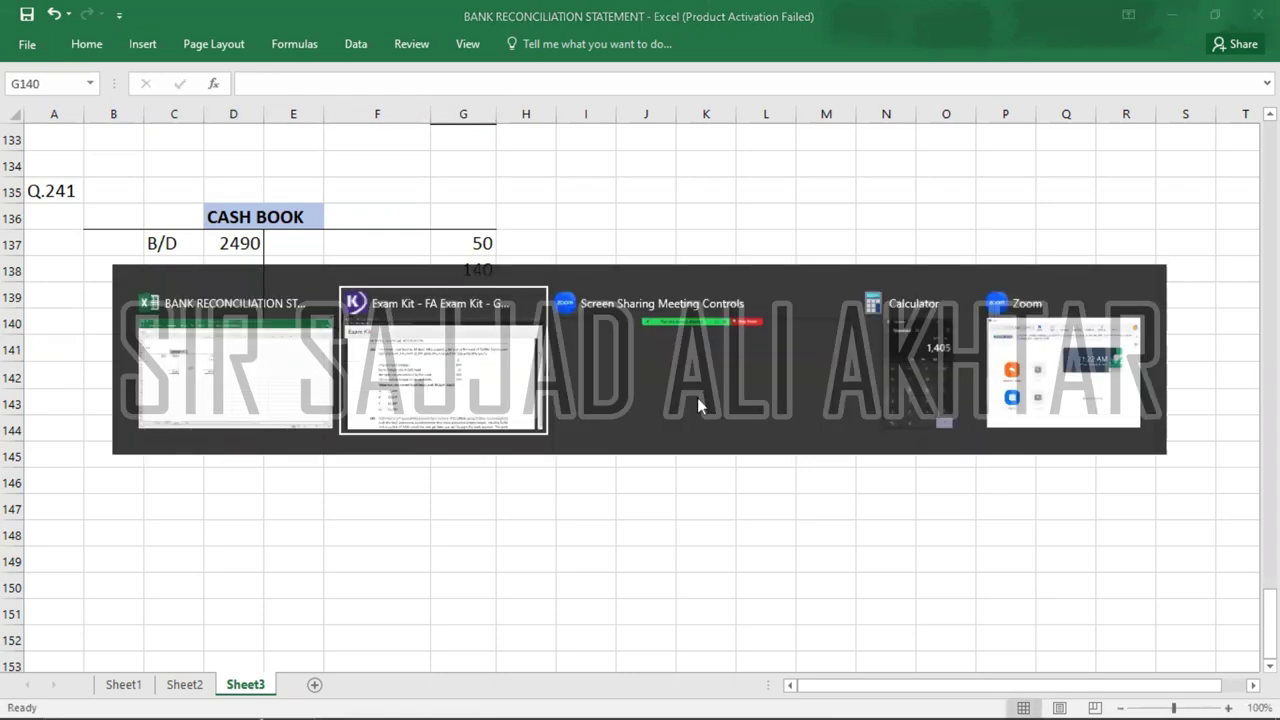
type("2")
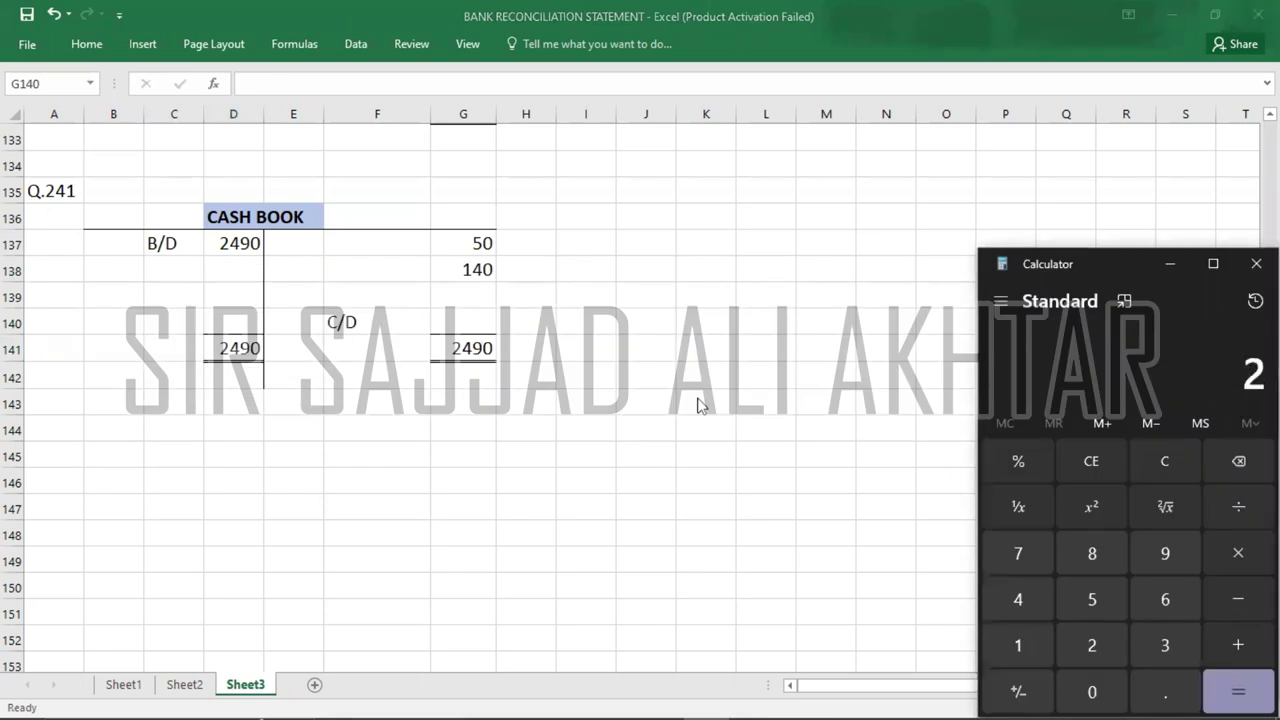
type("490")
key("minus")
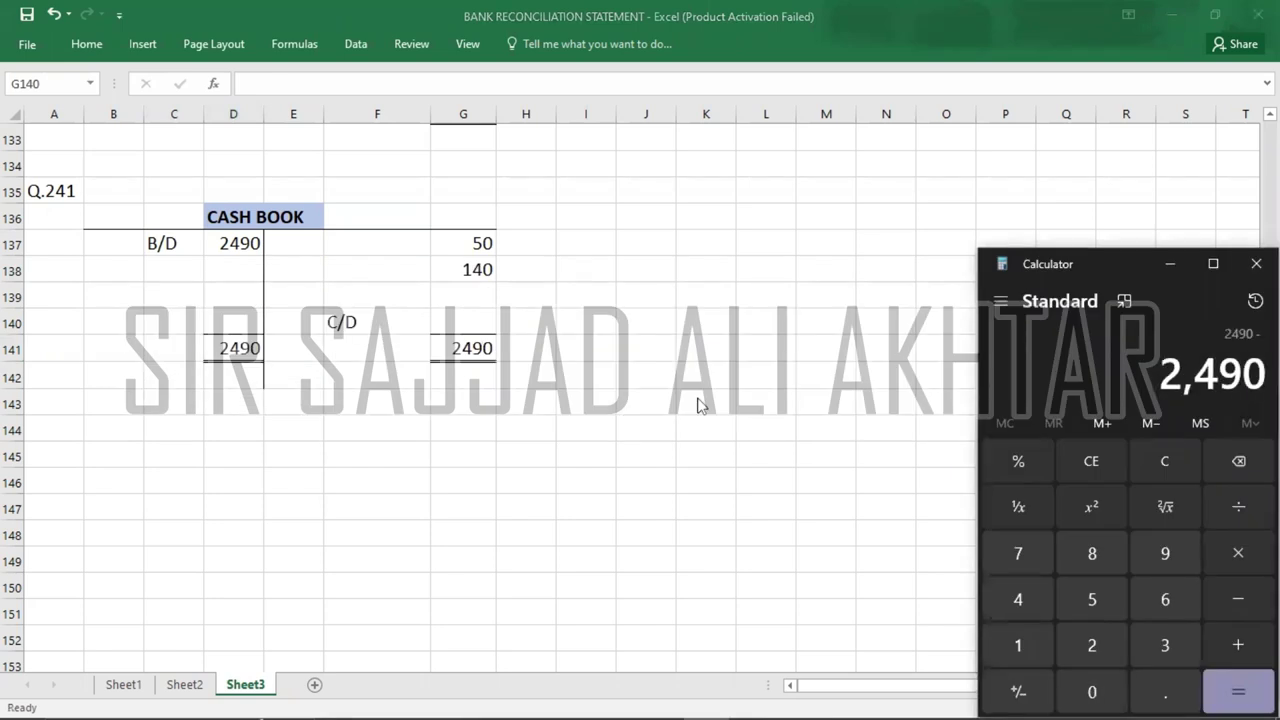
type("140")
key("minus")
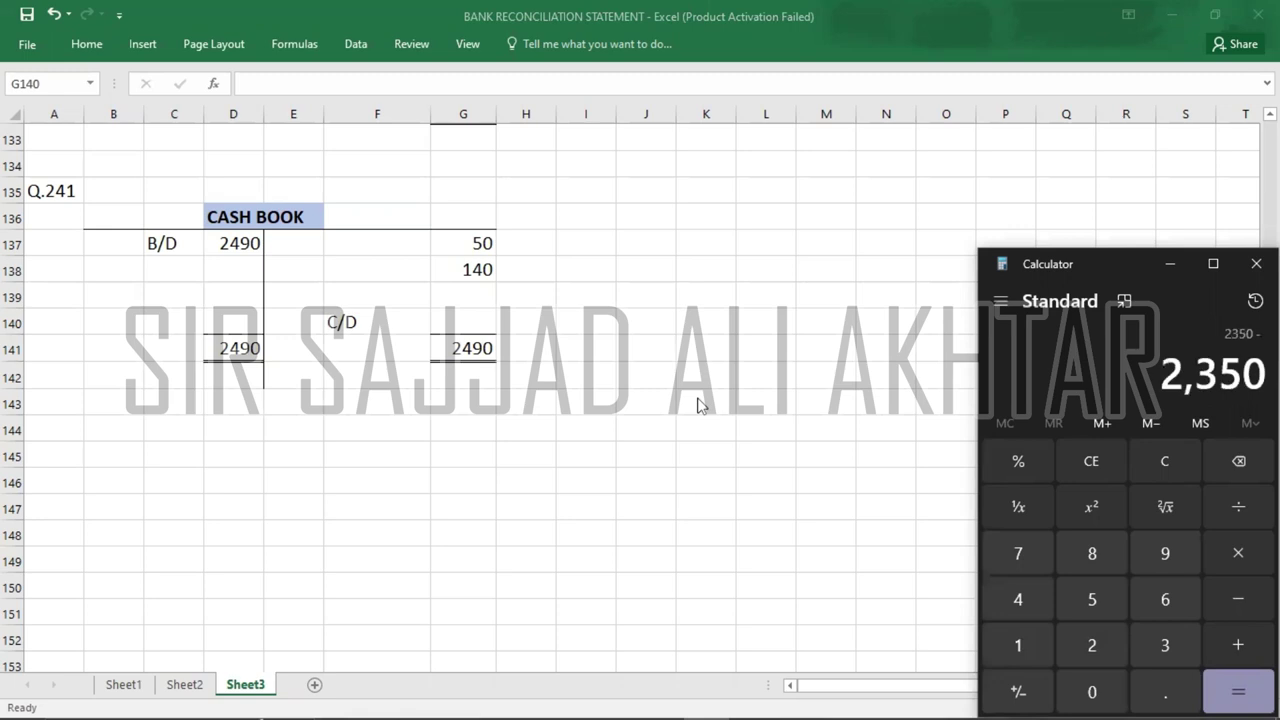
type("50")
key("Return")
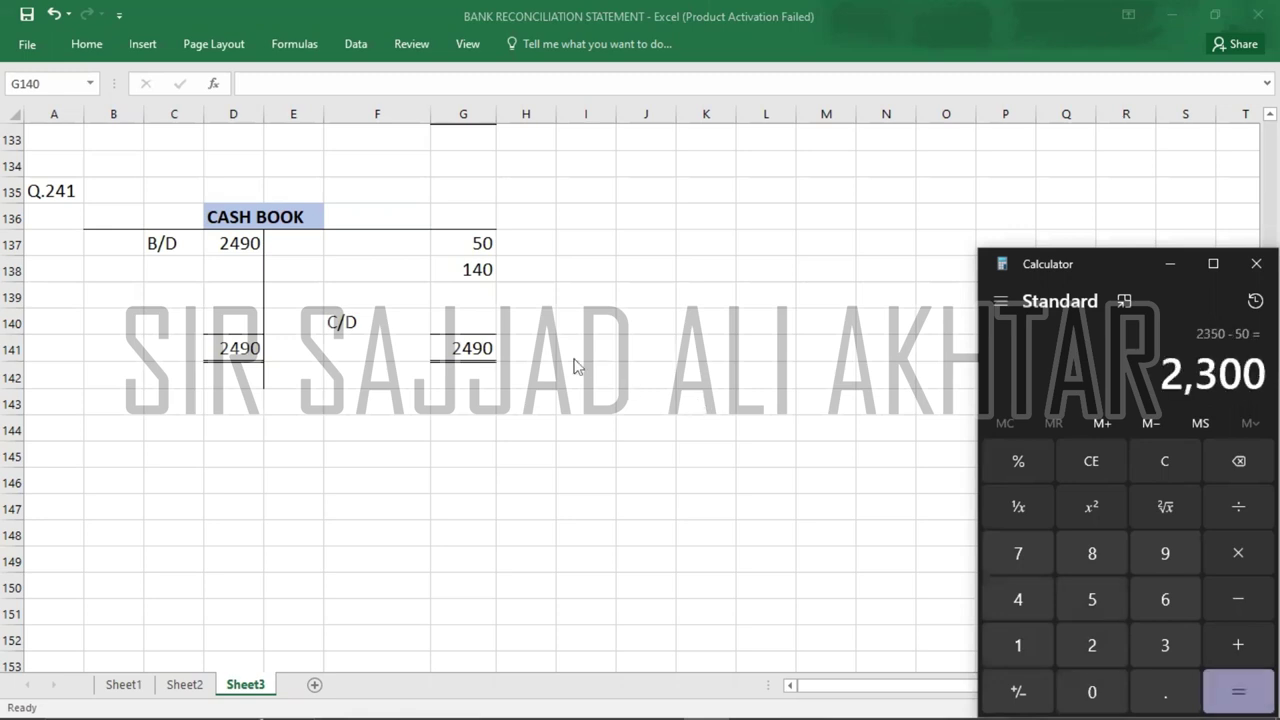
left_click(488, 322)
type("200")
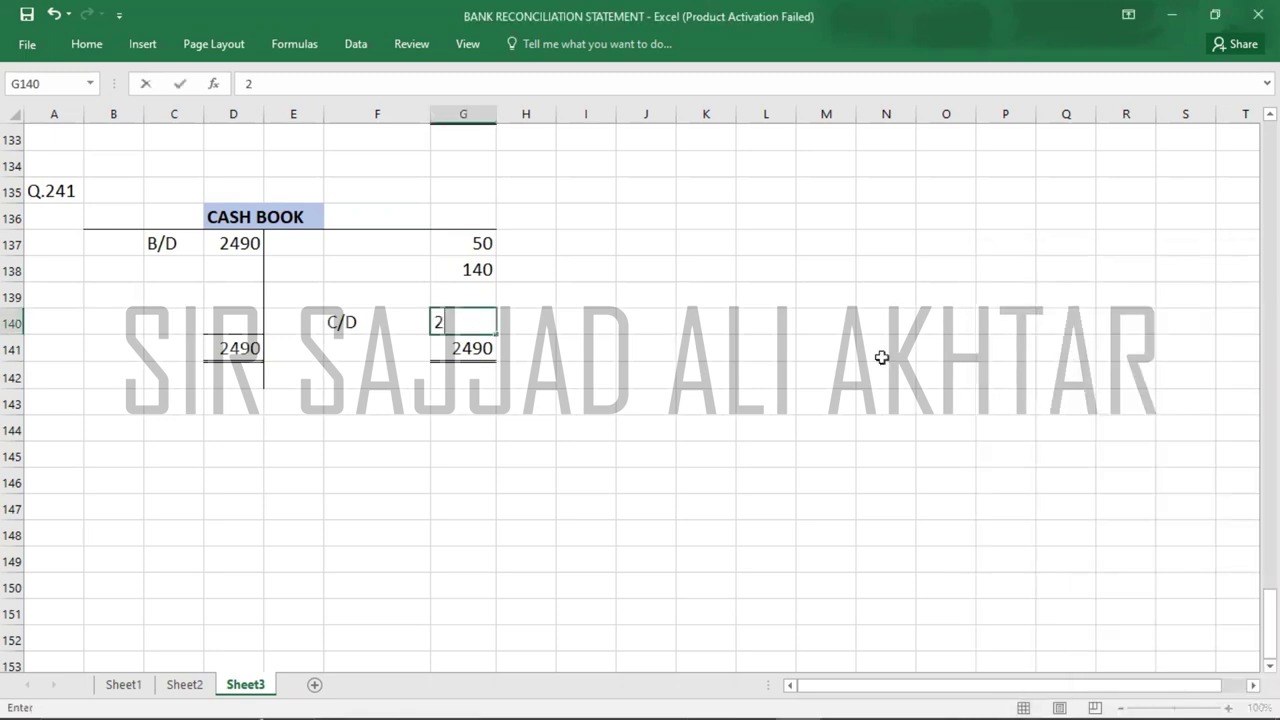
key("BackSpace")
key("BackSpace")
type("300")
left_click(370, 352)
- Bring the cash book balance down as B/D 2300 in C142:D142
left_click(155, 384)
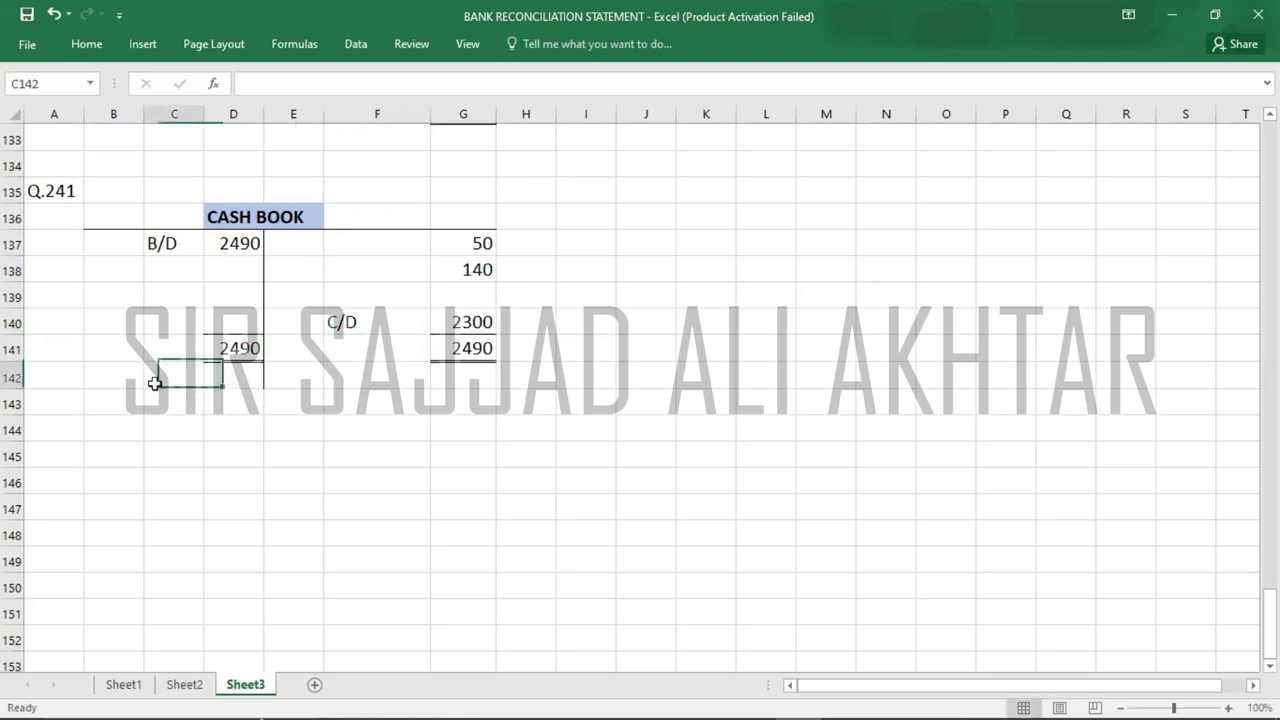
type("B/D")
key("Tab")
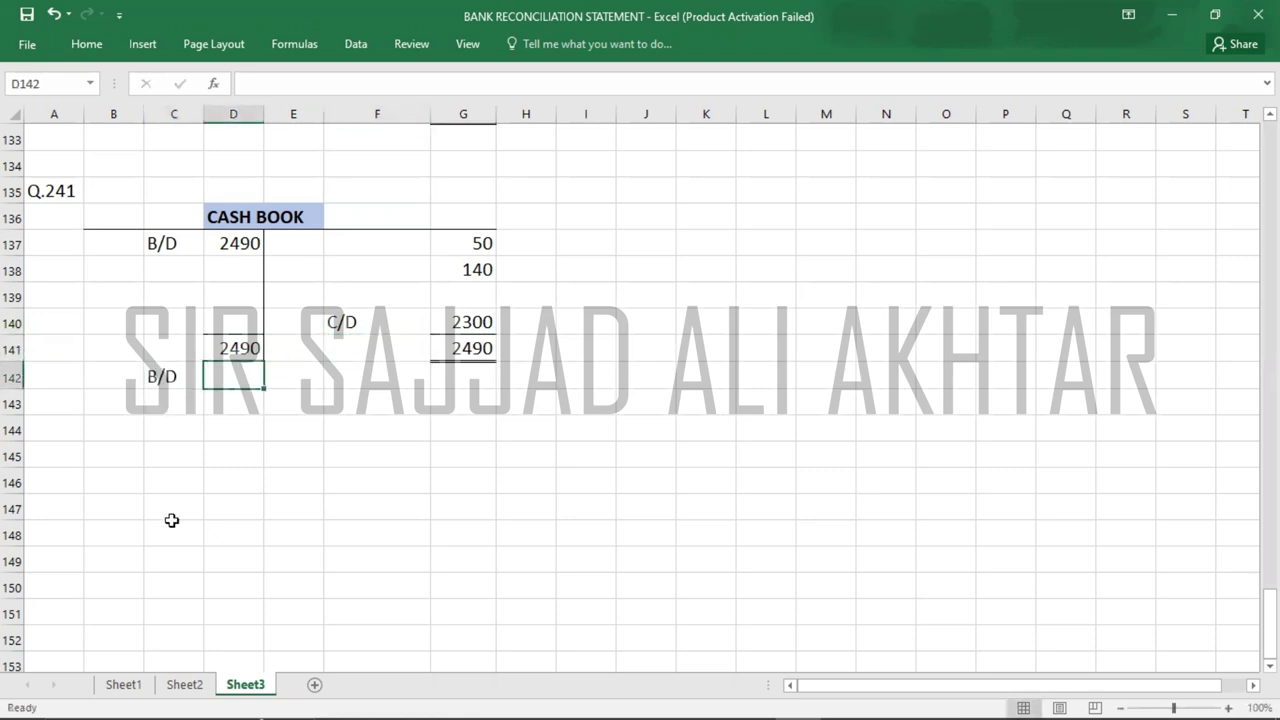
type("2300")
key("Return")
key("Left")
key("Left")
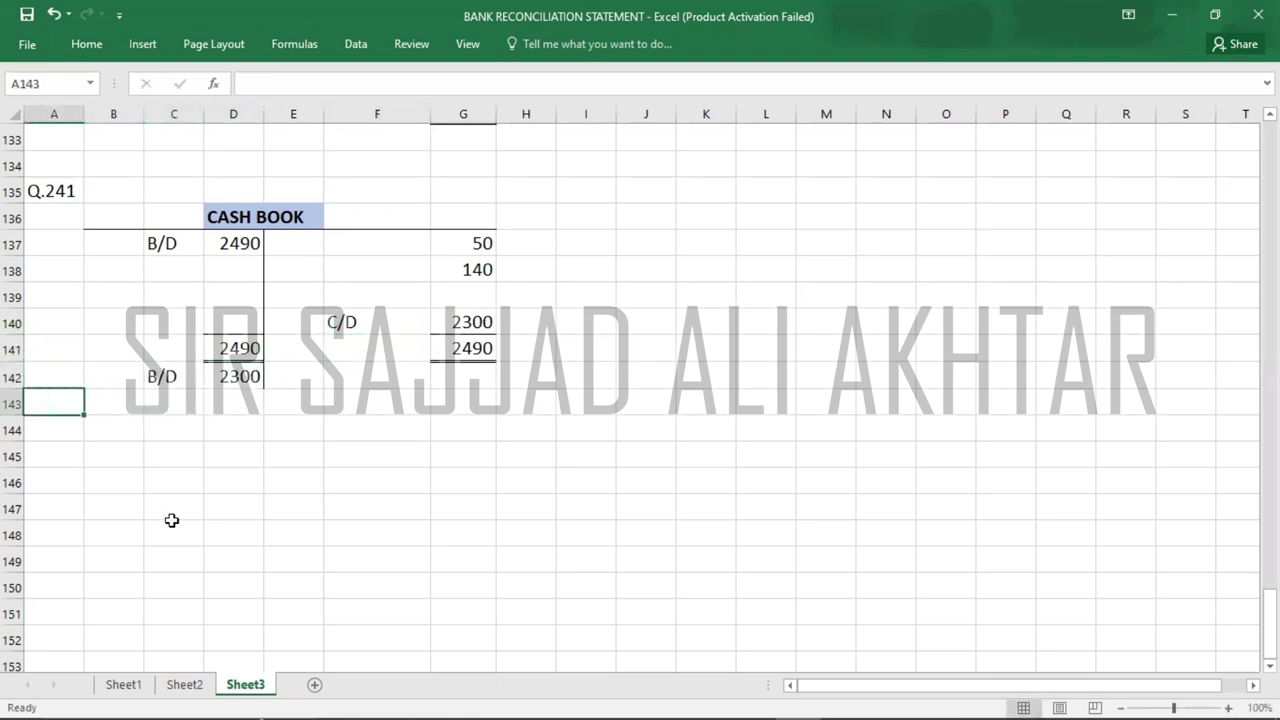
- Check question 241's answer options in the Chrome exam kit, and enter B as its answer in A136 of the Excel sheet
key("Up")
key("Up")
key("Up")
key("Up")
key("Up")
key("Up")
key("Up")
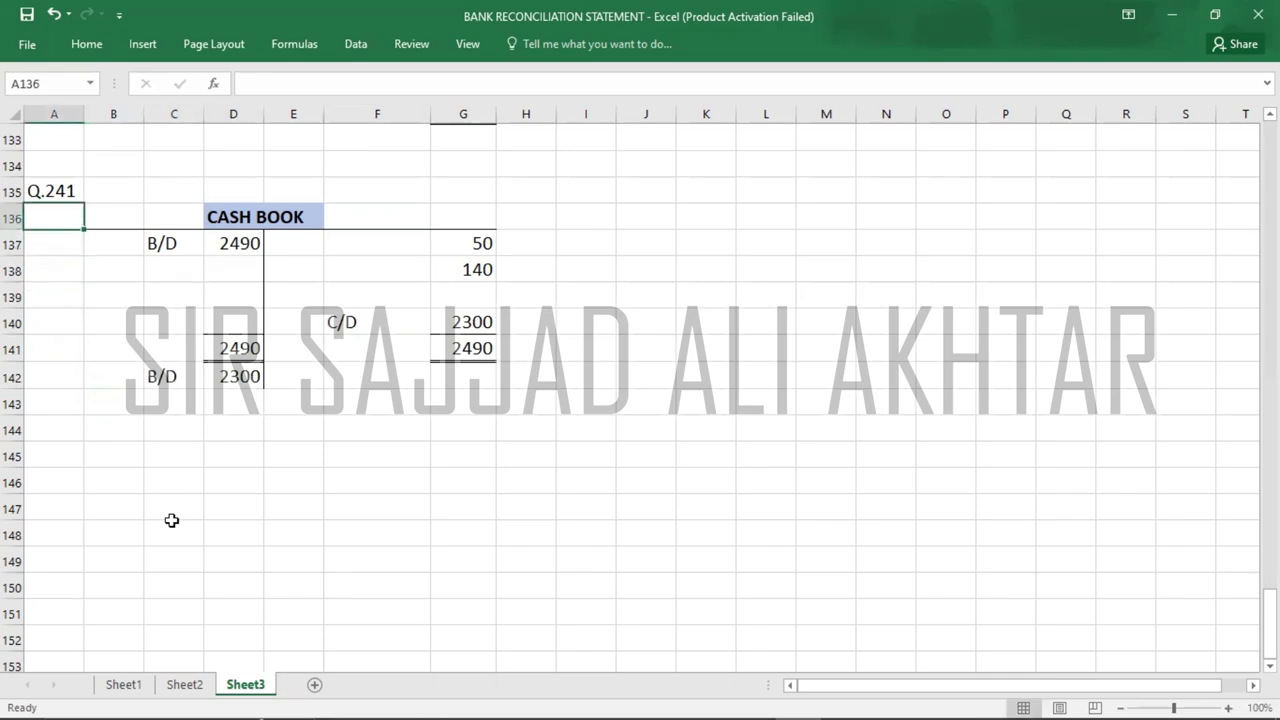
key("alt+Tab")
key("alt+Tab")
key("Tab")
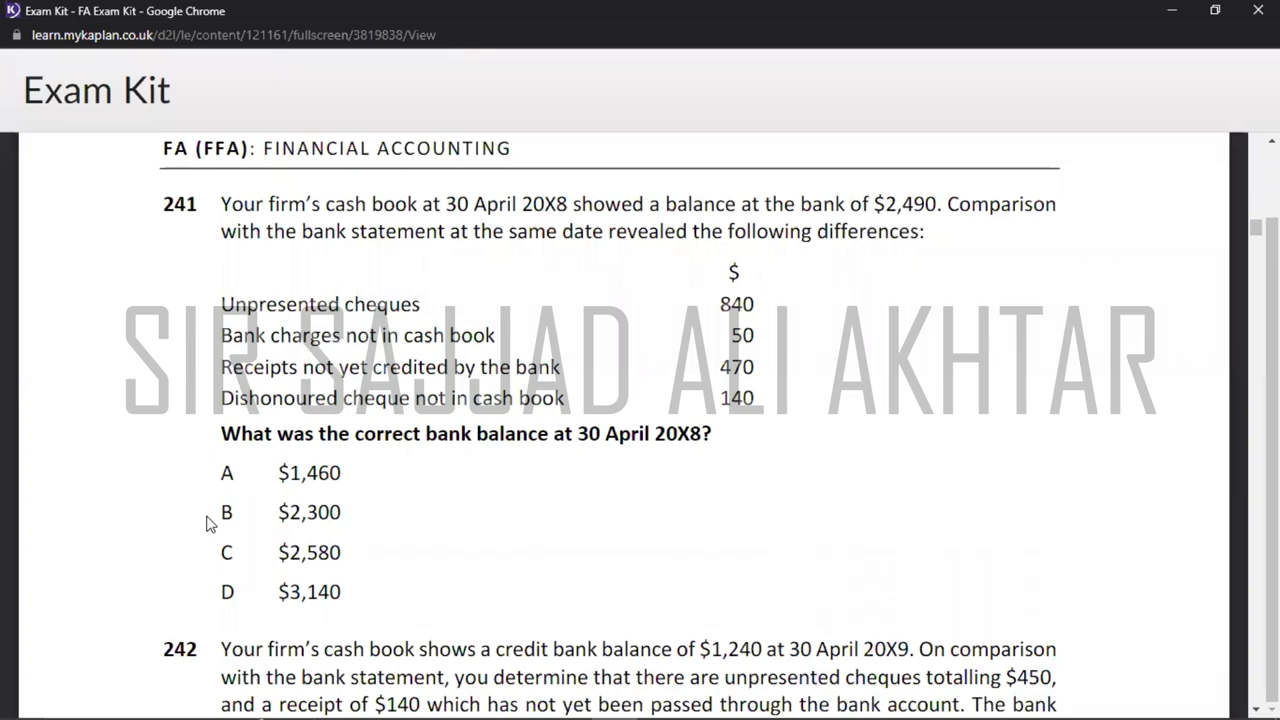
key("alt+Tab")
key("alt+Tab")
key("Tab")
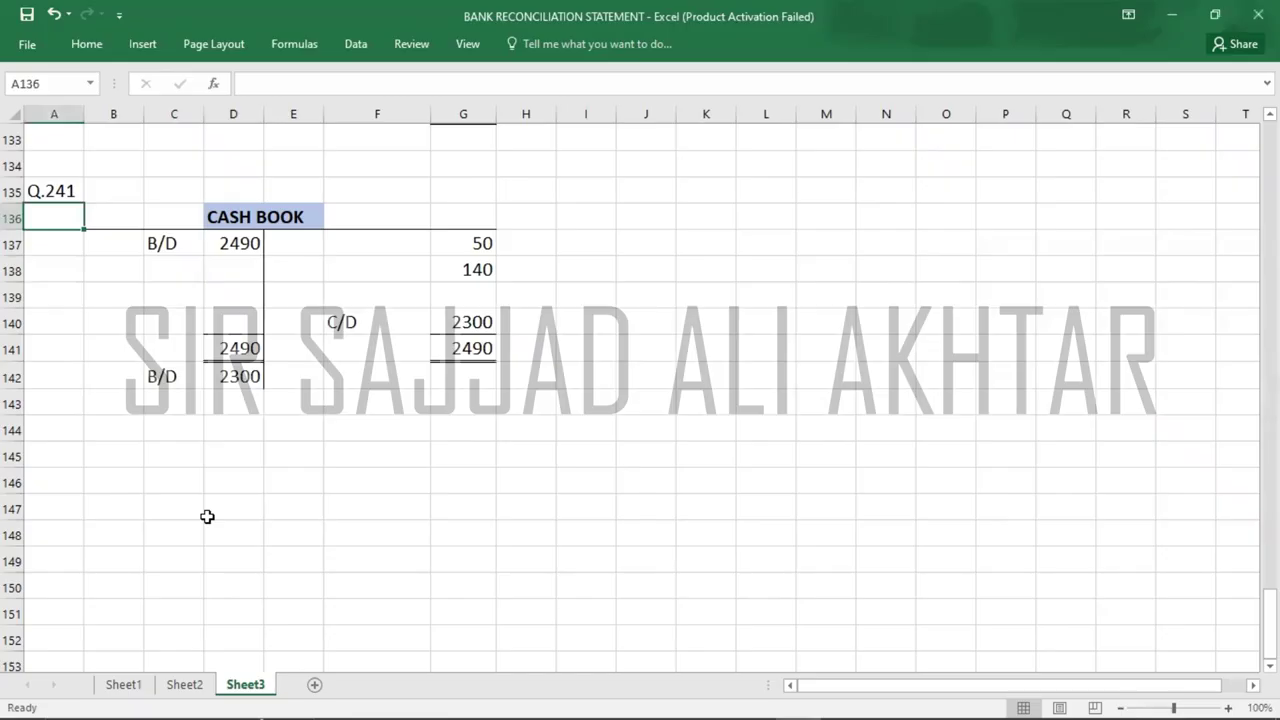
type("B")
key("Return")
- Enter the question label Q.242 in A145, below the finished cash book
key("Down")
key("Down")
key("Down")
key("Down")
key("Down")
key("Down")
key("Down")
key("Down")
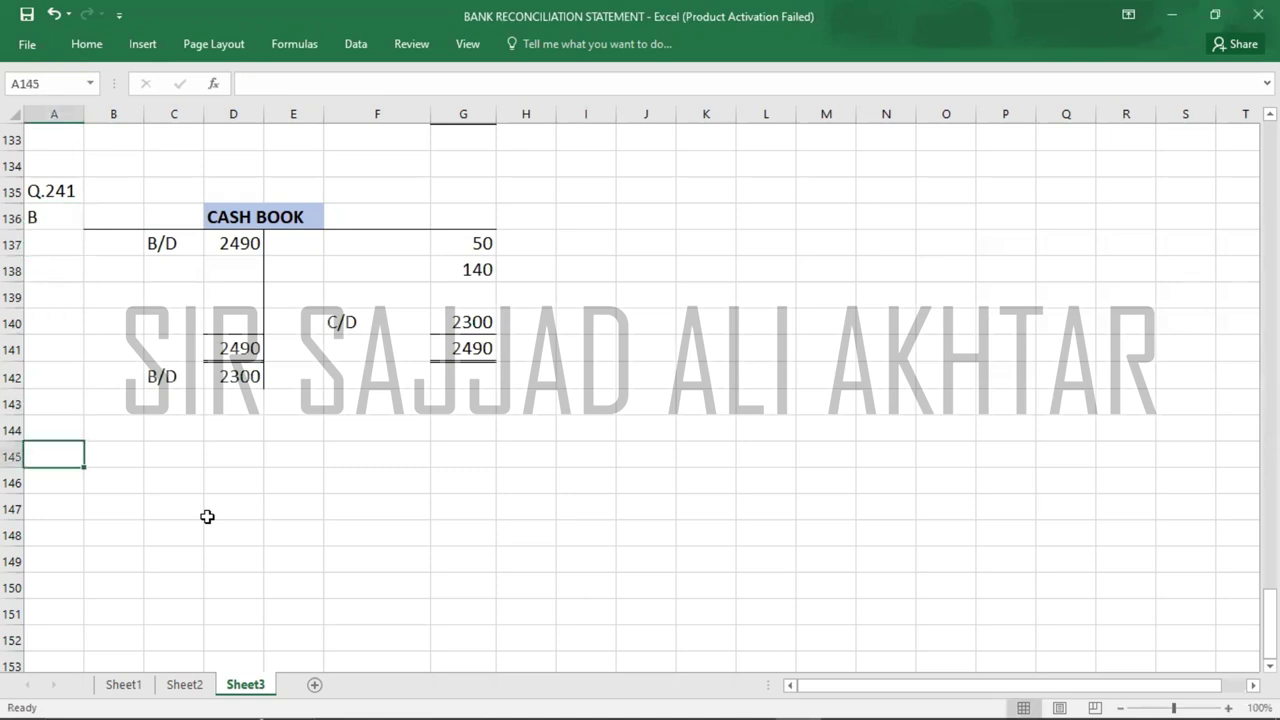
type("Q.242")
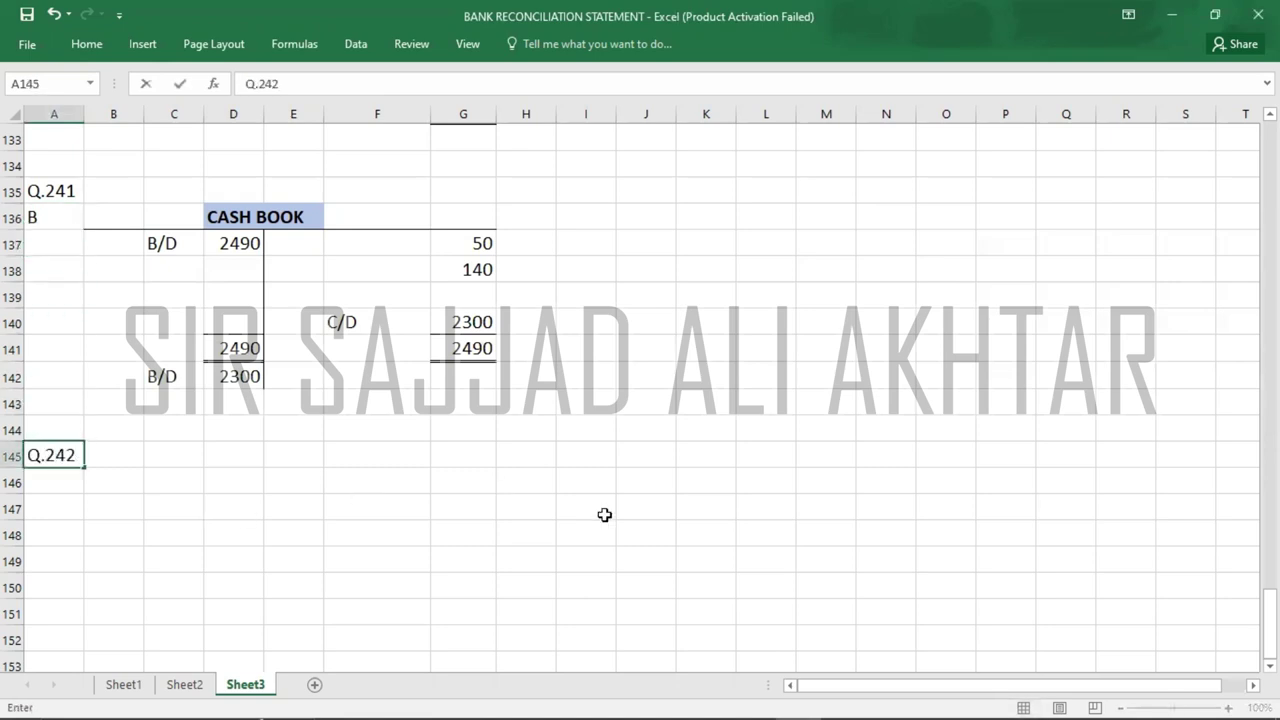
key("Return")
key("Right")
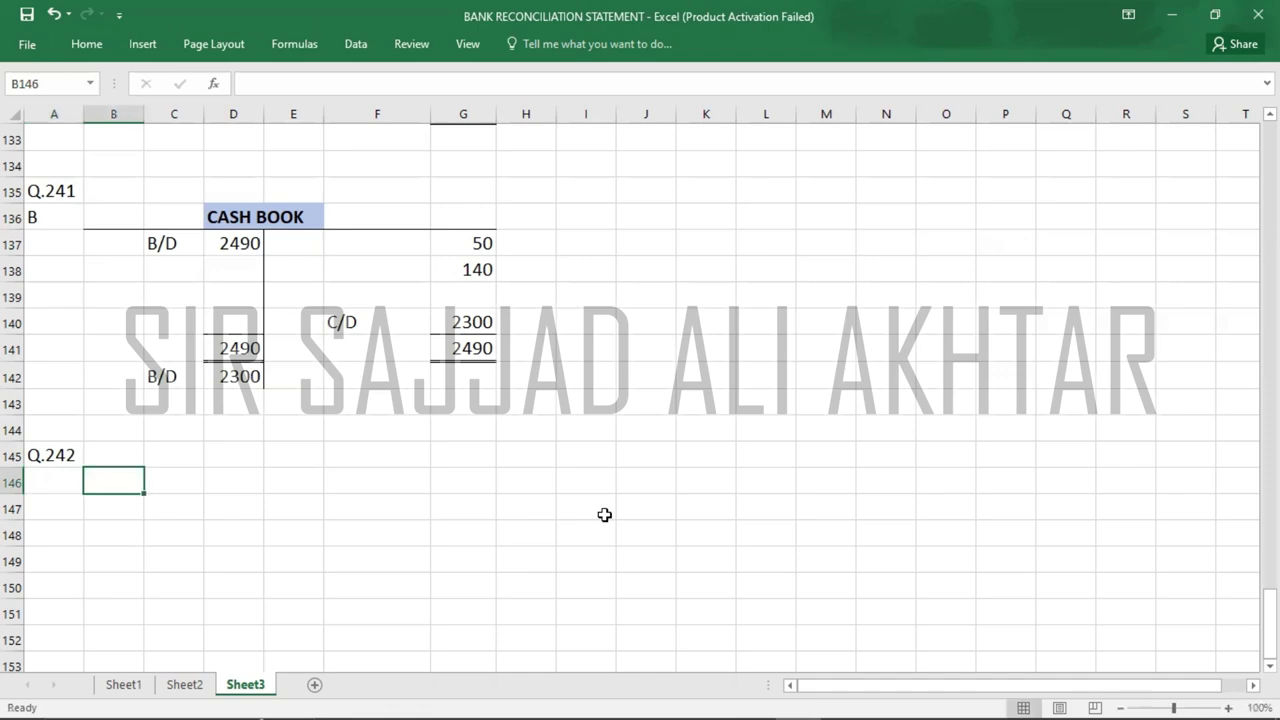
- Switch to the exam kit in Chrome and read question 242 on the bank statement balance
key("alt+Tab")
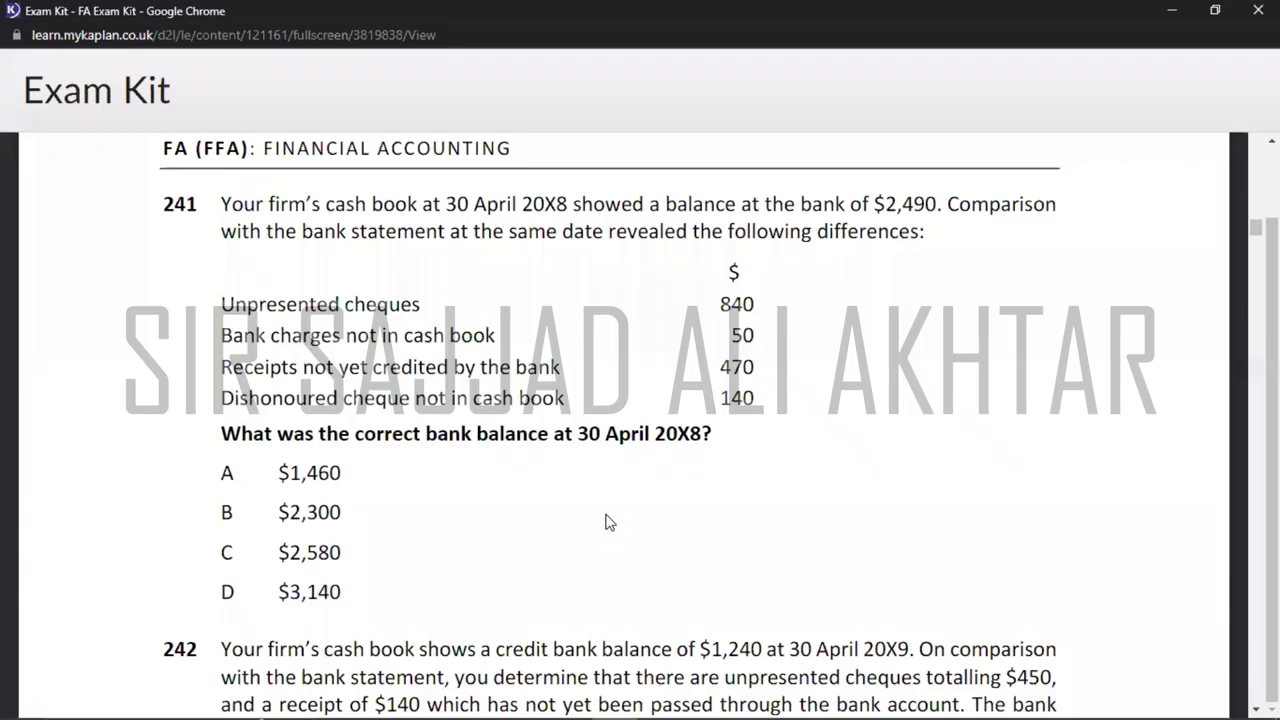
scroll(609, 521, "down", 3)
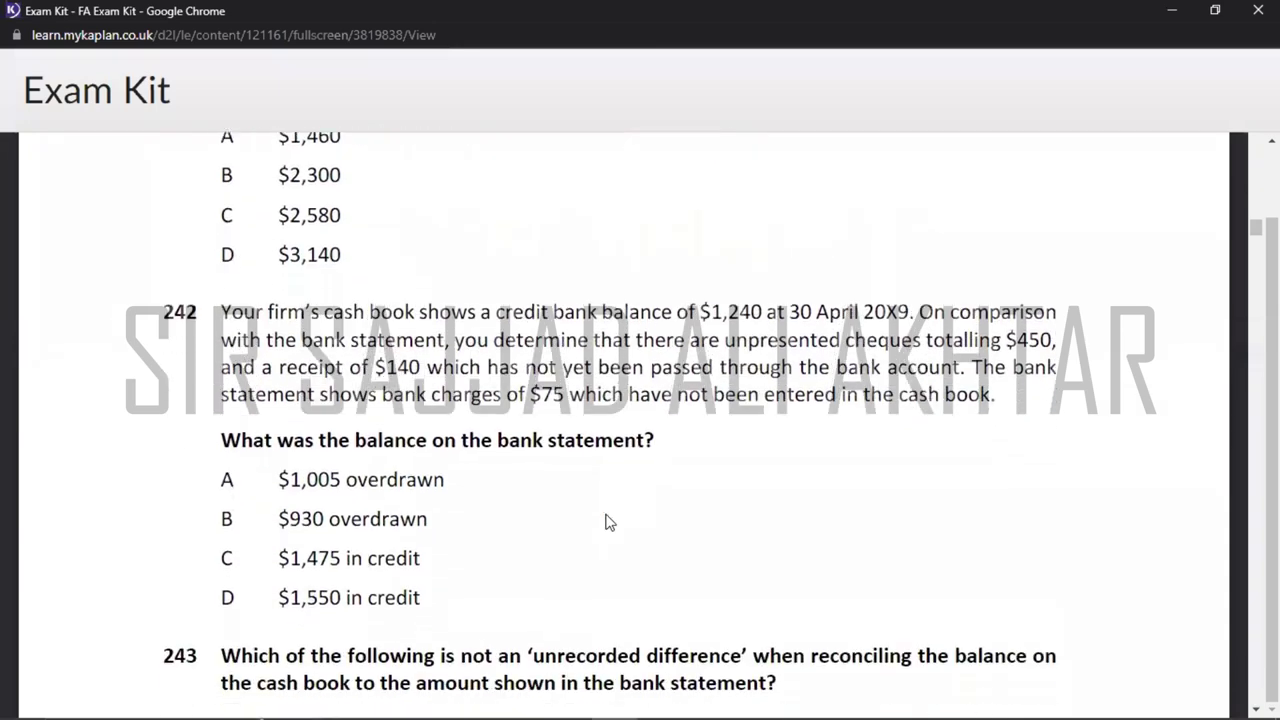
scroll(609, 521, "down", 1)
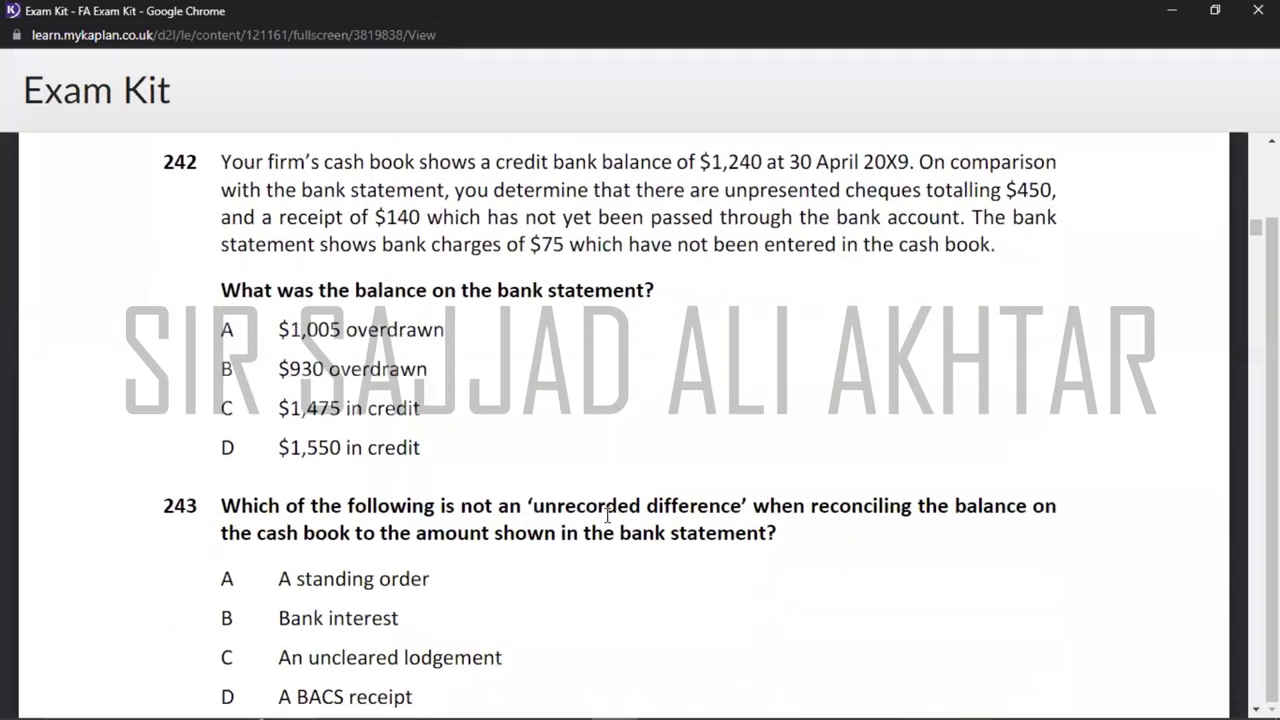